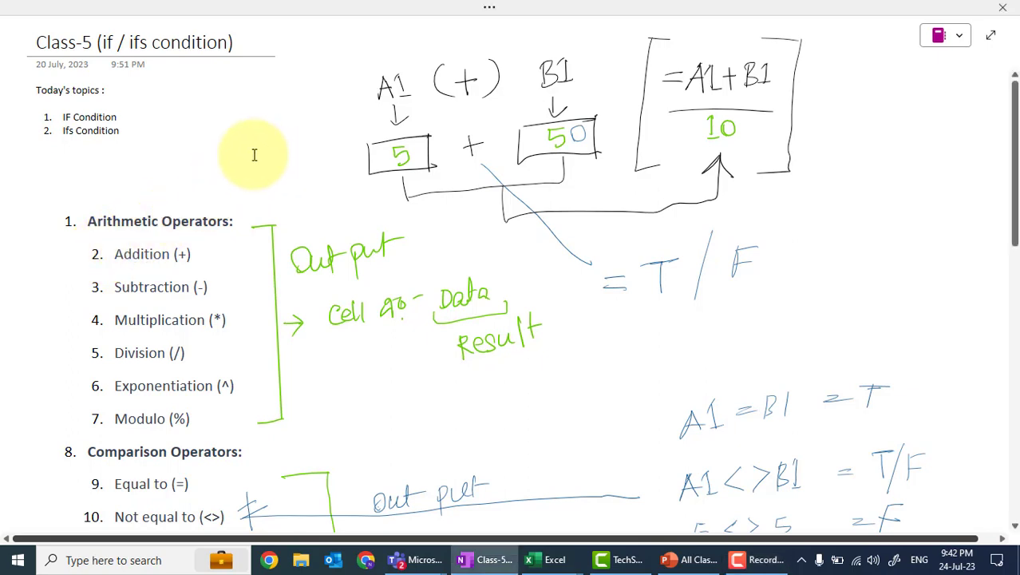
Step: Add green ink marks beside A1 and above B1 in the sketch
scroll(255, 156, "down", 3)
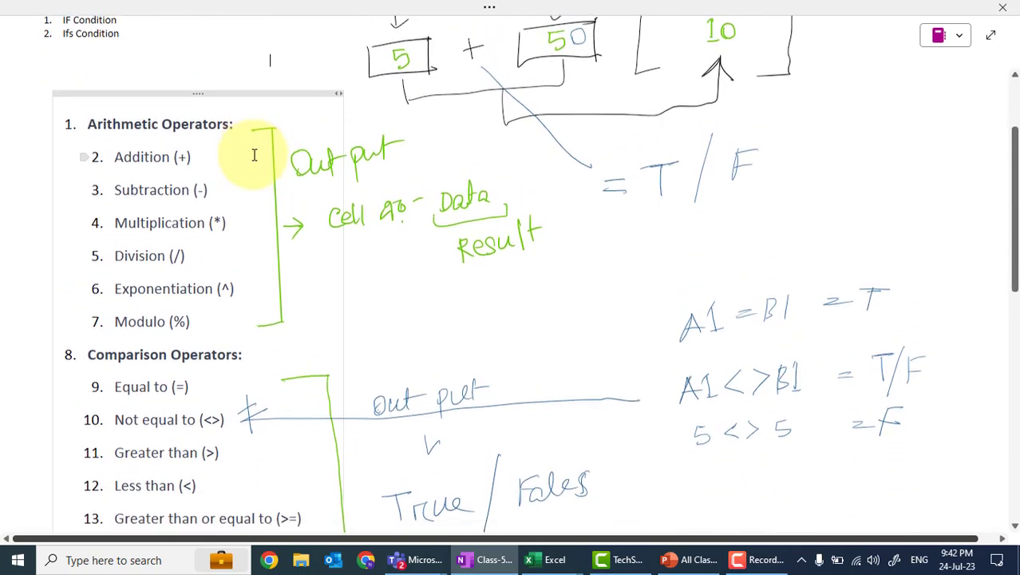
scroll(253, 155, "down", 10)
scroll(254, 155, "down", 12)
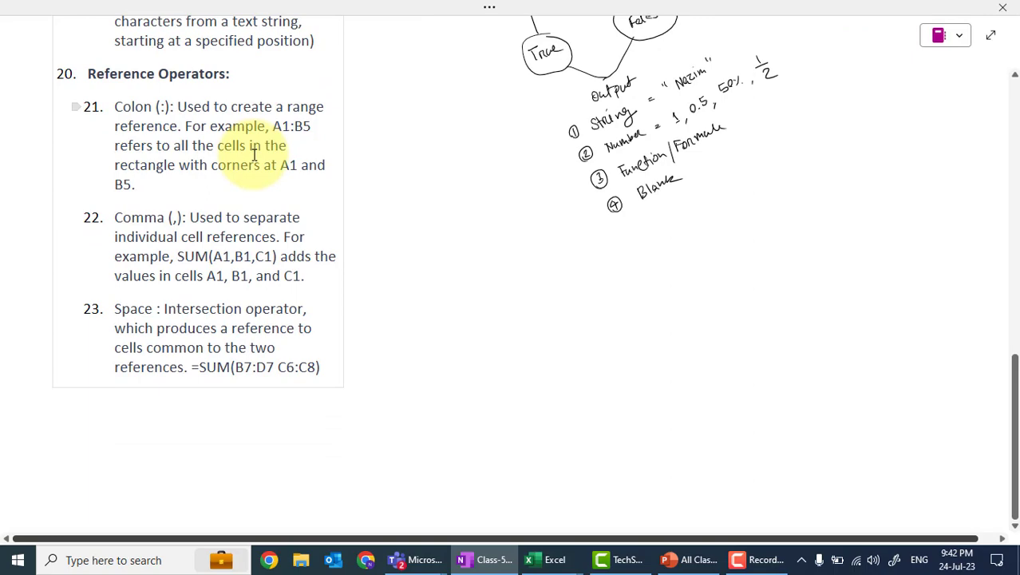
scroll(254, 157, "up", 20)
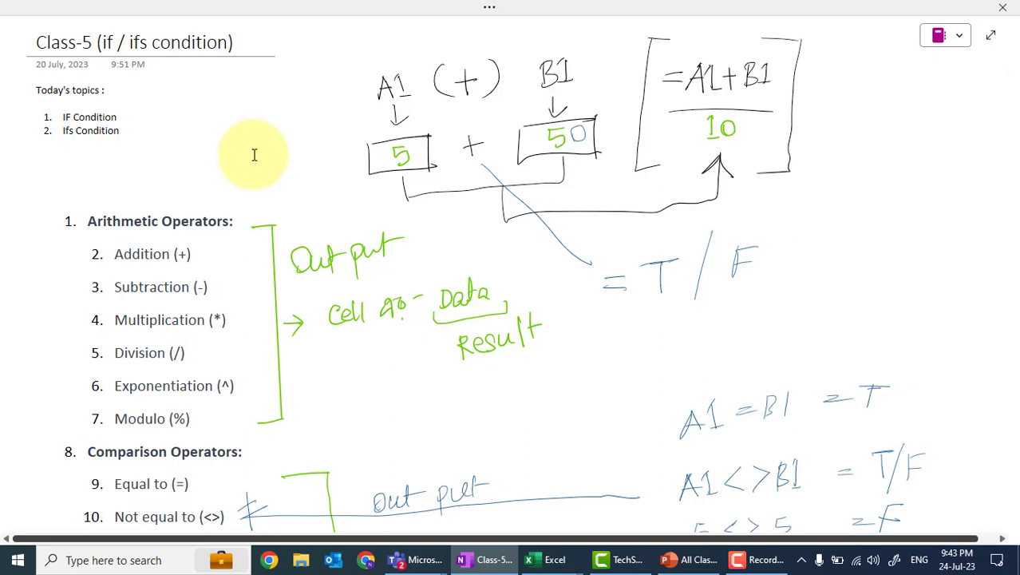
left_click_drag(376, 70, 367, 76)
left_click_drag(541, 48, 529, 60)
Step: Label the =A1+B1 formula 'B' and the result 10 'F' in green ink
left_click_drag(781, 76, 824, 79)
mouse_move(771, 133)
left_mouse_down()
mouse_move(814, 131)
mouse_move(823, 142)
left_mouse_up()
left_click_drag(824, 122, 838, 120)
left_click_drag(824, 133, 837, 131)
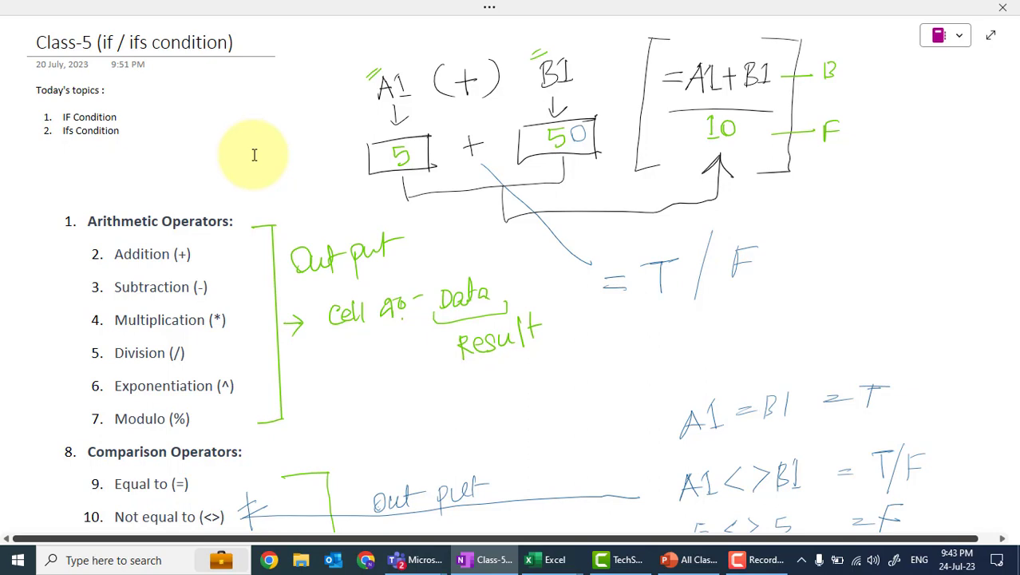
Step: Handwrite (5+5)=10 beside the F label
scroll(254, 155, "right", 1)
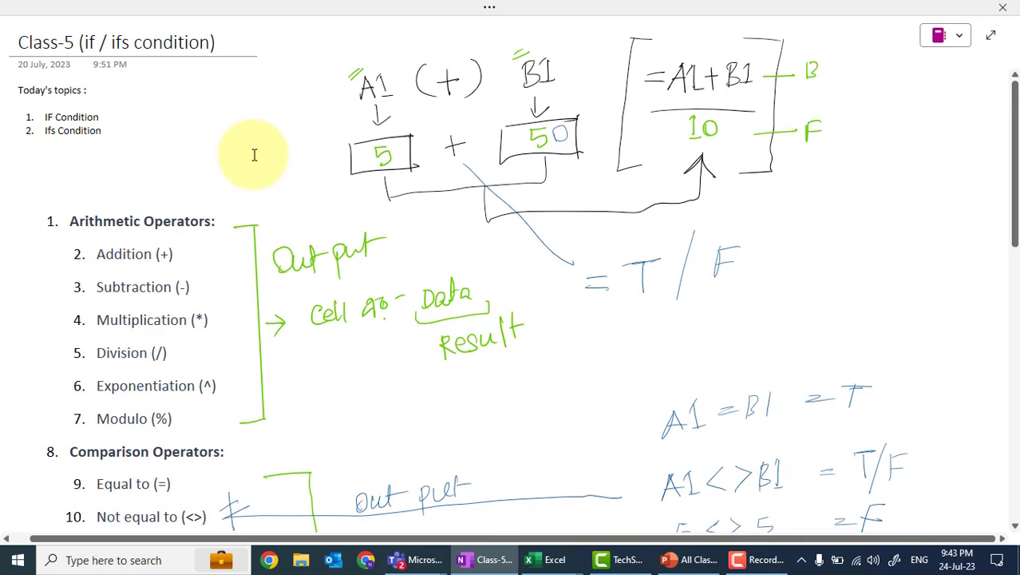
mouse_move(887, 120)
left_mouse_down()
mouse_move(879, 138)
mouse_move(911, 126)
left_mouse_up()
mouse_move(901, 121)
left_mouse_down()
mouse_move(912, 136)
mouse_move(876, 145)
mouse_move(923, 141)
mouse_move(955, 122)
left_mouse_up()
left_click_drag(945, 129, 964, 135)
mouse_move(973, 116)
left_mouse_down()
mouse_move(968, 123)
mouse_move(973, 116)
left_mouse_up()
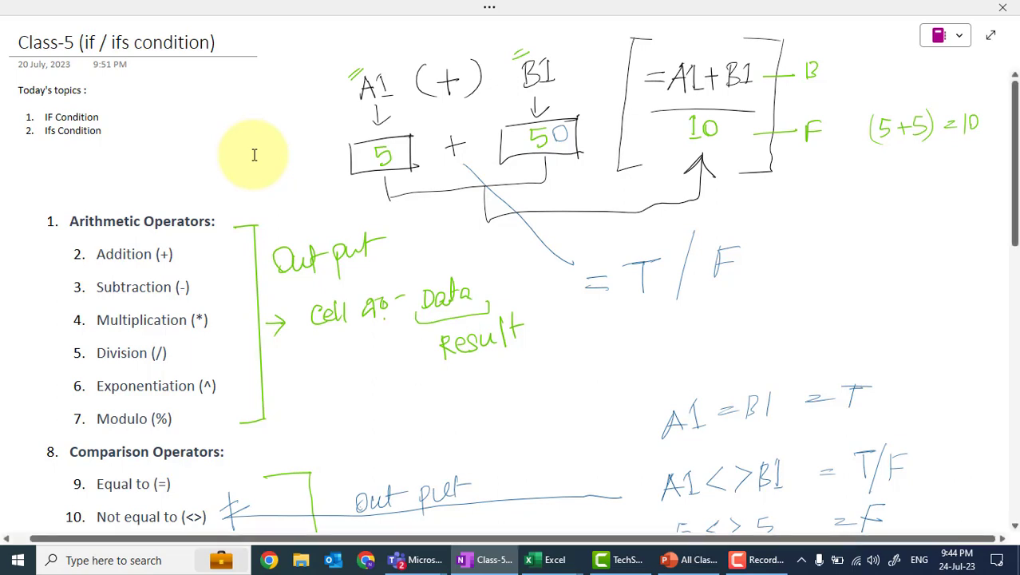
scroll(254, 155, "down", 4)
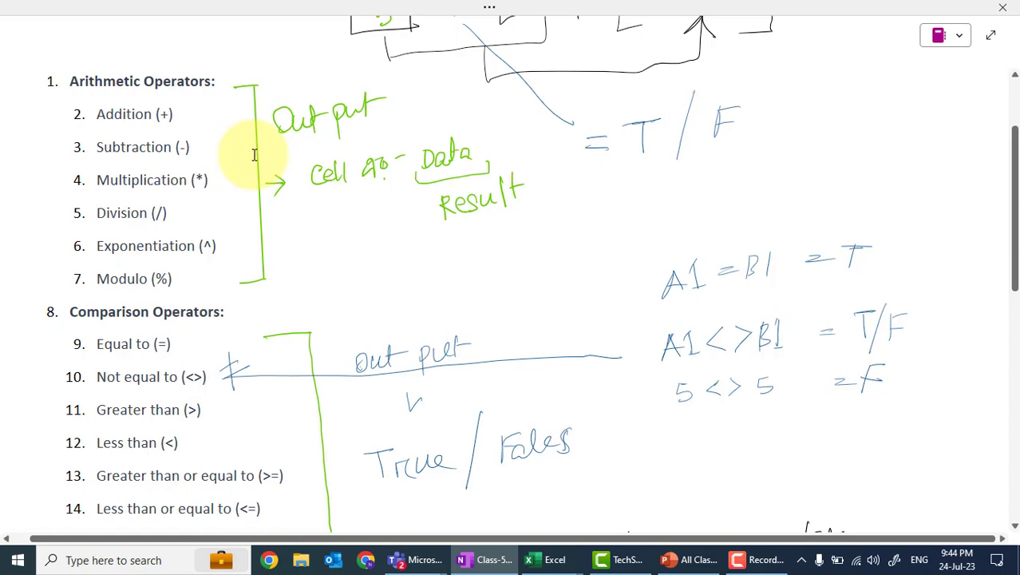
scroll(254, 154, "up", 4)
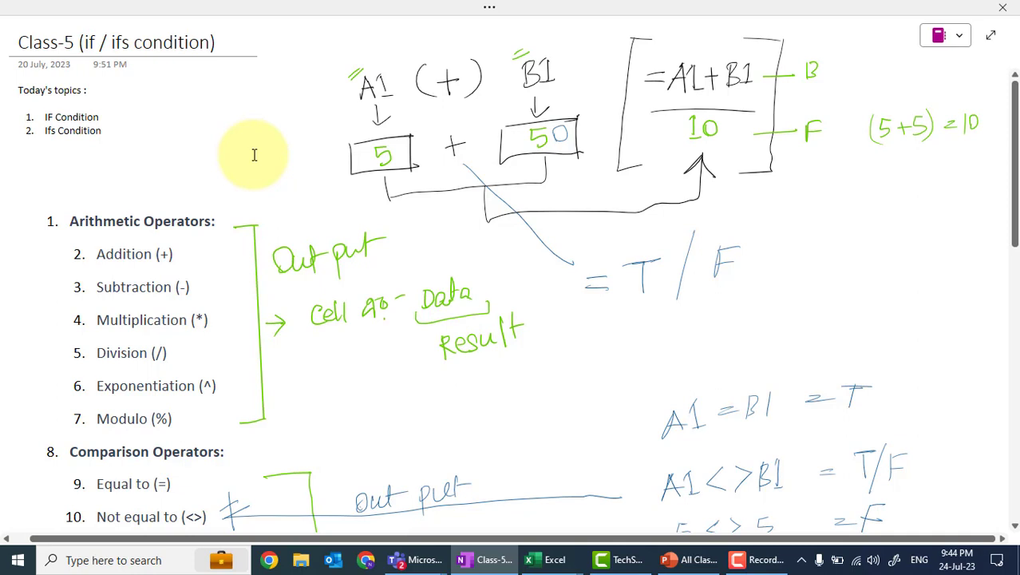
scroll(254, 155, "down", 5)
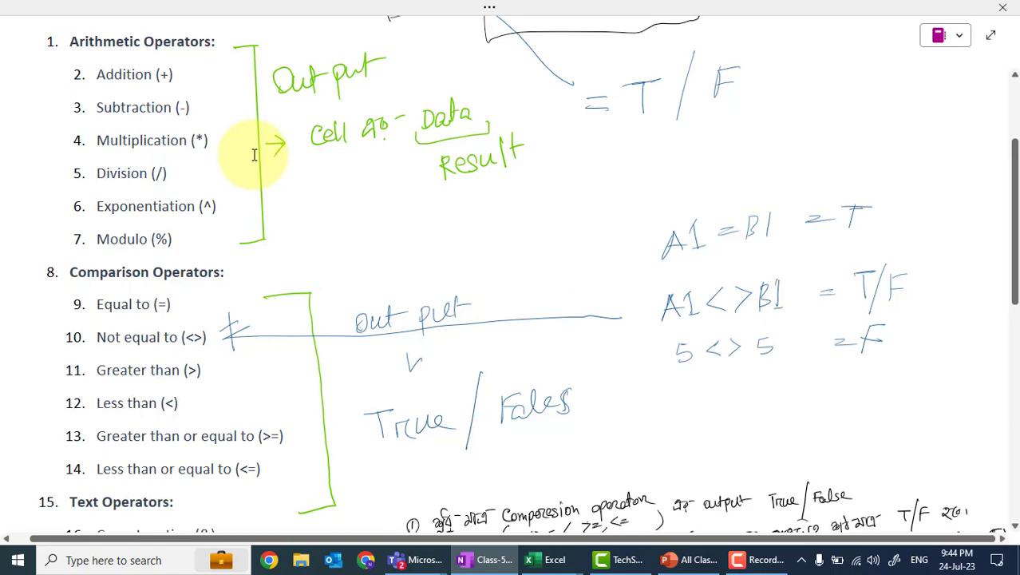
scroll(254, 155, "up", 5)
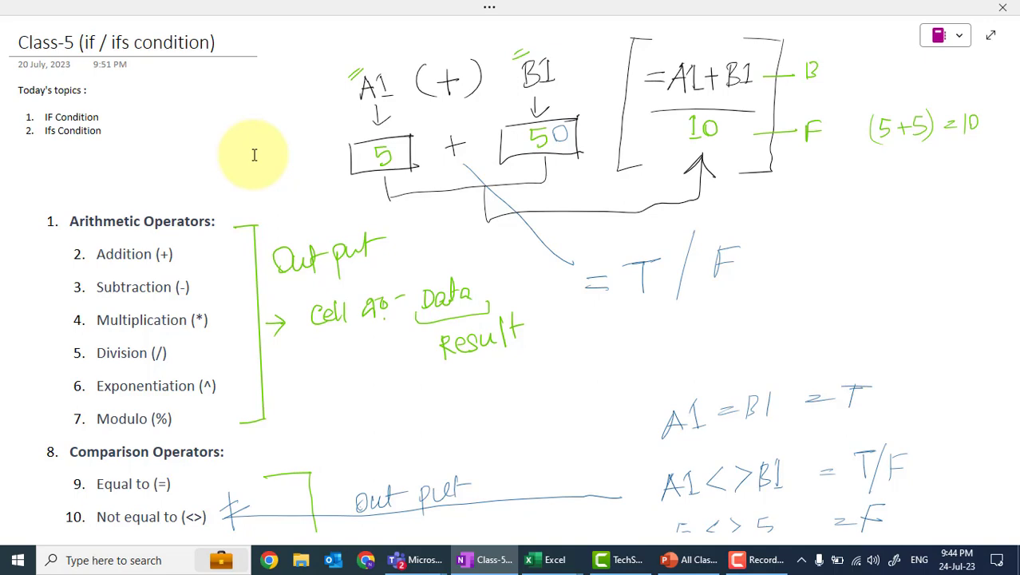
scroll(254, 155, "down", 3)
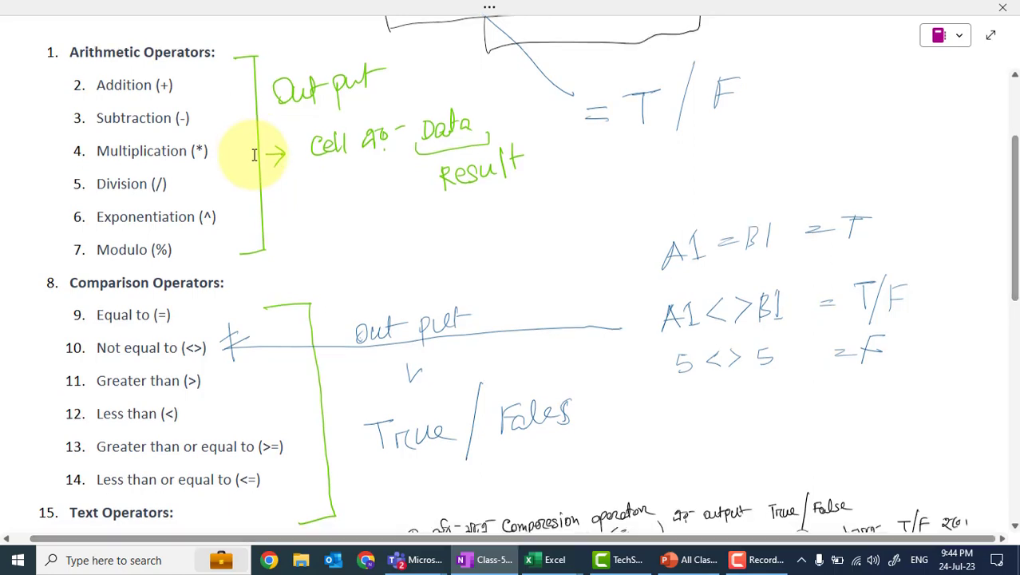
scroll(254, 154, "down", 3)
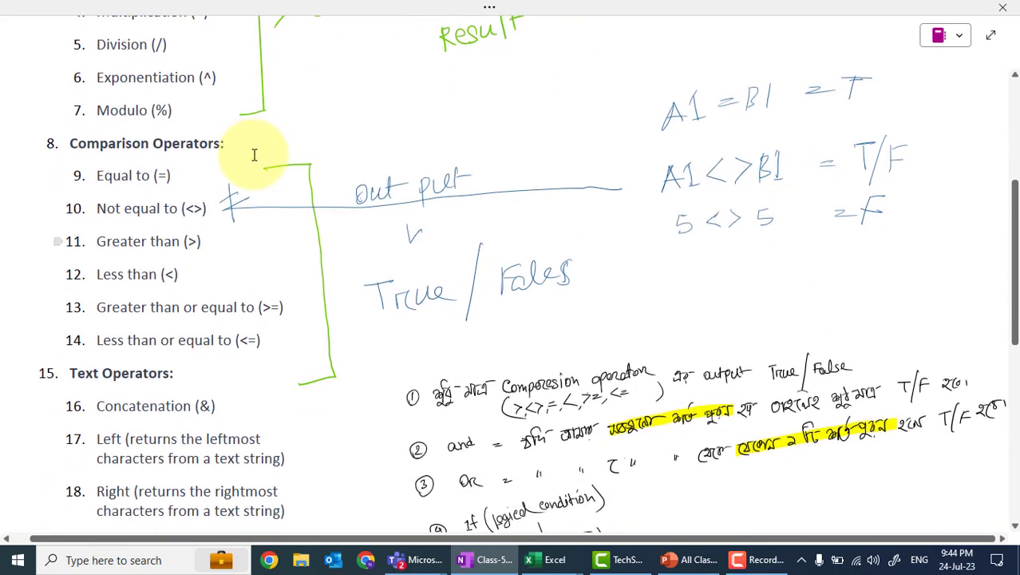
scroll(253, 155, "down", 3)
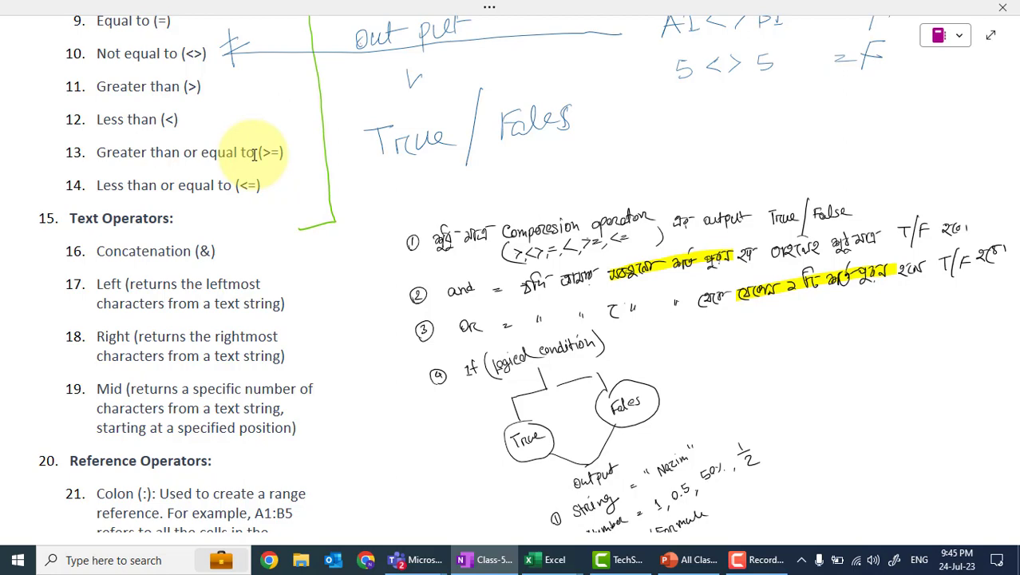
scroll(254, 155, "up", 10)
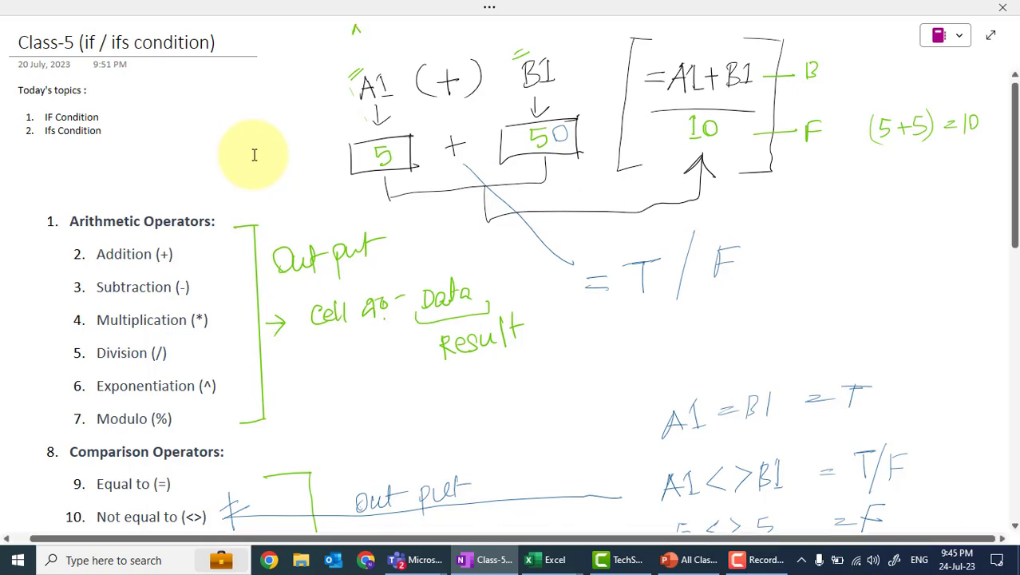
Step: Handwrite 'A1>=B1 = T' at the page top and strike through its > sign
mouse_move(363, 25)
left_mouse_down()
mouse_move(365, 34)
mouse_move(401, 22)
left_mouse_up()
left_click_drag(390, 27, 456, 25)
left_click_drag(443, 31, 484, 22)
left_click_drag(479, 23, 479, 34)
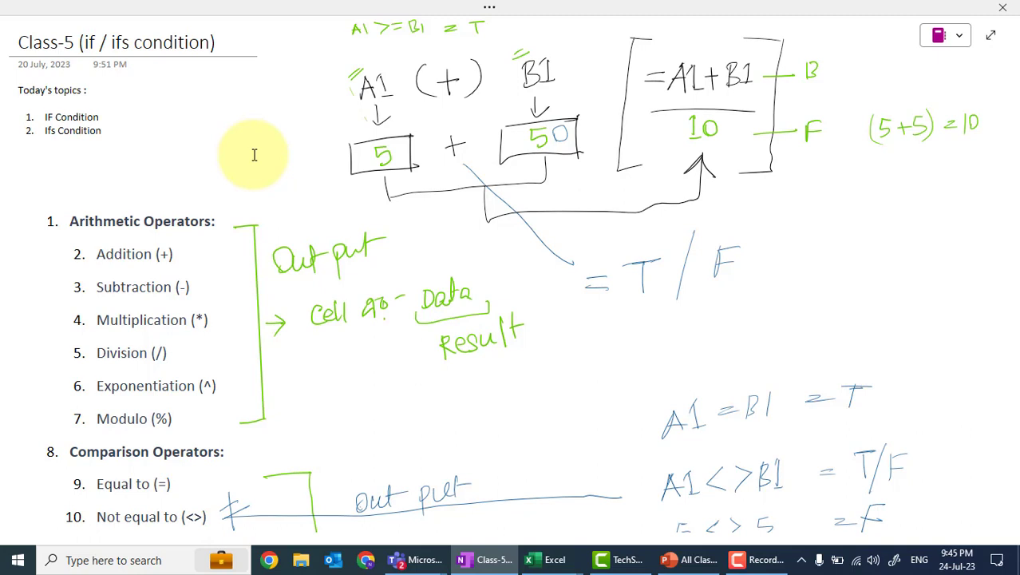
mouse_move(387, 17)
left_mouse_down()
mouse_move(378, 36)
mouse_move(390, 37)
left_mouse_up()
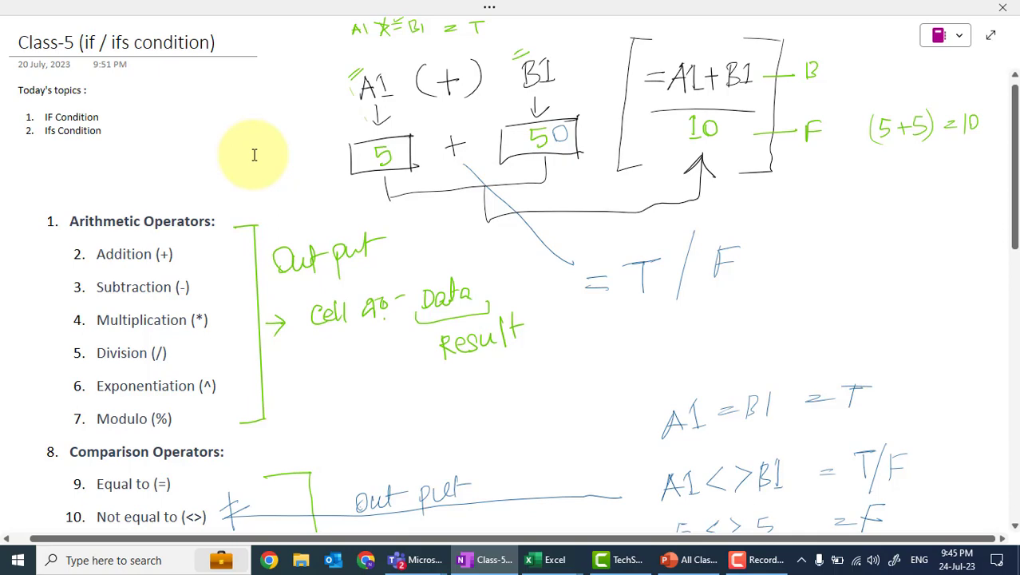
scroll(253, 155, "down", 6)
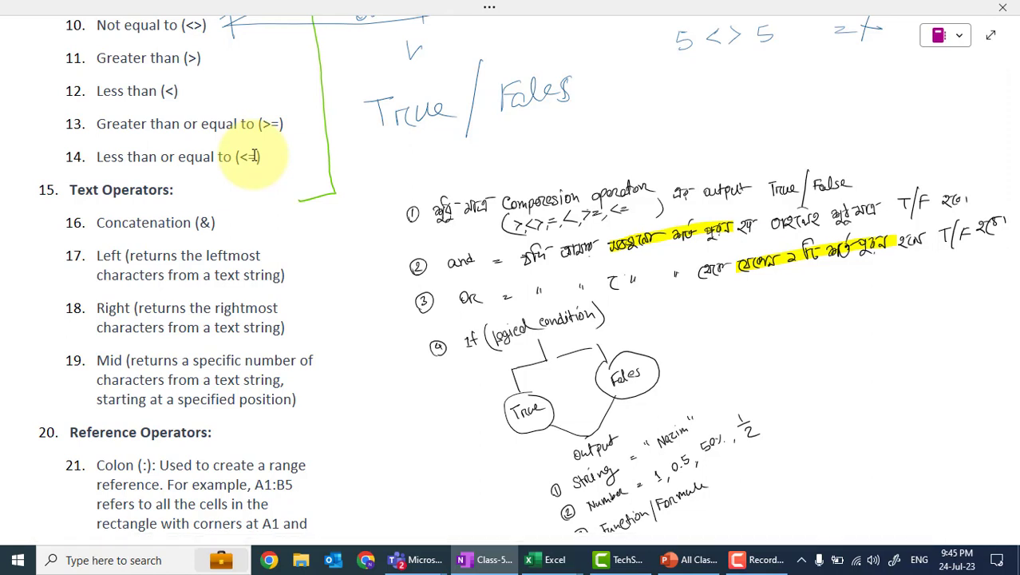
Step: Underline 'and' and 'Or' in the handwritten notes with green ink
left_click_drag(444, 272, 484, 261)
left_click_drag(458, 311, 492, 298)
scroll(255, 155, "down", 3)
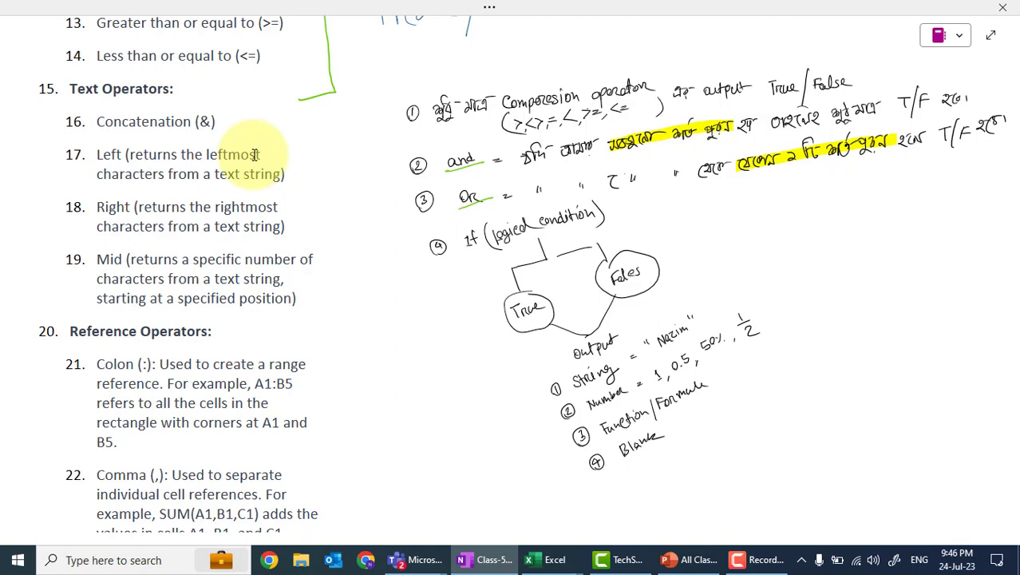
scroll(254, 154, "down", 3)
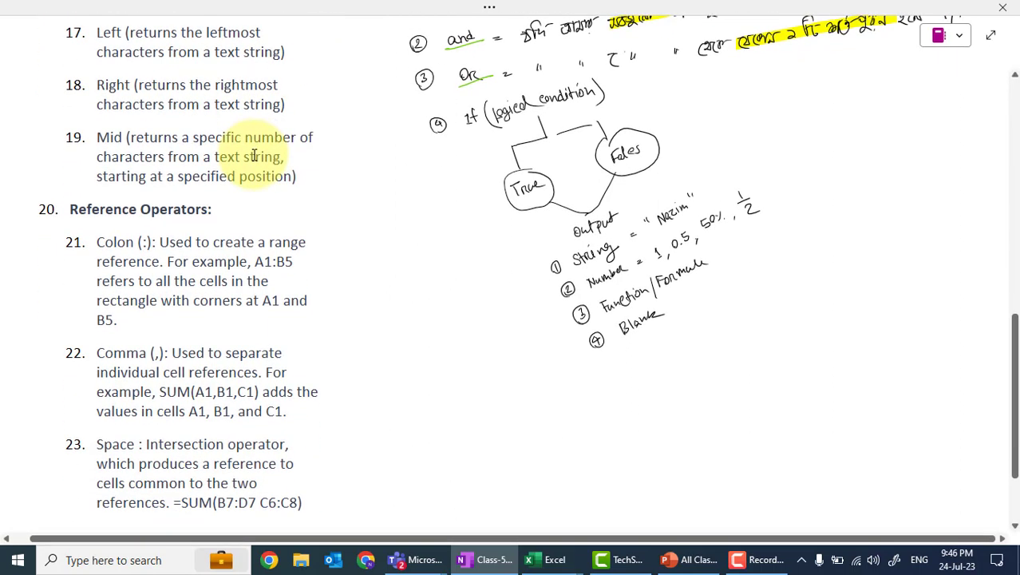
Step: Draw a green bracket beside the four IF output types, items 1–4
mouse_move(548, 265)
left_mouse_down()
mouse_move(533, 270)
mouse_move(526, 300)
mouse_move(560, 372)
mouse_move(587, 375)
left_mouse_up()
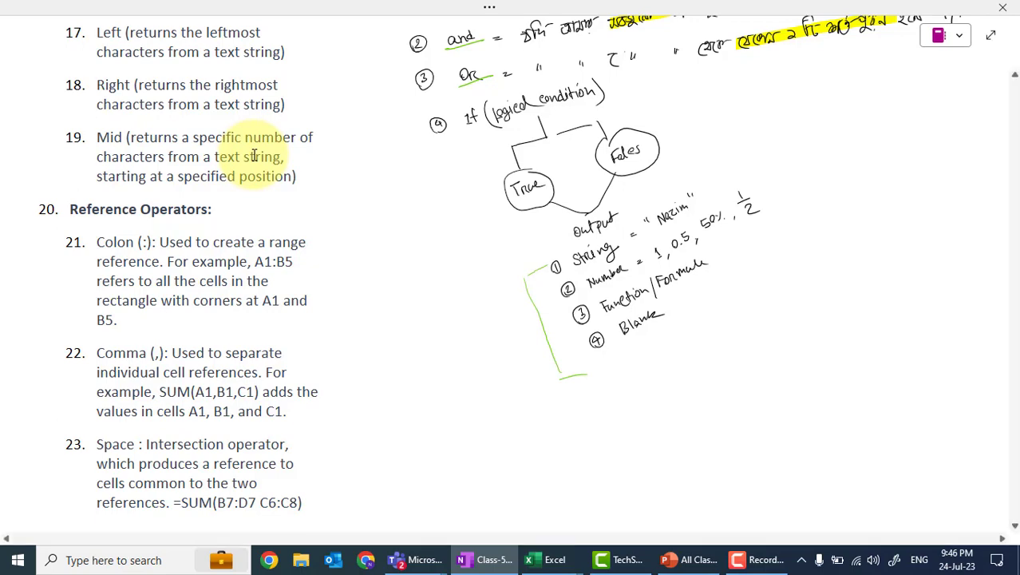
scroll(254, 156, "down", 3)
scroll(254, 156, "up", 5)
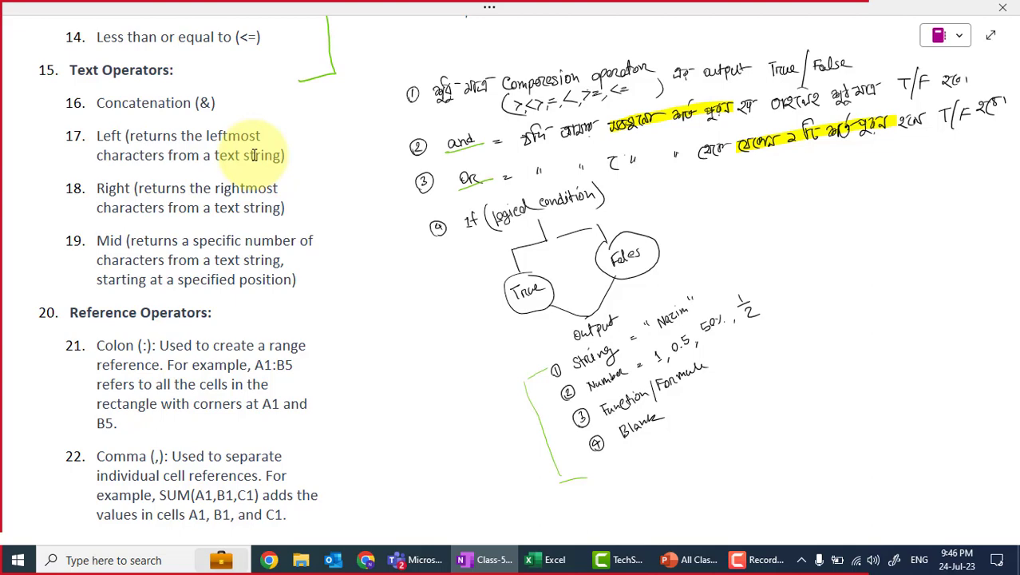
scroll(254, 155, "up", 10)
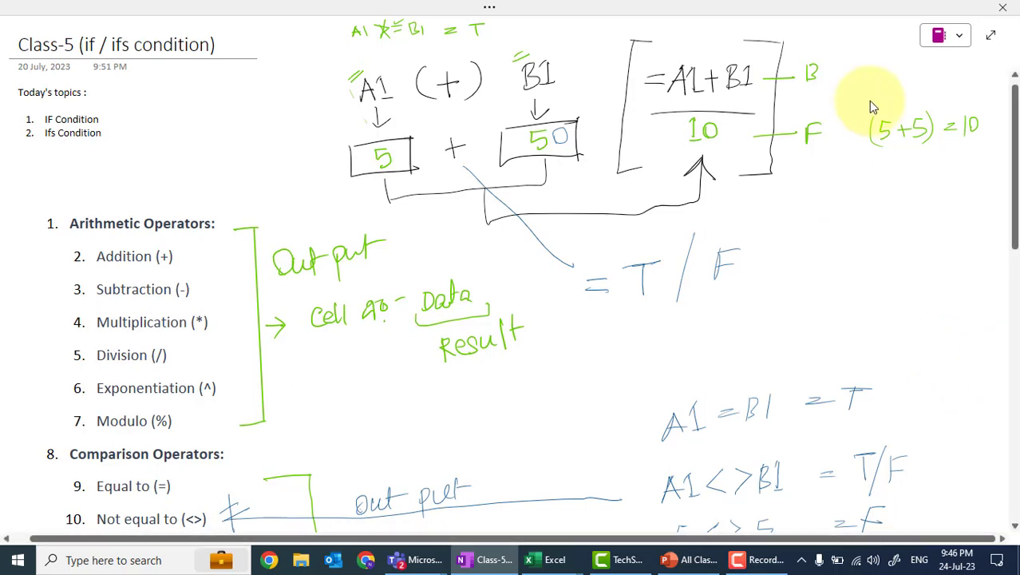
scroll(872, 106, "down", 6)
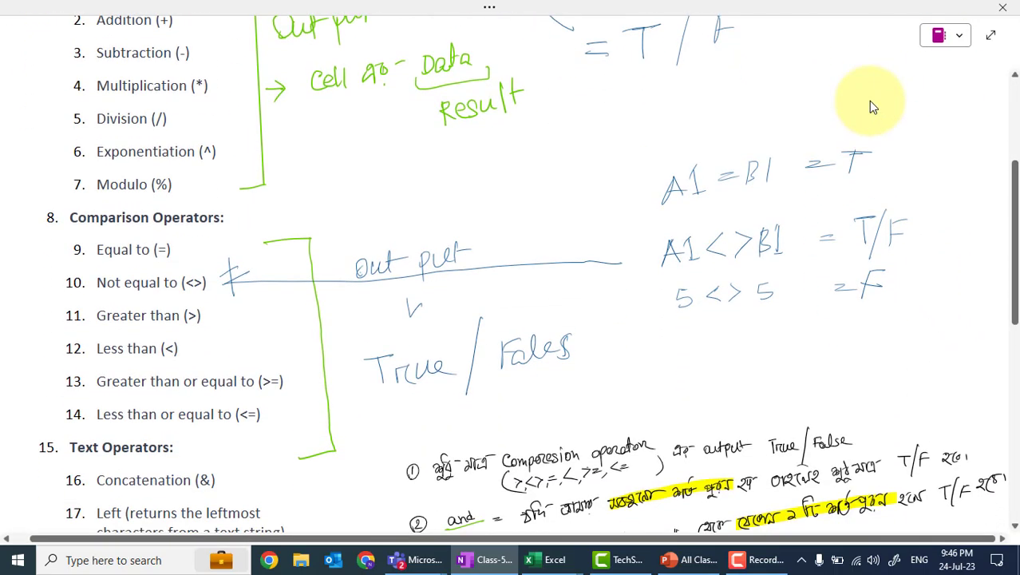
scroll(871, 106, "up", 6)
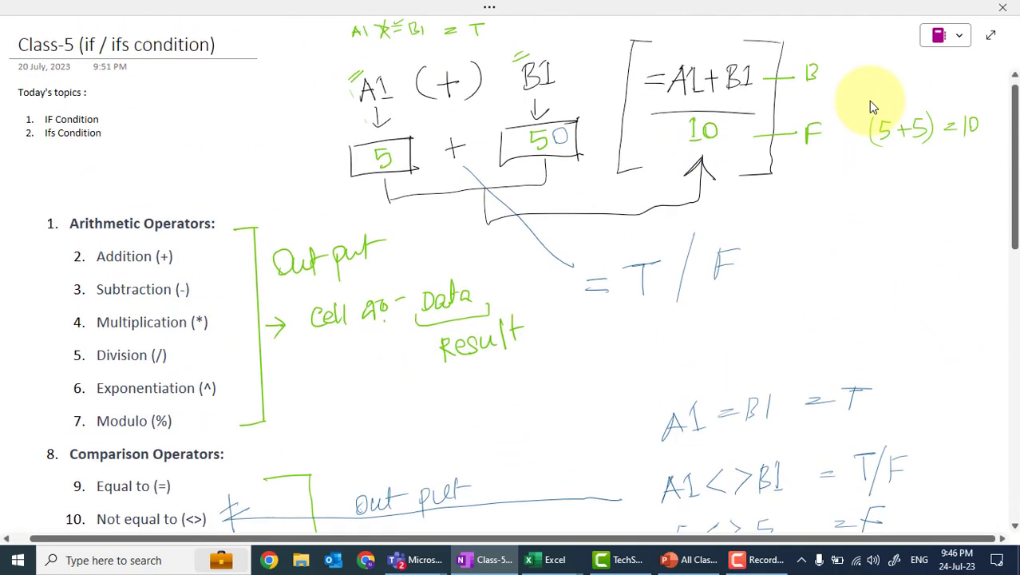
Step: Switch to the 2309 Class-6 page from the notebook's page list and return to its top
left_click(958, 35)
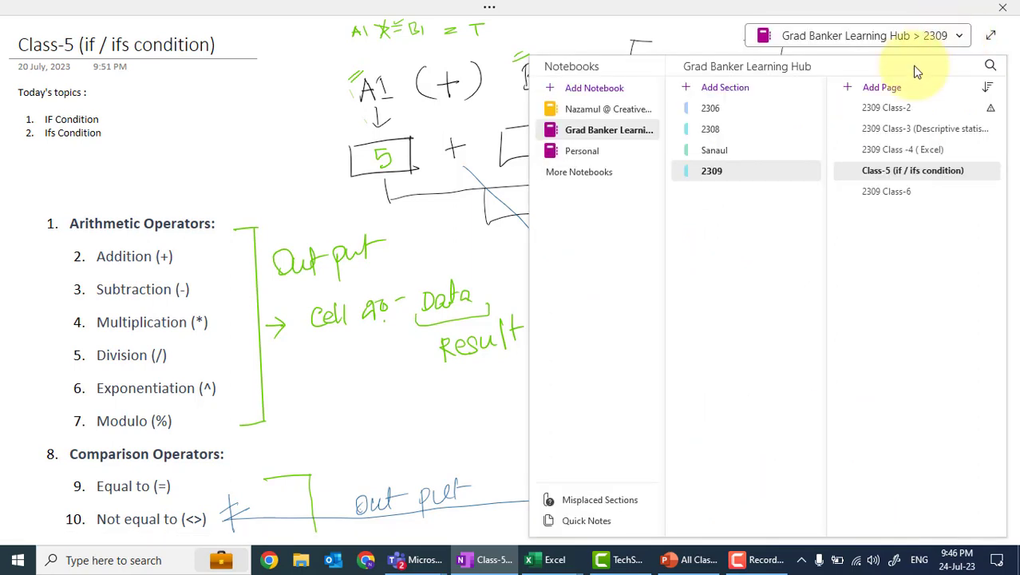
left_click(878, 192)
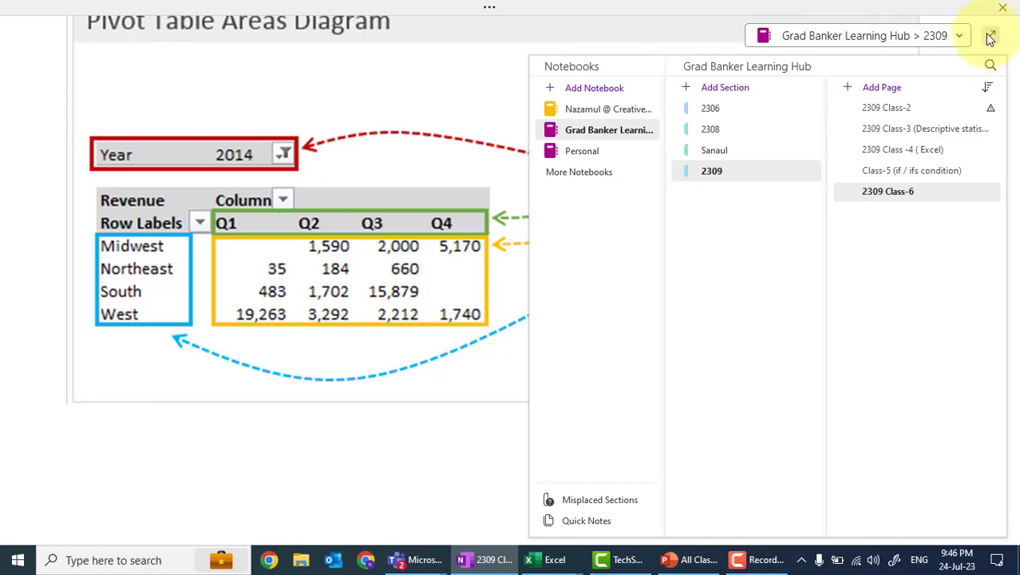
left_click(929, 39)
scroll(926, 37, "up", 4)
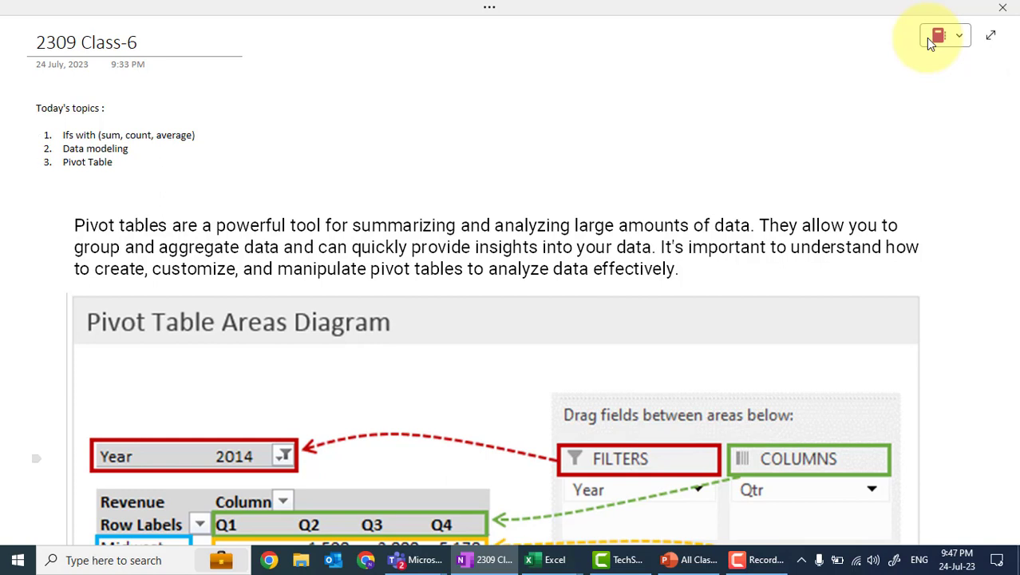
Step: Handwrite the flow 'Normal Table > Excle > pt' below the pivot table areas diagram
scroll(926, 38, "down", 5)
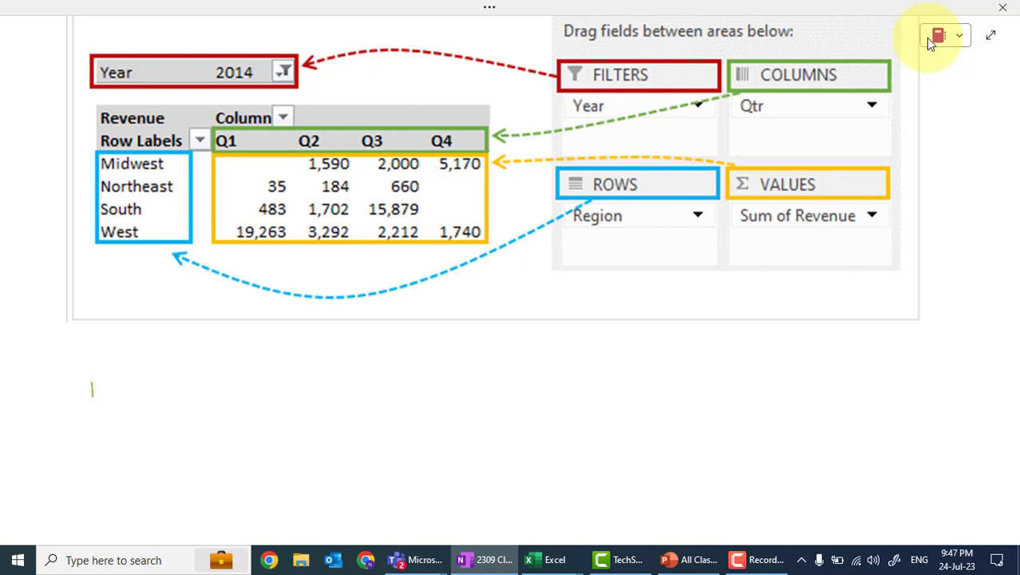
mouse_move(93, 382)
left_mouse_down()
mouse_move(127, 395)
mouse_move(138, 383)
mouse_move(157, 390)
mouse_move(193, 376)
mouse_move(183, 396)
left_mouse_up()
left_click_drag(191, 380, 199, 393)
left_click_drag(200, 372, 209, 396)
mouse_move(213, 370)
left_mouse_down()
mouse_move(215, 392)
mouse_move(230, 388)
mouse_move(242, 412)
left_mouse_up()
mouse_move(289, 369)
left_mouse_down()
mouse_move(287, 387)
mouse_move(316, 388)
left_mouse_up()
mouse_move(314, 372)
left_mouse_down()
mouse_move(303, 389)
mouse_move(339, 380)
mouse_move(343, 394)
left_mouse_up()
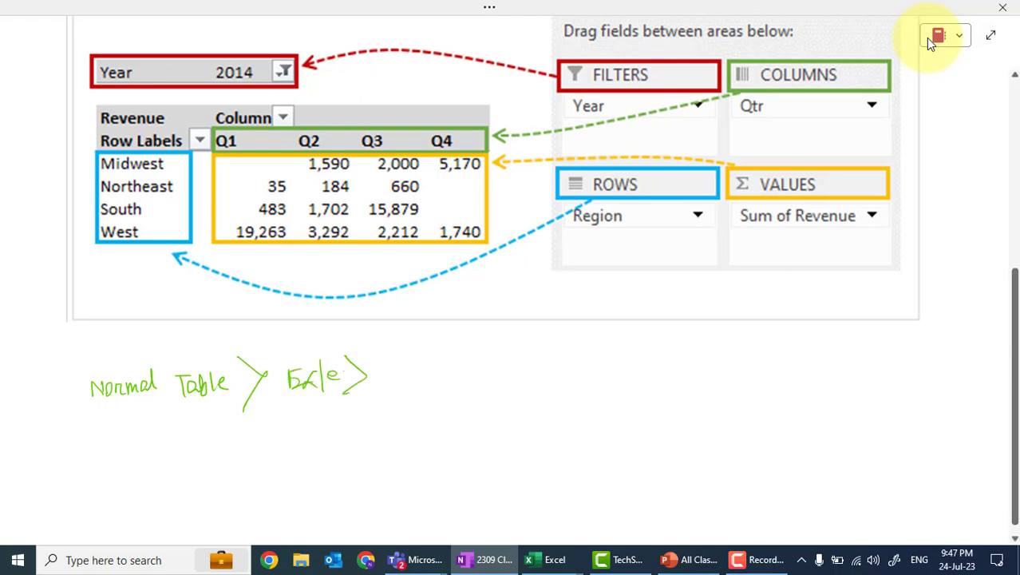
mouse_move(391, 364)
left_mouse_down()
mouse_move(390, 387)
mouse_move(403, 368)
left_mouse_up()
mouse_move(406, 374)
left_mouse_down()
mouse_move(414, 356)
mouse_move(423, 360)
left_mouse_up()
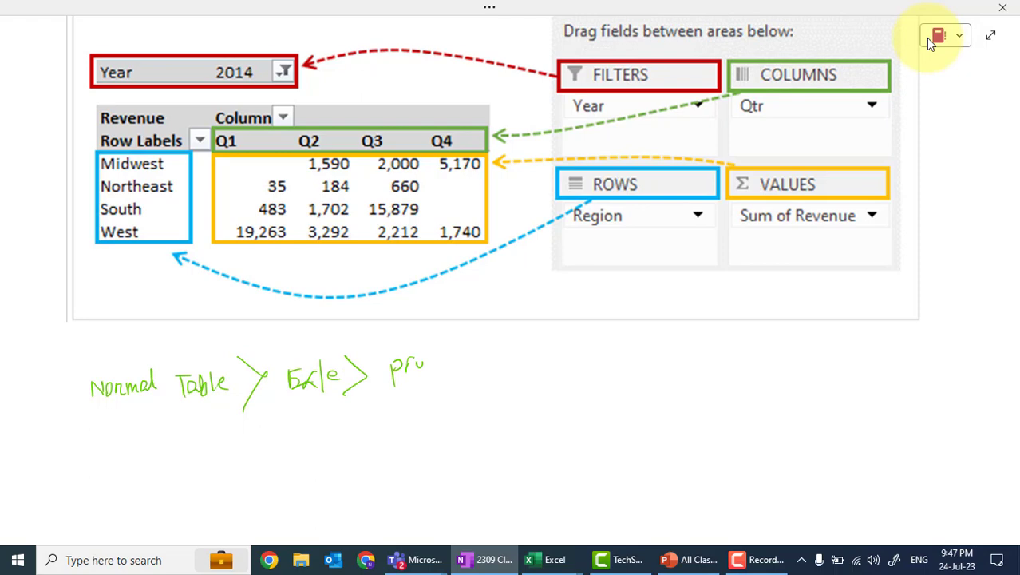
Step: Draw looping bracket arrows beneath the flow and touch up its last word
mouse_move(76, 398)
left_mouse_down()
mouse_move(111, 421)
mouse_move(205, 423)
mouse_move(307, 418)
mouse_move(348, 399)
left_mouse_up()
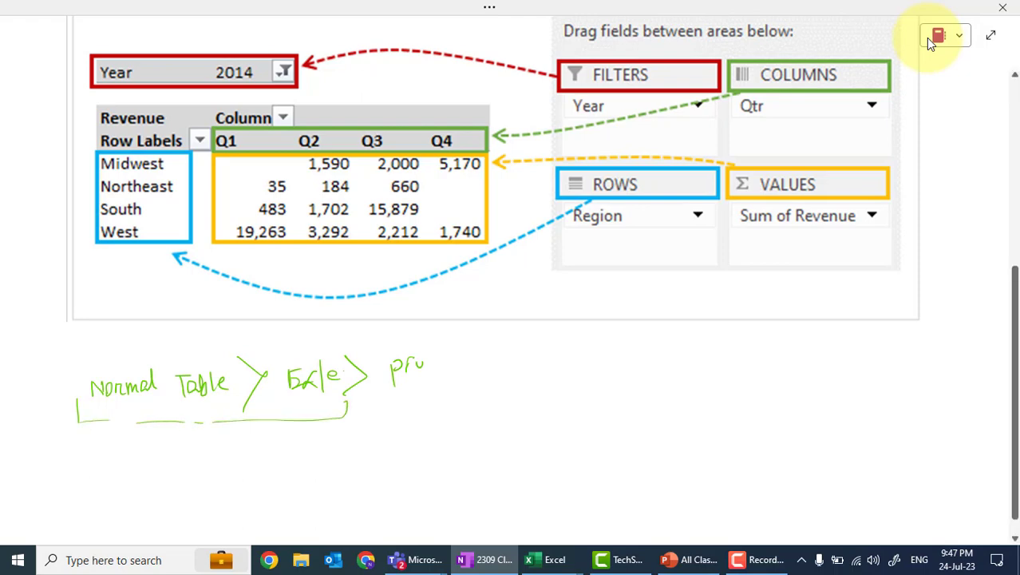
mouse_move(171, 423)
left_mouse_down()
mouse_move(173, 452)
mouse_move(200, 455)
mouse_move(415, 440)
mouse_move(404, 415)
mouse_move(422, 421)
left_mouse_up()
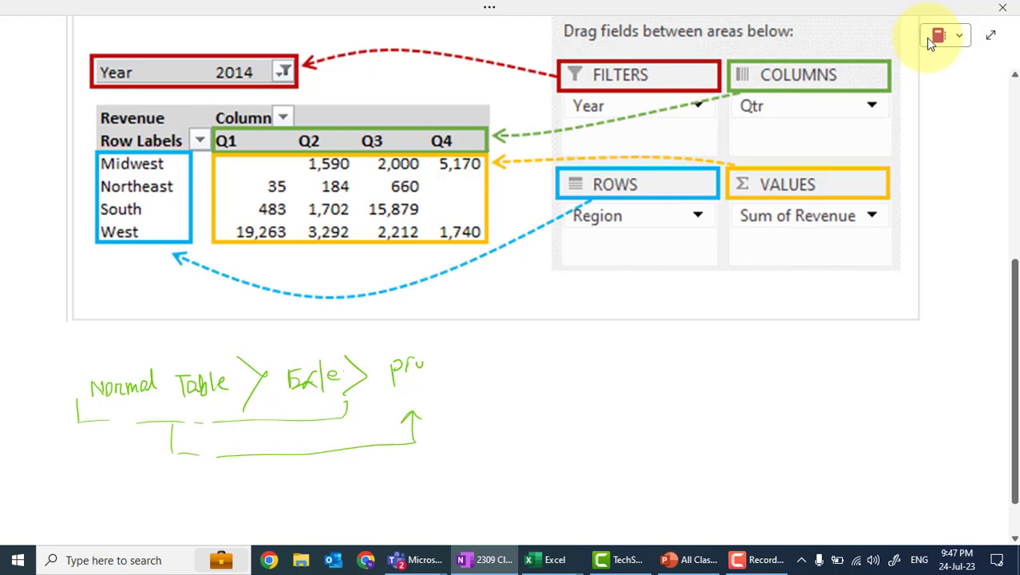
mouse_move(409, 349)
left_mouse_down()
mouse_move(403, 368)
mouse_move(415, 352)
left_mouse_up()
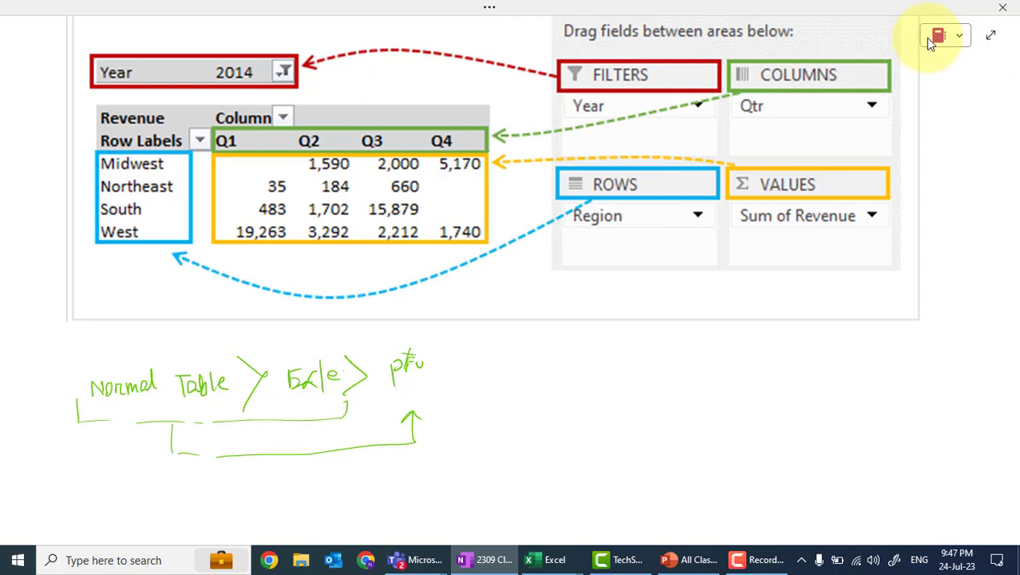
scroll(926, 38, "down", 2)
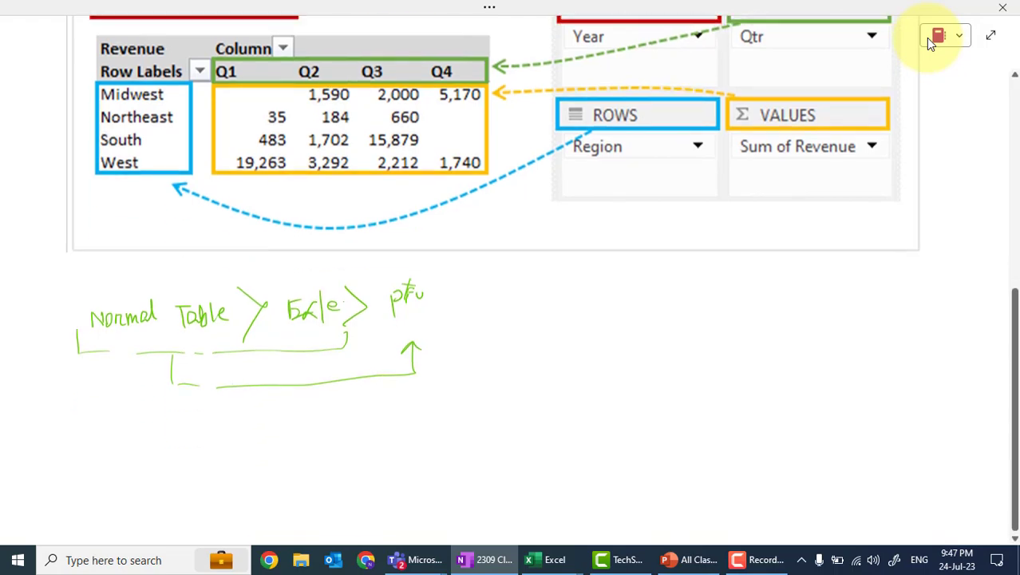
left_click_drag(171, 383, 215, 384)
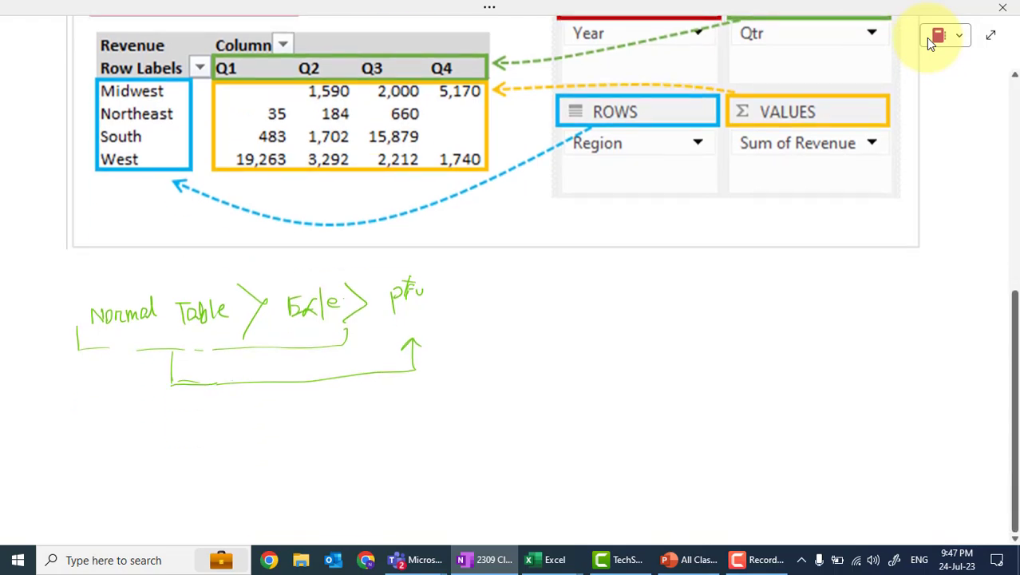
scroll(926, 37, "down", 1)
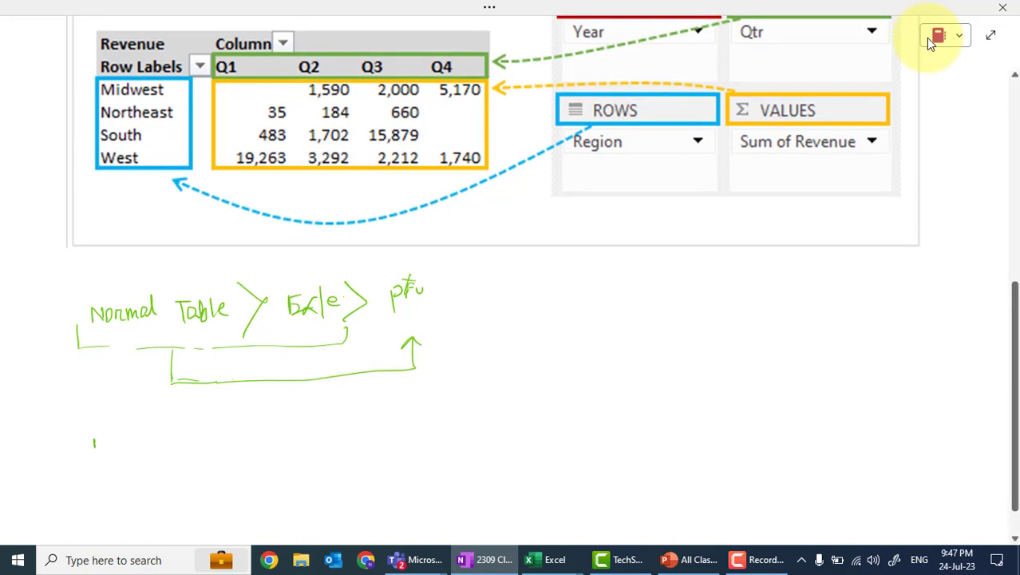
Step: Ink rule 1 'Data Range (unique table)' and rule 2 'Data No merge'
mouse_move(94, 437)
left_mouse_down()
mouse_move(87, 452)
mouse_move(100, 440)
left_mouse_up()
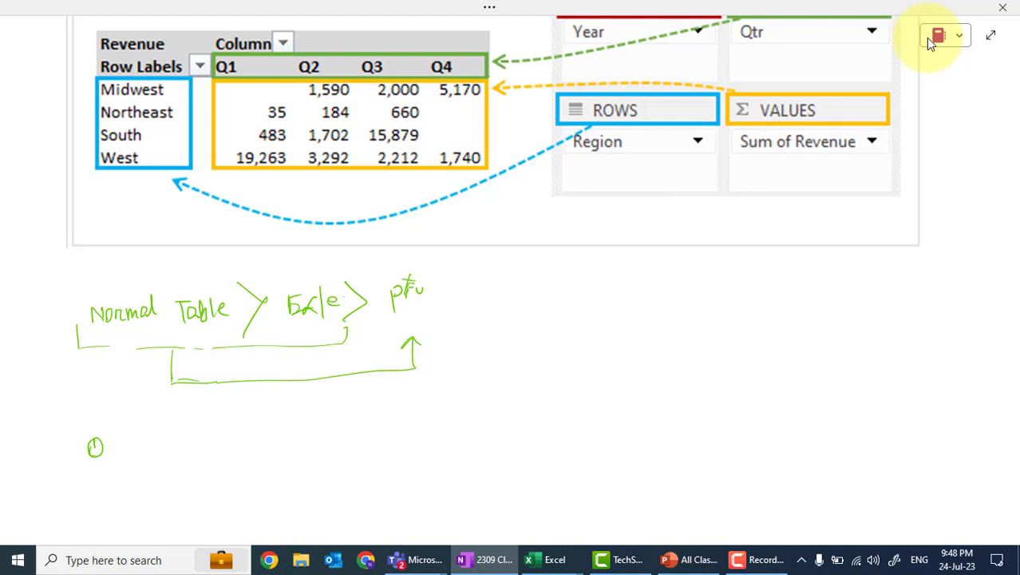
mouse_move(127, 436)
left_mouse_down()
mouse_move(143, 436)
mouse_move(136, 450)
mouse_move(227, 437)
mouse_move(231, 455)
mouse_move(249, 439)
left_mouse_up()
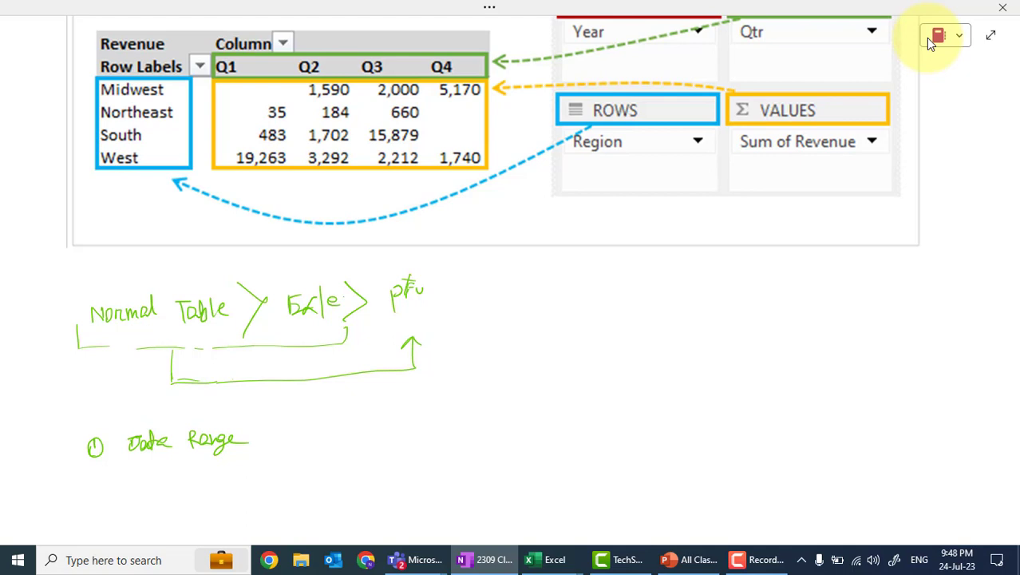
mouse_move(274, 423)
left_mouse_down()
mouse_move(265, 436)
mouse_move(278, 457)
left_mouse_up()
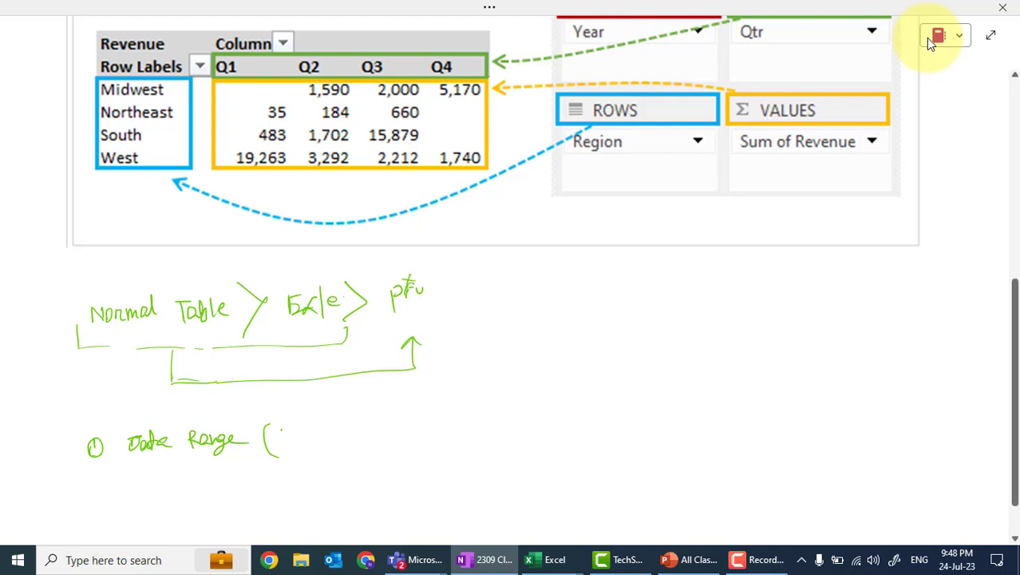
mouse_move(280, 431)
left_mouse_down()
mouse_move(286, 441)
mouse_move(301, 431)
mouse_move(316, 447)
mouse_move(375, 431)
mouse_move(374, 452)
left_mouse_up()
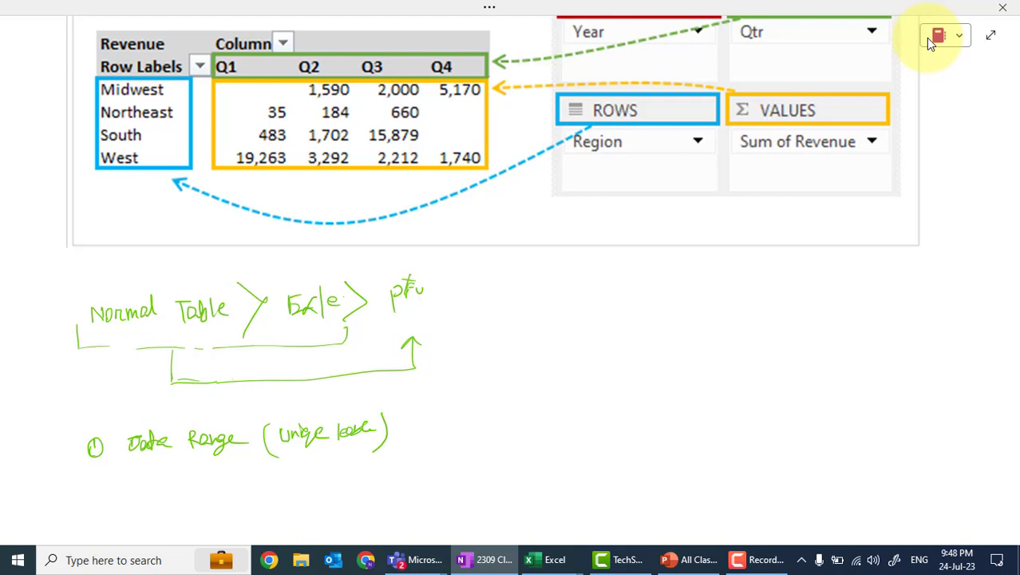
mouse_move(101, 484)
left_mouse_down()
mouse_move(110, 497)
mouse_move(104, 480)
mouse_move(141, 500)
mouse_move(175, 495)
left_mouse_up()
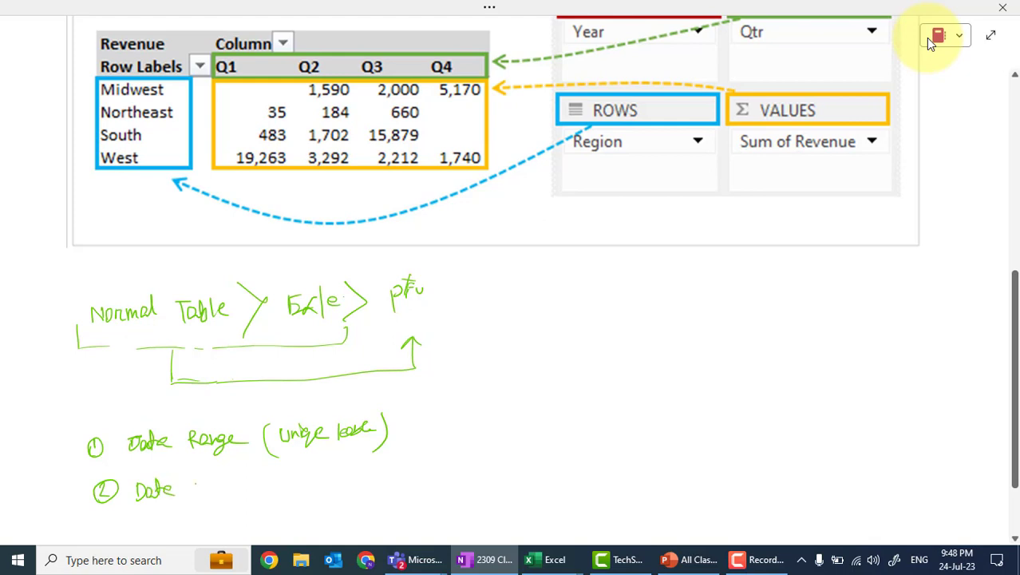
mouse_move(196, 482)
left_mouse_down()
mouse_move(197, 492)
mouse_move(232, 491)
mouse_move(259, 475)
mouse_move(276, 500)
mouse_move(291, 476)
left_mouse_up()
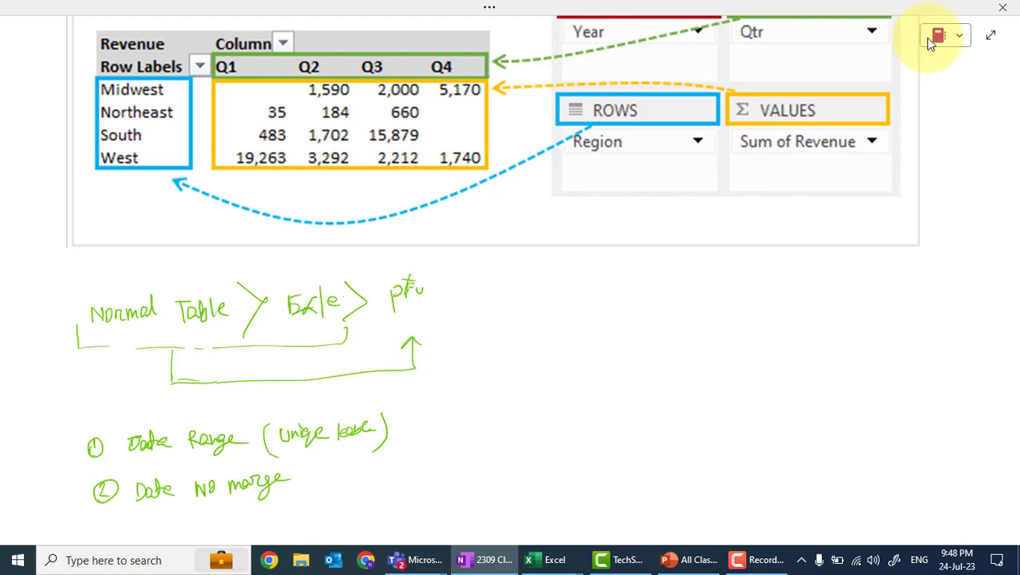
scroll(928, 42, "down", 3)
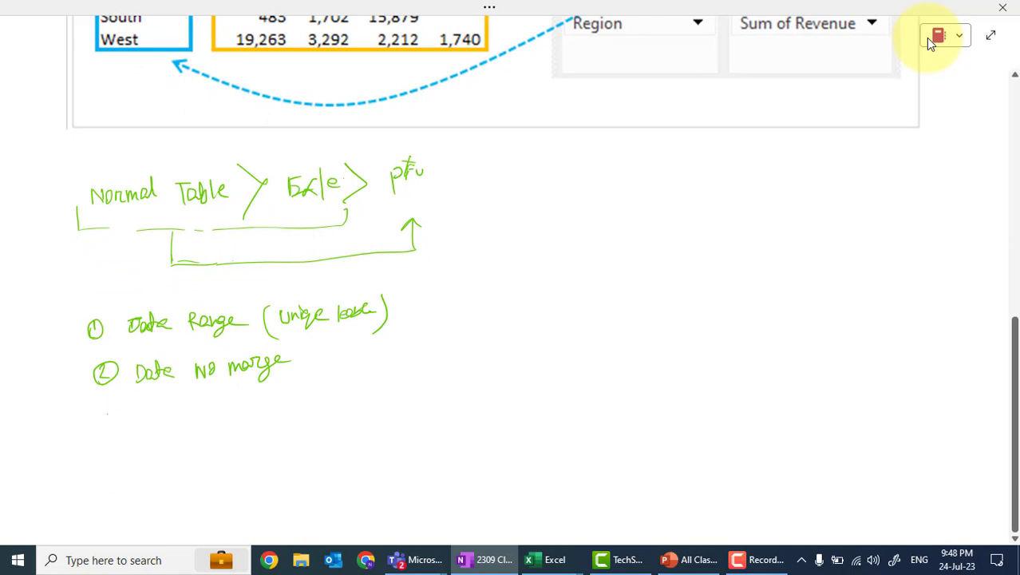
Step: Write rule 3 as '(op) Top to Down style'
mouse_move(107, 410)
left_mouse_down()
mouse_move(111, 424)
mouse_move(118, 406)
left_mouse_up()
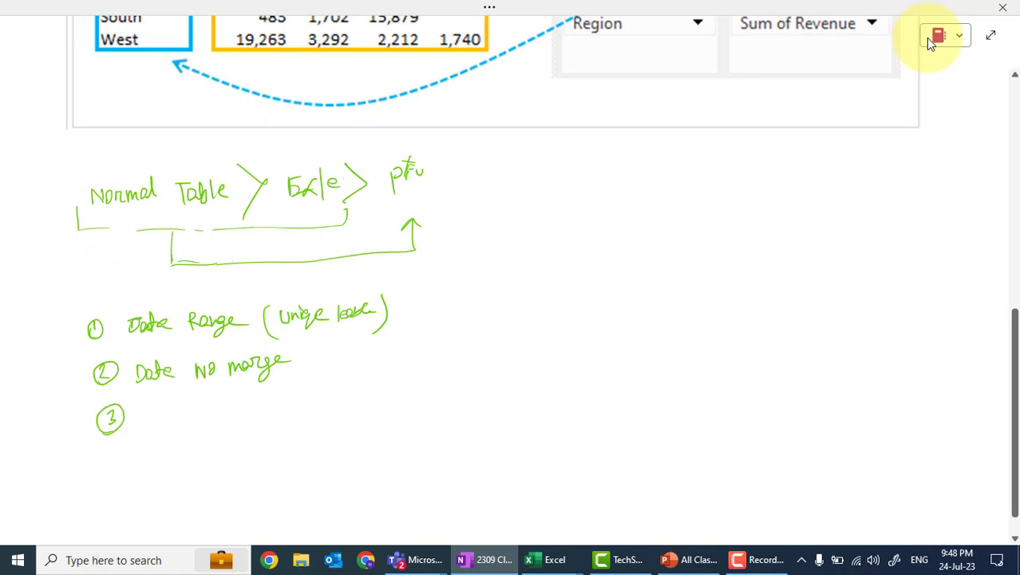
mouse_move(149, 404)
left_mouse_down()
mouse_move(142, 438)
mouse_move(154, 423)
mouse_move(164, 429)
mouse_move(170, 414)
mouse_move(170, 435)
left_mouse_up()
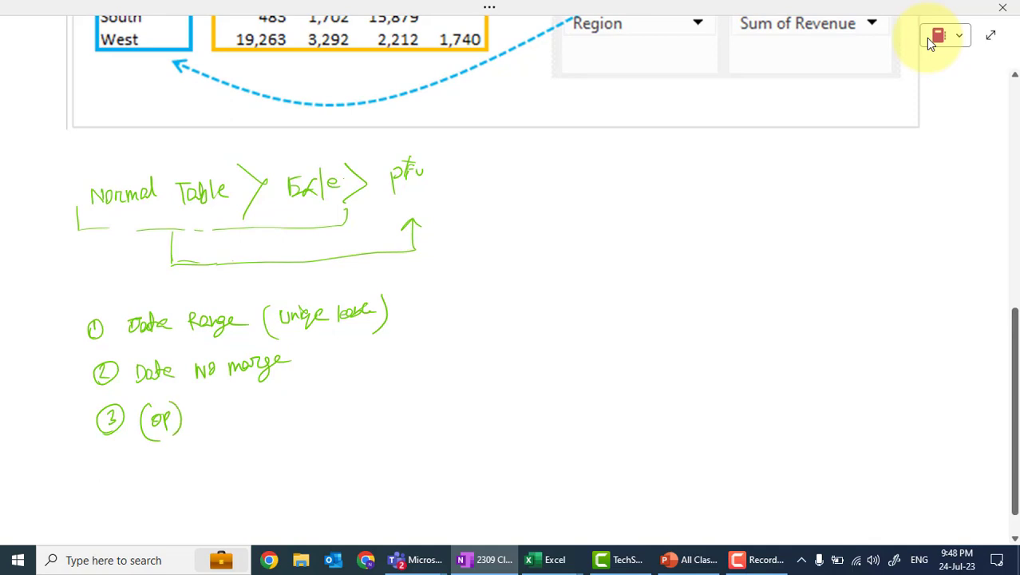
mouse_move(203, 403)
left_mouse_down()
mouse_move(221, 403)
mouse_move(216, 422)
mouse_move(230, 428)
mouse_move(238, 415)
left_mouse_up()
mouse_move(251, 397)
left_mouse_down()
mouse_move(252, 421)
mouse_move(264, 405)
left_mouse_up()
mouse_move(267, 404)
left_mouse_down()
mouse_move(260, 410)
mouse_move(304, 397)
mouse_move(285, 410)
mouse_move(294, 405)
left_mouse_up()
left_click_drag(282, 410, 313, 402)
mouse_move(311, 391)
left_mouse_down()
mouse_move(319, 409)
mouse_move(358, 393)
mouse_move(358, 404)
left_mouse_up()
mouse_move(368, 381)
left_mouse_down()
mouse_move(371, 404)
mouse_move(381, 391)
left_mouse_up()
mouse_move(377, 392)
left_mouse_down()
mouse_move(383, 412)
mouse_move(413, 392)
left_mouse_up()
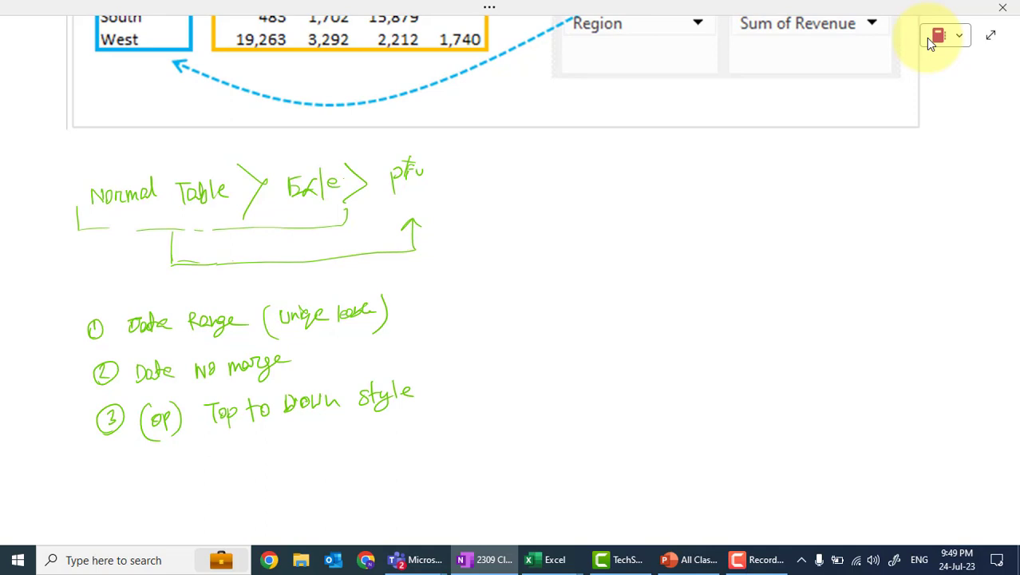
Step: Draw an arrow to an example list Asia, Bangladesh, Dhaka, then begin item 4
left_click_drag(460, 385, 673, 386)
left_click_drag(675, 375, 686, 372)
mouse_move(693, 377)
left_mouse_down()
mouse_move(691, 388)
mouse_move(709, 366)
left_mouse_up()
mouse_move(719, 367)
left_mouse_down()
mouse_move(728, 372)
mouse_move(707, 380)
mouse_move(746, 373)
mouse_move(746, 383)
mouse_move(771, 367)
mouse_move(808, 383)
left_mouse_up()
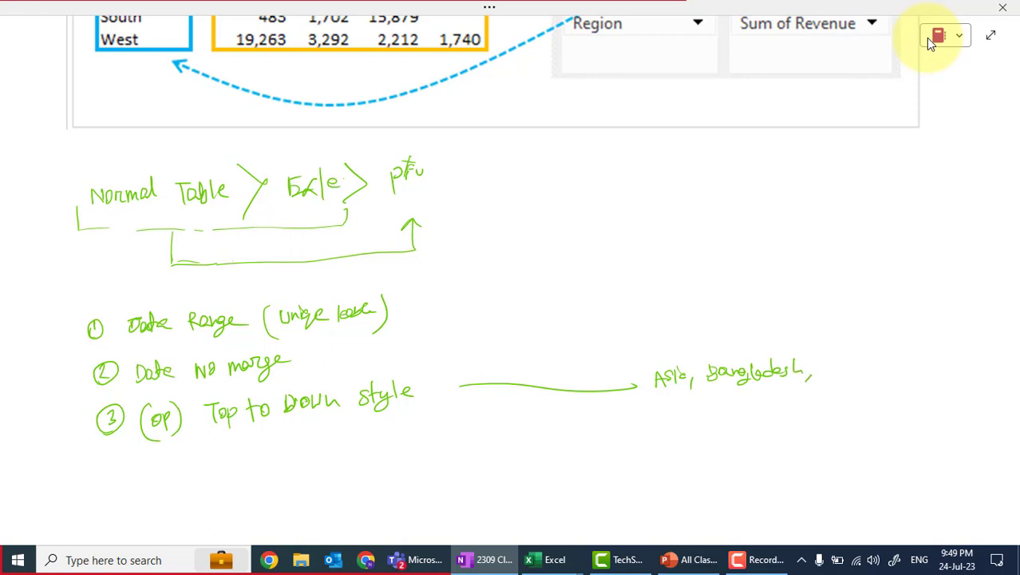
mouse_move(812, 358)
left_mouse_down()
mouse_move(817, 372)
mouse_move(827, 361)
mouse_move(854, 374)
mouse_move(881, 356)
mouse_move(929, 366)
mouse_move(954, 355)
mouse_move(942, 368)
mouse_move(984, 361)
left_mouse_up()
left_click_drag(983, 361, 1006, 360)
left_click_drag(1007, 354, 1006, 367)
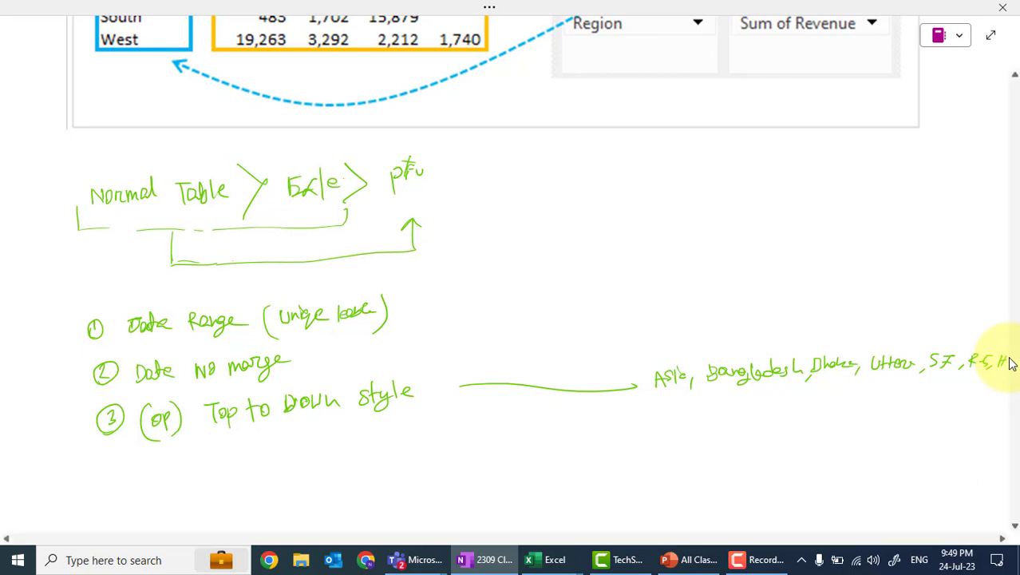
mouse_move(111, 470)
left_mouse_down()
mouse_move(127, 463)
mouse_move(119, 479)
mouse_move(128, 453)
left_mouse_up()
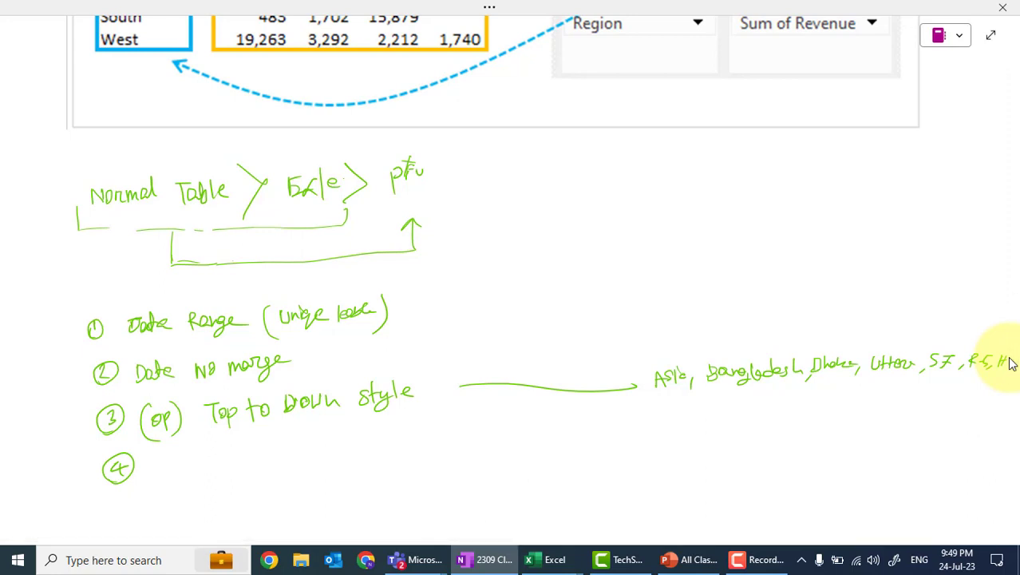
Step: Handwrite point 4, 'Data Primary key', with a short note after it
mouse_move(152, 459)
left_mouse_down()
mouse_move(151, 475)
mouse_move(171, 476)
left_mouse_up()
mouse_move(165, 463)
left_mouse_down()
mouse_move(236, 468)
mouse_move(301, 446)
mouse_move(312, 456)
left_mouse_up()
left_click_drag(320, 445, 303, 476)
mouse_move(352, 431)
left_mouse_down()
mouse_move(351, 457)
mouse_move(372, 444)
left_mouse_up()
left_click_drag(369, 443, 383, 444)
left_click_drag(394, 436, 380, 463)
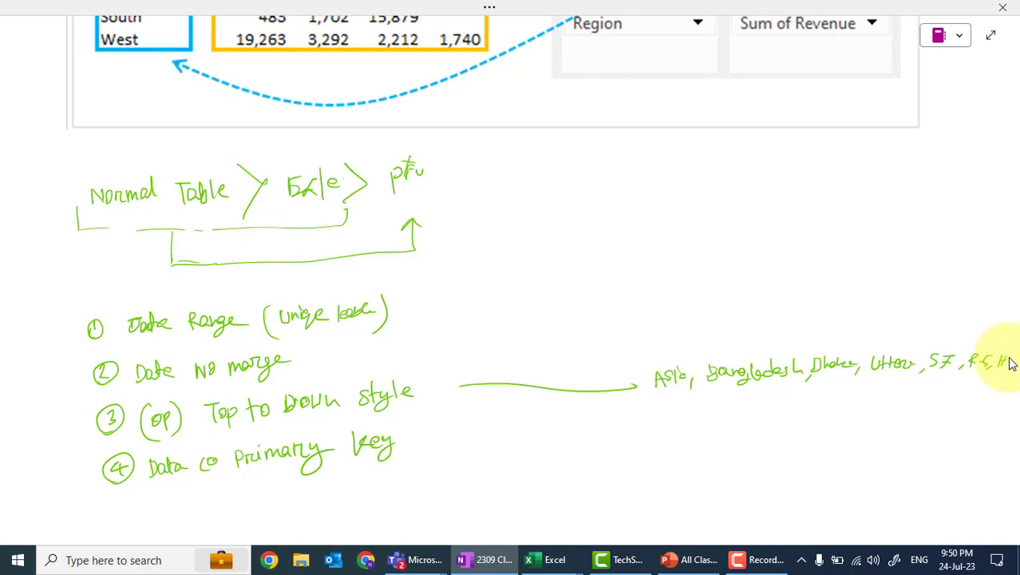
mouse_move(416, 432)
left_mouse_down()
mouse_move(436, 439)
mouse_move(461, 424)
mouse_move(464, 434)
mouse_move(477, 420)
left_mouse_up()
left_click_drag(472, 425, 482, 421)
mouse_move(457, 419)
left_mouse_down()
mouse_move(475, 410)
mouse_move(491, 422)
left_mouse_up()
mouse_move(492, 431)
left_mouse_down()
mouse_move(504, 423)
mouse_move(506, 437)
left_mouse_up()
mouse_move(506, 423)
left_mouse_down()
mouse_move(515, 431)
mouse_move(522, 422)
left_mouse_up()
left_click_drag(525, 423, 526, 433)
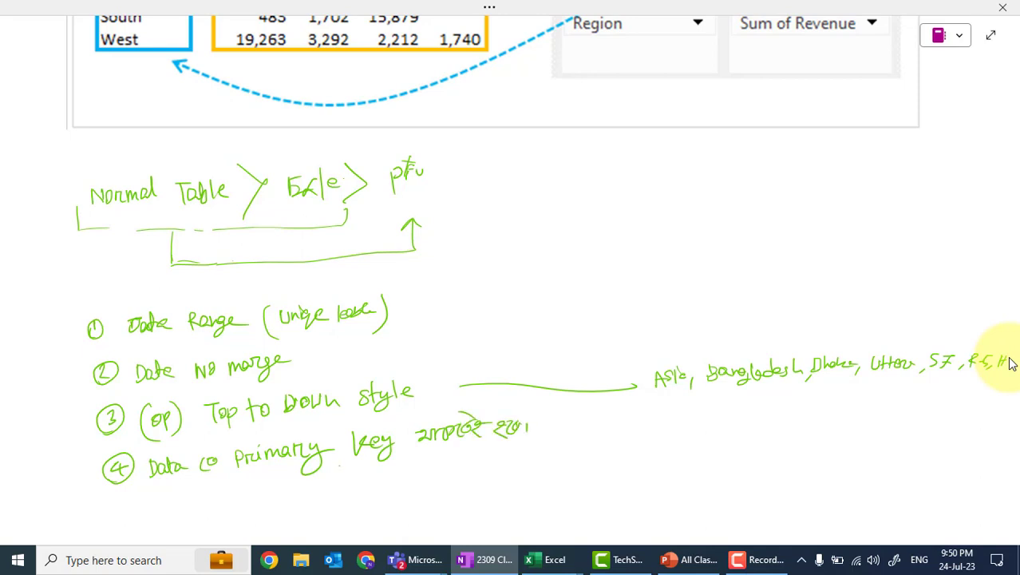
Step: Underline point 4 and link it to a handwritten 'Power Pivot / Data model'
mouse_move(340, 468)
left_mouse_down()
mouse_move(458, 479)
mouse_move(608, 473)
left_mouse_up()
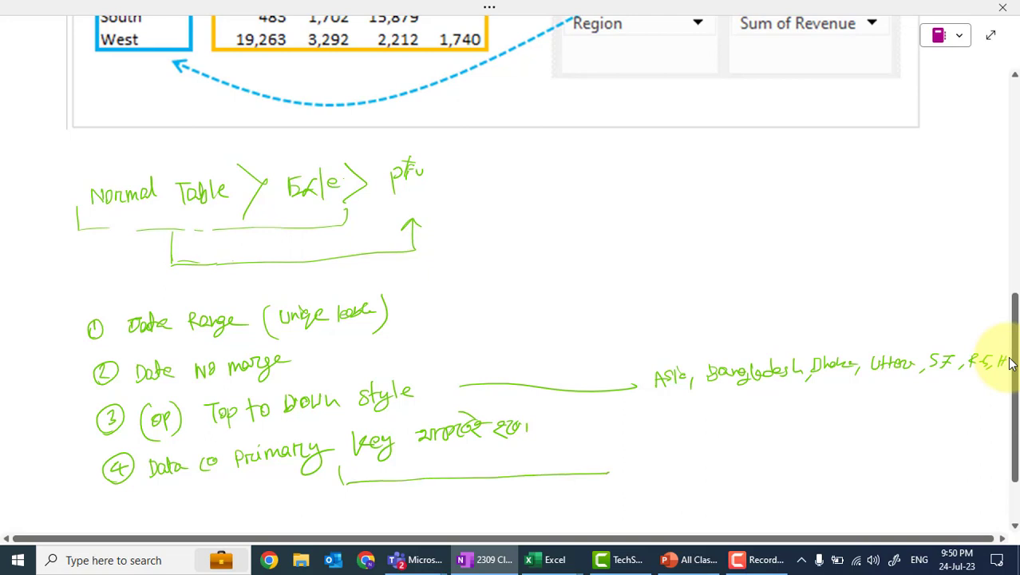
left_click_drag(621, 441, 622, 471)
mouse_move(622, 442)
left_mouse_down()
mouse_move(634, 466)
mouse_move(677, 457)
left_mouse_up()
mouse_move(703, 444)
left_mouse_down()
mouse_move(704, 468)
mouse_move(702, 455)
mouse_move(716, 459)
left_mouse_up()
left_click_drag(720, 442, 742, 452)
mouse_move(748, 430)
left_mouse_down()
mouse_move(730, 454)
mouse_move(743, 455)
left_mouse_up()
left_click_drag(768, 421, 745, 476)
mouse_move(779, 432)
left_mouse_down()
mouse_move(779, 453)
mouse_move(790, 432)
mouse_move(780, 454)
mouse_move(805, 452)
left_mouse_up()
mouse_move(812, 430)
left_mouse_down()
mouse_move(813, 452)
mouse_move(878, 428)
mouse_move(892, 436)
mouse_move(884, 445)
mouse_move(906, 434)
left_mouse_up()
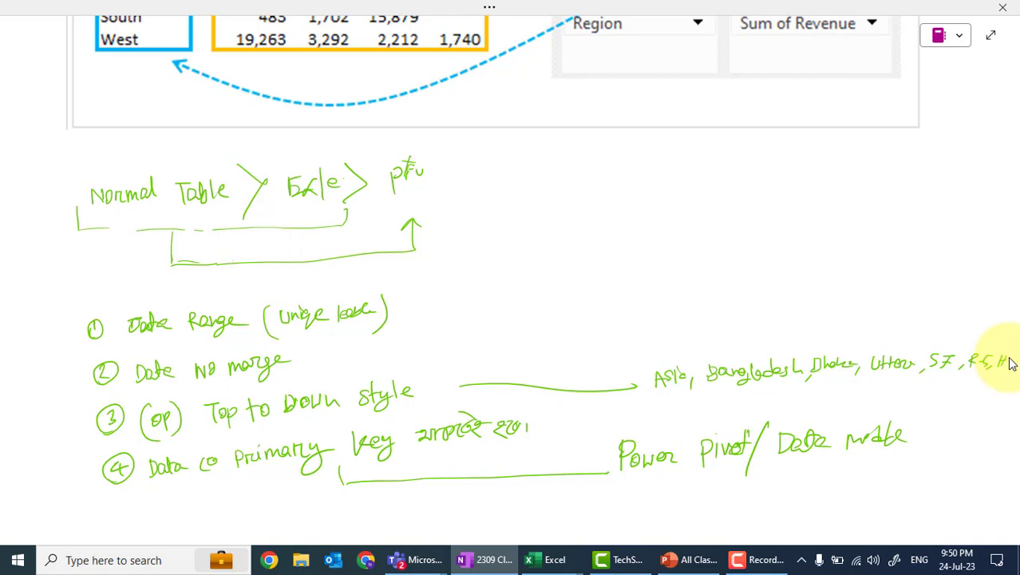
Step: Choose the black pen from the quick access pen gallery for inking
left_click(353, 11)
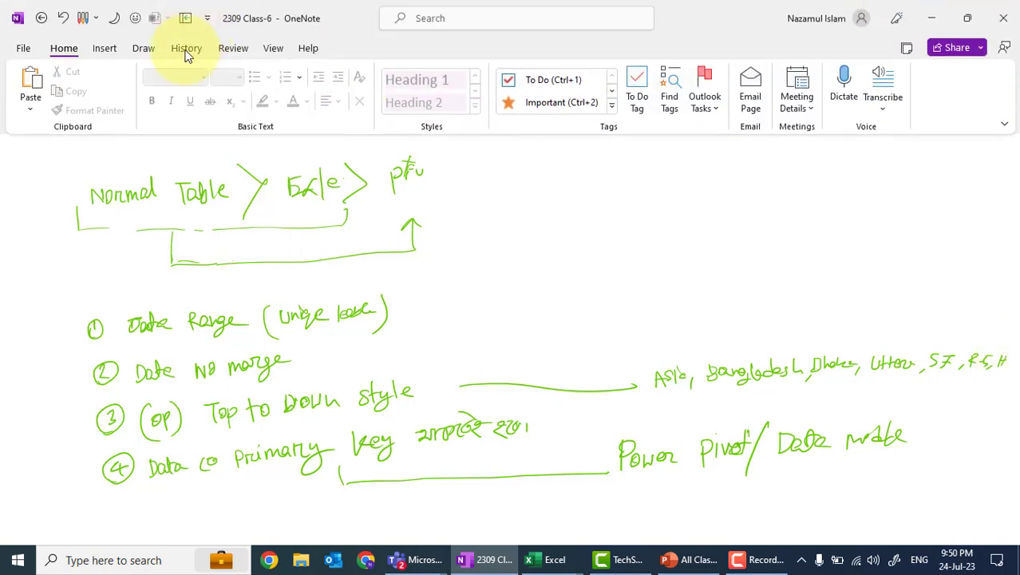
left_click(95, 23)
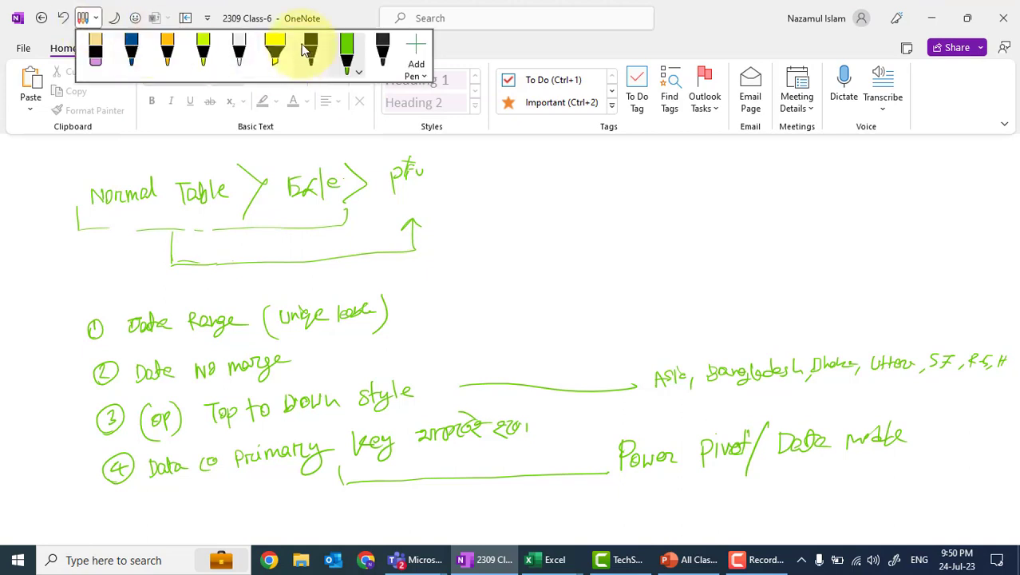
left_click(363, 136)
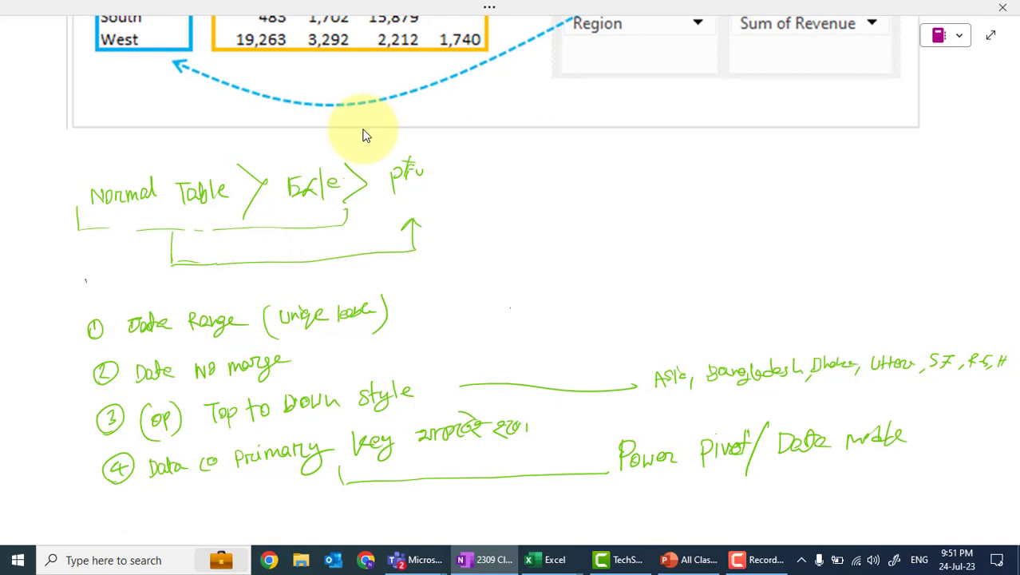
Step: Write the heading 'Data compact formatting' above the numbered list
mouse_move(84, 279)
left_mouse_down()
mouse_move(88, 293)
mouse_move(197, 279)
mouse_move(201, 300)
mouse_move(222, 281)
mouse_move(243, 287)
left_mouse_up()
mouse_move(233, 278)
left_mouse_down()
mouse_move(254, 275)
mouse_move(261, 286)
mouse_move(276, 274)
left_mouse_up()
left_click_drag(273, 284, 289, 283)
left_click_drag(284, 270, 326, 279)
mouse_move(318, 271)
left_mouse_down()
mouse_move(337, 262)
mouse_move(334, 278)
left_mouse_up()
mouse_move(323, 270)
left_mouse_down()
mouse_move(348, 263)
mouse_move(351, 274)
left_mouse_up()
mouse_move(354, 275)
left_mouse_down()
mouse_move(372, 268)
mouse_move(371, 287)
left_mouse_up()
left_click_drag(368, 280, 403, 257)
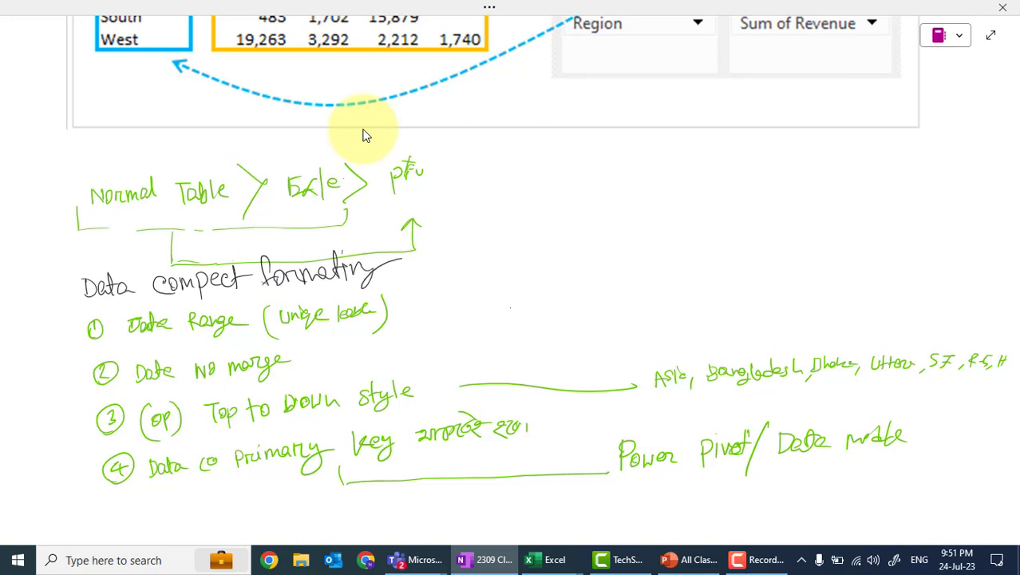
Step: Bracket the four rules, sketch a lettered sample table with an arrow, and box 'Primary key'
mouse_move(86, 309)
left_mouse_down()
mouse_move(62, 316)
mouse_move(86, 463)
mouse_move(118, 498)
left_mouse_up()
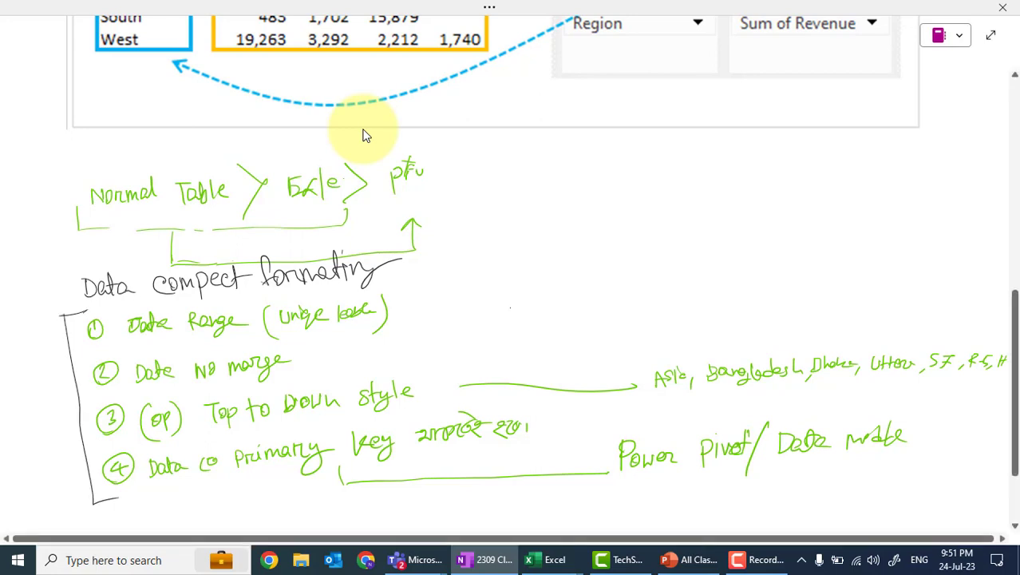
mouse_move(439, 294)
left_mouse_down()
mouse_move(443, 324)
mouse_move(580, 269)
left_mouse_up()
mouse_move(444, 322)
left_mouse_down()
mouse_move(509, 307)
mouse_move(495, 313)
left_mouse_up()
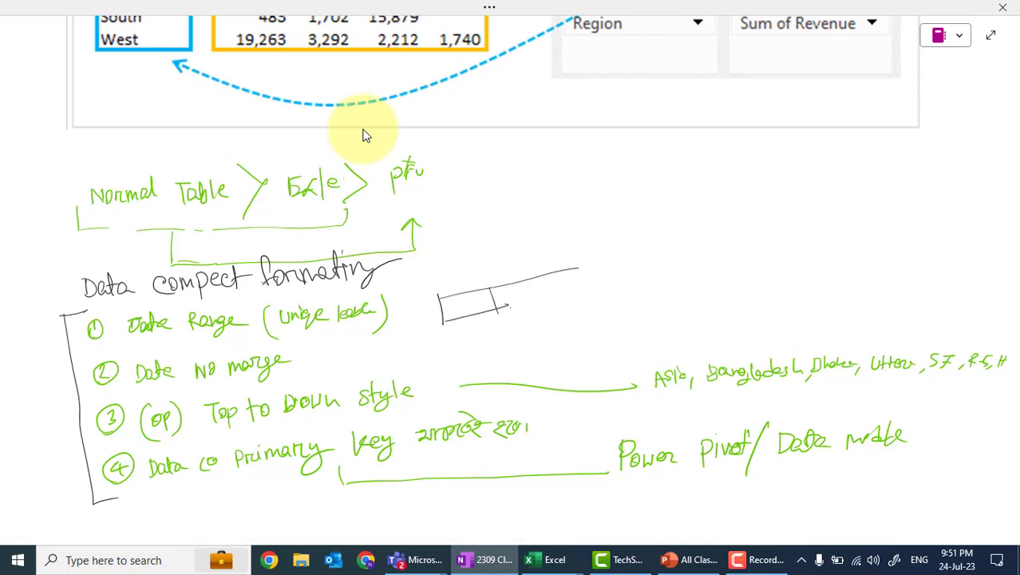
mouse_move(549, 276)
left_mouse_down()
mouse_move(552, 305)
mouse_move(618, 285)
mouse_move(594, 296)
left_mouse_up()
left_click_drag(462, 311, 522, 297)
left_click_drag(583, 276, 569, 283)
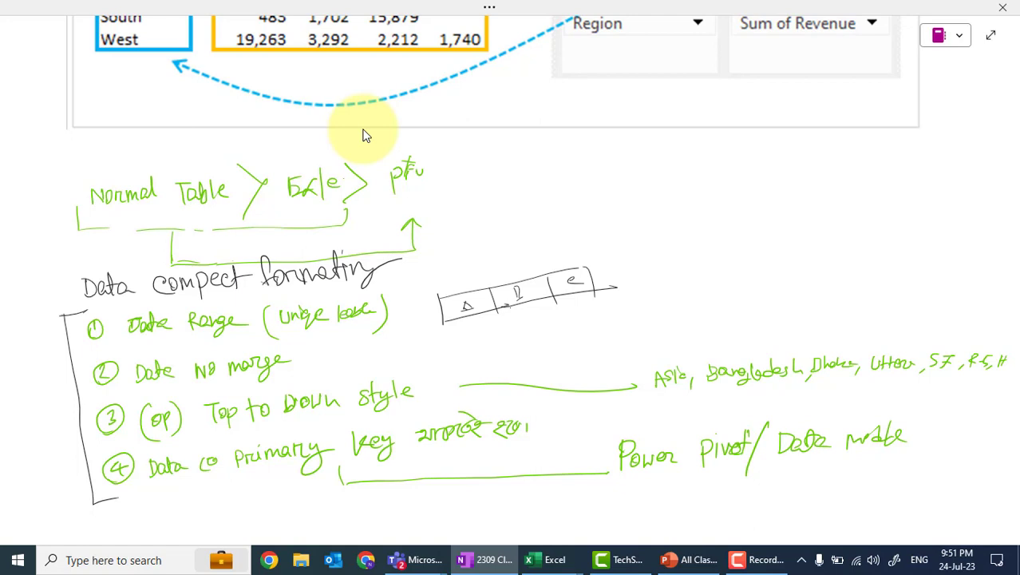
mouse_move(233, 479)
left_mouse_down()
mouse_move(384, 455)
mouse_move(372, 427)
mouse_move(261, 442)
mouse_move(227, 451)
mouse_move(235, 484)
left_mouse_up()
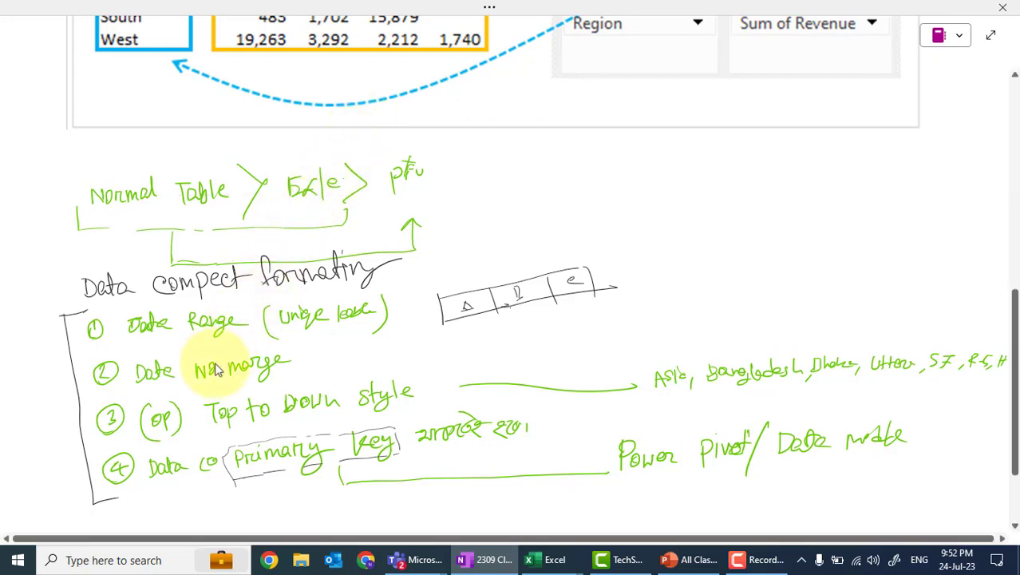
Step: Scroll up to review the pivot diagram, then down to the blank area below the notes
scroll(198, 391, "up", 3)
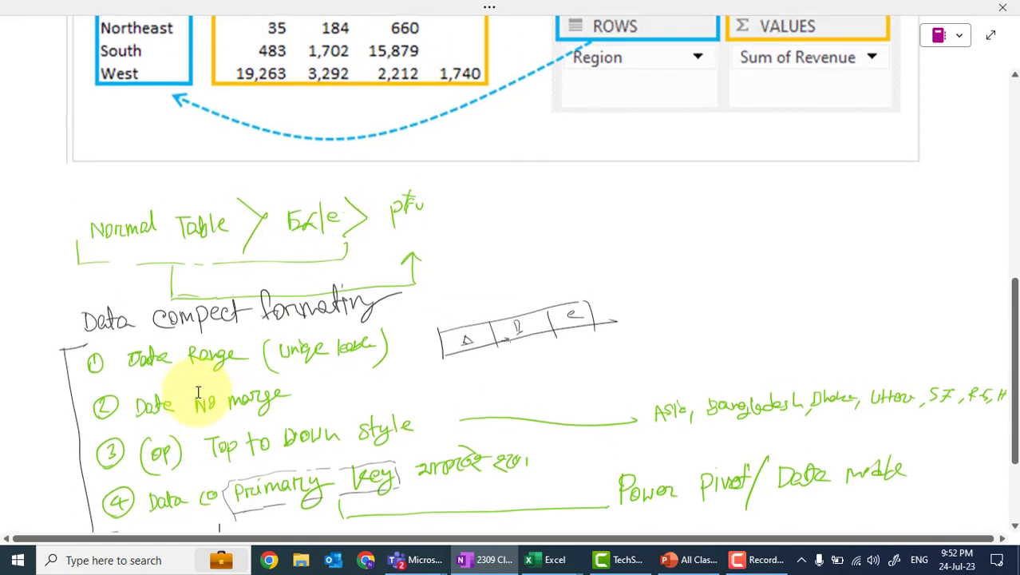
scroll(198, 391, "down", 2)
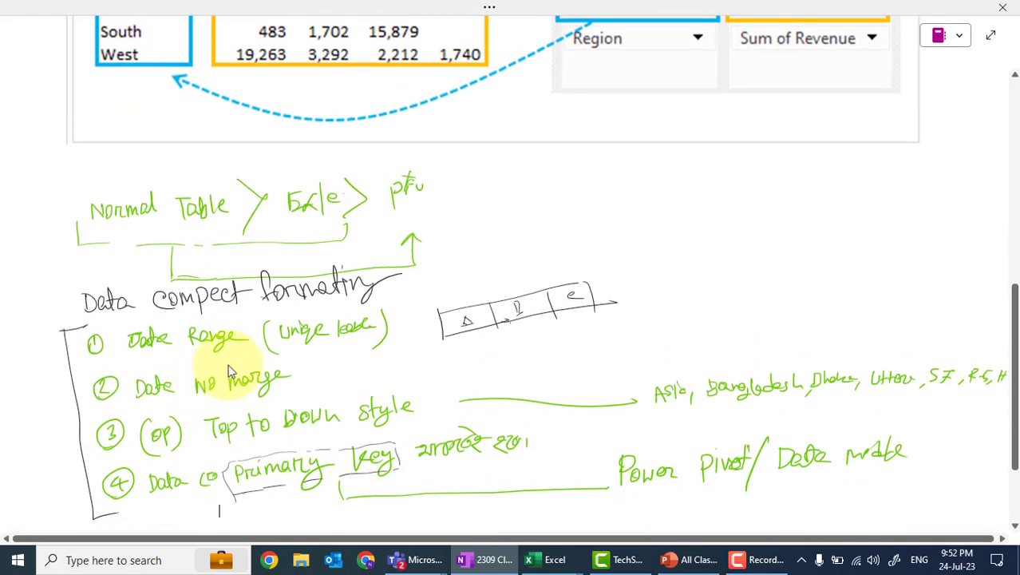
scroll(362, 249, "up", 6)
scroll(363, 249, "up", 4)
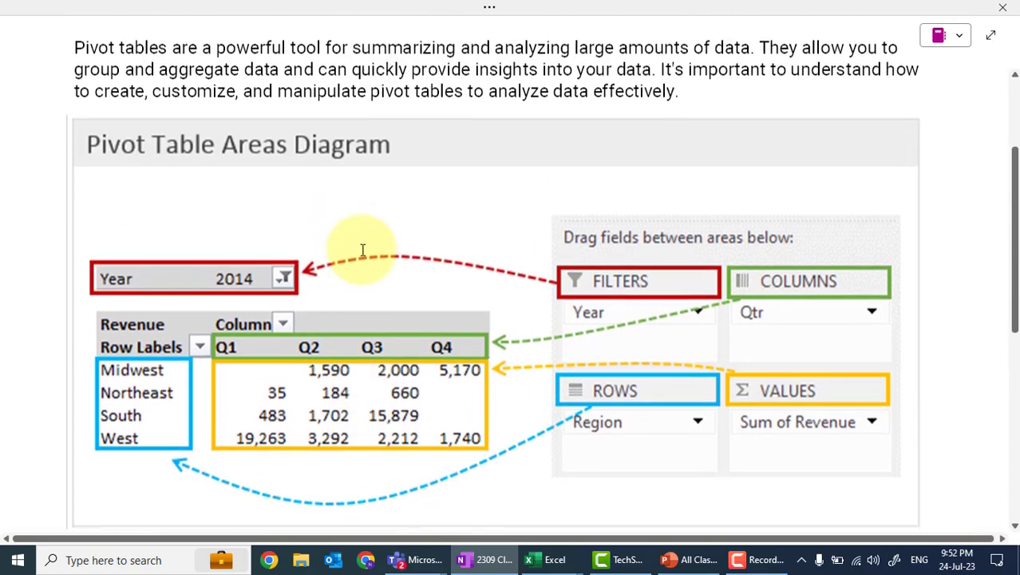
scroll(363, 249, "down", 13)
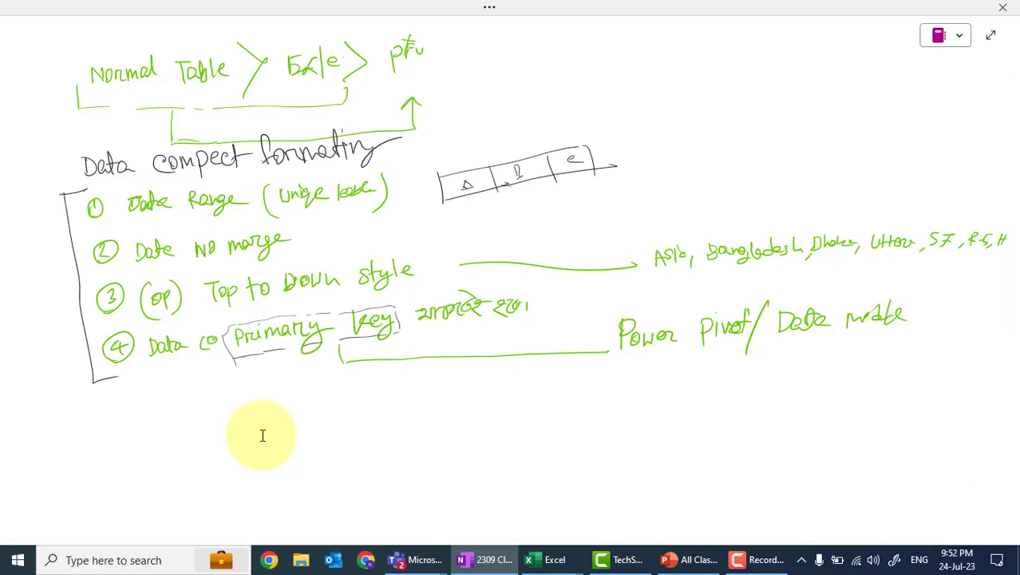
scroll(262, 435, "down", 5)
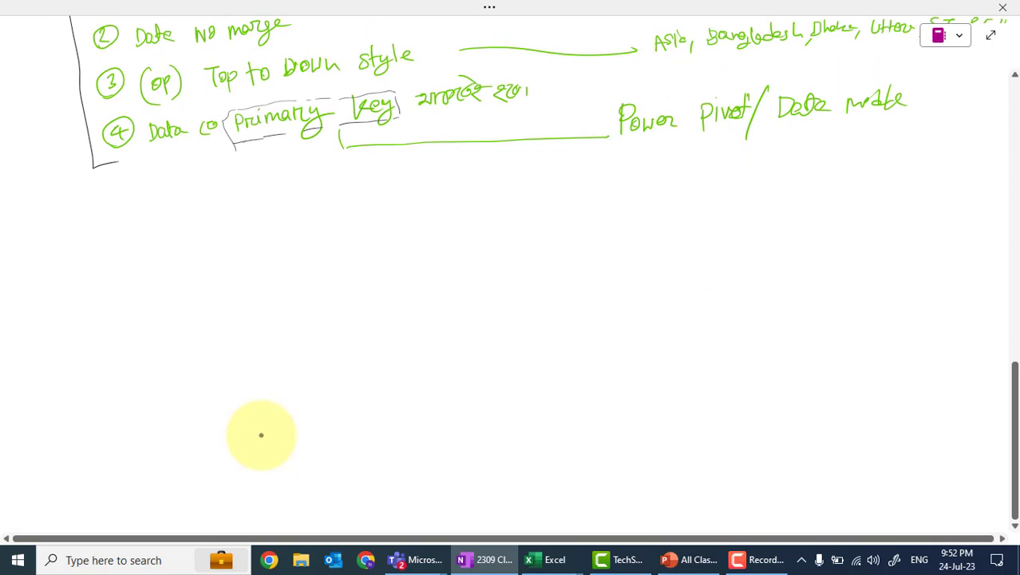
Step: Draw a wide table outline with a header divider and four column dividers
left_click_drag(102, 271, 419, 265)
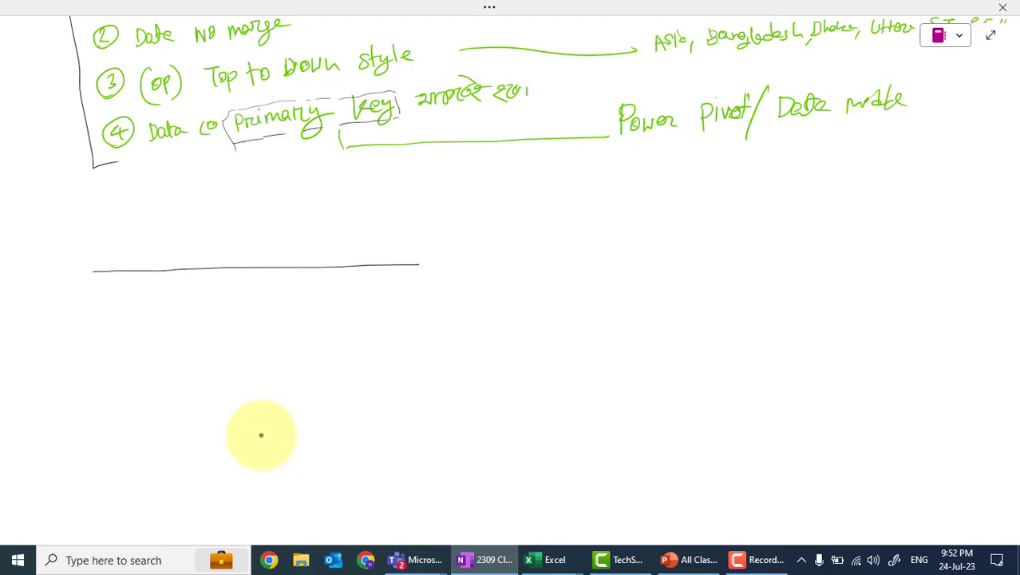
mouse_move(93, 272)
left_mouse_down()
mouse_move(105, 405)
mouse_move(407, 387)
left_mouse_up()
left_click_drag(409, 266, 397, 391)
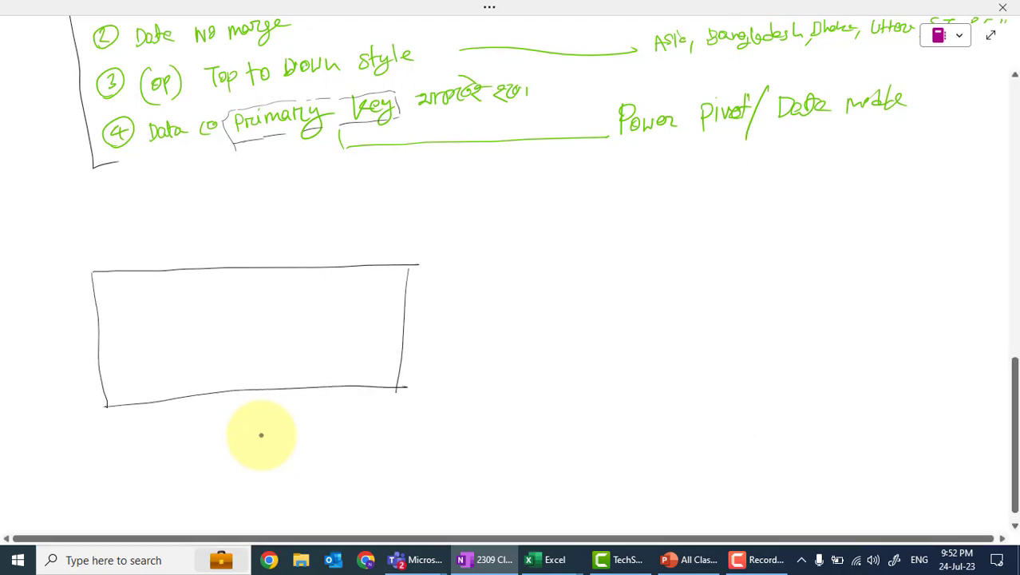
left_click_drag(94, 300, 418, 301)
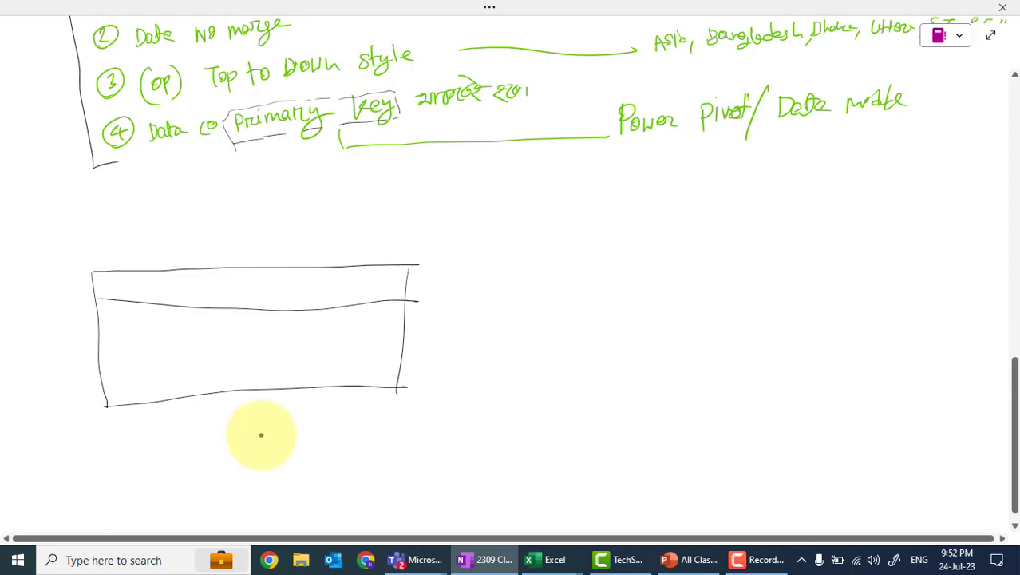
left_click_drag(140, 272, 158, 391)
left_click_drag(219, 267, 225, 382)
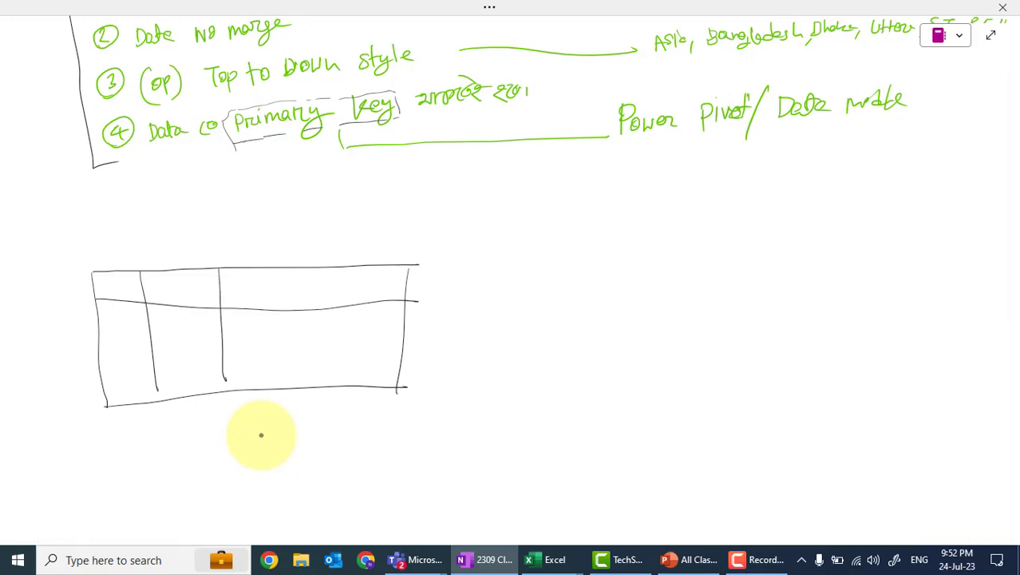
left_click_drag(283, 269, 282, 385)
left_click_drag(340, 267, 338, 384)
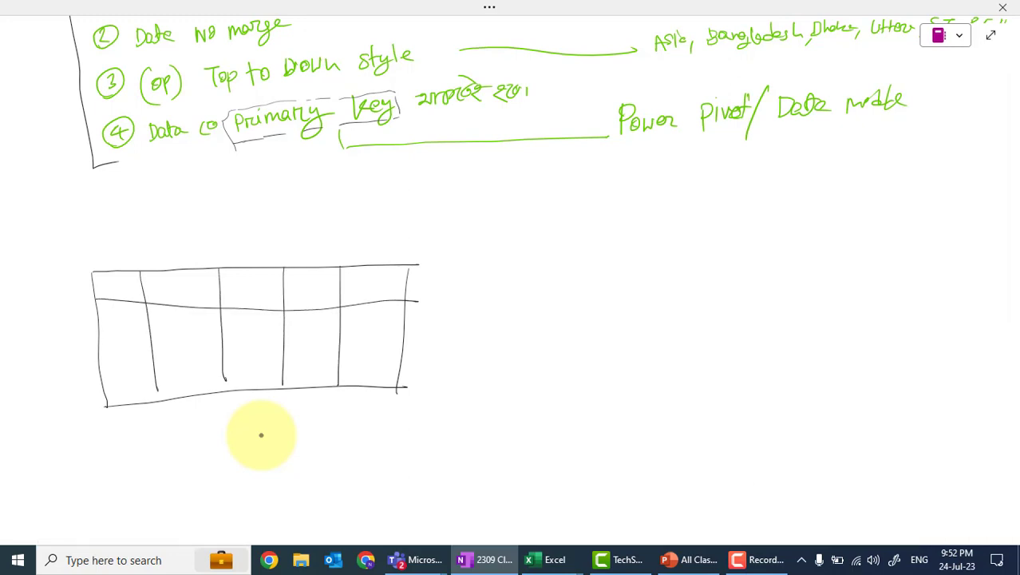
Step: Label the five table columns A, B, C, D and E
left_click_drag(111, 292, 134, 284)
left_click_drag(170, 280, 172, 301)
left_click_drag(170, 280, 171, 301)
mouse_move(258, 281)
left_mouse_down()
mouse_move(260, 298)
mouse_move(305, 301)
left_mouse_up()
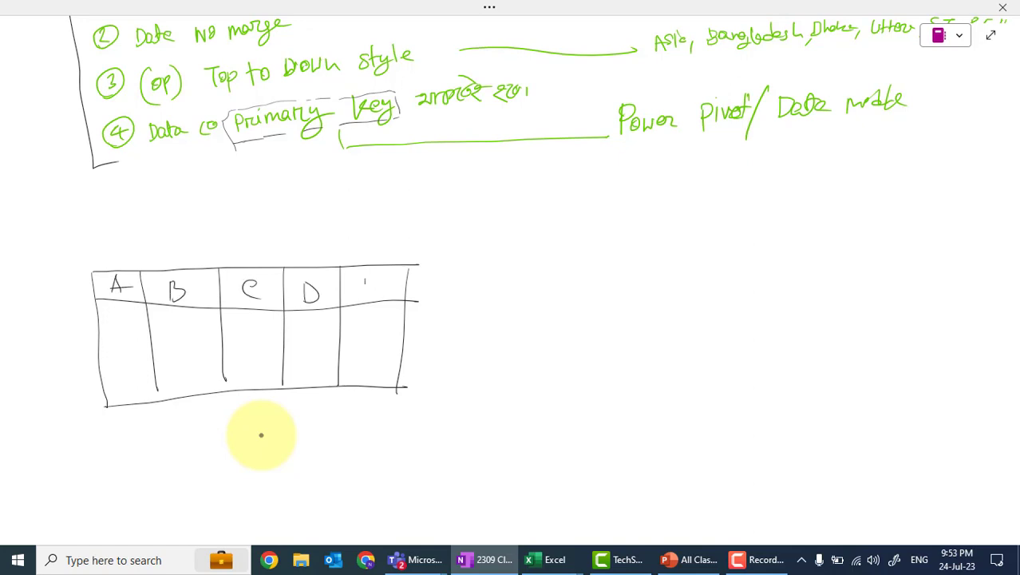
left_click_drag(364, 276, 365, 298)
left_click_drag(365, 277, 386, 275)
left_click_drag(365, 289, 386, 295)
Step: Add three row lines across the table body
left_click_drag(94, 325, 418, 325)
left_click_drag(108, 359, 413, 345)
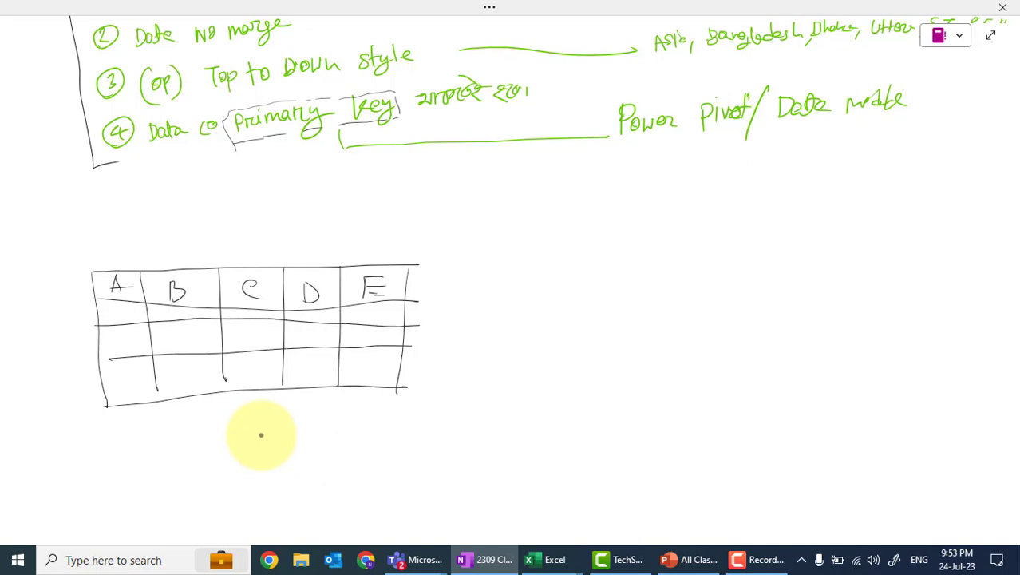
left_click_drag(105, 386, 402, 364)
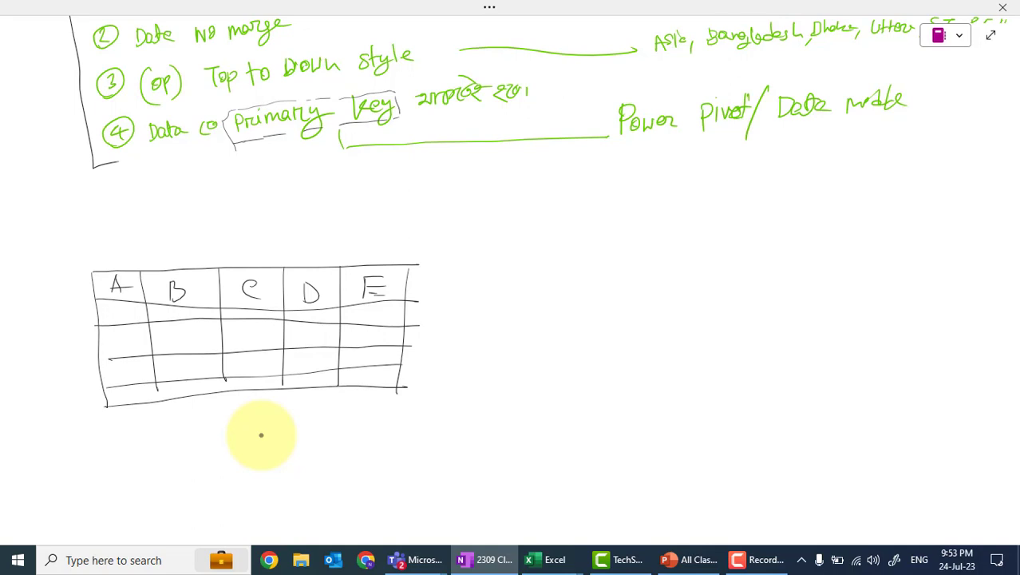
Step: Draw an arc from the table to a tall box on the right with its first divider
mouse_move(118, 264)
left_mouse_down()
mouse_move(155, 246)
mouse_move(432, 209)
mouse_move(632, 268)
mouse_move(635, 416)
left_mouse_up()
mouse_move(632, 269)
left_mouse_down()
mouse_move(756, 276)
mouse_move(744, 309)
mouse_move(746, 429)
left_mouse_up()
mouse_move(635, 402)
left_mouse_down()
mouse_move(636, 426)
mouse_move(757, 435)
left_mouse_up()
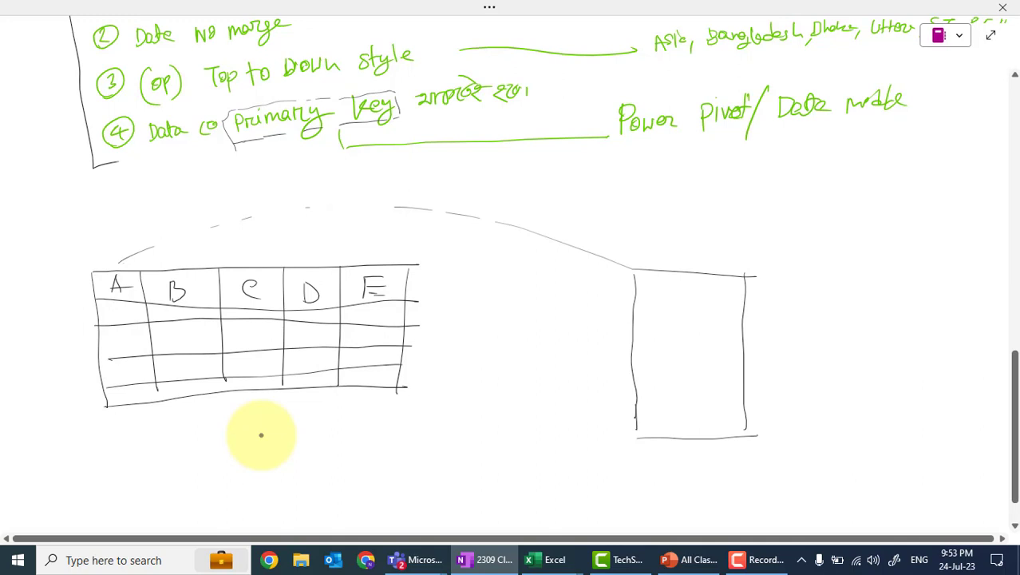
left_click_drag(636, 297, 749, 304)
Step: Write A through E down the tall box with row lines between them
mouse_move(682, 277)
left_mouse_down()
mouse_move(675, 290)
mouse_move(688, 292)
left_mouse_up()
mouse_move(674, 286)
left_mouse_down()
mouse_move(691, 286)
mouse_move(680, 331)
mouse_move(753, 346)
left_mouse_up()
left_click_drag(691, 351, 692, 366)
left_click_drag(629, 375, 749, 374)
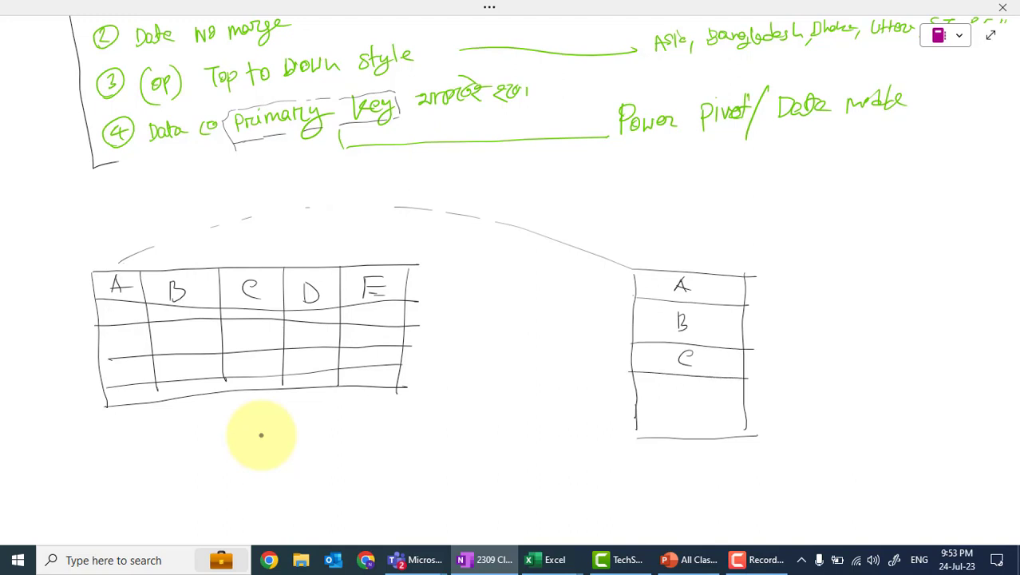
left_click_drag(681, 384, 682, 402)
mouse_move(683, 385)
left_mouse_down()
mouse_move(684, 402)
mouse_move(769, 413)
left_mouse_up()
mouse_move(685, 412)
left_mouse_down()
mouse_move(683, 431)
mouse_move(701, 413)
left_mouse_up()
left_click_drag(684, 425, 717, 431)
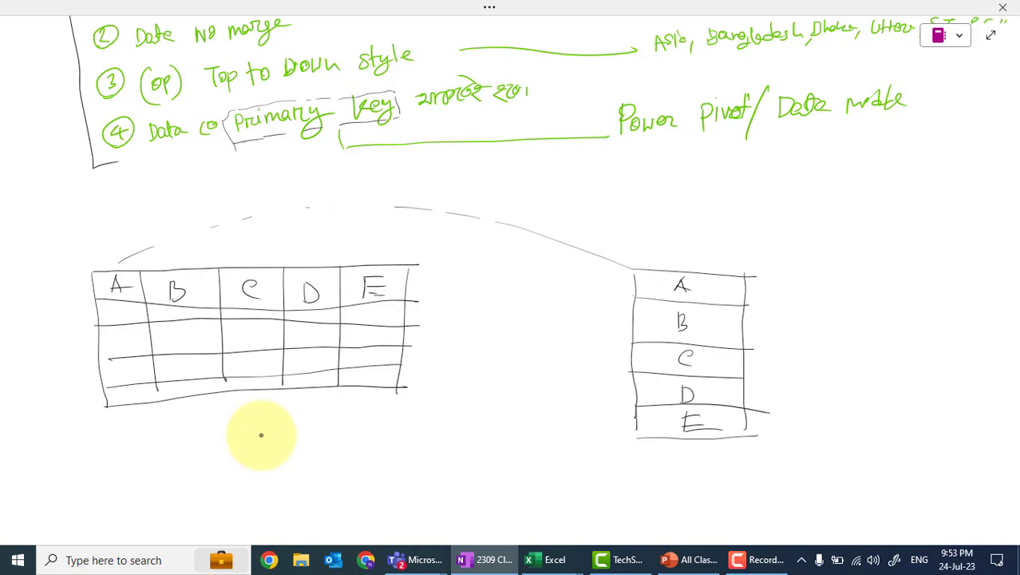
Step: Scroll the Class-6 page so the Pivot Table Areas Diagram sits above the green notes
scroll(261, 435, "up", 15)
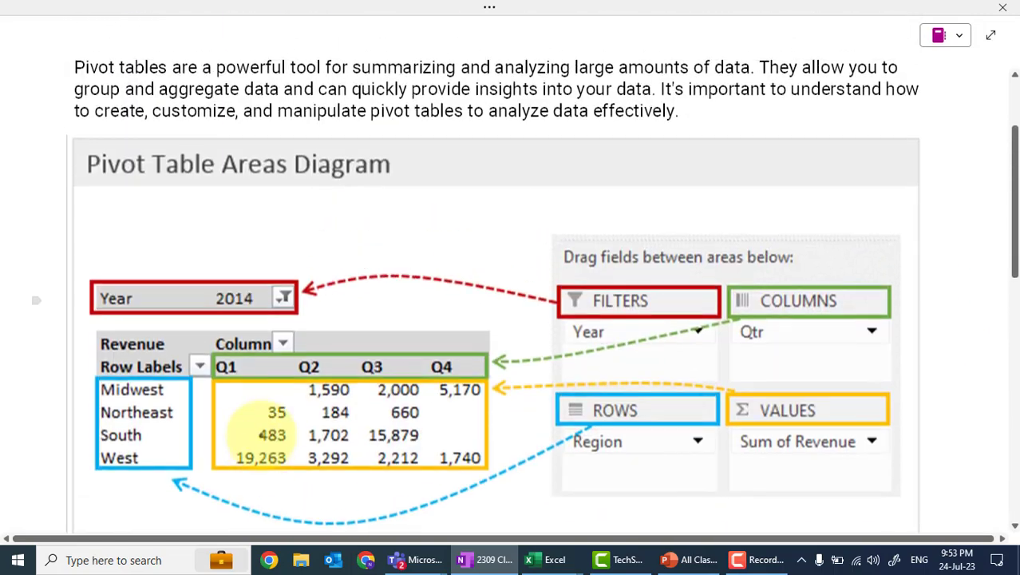
scroll(261, 435, "down", 3)
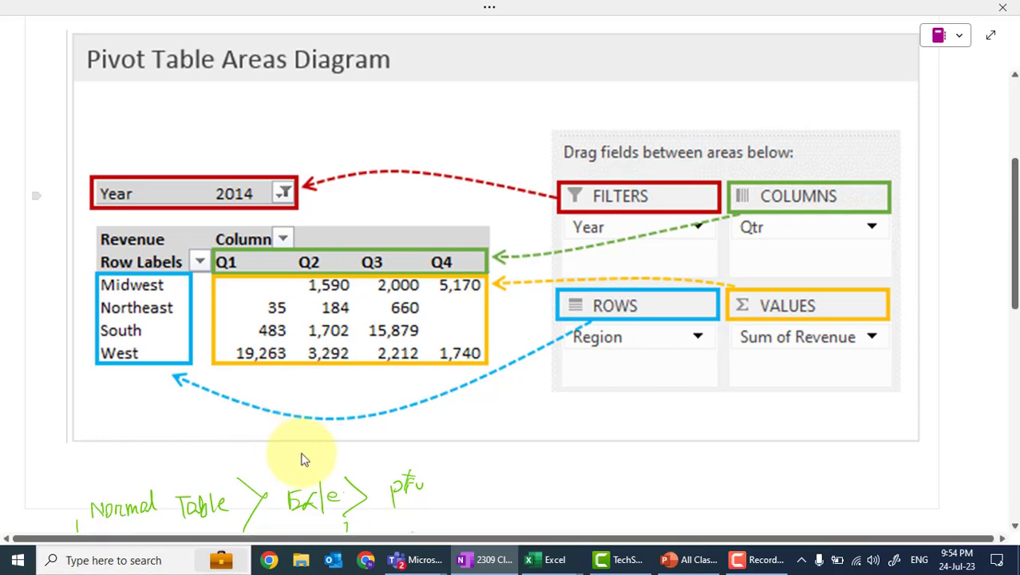
Step: Switch to the Employee Raw Data workbook's Data (2) sheet
mouse_move(549, 559)
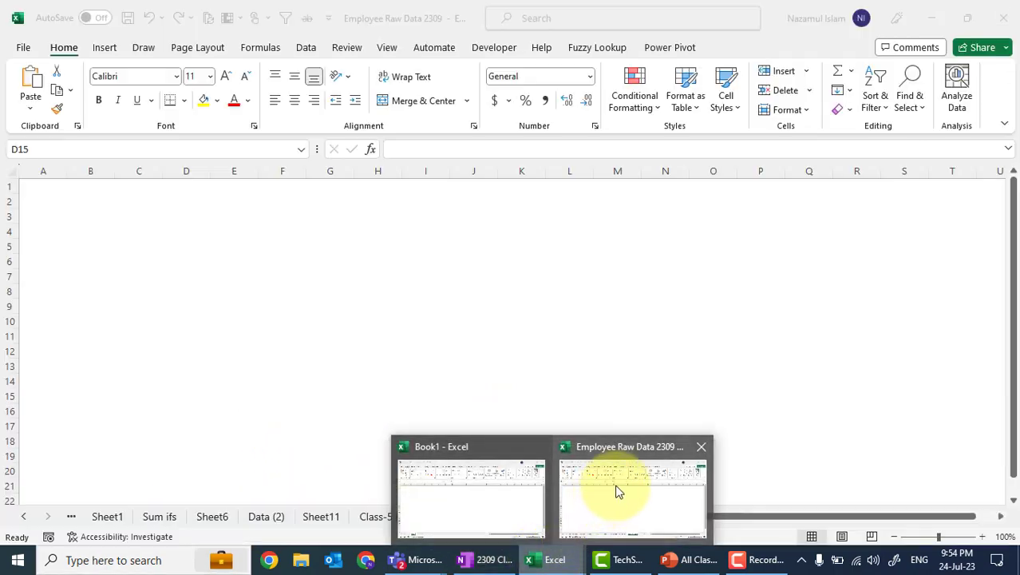
left_click(616, 490)
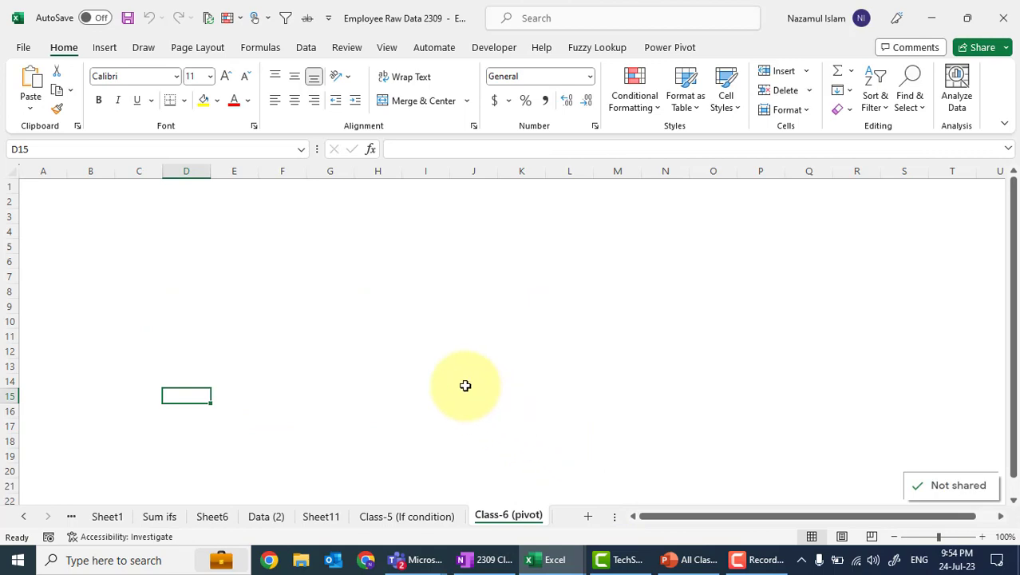
left_click(465, 385)
mouse_move(410, 555)
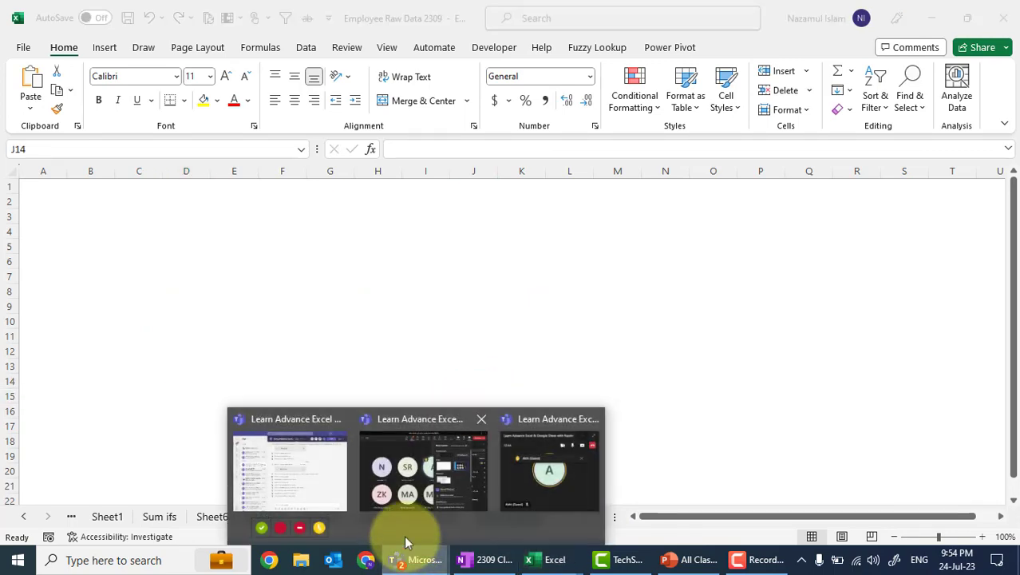
left_click(403, 479)
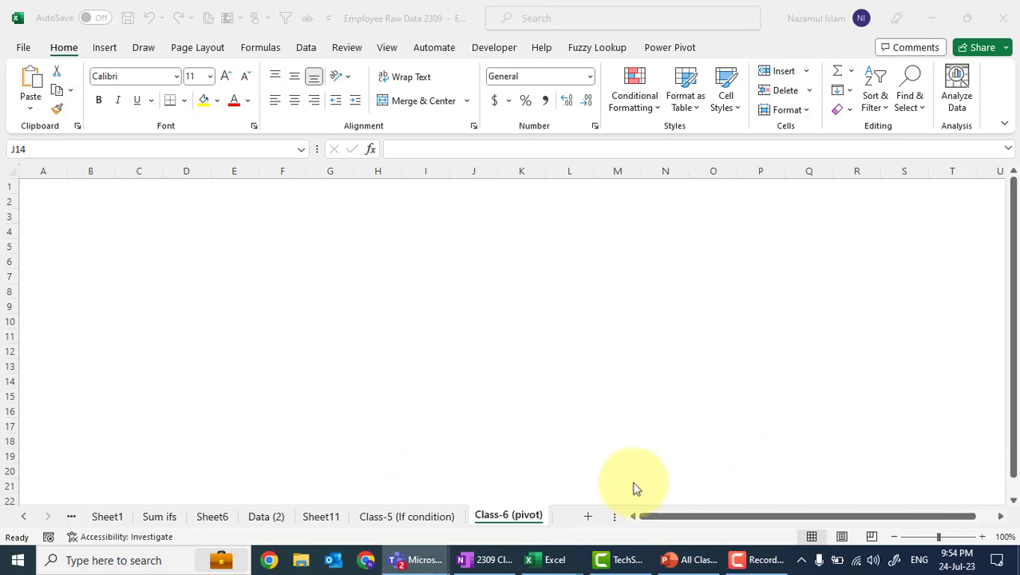
left_click(269, 516)
left_click(269, 516)
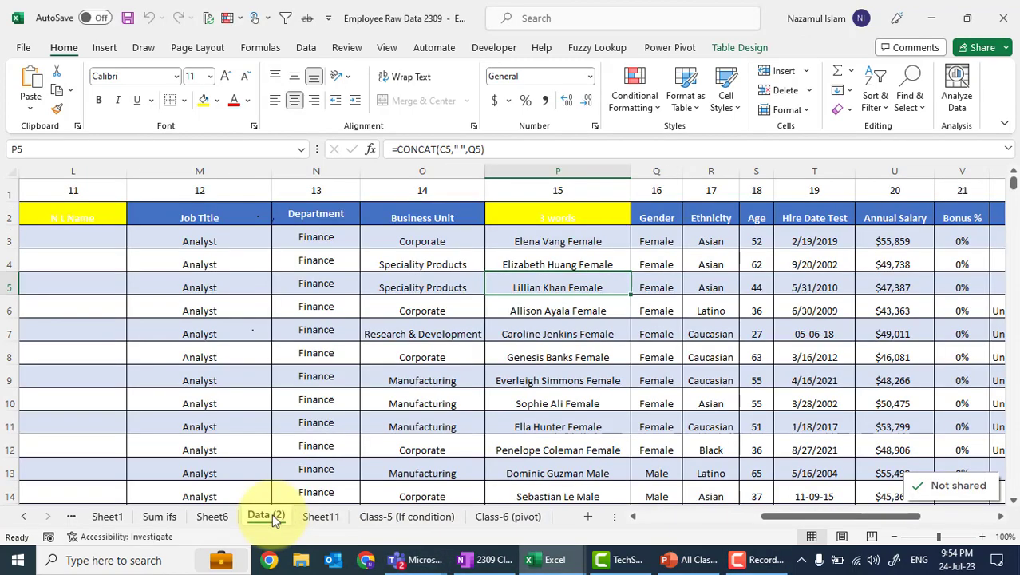
scroll(167, 254, "left", 5)
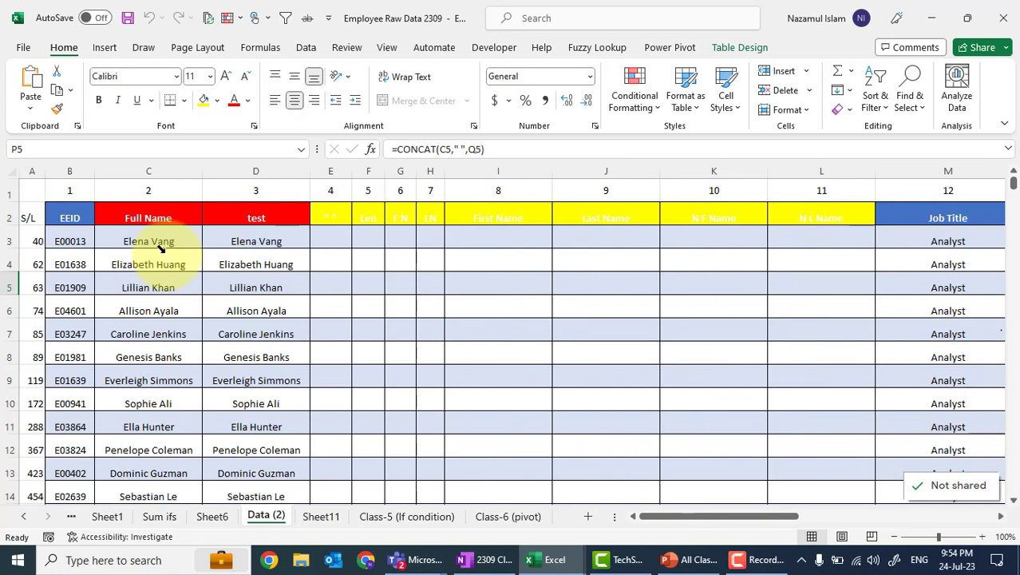
Step: Select the employee table from the EEID header to the last record and copy it
left_click(63, 218)
key("ctrl+shift+Right")
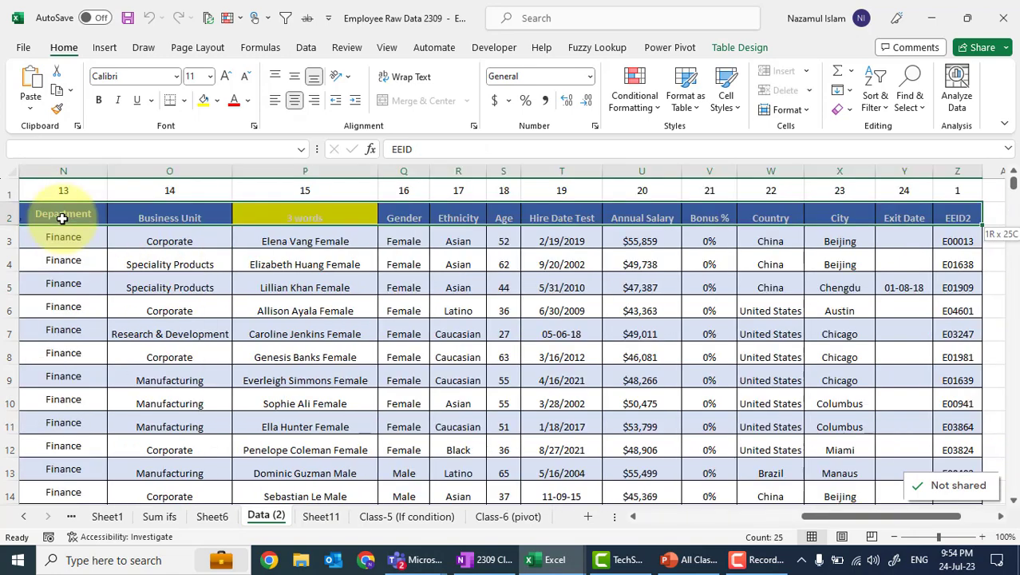
key("ctrl+shift+Down")
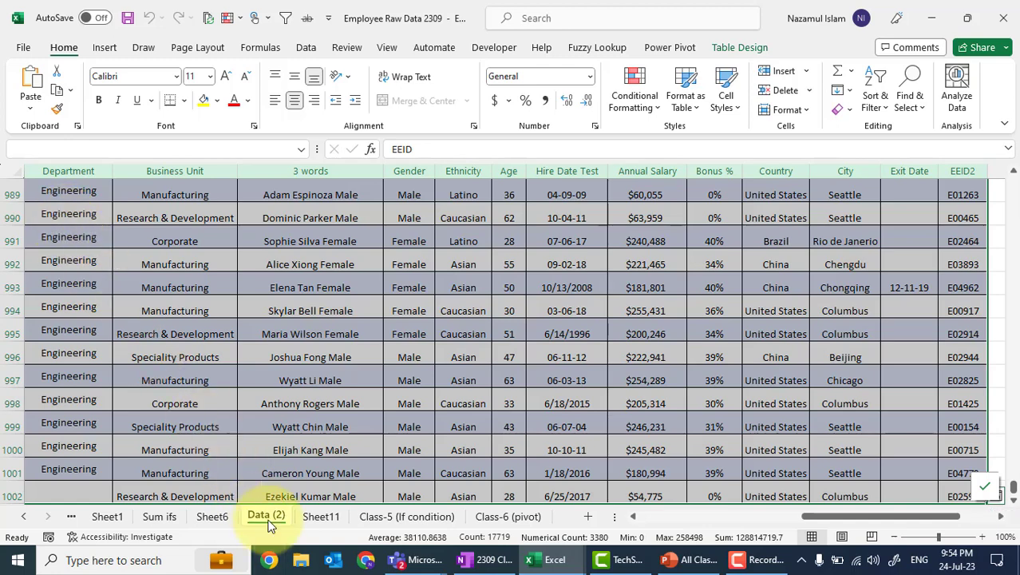
key("ctrl+c")
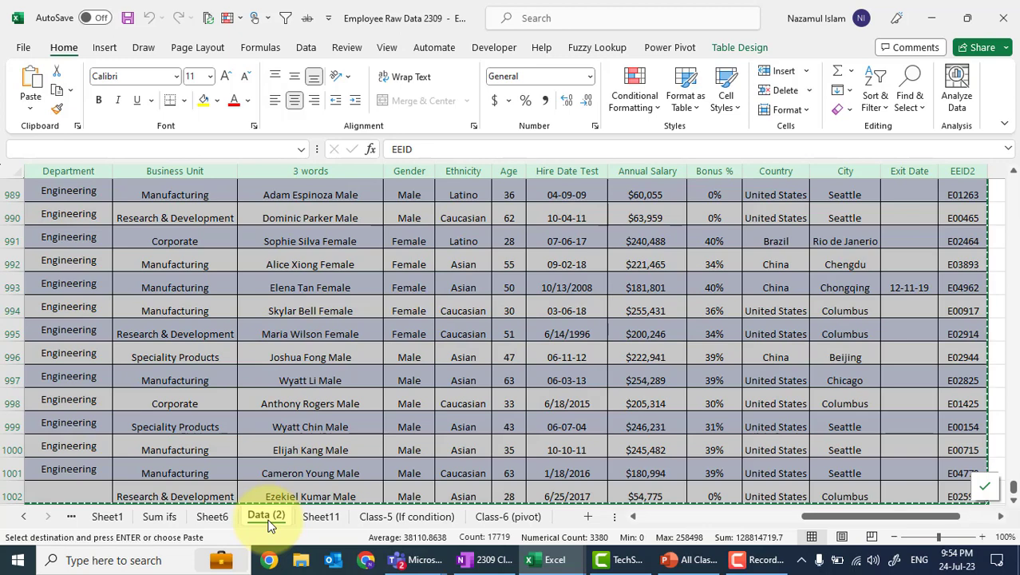
Step: Paste the copied employee data at A1 of the Class-6 (pivot) sheet
left_click(507, 517)
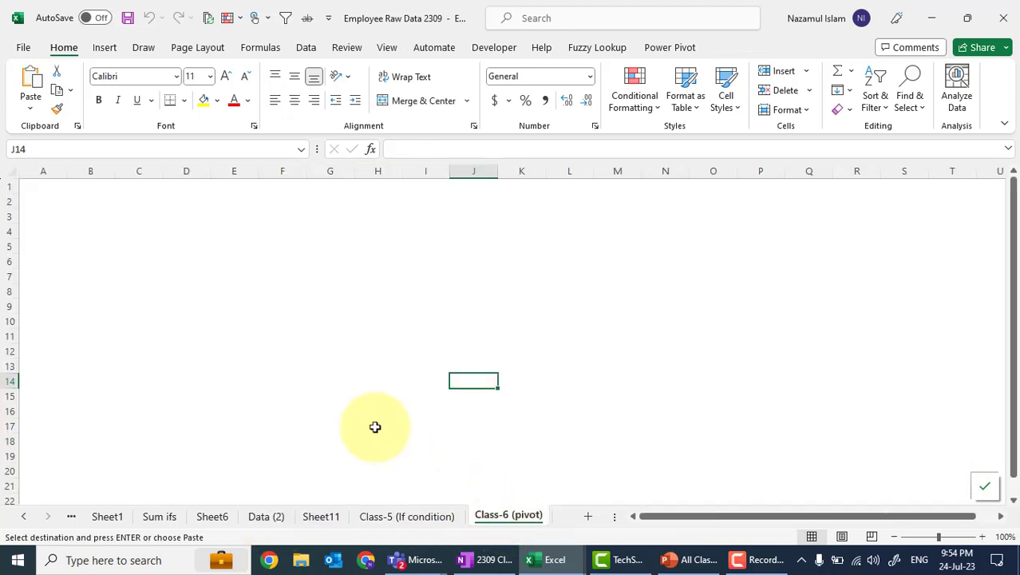
left_click(41, 187)
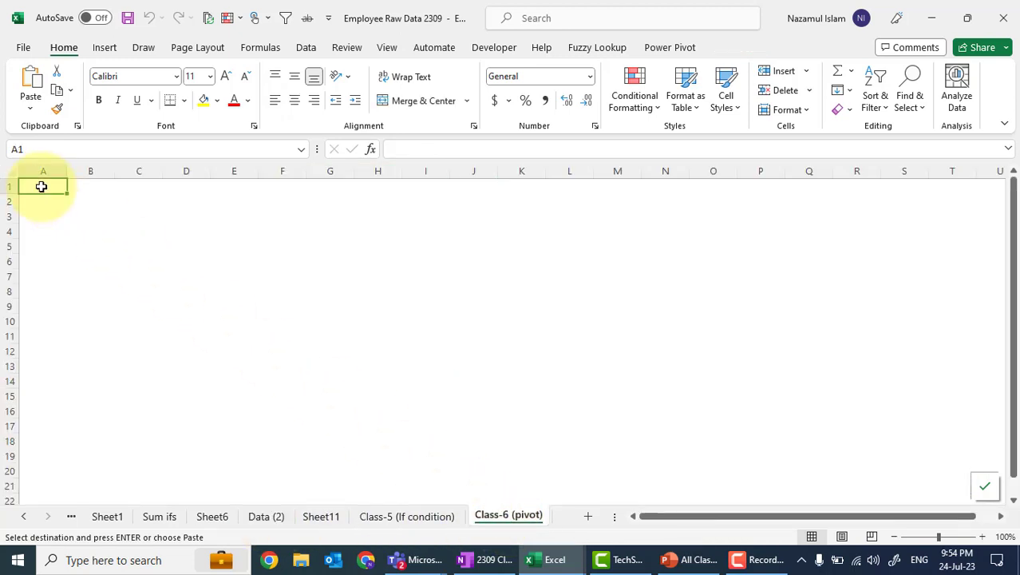
key("ctrl+v")
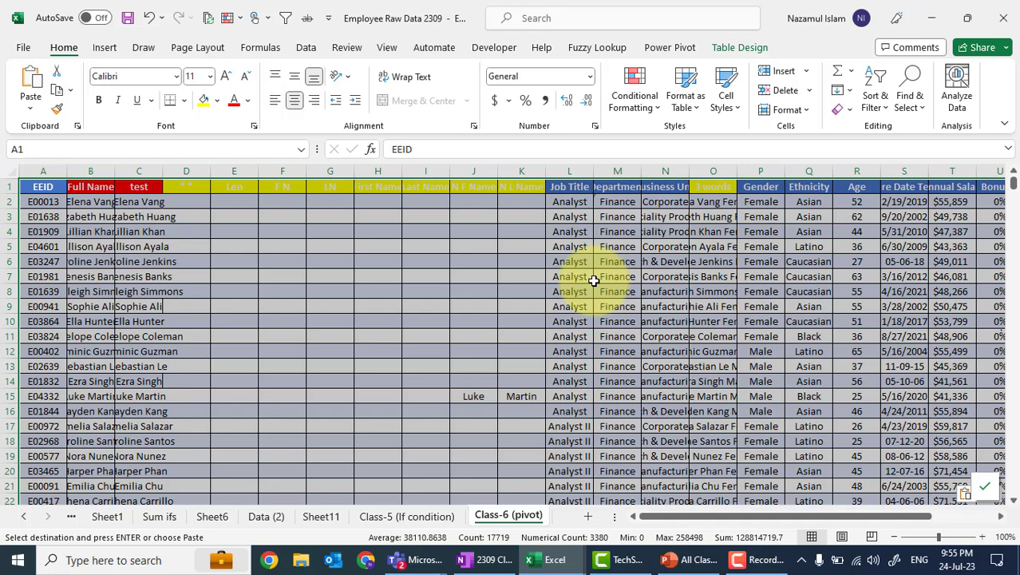
Step: Autofit column B to show full names, then select the helper columns from D onward
left_click(47, 171)
left_click(40, 217)
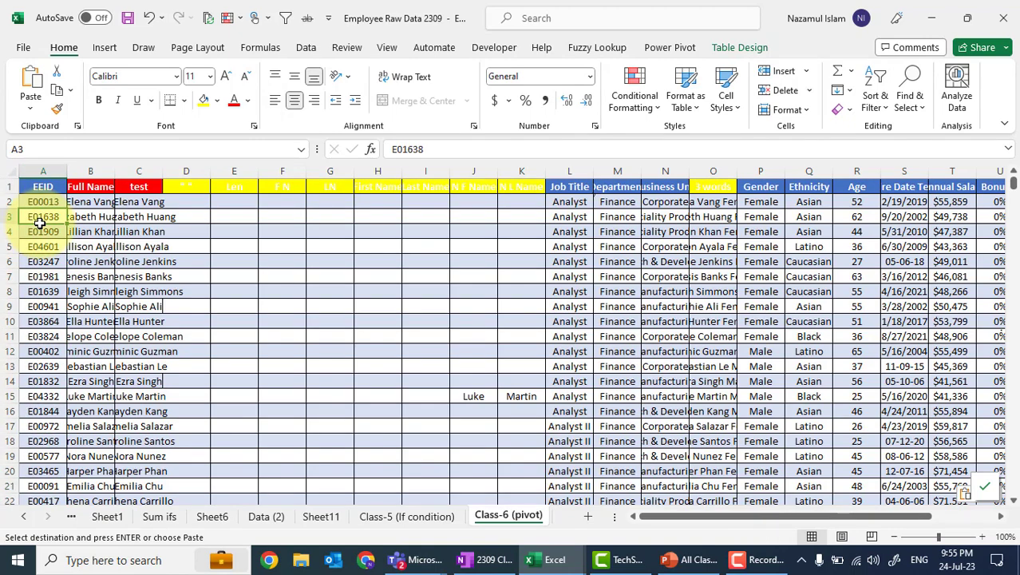
double_click(115, 171)
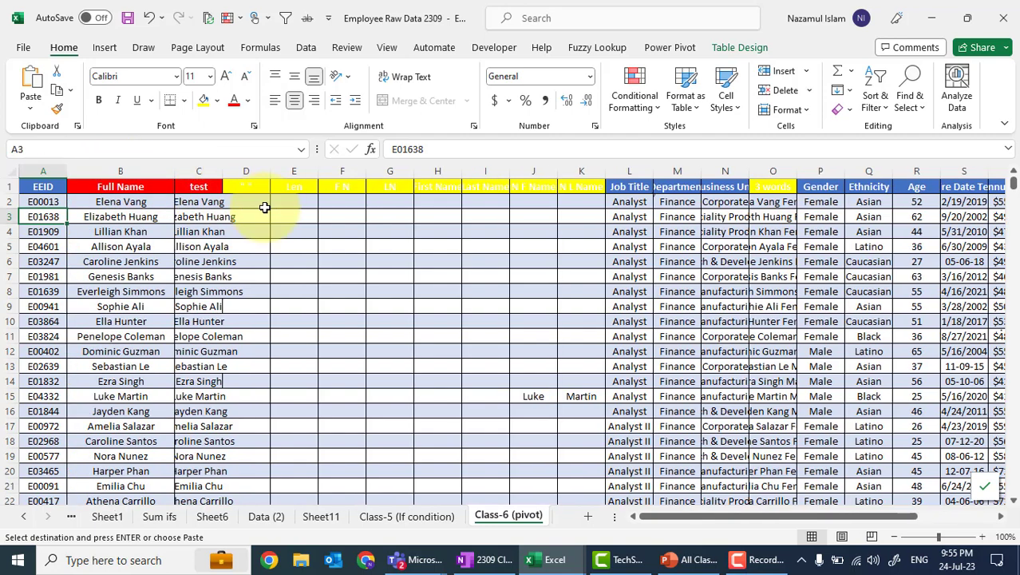
left_click_drag(249, 171, 561, 142)
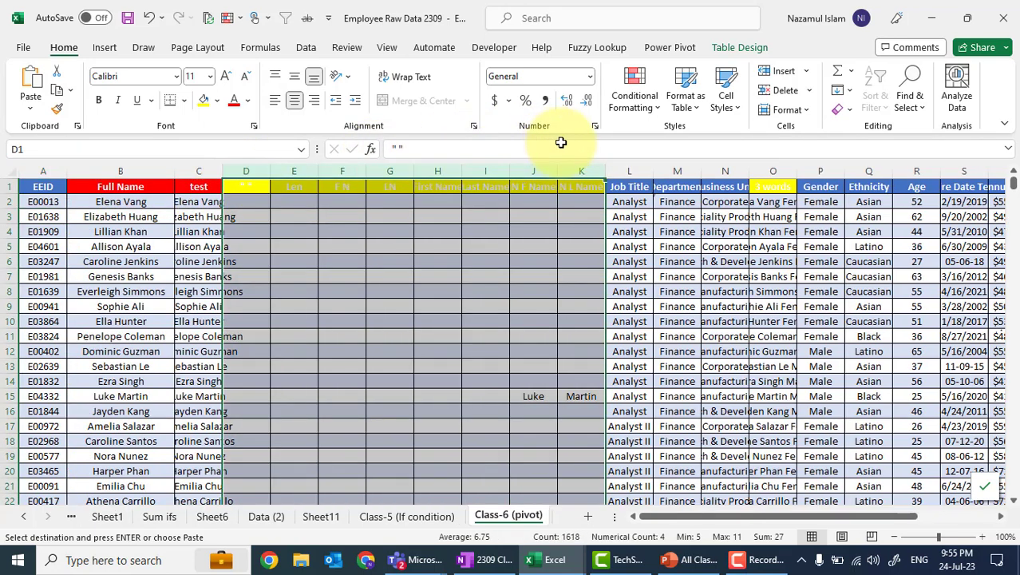
Step: Delete helper columns D to K and select the remaining employee table
key("ctrl+minus")
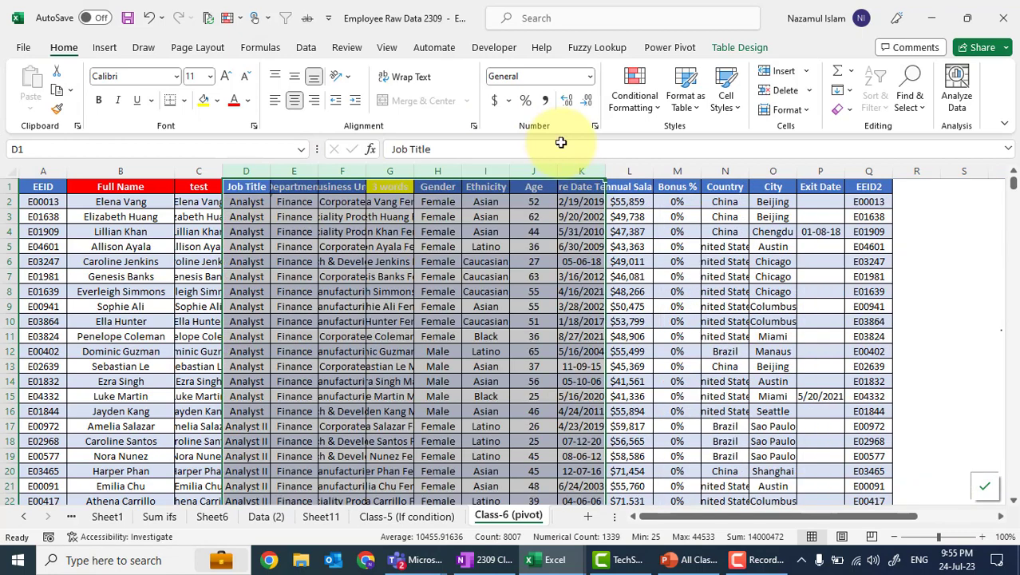
left_click(44, 184)
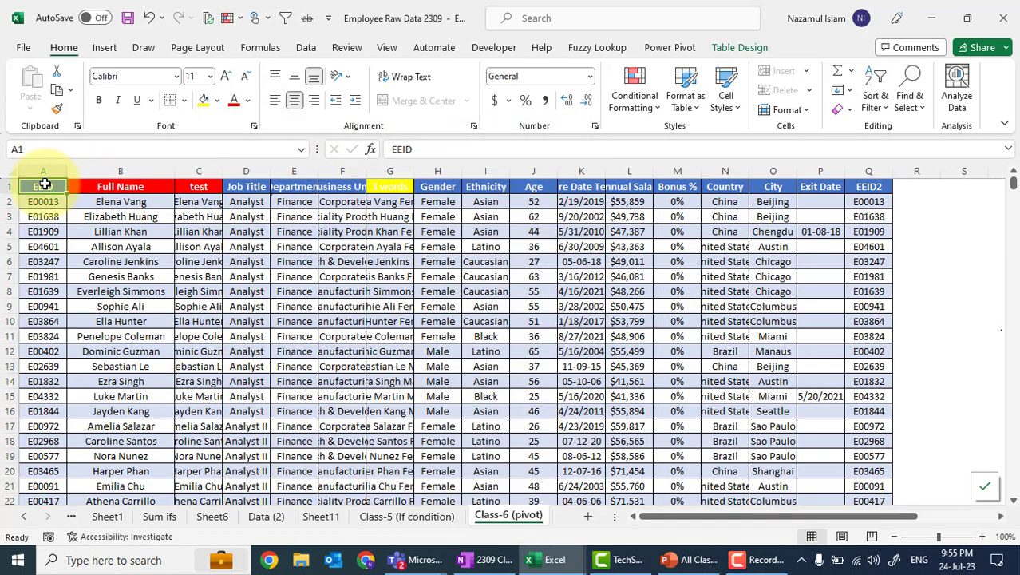
key("ctrl+shift+Right")
key("ctrl+shift+Down")
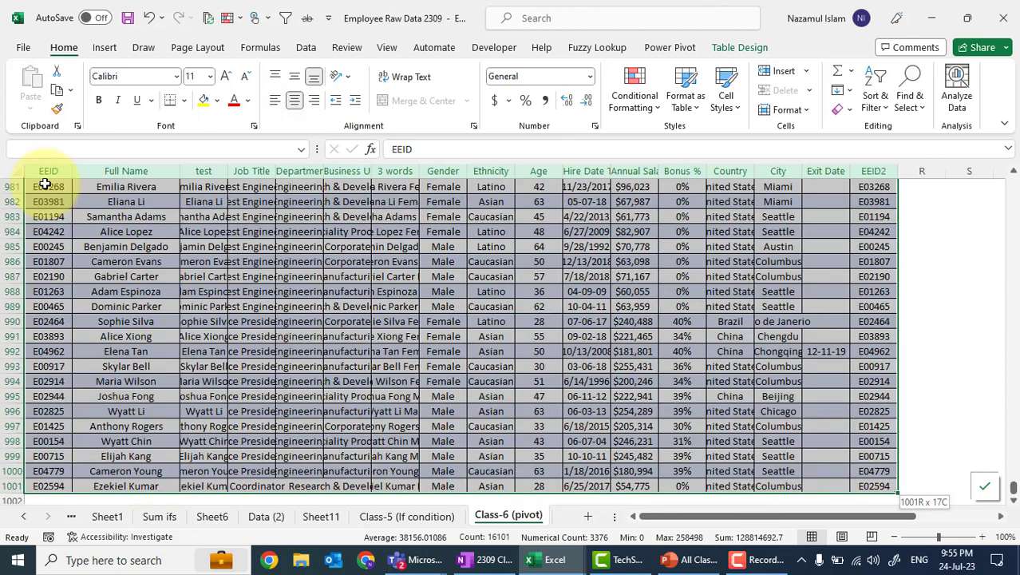
key("ctrl+q")
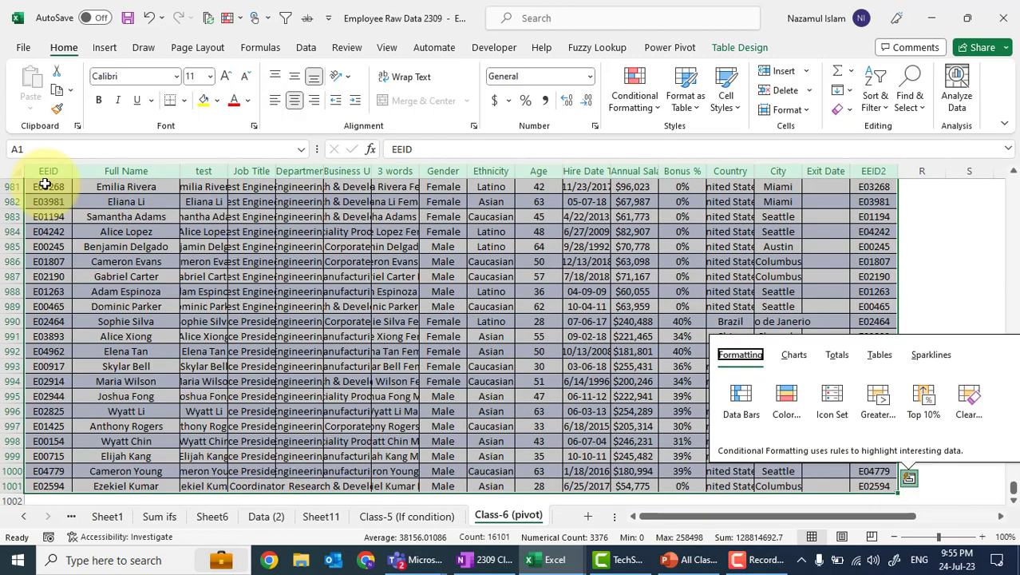
left_click(211, 259)
Step: Autofit columns A through Q so all headers and values show fully
scroll(212, 259, "up", 20)
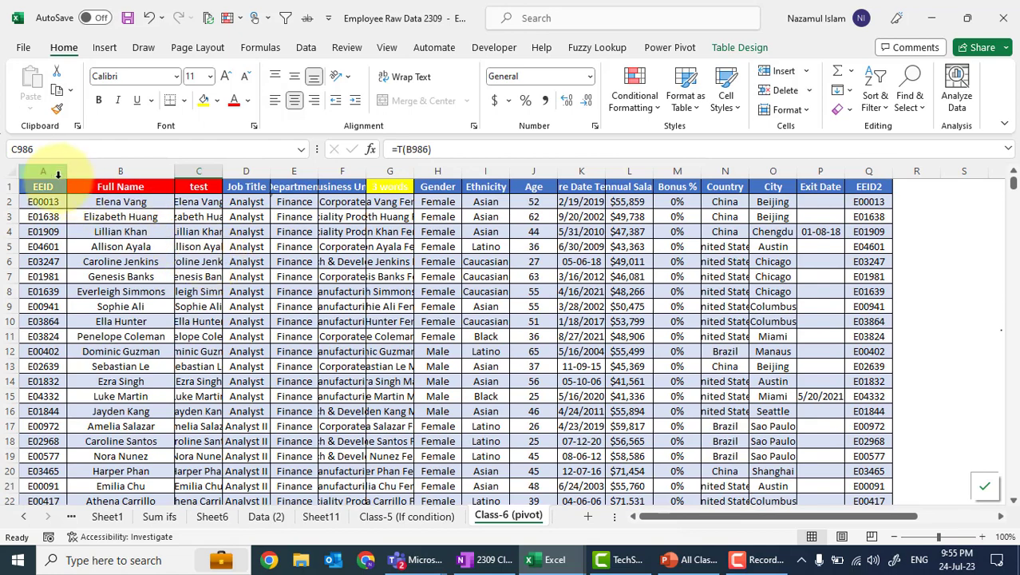
left_click_drag(24, 171, 874, 99)
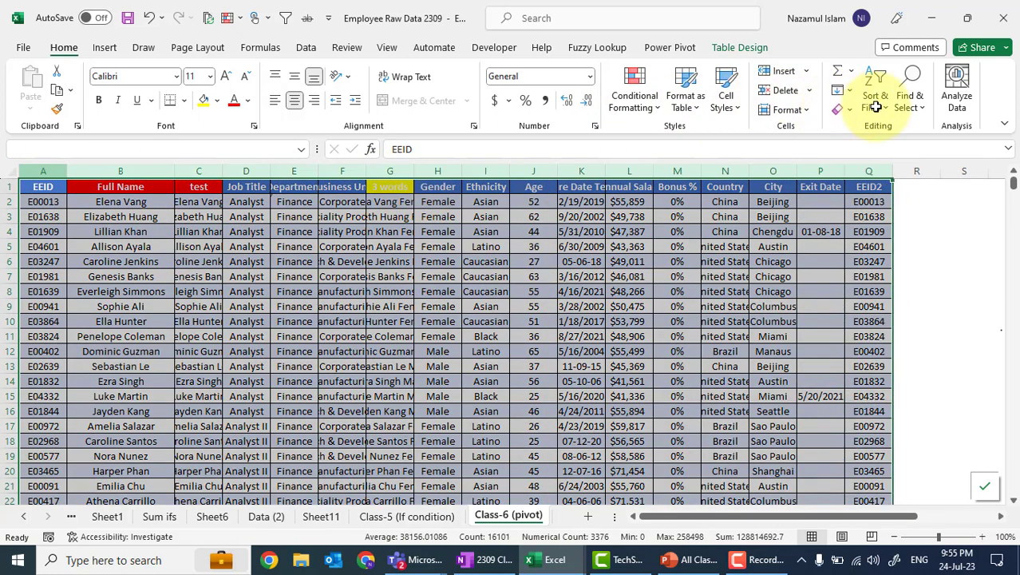
left_click_drag(890, 169, 890, 169)
double_click(890, 169)
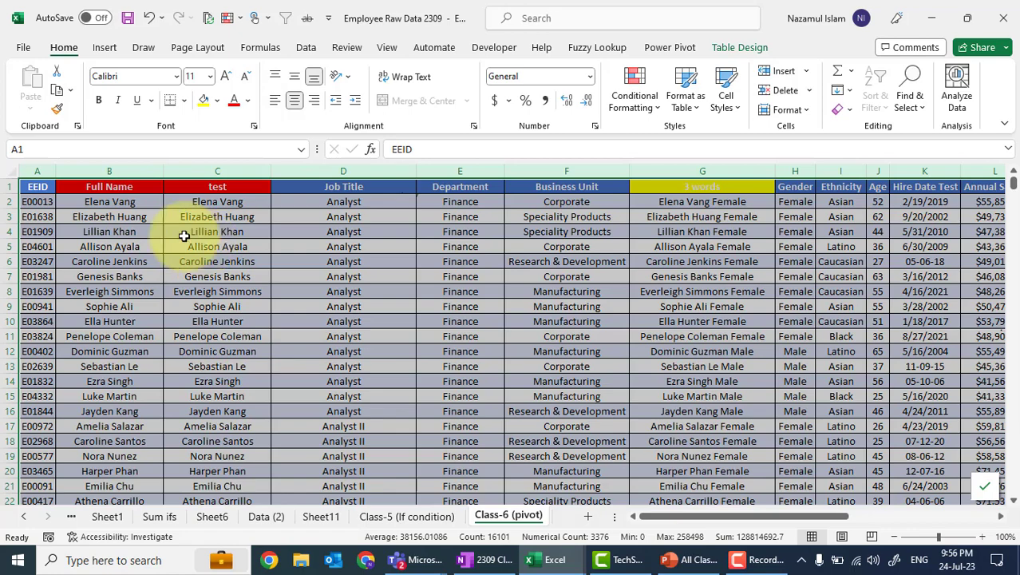
Step: Select the employee table from A1 across all 17 columns down to row 1001
left_click(41, 187)
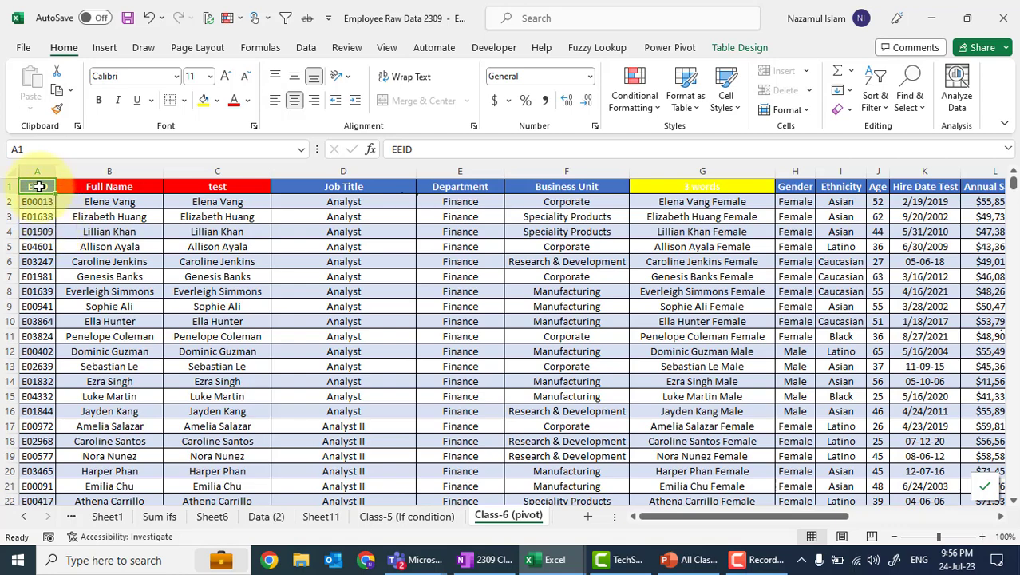
key("ctrl+shift+Right")
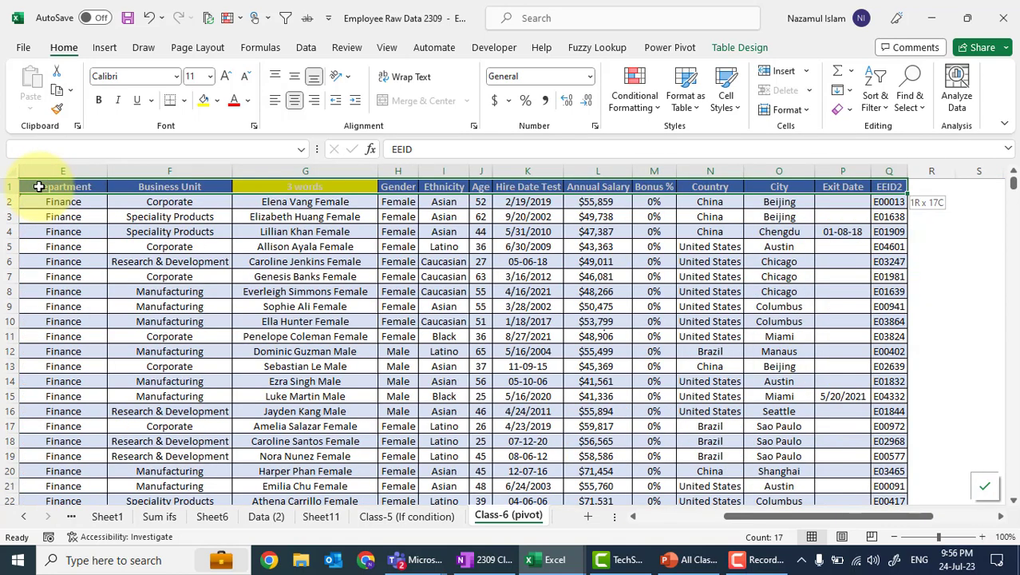
key("ctrl+shift+Down")
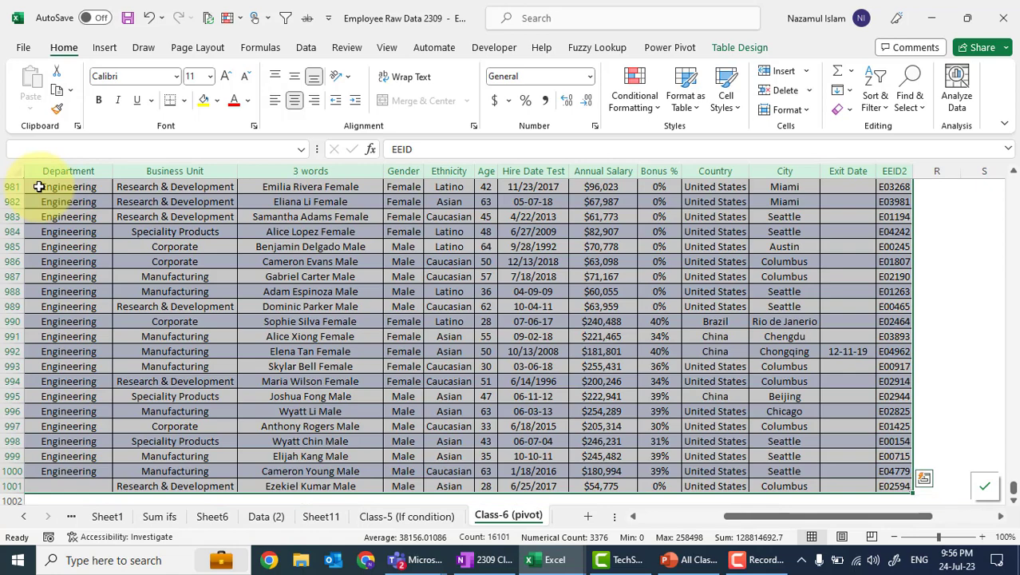
scroll(225, 290, "down", 3)
scroll(228, 291, "down", 1)
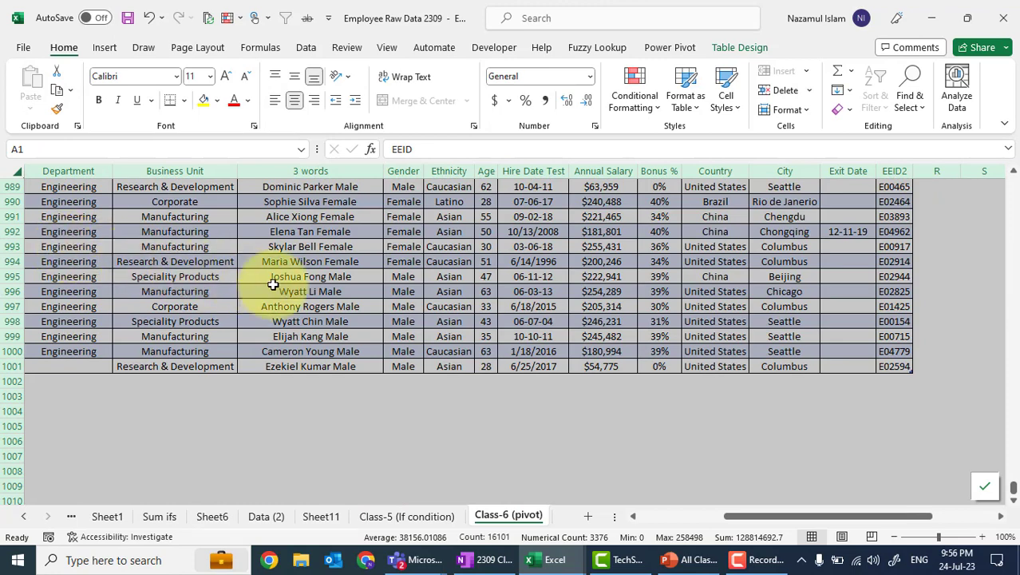
scroll(304, 366, "up", 20)
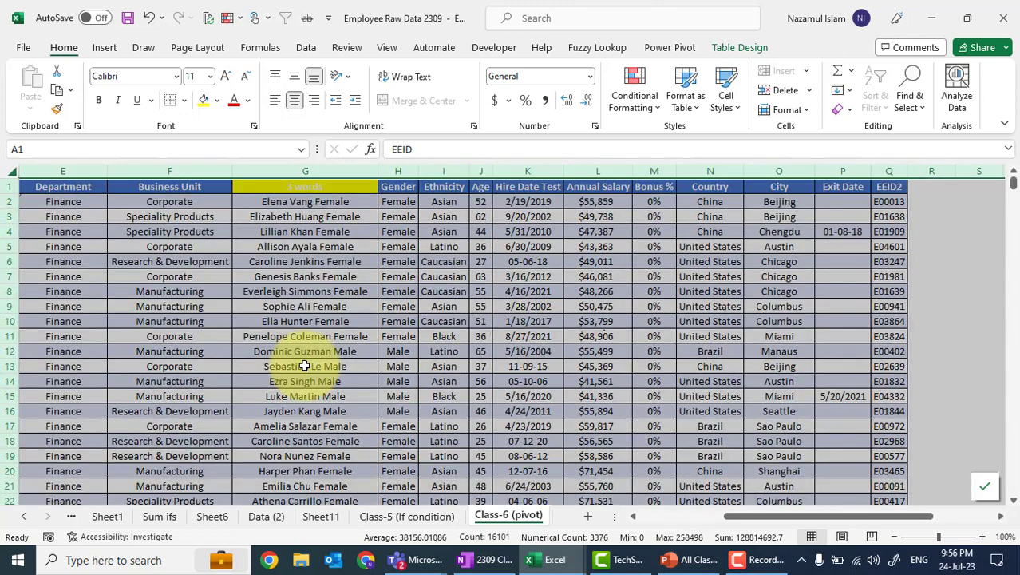
scroll(986, 283, "right", 20)
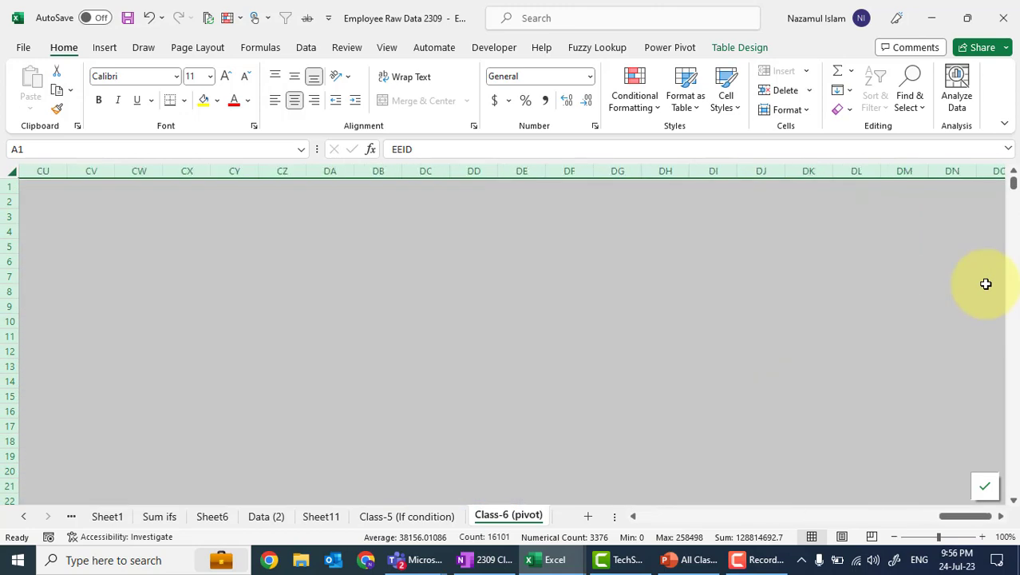
scroll(986, 284, "right", 12)
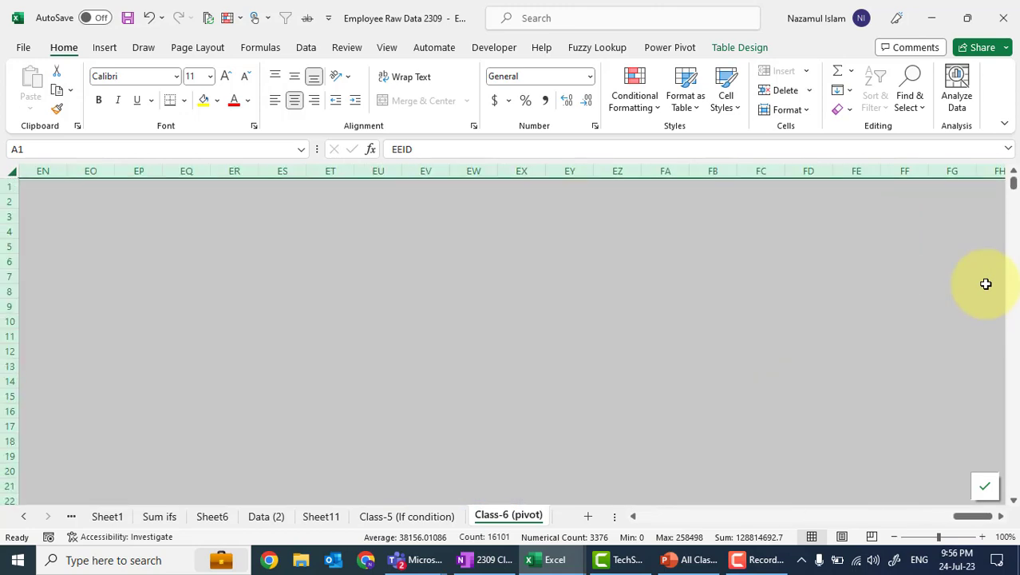
key("ctrl+Home")
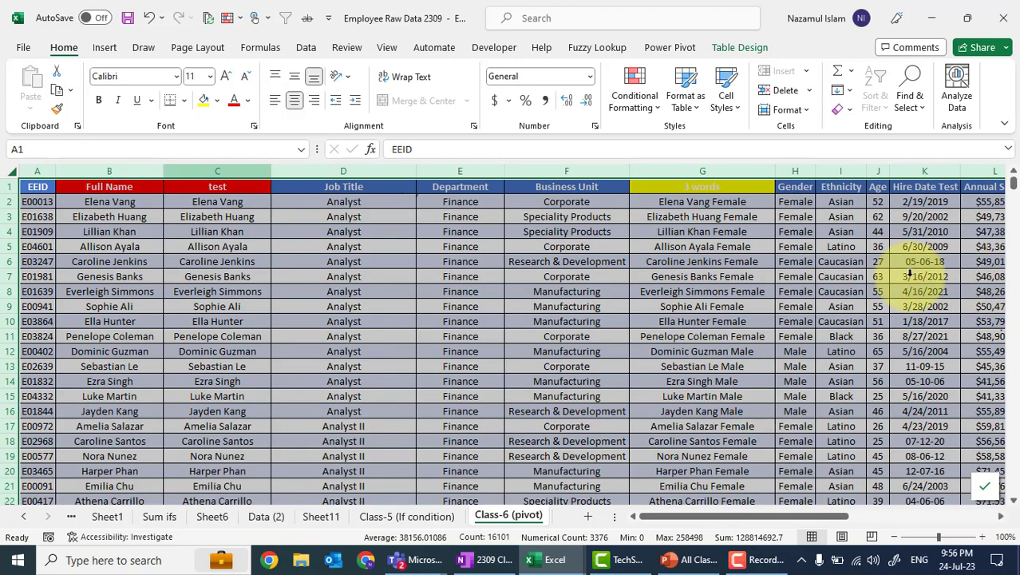
left_click(36, 186)
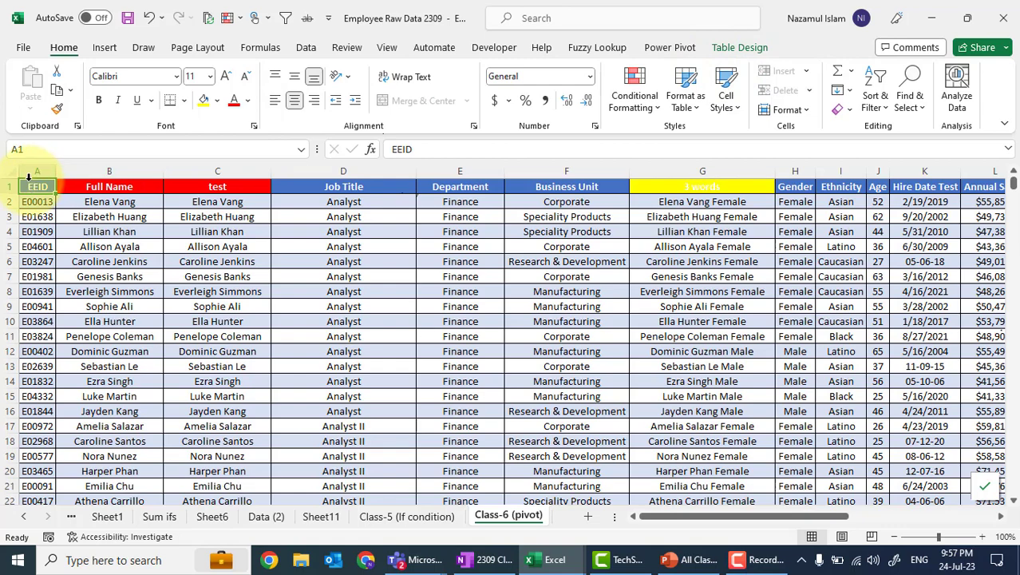
key("ctrl+shift+Right")
key("ctrl+shift+Down")
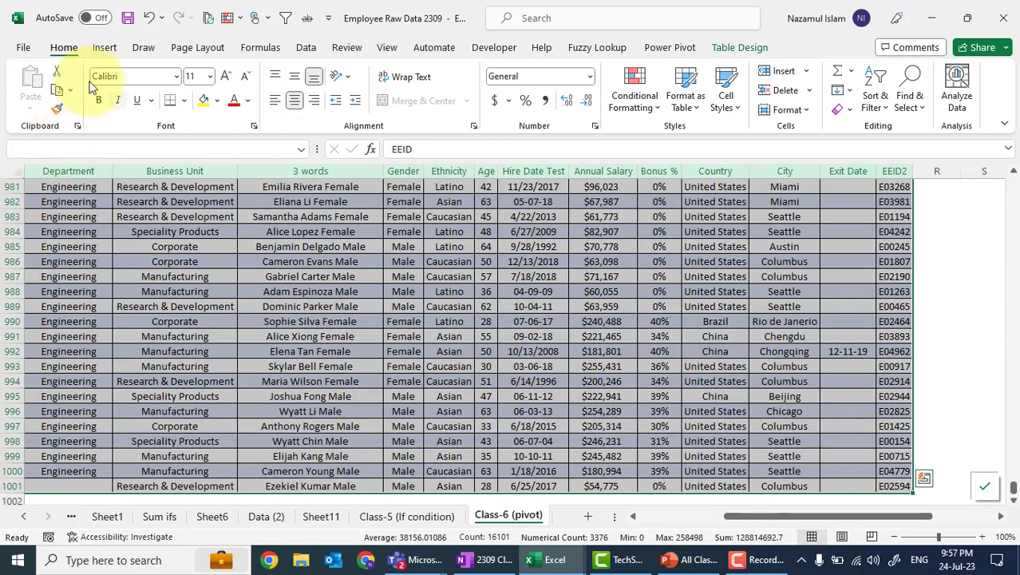
Step: Switch the ribbon to the Insert tab
left_click(106, 51)
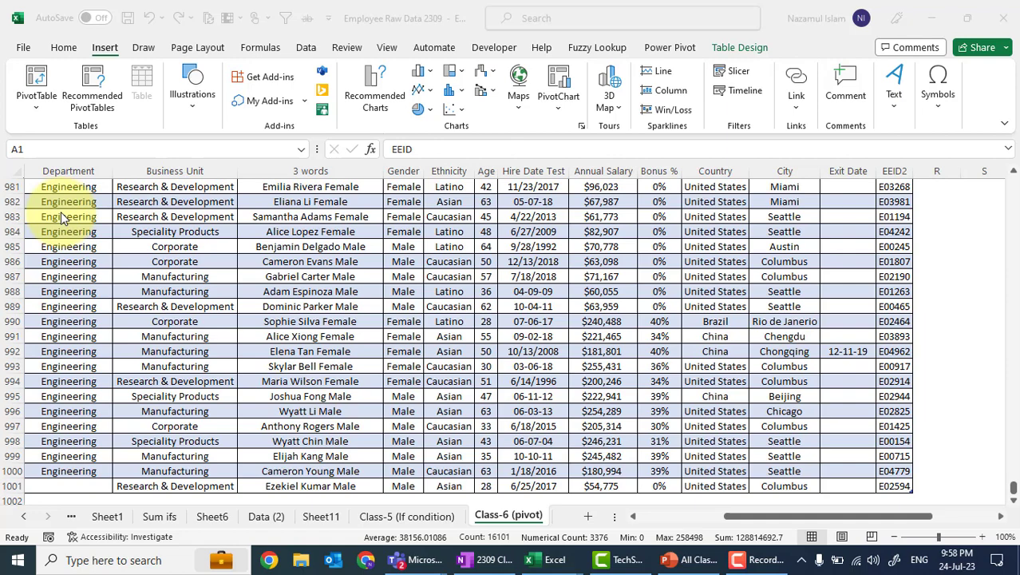
key("alt+Tab")
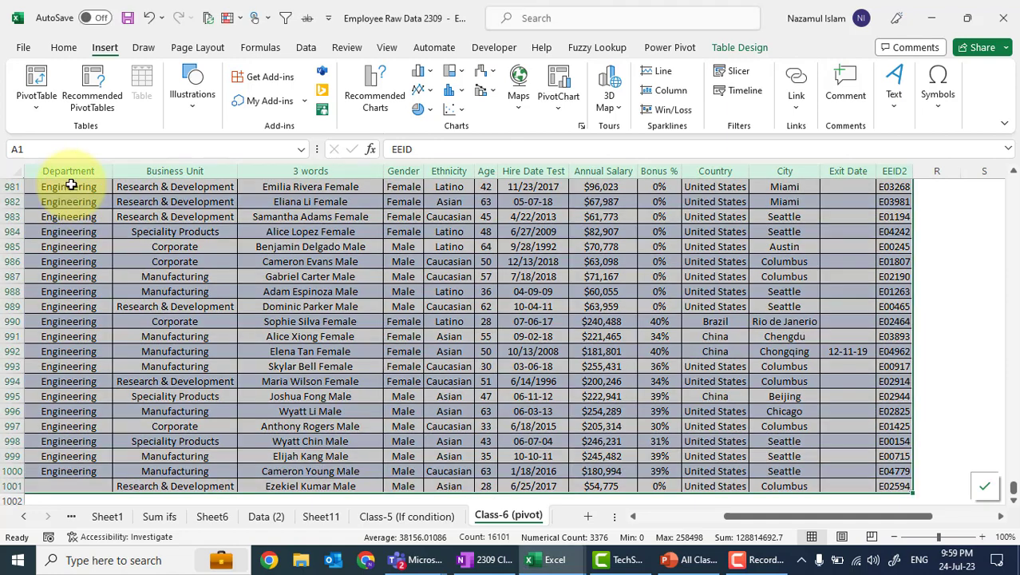
left_click(44, 93)
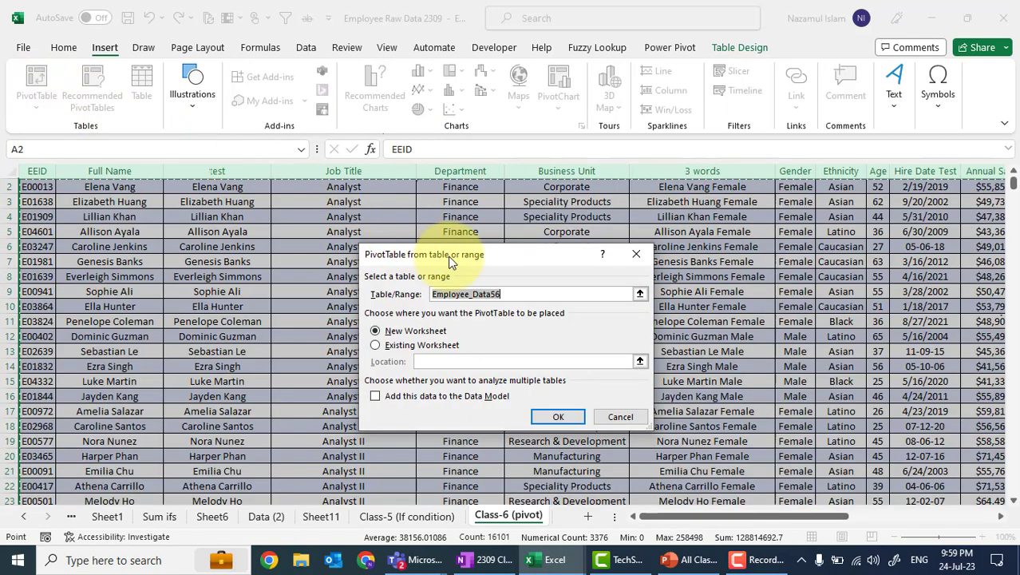
left_click_drag(451, 262, 515, 219)
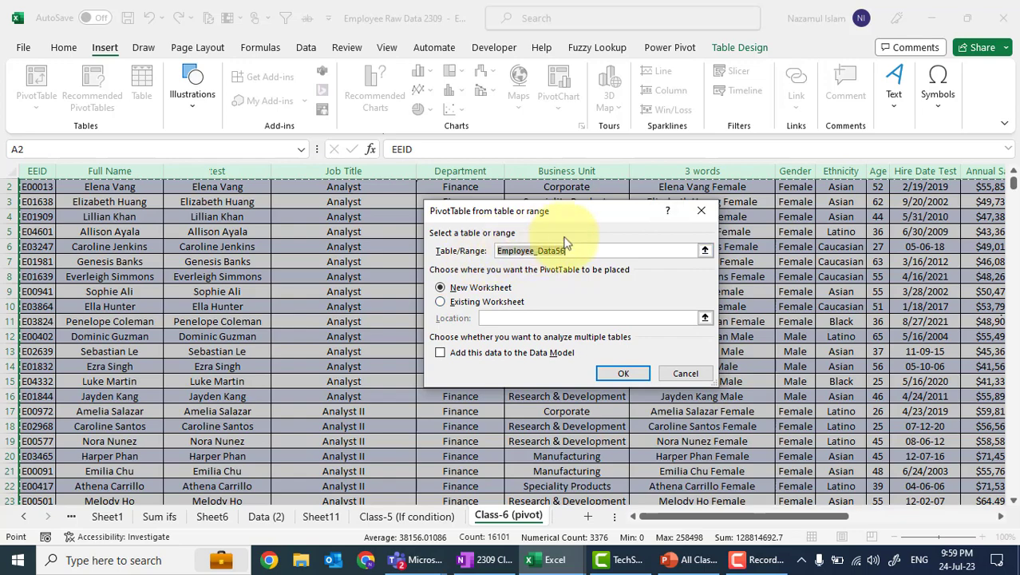
left_click(701, 210)
left_click(374, 272)
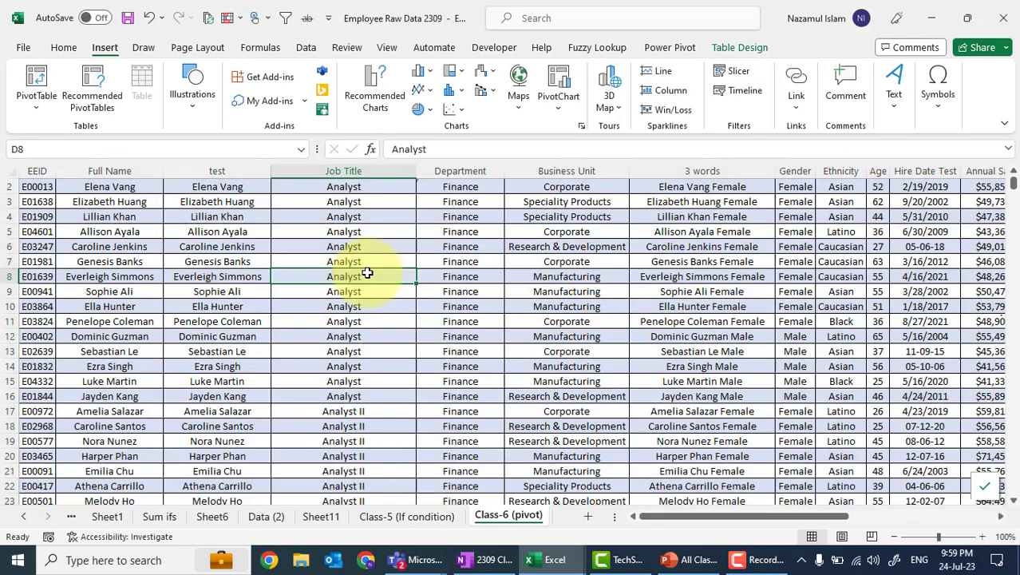
Step: Convert the employee table to a normal range via Table Design, then return to A1
left_click(99, 206)
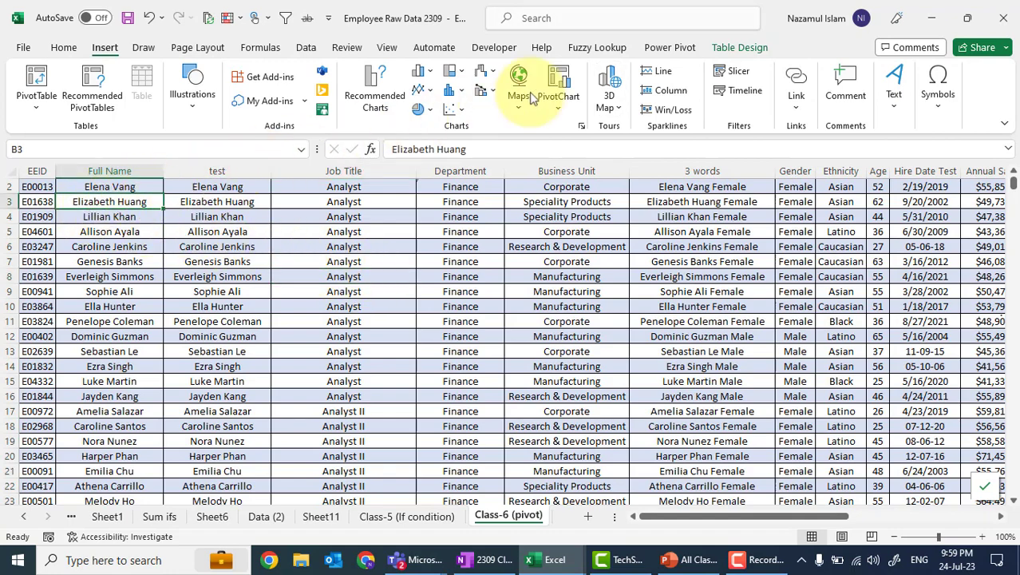
left_click(739, 44)
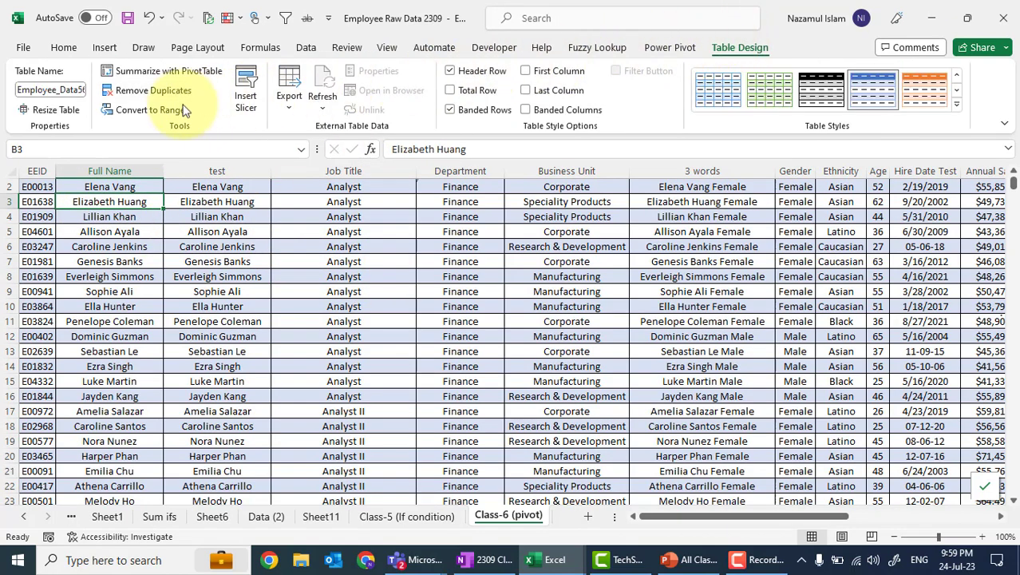
left_click(151, 110)
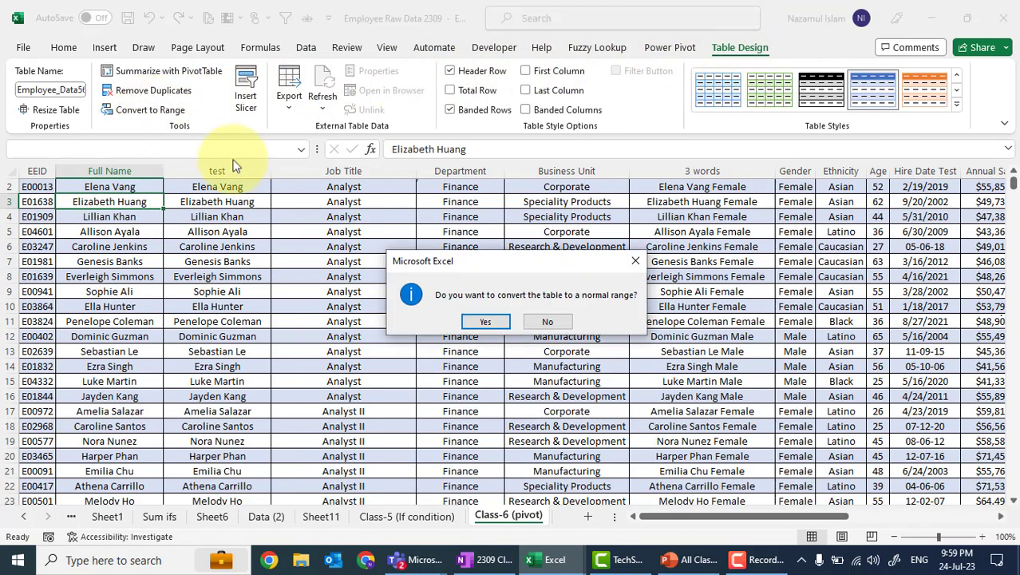
left_click(474, 324)
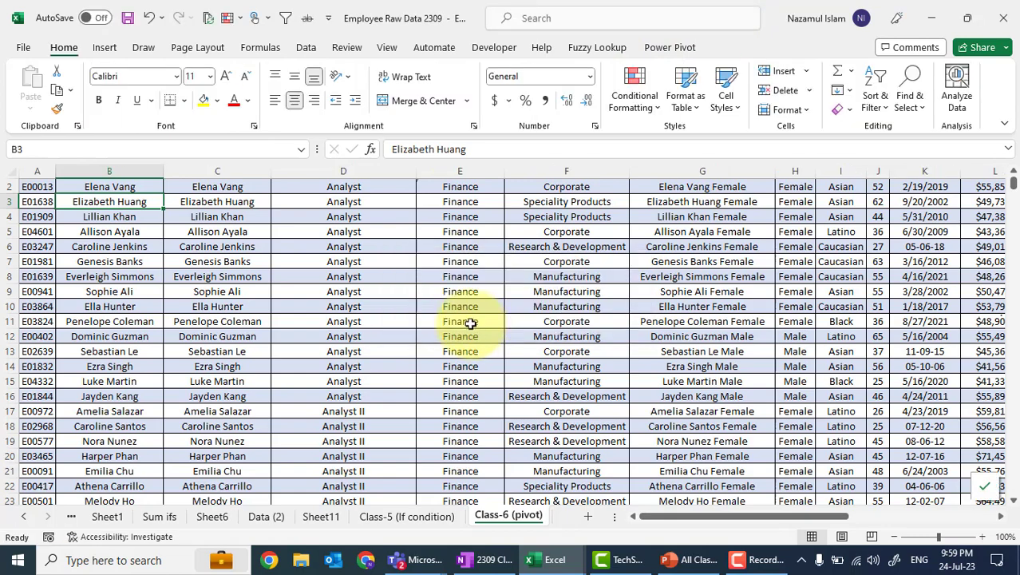
left_click(44, 184)
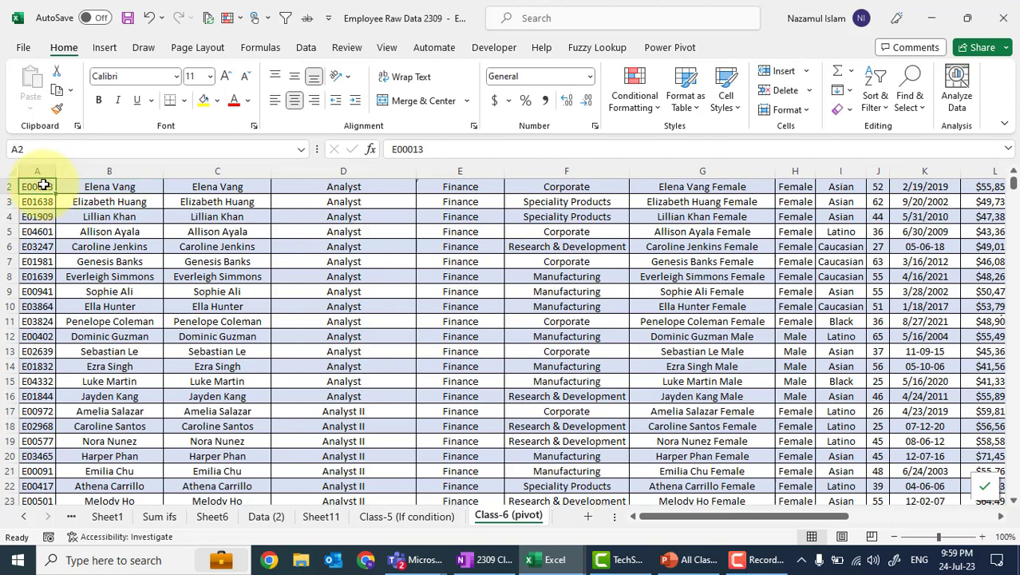
key("Up")
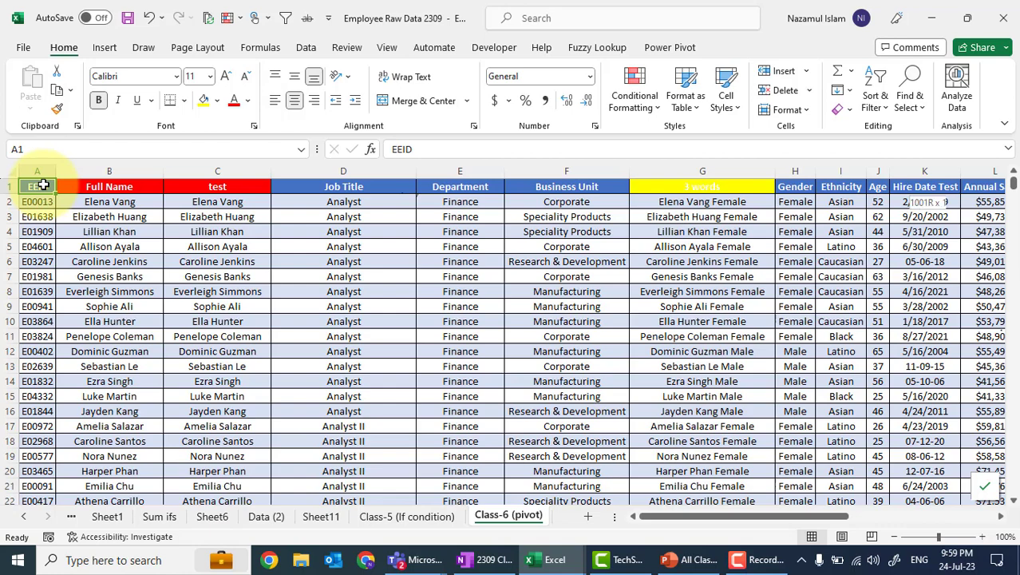
Step: Insert a PivotTable from range A1:Q1001 onto a new worksheet
key("ctrl+shift+Right")
key("ctrl+shift+Down")
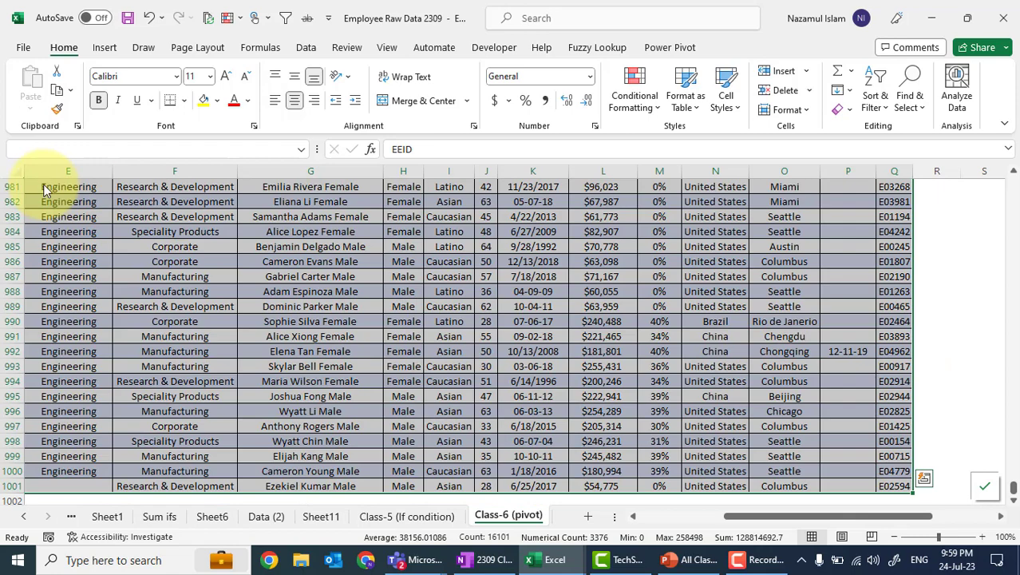
left_click(104, 48)
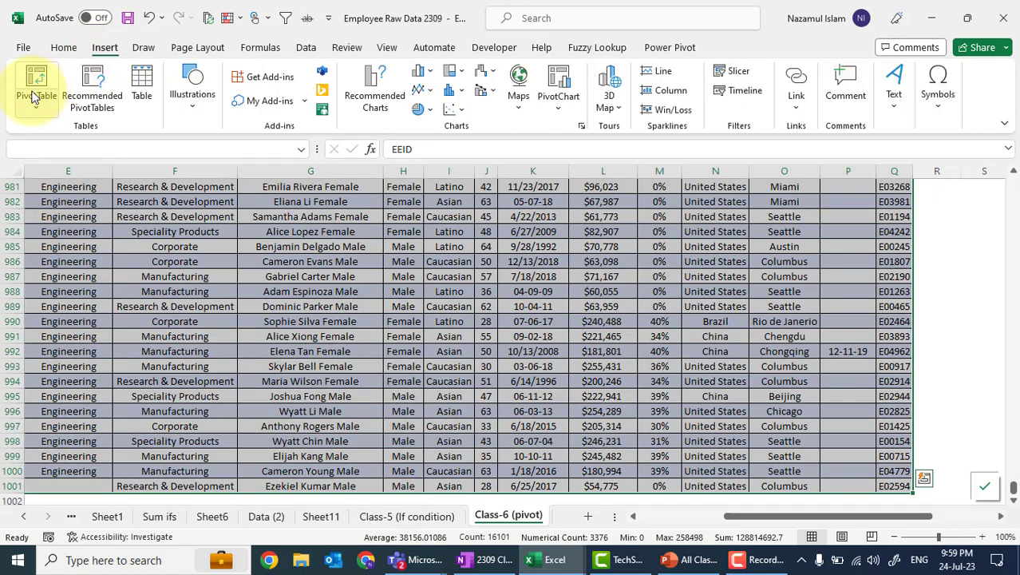
left_click(36, 97)
left_click(47, 130)
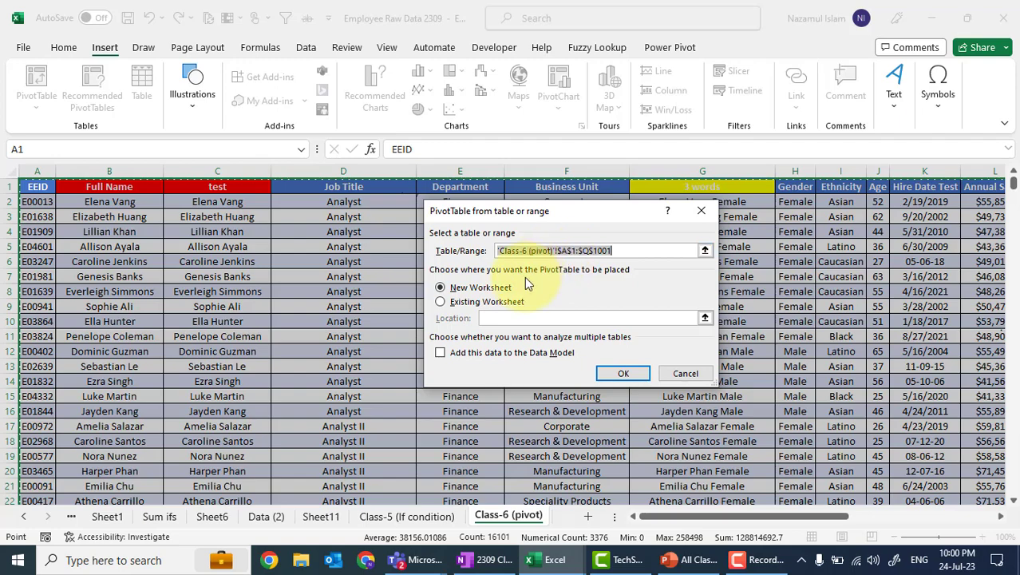
left_click(617, 251)
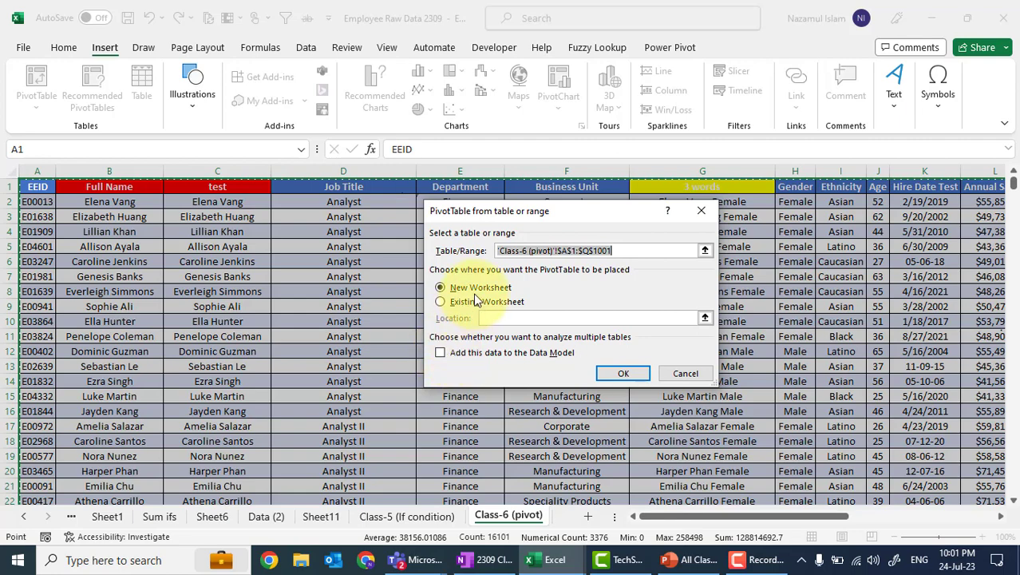
left_click(614, 373)
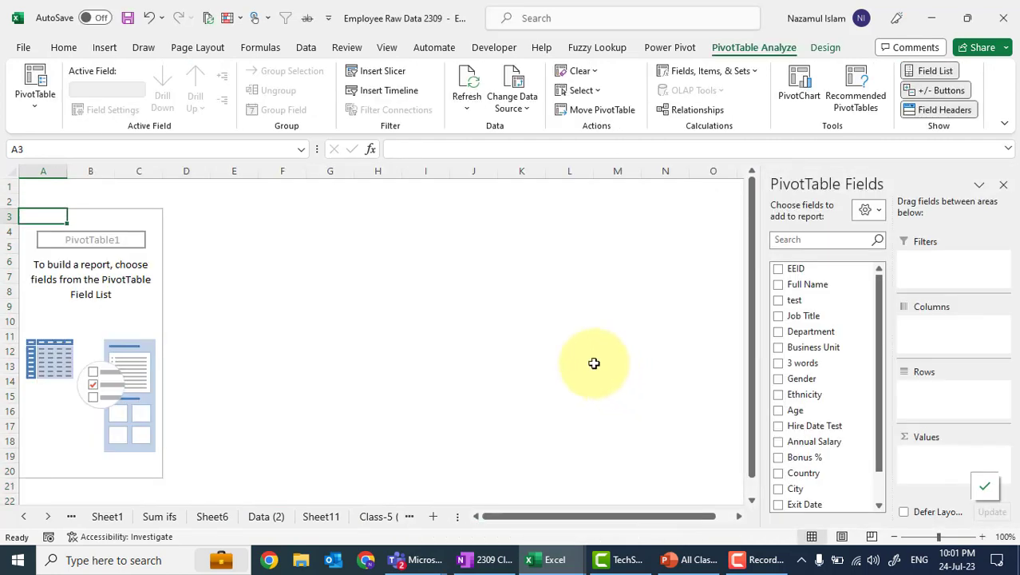
left_click(528, 331)
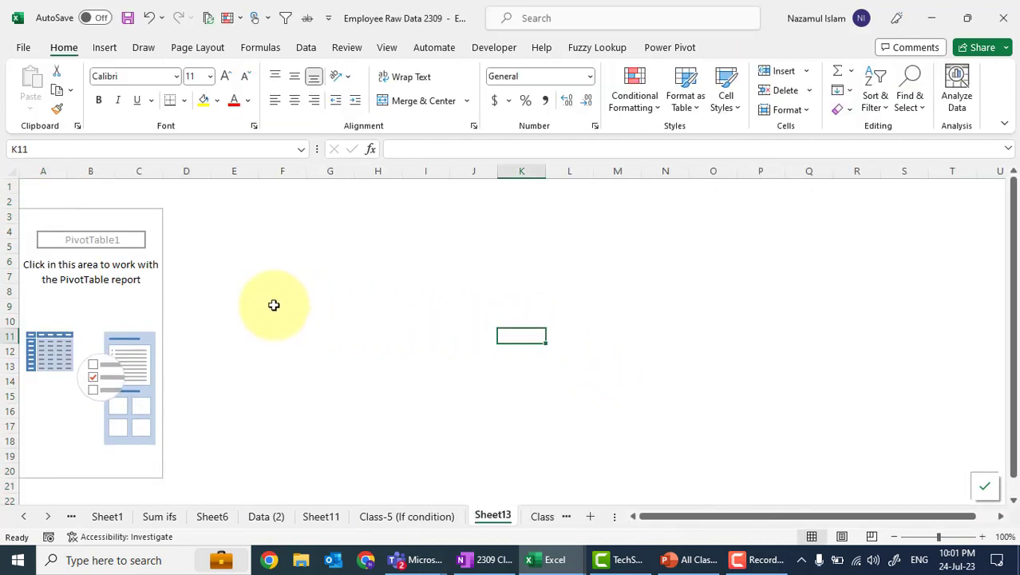
left_click(151, 293)
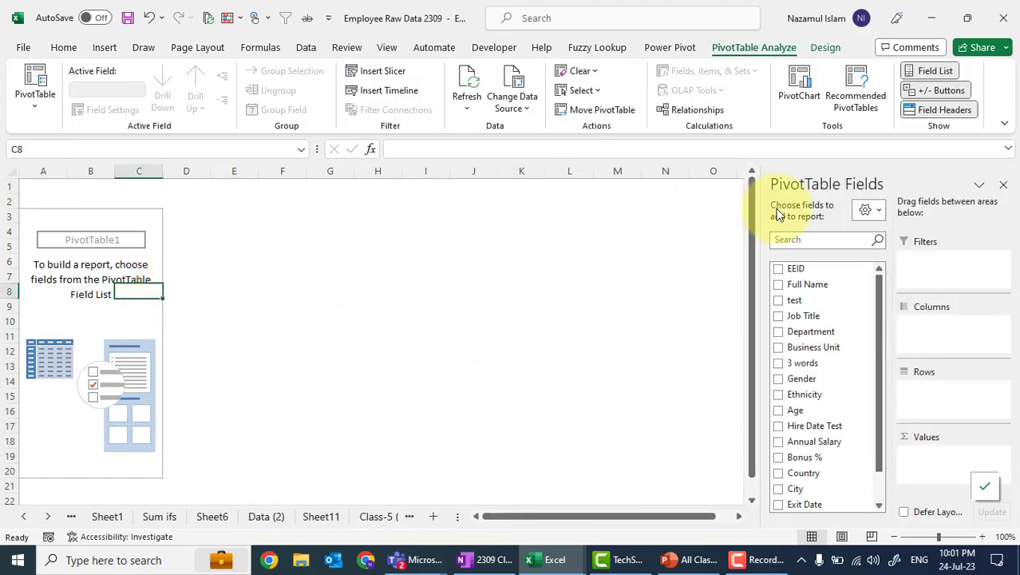
left_click(610, 199)
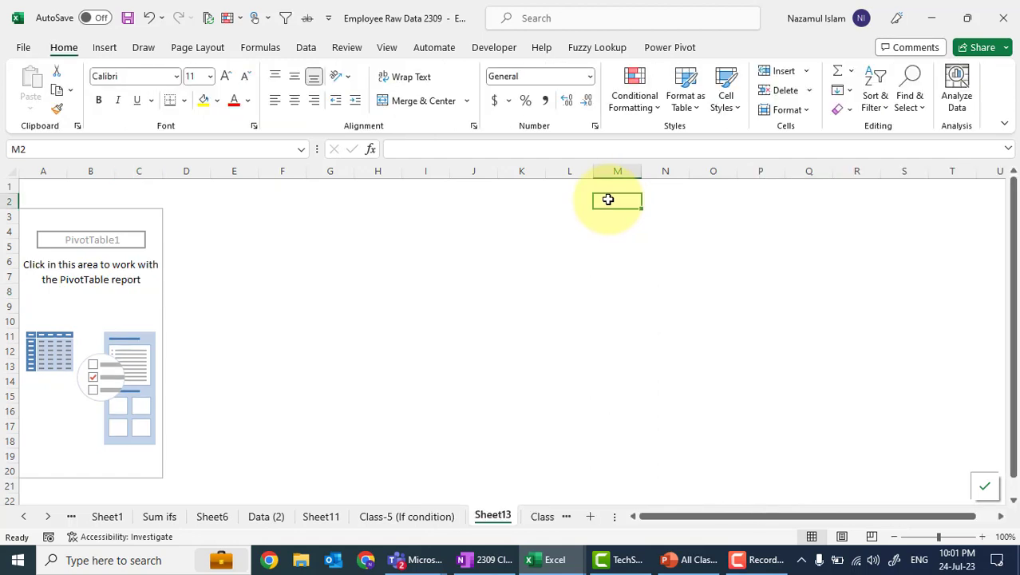
left_click(96, 302)
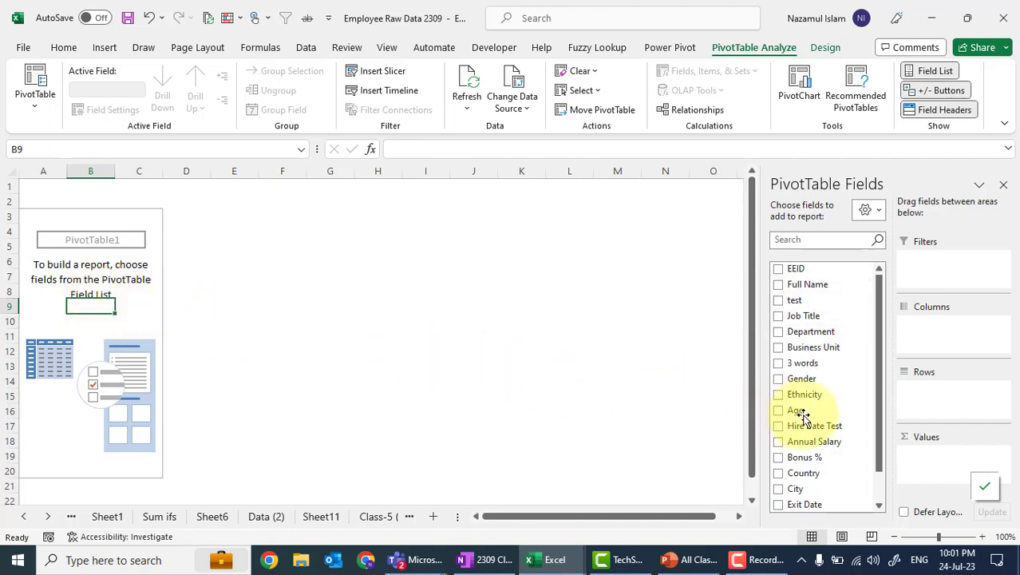
scroll(803, 416, "down", 8)
scroll(802, 416, "up", 7)
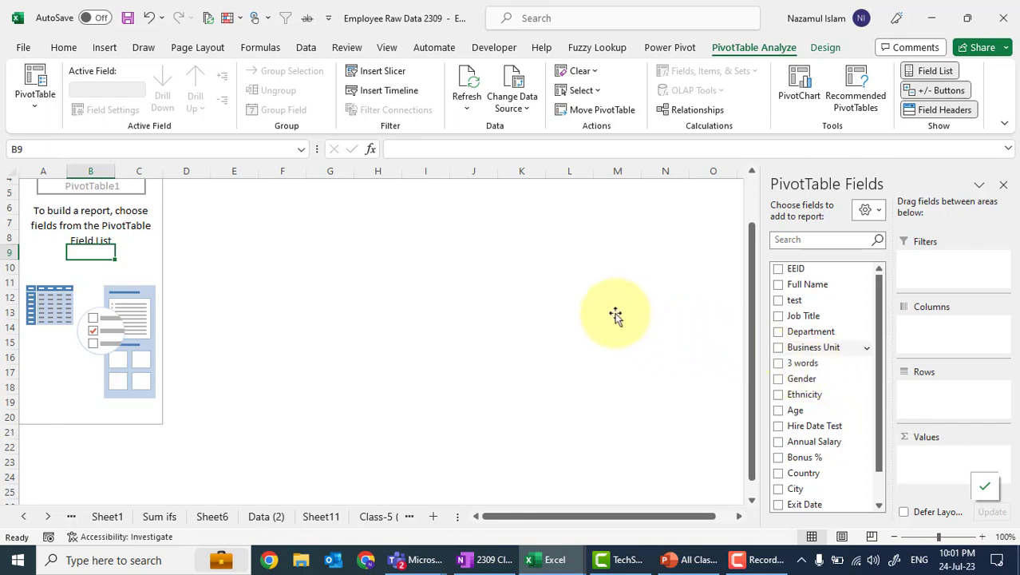
left_click(570, 299)
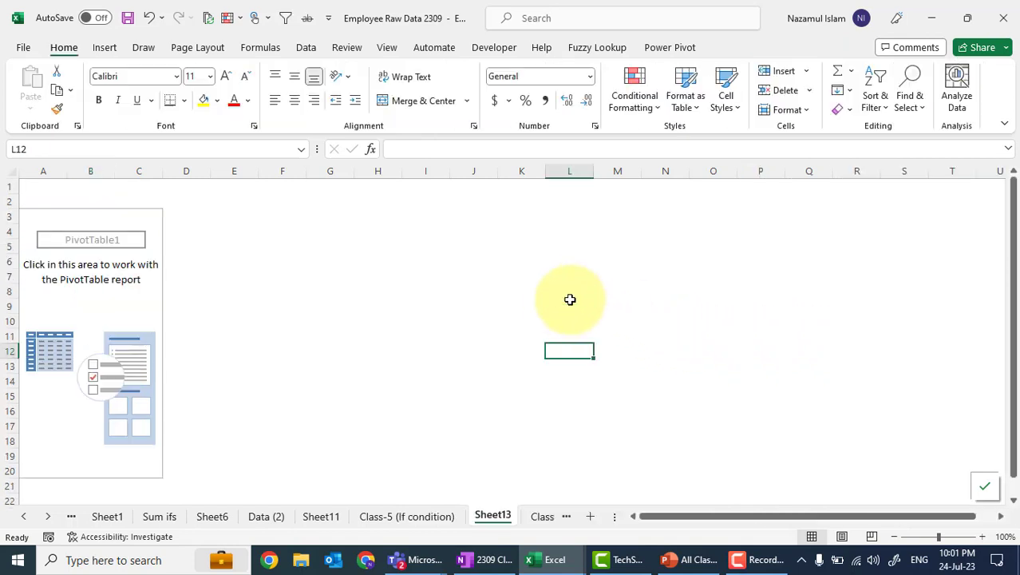
left_click(133, 289)
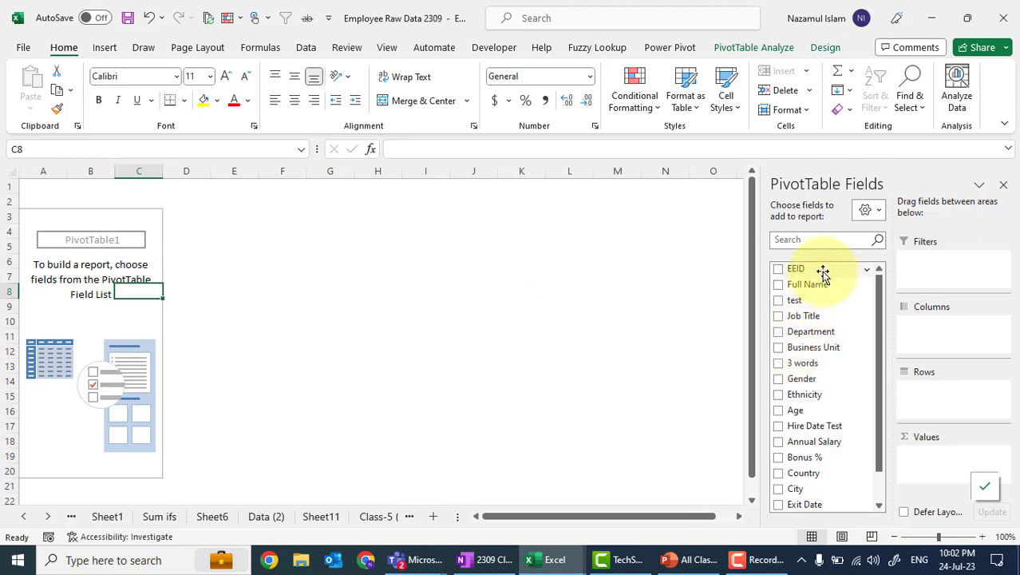
Step: Add EEID to Values so the PivotTable shows Count of EEID totalling 1000
left_click_drag(822, 271, 948, 466)
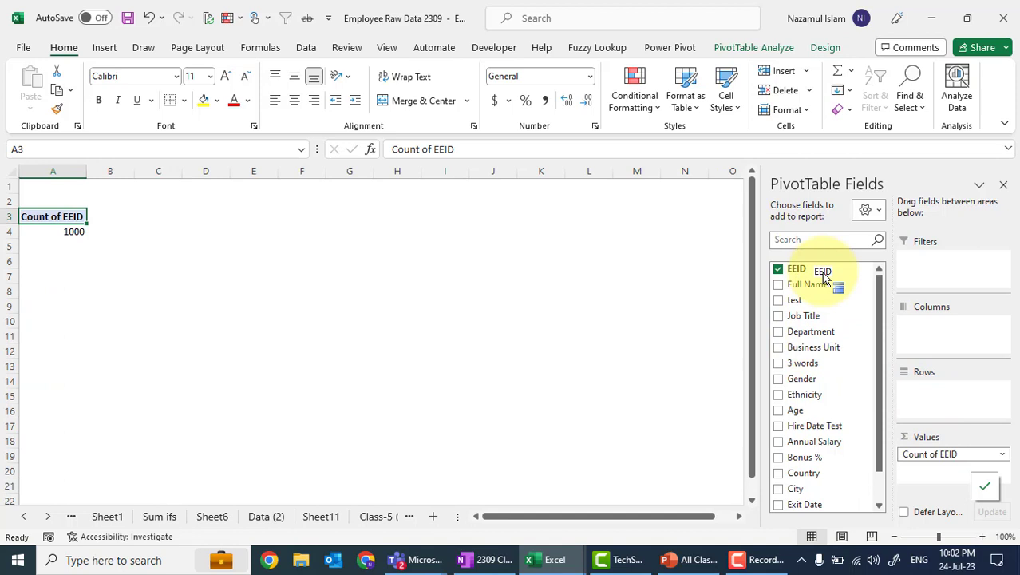
left_click(949, 460)
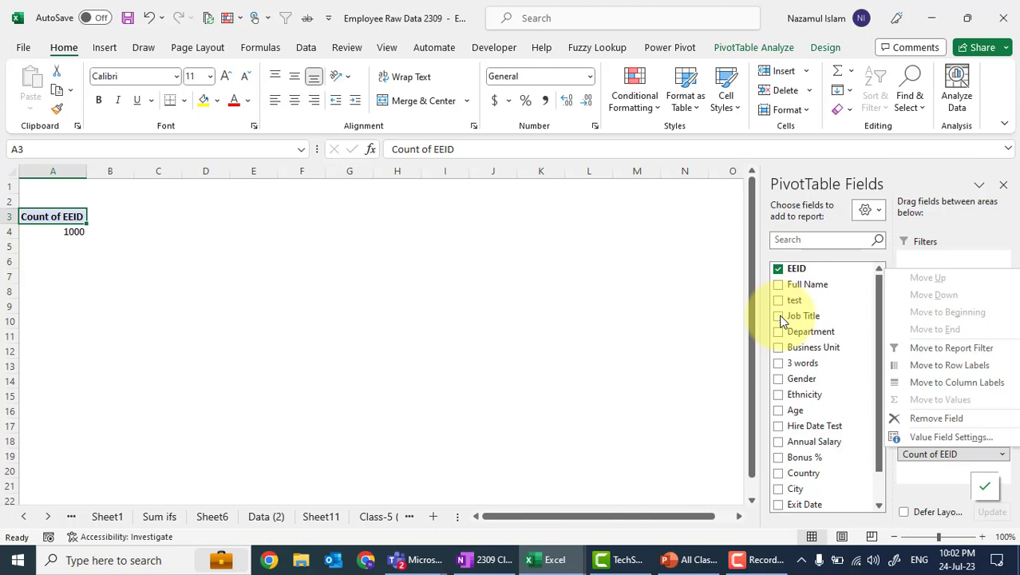
left_click(47, 516)
left_click(47, 517)
left_click(47, 516)
left_click(47, 517)
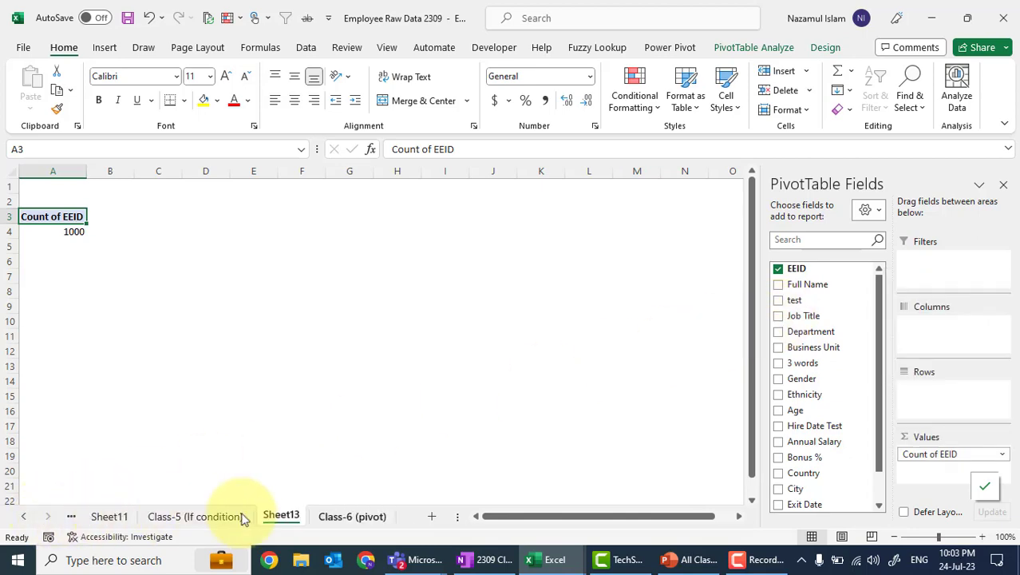
Step: Turn on header-row filters on Class-6 (pivot), browse the Job Title list, then return to Sheet13
left_click(340, 517)
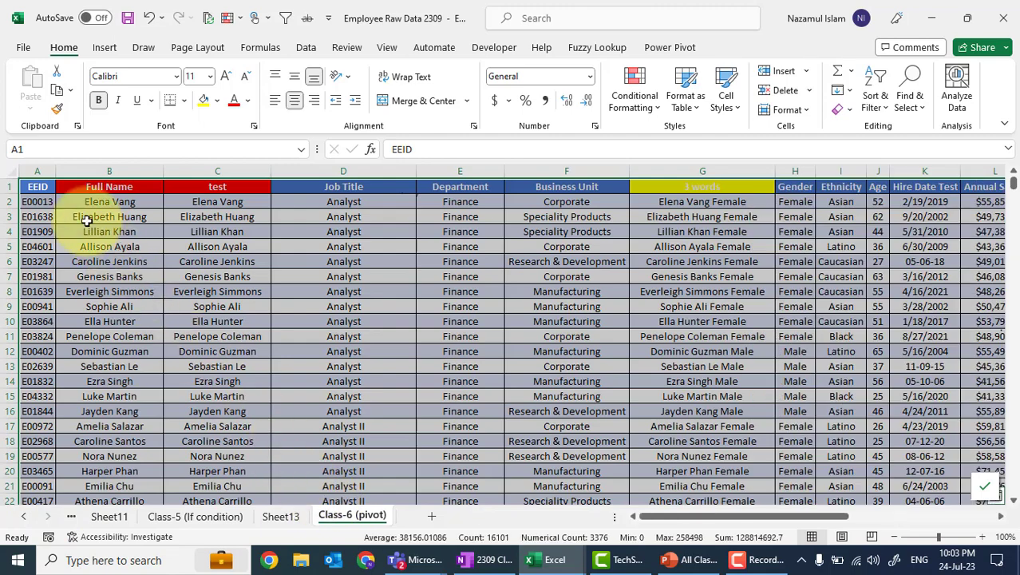
key("ctrl+shift+l")
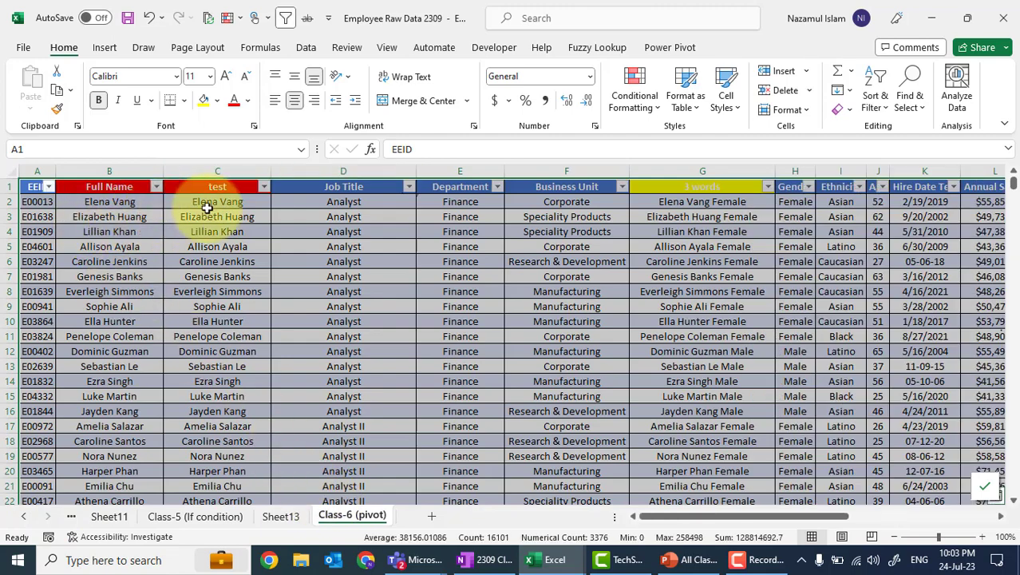
left_click(408, 187)
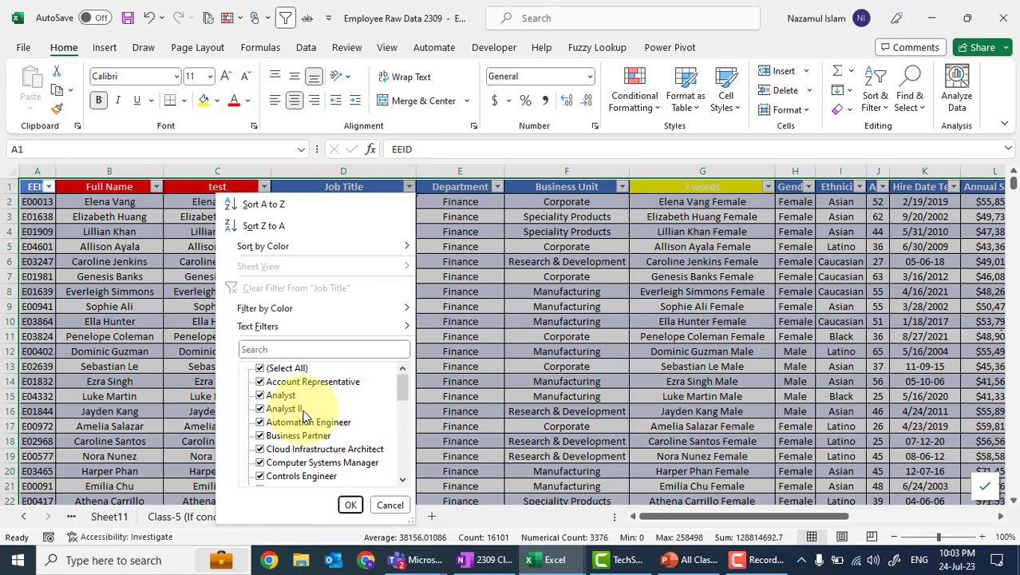
mouse_move(402, 387)
left_mouse_down()
mouse_move(399, 466)
mouse_move(410, 371)
left_mouse_up()
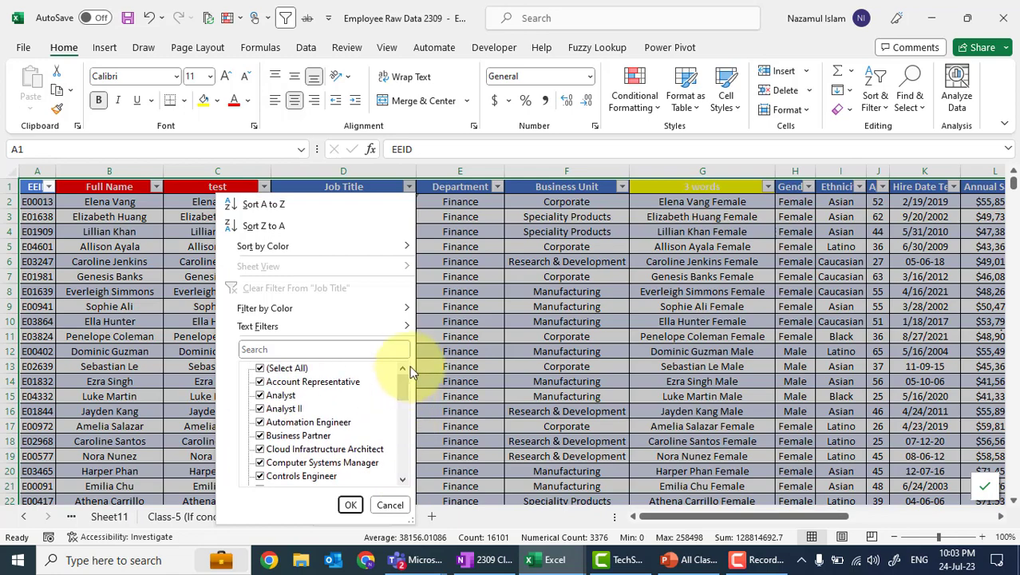
left_click(452, 322)
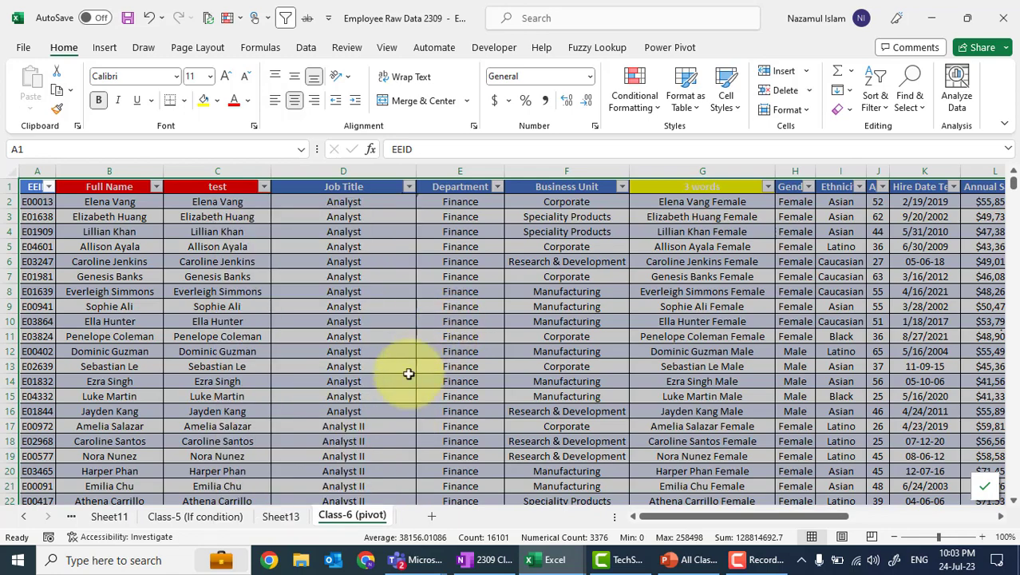
left_click(282, 516)
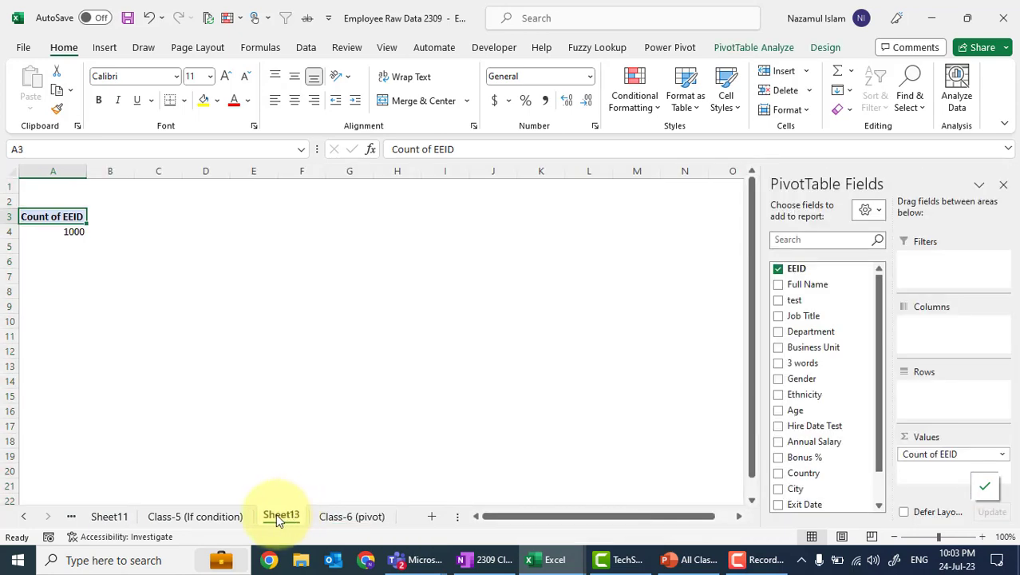
Step: Rename Sheet13 to 'C-6 pivot T' and move it after the Class-6 (pivot) sheet
double_click(281, 517)
type("C")
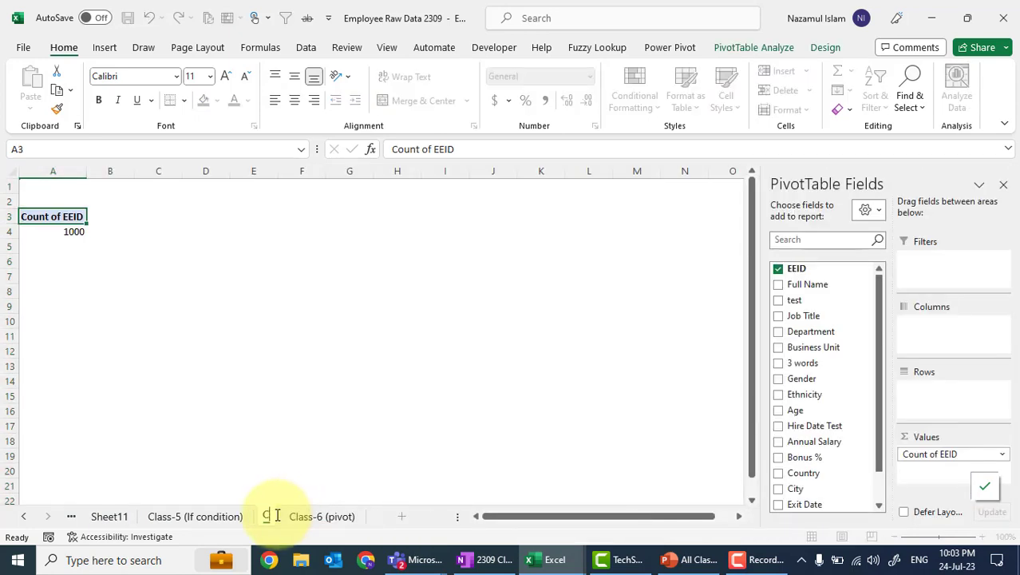
type("-6 pi")
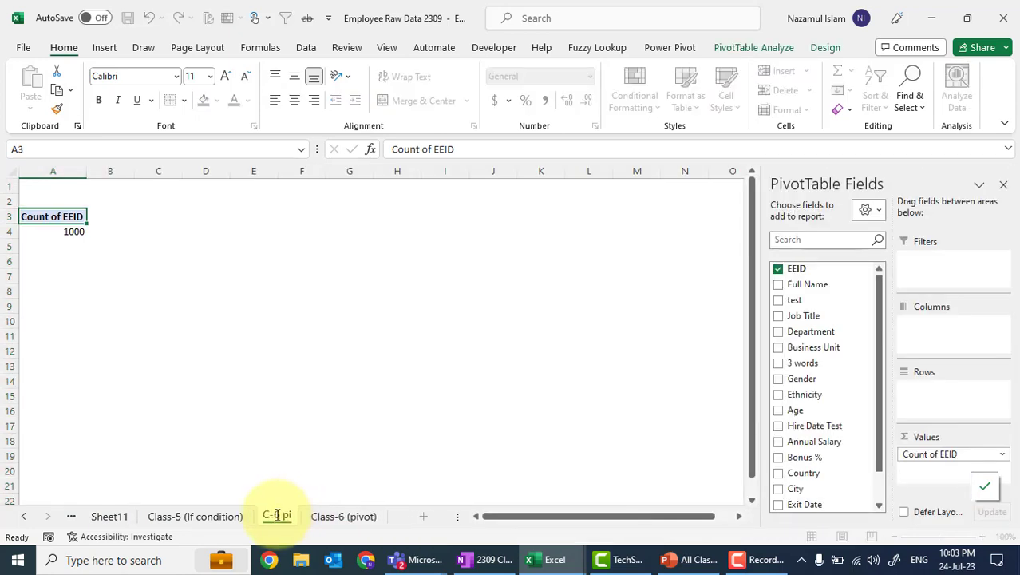
type("vot T")
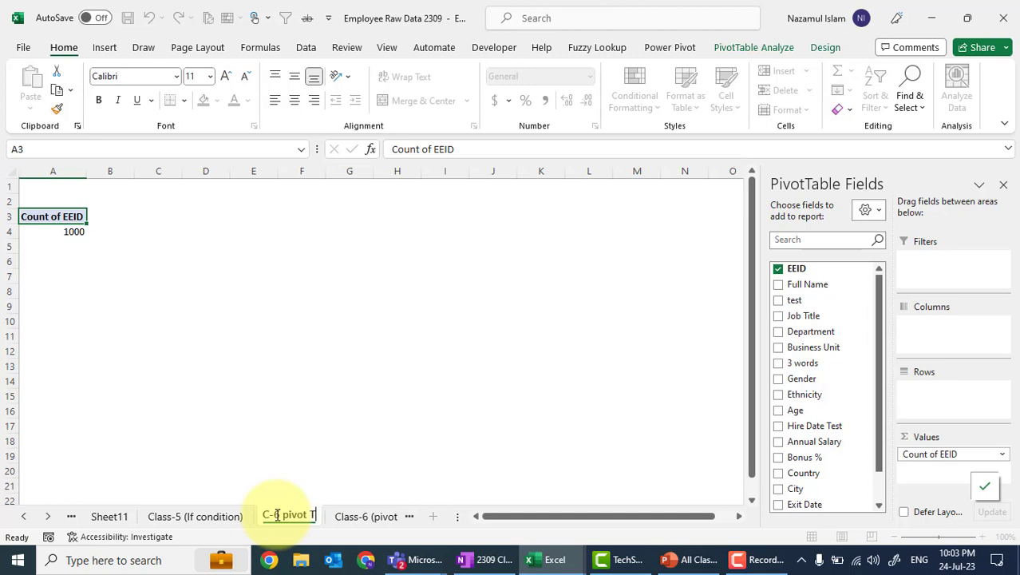
left_click(293, 471)
left_click_drag(416, 511, 417, 510)
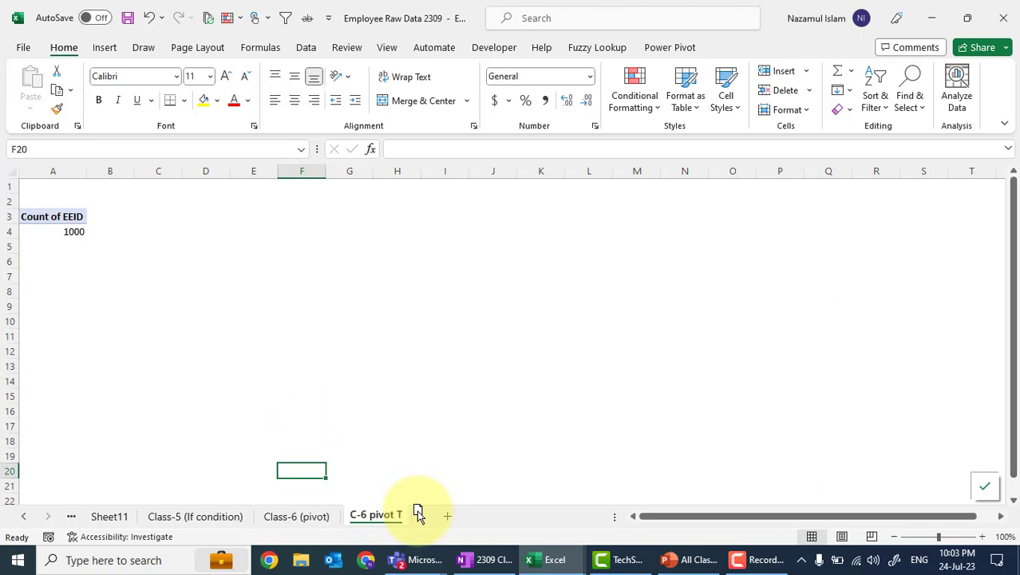
left_click(35, 231)
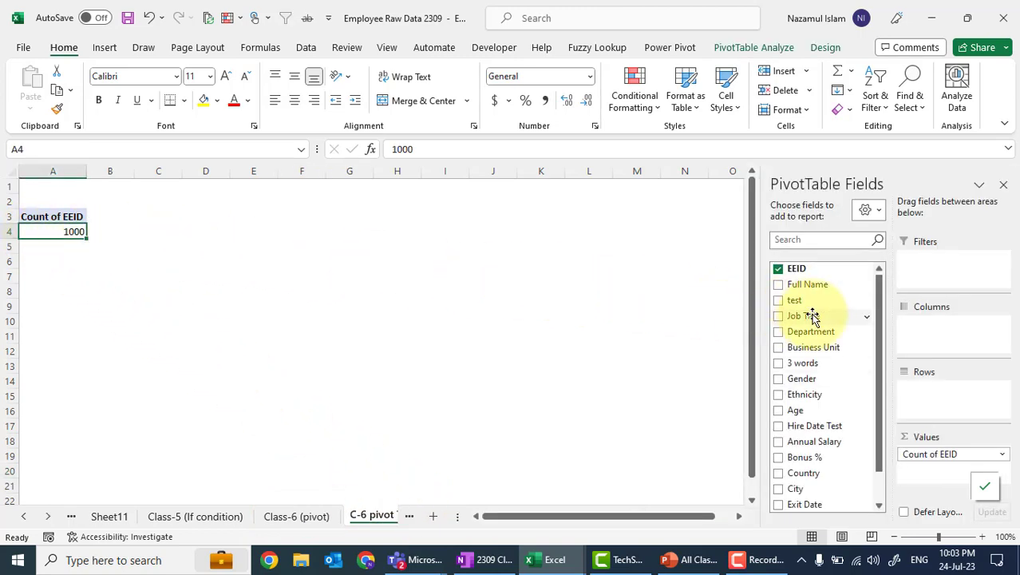
left_click_drag(811, 316, 931, 395)
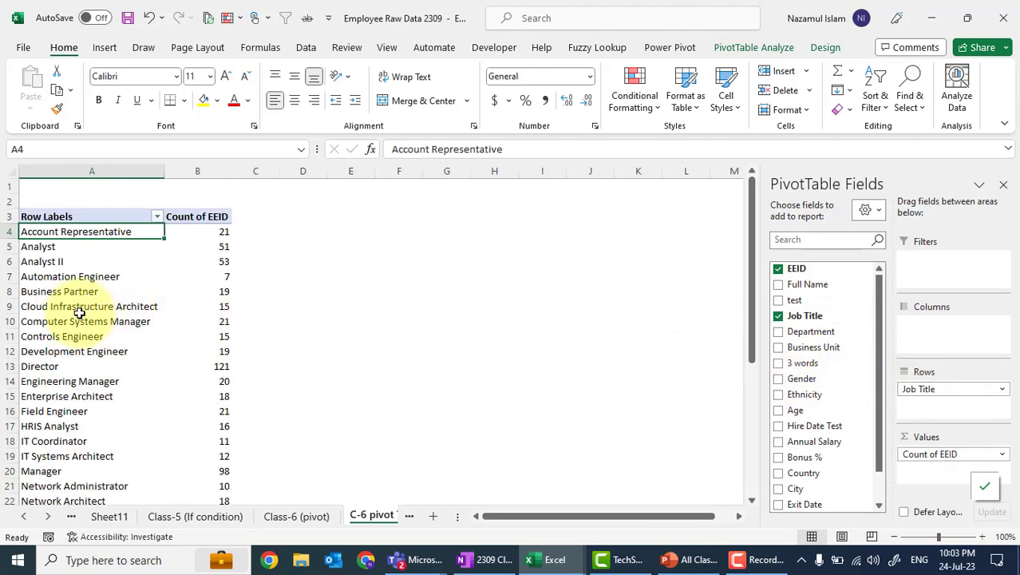
scroll(80, 313, "down", 7)
scroll(79, 313, "up", 3)
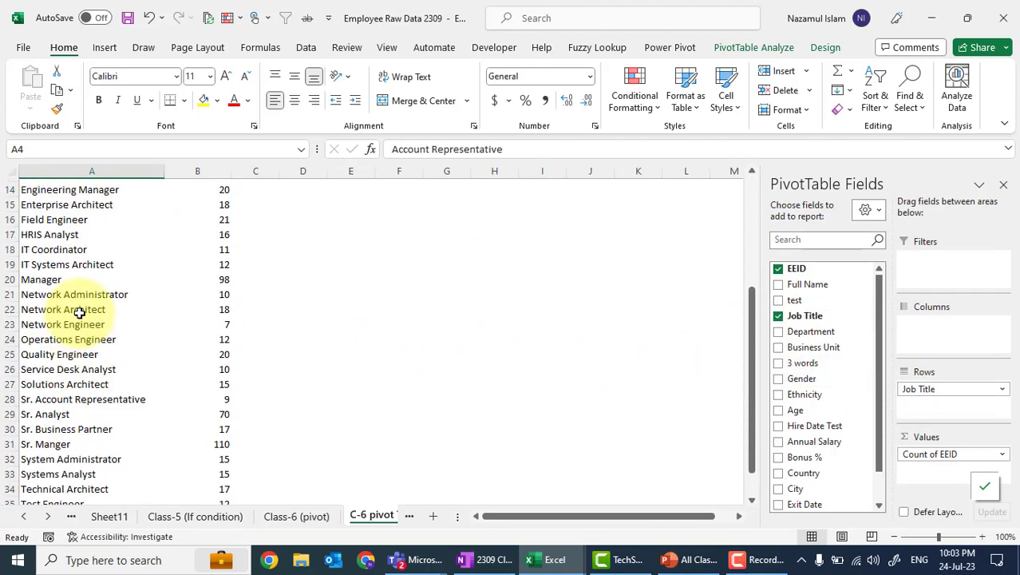
scroll(80, 313, "up", 5)
key("ctrl+shift+Down")
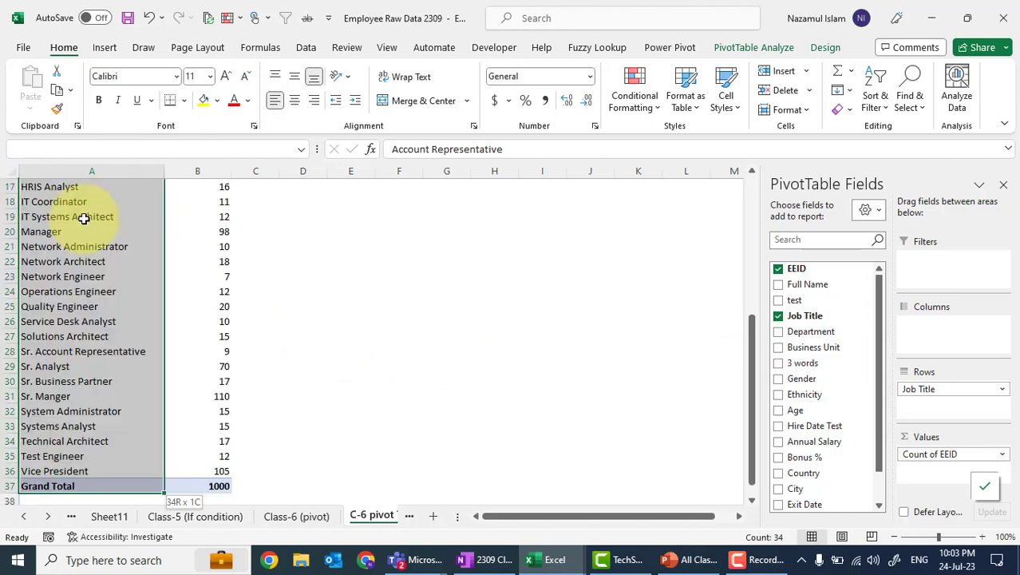
key("shift+Up")
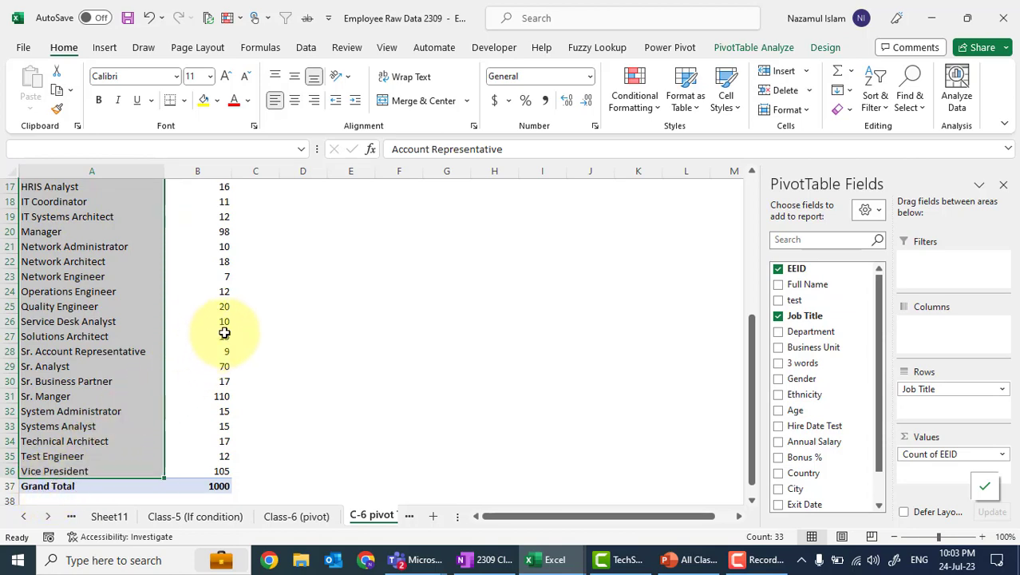
mouse_move(224, 332)
scroll(224, 333, "up", 5)
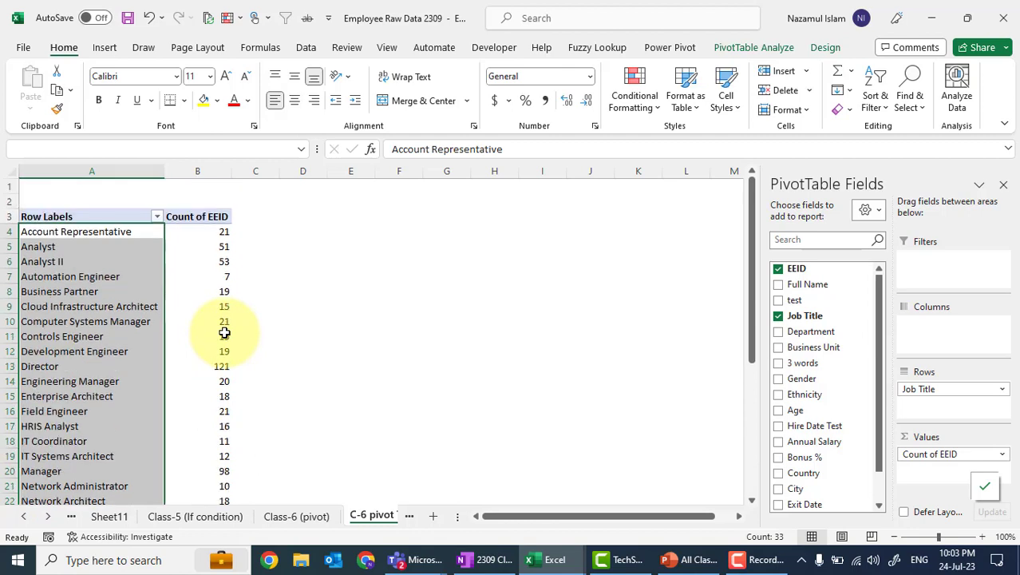
left_click(220, 261)
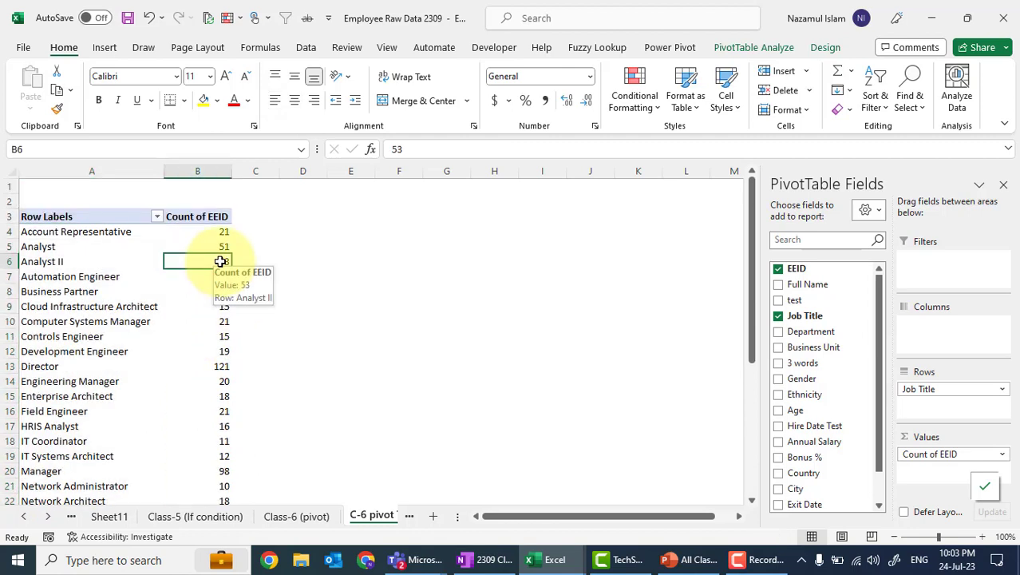
Step: Sort the pivot's job titles by Count of EEID, largest to smallest
right_click(219, 261)
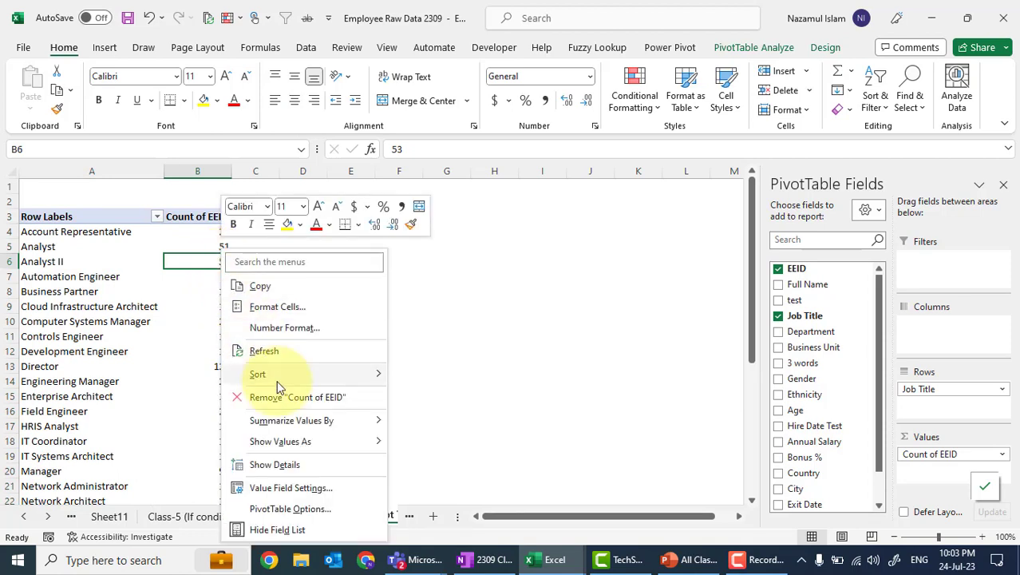
mouse_move(279, 380)
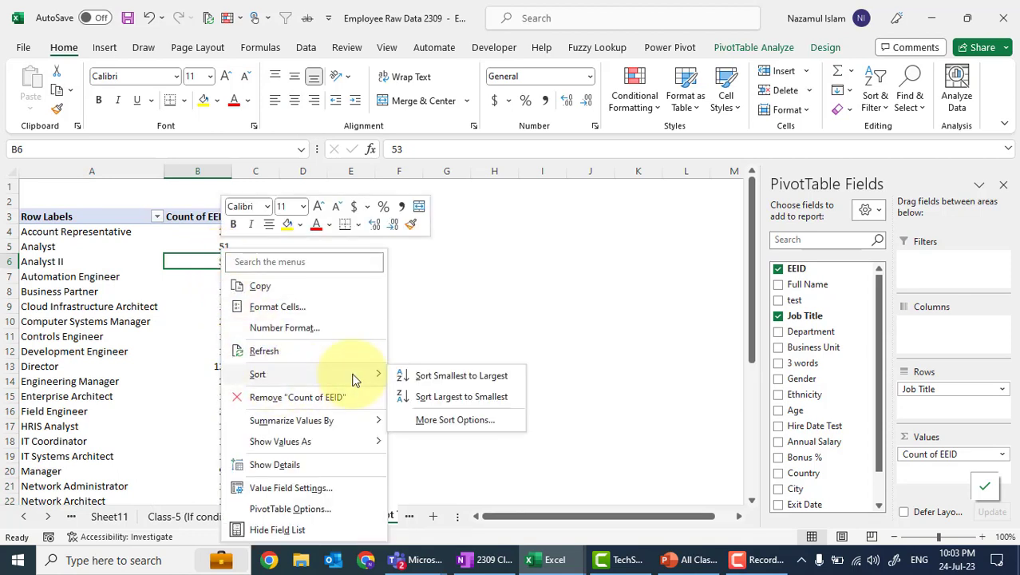
left_click(446, 399)
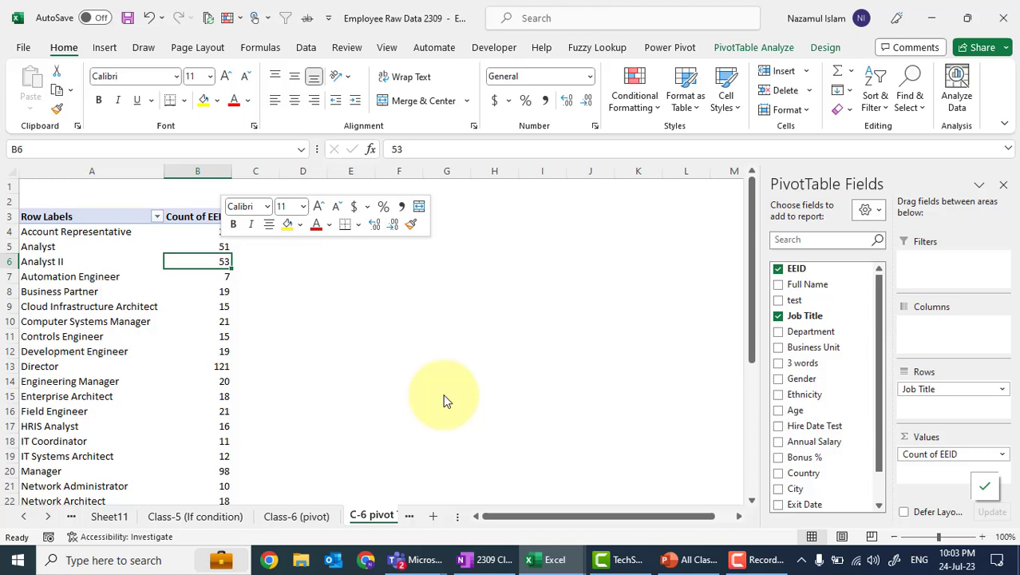
left_click(346, 265)
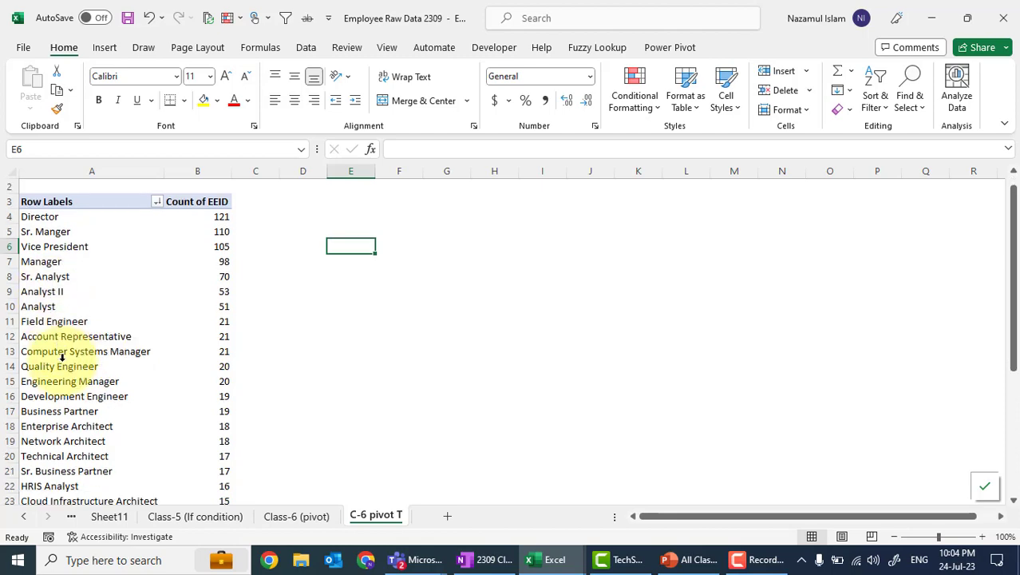
Step: Check the sorted pivot's job titles, from the Director label to the Sr. Manger count of 110
scroll(62, 355, "down", 5)
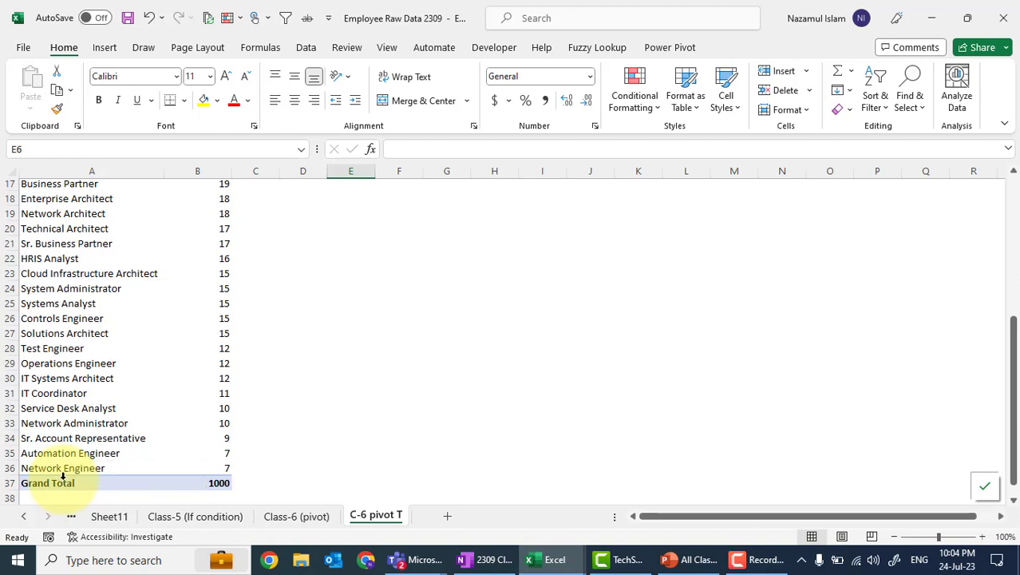
left_click(347, 397)
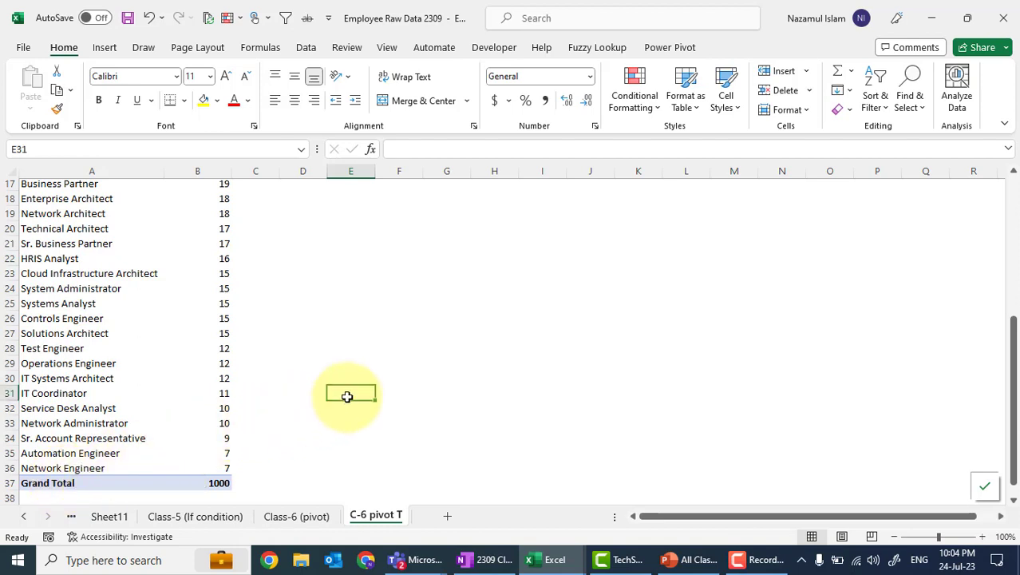
scroll(347, 397, "up", 5)
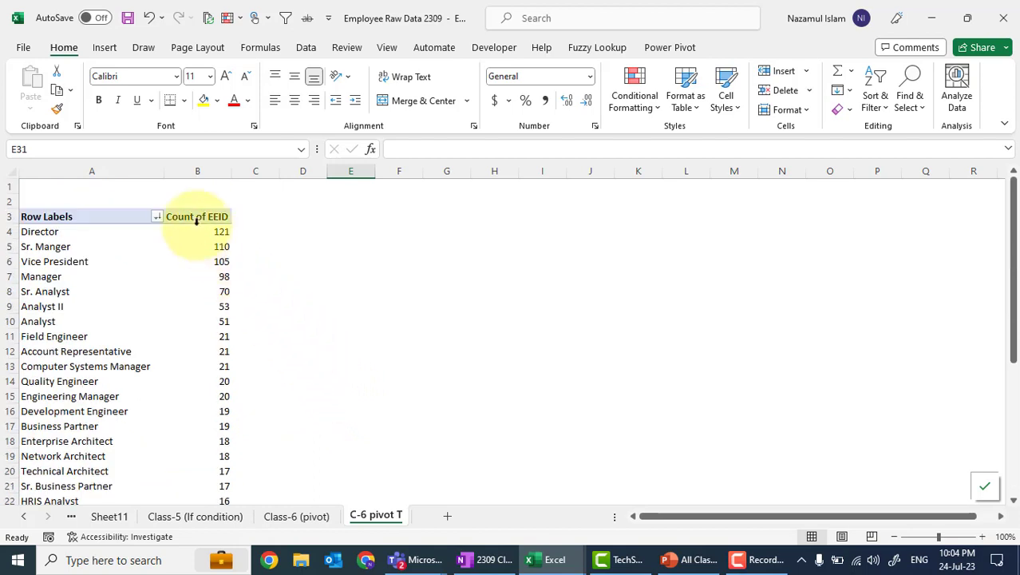
left_click(155, 173)
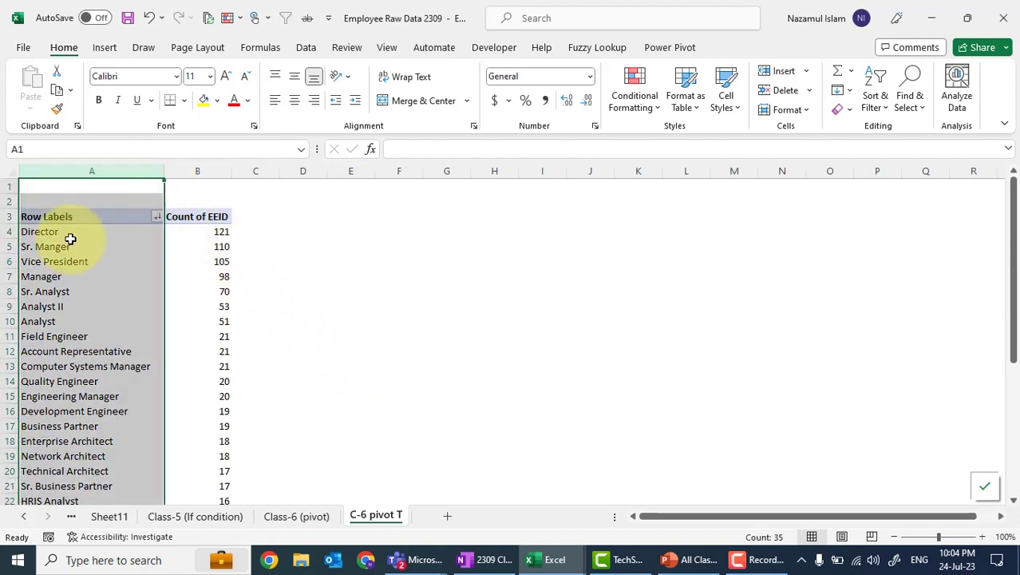
key("Return")
key("Return")
key("Return")
key("Return")
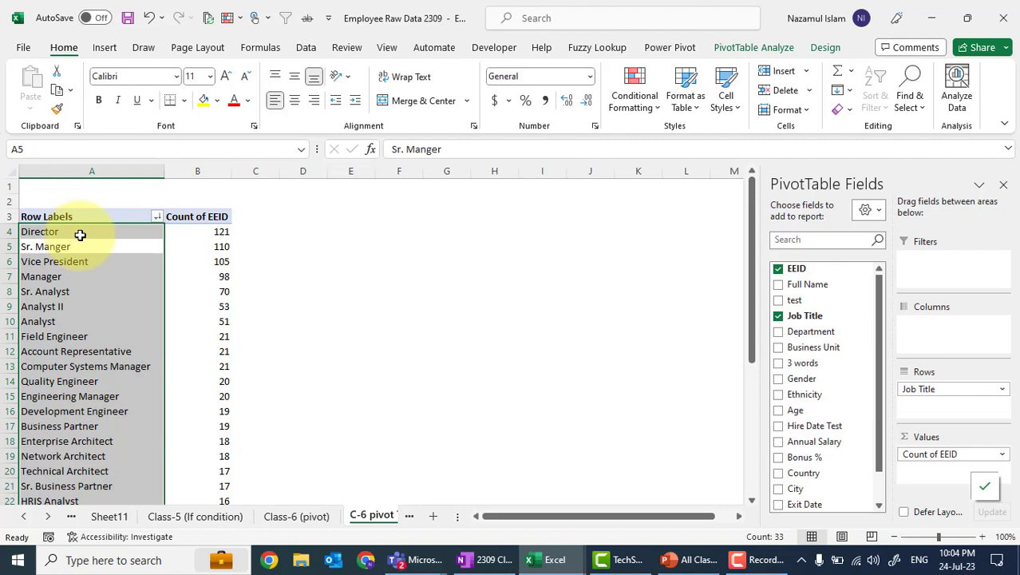
left_click(80, 234)
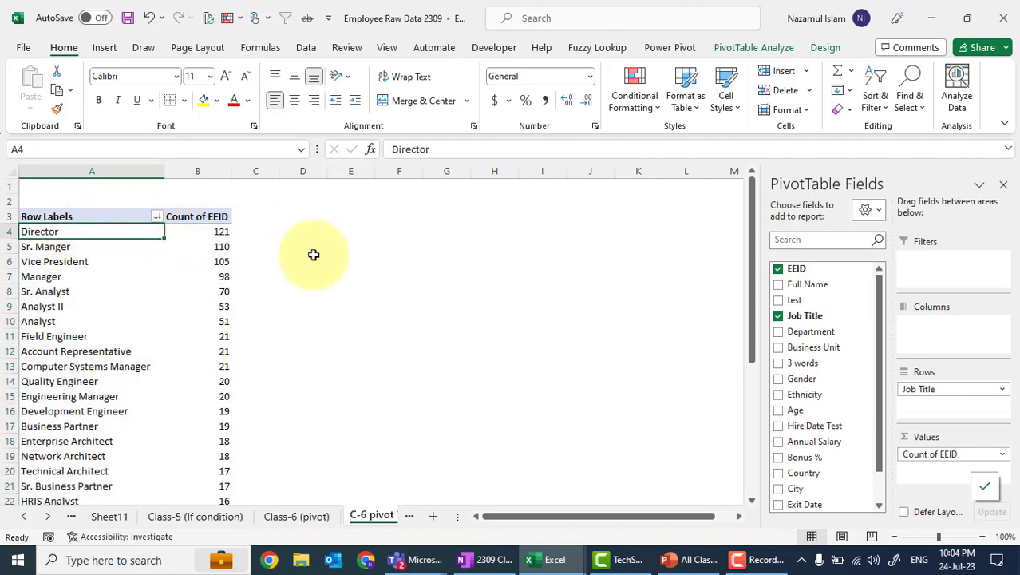
left_click(351, 261)
left_click(210, 250)
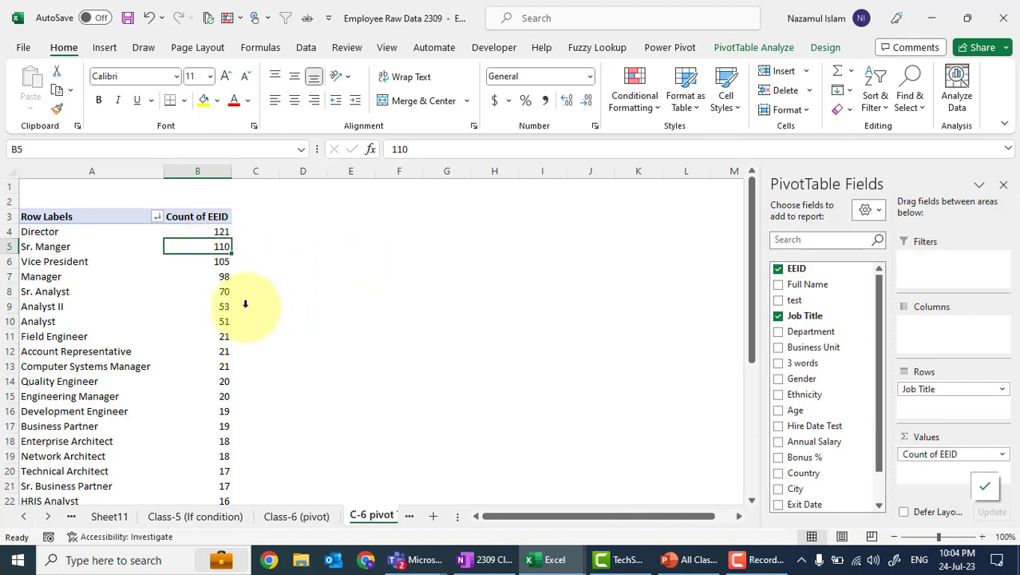
left_click(80, 221)
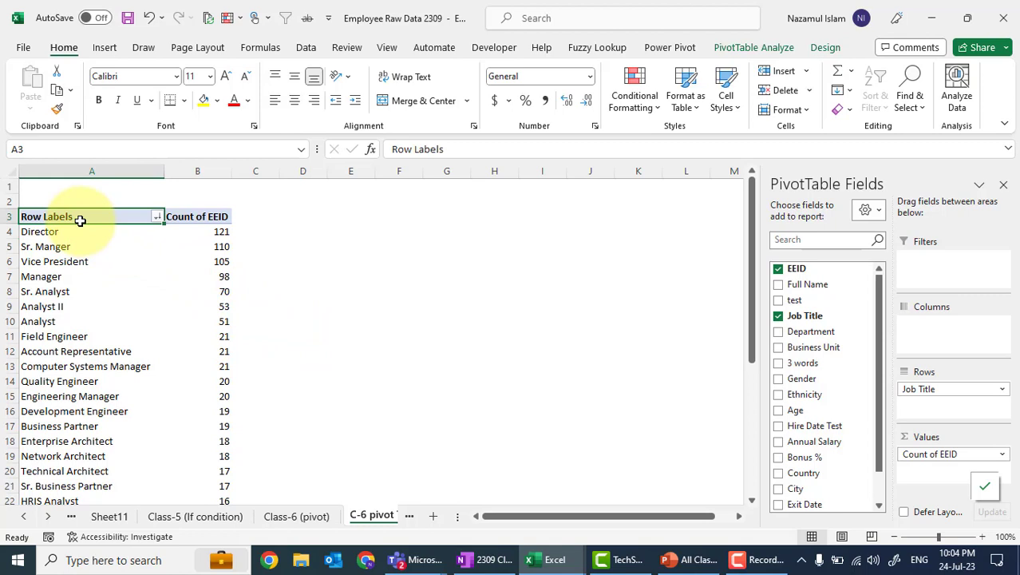
left_click(357, 383)
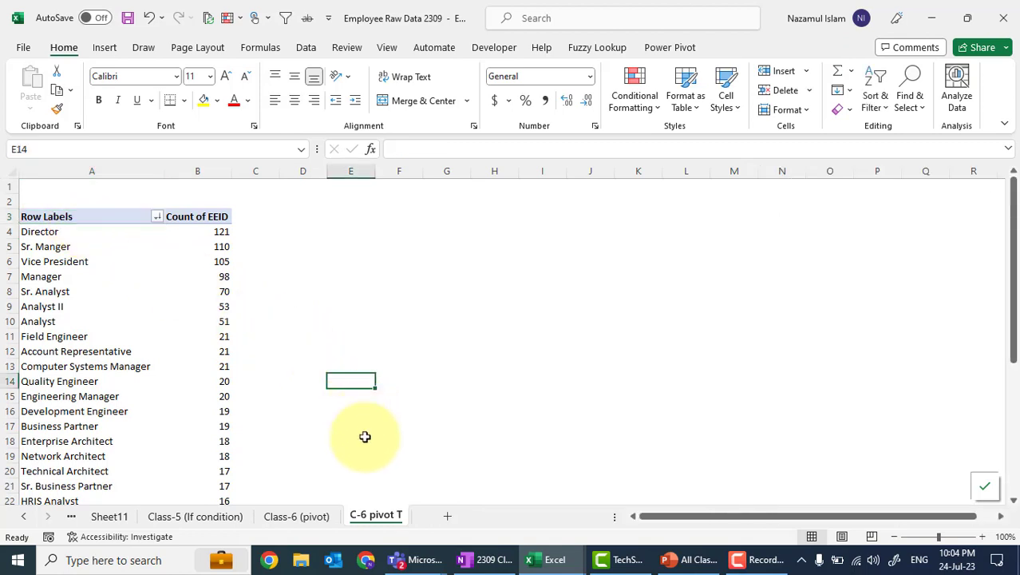
Step: Copy the C-6 pivot T sheet within this workbook to the end, creating 'C-6 pivot T (2)'
right_click(374, 519)
left_click(428, 353)
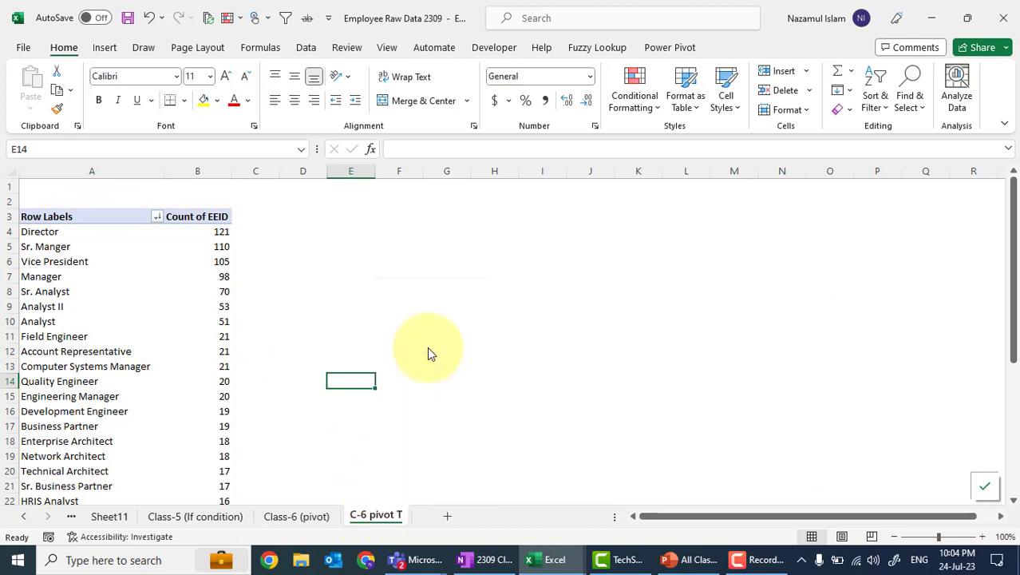
left_click(324, 426)
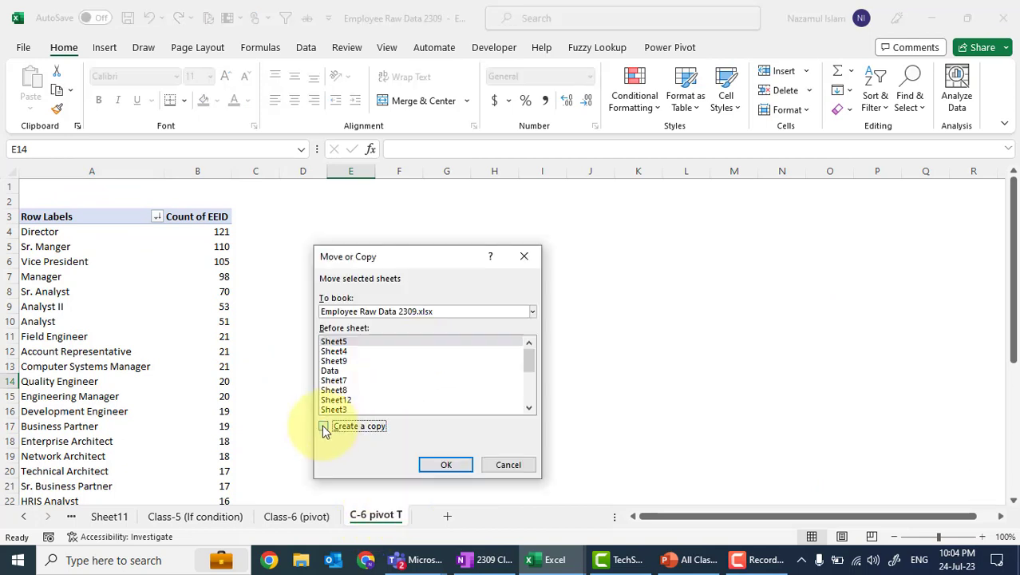
left_click(413, 315)
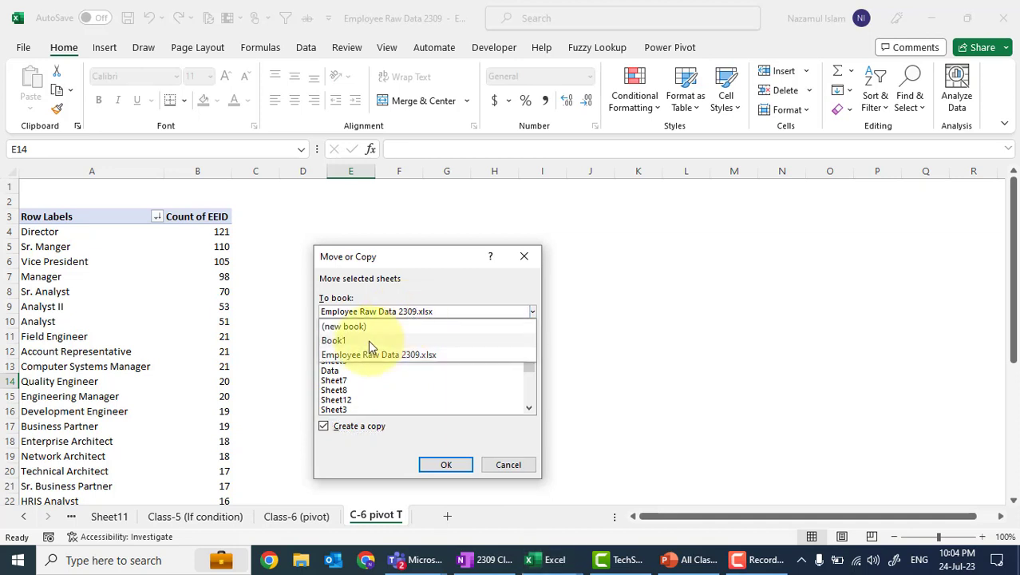
left_click(377, 380)
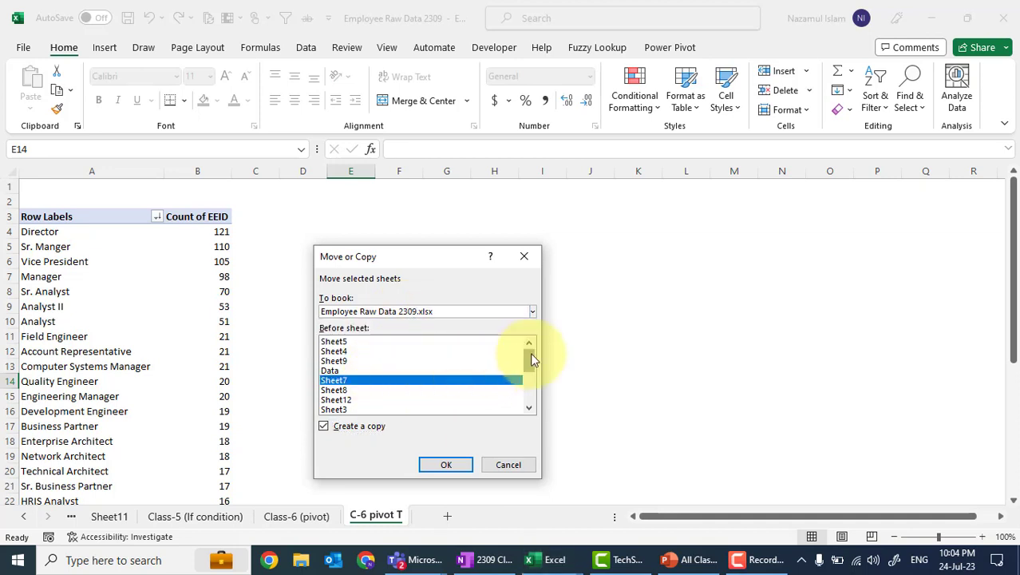
left_click_drag(532, 359, 530, 391)
left_click(351, 408)
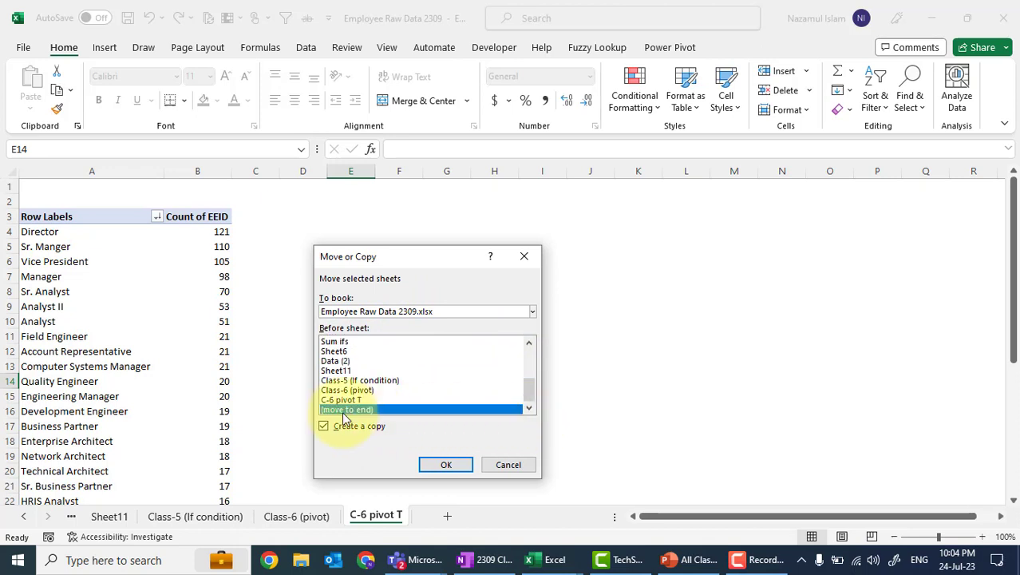
left_click(444, 465)
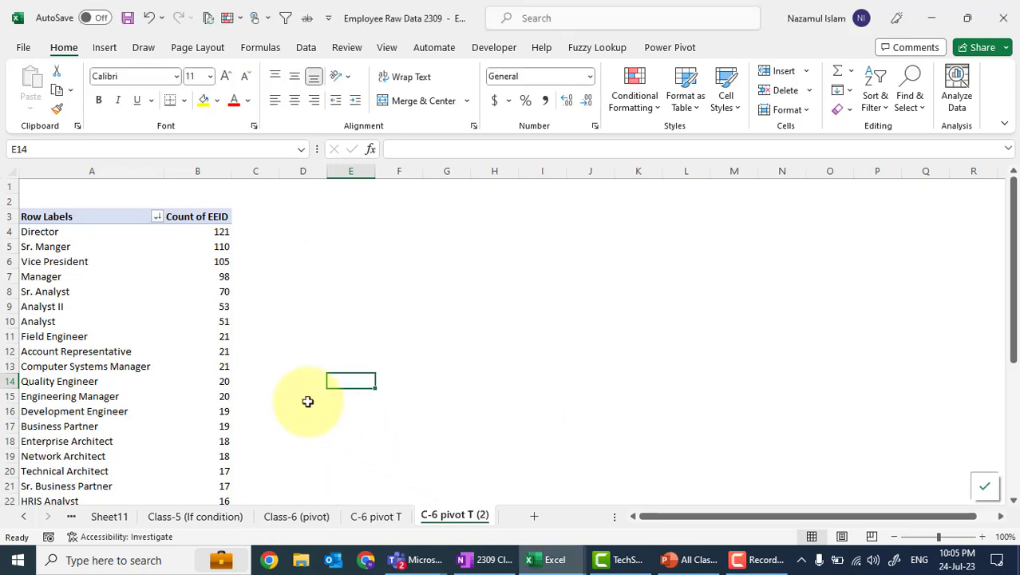
Step: Add the Country field to the copied pivot's Columns area
left_click(94, 304)
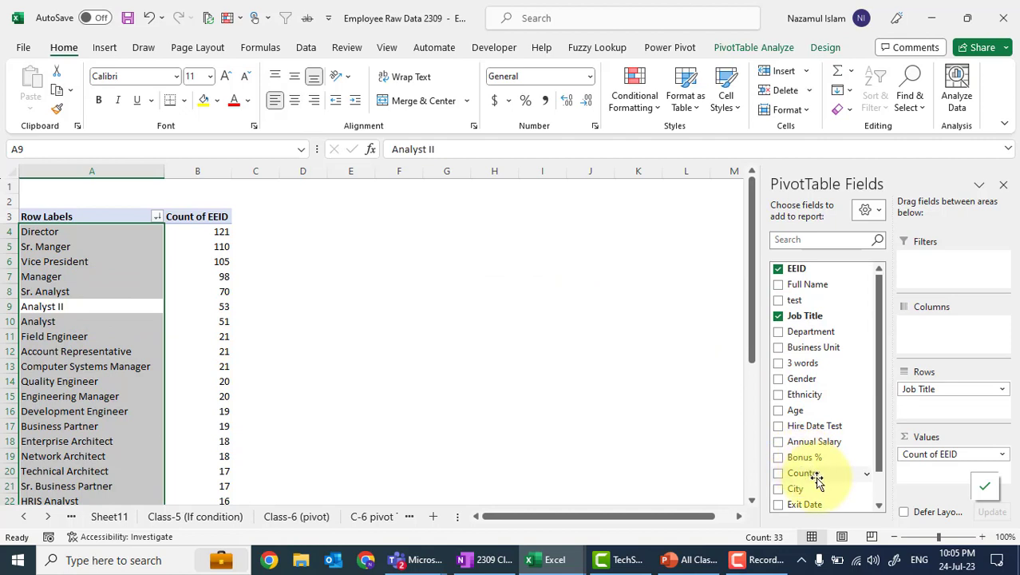
left_click_drag(813, 473, 942, 344)
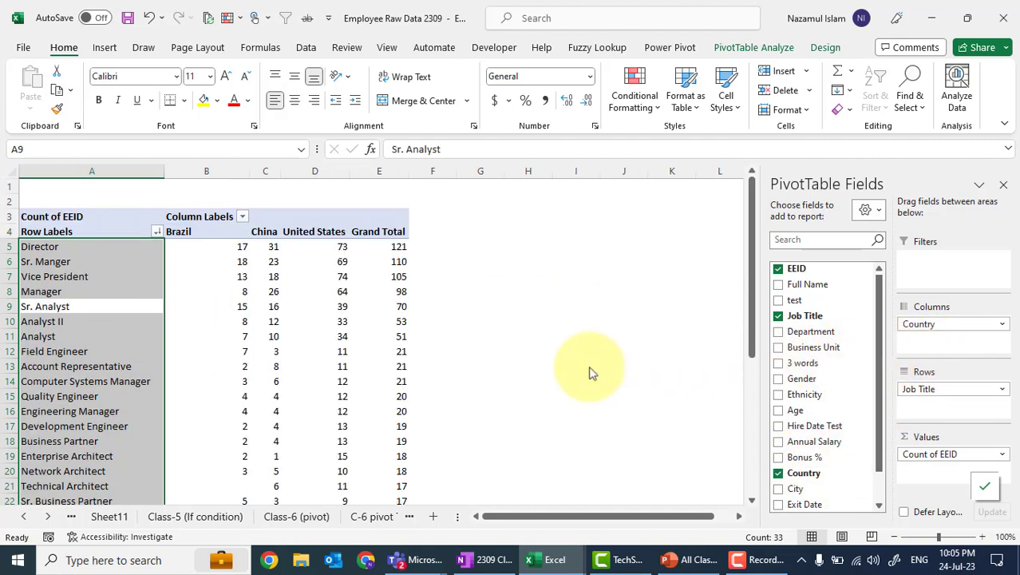
left_click(534, 368)
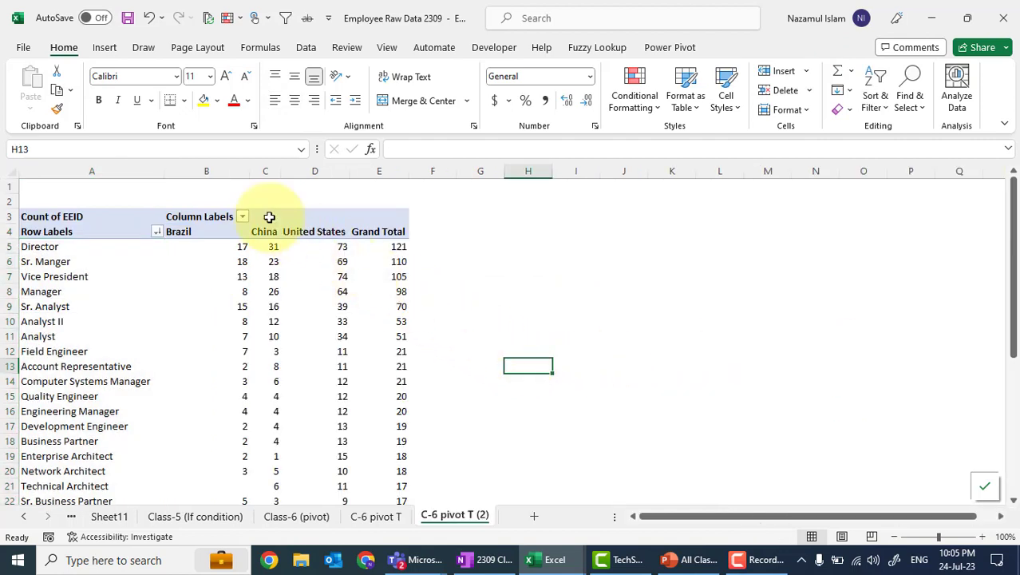
Step: Center-align the Brazil, China and United States columns, then select the pivot to show its field list
left_click_drag(193, 170, 305, 171)
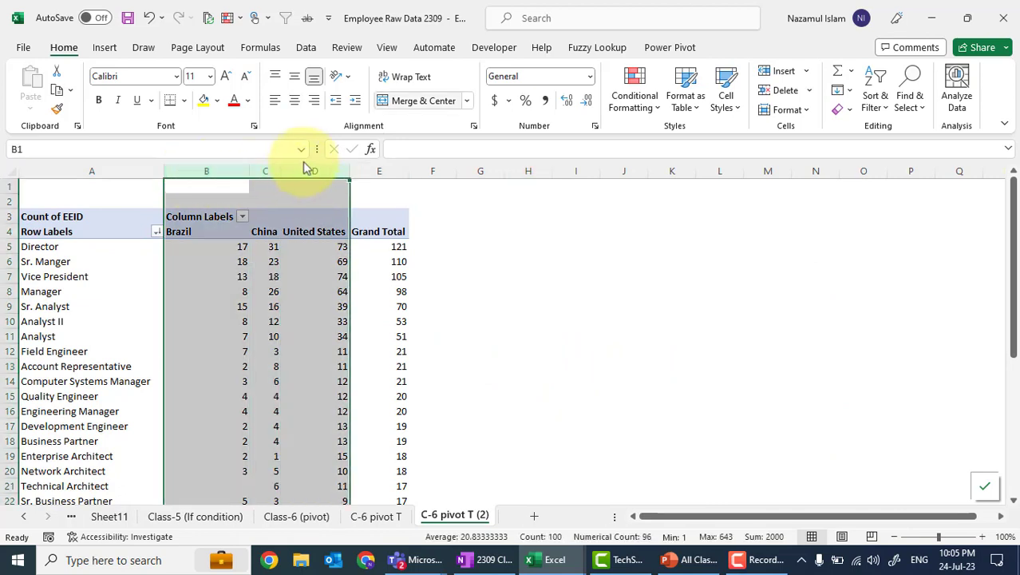
left_click(295, 106)
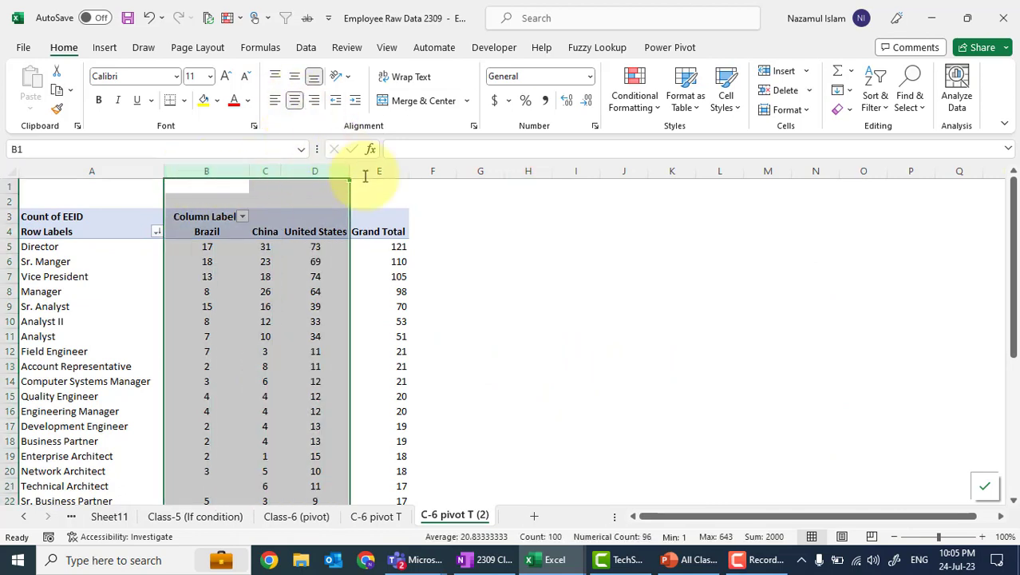
left_click(495, 308)
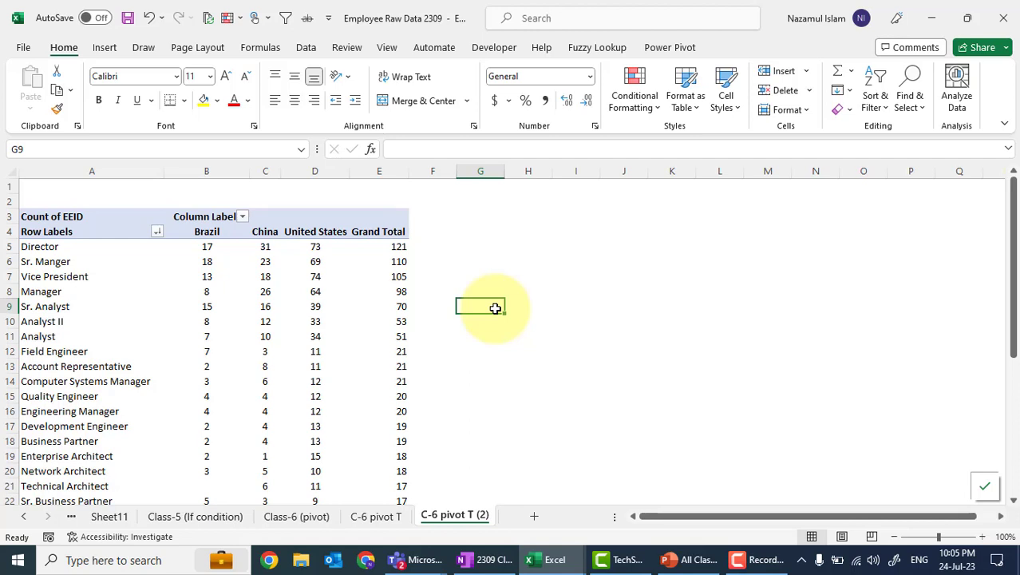
left_click(490, 241)
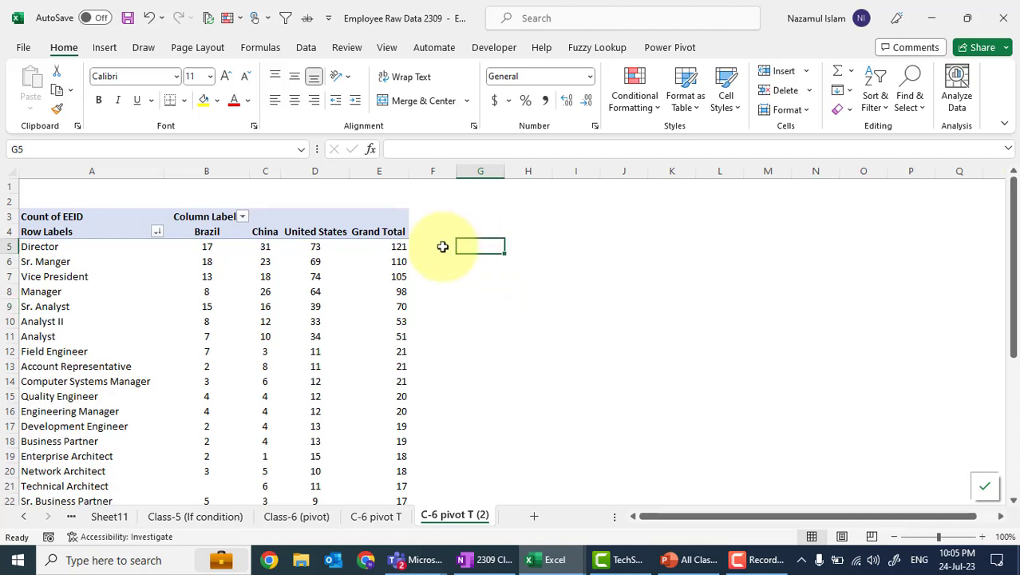
left_click(230, 273)
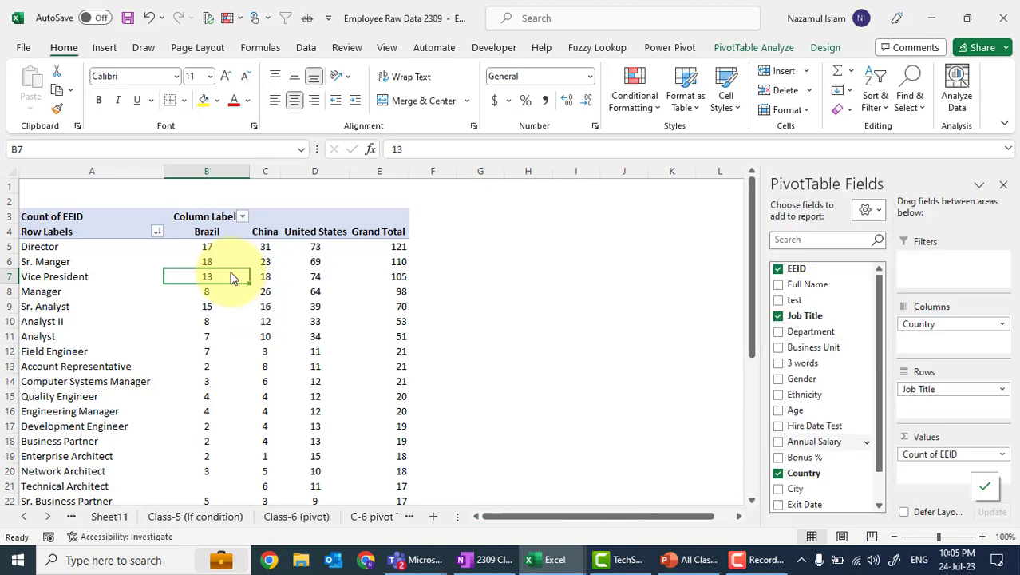
mouse_move(930, 389)
left_mouse_down()
mouse_move(954, 339)
mouse_move(945, 397)
left_mouse_up()
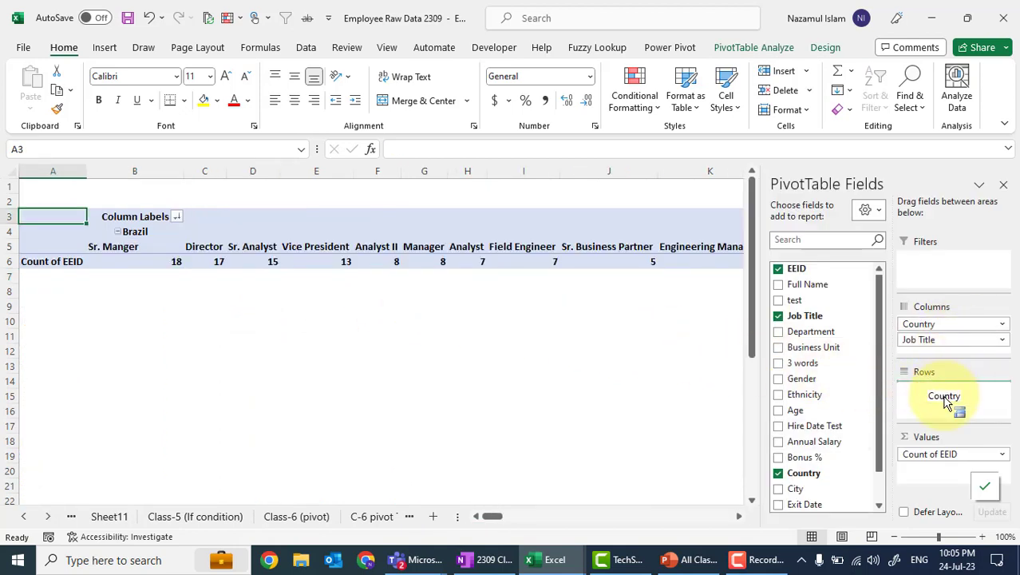
left_click(463, 391)
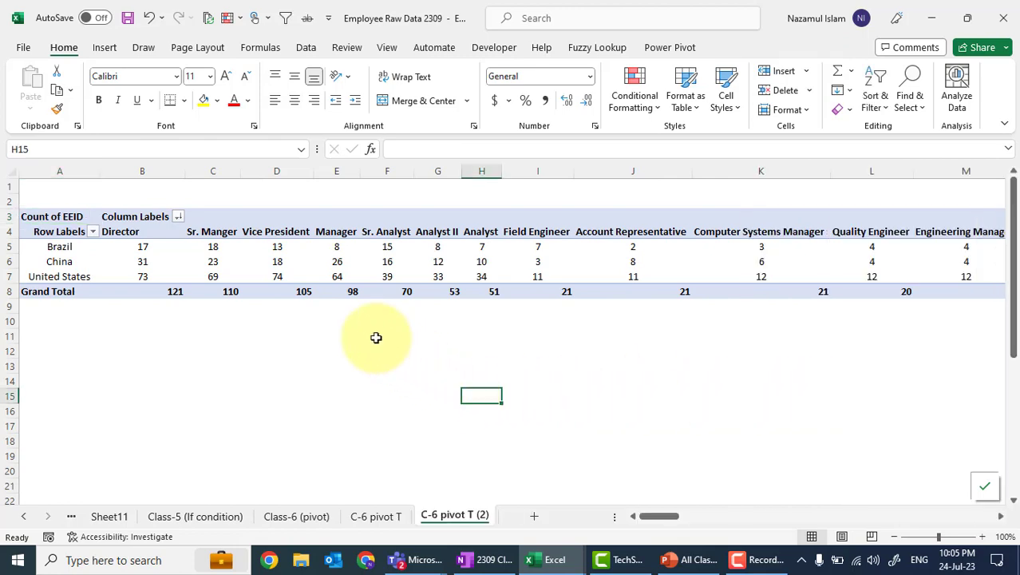
scroll(307, 296, "right", 4)
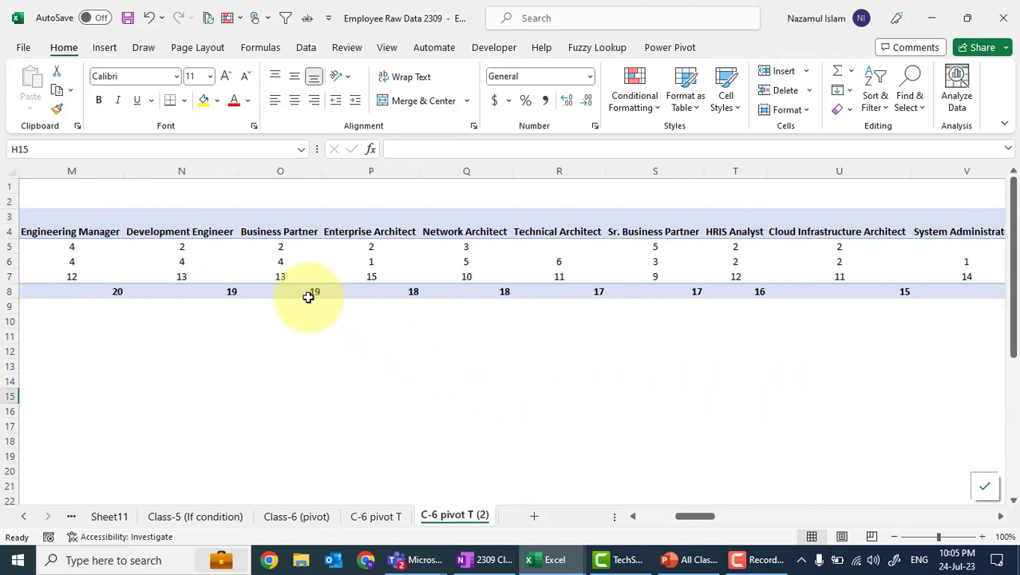
scroll(307, 296, "left", 4)
key("ctrl+z")
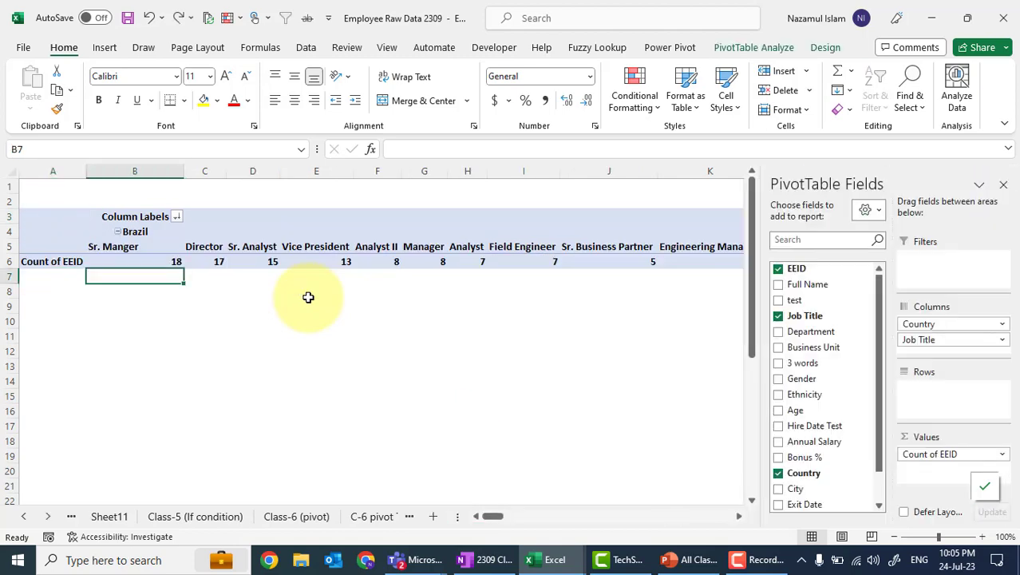
left_click(506, 262)
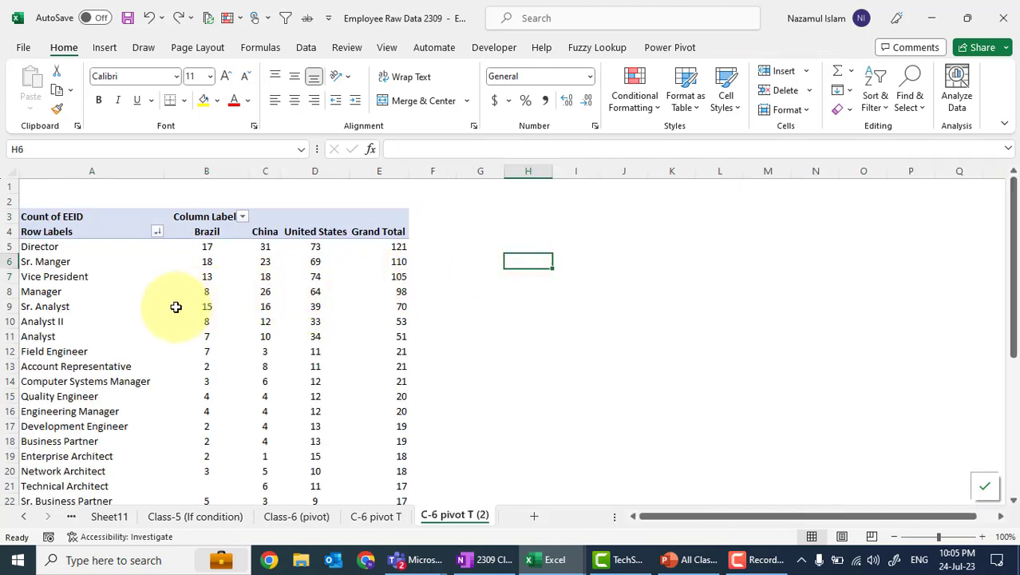
scroll(175, 303, "down", 7)
scroll(176, 306, "up", 7)
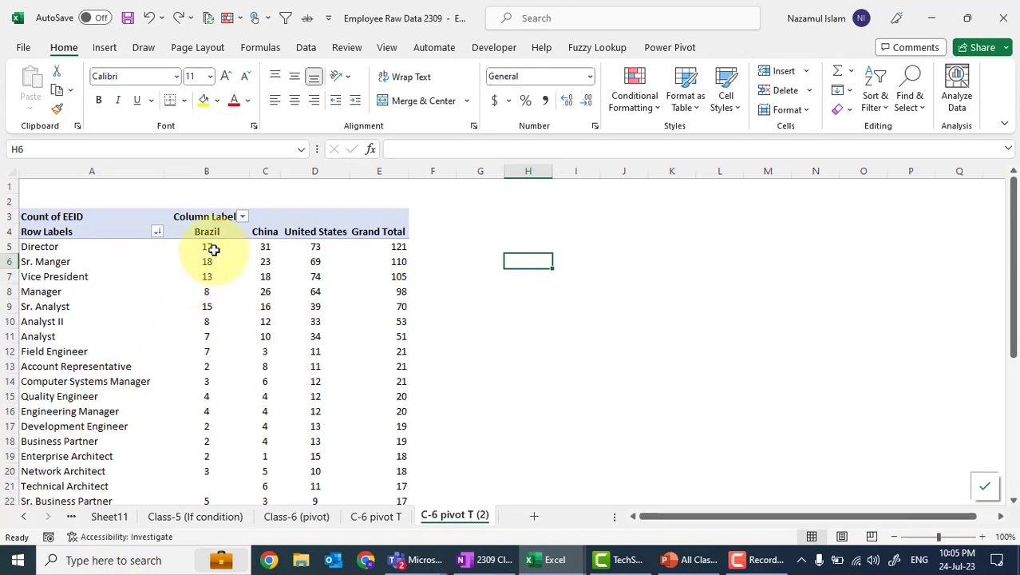
Step: Review Director's Brazil, China and United States counts and scroll through the pivot
mouse_move(311, 288)
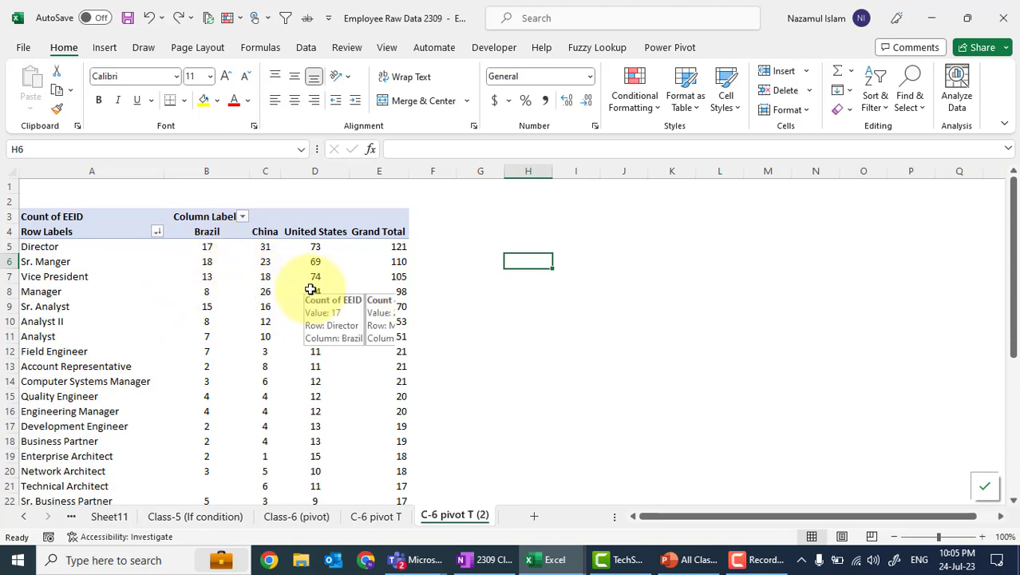
left_click(323, 245)
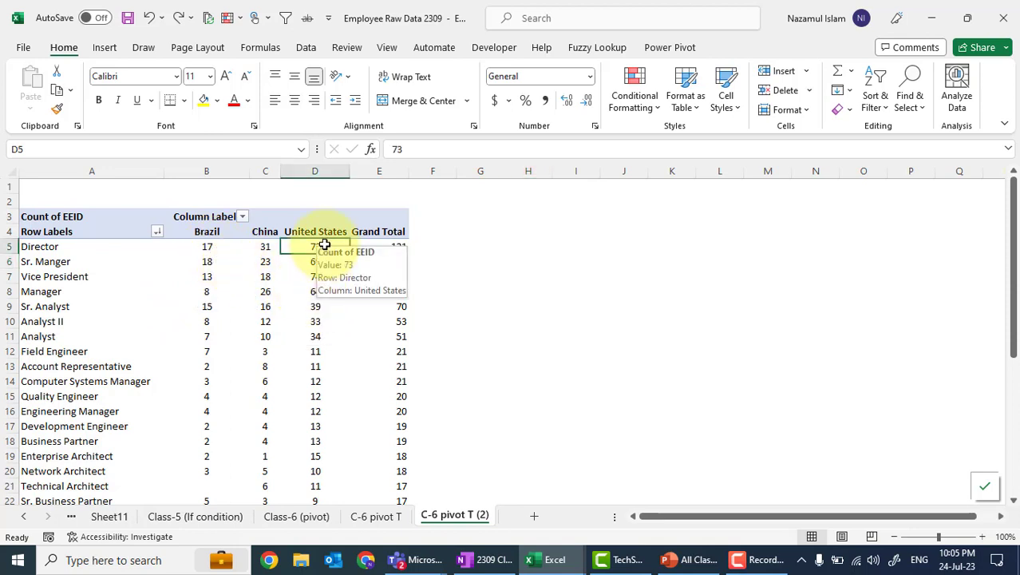
left_click(258, 249)
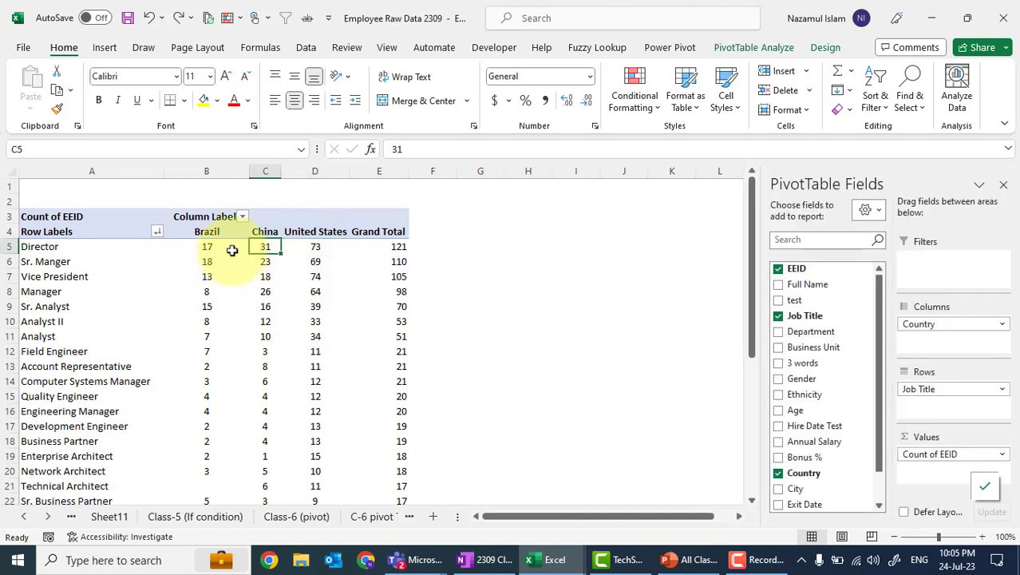
left_click(209, 248)
scroll(166, 399, "down", 8)
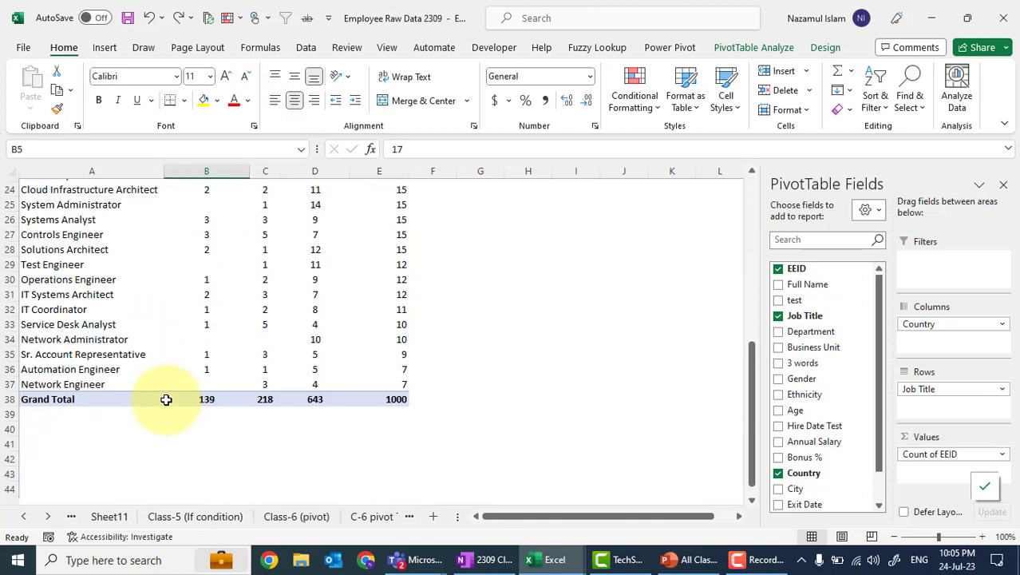
scroll(166, 399, "up", 1)
scroll(166, 399, "up", 6)
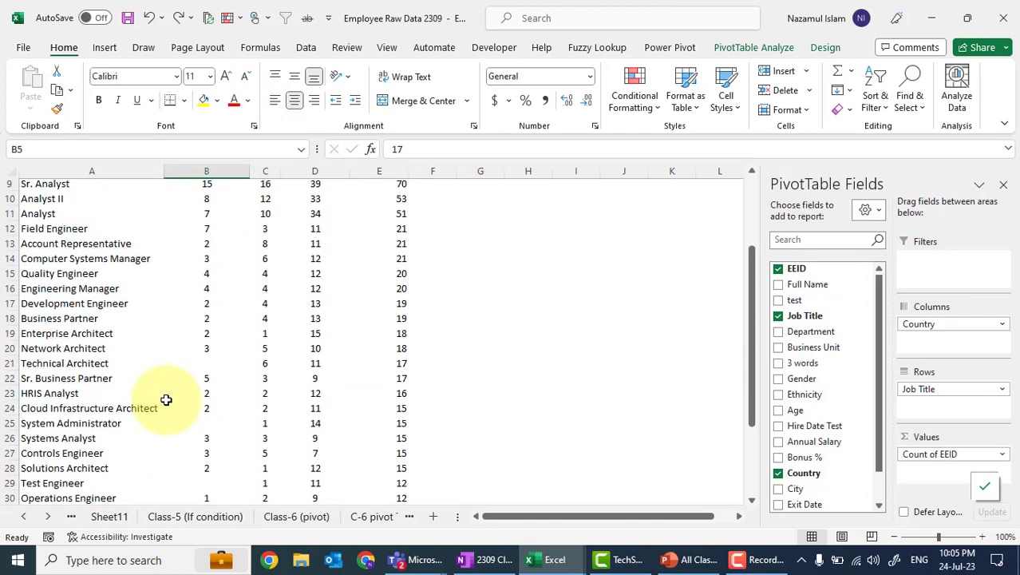
scroll(166, 399, "up", 1)
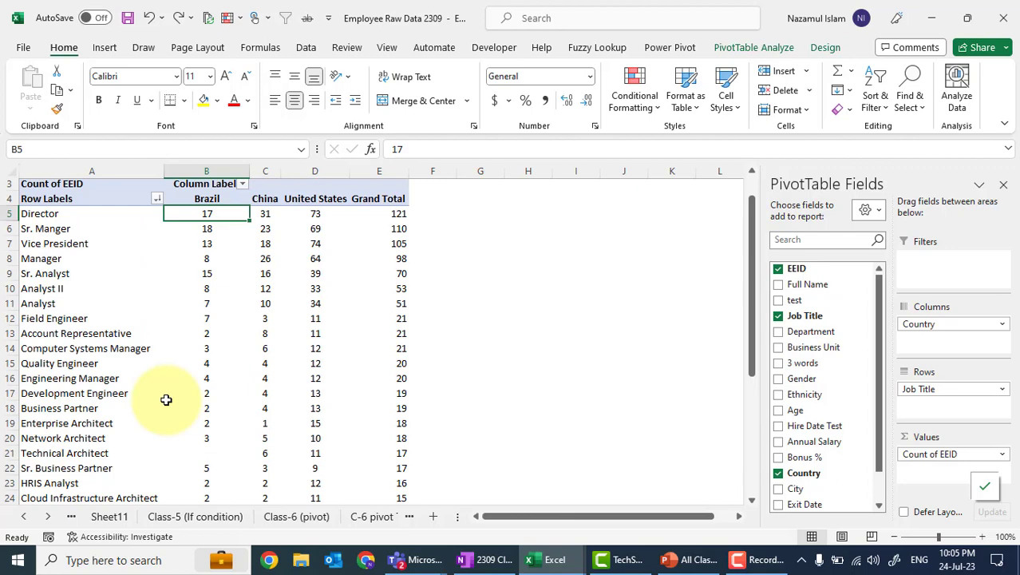
scroll(166, 399, "down", 2)
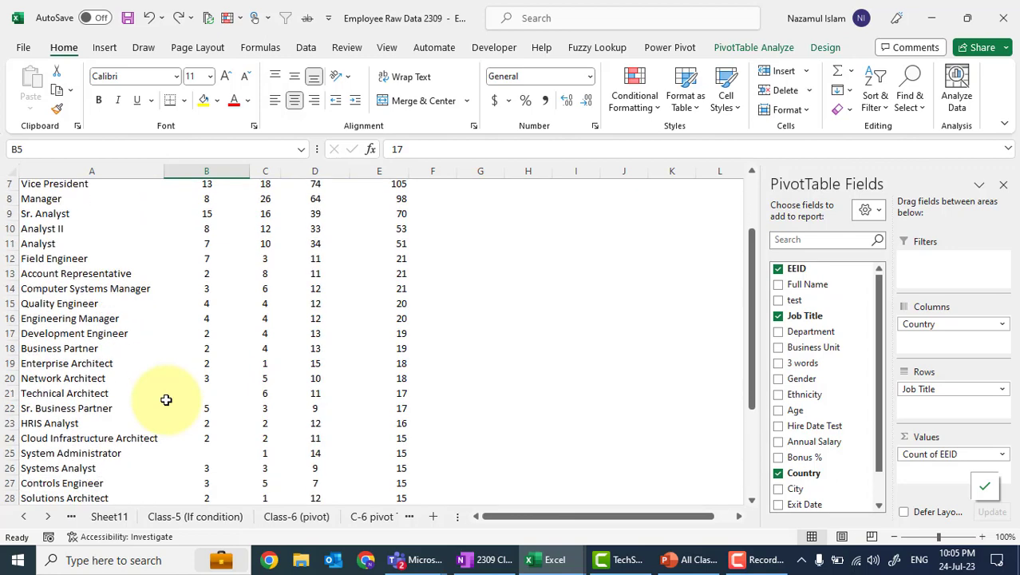
scroll(166, 399, "up", 2)
scroll(166, 399, "down", 8)
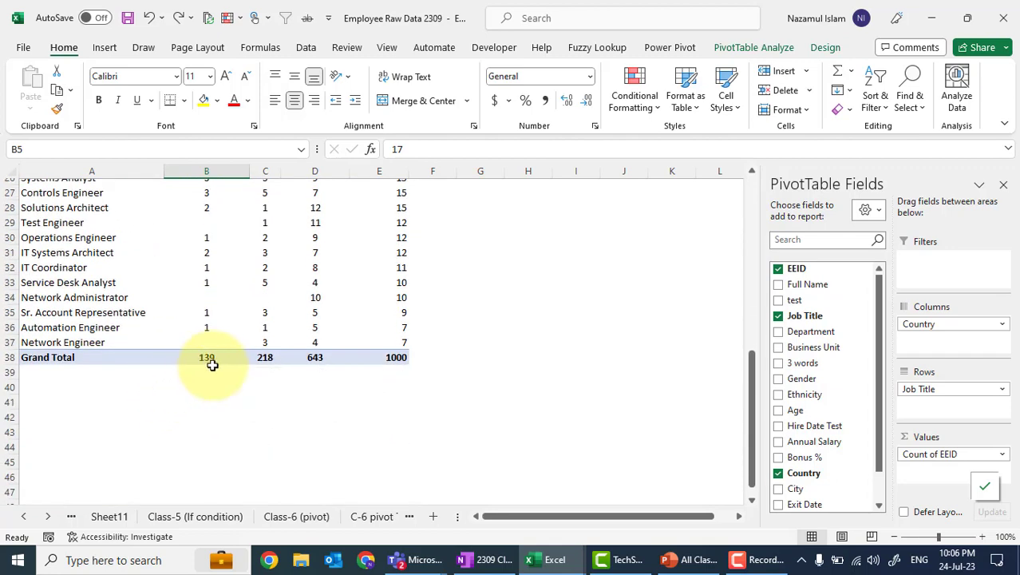
left_click(299, 380)
Step: Autofit column B to fit the Column Labels header
scroll(299, 381, "up", 6)
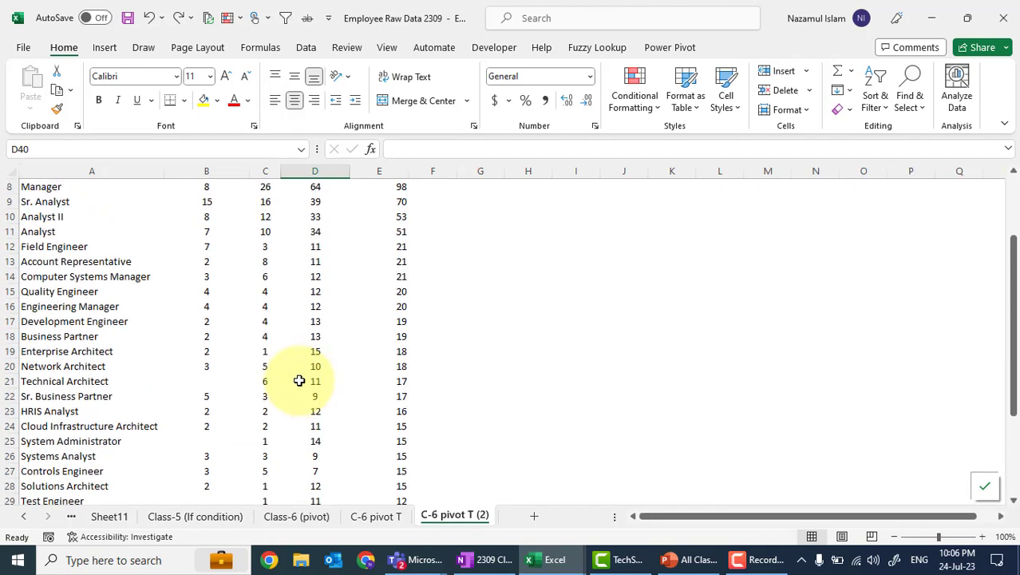
scroll(299, 380, "up", 3)
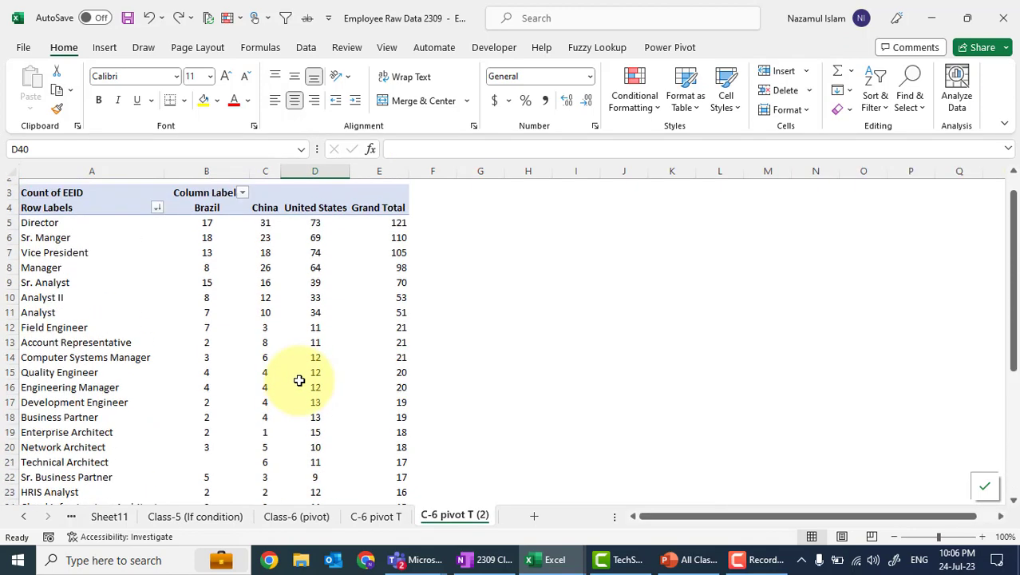
left_click(281, 172)
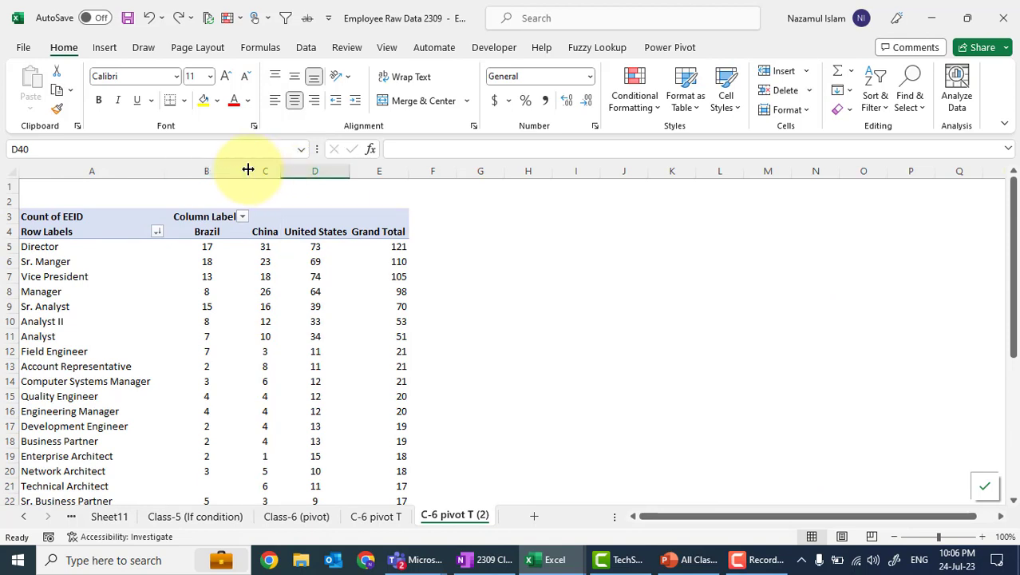
double_click(248, 170)
left_click(237, 293)
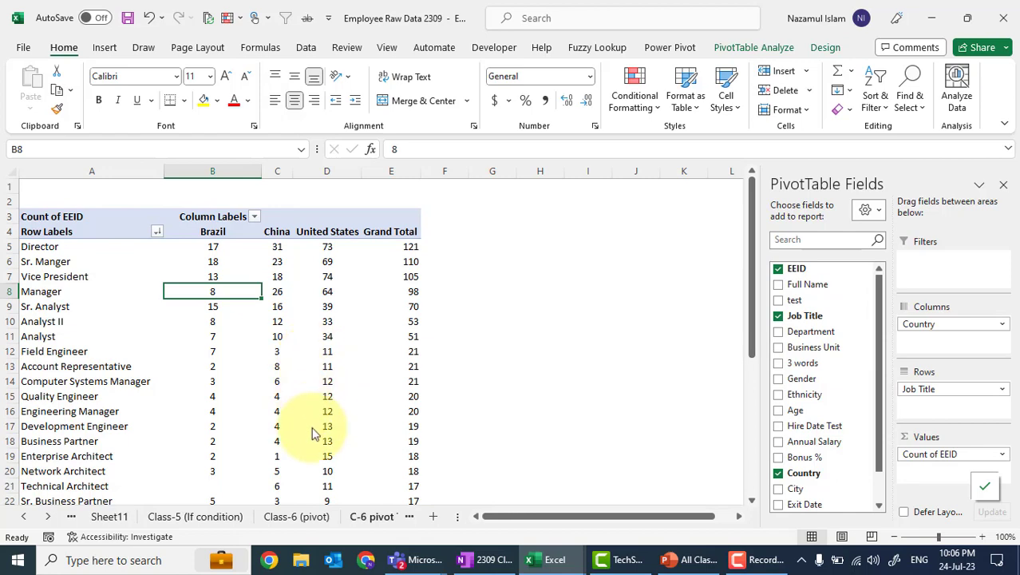
Step: On the Class-6 (pivot) data, filter Job Title to show only Director rows
left_click(309, 517)
left_click_drag(361, 496, 379, 483)
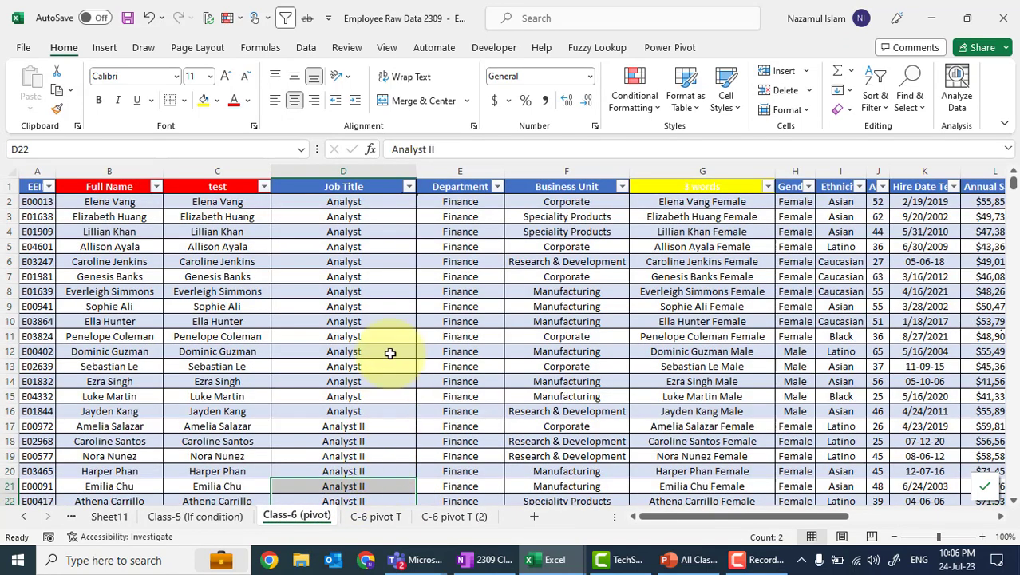
left_click(408, 188)
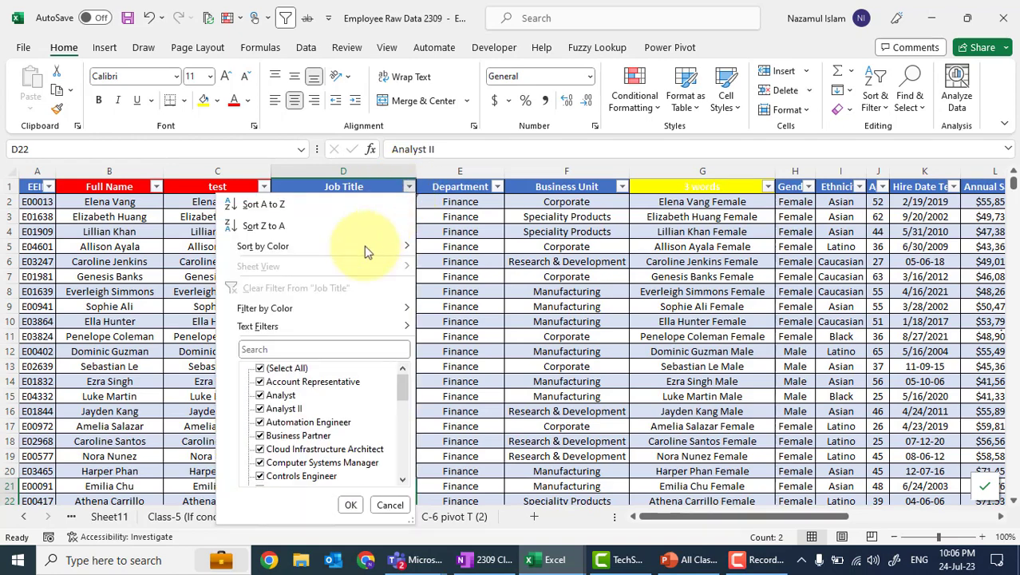
left_click(287, 370)
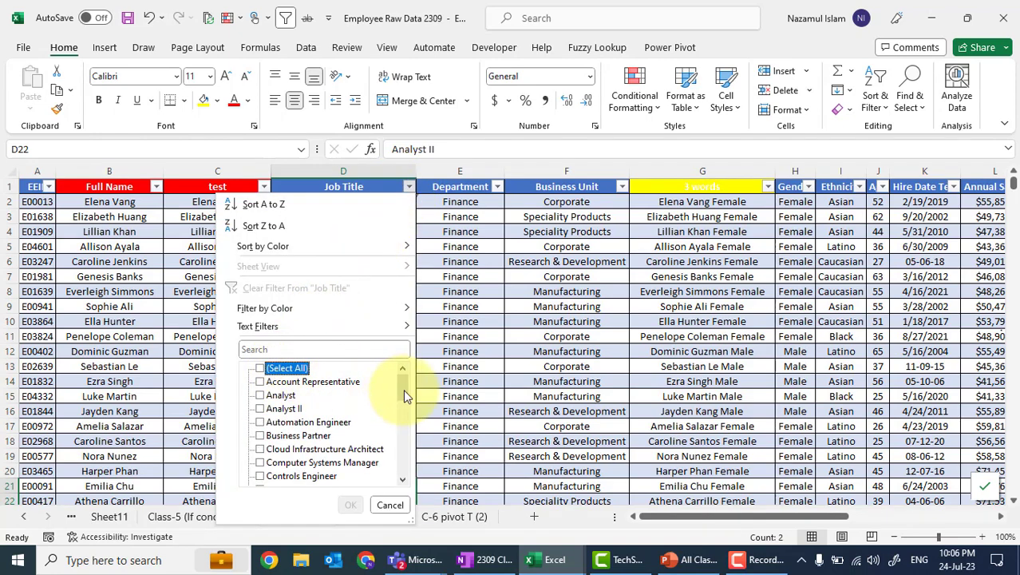
mouse_move(403, 388)
left_mouse_down()
mouse_move(401, 427)
mouse_move(399, 402)
left_mouse_up()
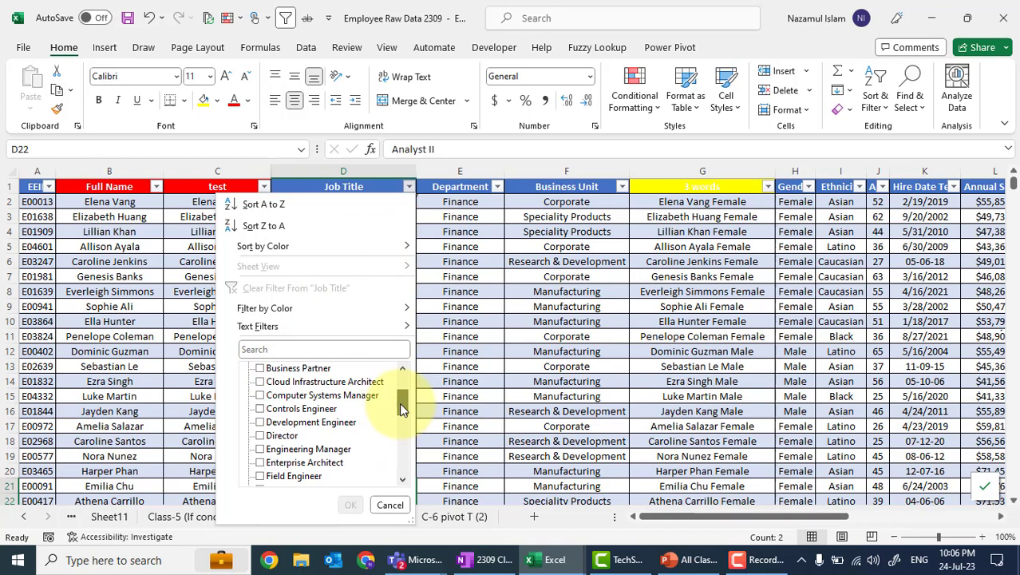
left_click(263, 436)
left_click(351, 504)
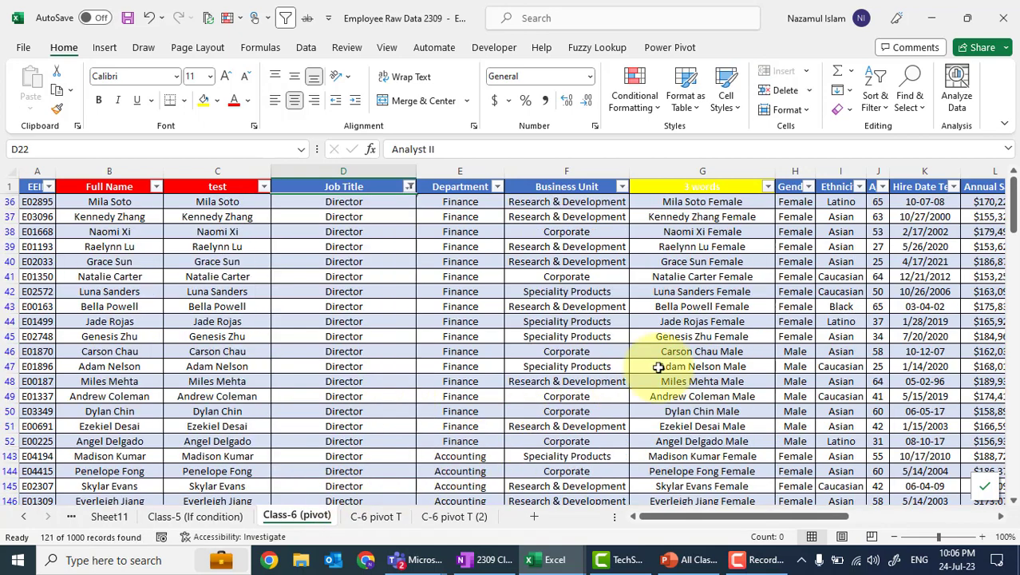
Step: Narrow the Country filter to Brazil only, leaving 17 of 1000 records
scroll(870, 274, "right", 4)
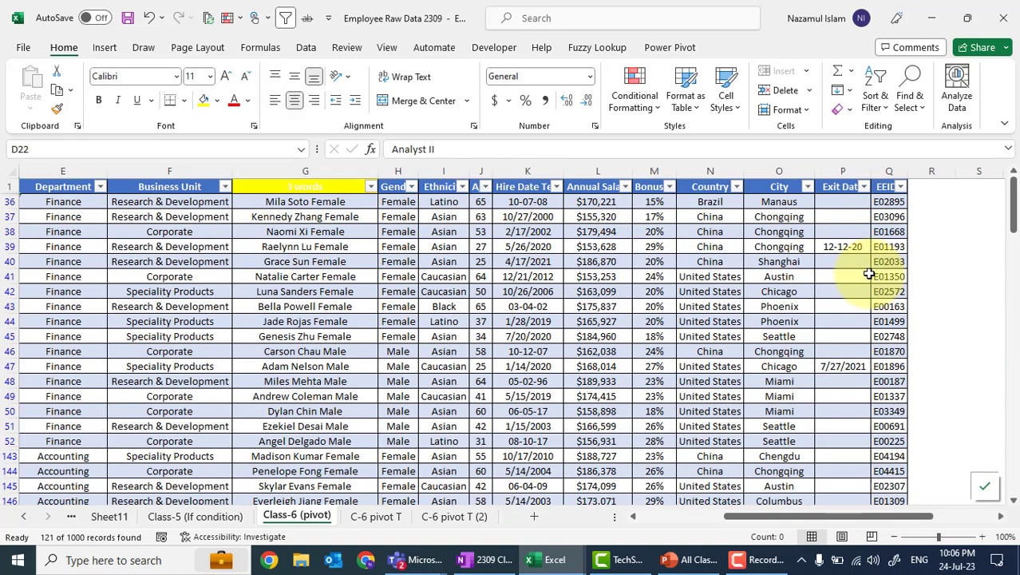
left_click(736, 186)
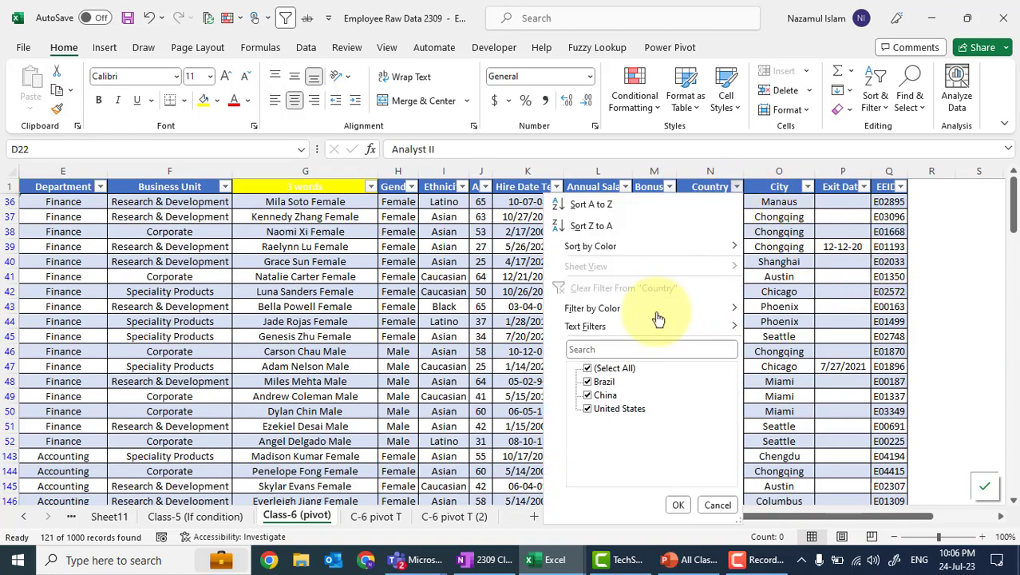
left_click(615, 369)
left_click(604, 395)
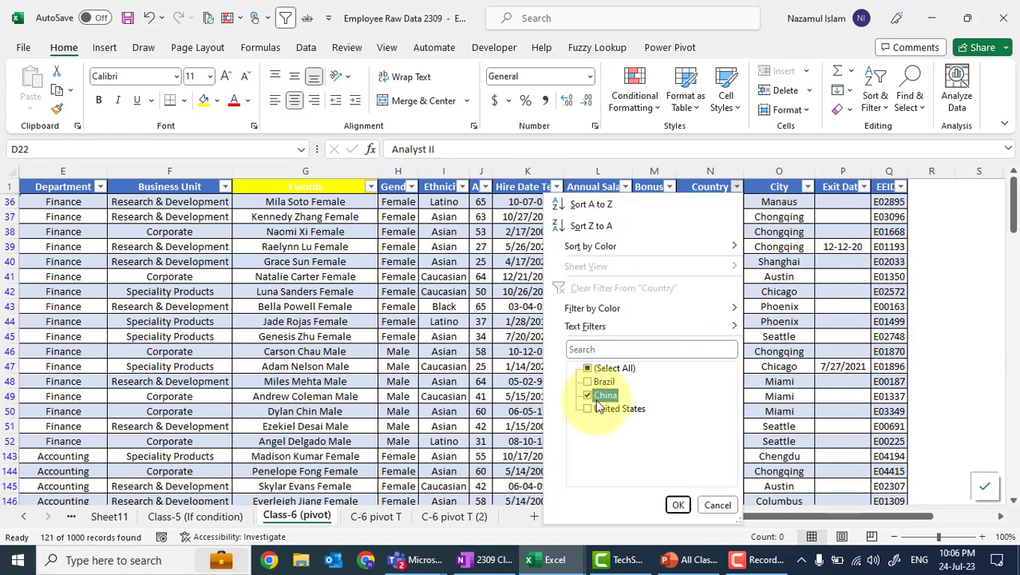
left_click(678, 504)
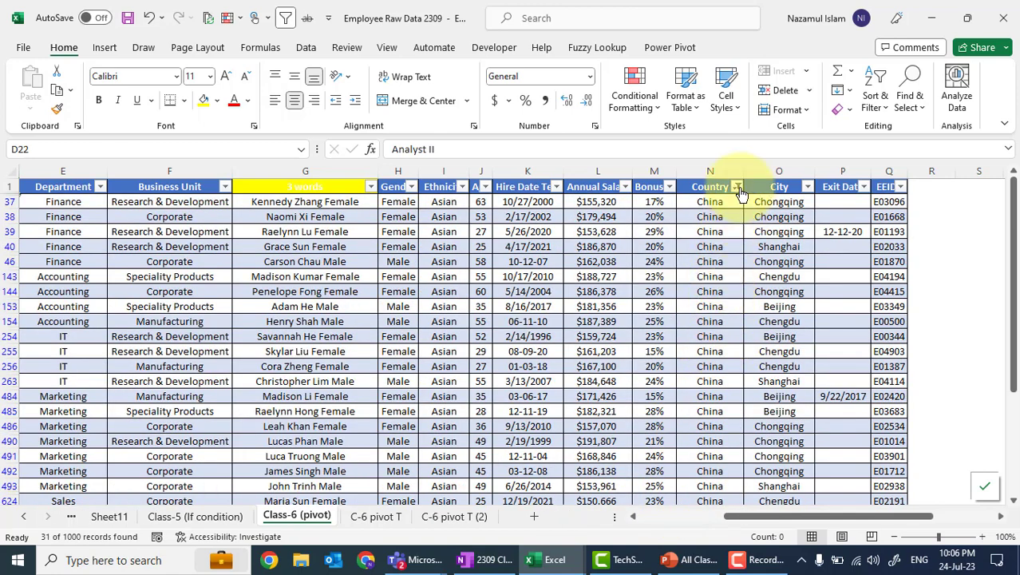
left_click(736, 187)
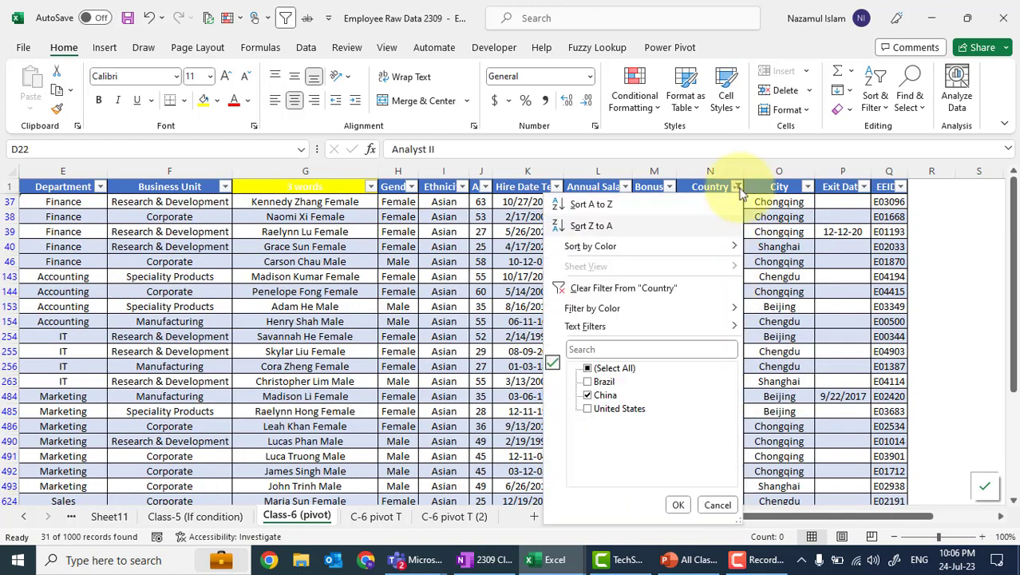
left_click(588, 382)
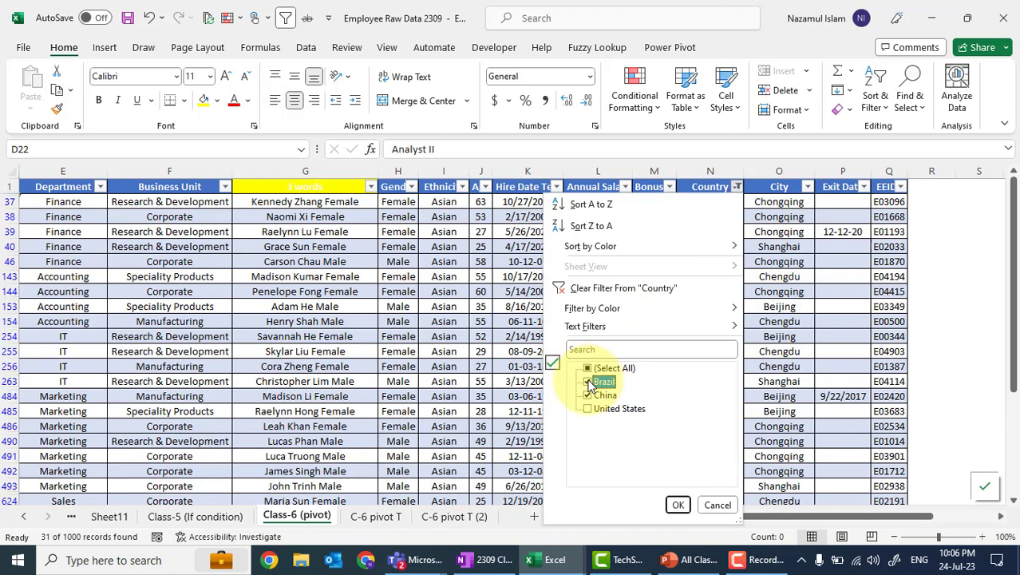
left_click(675, 504)
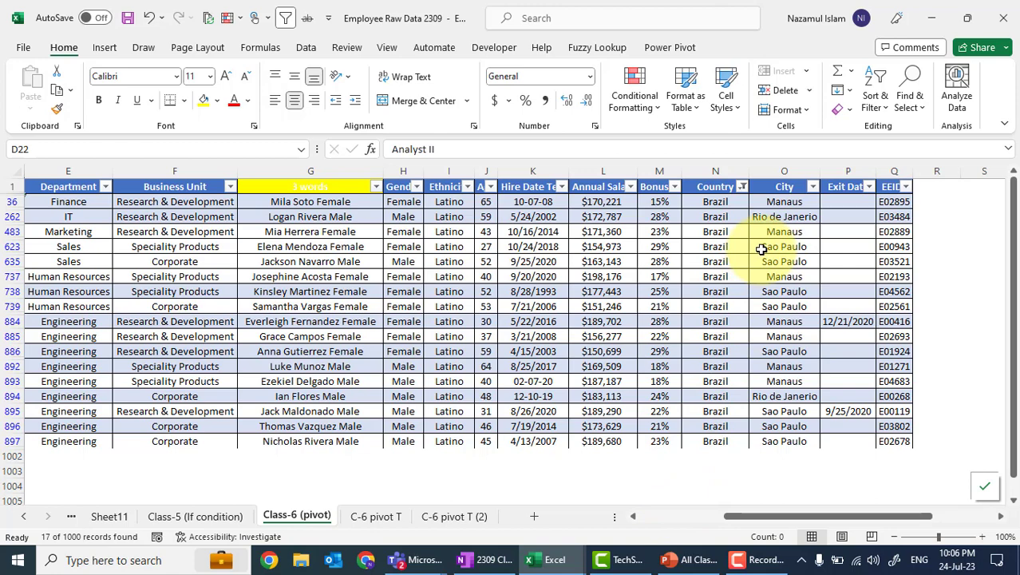
scroll(762, 249, "left", 3)
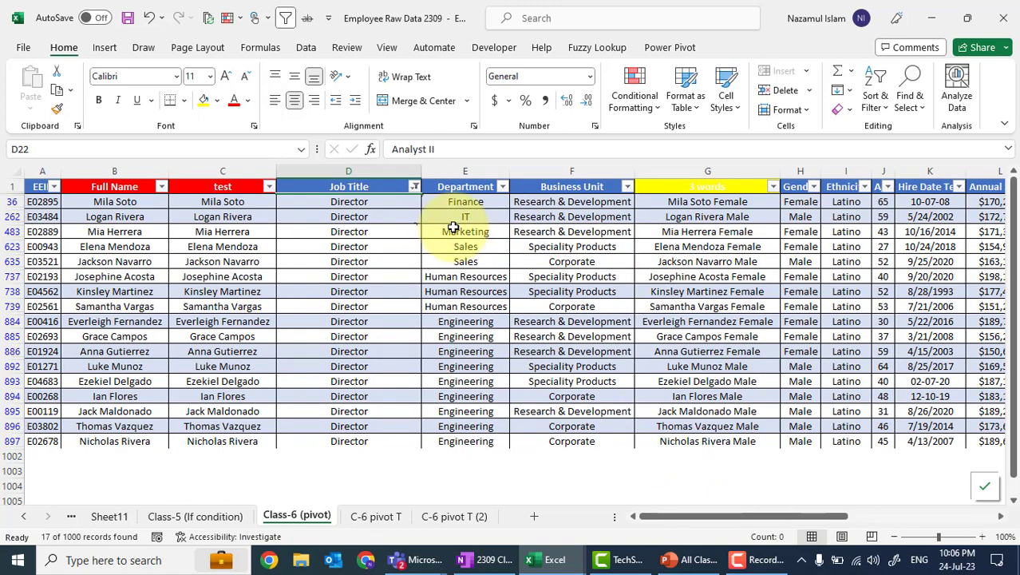
Step: On C-6 pivot T (2), replace Count of EEID with Sum of Annual Salary in Values
left_click(447, 515)
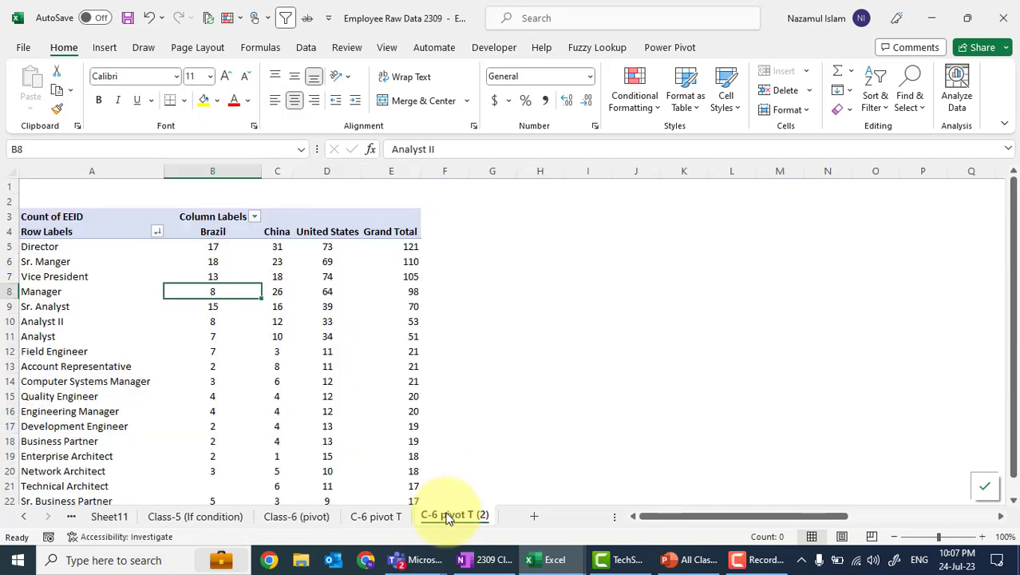
mouse_move(263, 388)
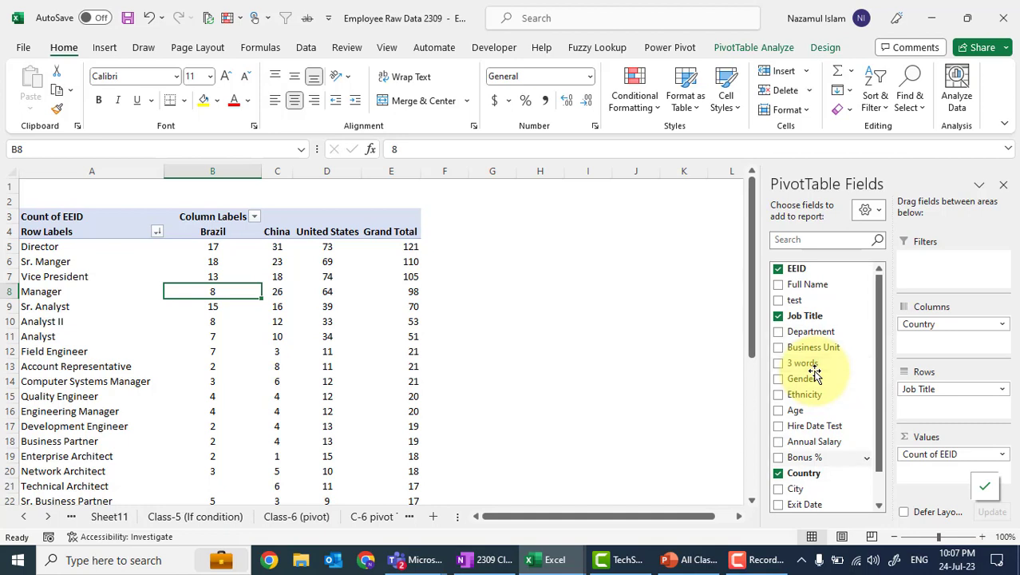
left_click(957, 456)
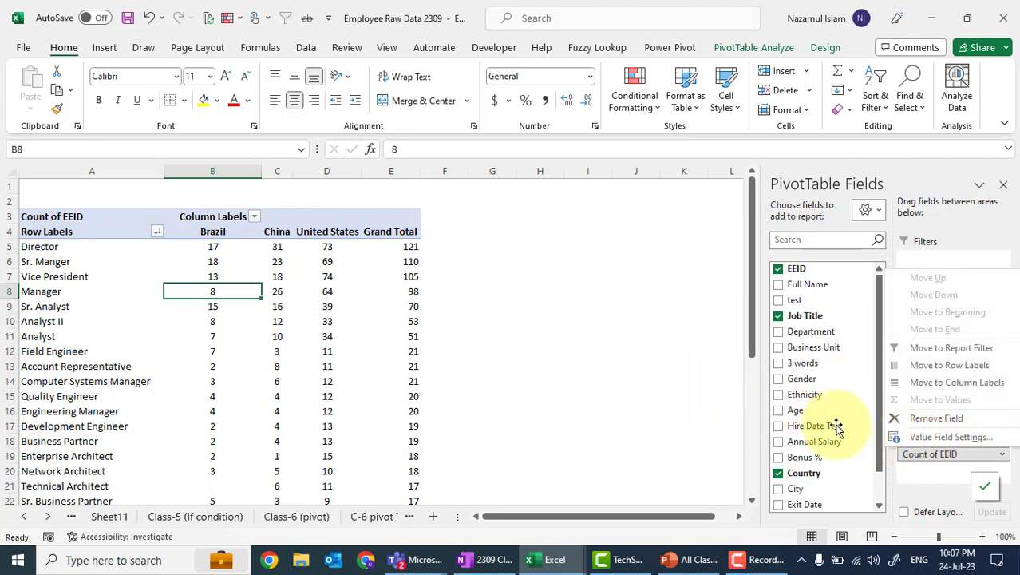
left_click(928, 463)
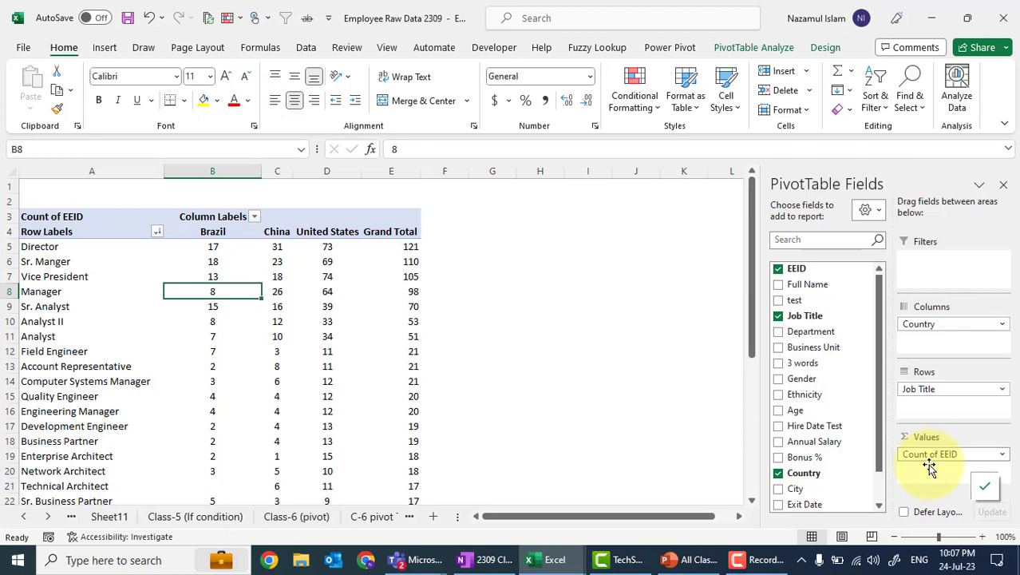
left_click_drag(930, 467, 782, 276)
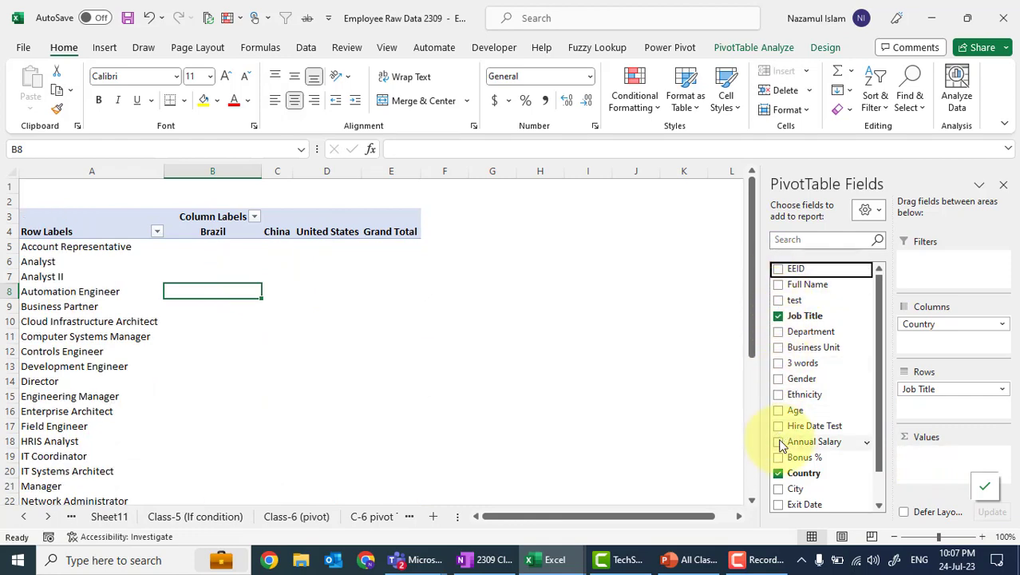
left_click_drag(782, 445, 928, 464)
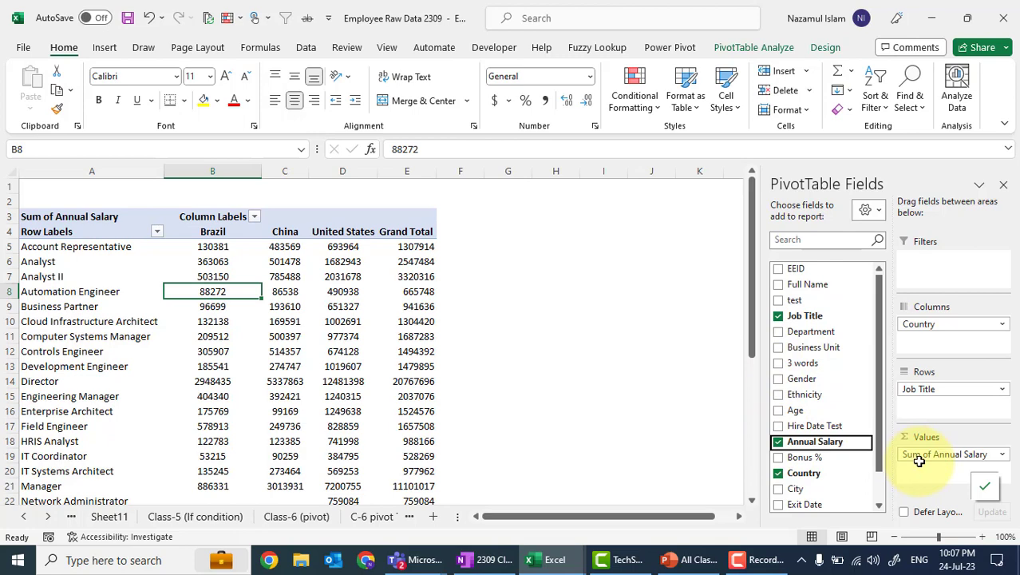
left_click(949, 453)
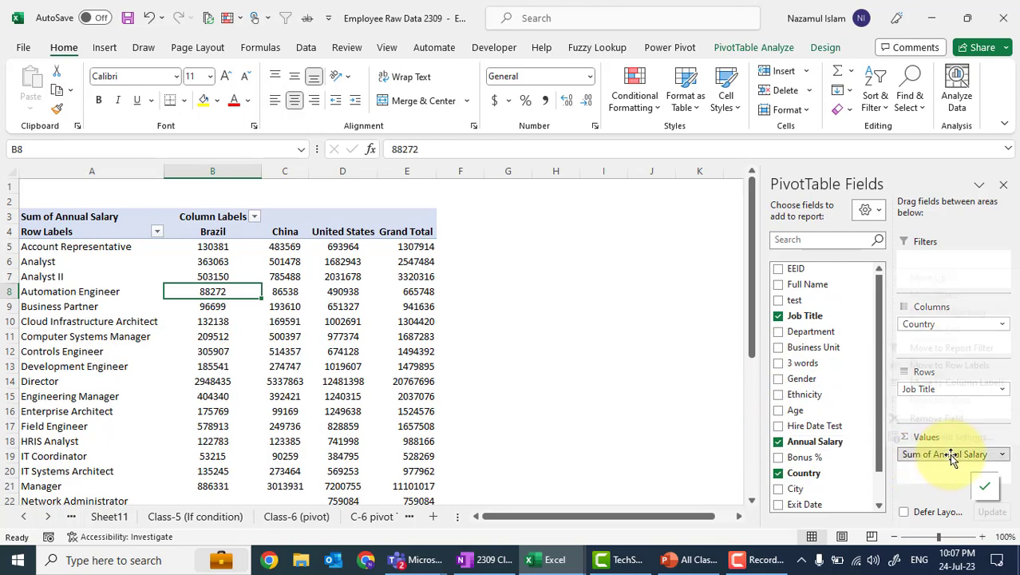
Step: Change the Annual Salary value field's summary calculation to Count
left_click(936, 438)
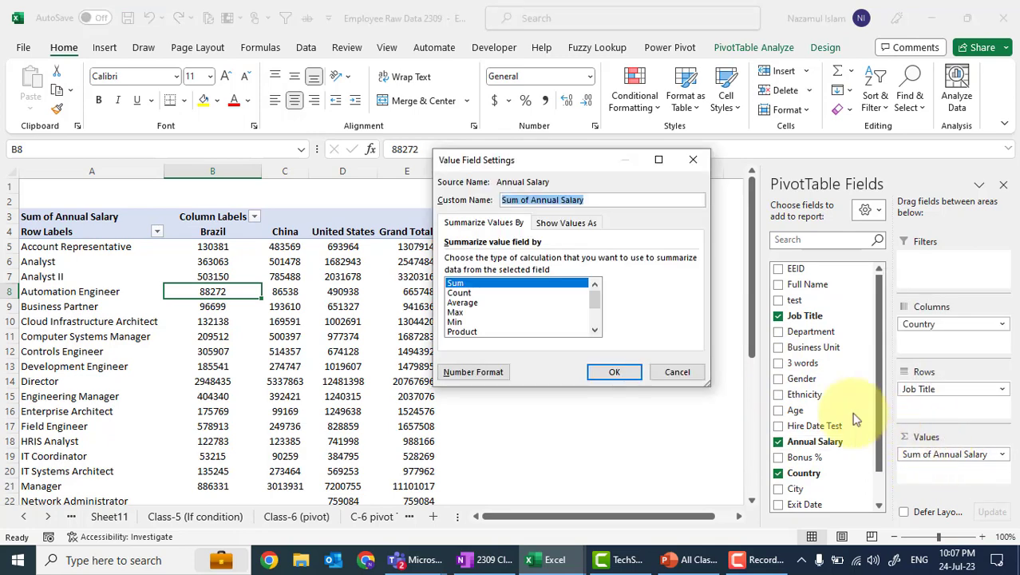
left_click(461, 292)
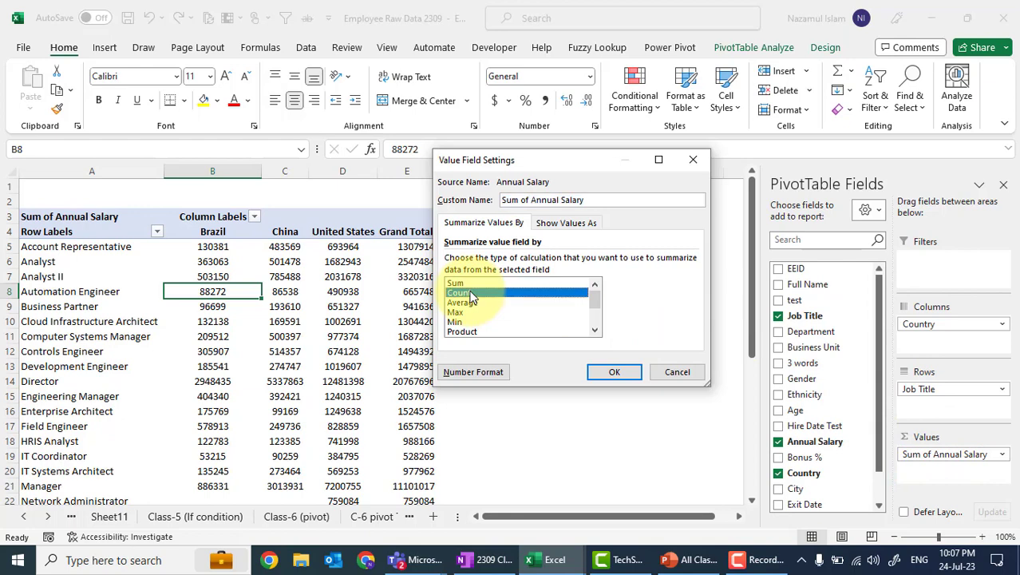
left_click(614, 375)
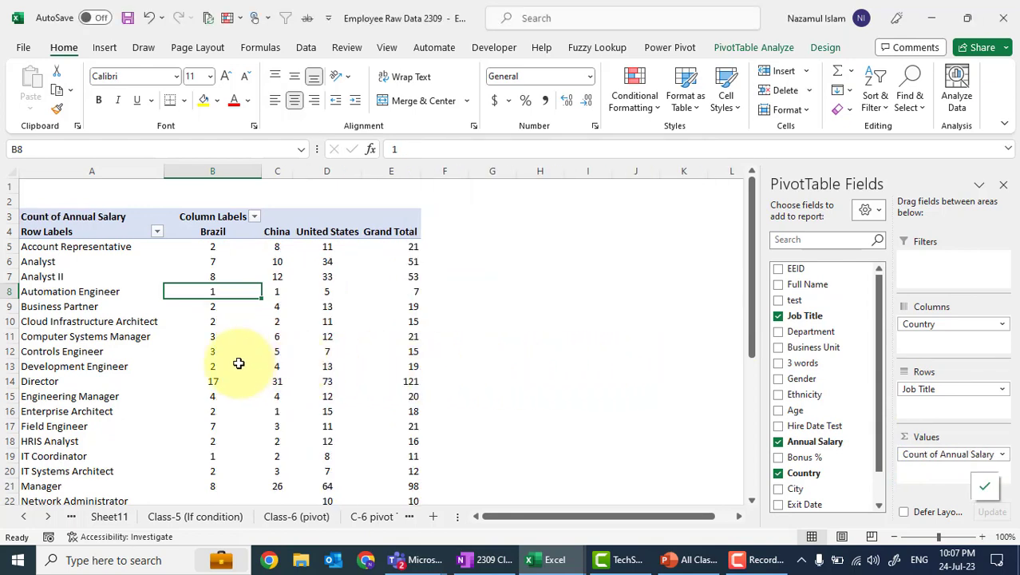
Step: Sort job titles by Grand Total largest to smallest, led by Director at 121
scroll(239, 363, "down", 7)
scroll(238, 363, "up", 7)
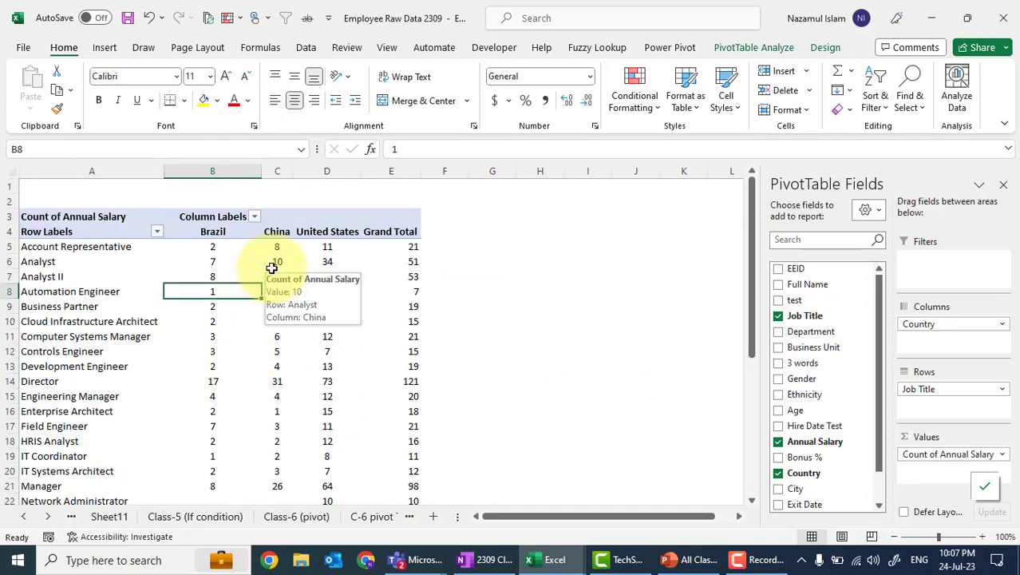
left_click(405, 249)
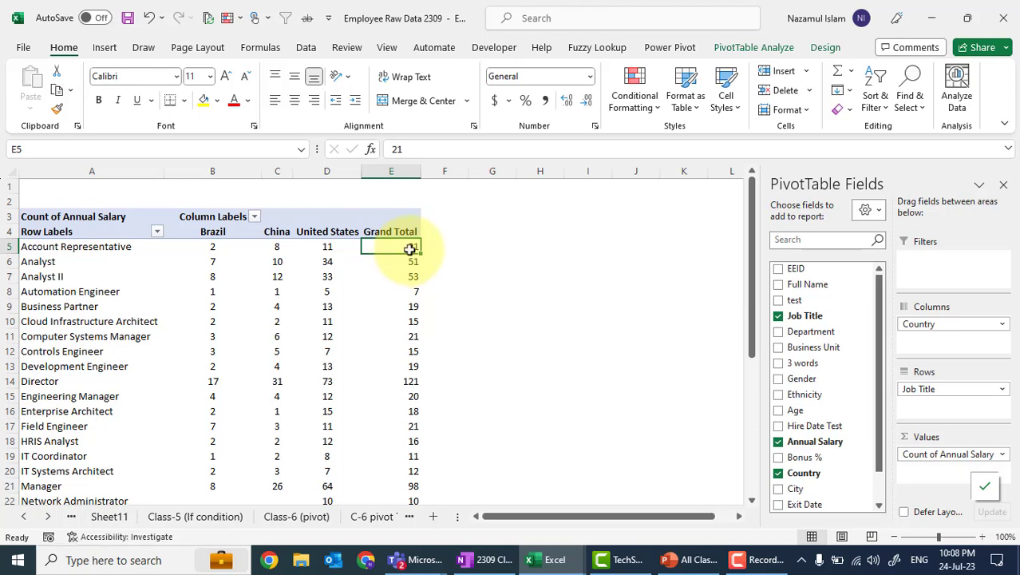
right_click(409, 248)
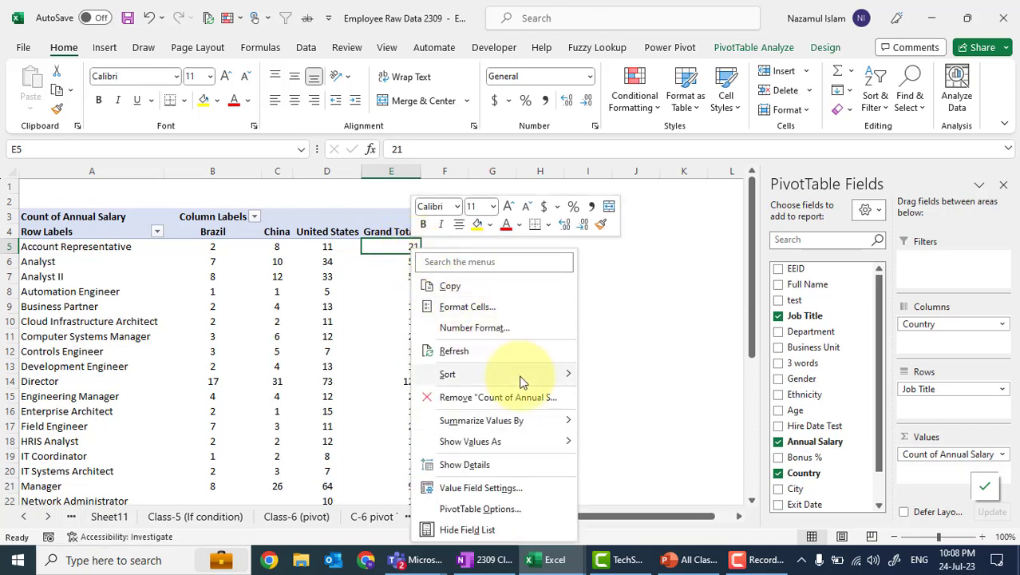
mouse_move(520, 381)
left_click(635, 397)
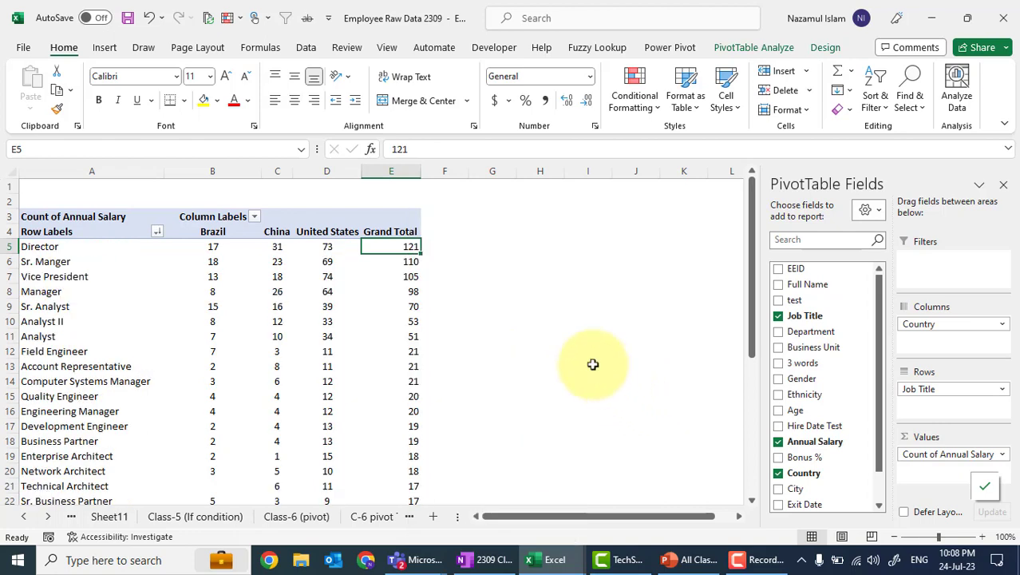
left_click(491, 282)
left_click(323, 258)
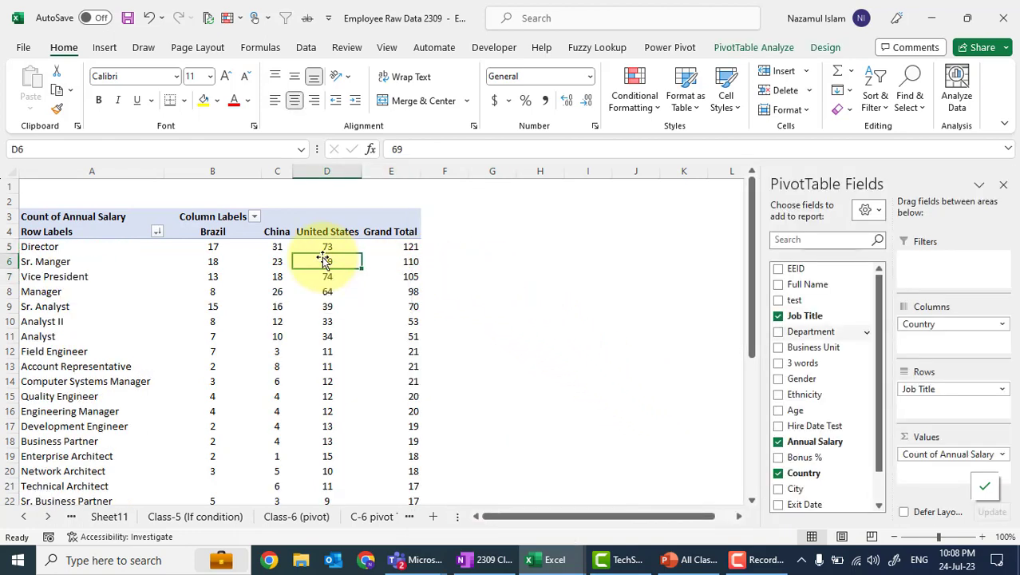
Step: Add Sum of Annual Salary beside the count and look through Brazil's salary totals
left_click_drag(808, 444, 931, 471)
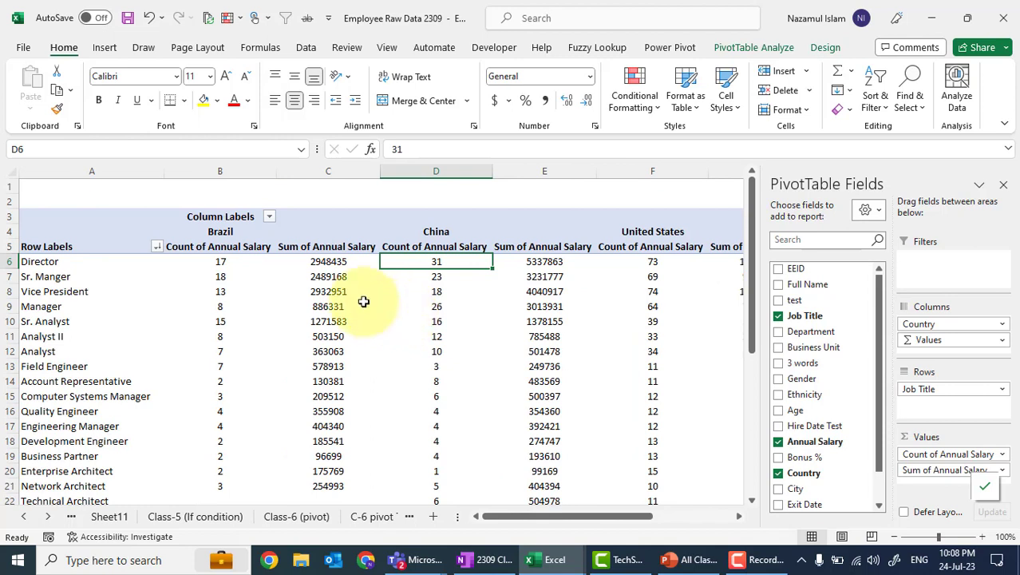
left_click(222, 259)
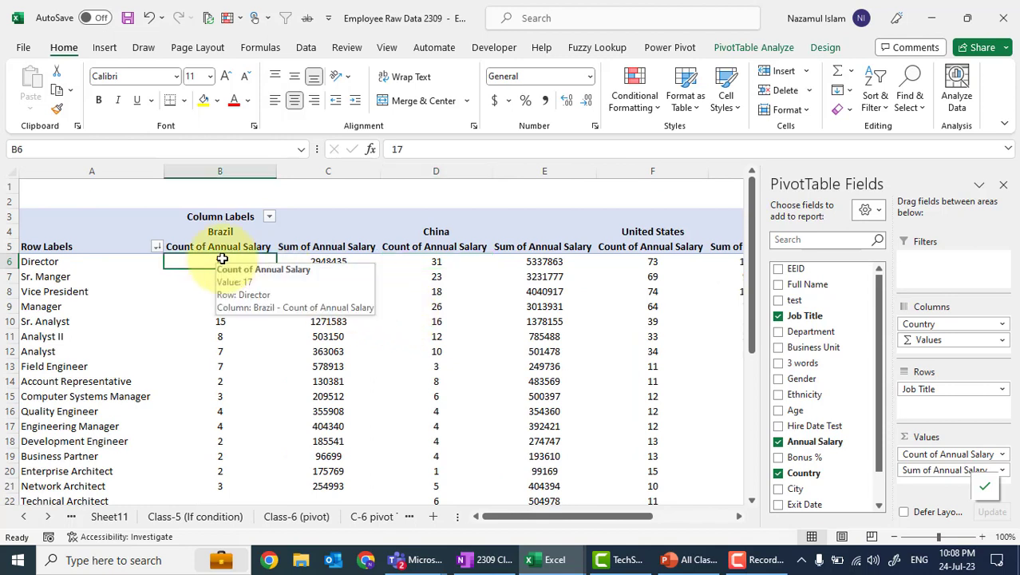
left_click(339, 248)
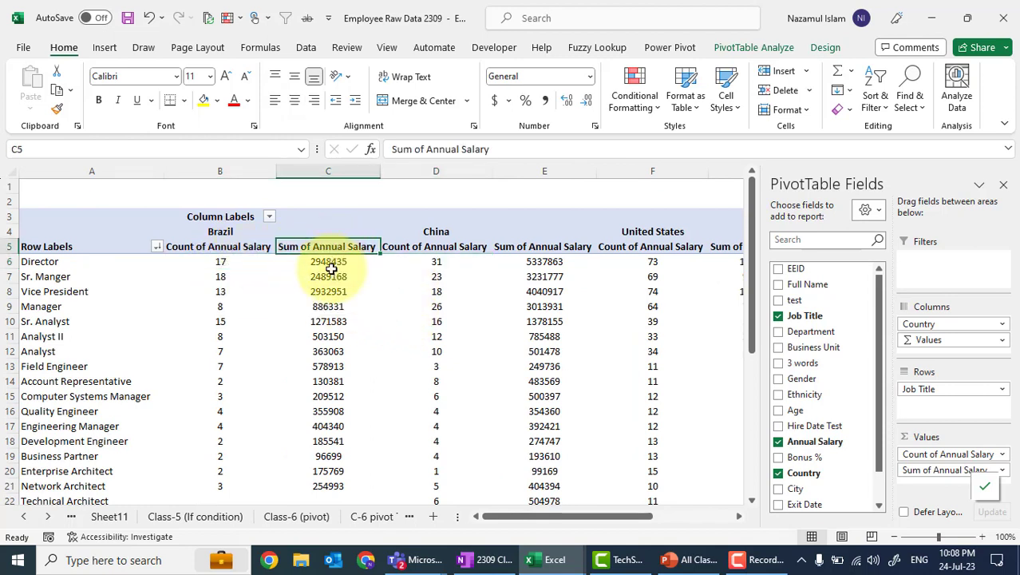
mouse_move(331, 269)
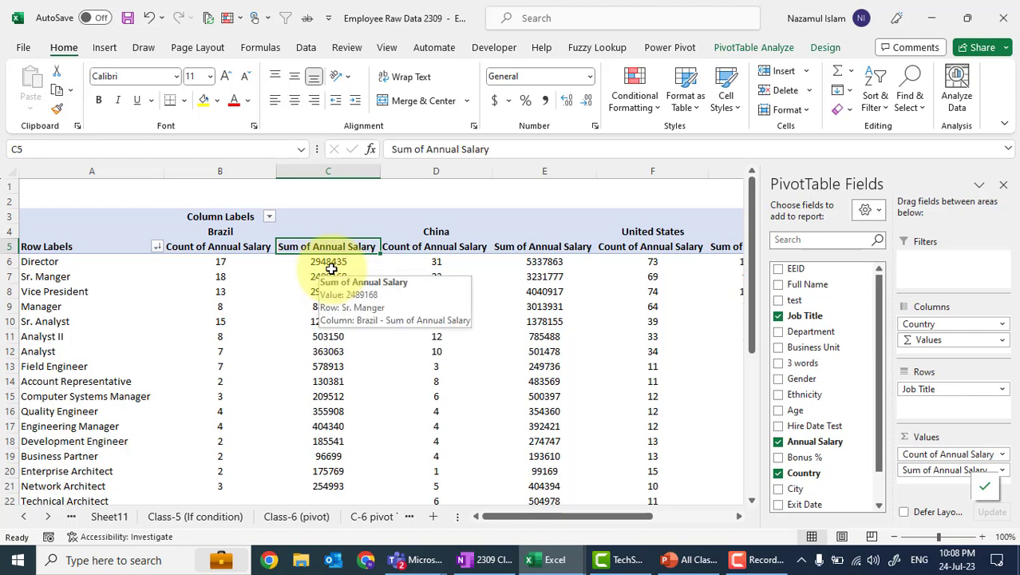
key("Down")
key("Down")
key("Down")
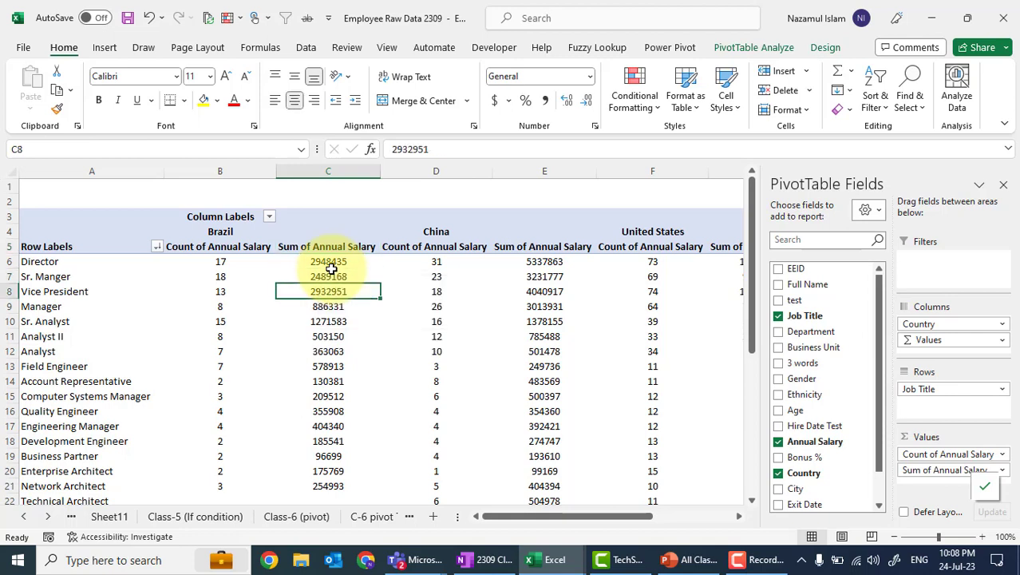
key("Down")
key("Down")
key("Down")
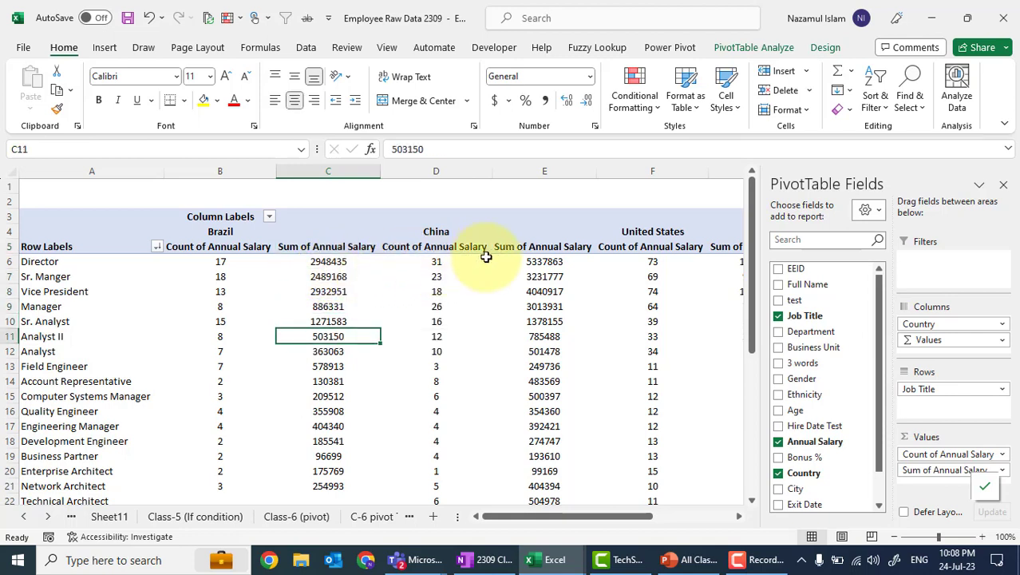
scroll(486, 257, "right", 3)
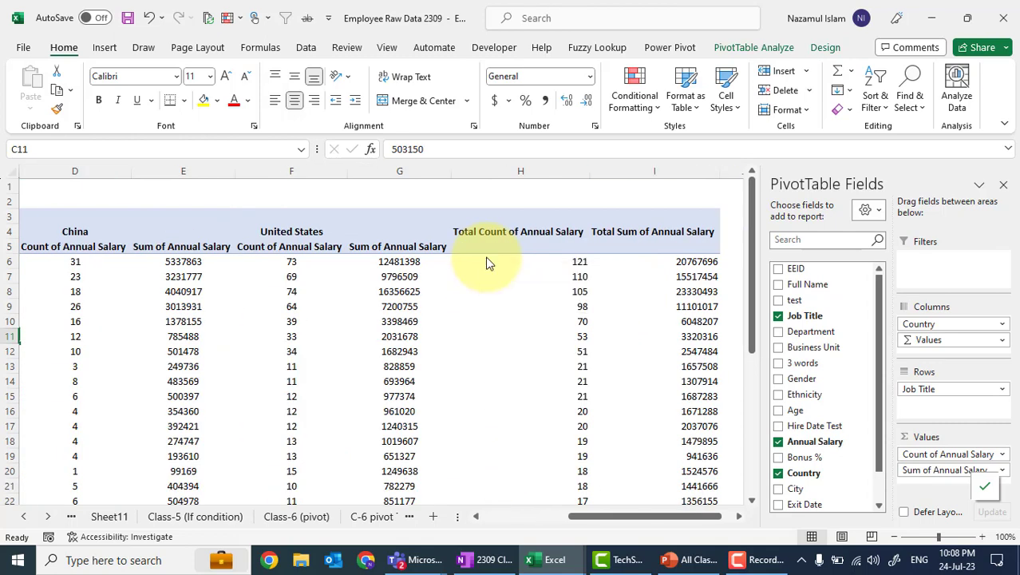
Step: Format the United States Director salary total as 12,481,398 with comma style and no decimals
left_click(406, 264)
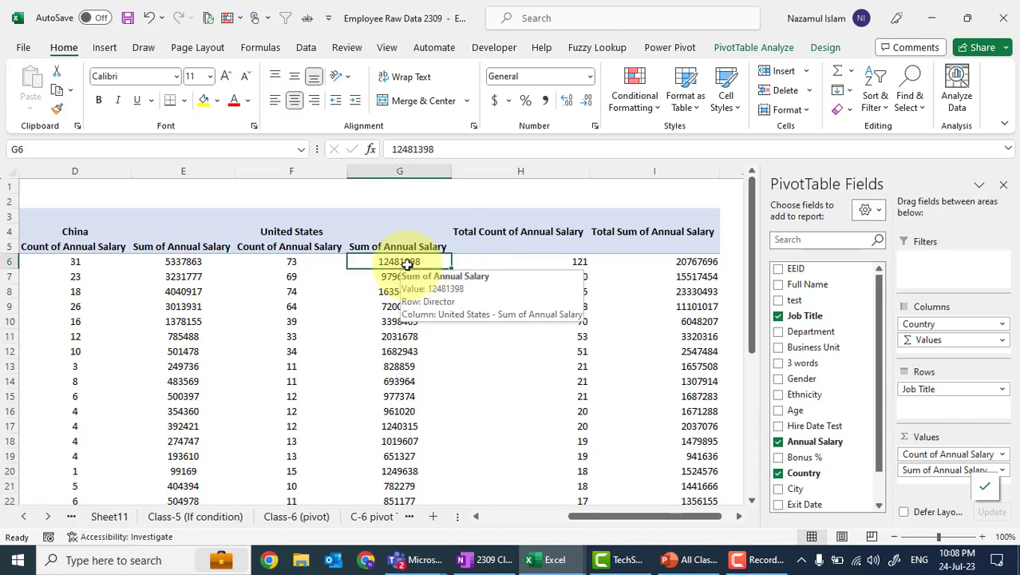
left_click(542, 104)
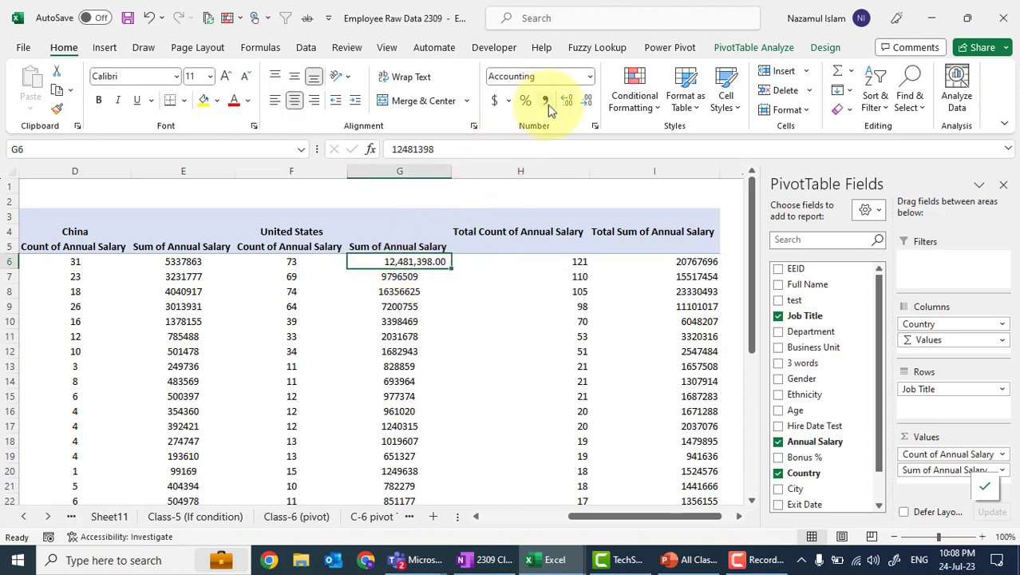
left_click(587, 104)
left_click(587, 103)
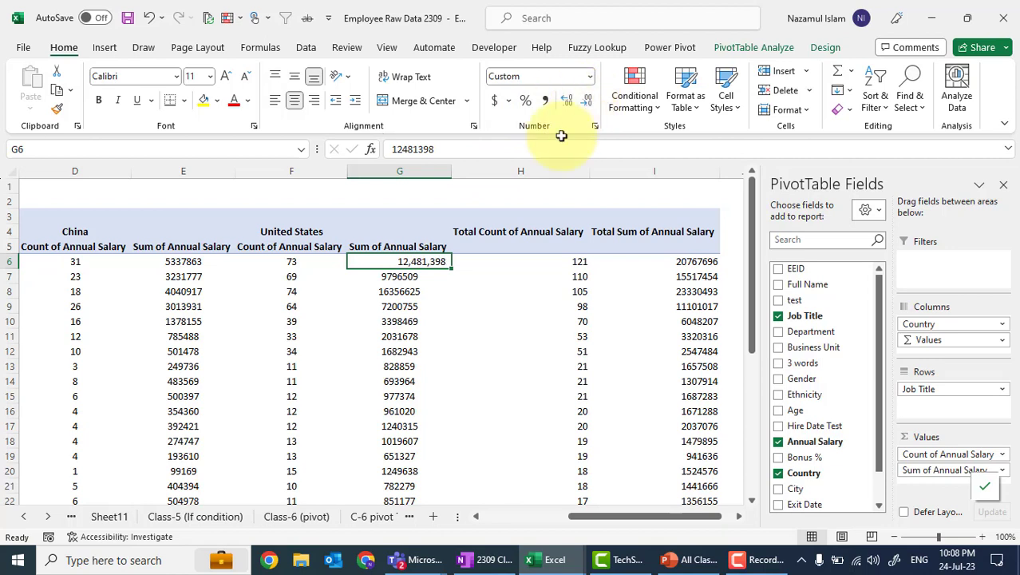
left_click(415, 353)
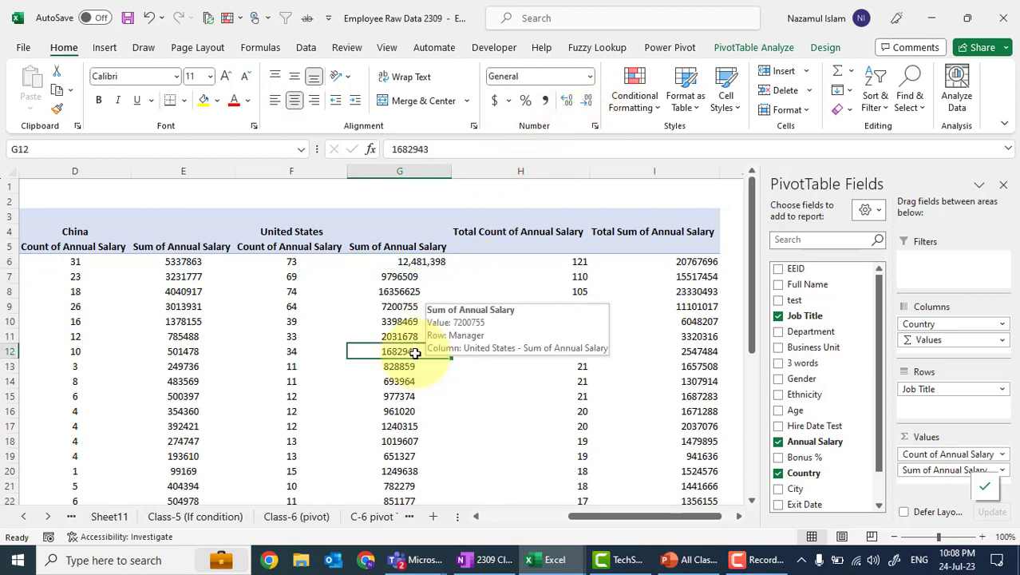
Step: Remove Count of Annual Salary from the pivot's values
left_click(963, 455)
left_click(956, 418)
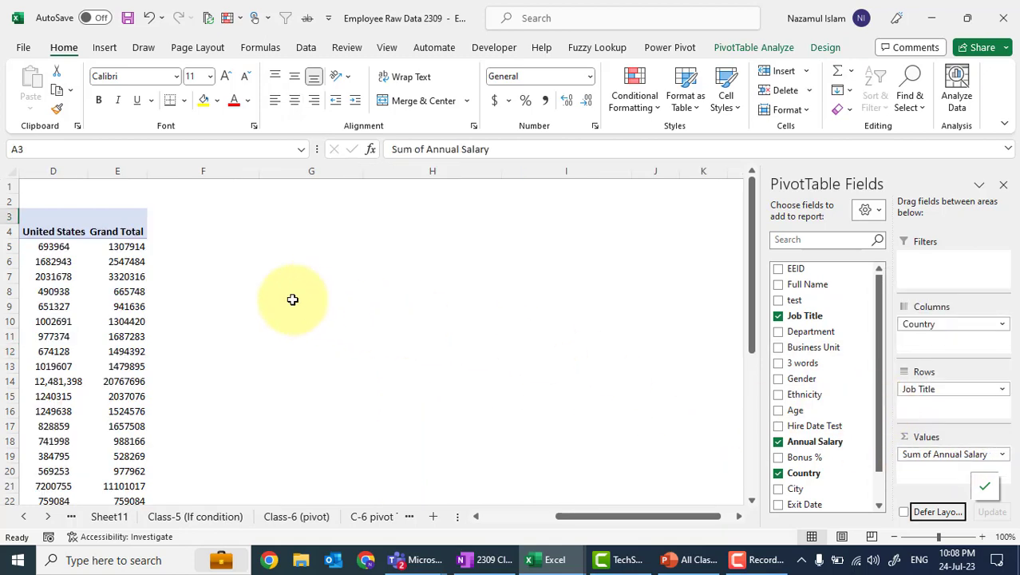
left_click(292, 299)
Step: Select every salary sum from the Brazil column through the Grand Total column
key("ctrl+Up")
scroll(702, 328, "left", 3)
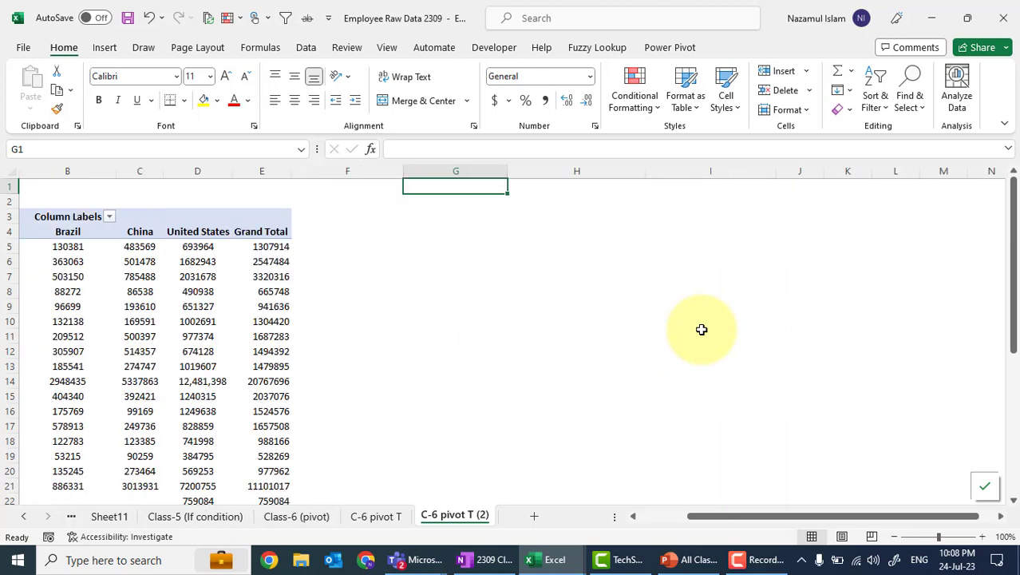
left_click_drag(213, 248, 417, 455)
scroll(417, 456, "up", 6)
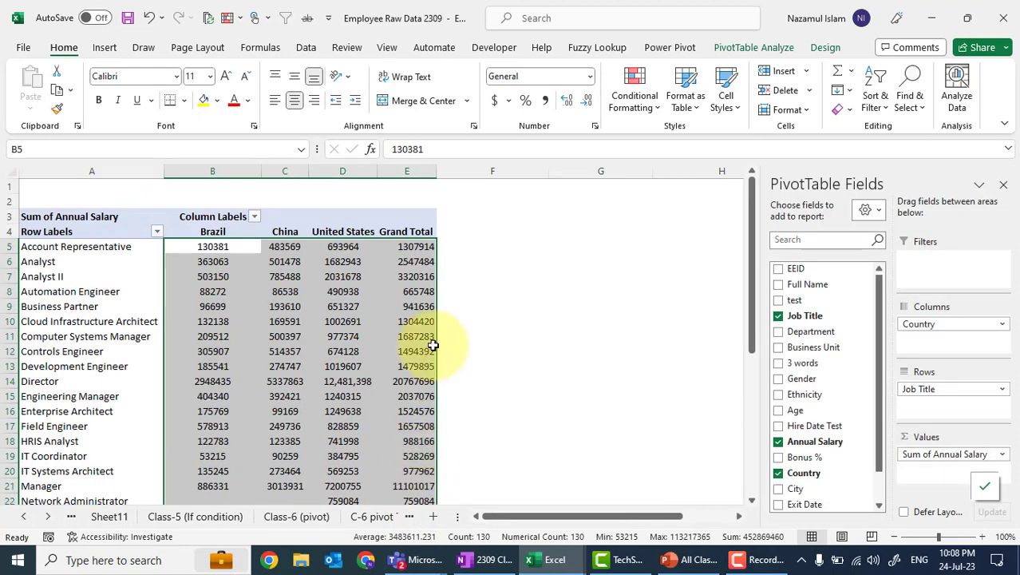
mouse_move(432, 344)
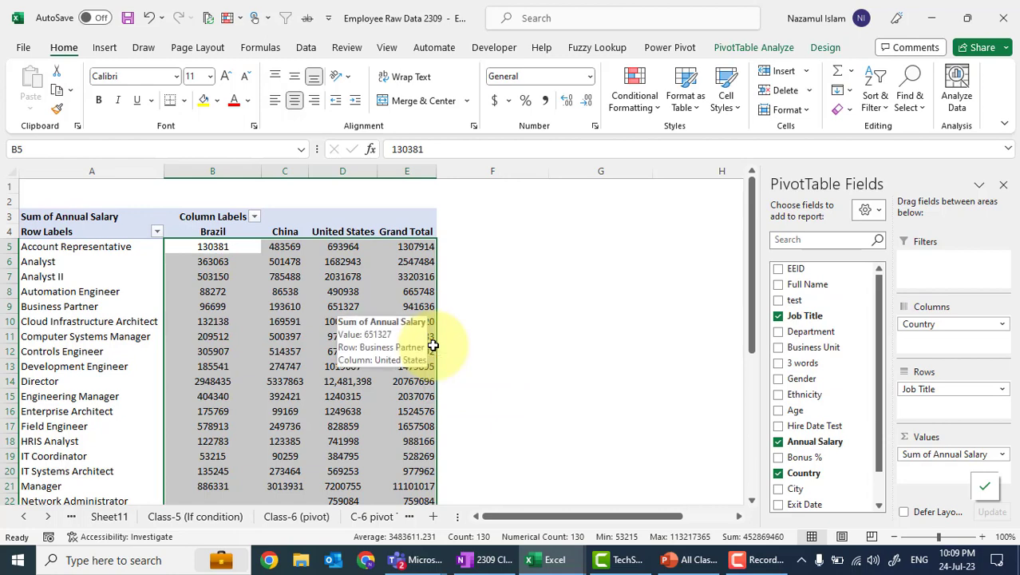
Step: Apply the custom number format #.00,, to the salary sums so they display in millions
left_click(596, 128)
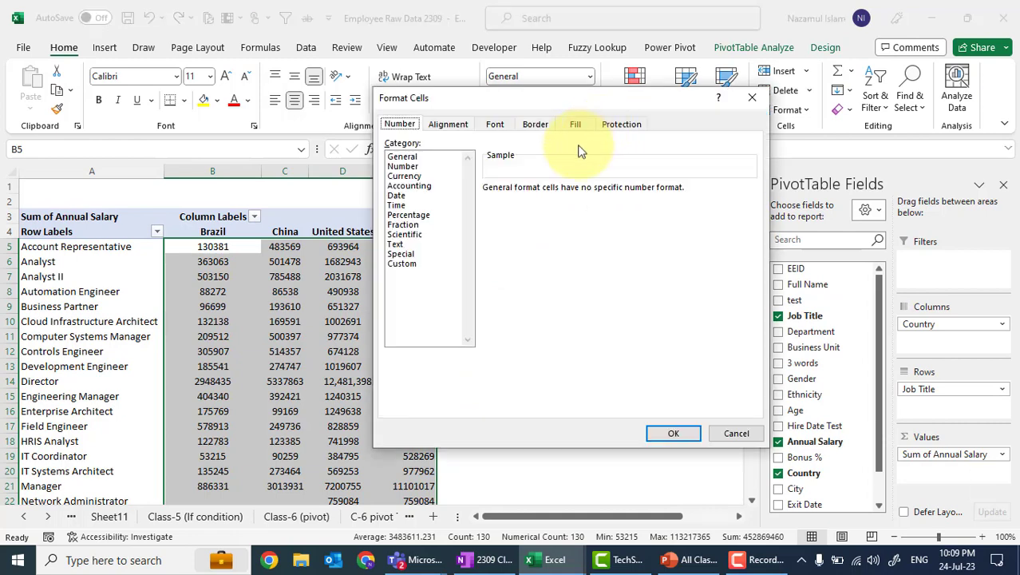
left_click(412, 266)
left_click_drag(573, 107, 822, 50)
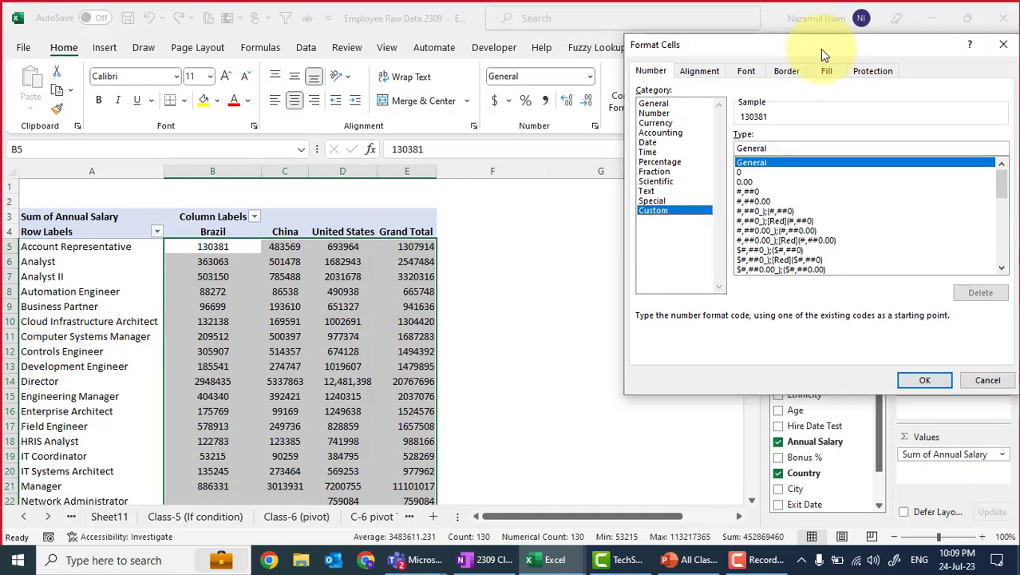
left_click(776, 147)
key("BackSpace")
key("BackSpace")
key("BackSpace")
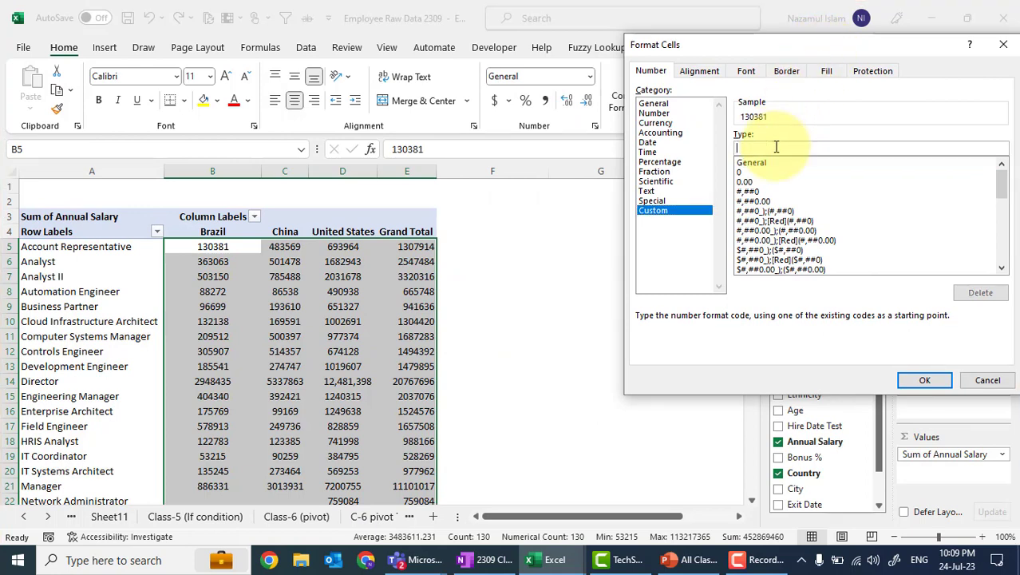
type("#")
type(".00")
type(",")
type(",")
key("Return")
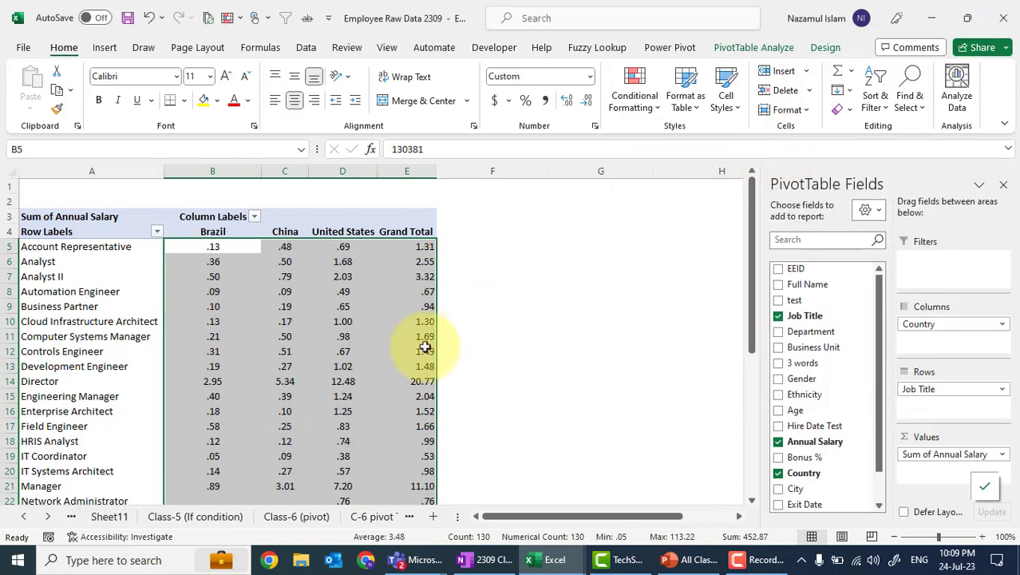
scroll(407, 356, "down", 9)
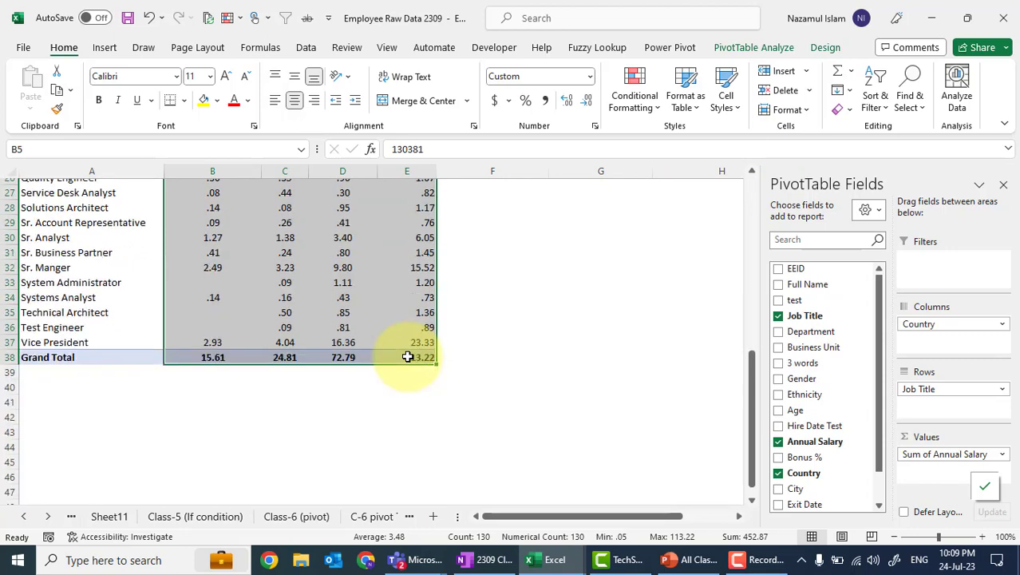
scroll(407, 356, "up", 2)
left_click(547, 324)
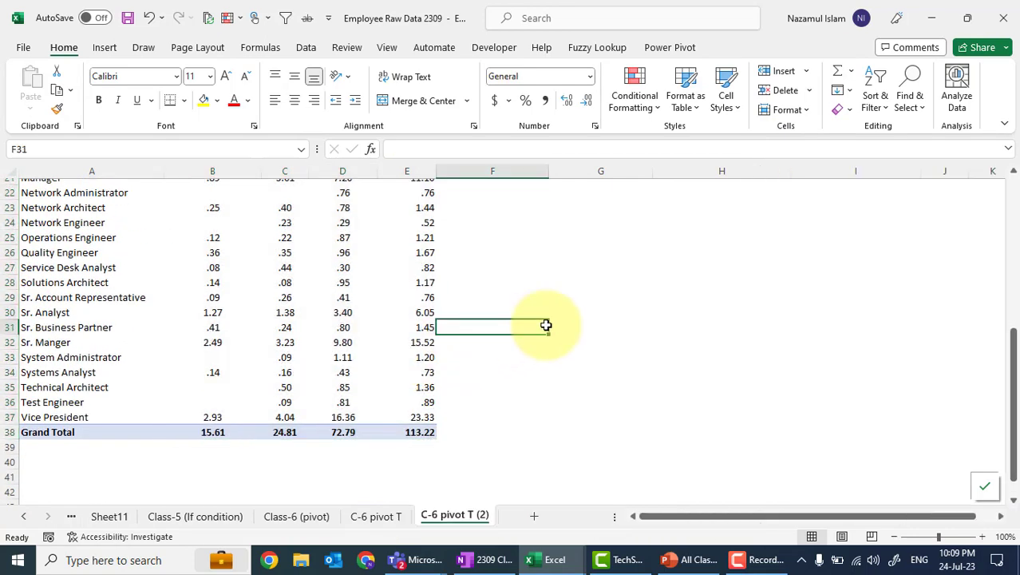
scroll(546, 325, "up", 7)
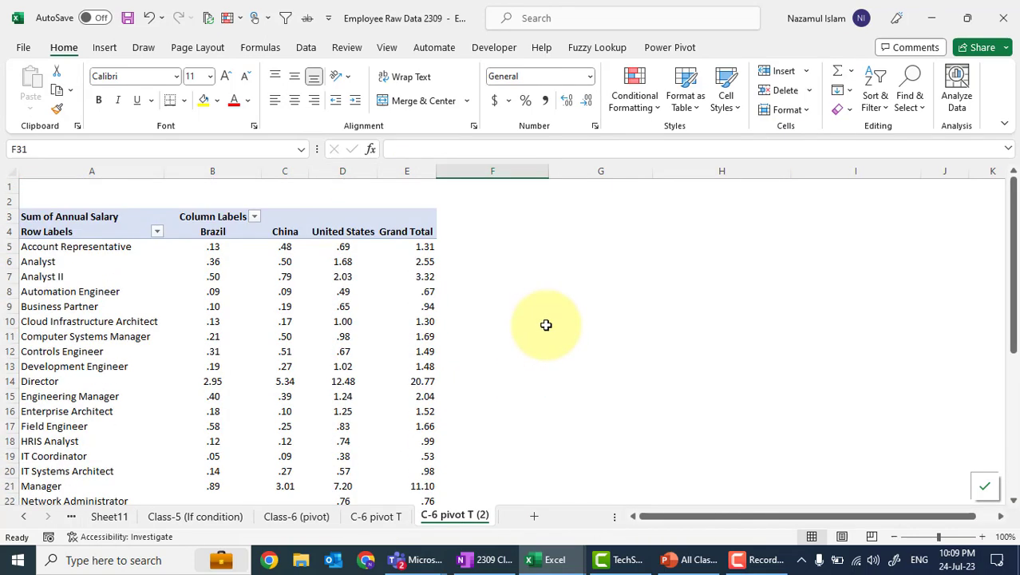
left_click(423, 249)
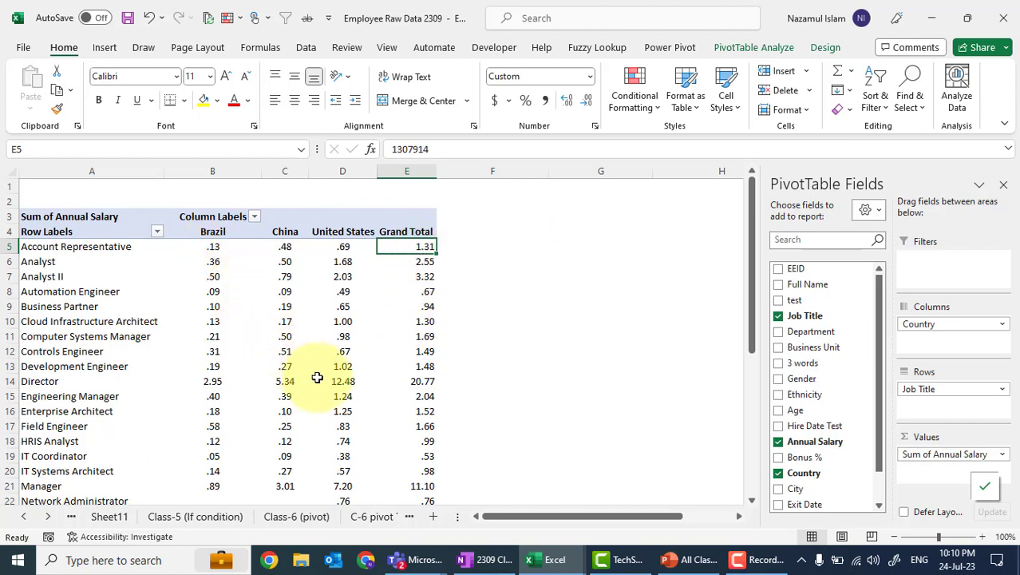
left_click(210, 245)
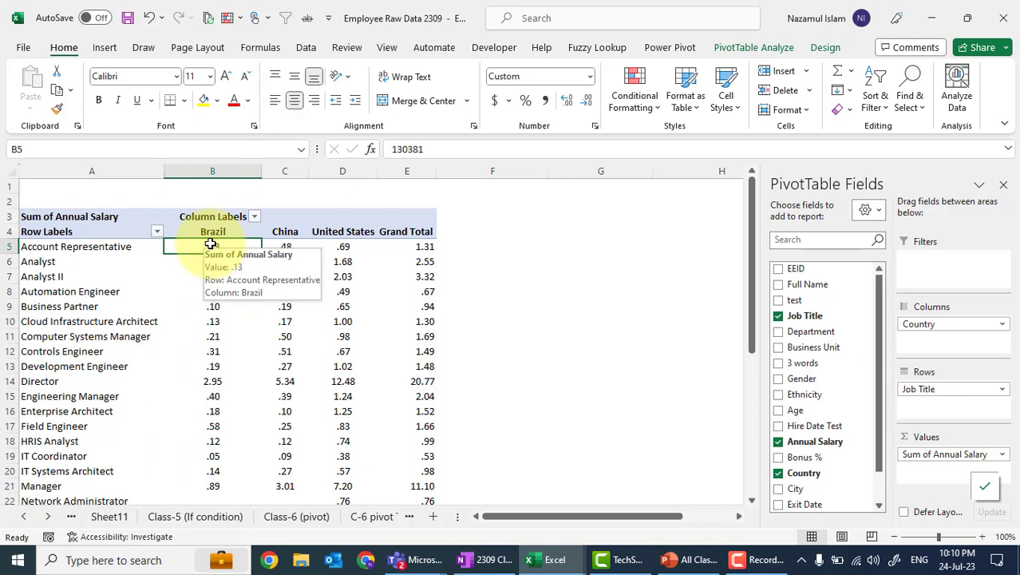
left_click(428, 253)
key("Left")
key("Left")
key("Left")
key("Left")
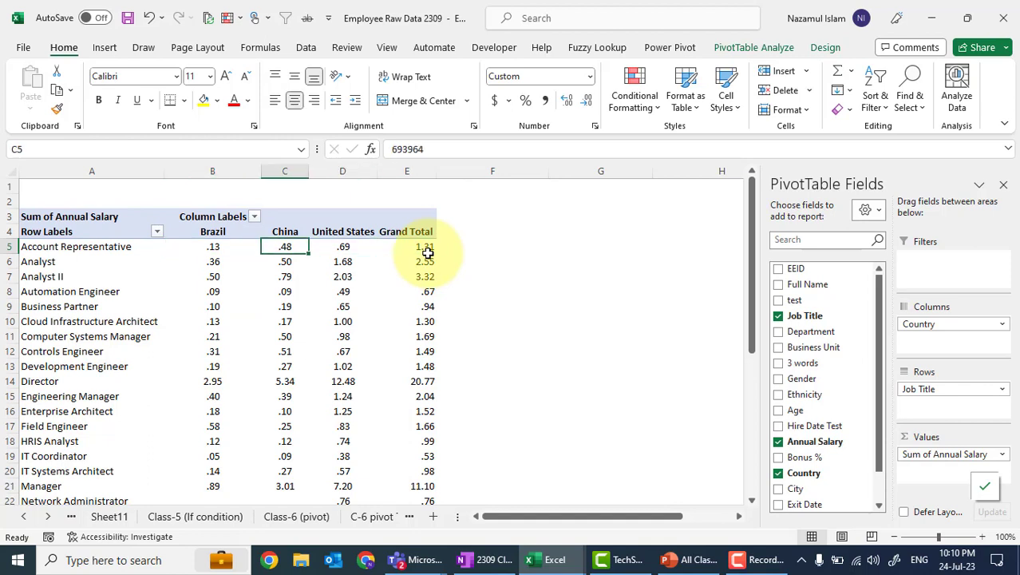
key("Right")
key("shift+Right")
key("shift+Right")
key("shift+Right")
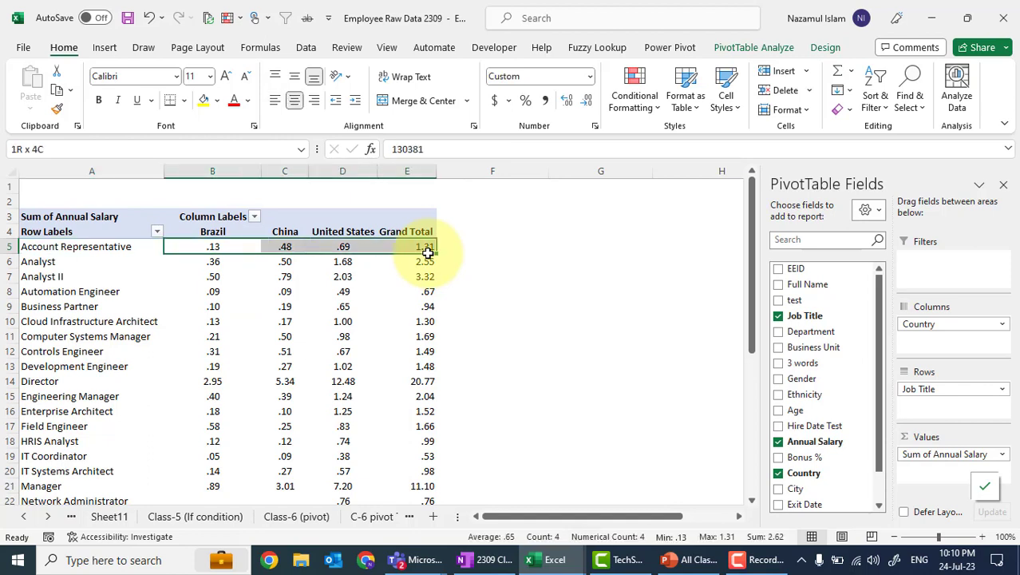
key("shift+Down")
key("shift+Down")
key("shift+Down")
key("shift+Down")
key("shift+Down")
key("shift+Down")
key("shift+Down")
key("shift+Down")
key("shift+Down")
key("shift+Down")
key("shift+Down")
key("shift+Down")
key("shift+Down")
key("shift+Down")
key("shift+Down")
key("shift+Down")
key("shift+Down")
key("shift+Down")
key("shift+Down")
key("shift+Down")
key("shift+Down")
key("shift+Down")
key("shift+Down")
key("shift+Down")
key("shift+Down")
key("shift+Down")
key("shift+Down")
key("shift+Down")
key("shift+Down")
key("shift+Down")
key("shift+Down")
key("shift+Down")
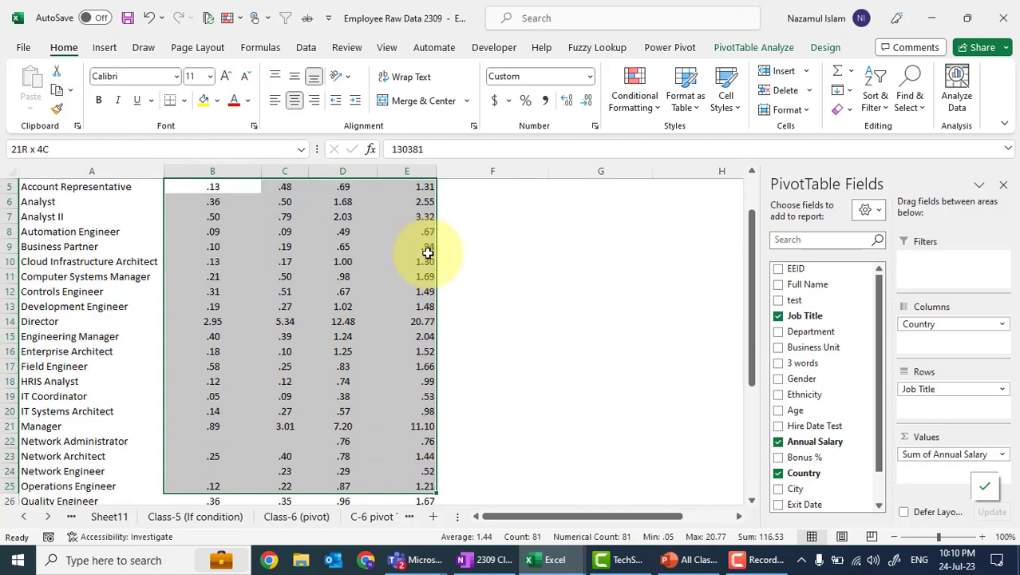
key("shift+Down")
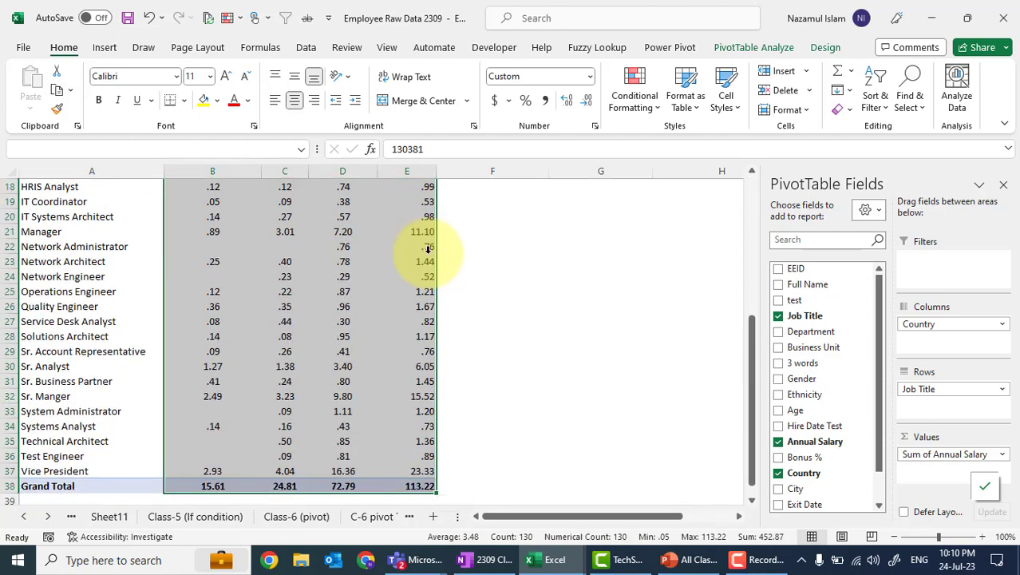
left_click(595, 125)
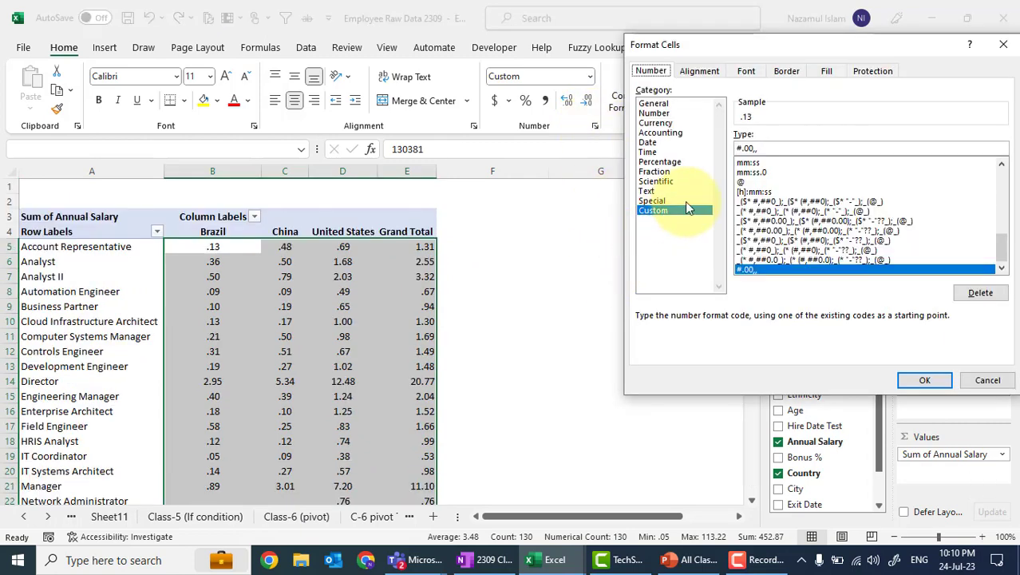
left_click(761, 148)
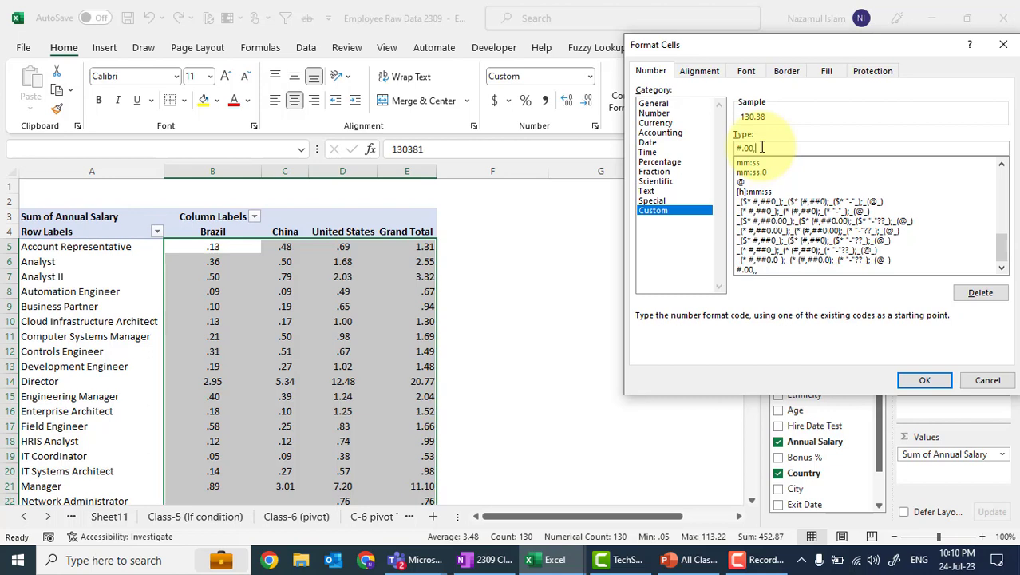
type(",")
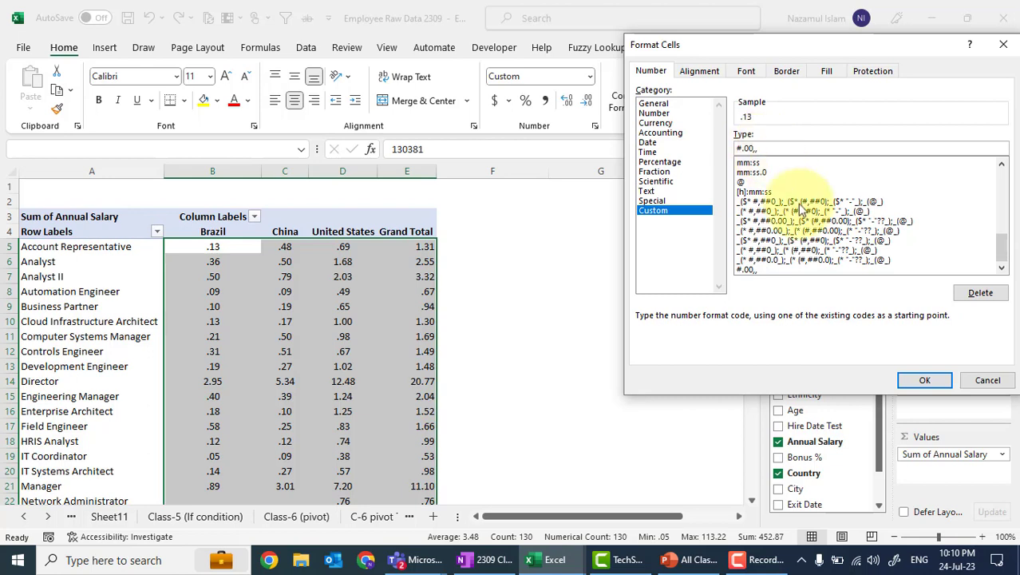
left_click(915, 378)
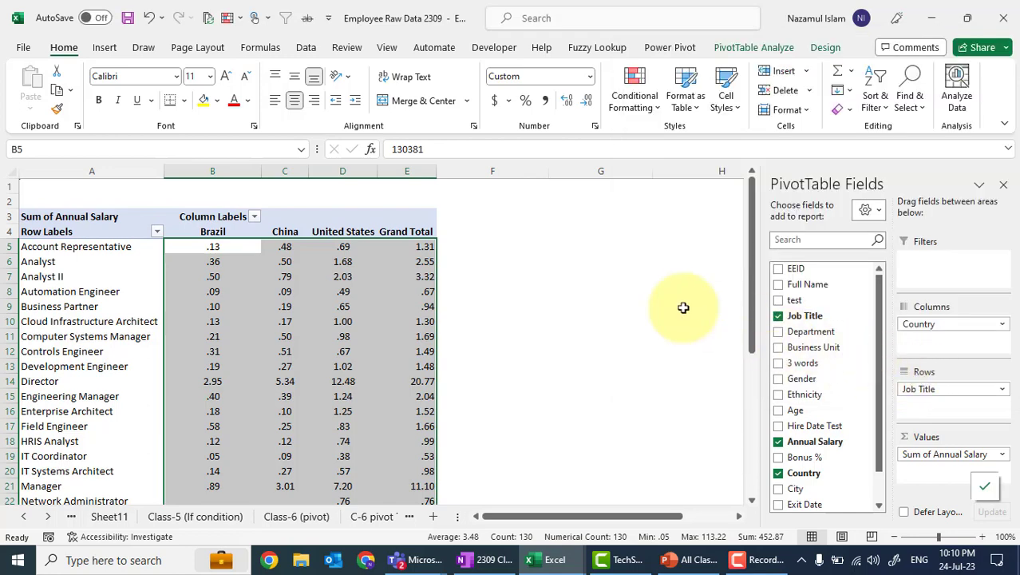
Step: Open Value Field Settings for Sum of Annual Salary and scroll its list of summary functions
left_click(544, 266)
left_click(304, 304)
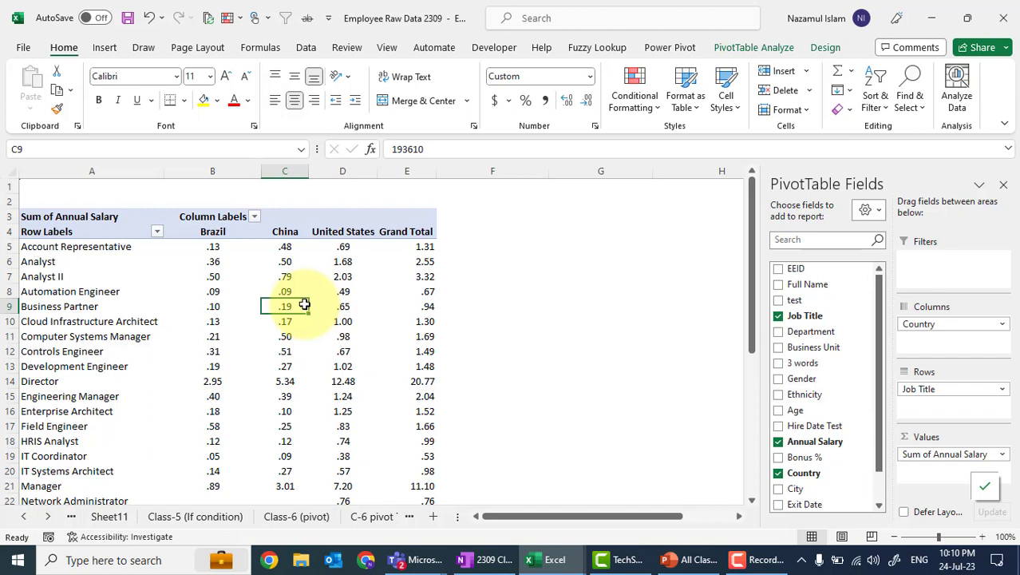
left_click(927, 454)
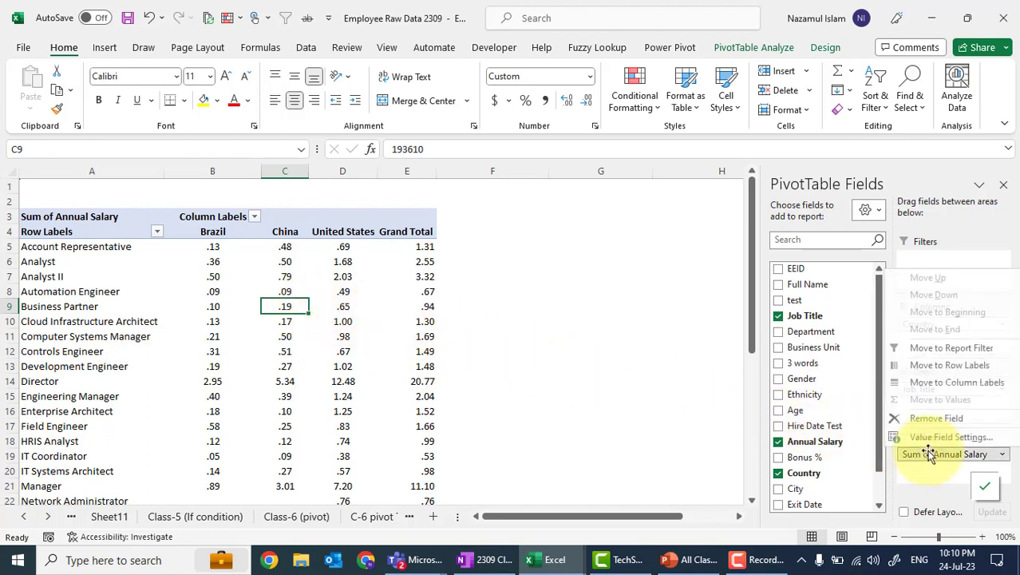
left_click(924, 443)
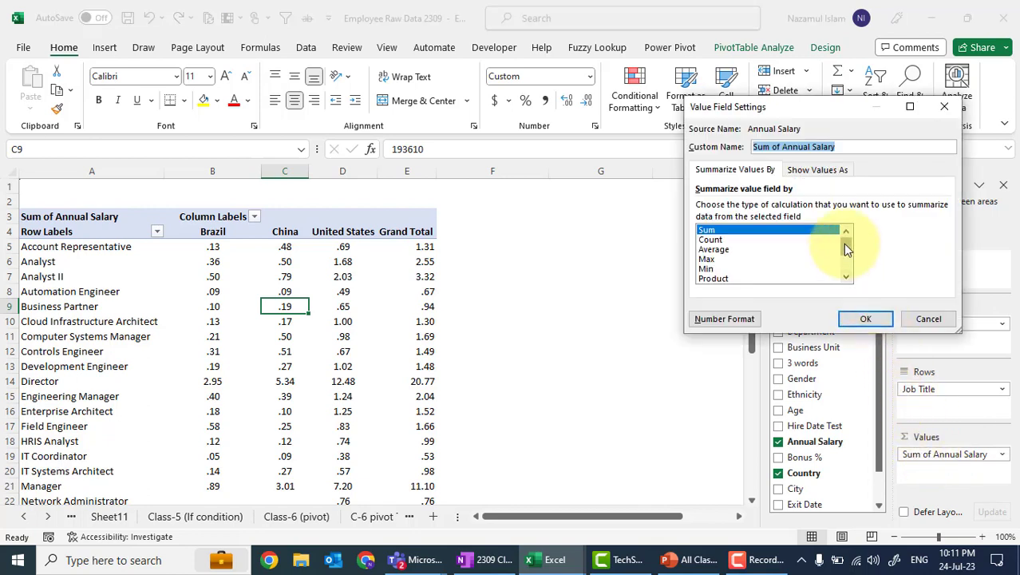
left_click_drag(847, 250, 847, 276)
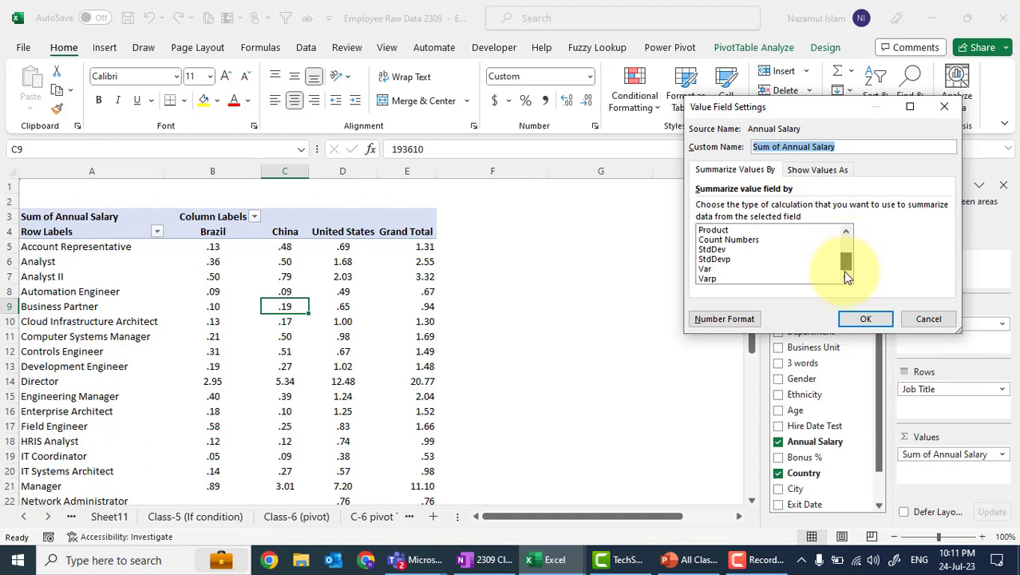
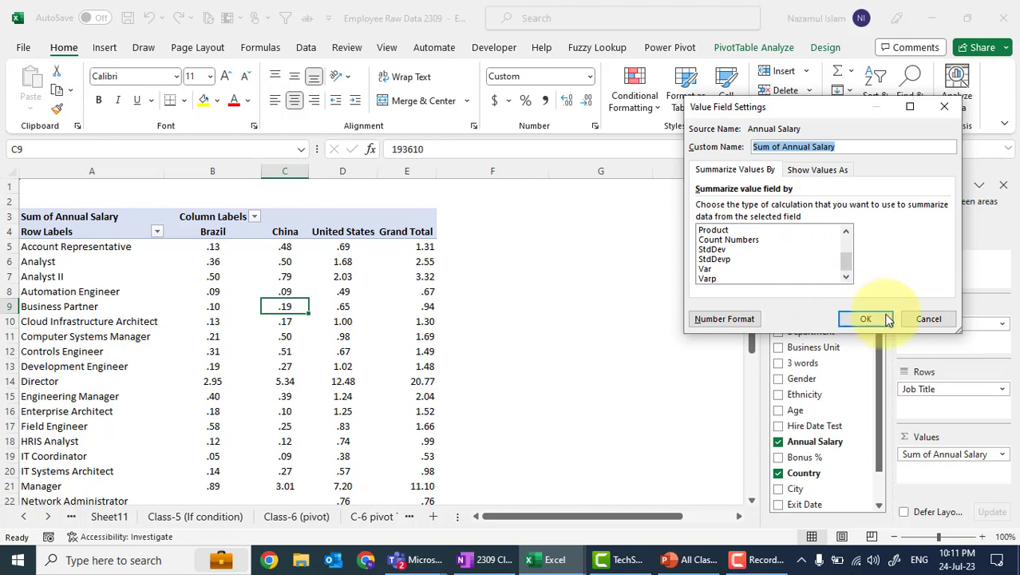
Step: Close Value Field Settings unchanged and select Grand Total cells E5:E37, excluding the overall total
left_click(831, 172)
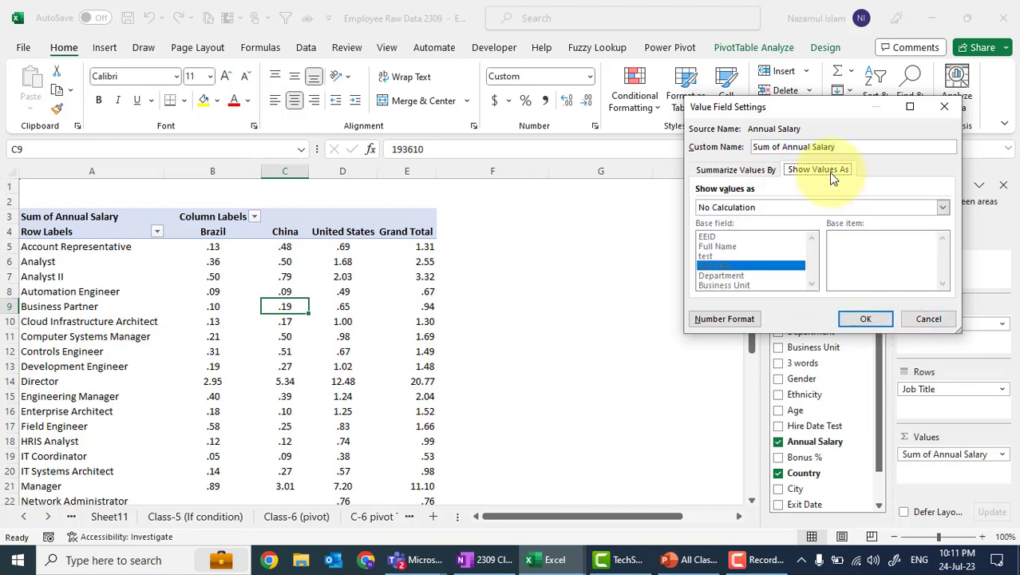
left_click(927, 321)
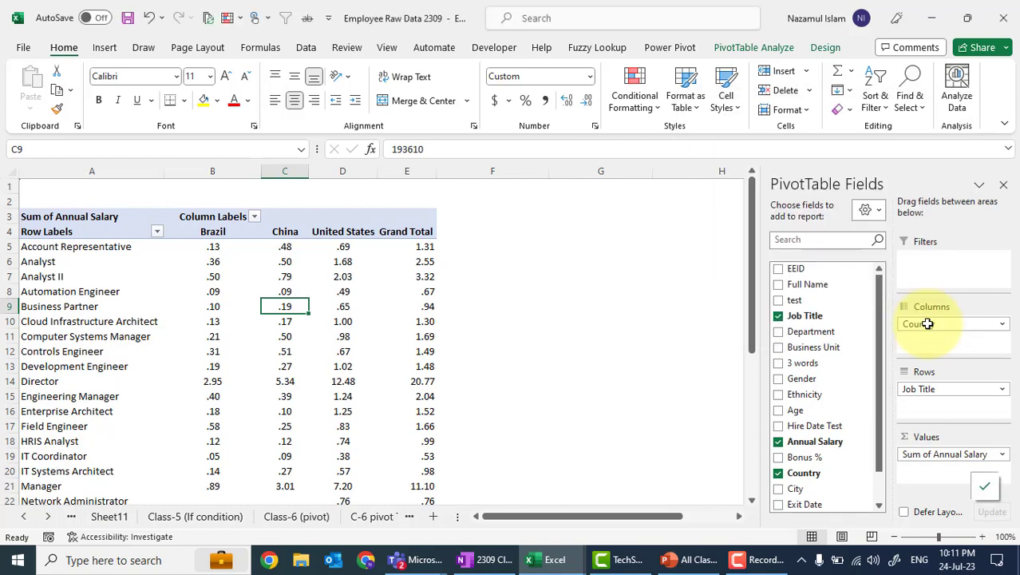
left_click(426, 249)
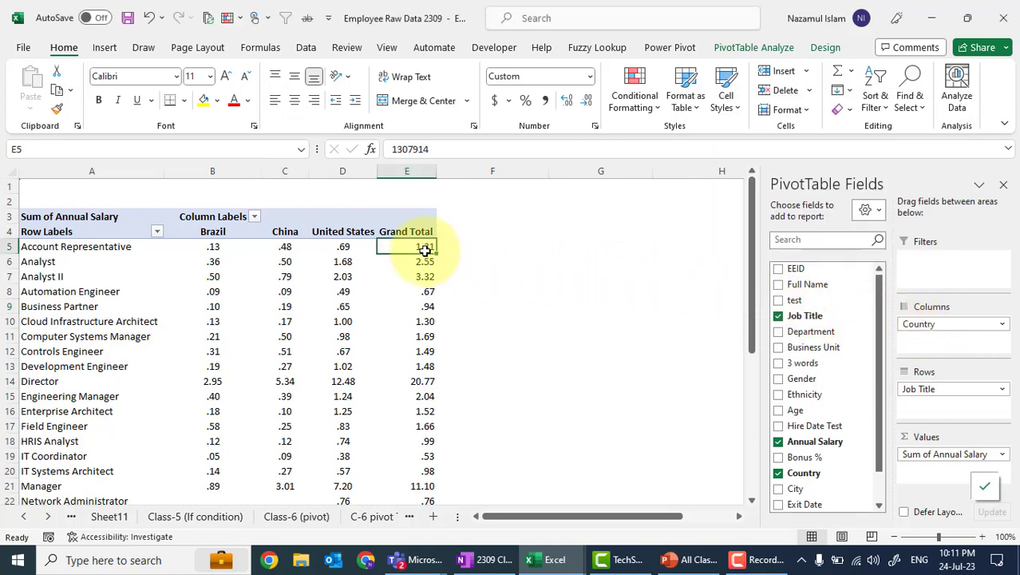
key("ctrl+shift+Down")
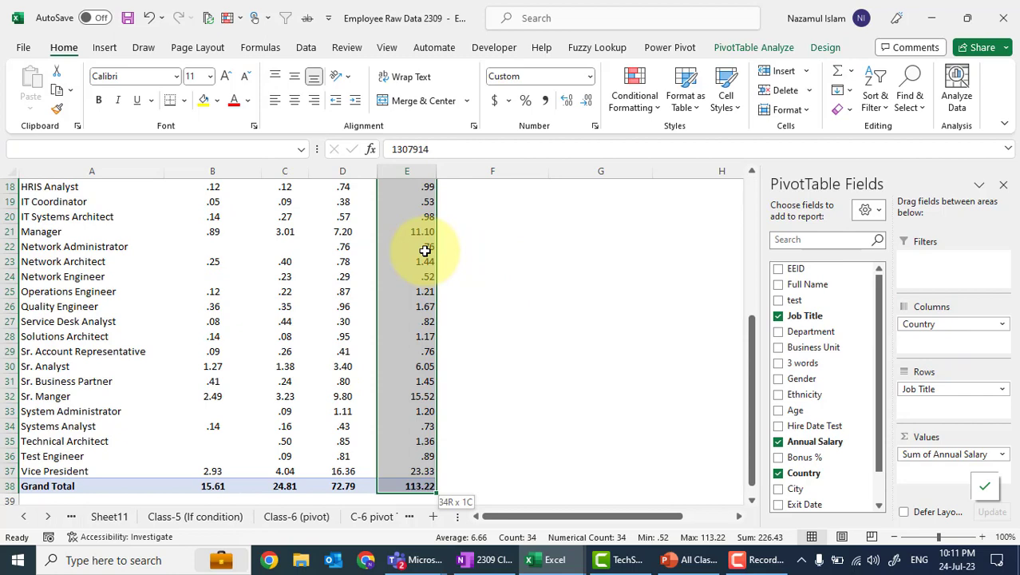
key("shift+Up")
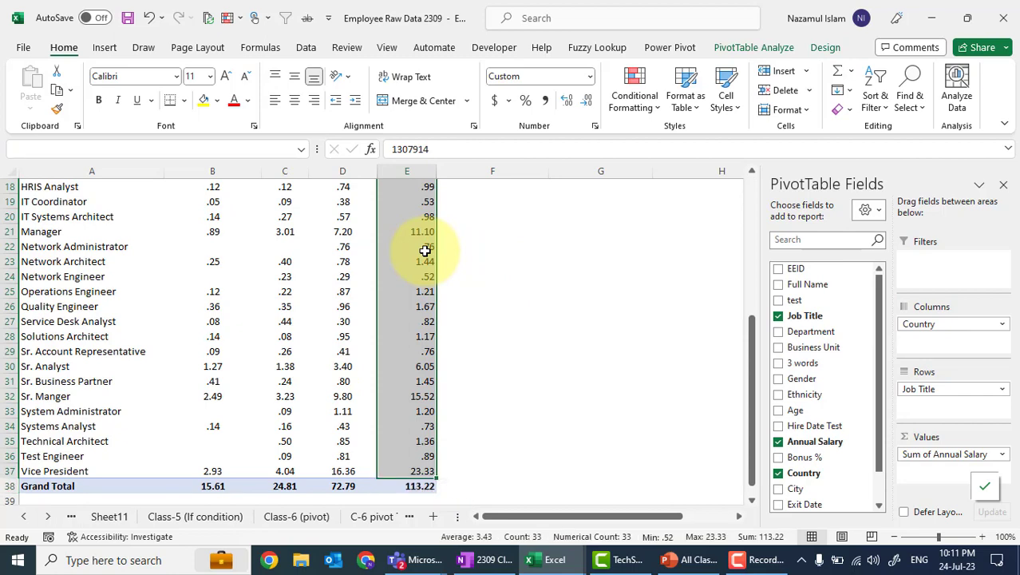
key("Up")
key("Down")
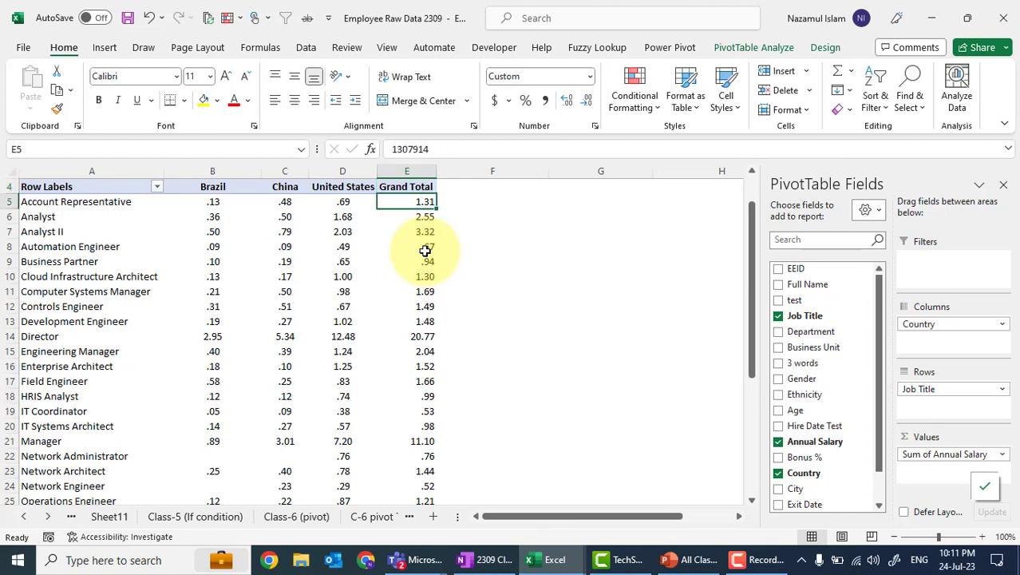
key("ctrl+shift+Down")
key("shift+Up")
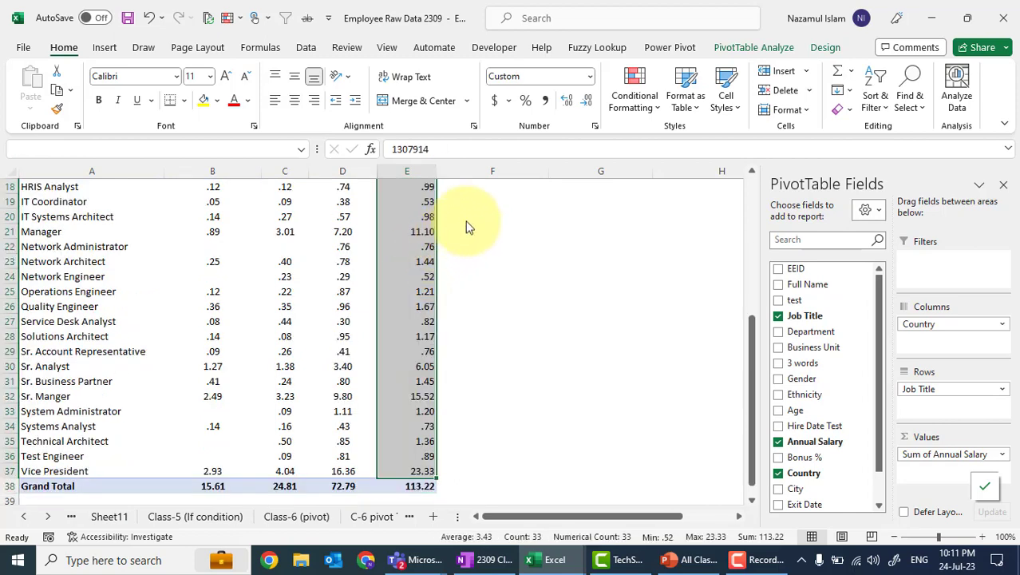
Step: Apply Blue Gradient Fill data bars to the selected job-title totals
left_click(638, 97)
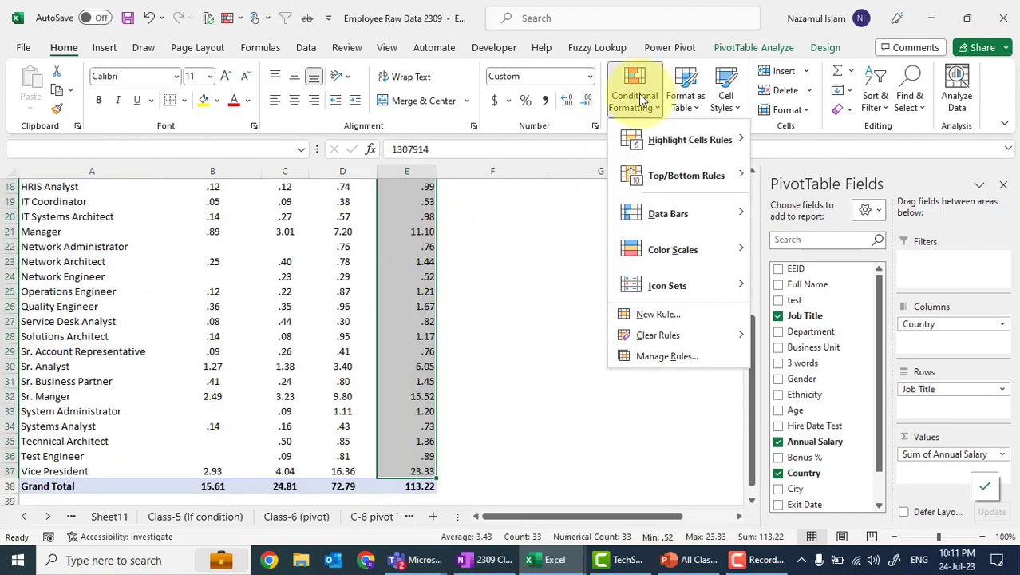
mouse_move(674, 219)
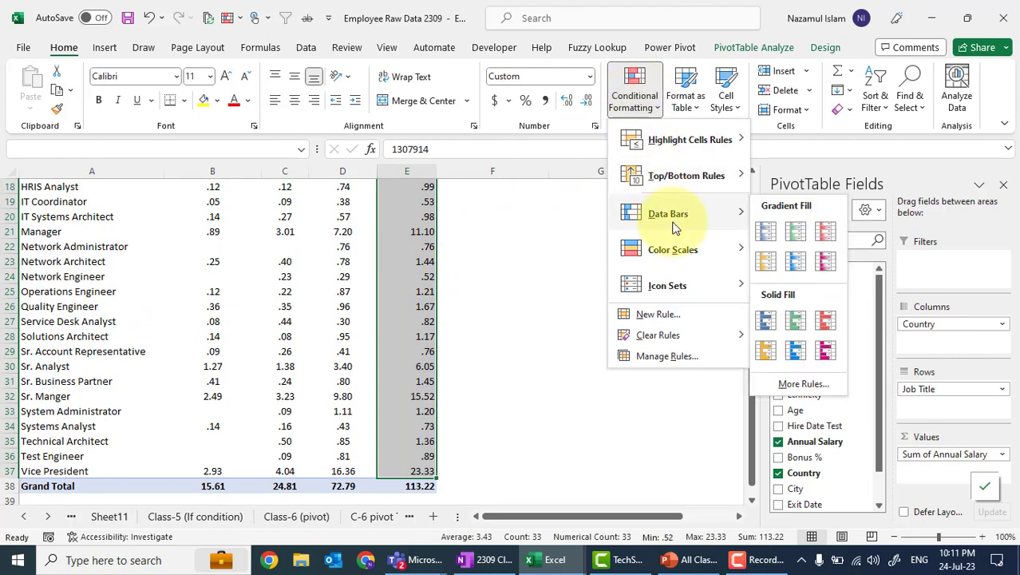
mouse_move(722, 248)
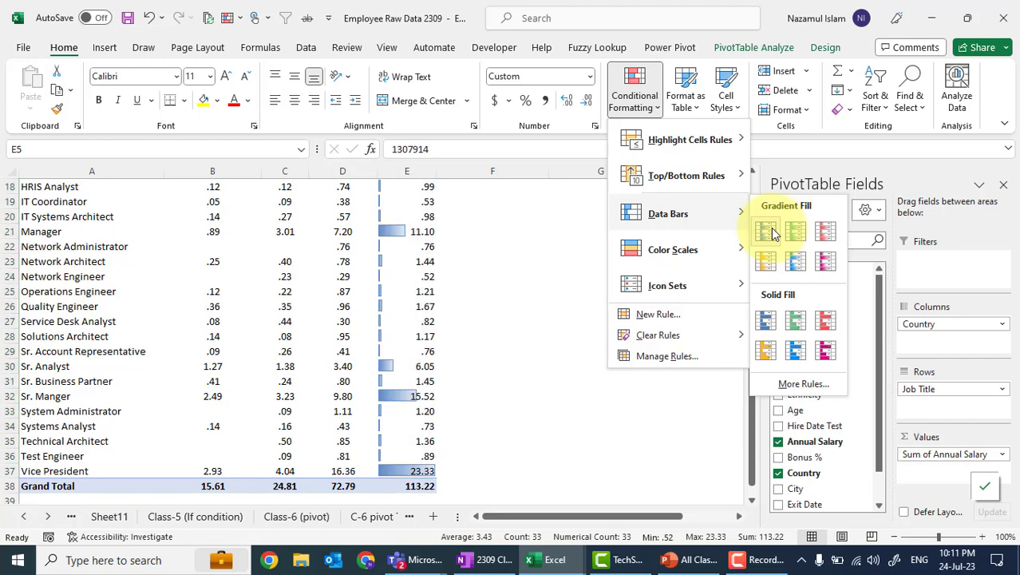
left_click(765, 233)
left_click(605, 277)
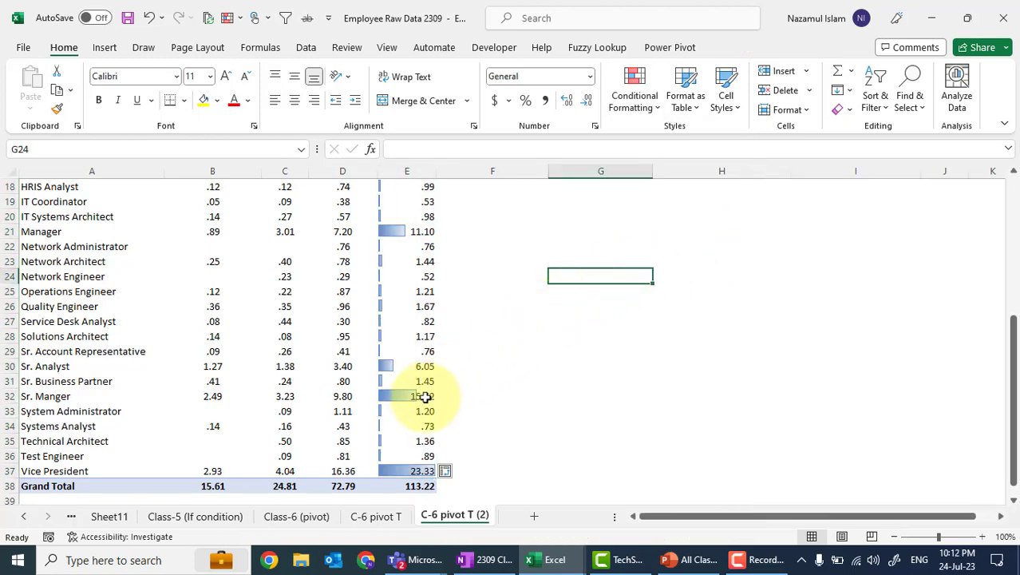
scroll(425, 396, "up", 6)
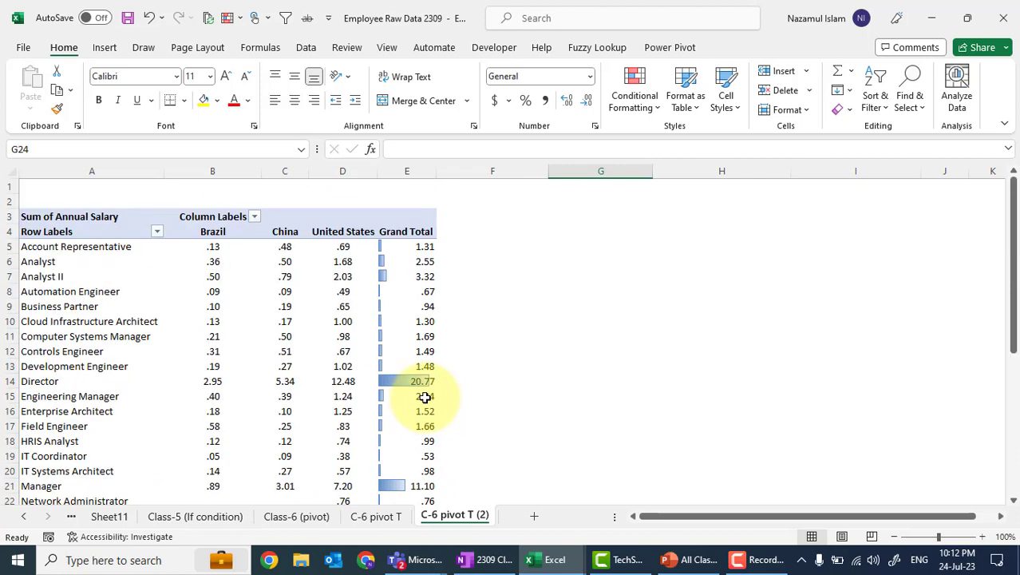
Step: Sort the Grand Total column Largest to Smallest so Vice President (23.33) comes first
left_click(418, 259)
right_click(419, 259)
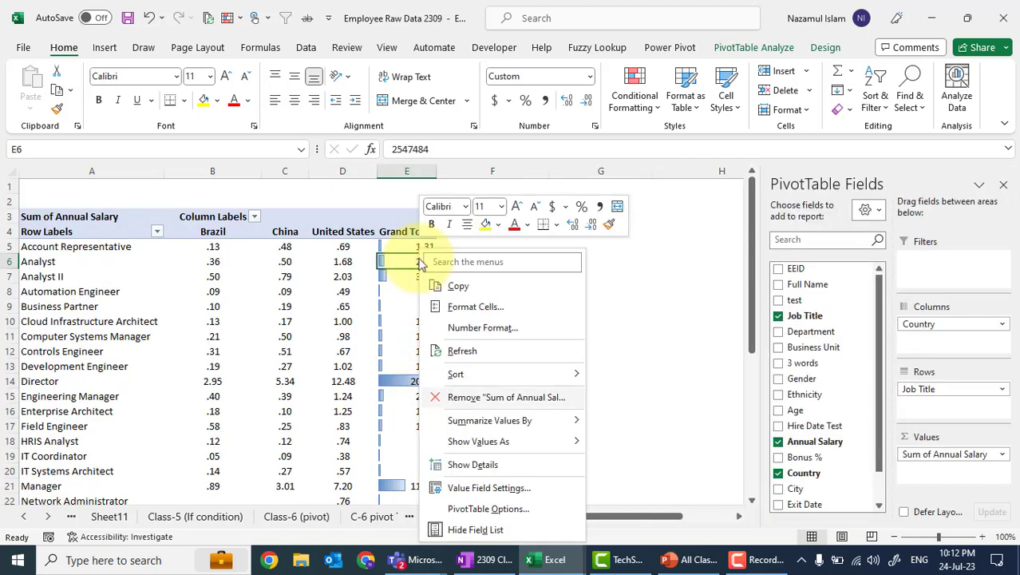
mouse_move(543, 374)
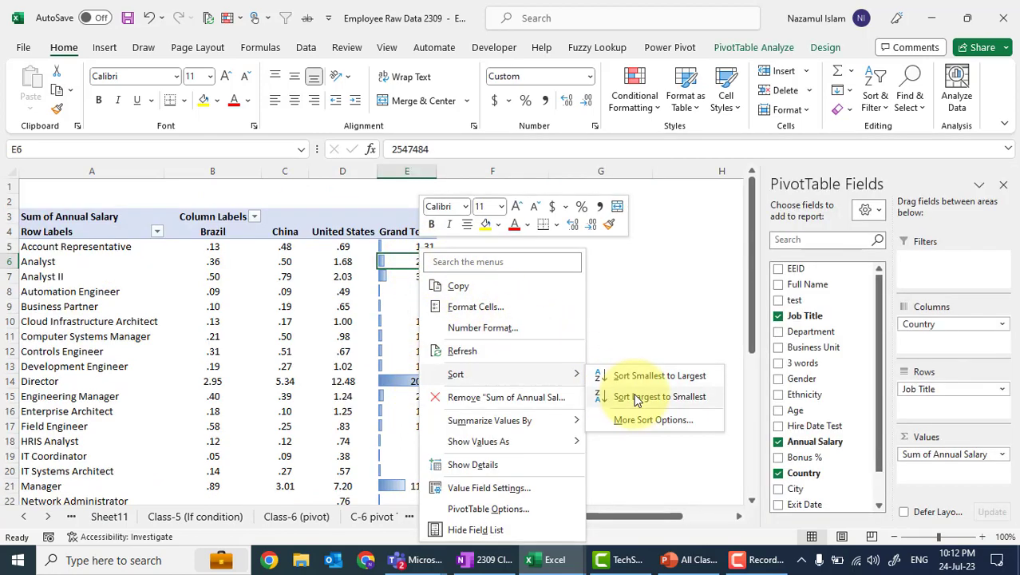
left_click(639, 396)
left_click(594, 290)
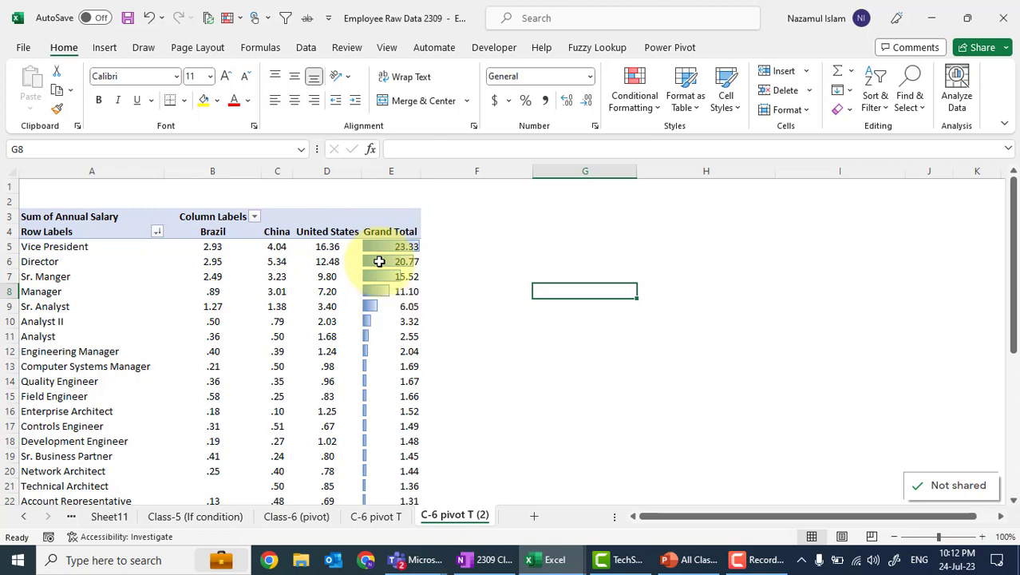
left_click(439, 321)
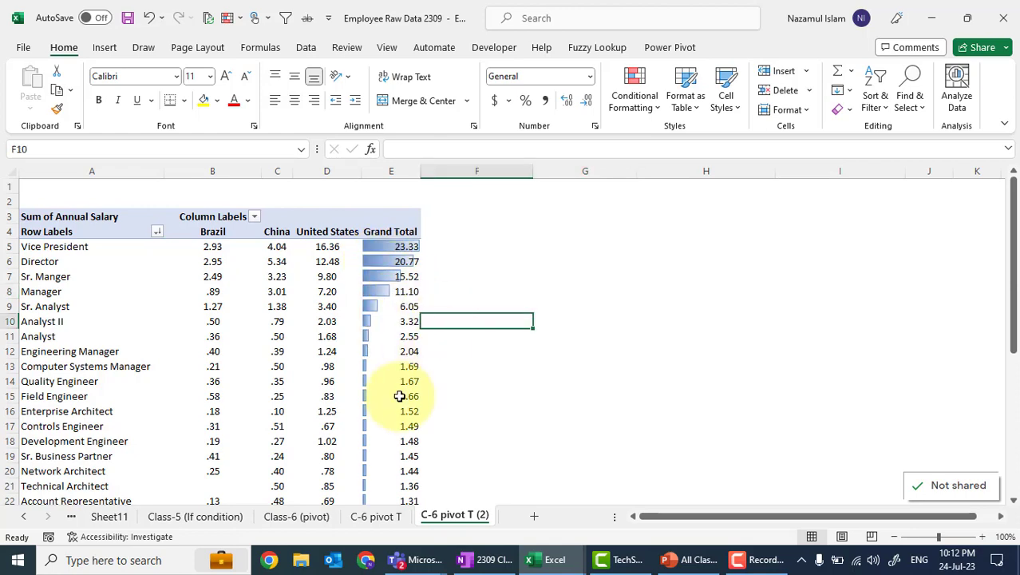
scroll(399, 392, "down", 5)
scroll(399, 396, "down", 4)
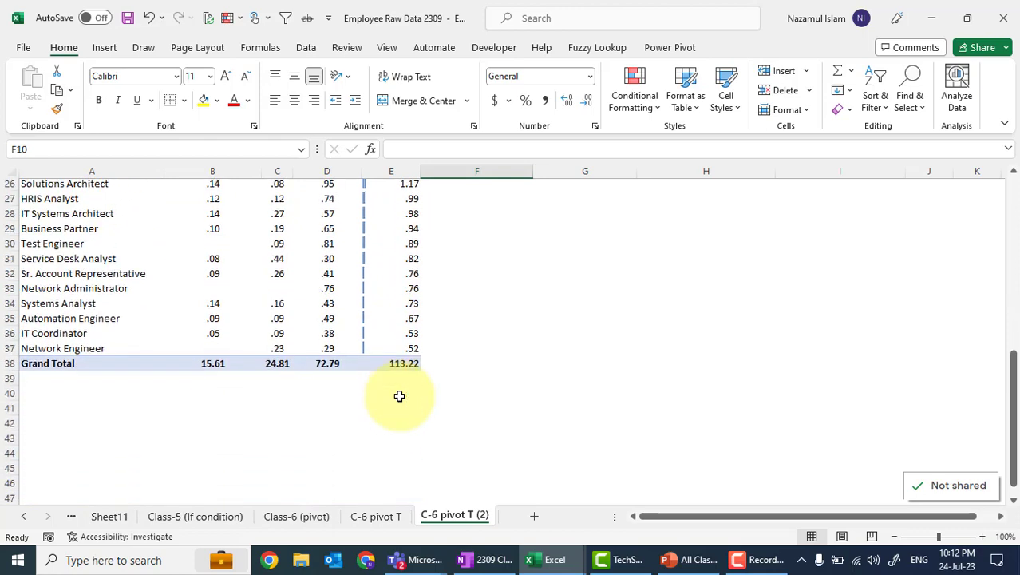
scroll(399, 396, "up", 8)
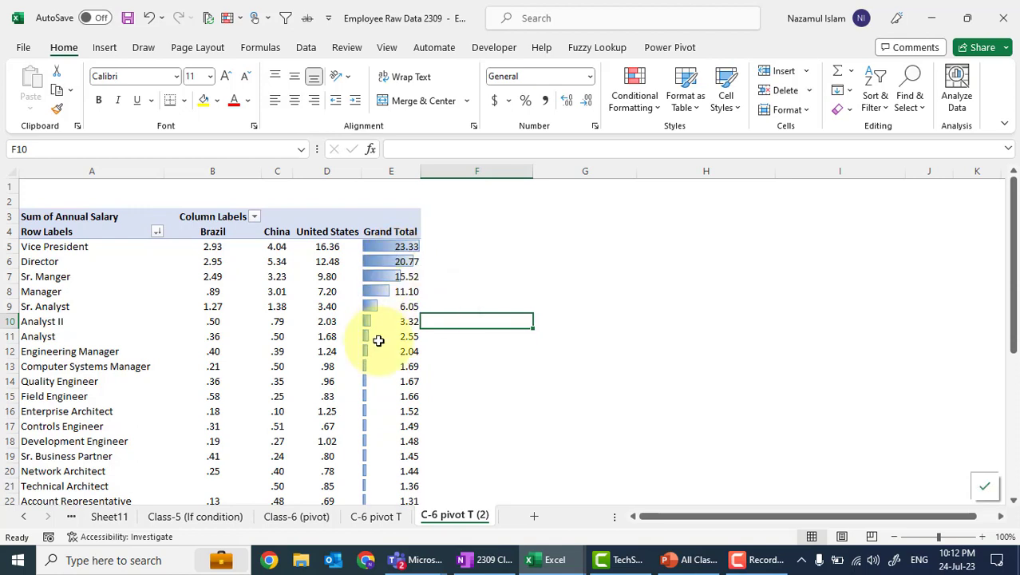
Step: Show the salary values as % of Grand Total, with Vice President at 20.61%
left_click(401, 248)
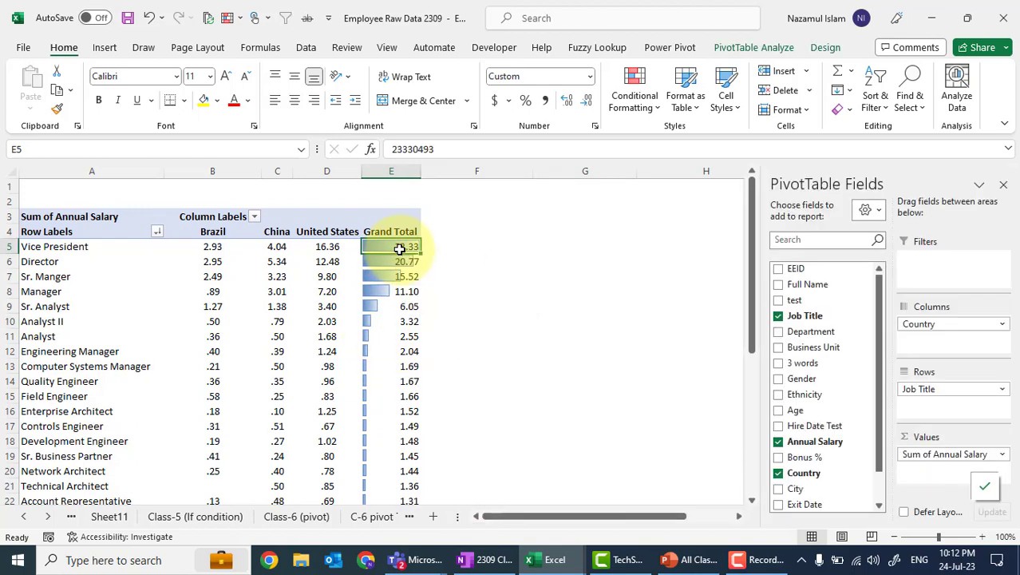
right_click(403, 249)
mouse_move(511, 431)
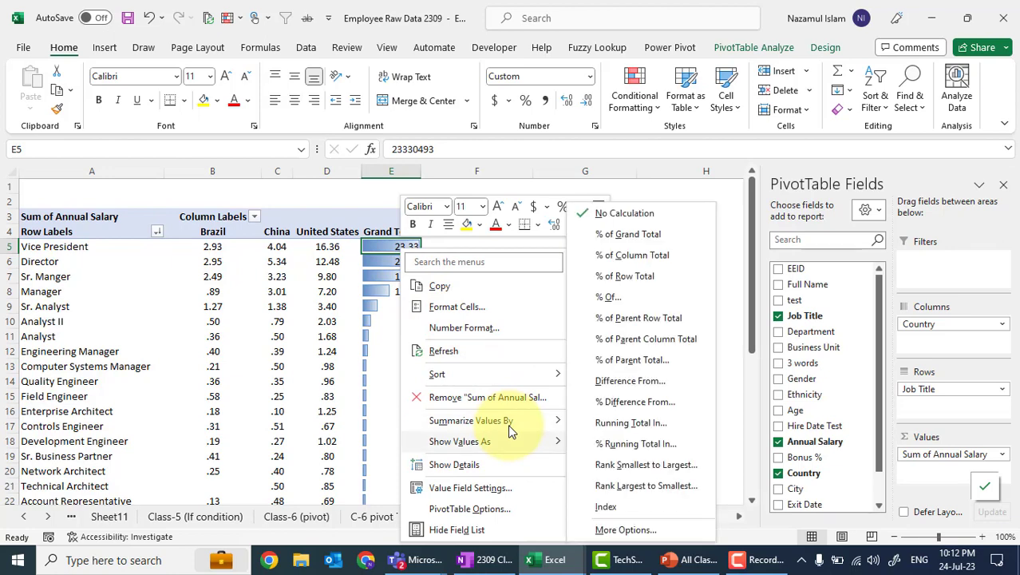
left_click(667, 240)
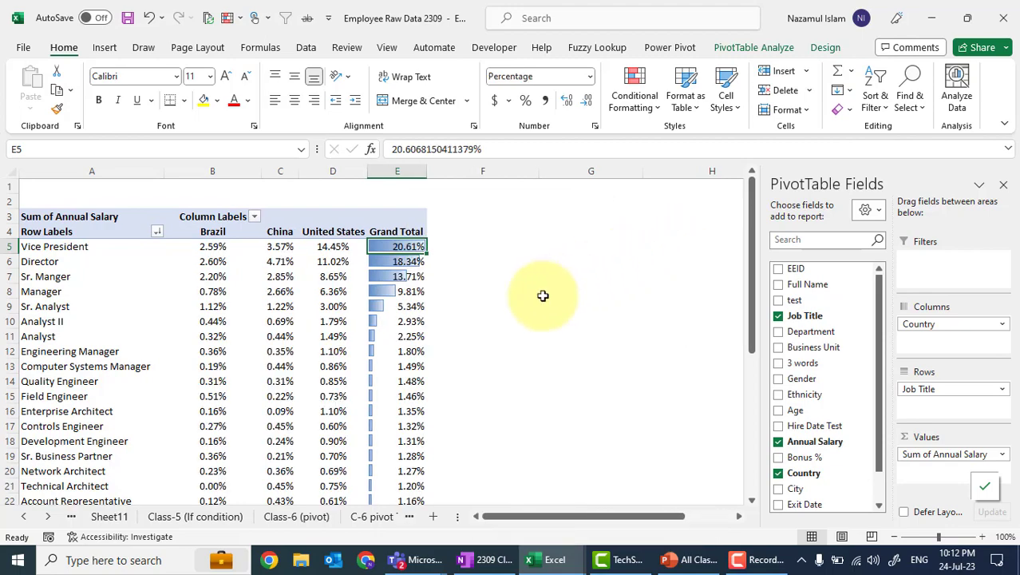
left_click(511, 307)
scroll(423, 364, "down", 6)
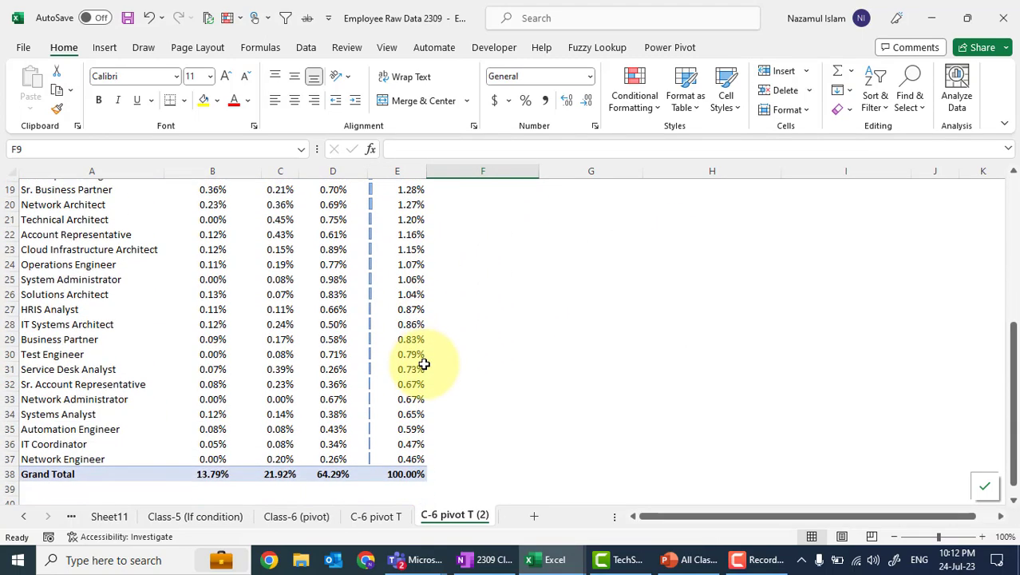
scroll(392, 240, "up", 6)
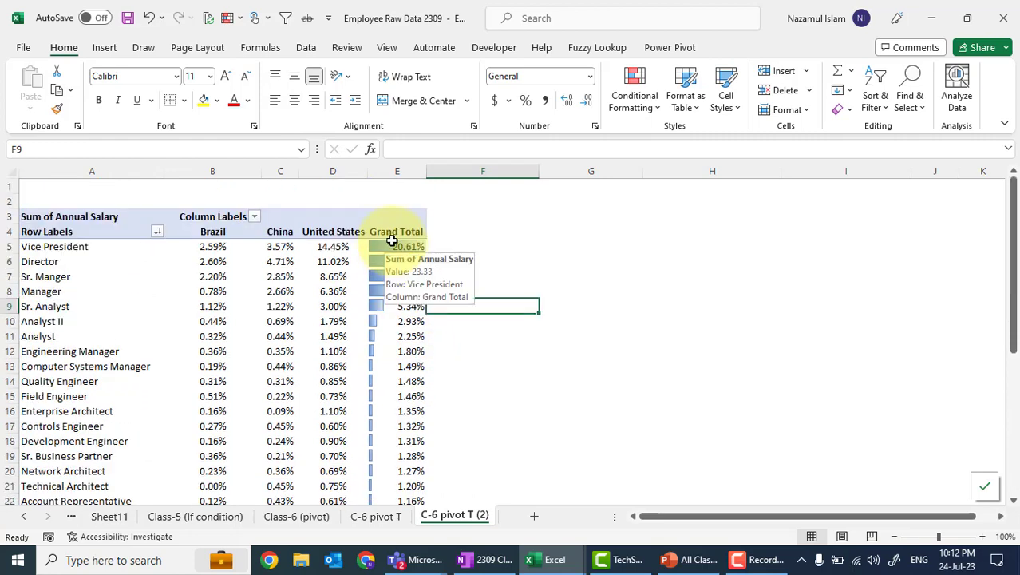
left_click(572, 269)
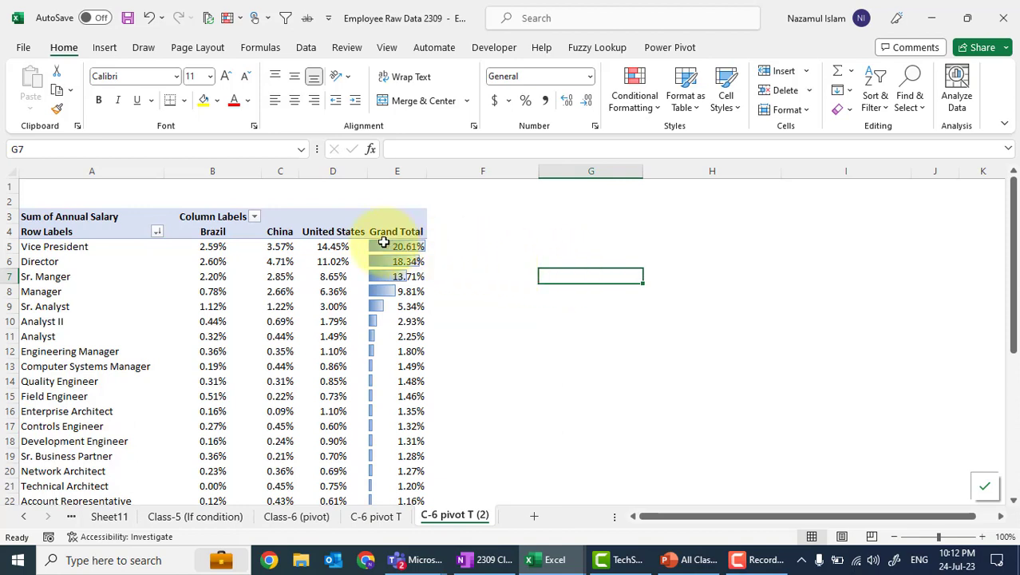
Step: Select the top four grand total percentages and the Enterprise Architect row label
left_click_drag(383, 245, 375, 287)
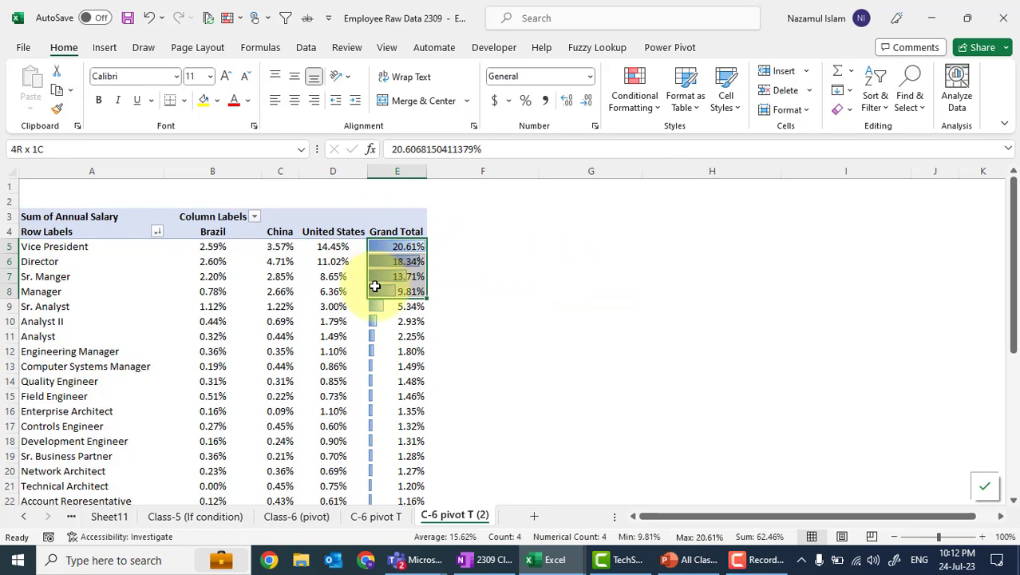
left_click_drag(375, 286, 374, 287)
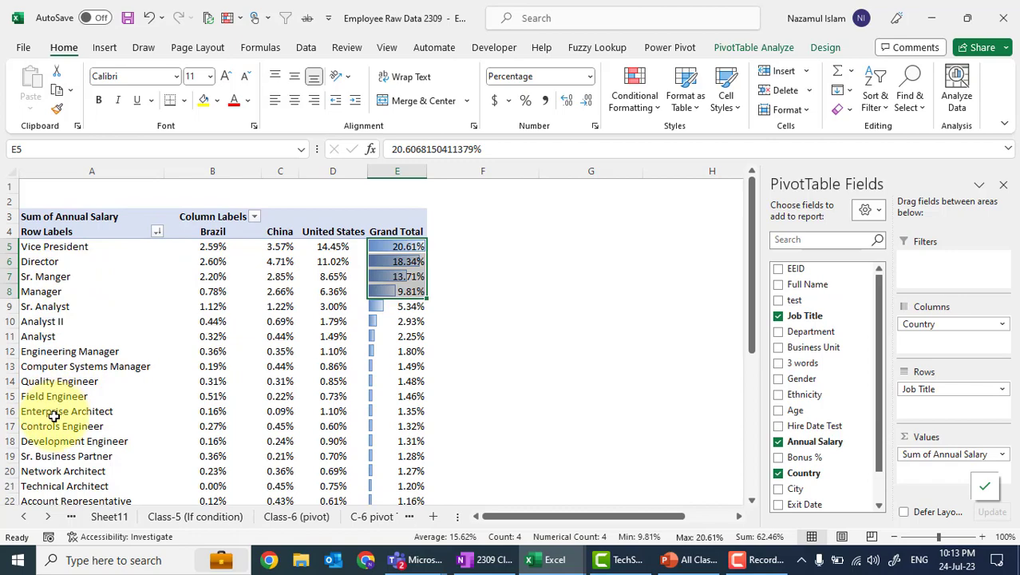
scroll(50, 415, "down", 6)
scroll(53, 416, "up", 6)
left_click(54, 416)
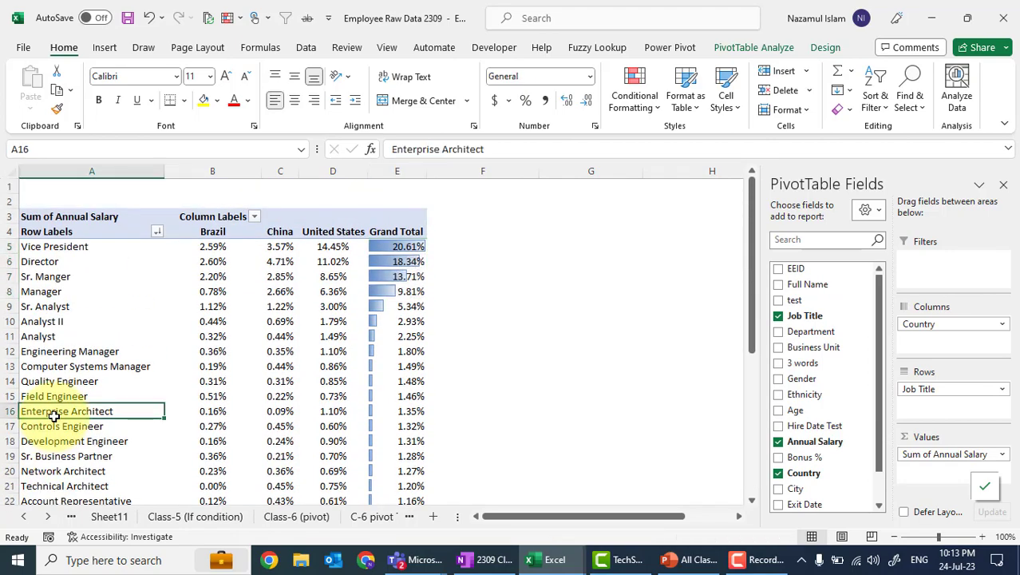
Step: Drag EEID into Values to add Count of EEID beside each country's Sum of Annual Salary
left_click(924, 453)
left_click(688, 360)
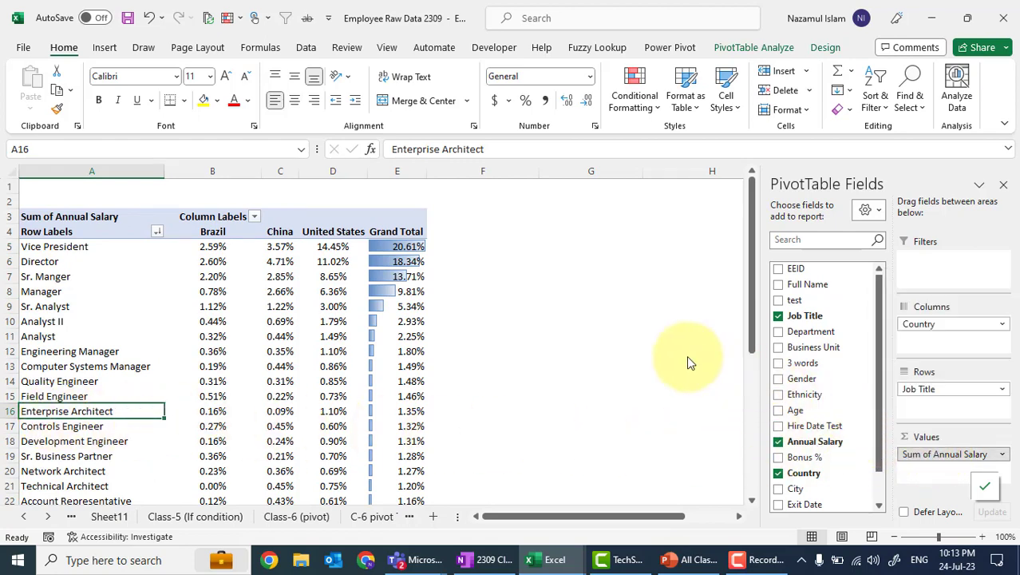
left_click(686, 355)
left_click(346, 322)
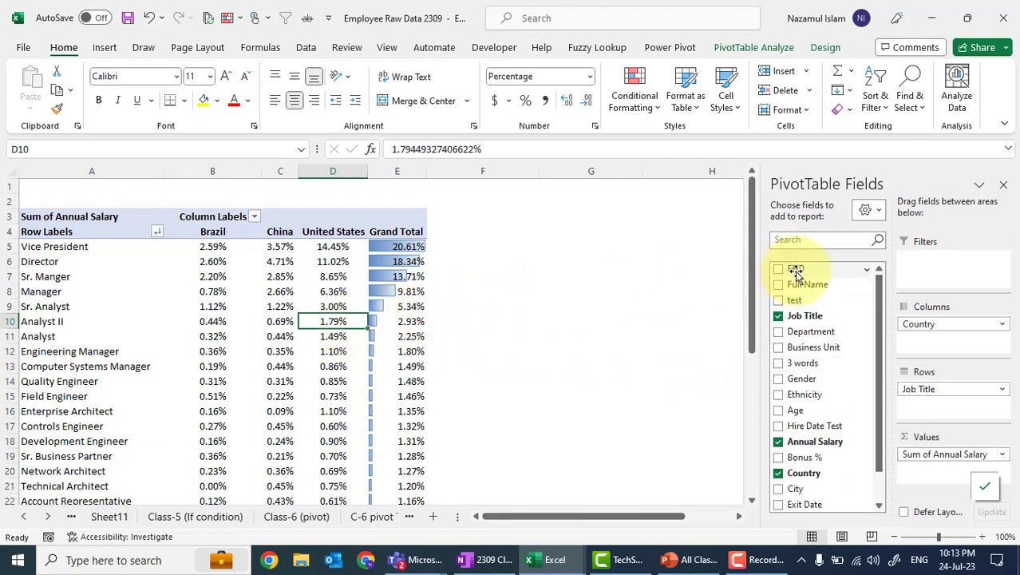
left_click_drag(795, 272, 947, 450)
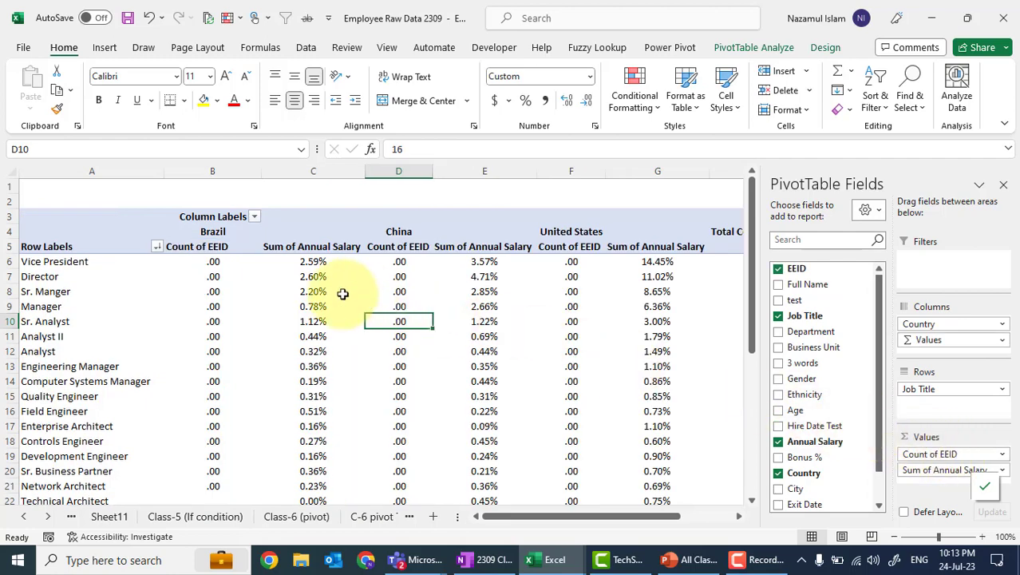
left_click(210, 260)
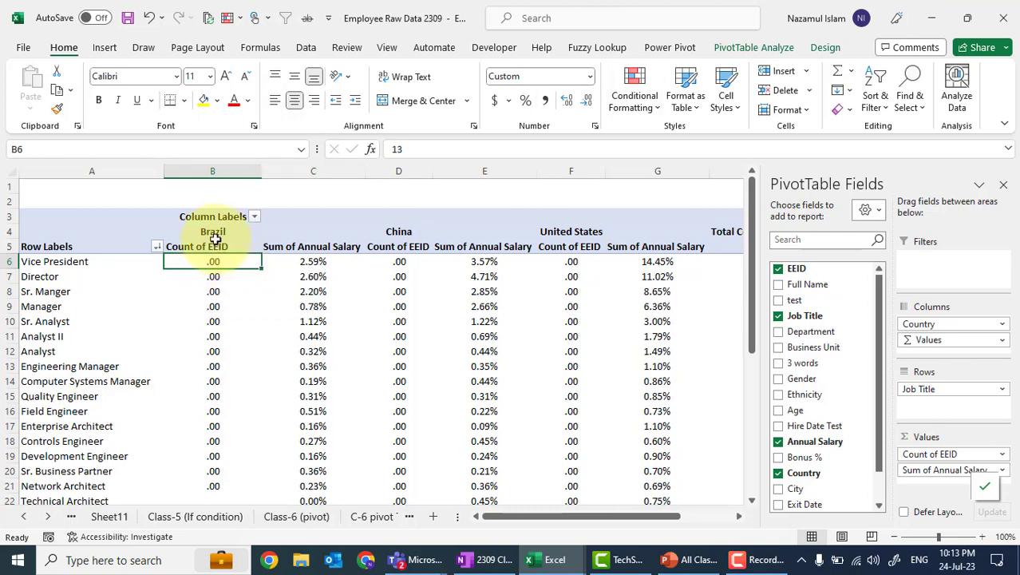
Step: Set cell B6's number format to General and pick it up with Format Painter
left_click(589, 76)
left_click(556, 104)
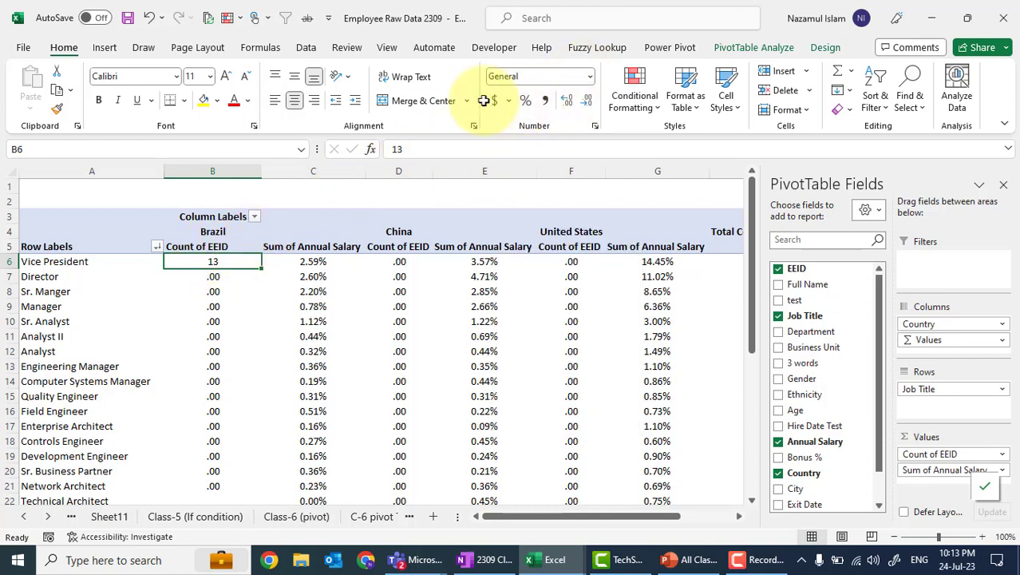
left_click(56, 112)
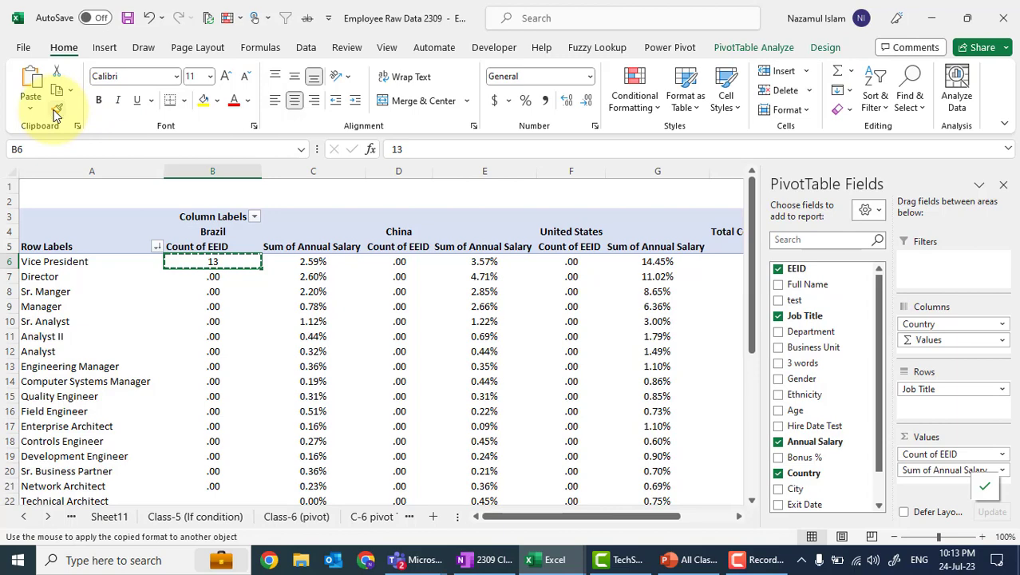
left_click(56, 112)
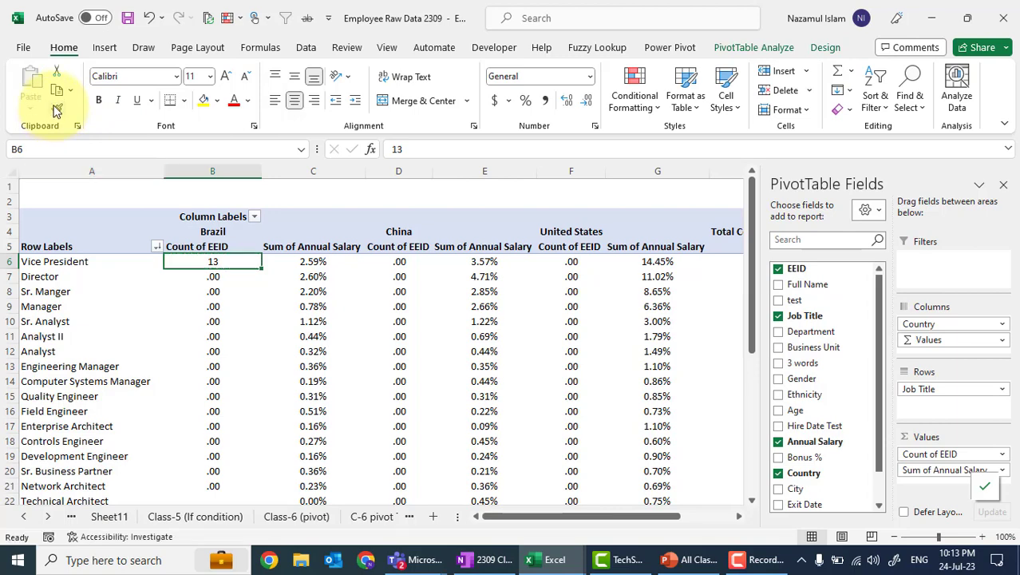
left_click(56, 111)
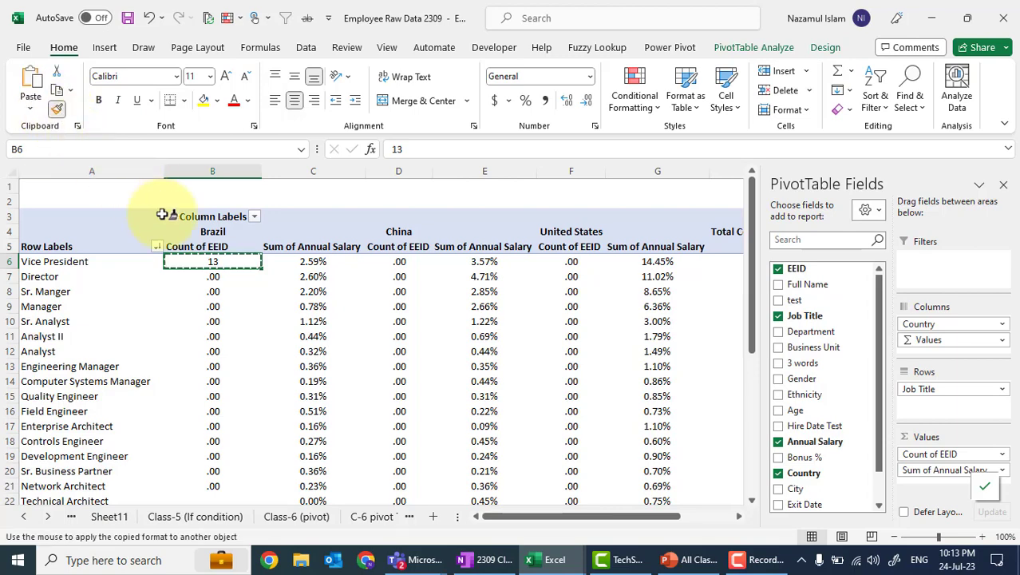
left_click(203, 254)
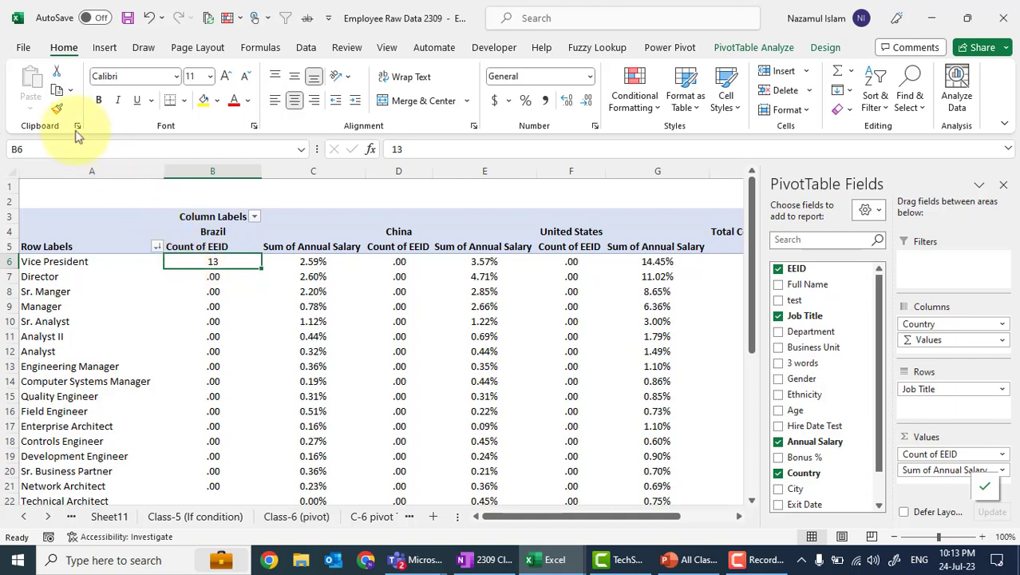
Step: Paint B6's General format onto the count columns B, D, F and H
left_click(56, 112)
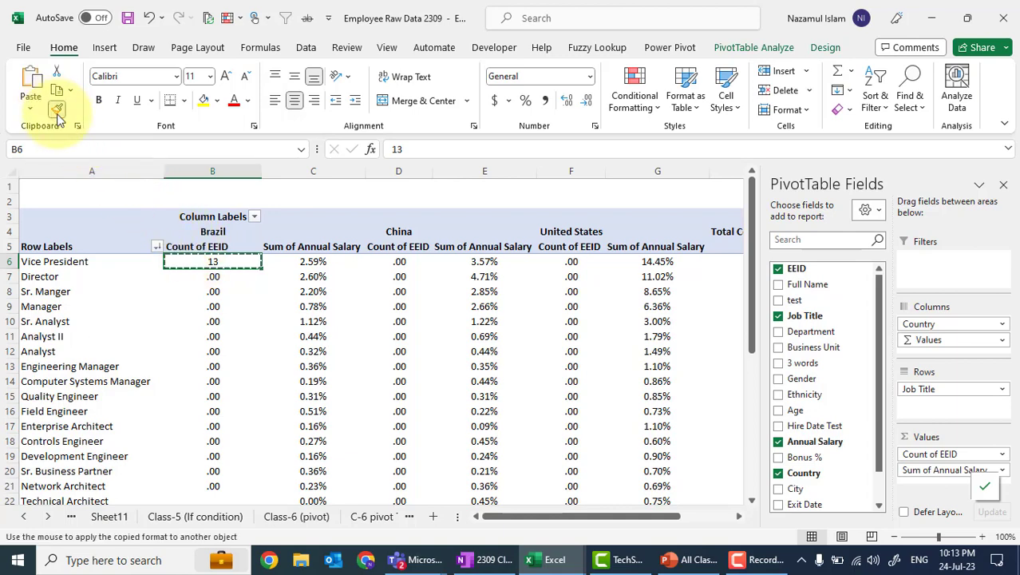
left_click(184, 275)
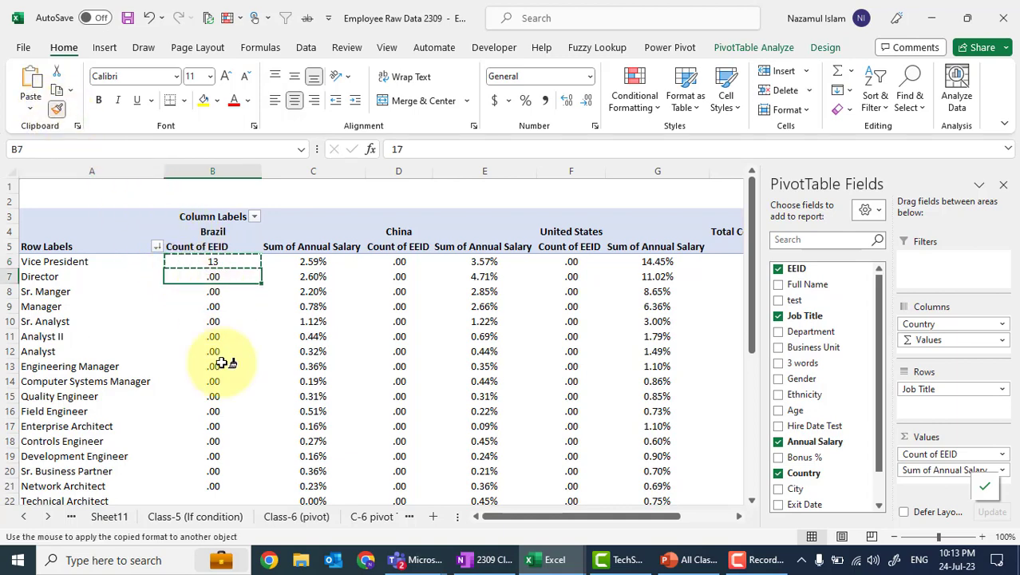
mouse_move(228, 364)
left_mouse_down()
mouse_move(217, 486)
mouse_move(217, 467)
left_mouse_up()
scroll(216, 467, "up", 6)
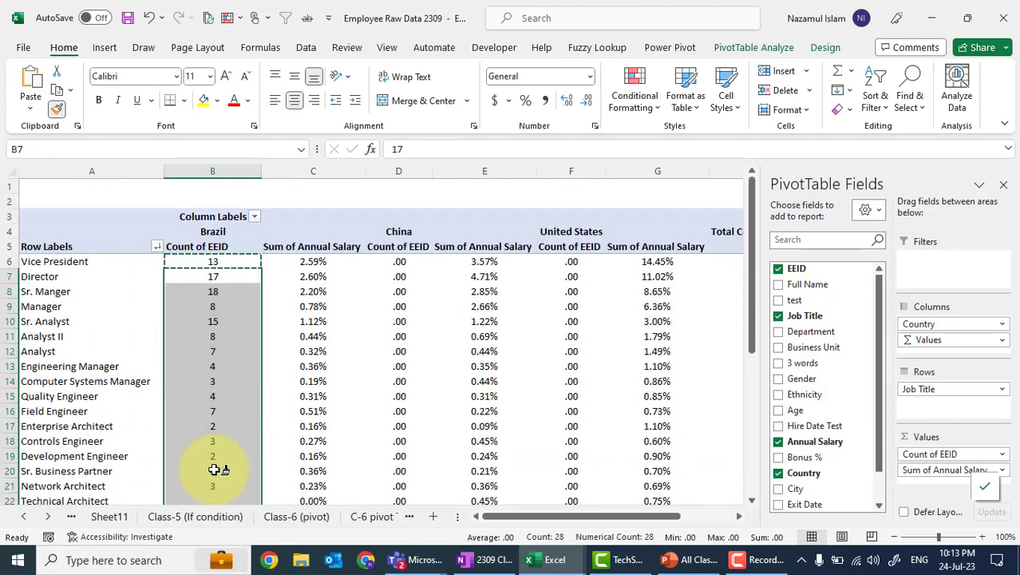
left_click(399, 172)
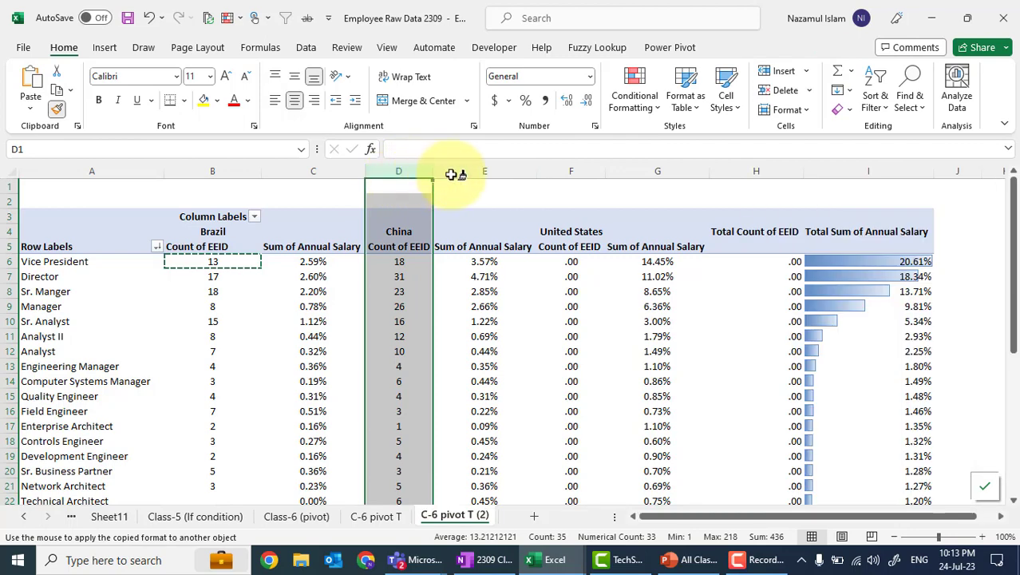
left_click(561, 171)
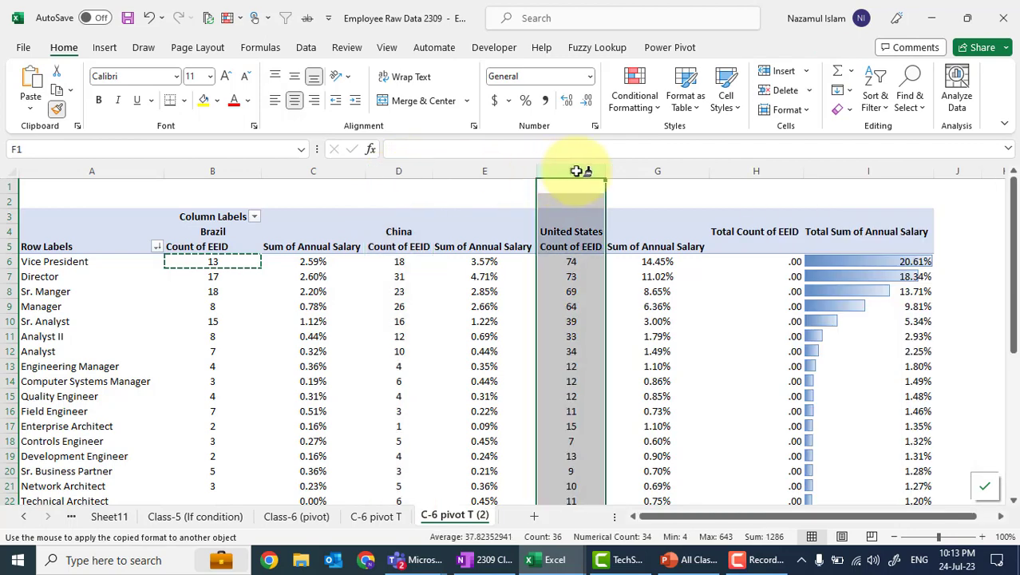
left_click(759, 171)
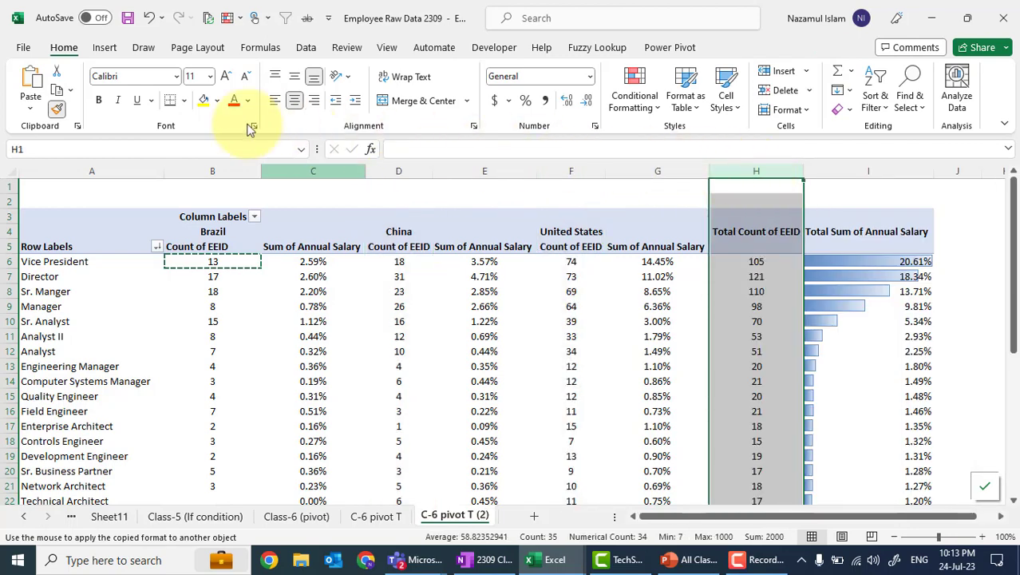
left_click(59, 110)
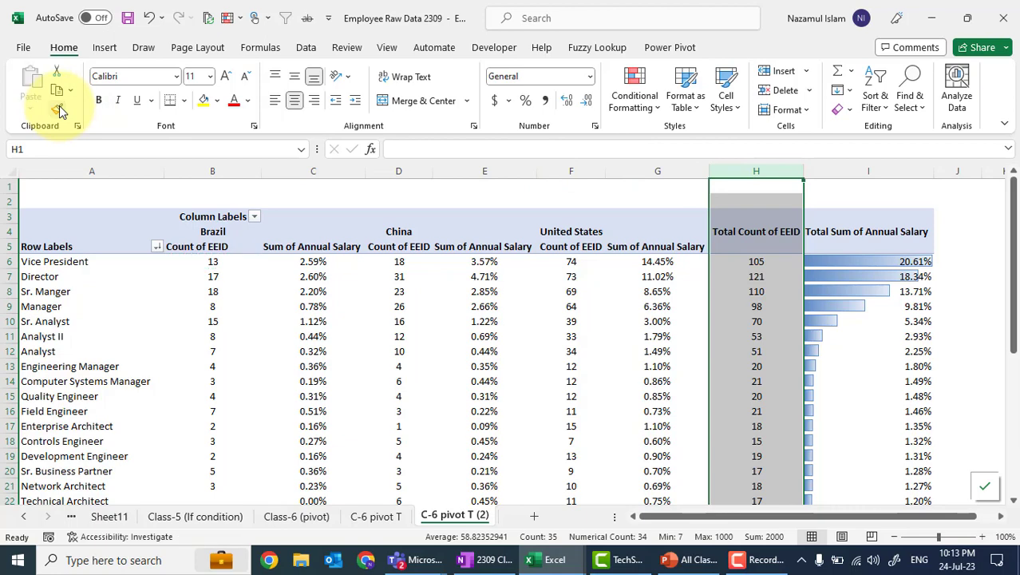
left_click(491, 189)
Step: Select the top four total salary percentages in the pivot
scroll(746, 254, "right", 2)
scroll(746, 254, "left", 2)
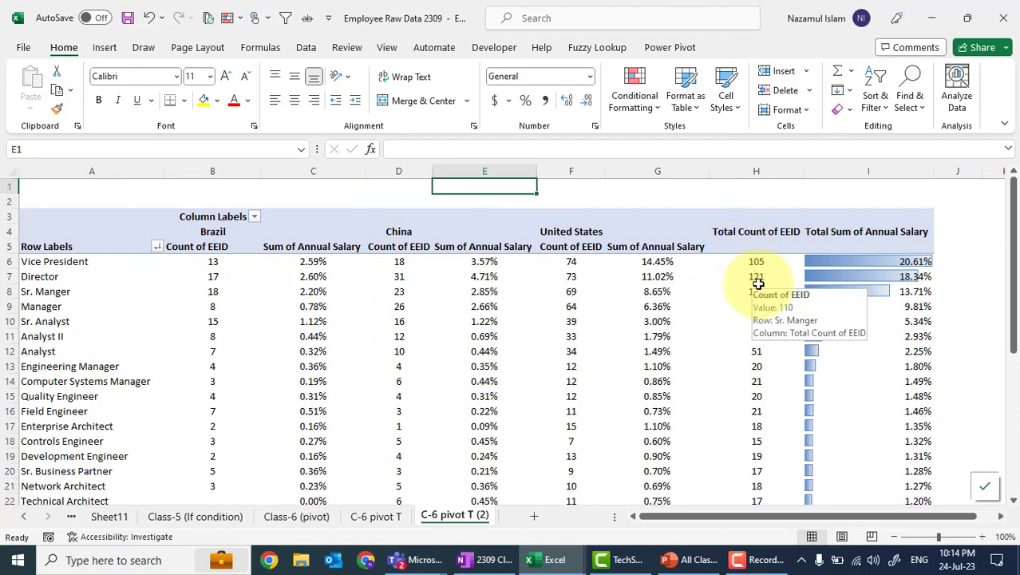
scroll(758, 284, "down", 13)
scroll(758, 283, "up", 8)
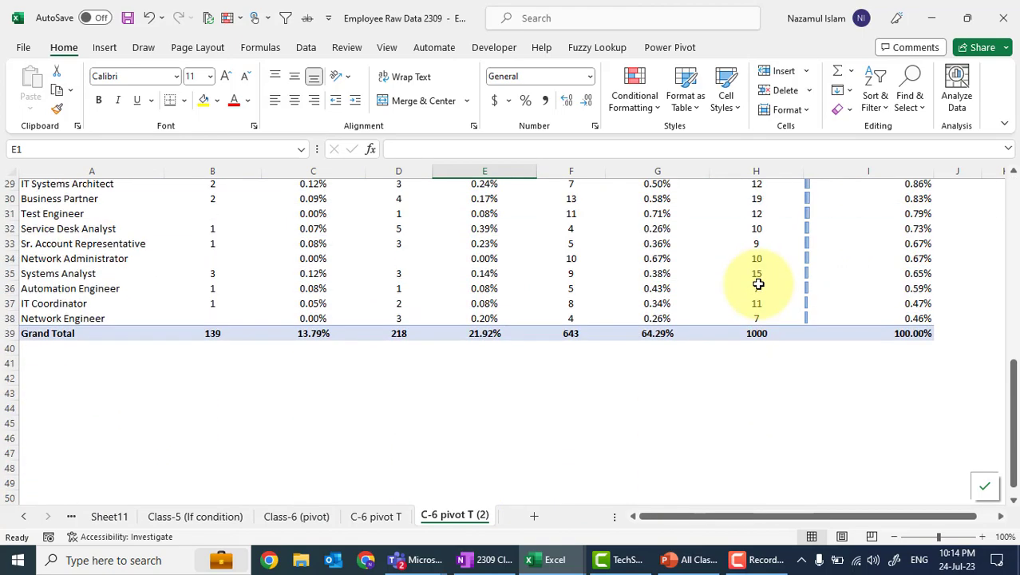
scroll(759, 283, "up", 4)
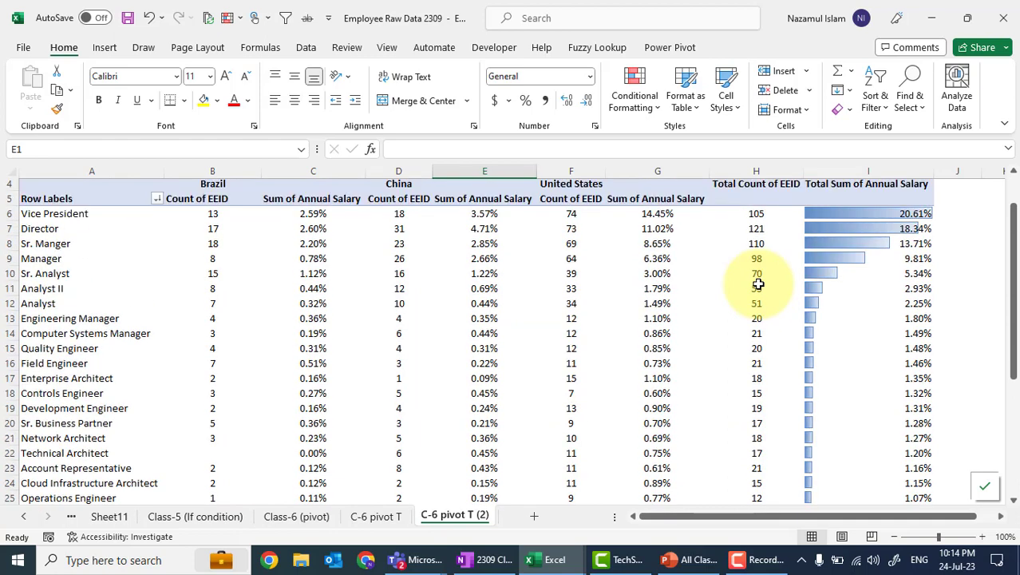
left_click_drag(755, 213, 756, 255)
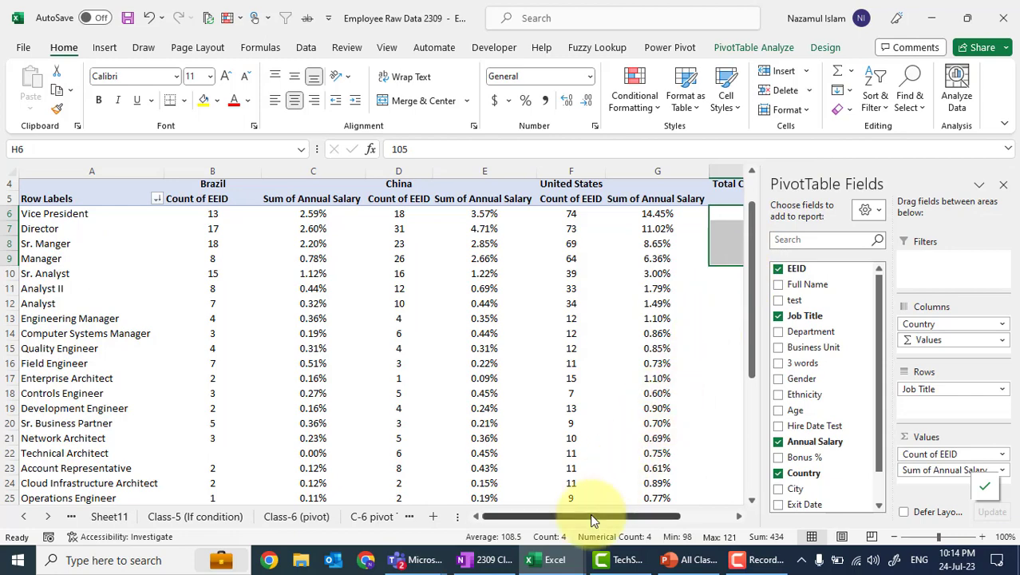
left_click_drag(590, 513, 656, 515)
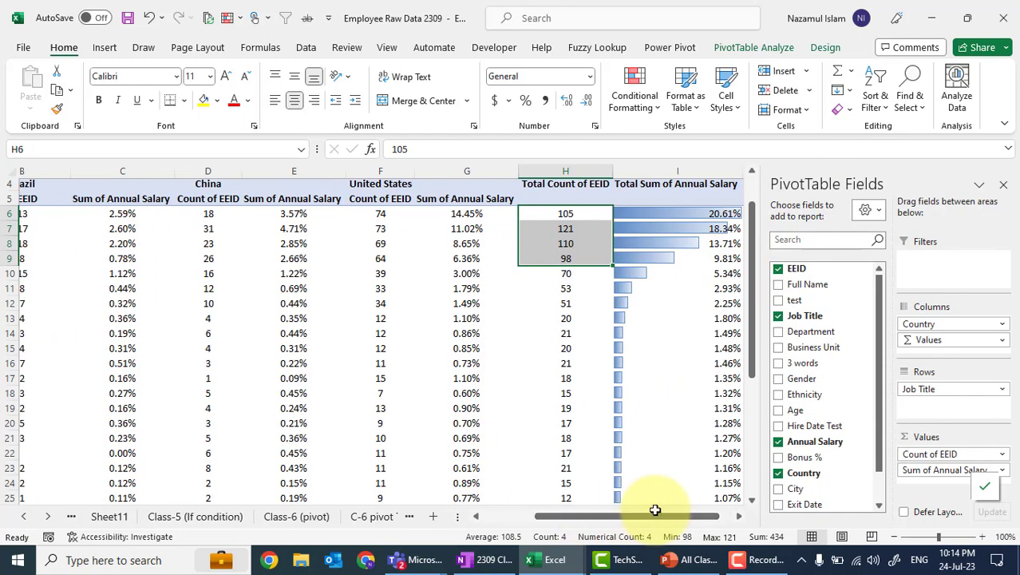
left_click_drag(711, 214, 701, 261)
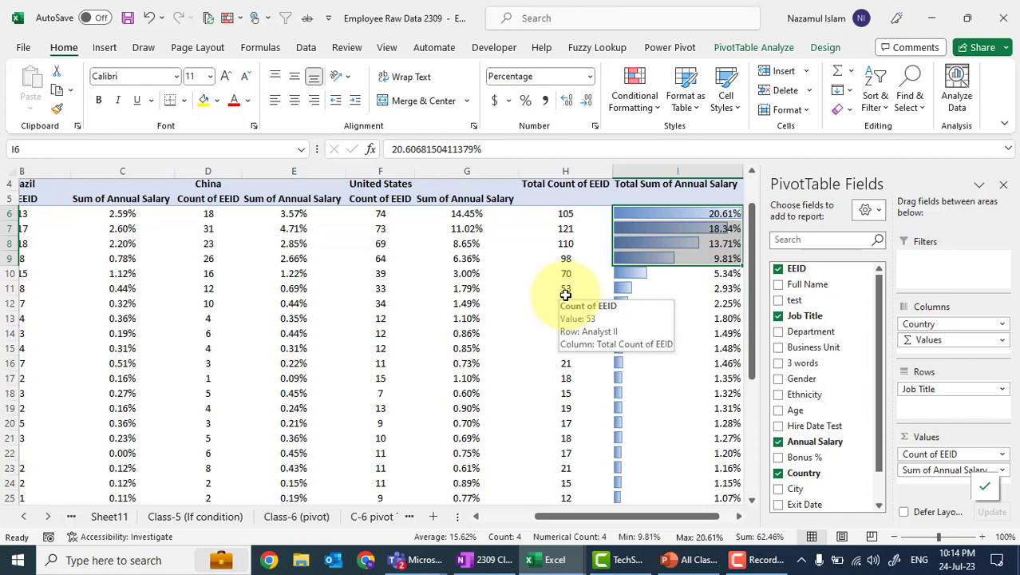
Step: Check the Analyst II United States share, Sr. Analyst Brazil count and top 20.61% share
left_click(490, 283)
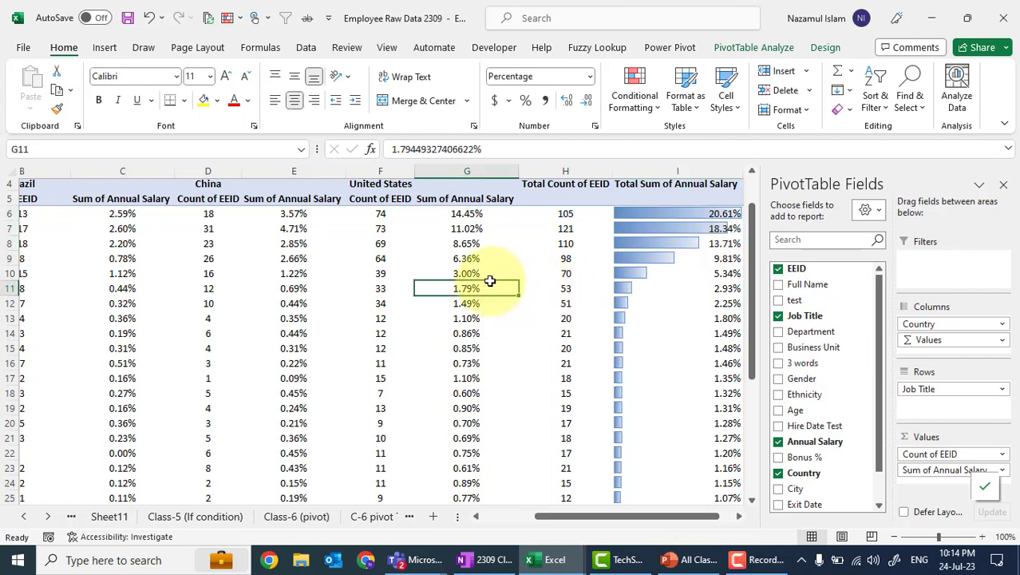
scroll(490, 281, "right", 3)
scroll(490, 281, "left", 5)
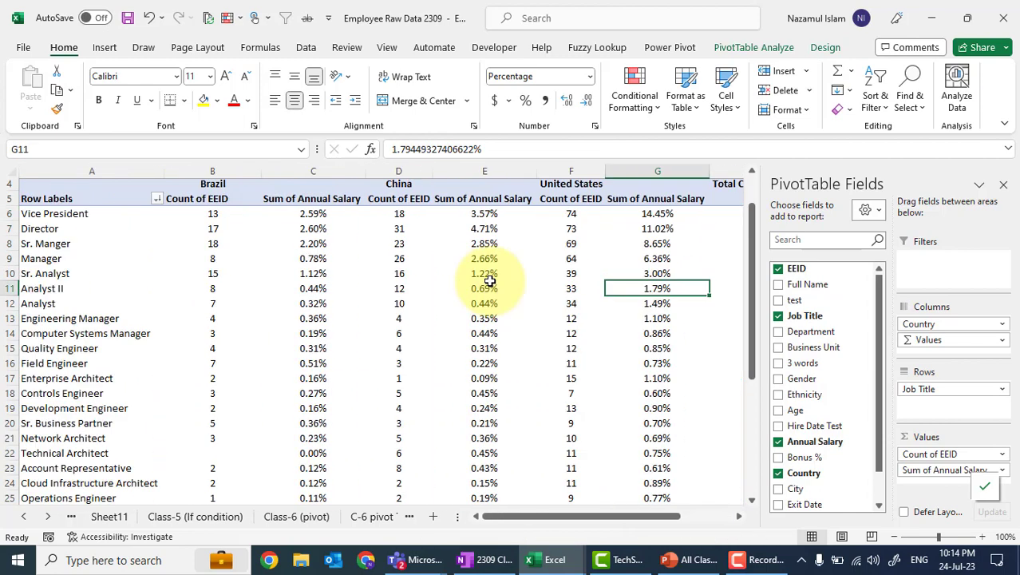
left_click(235, 271)
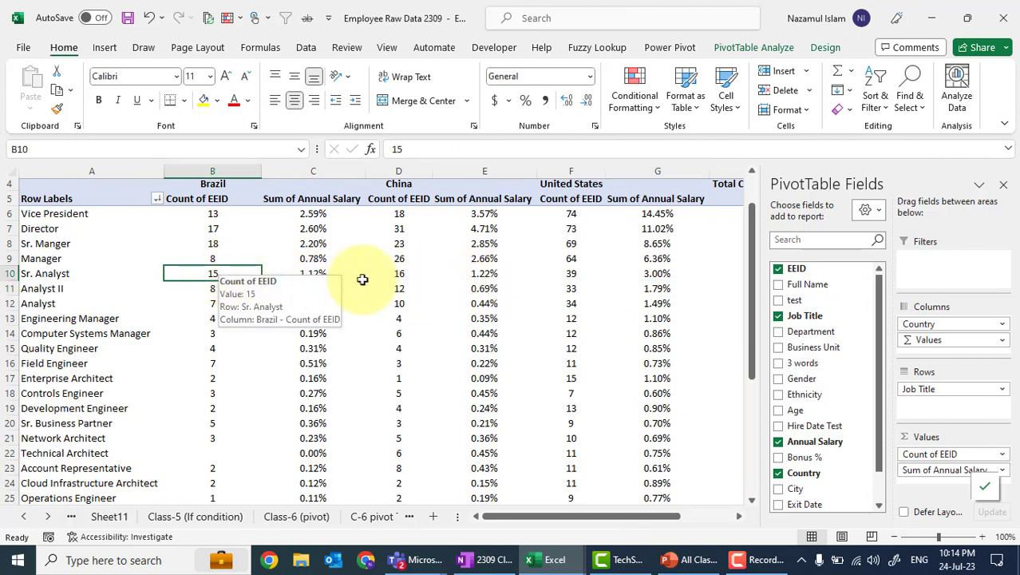
scroll(630, 297, "right", 4)
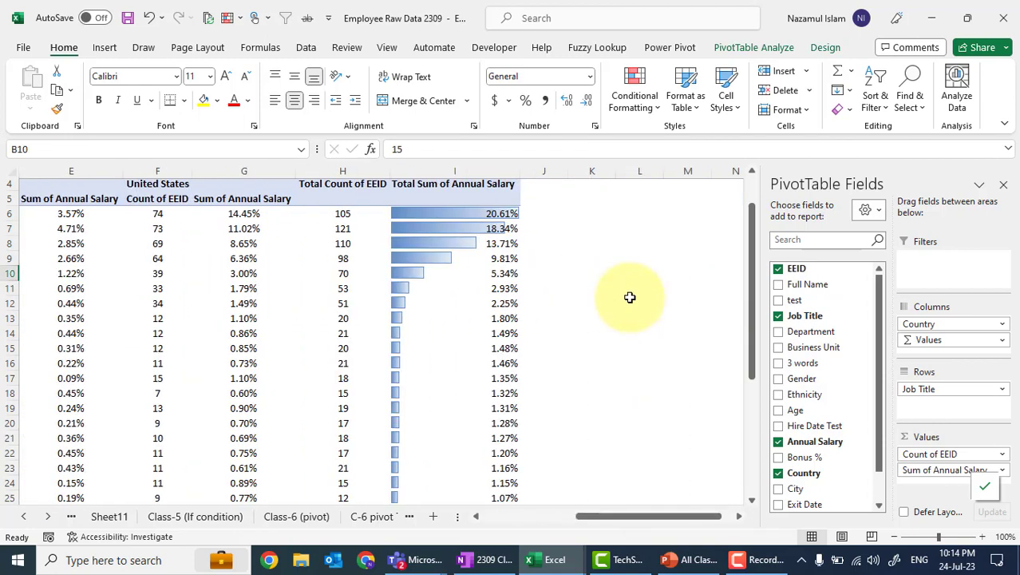
left_click(475, 212)
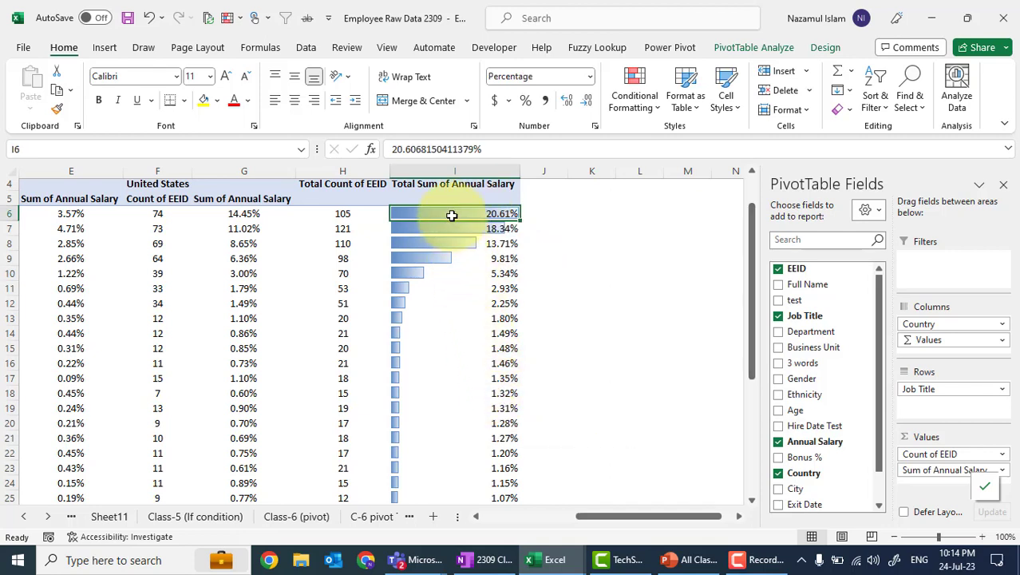
Step: Show Total Count of EEID as Rank Largest to Smallest by Job Title, as whole numbers
left_click(328, 214)
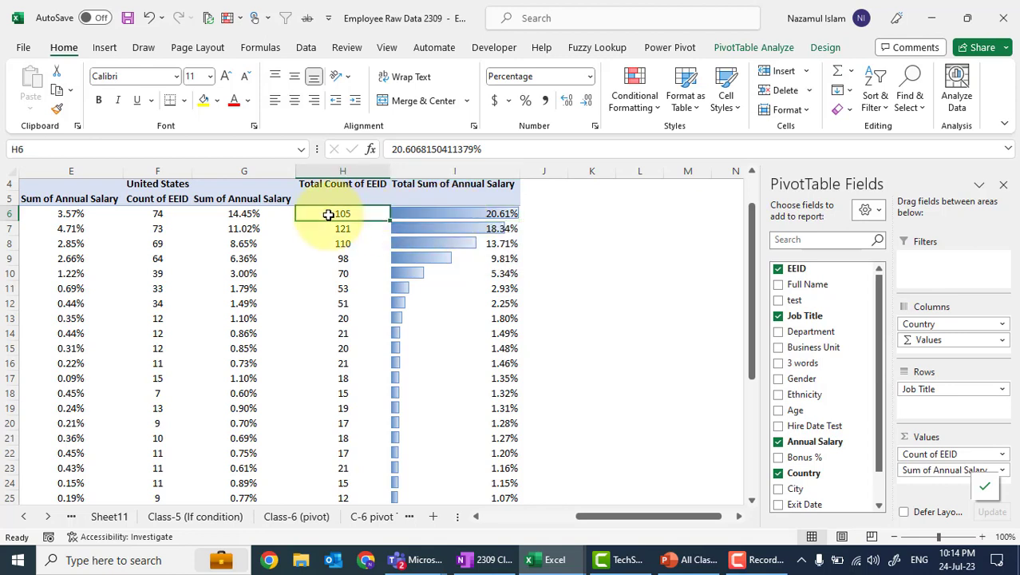
right_click(328, 214)
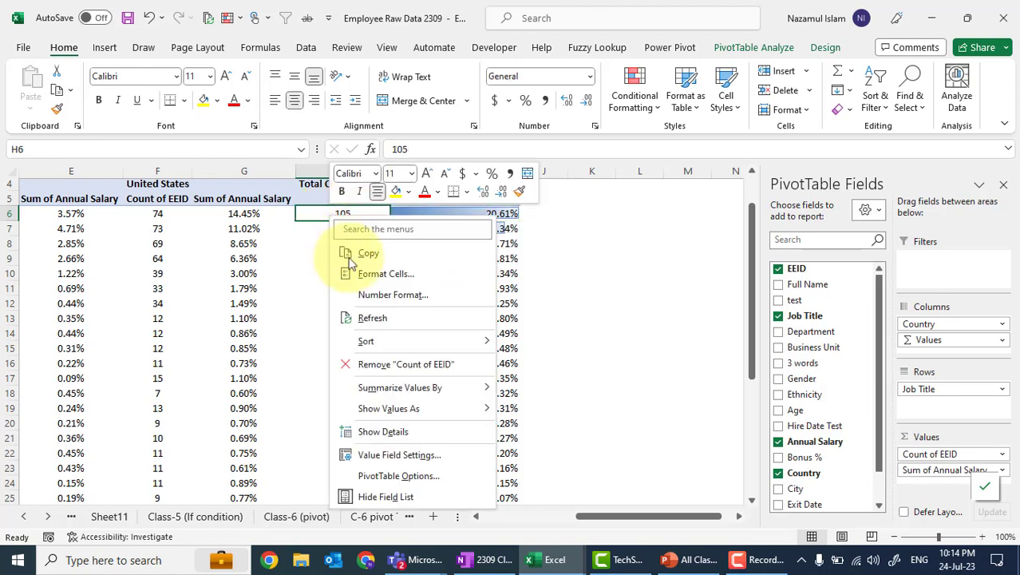
mouse_move(421, 410)
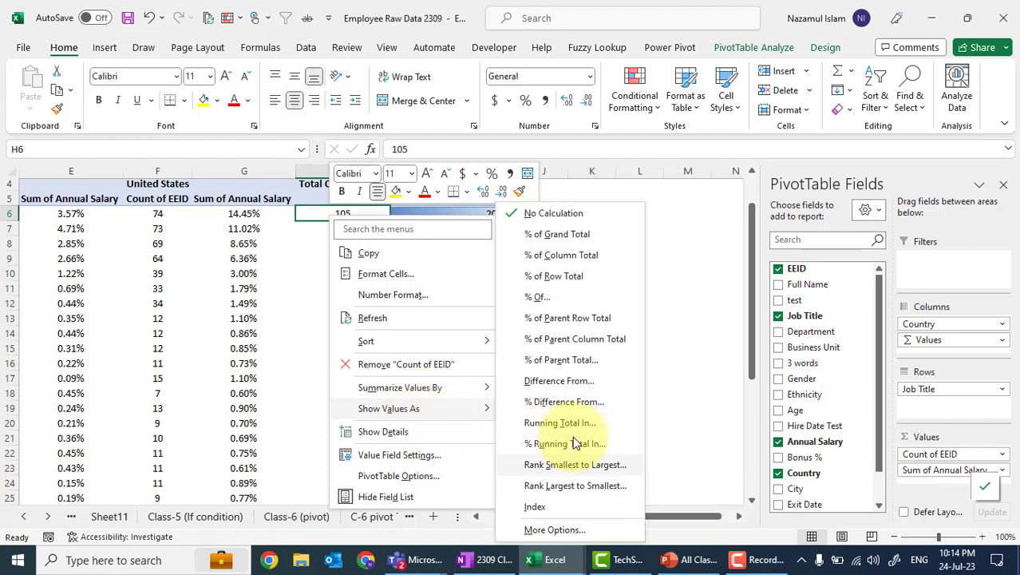
left_click(585, 484)
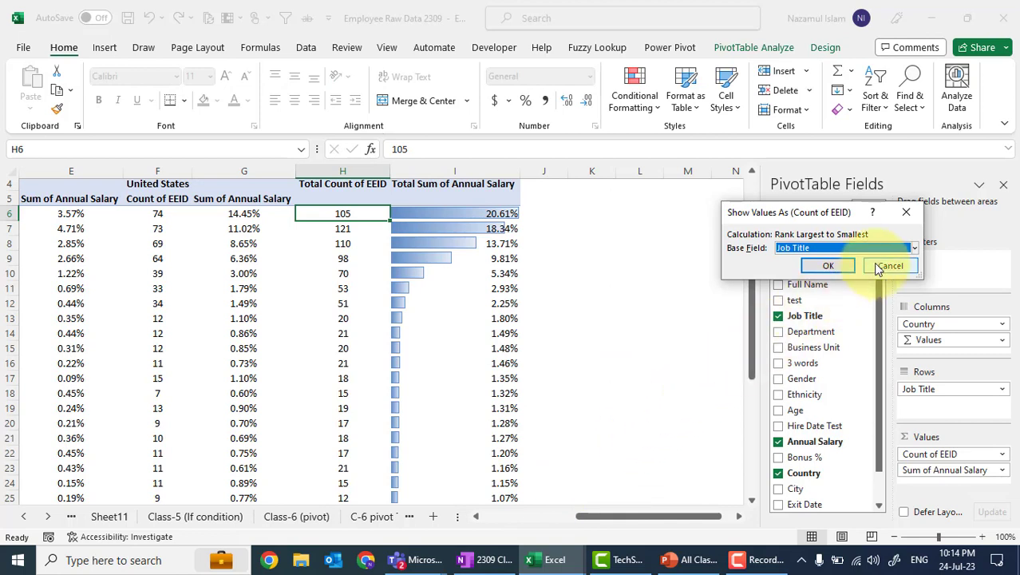
left_click(915, 248)
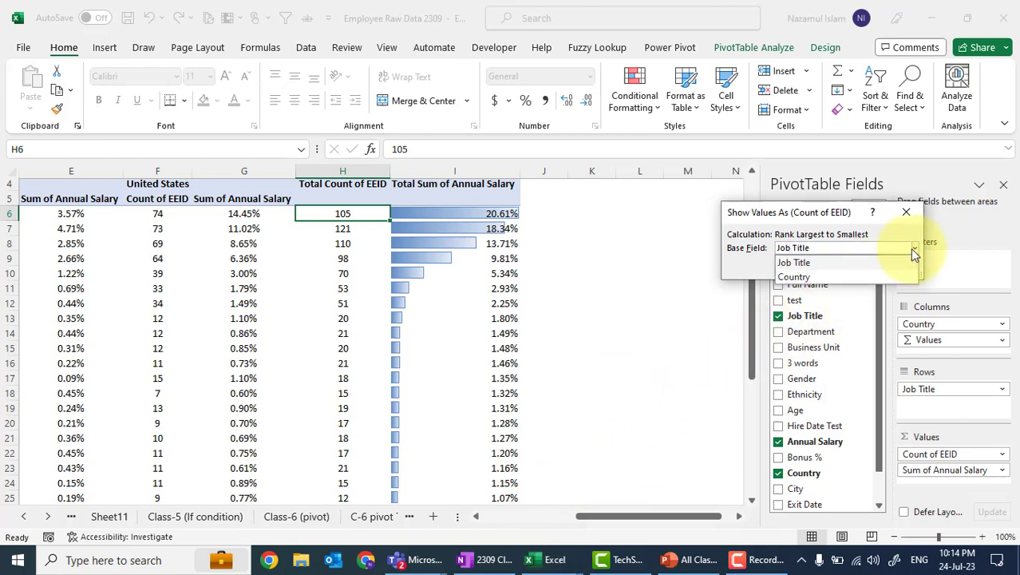
left_click(806, 262)
left_click(826, 266)
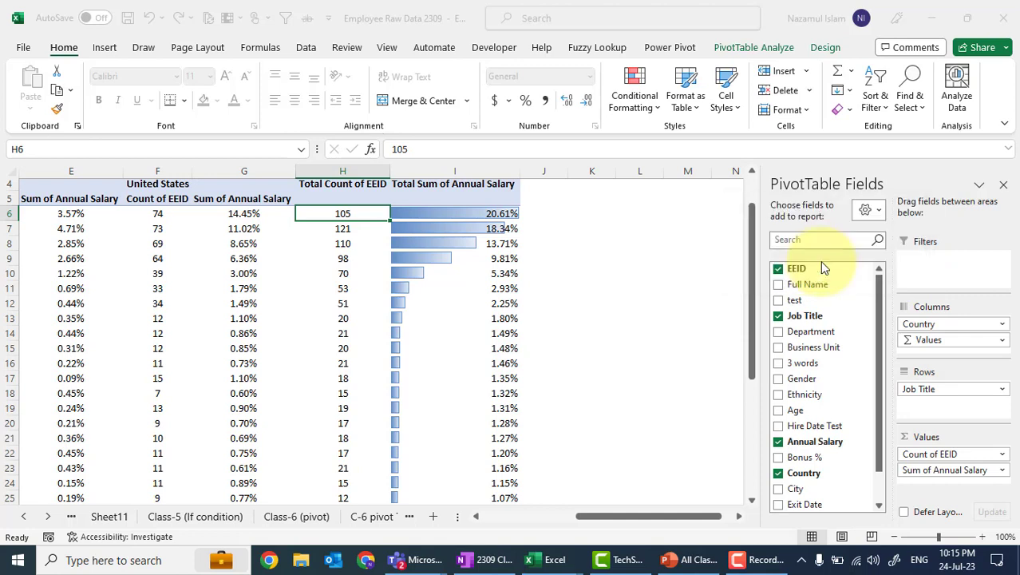
left_click(350, 170)
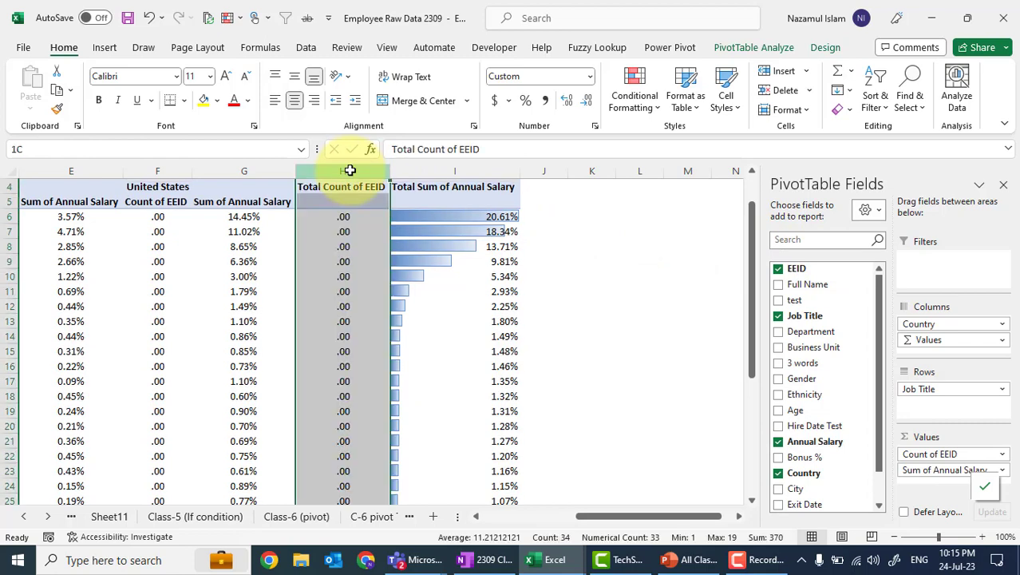
left_click(590, 77)
left_click(572, 99)
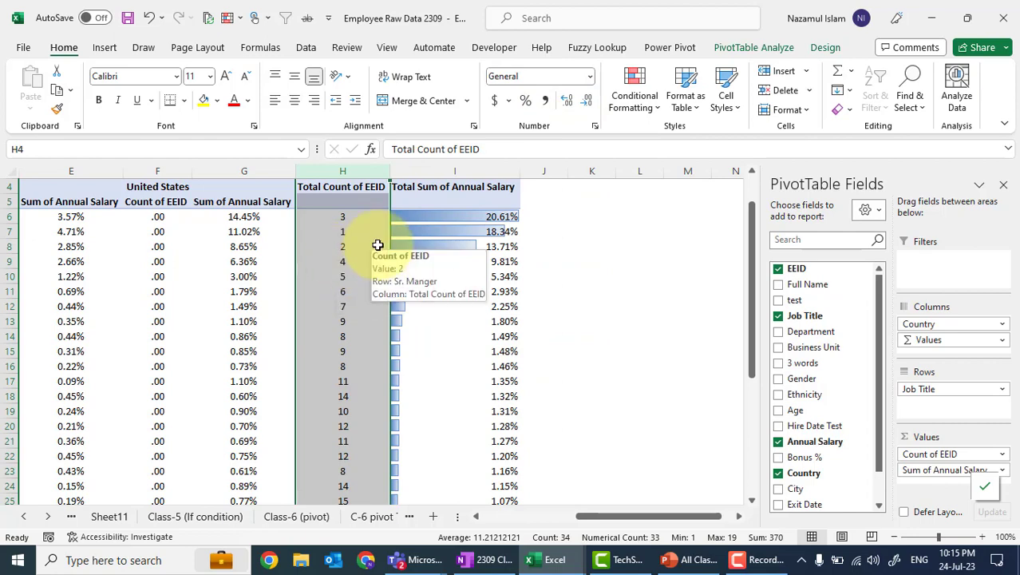
Step: Review the Director count and Brazil's Sr. Manger share, then go to Class-6 (pivot)
scroll(378, 245, "left", 4)
scroll(377, 245, "right", 5)
scroll(378, 245, "left", 1)
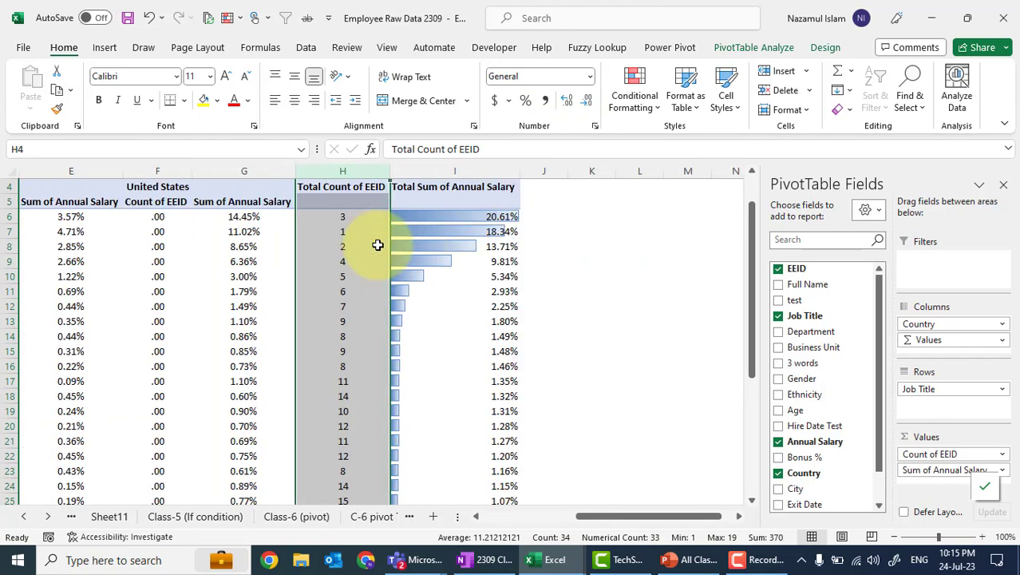
left_click(351, 233)
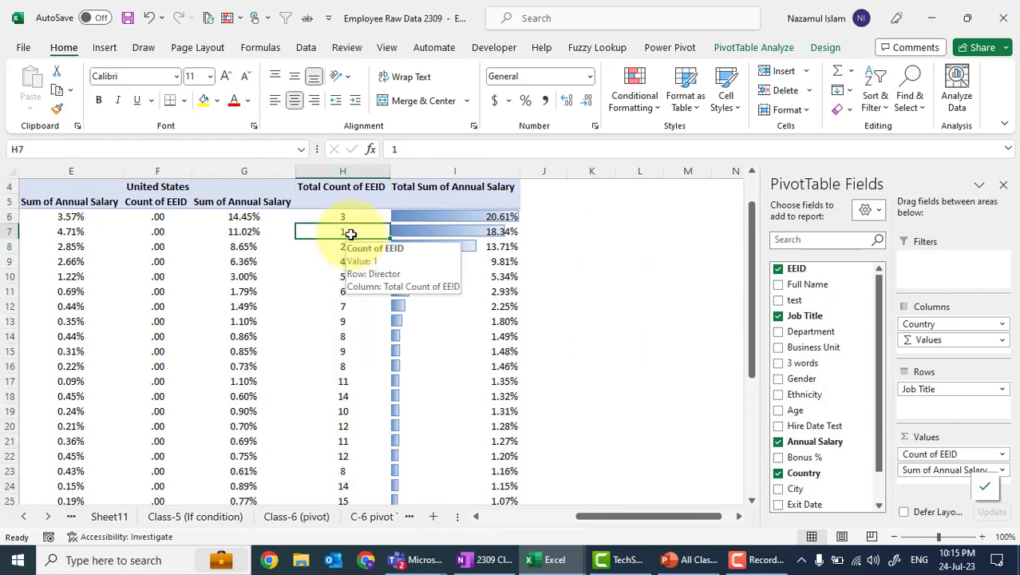
scroll(351, 232, "left", 4)
scroll(350, 232, "right", 4)
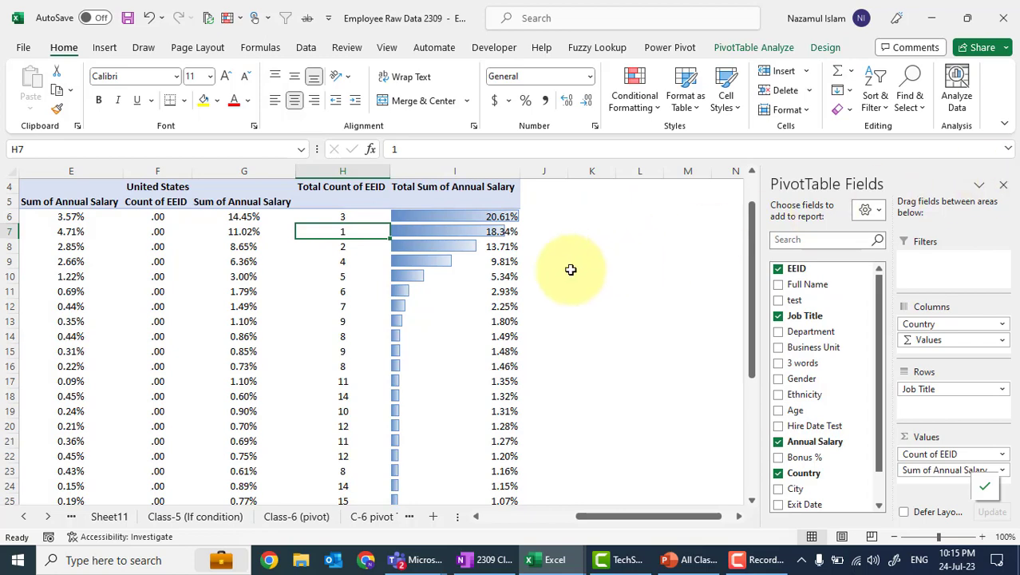
scroll(571, 270, "left", 3)
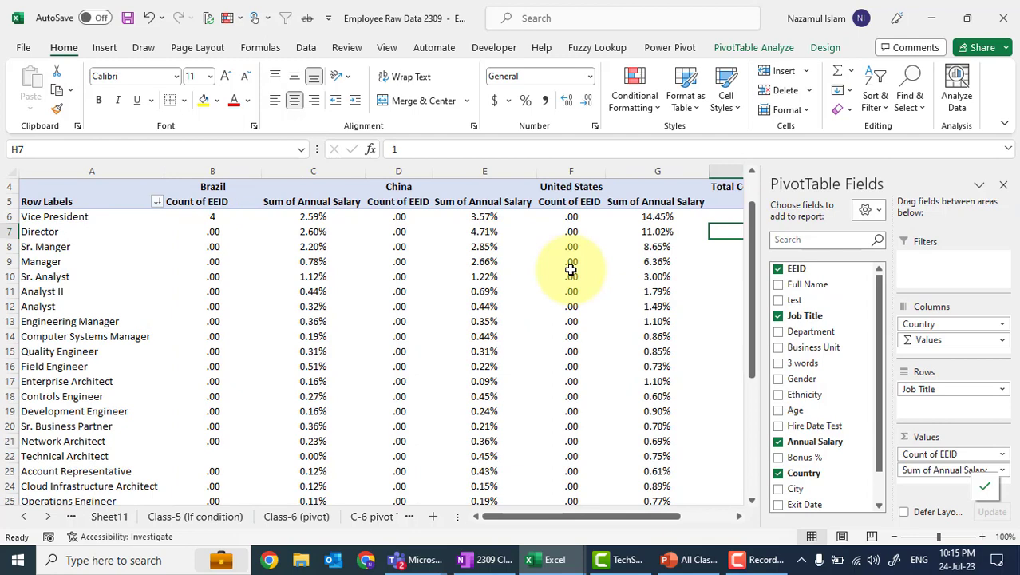
mouse_move(571, 269)
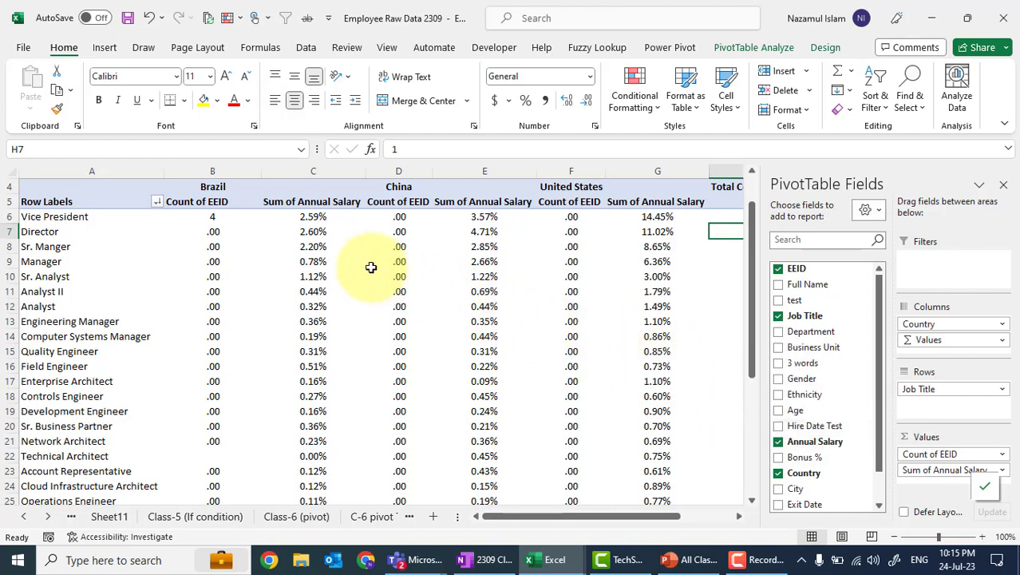
mouse_move(371, 268)
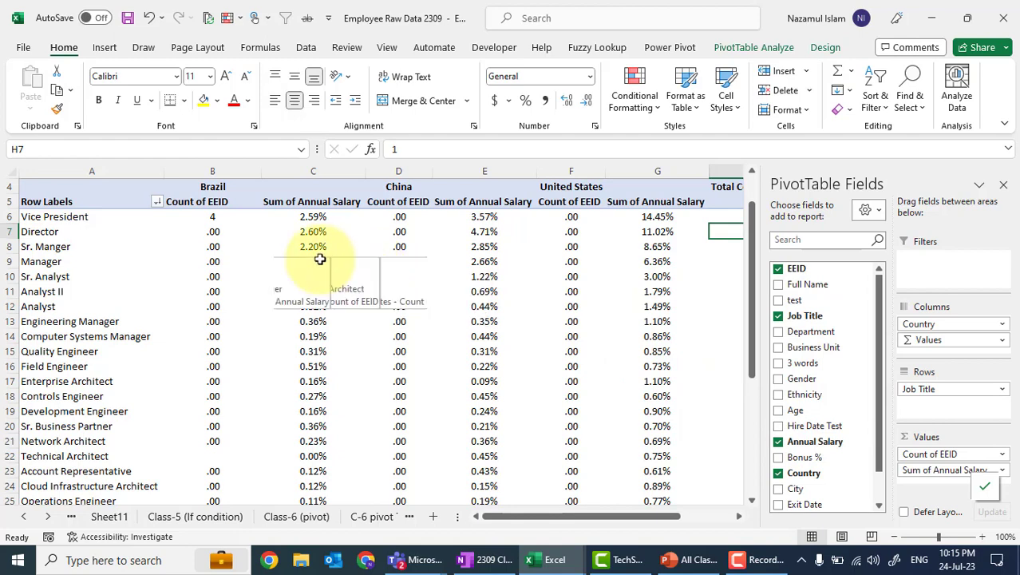
left_click(281, 253)
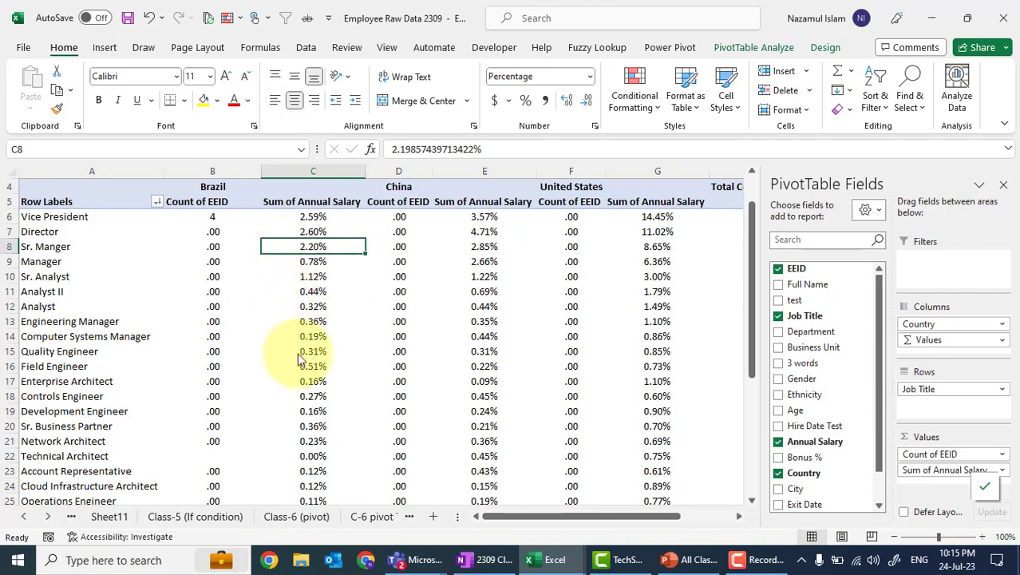
left_click(321, 518)
Step: On C-6 pivot T, put Country in the pivot rows and remove Job Title
left_click(371, 516)
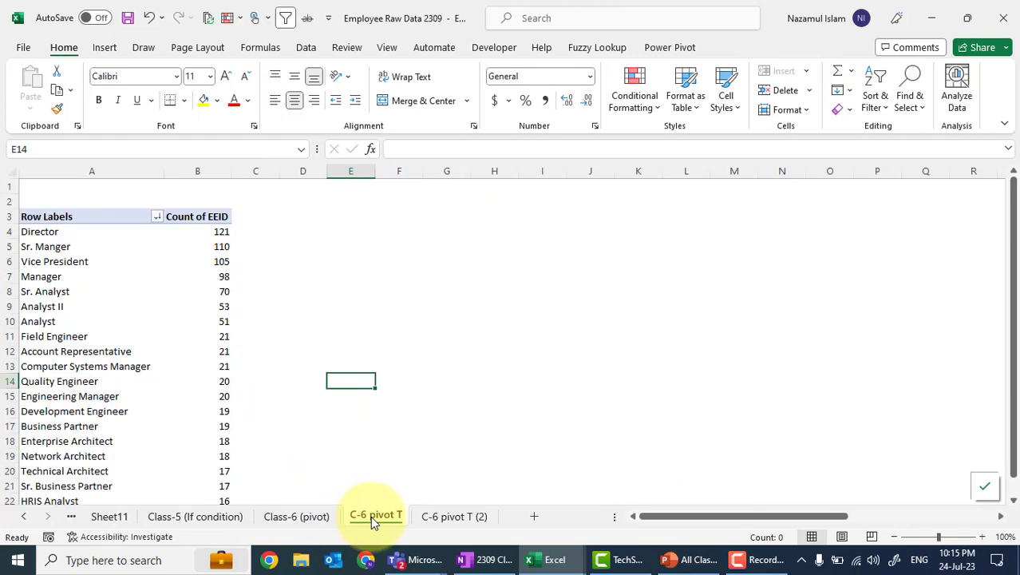
left_click(85, 289)
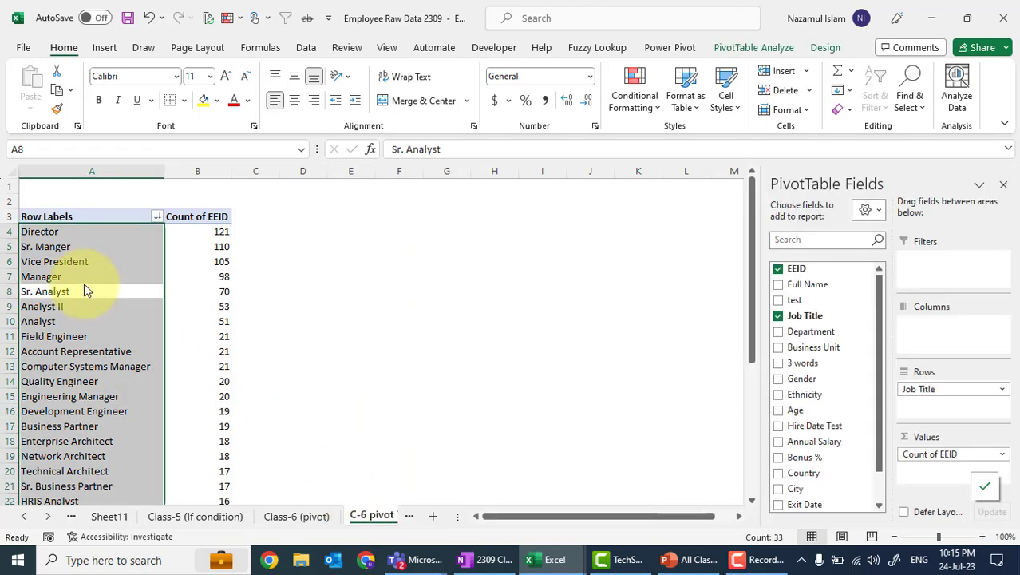
left_click_drag(806, 472, 968, 392)
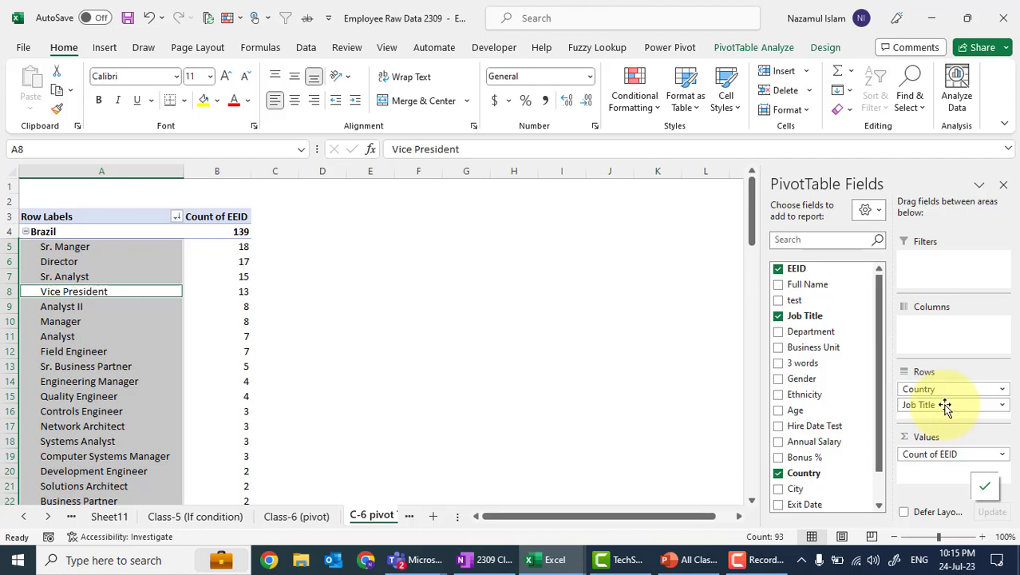
left_click(944, 405)
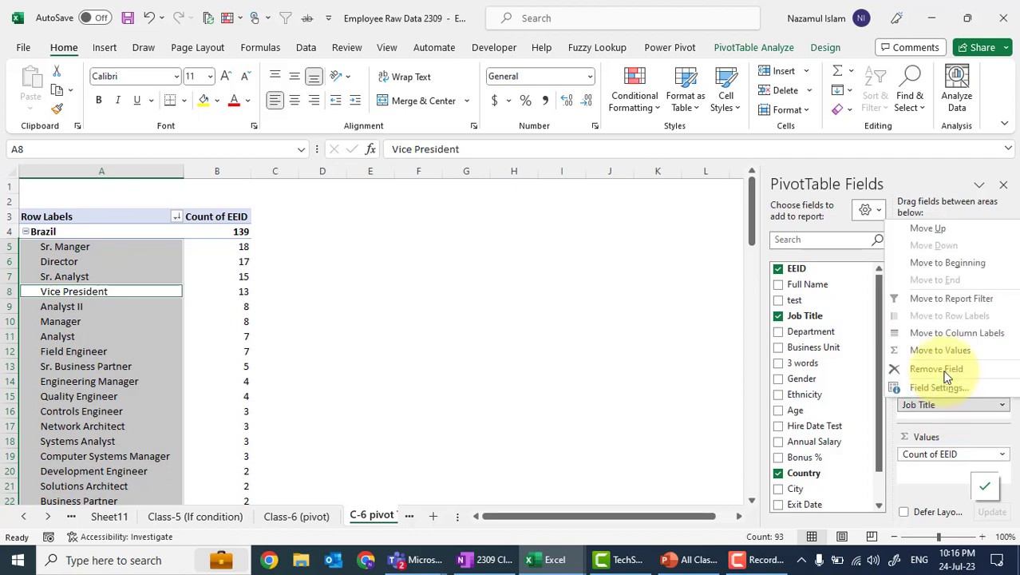
left_click(942, 369)
left_click(304, 286)
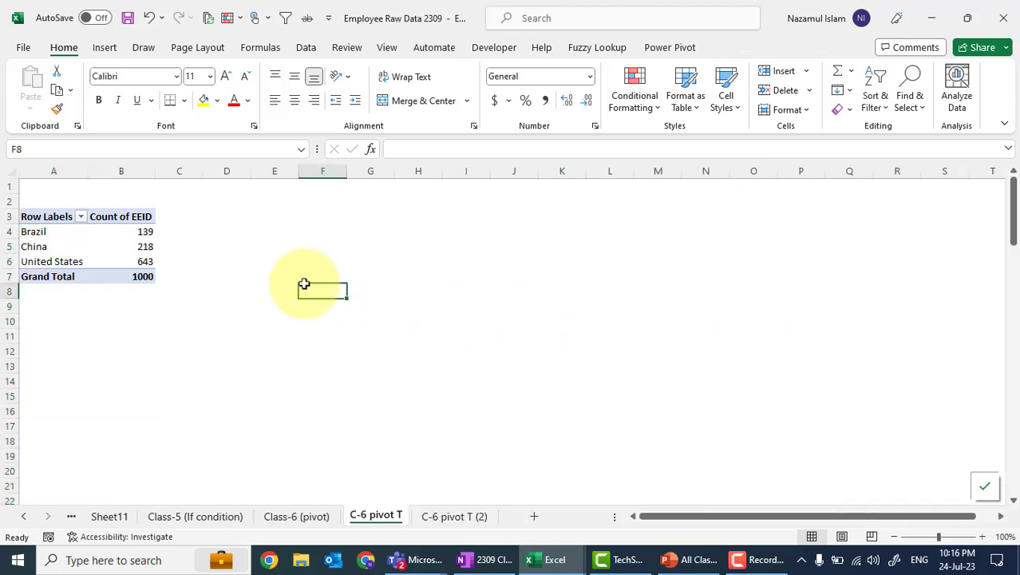
left_click(142, 246)
right_click(142, 246)
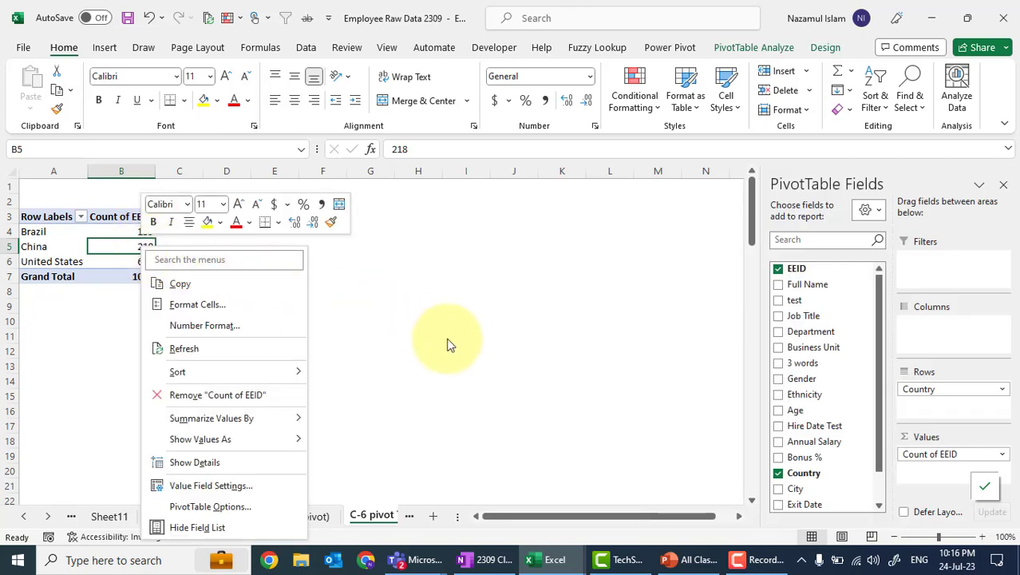
key("Escape")
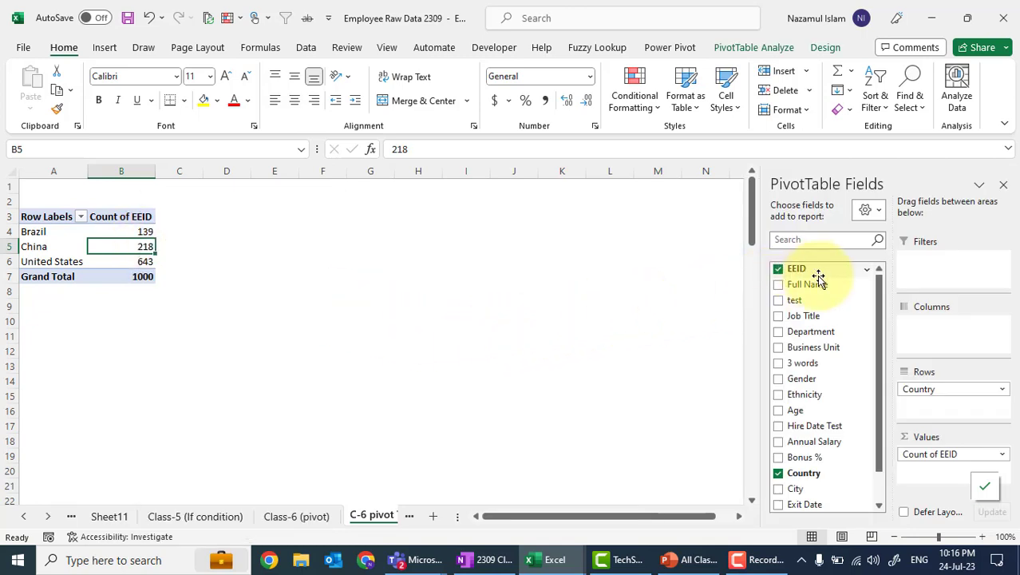
Step: Add a second EEID count and show it as % of Grand Total
left_click_drag(819, 275, 876, 467)
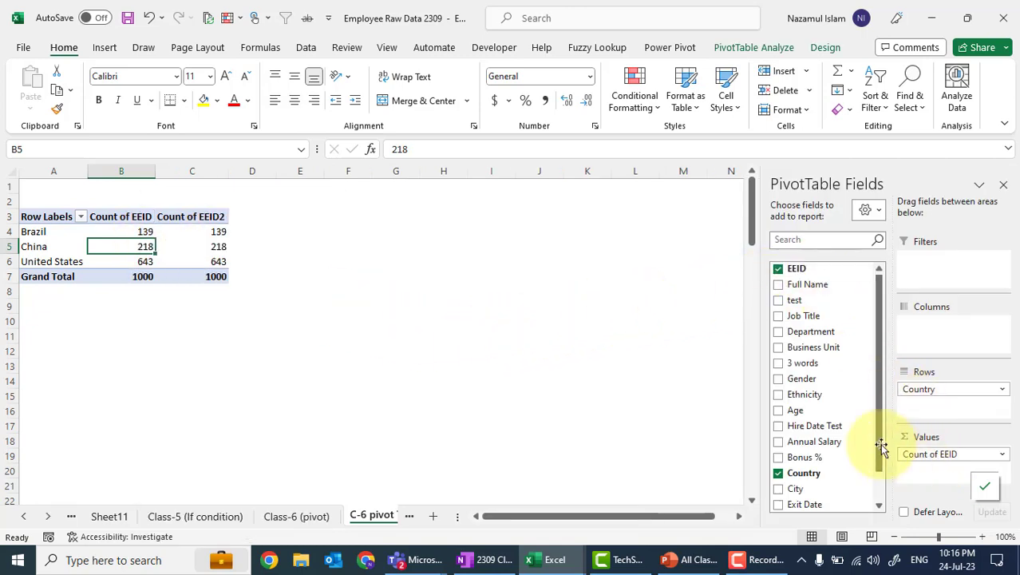
right_click(211, 231)
key("m")
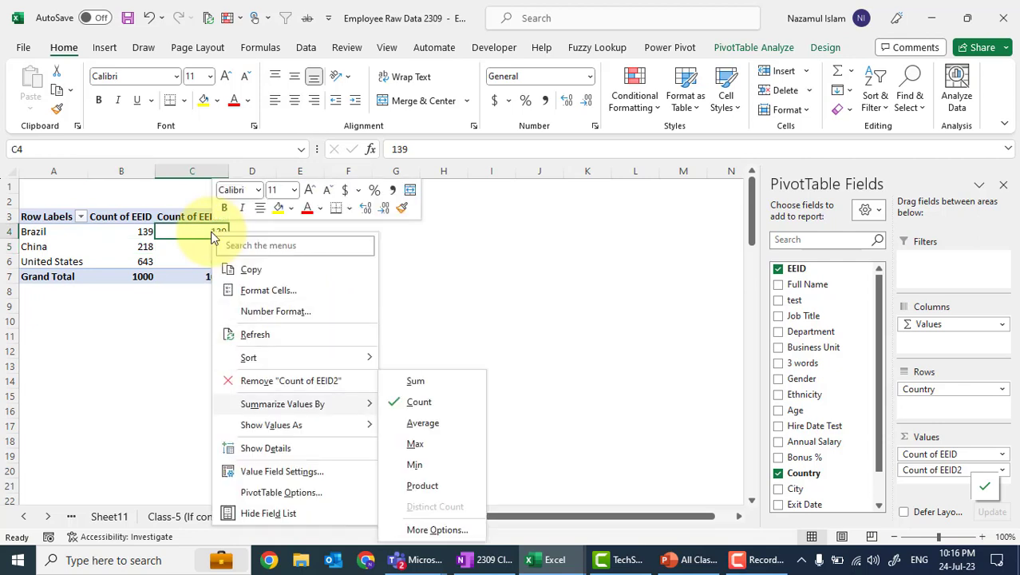
key("Down")
key("Right")
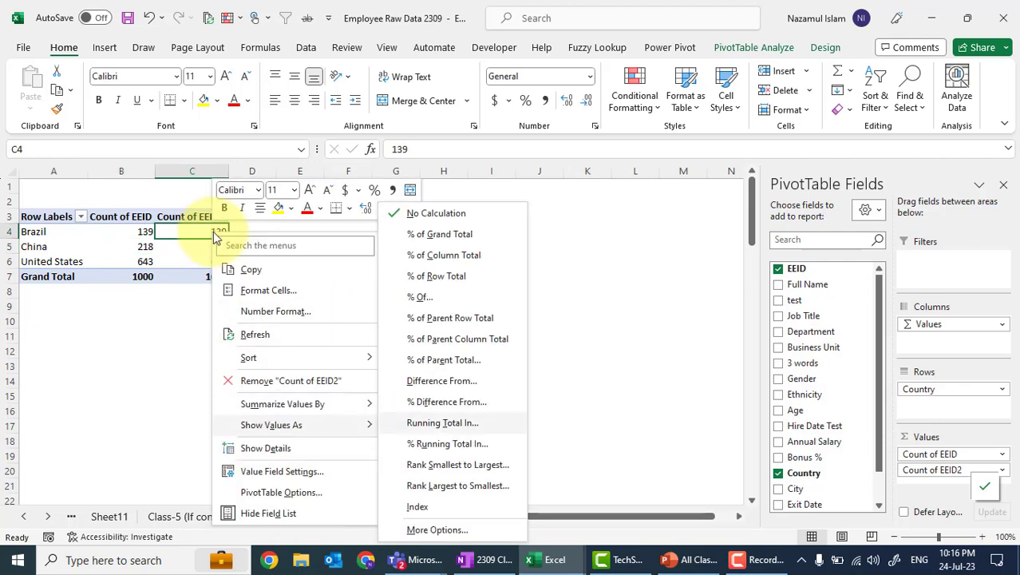
left_click(449, 240)
left_click(267, 247)
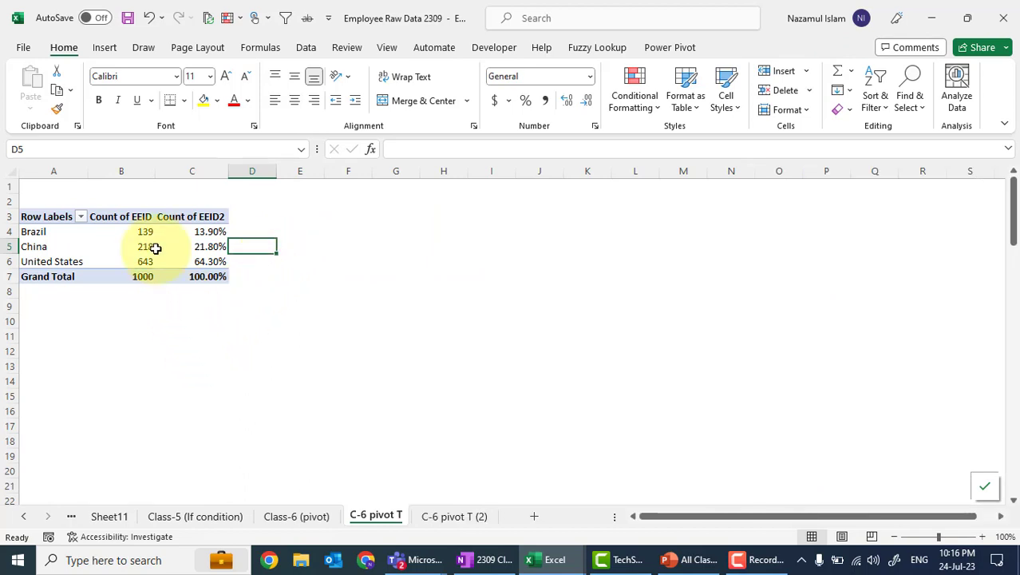
left_click(164, 247)
left_click(323, 301)
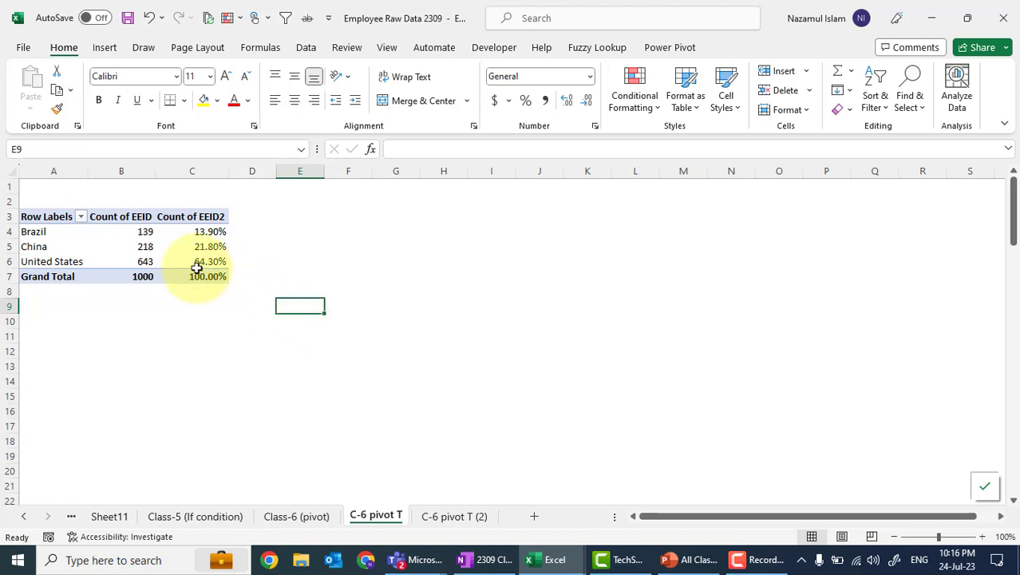
left_click(168, 256)
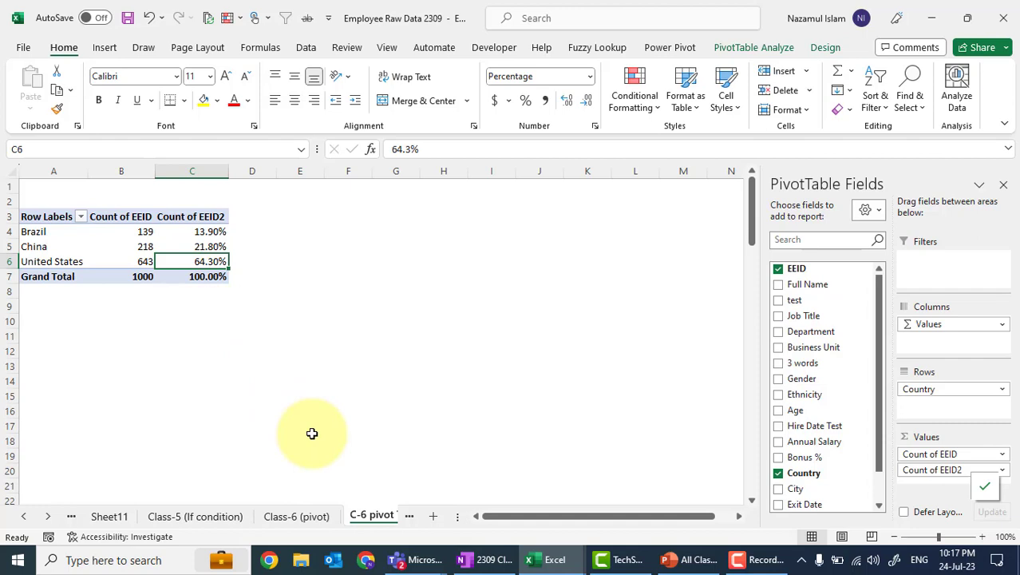
left_click(296, 516)
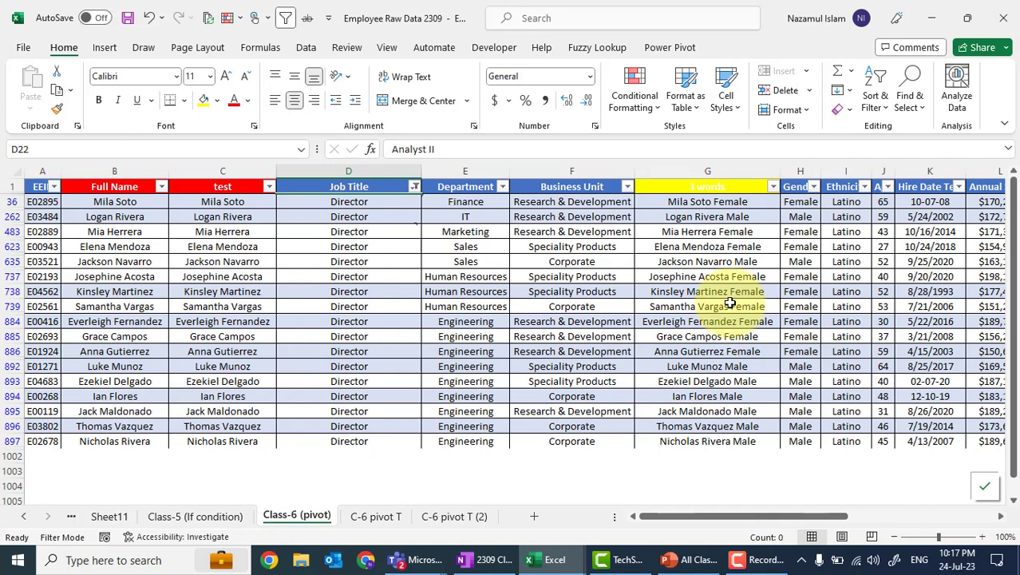
Step: Clear the filter on the Country column
scroll(729, 303, "right", 3)
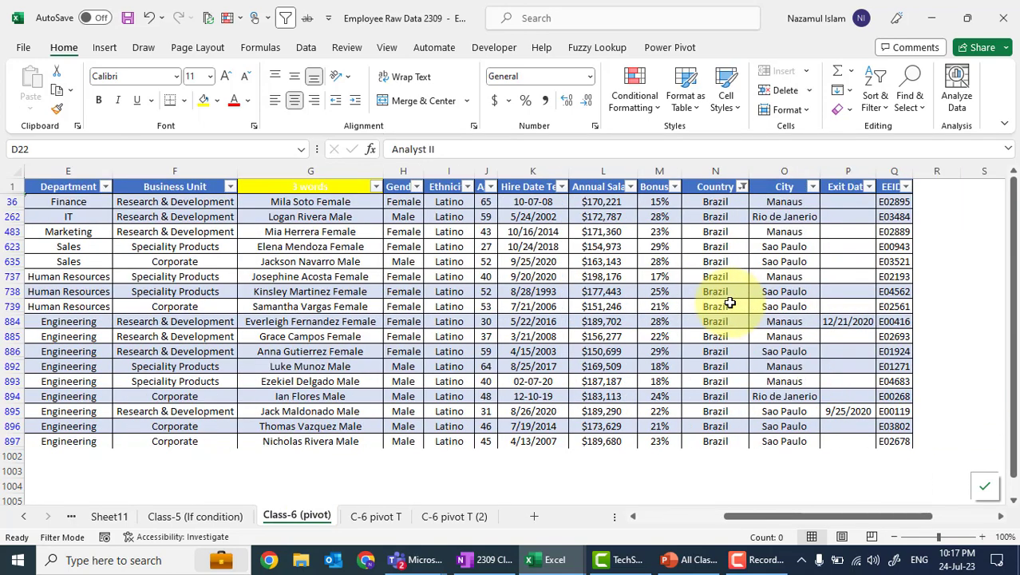
left_click(743, 186)
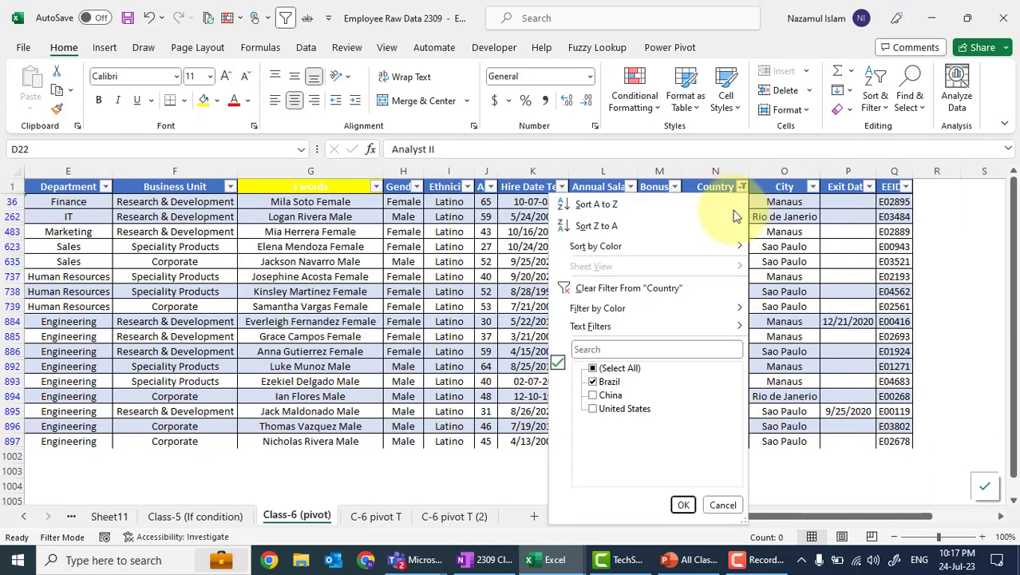
left_click(688, 290)
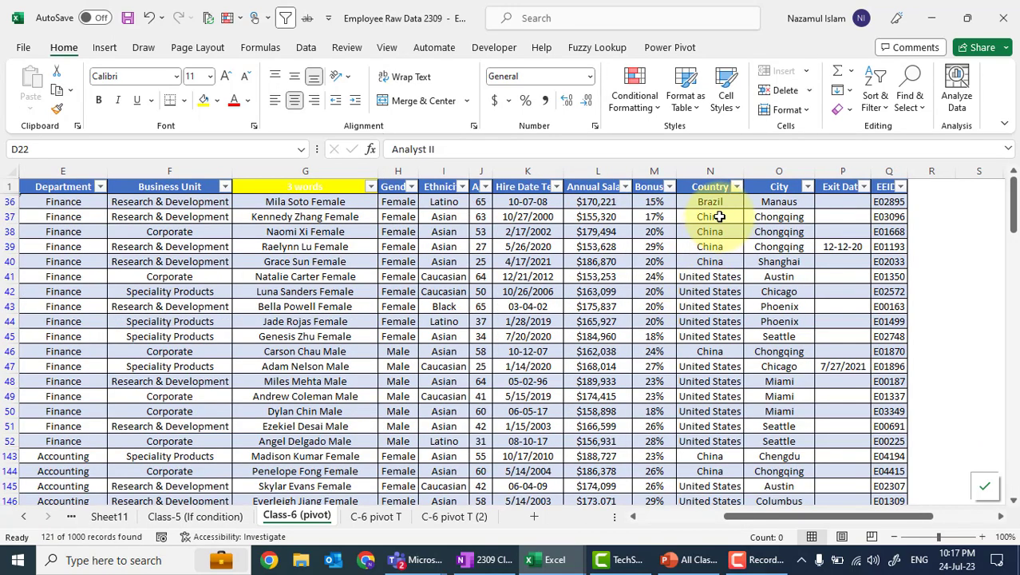
Step: Edit the country text in N36, N37, N39 and N47 into spaced variants
left_click(718, 218)
left_click(711, 201)
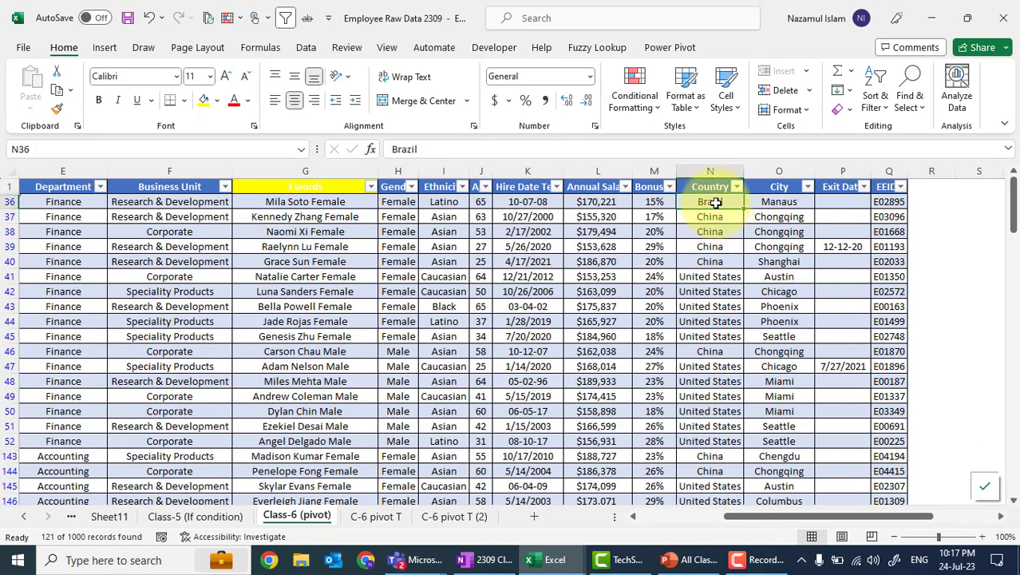
left_click(393, 148)
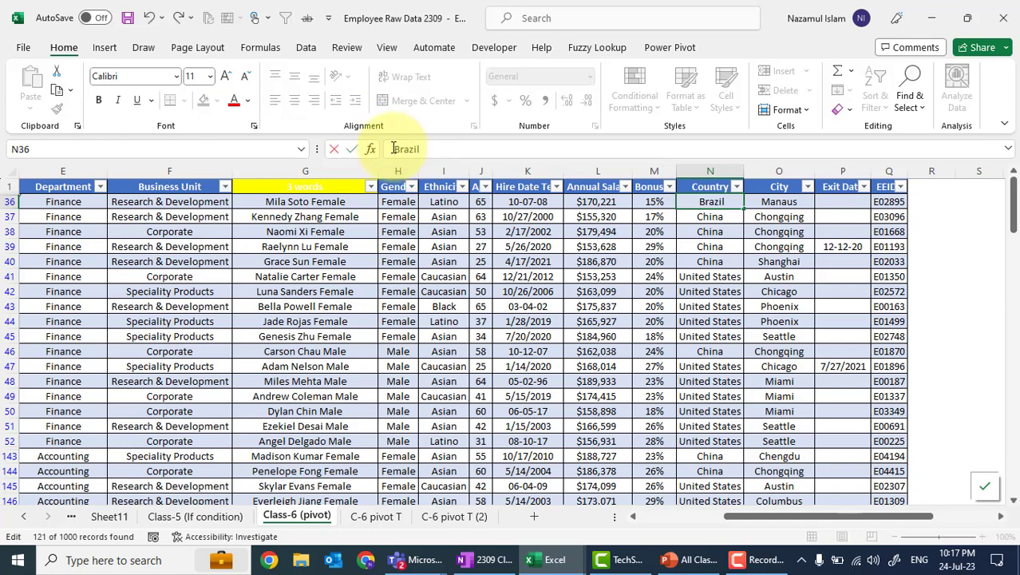
key("Return")
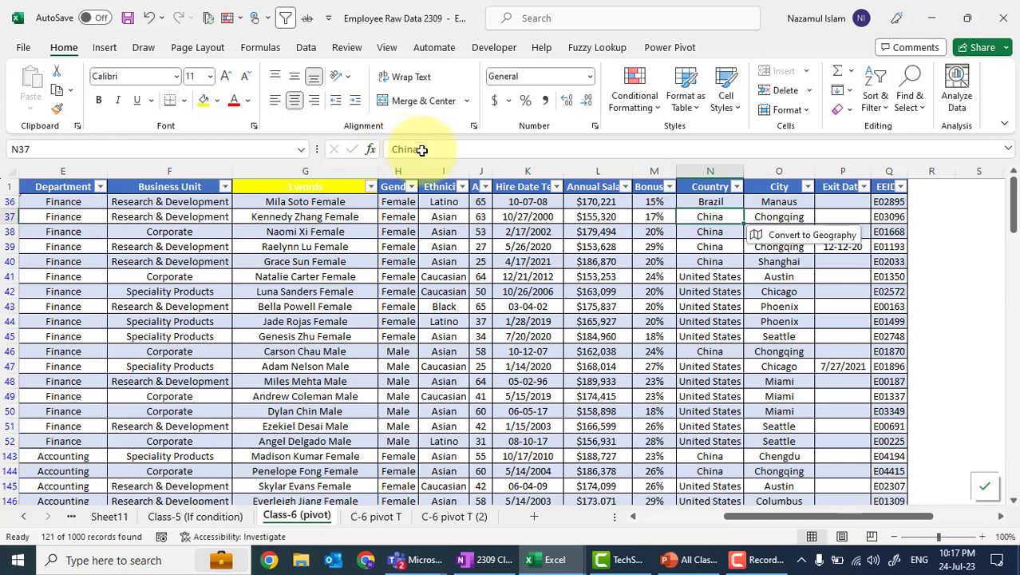
left_click(441, 152)
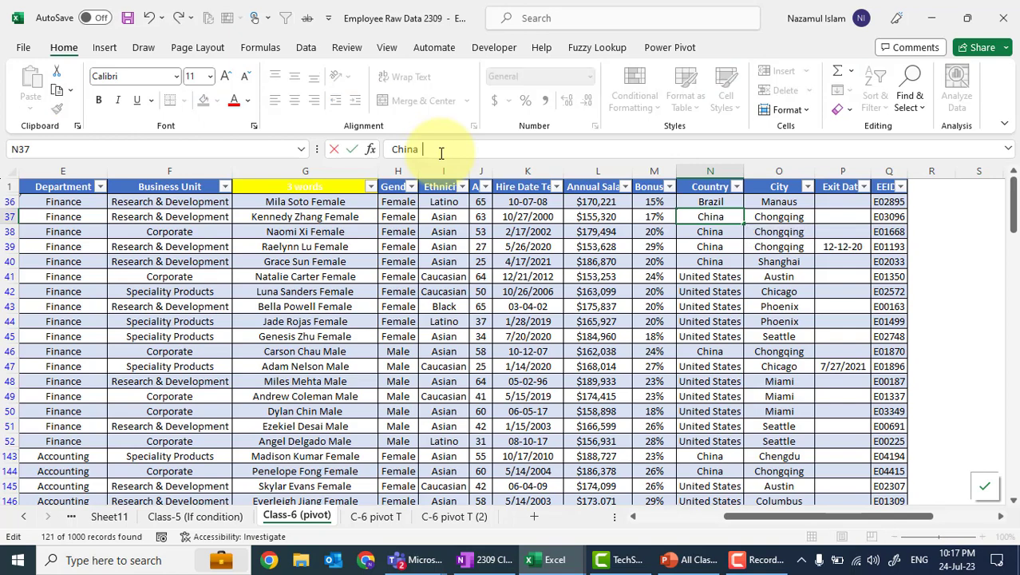
key("Return")
key("Return")
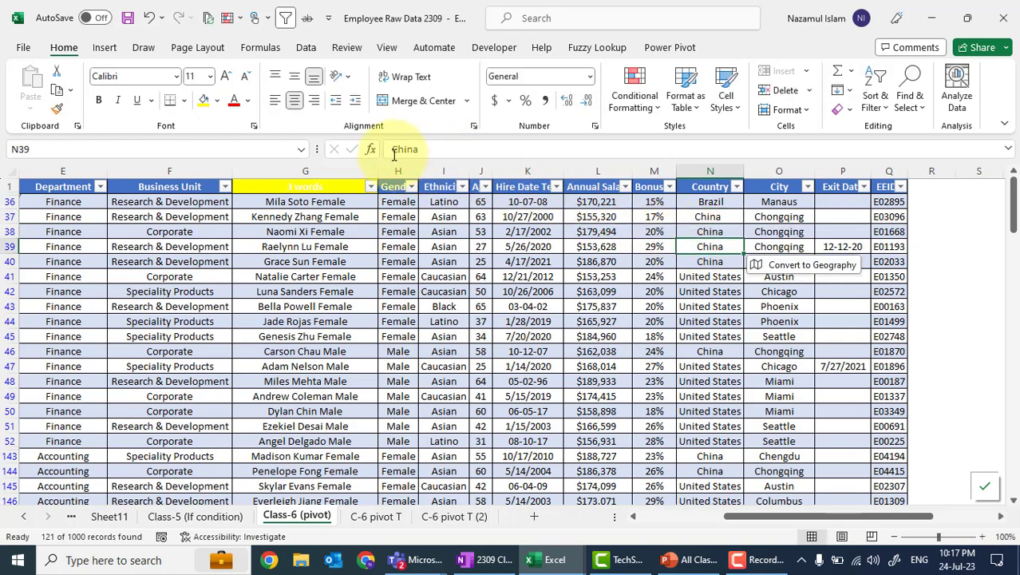
left_click(393, 151)
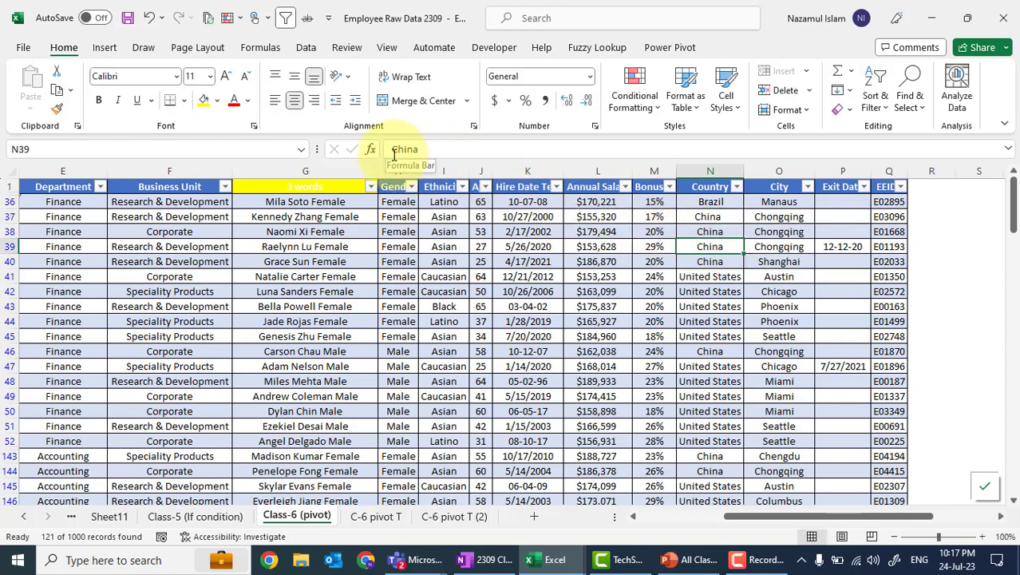
left_click(753, 366)
left_click(694, 367)
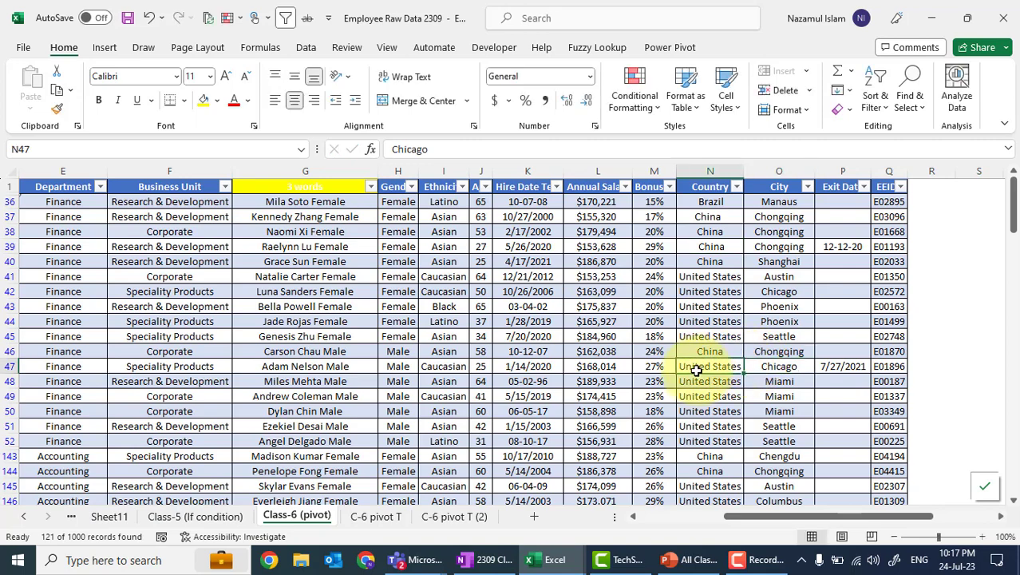
left_click(475, 146)
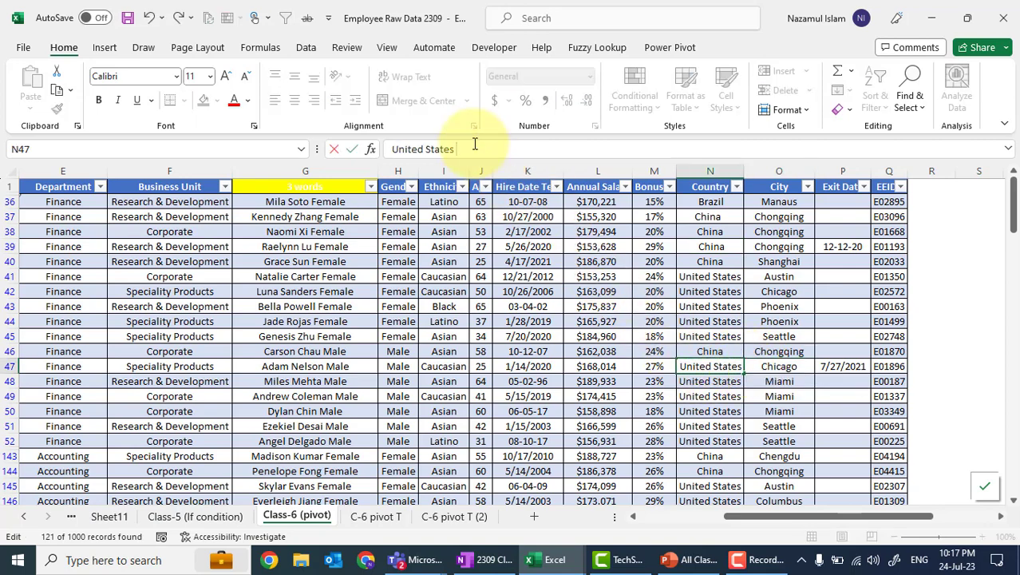
left_click(705, 388)
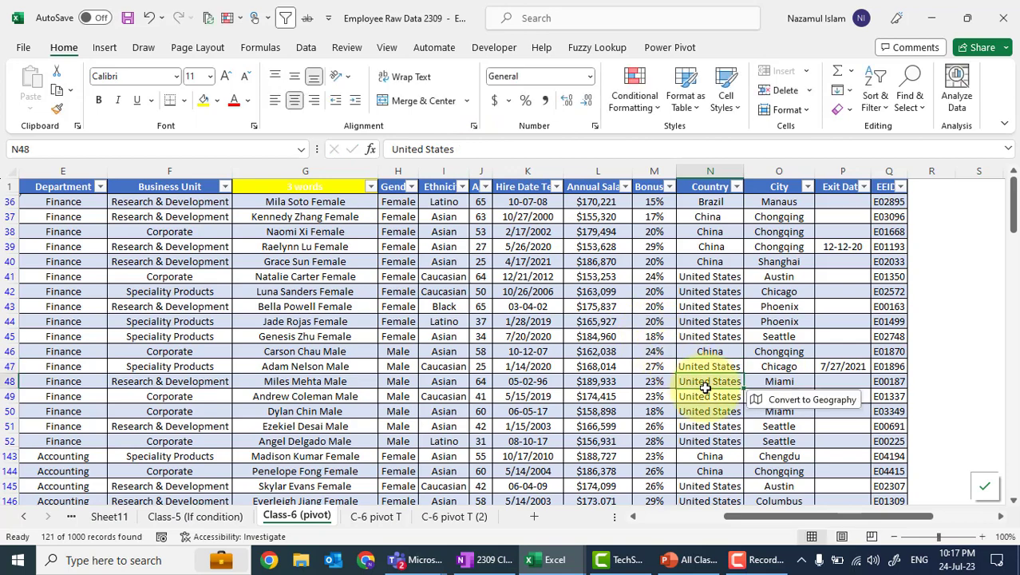
Step: Make N48 'United States' with a double space and add a leading space to N49
left_click(429, 148)
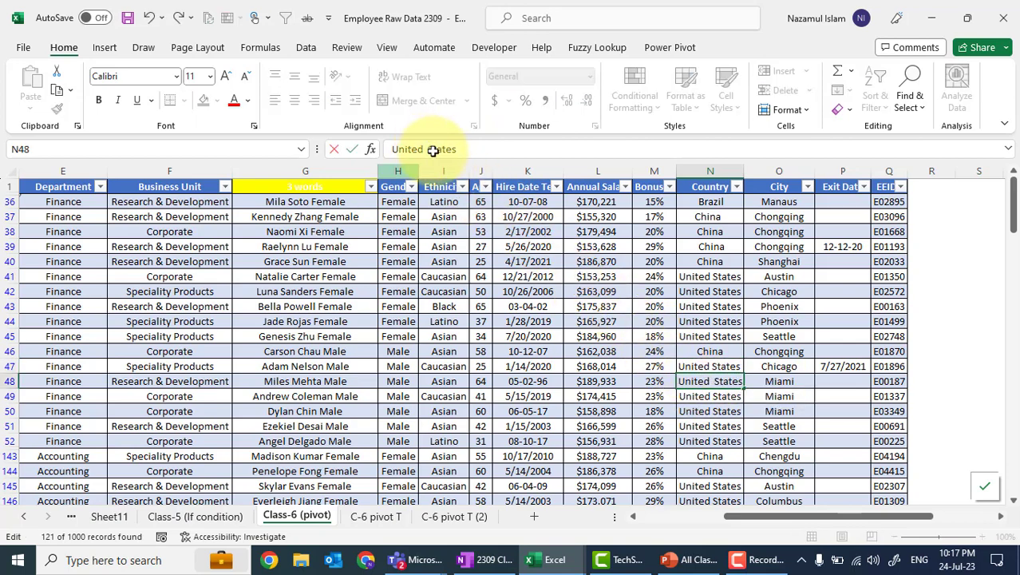
left_click(721, 396)
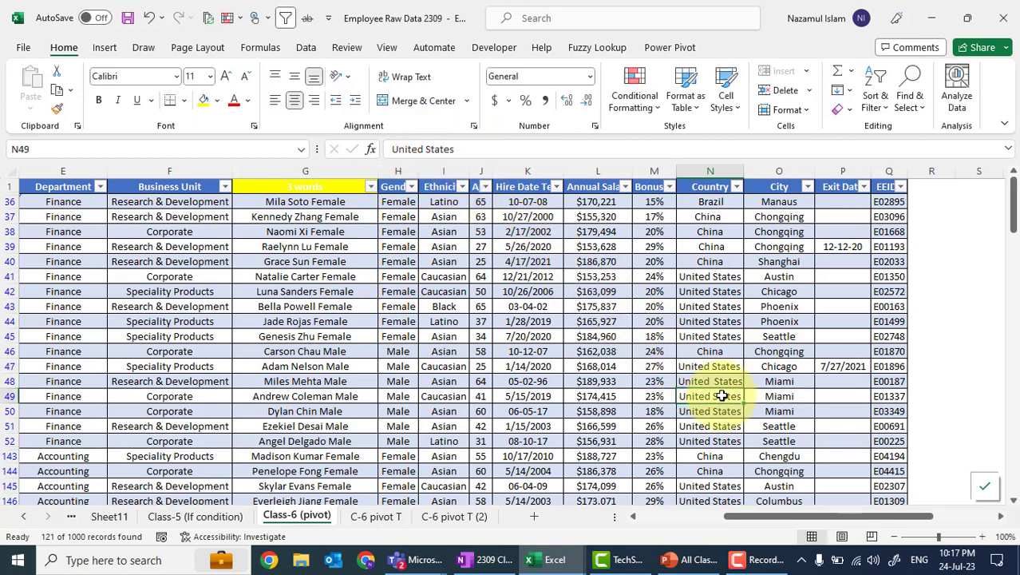
left_click(394, 148)
key("Return")
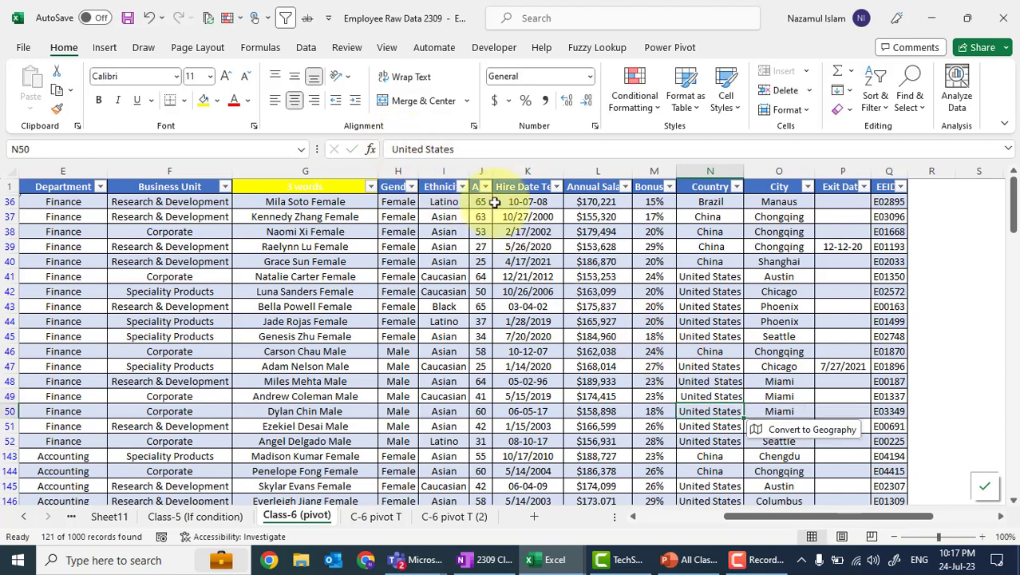
left_click(709, 334)
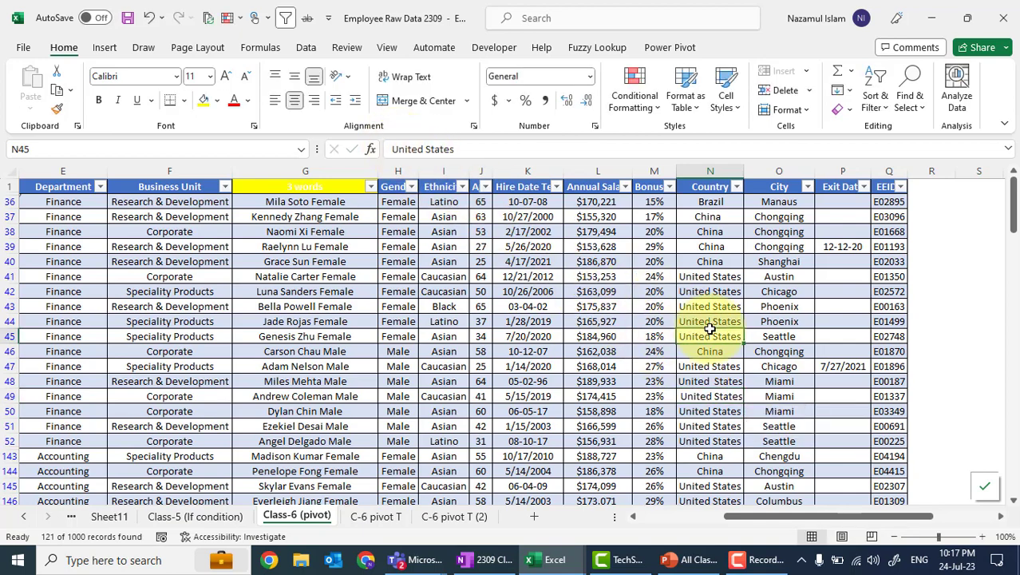
Step: Refresh the C-6 pivot T pivot so variants like ' Brazil' appear as separate rows
left_click(375, 517)
left_click(63, 232)
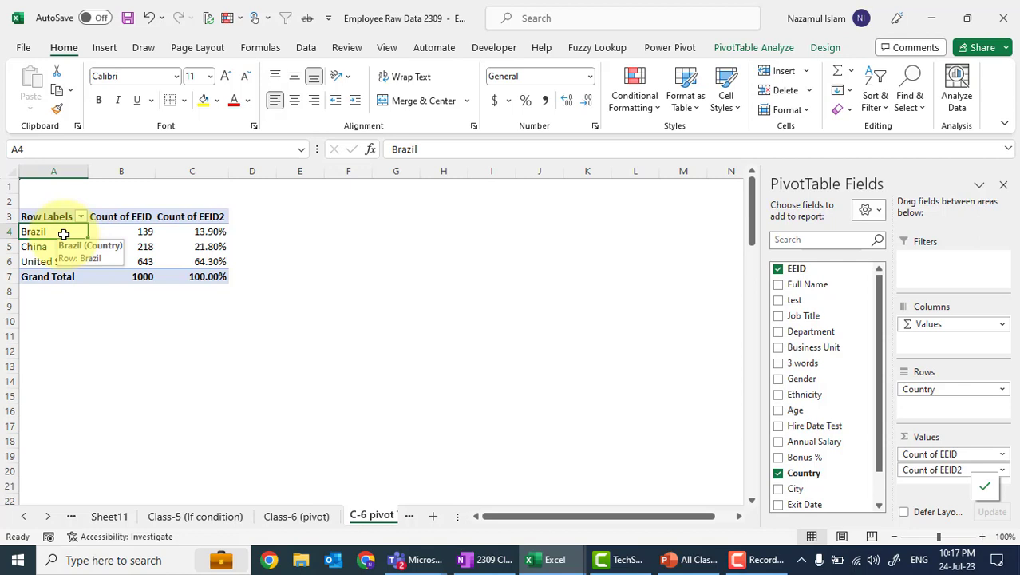
right_click(64, 233)
left_click(131, 294)
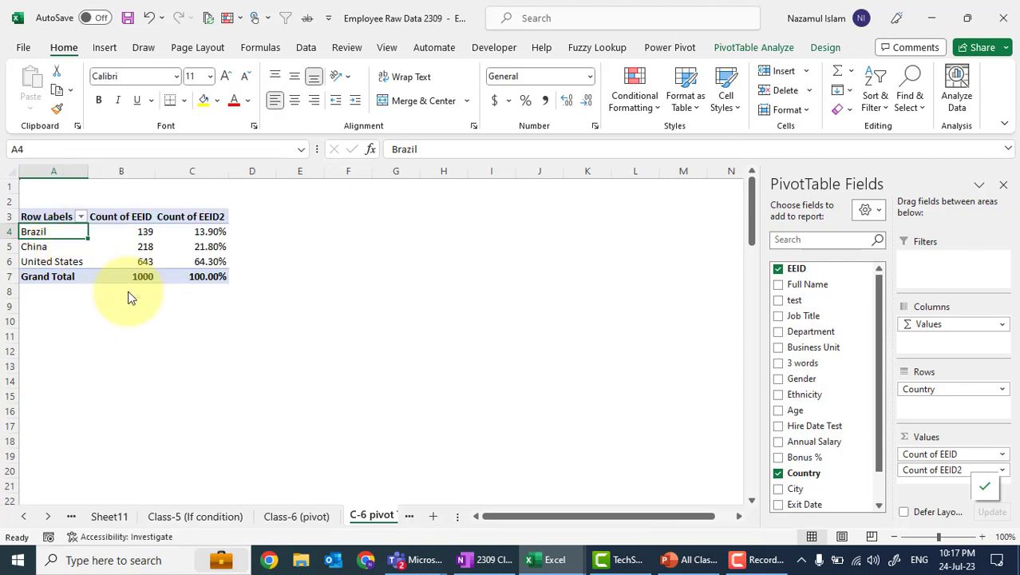
left_click(339, 292)
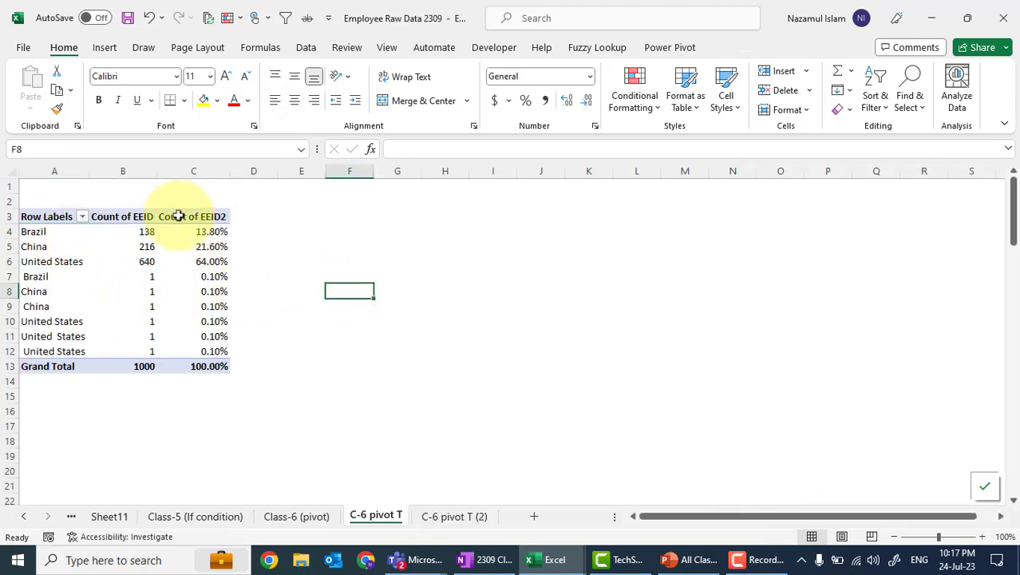
left_click(124, 486)
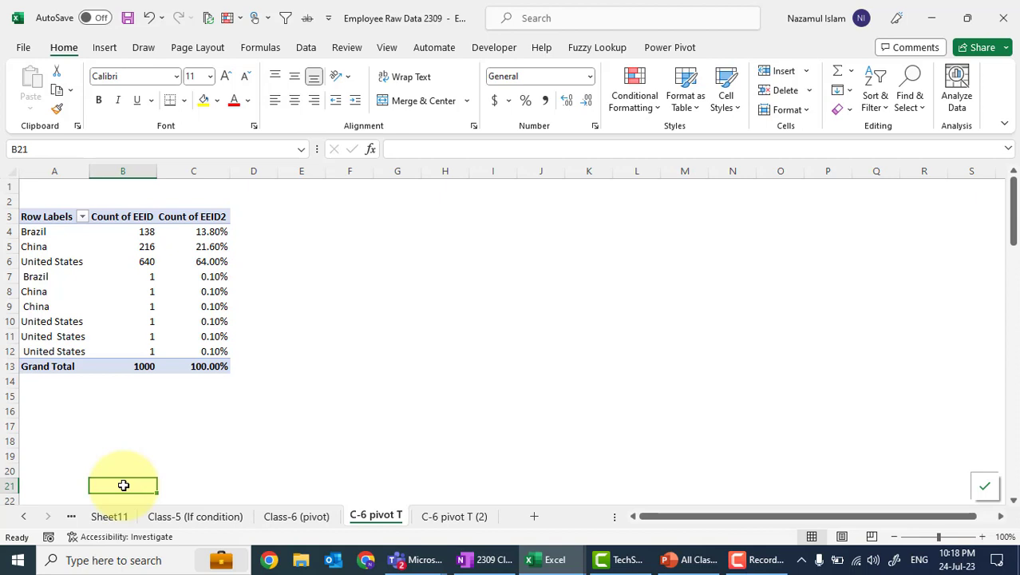
Step: Sort the pivot's country rows A to Z
left_click(82, 217)
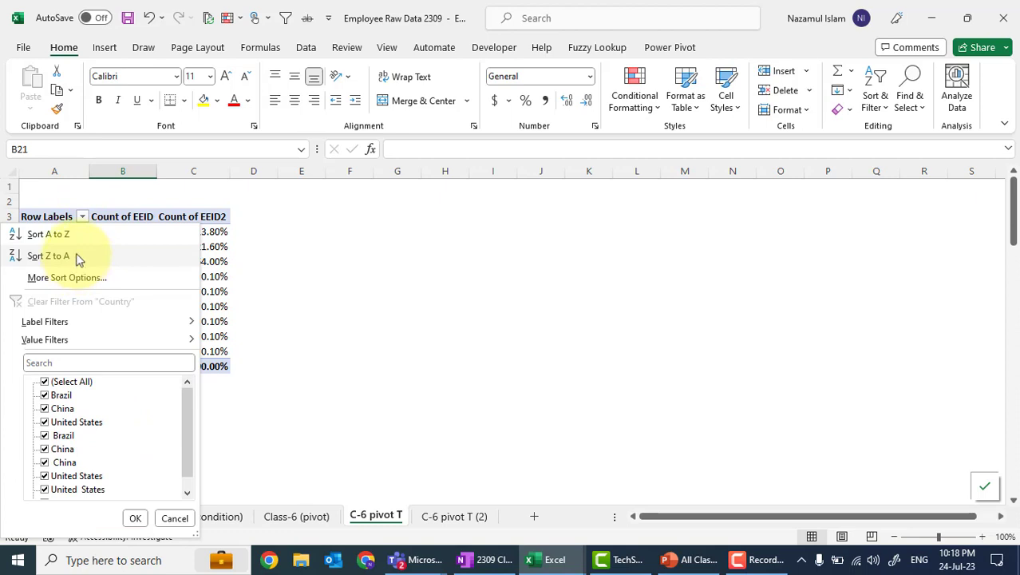
left_click(75, 234)
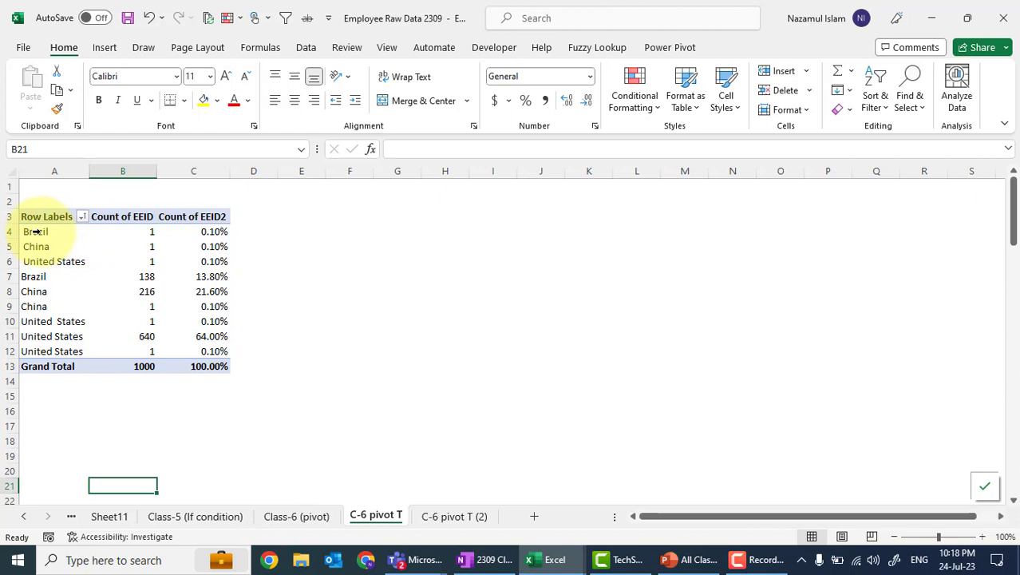
left_click(394, 310)
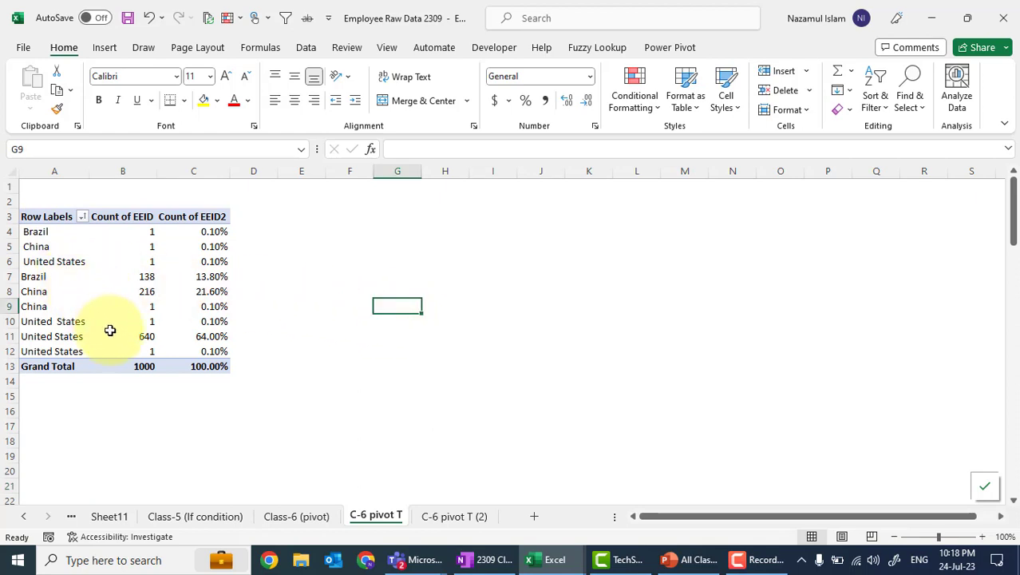
Step: Inspect the duplicate Brazil rows (counts 138 and 1), then go back to the Class-6 (pivot) sheet
mouse_move(110, 331)
left_click(313, 323)
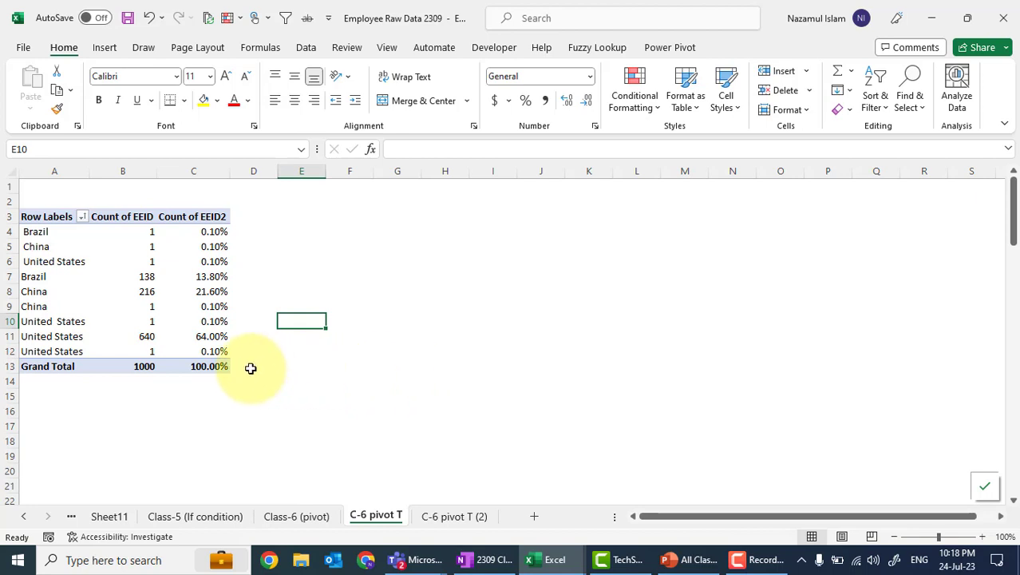
left_click(24, 276)
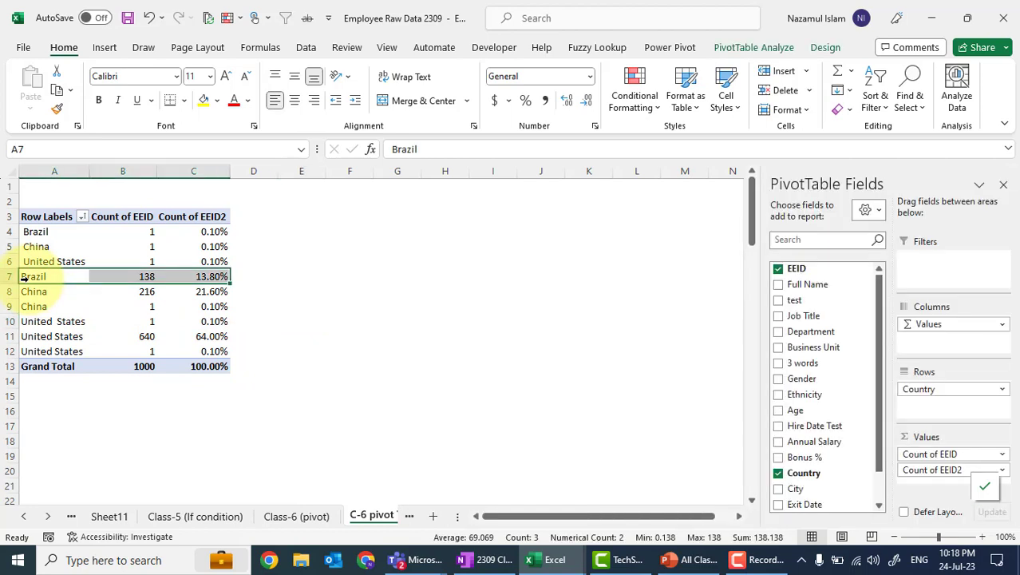
left_click(26, 232)
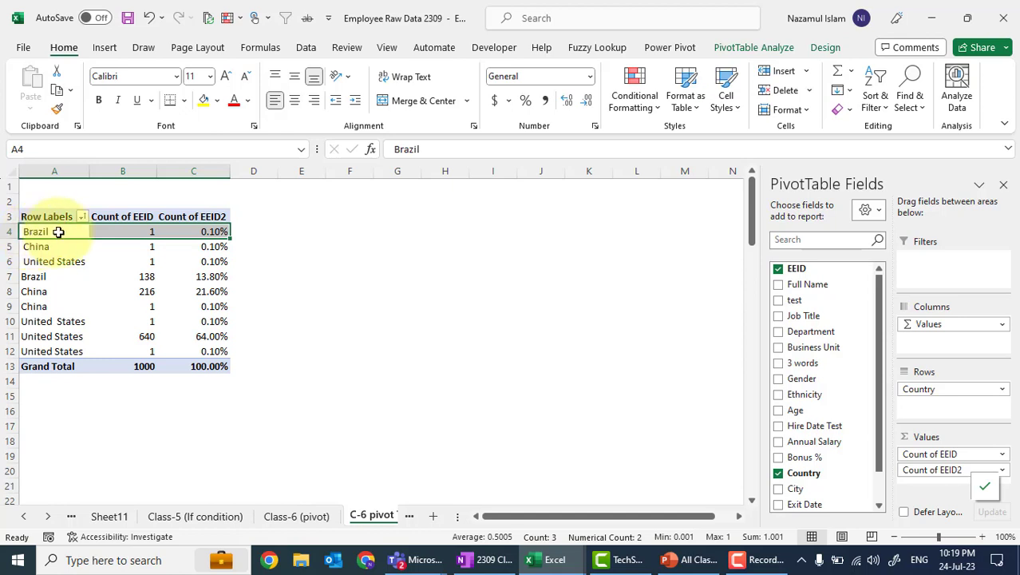
left_click(59, 232)
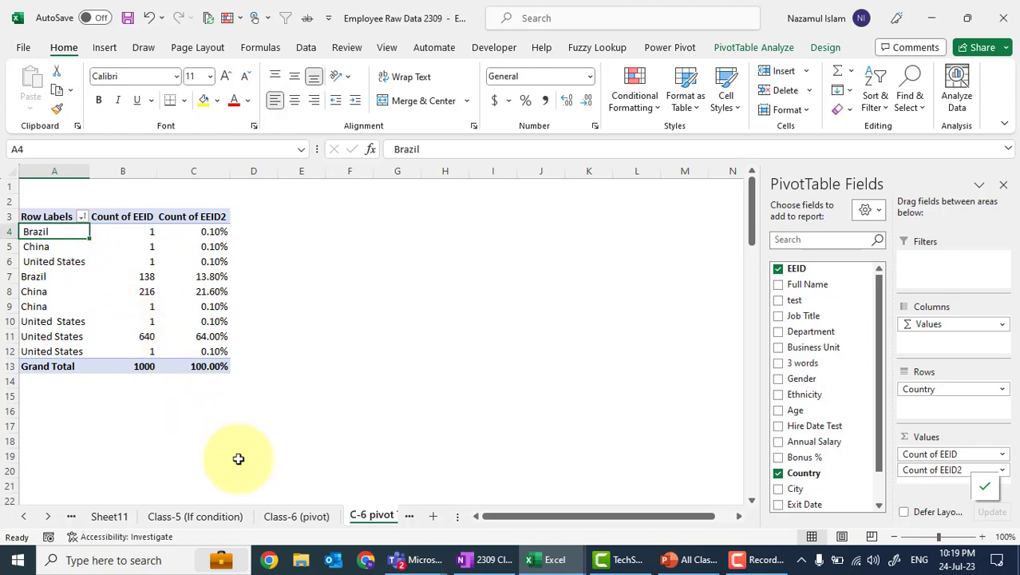
left_click(283, 516)
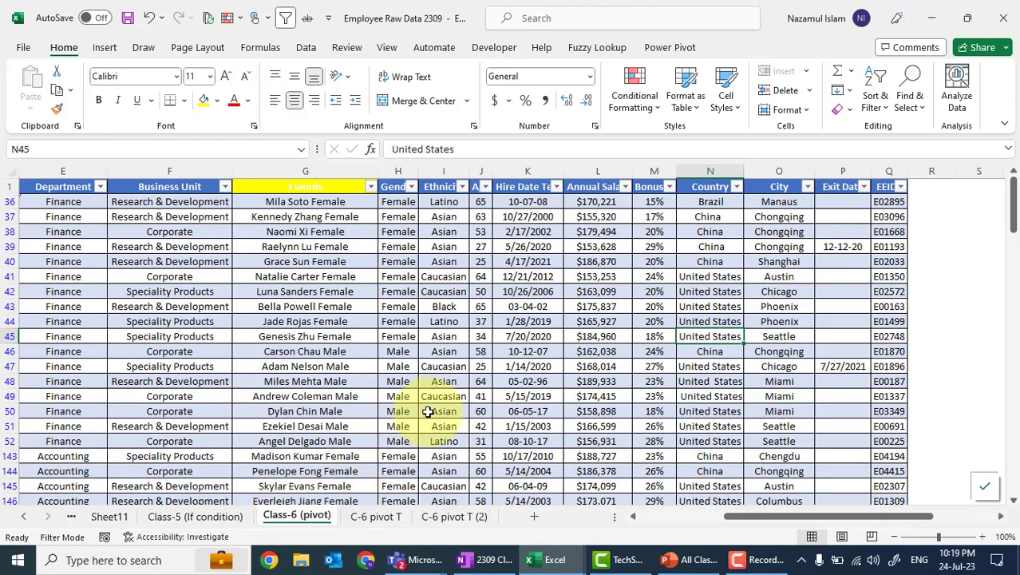
Step: Filter the Country column to Brazil only
left_click(736, 186)
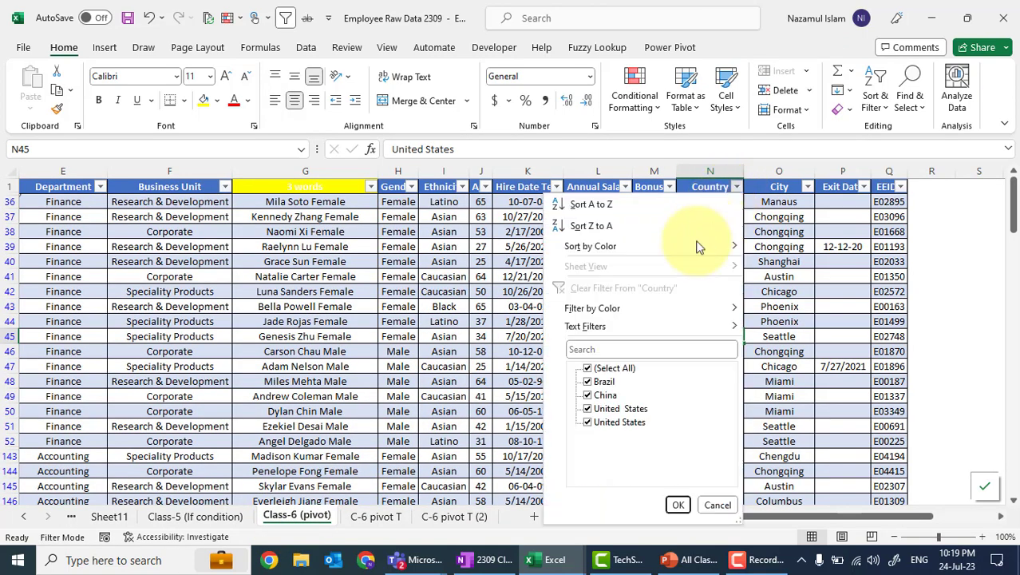
left_click(615, 368)
left_click(606, 368)
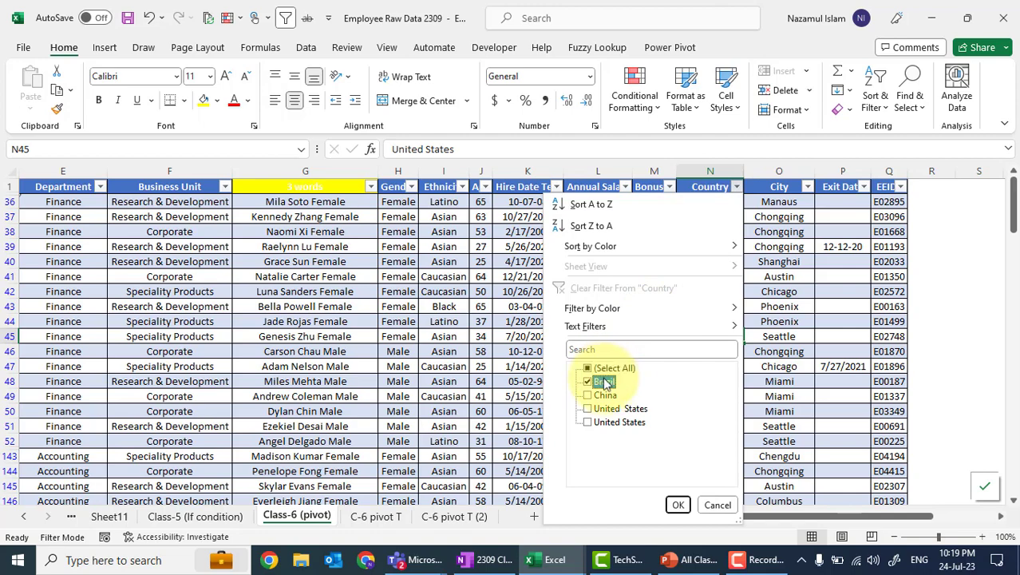
left_click(678, 504)
scroll(715, 366, "down", 10)
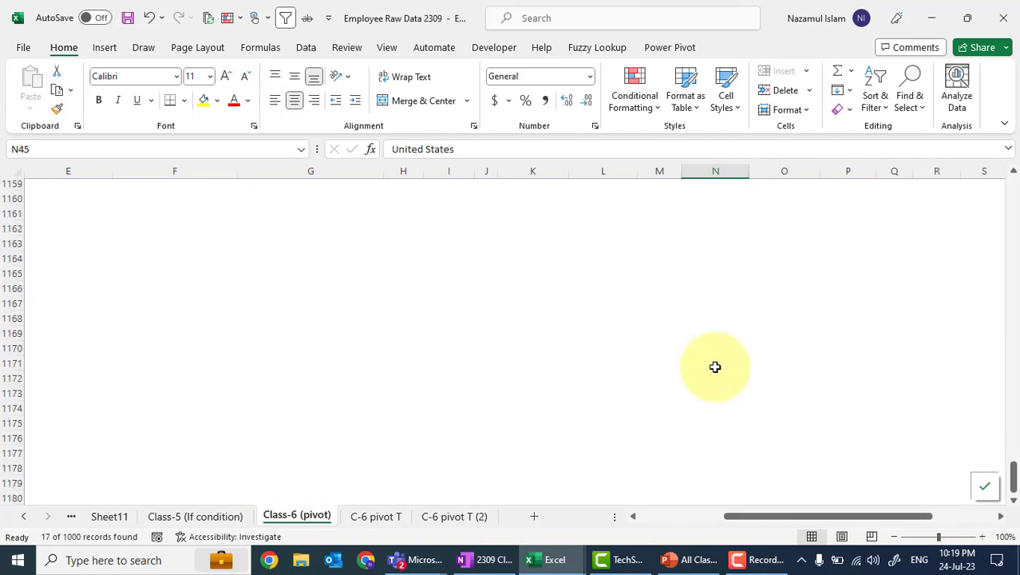
scroll(715, 366, "up", 10)
Step: Copy the Brazil cell N892, then cancel the copy and clear the Country filter
left_click(715, 366)
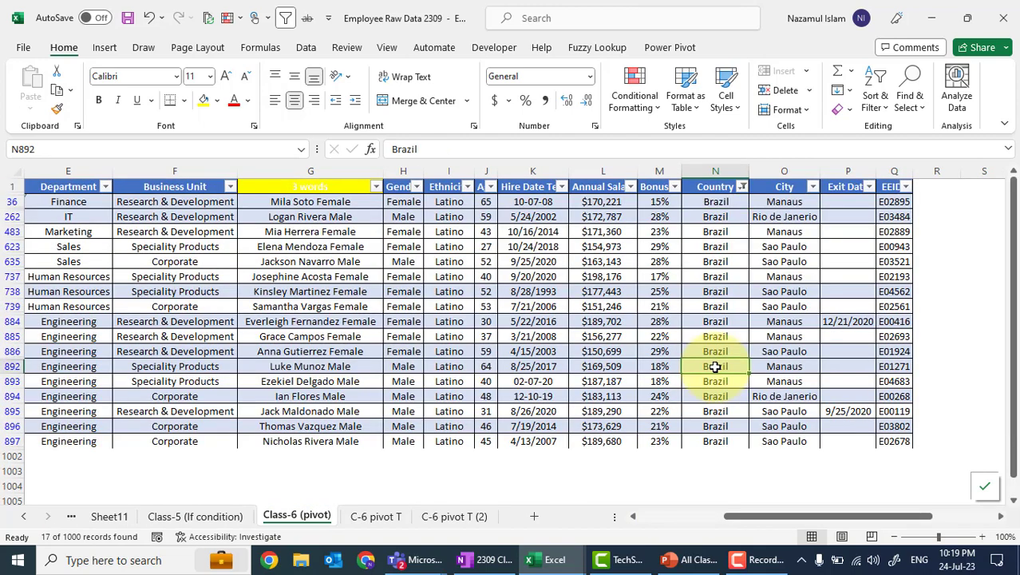
key("ctrl+c")
key("ctrl+Up")
key("Down")
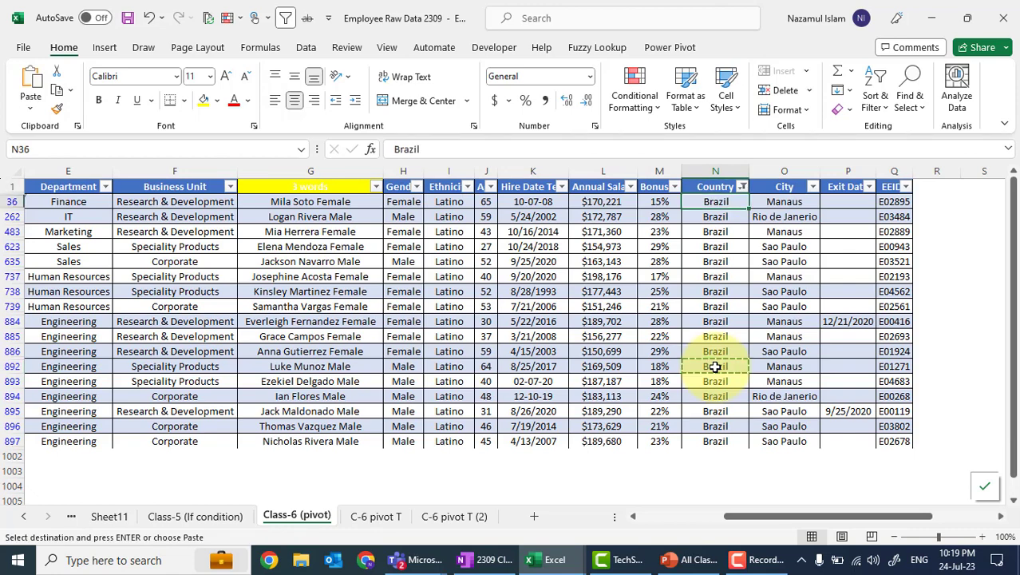
key("Up")
scroll(715, 366, "left", 3)
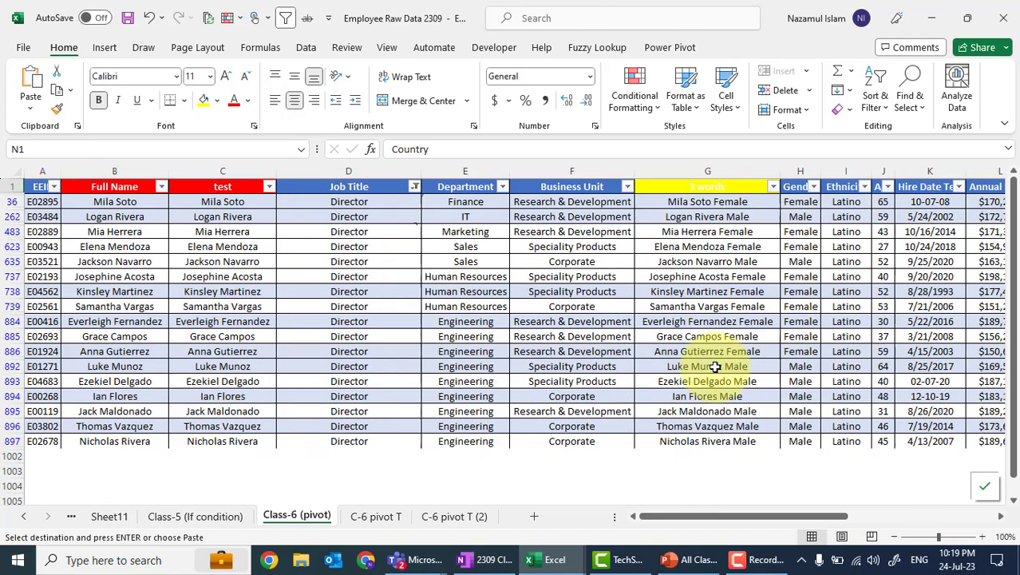
scroll(715, 366, "right", 5)
key("Escape")
key("alt+a")
key("c")
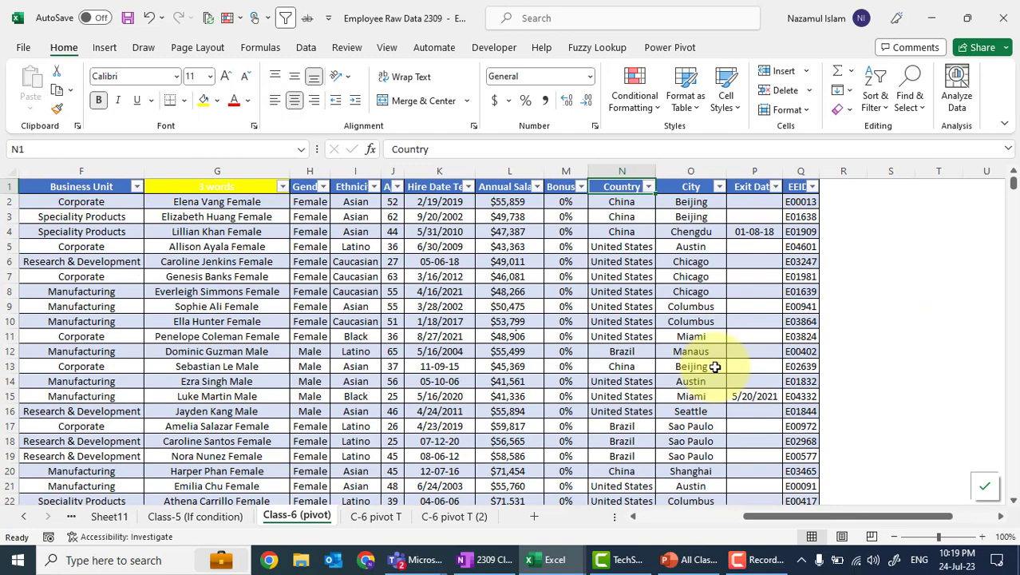
Step: Reapply the Brazil-only filter on the Country column
left_click(648, 186)
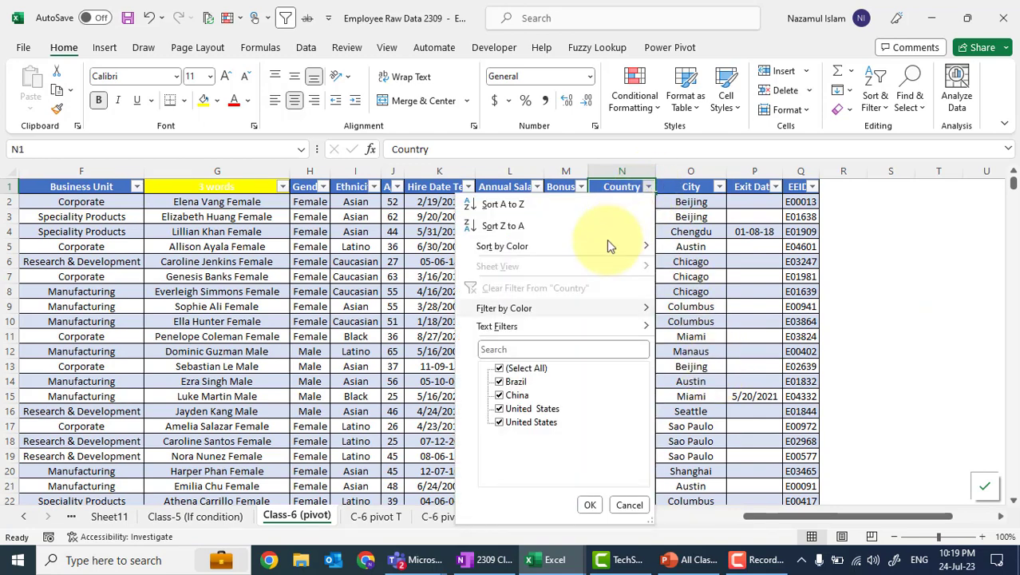
left_click(513, 368)
left_click(511, 381)
left_click(588, 505)
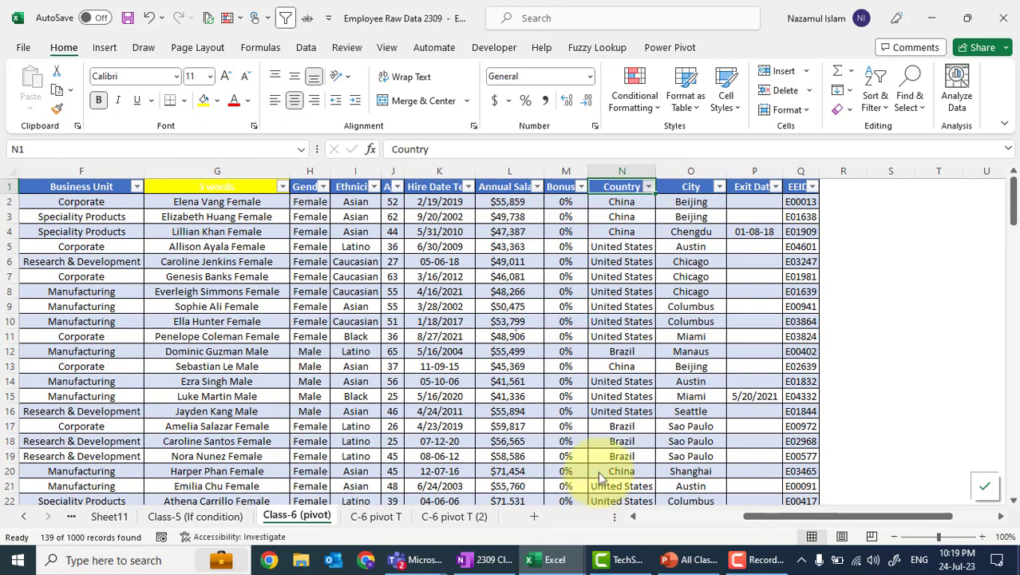
scroll(622, 399, "down", 3)
scroll(626, 405, "down", 15)
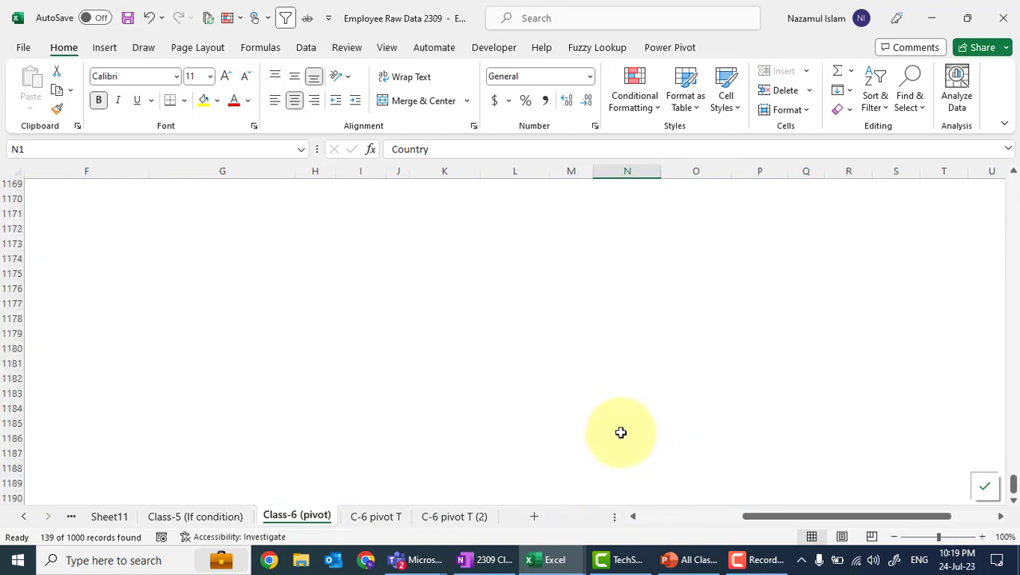
Step: Copy the Brazil value from cell N958
left_click(615, 460)
scroll(616, 460, "up", 10)
scroll(616, 461, "up", 4)
left_click(615, 461)
key("ctrl+Up")
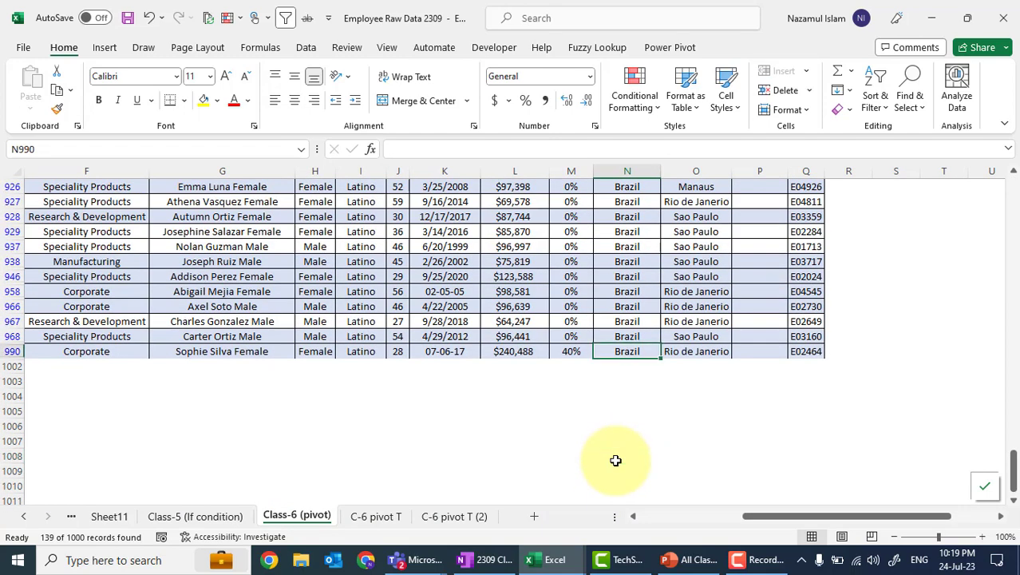
key("Up")
key("Up")
key("Up")
key("Up")
key("ctrl+c")
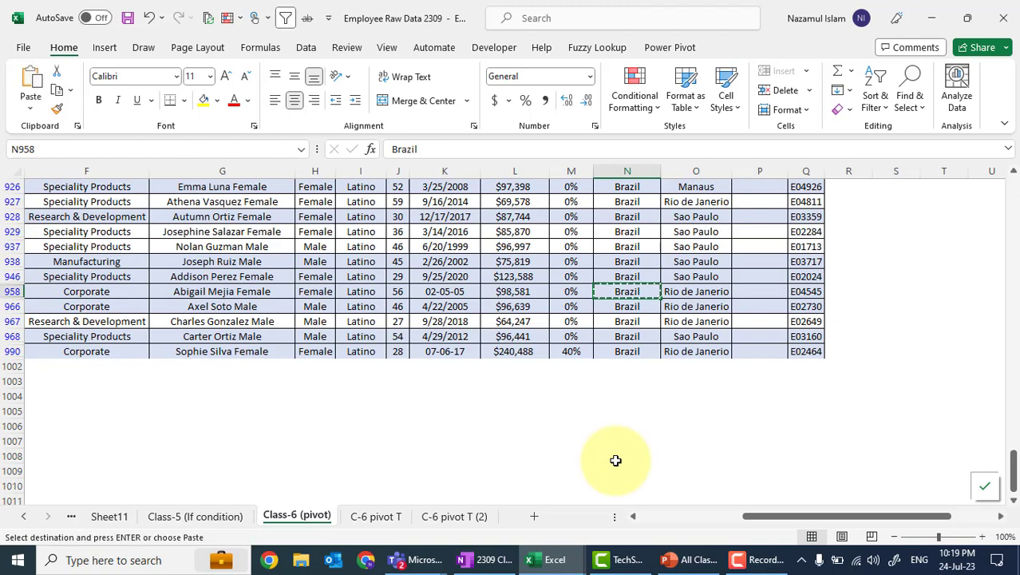
Step: Paste Brazil into all visible Country cells N12:N990
key("ctrl+Up")
key("Down")
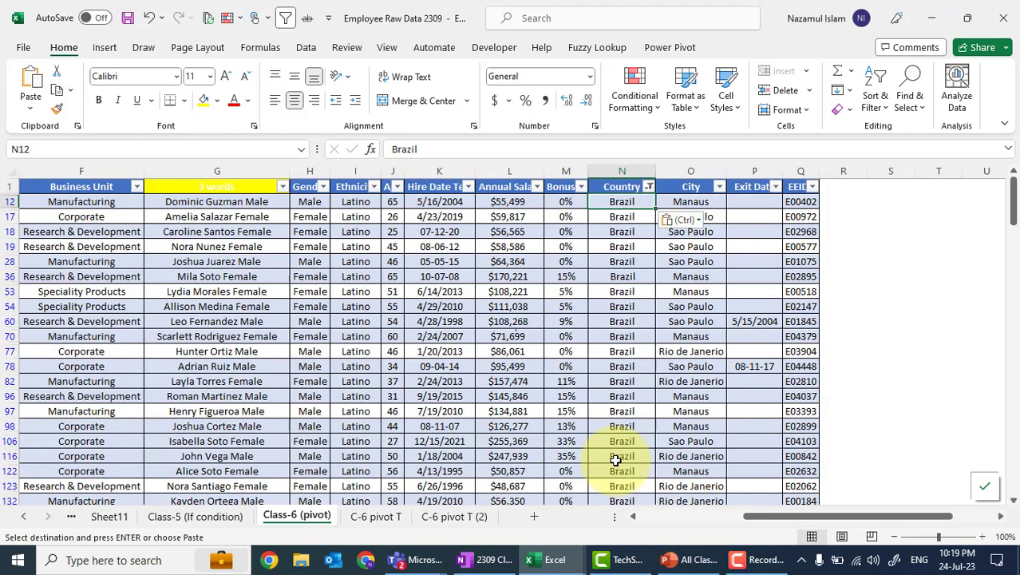
key("Up")
key("Down")
key("ctrl+shift+Down")
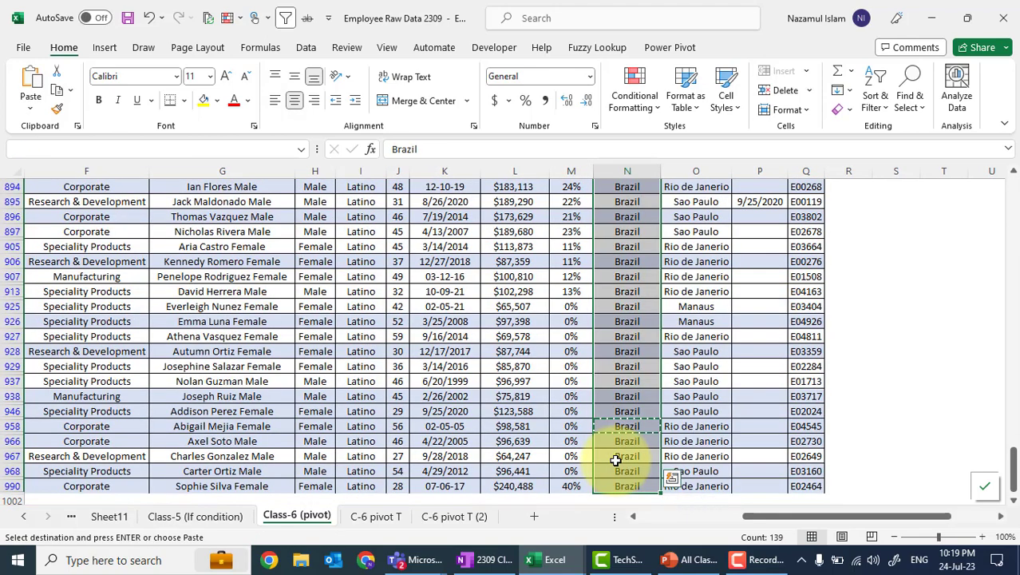
key("Return")
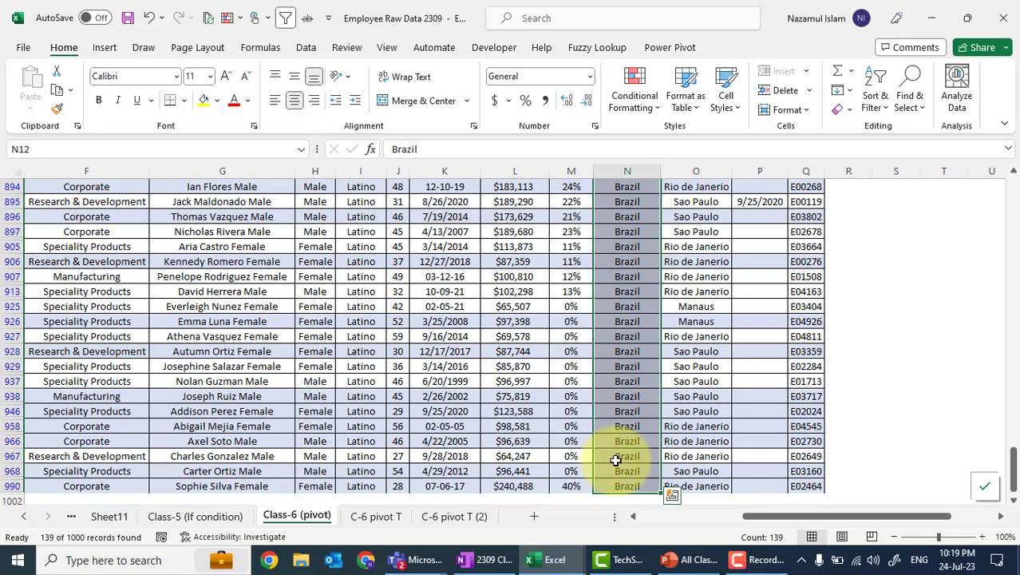
key("ctrl+BackSpace")
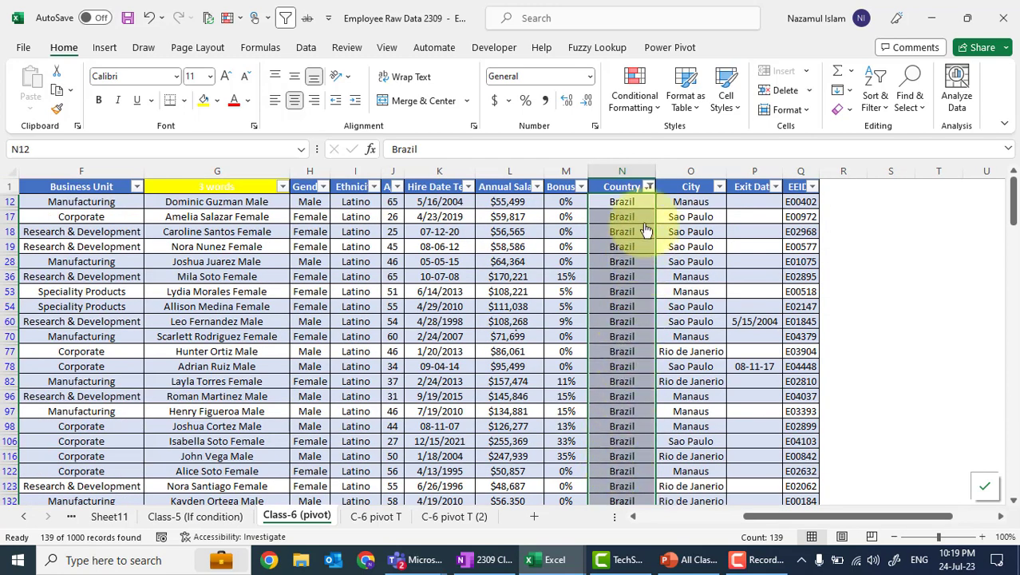
left_click(649, 188)
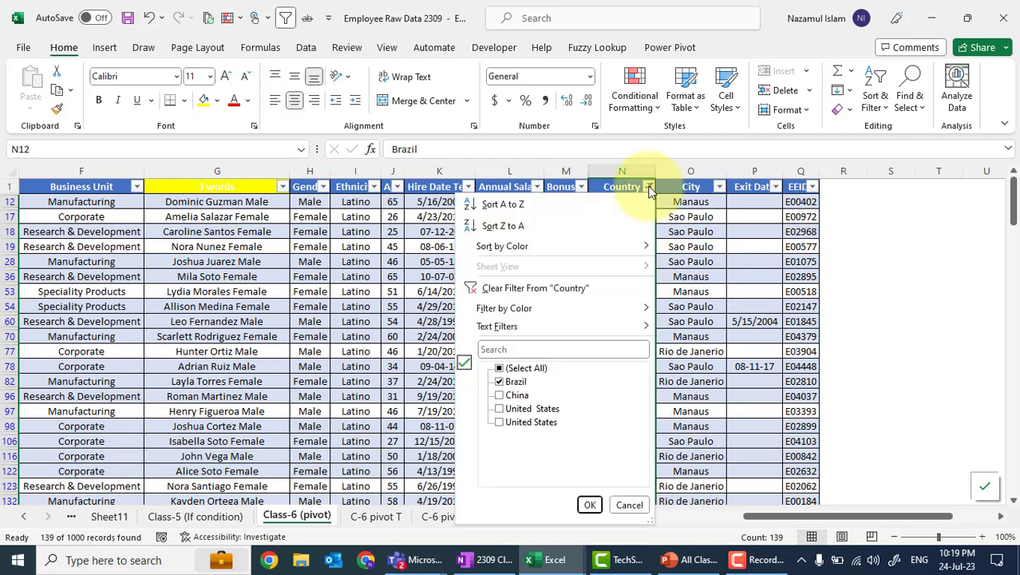
Step: Clear the Country filter and filter it to China only
left_click(544, 288)
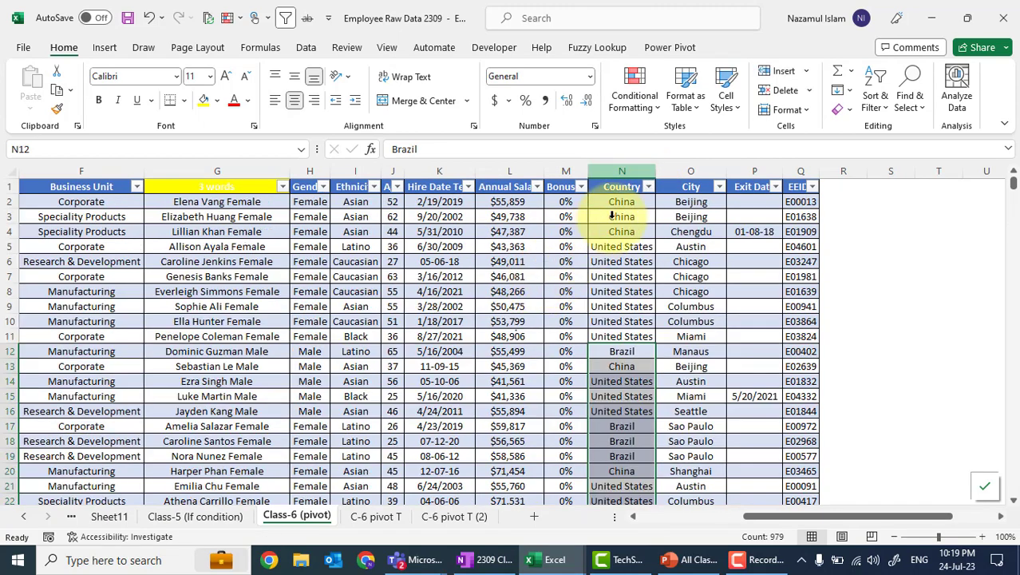
left_click(649, 189)
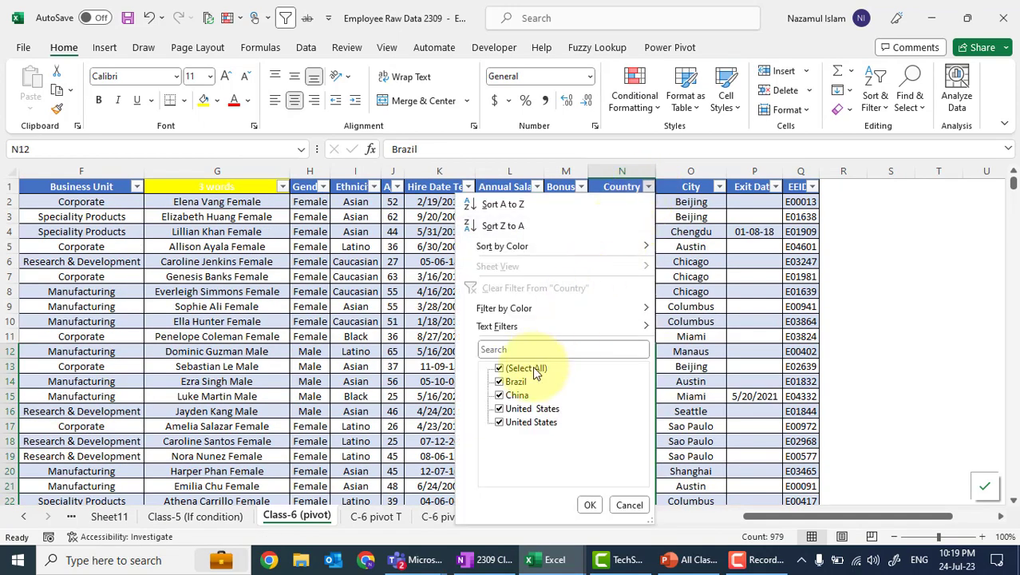
left_click(532, 367)
left_click(515, 395)
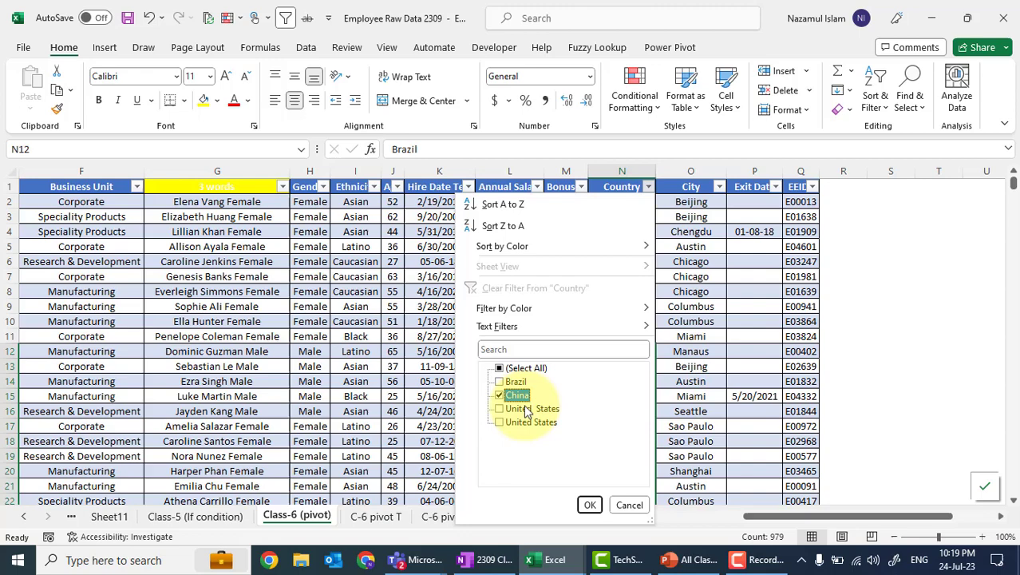
left_click(588, 504)
Step: Paste the China value from N2 over every visible China cell
left_click(622, 200)
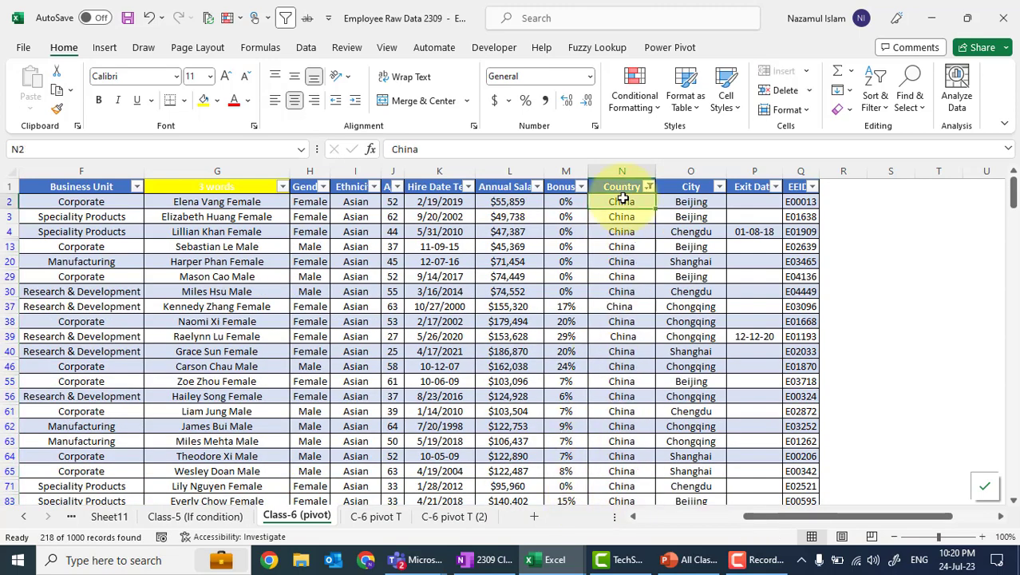
key("ctrl+Down")
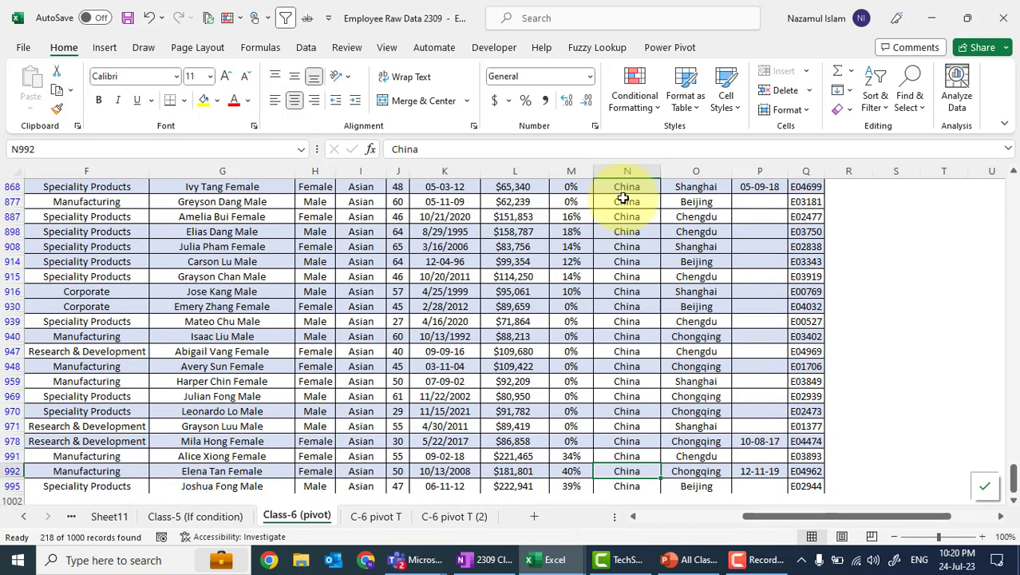
key("ctrl+c")
key("ctrl+Up")
left_click(622, 200)
key("ctrl+v")
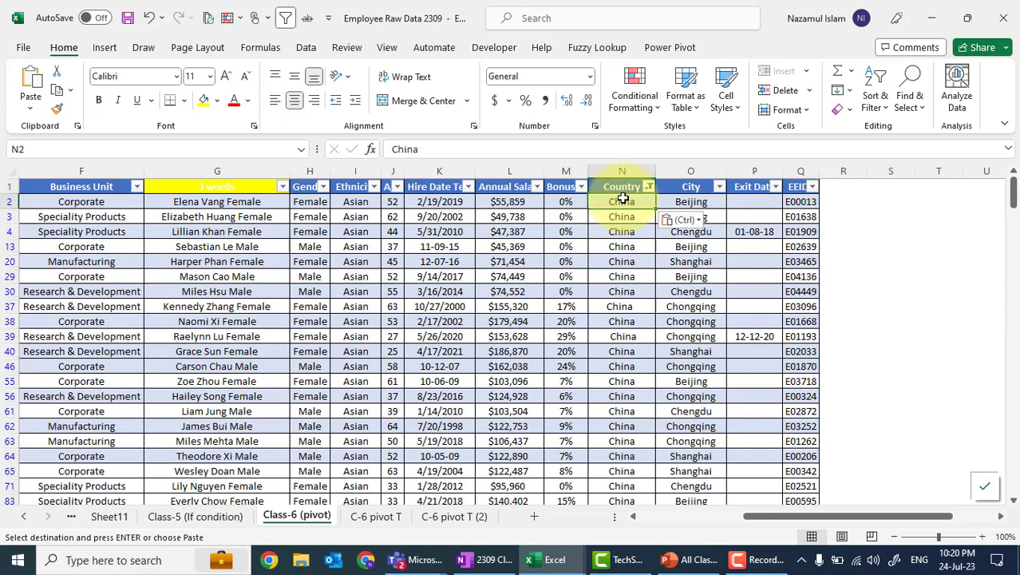
key("Up")
key("Down")
key("ctrl+shift+Down")
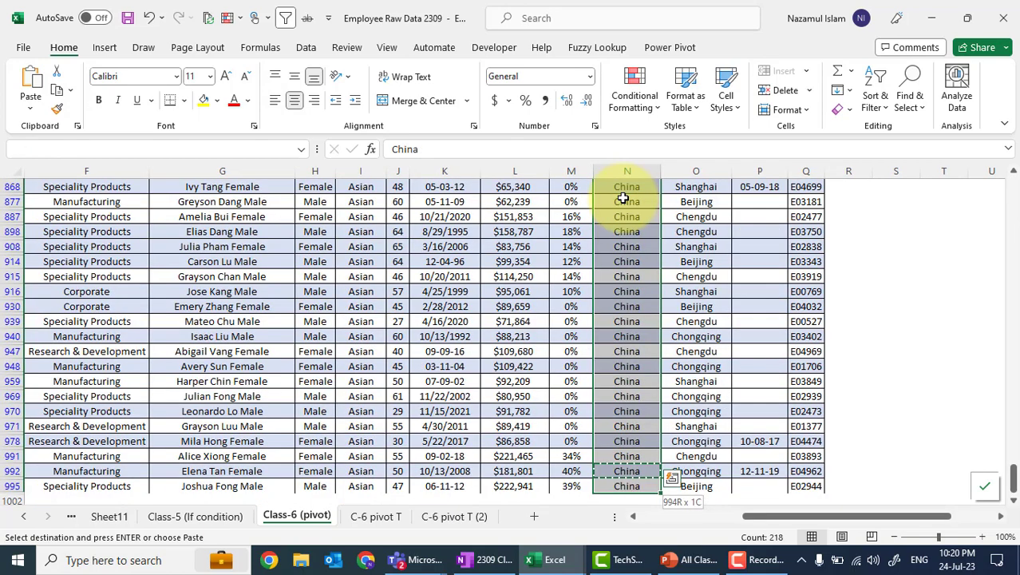
key("Return")
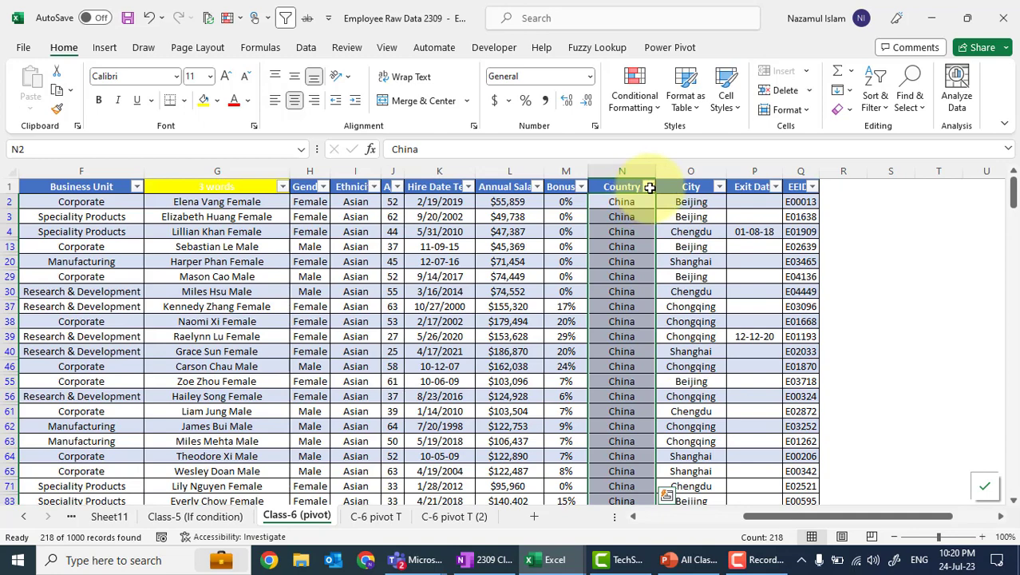
Step: Filter Country to both United States spellings instead of China
left_click(649, 187)
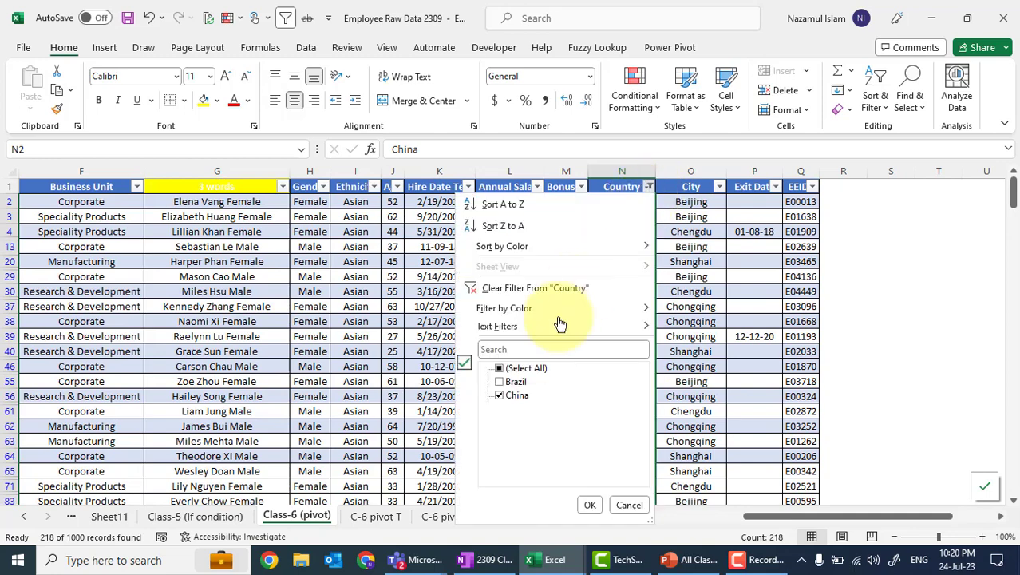
left_click(501, 395)
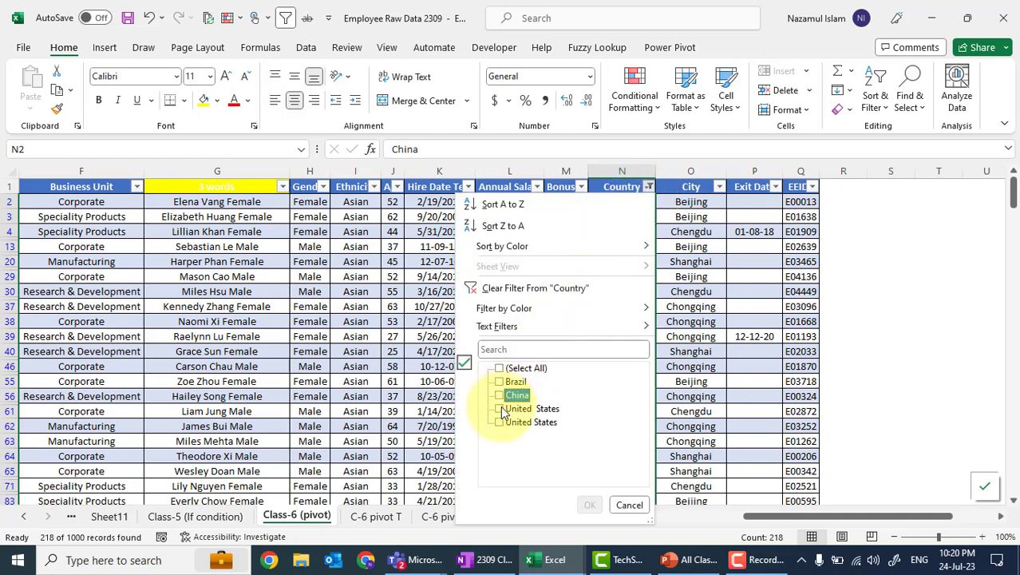
left_click(500, 409)
left_click(500, 422)
left_click(589, 505)
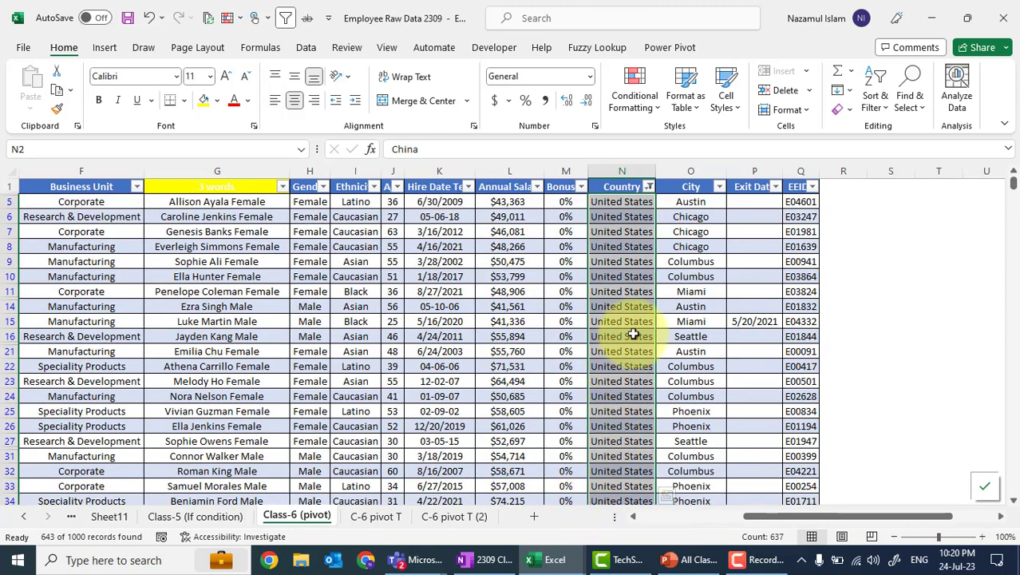
Step: Copy United States from N16 and paste it into every visible Country cell
left_click(635, 325)
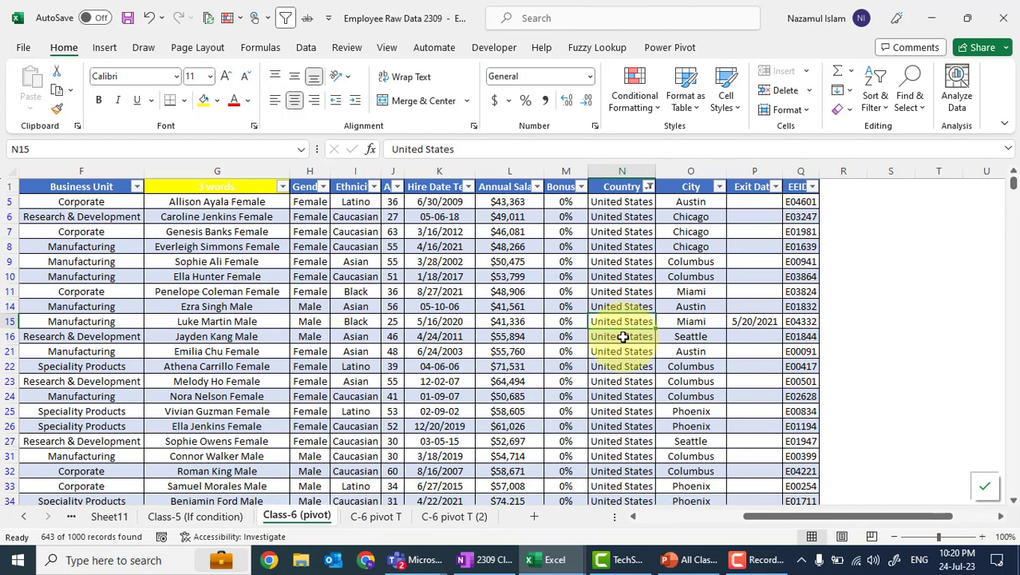
left_click(624, 336)
key("ctrl+c")
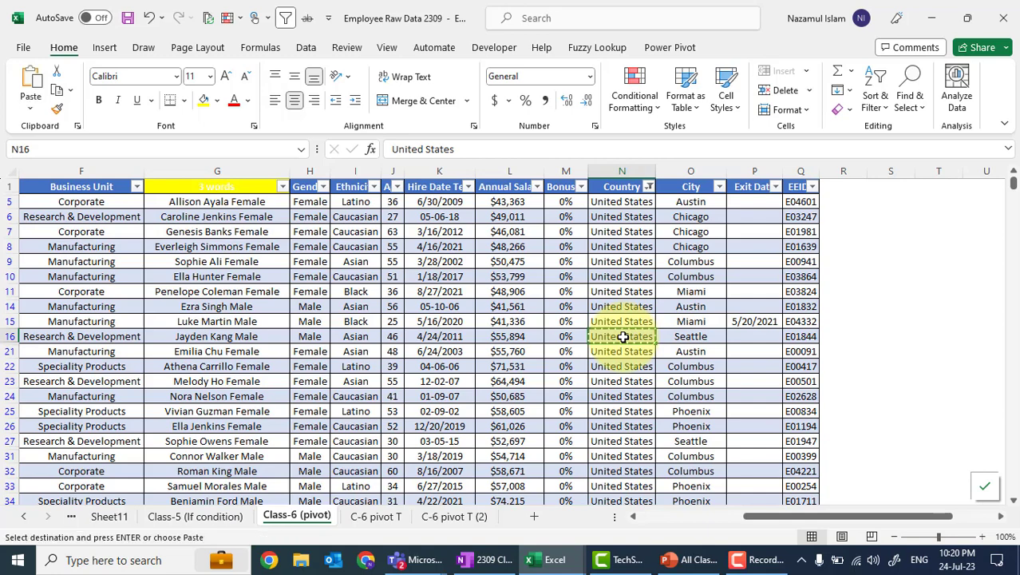
left_click(624, 187)
key("Down")
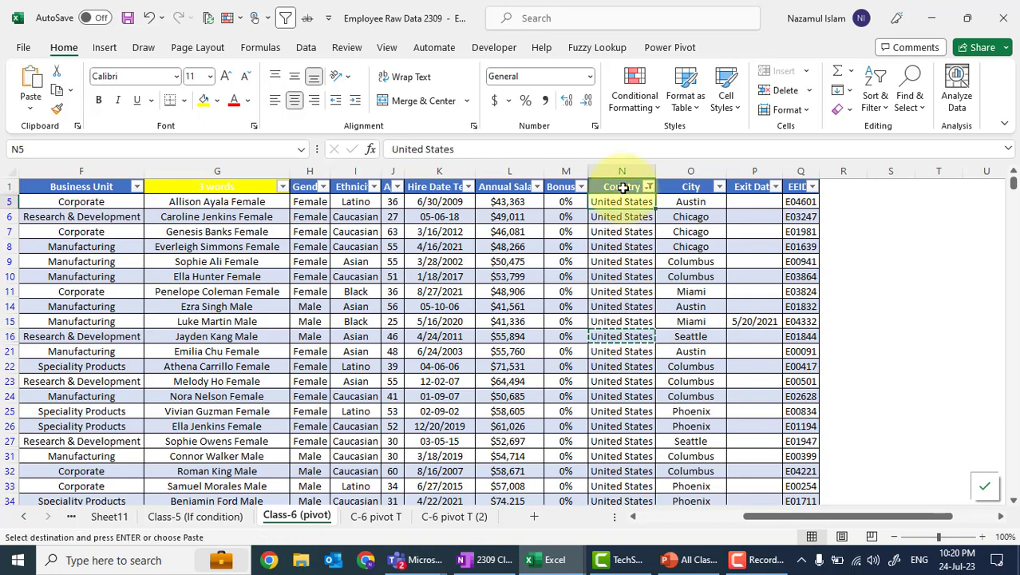
key("ctrl+v")
left_click(623, 187)
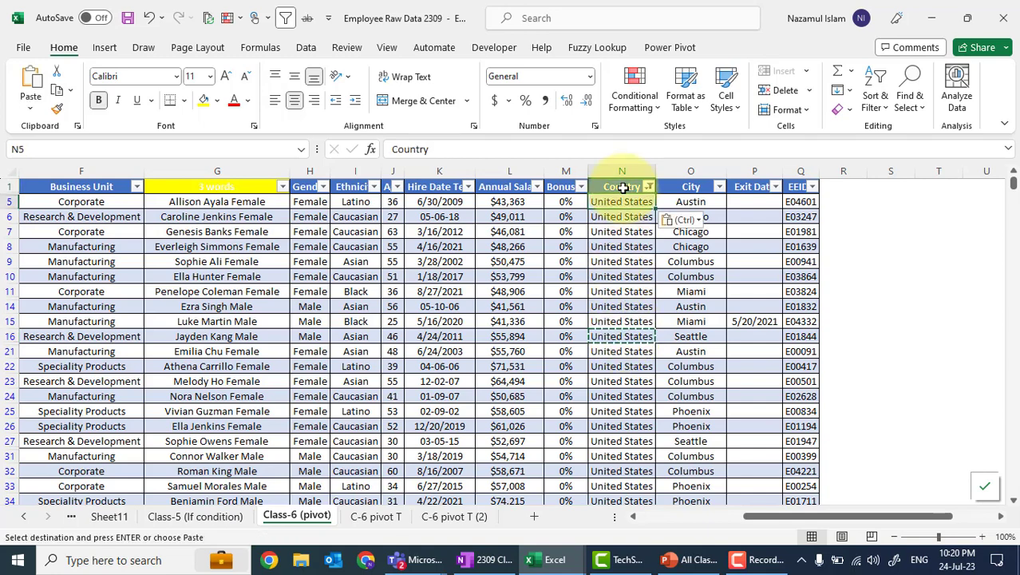
key("Down")
key("ctrl+shift+Down")
key("Return")
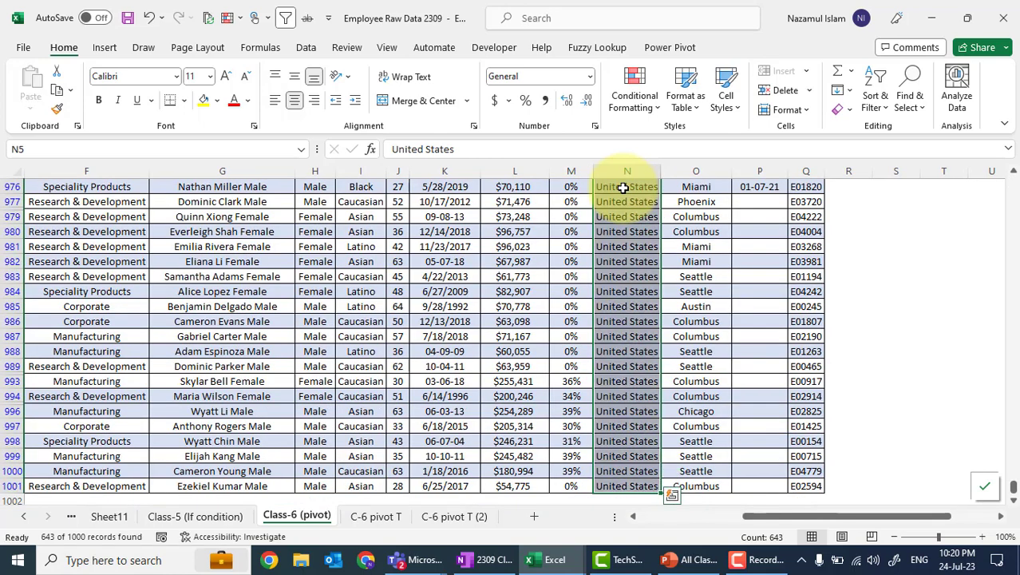
Step: Refresh the C-6 pivot T pivot so it shows Brazil 139, China 218, United States 643
left_click(356, 518)
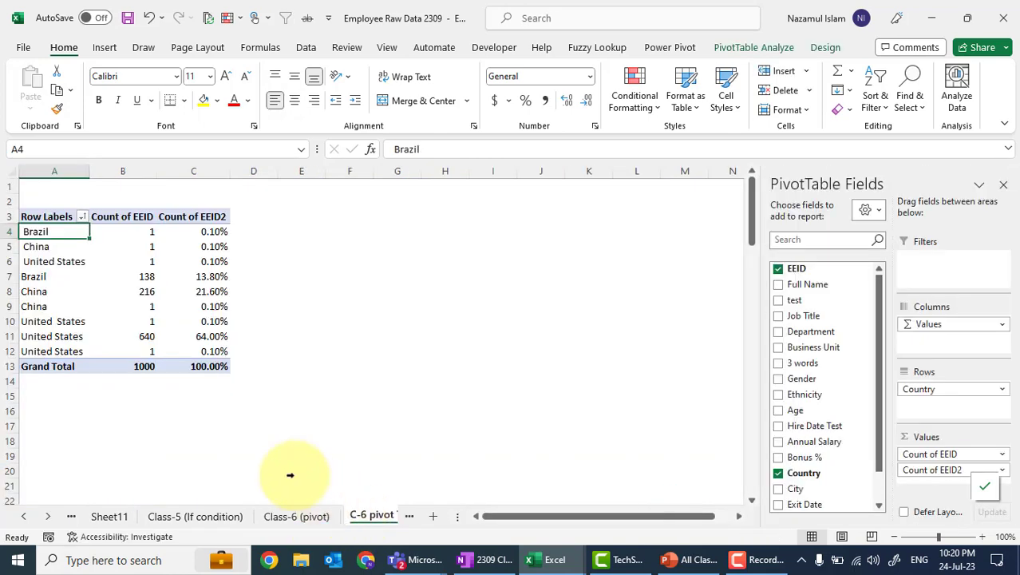
left_click(51, 306)
right_click(51, 306)
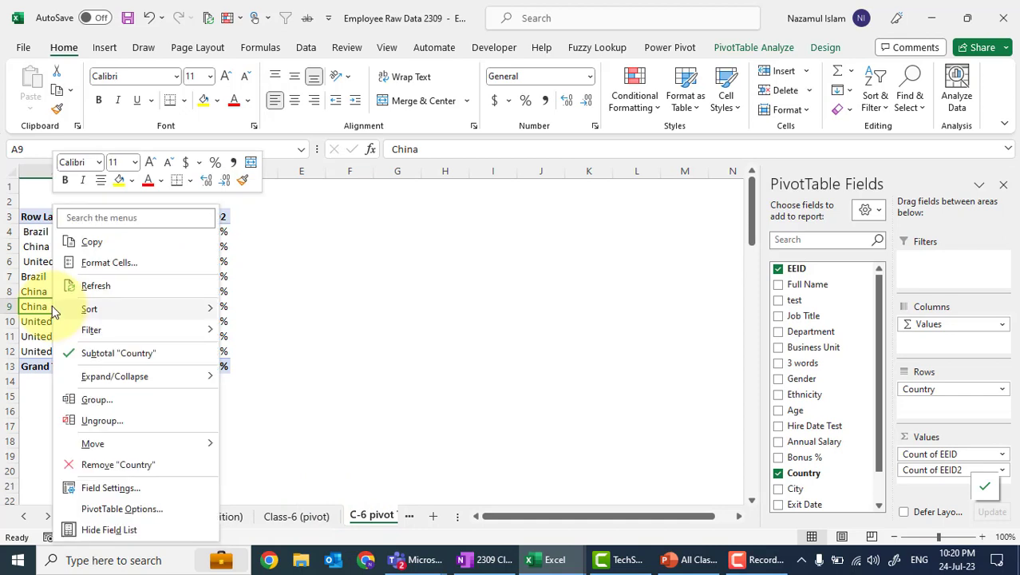
left_click(113, 287)
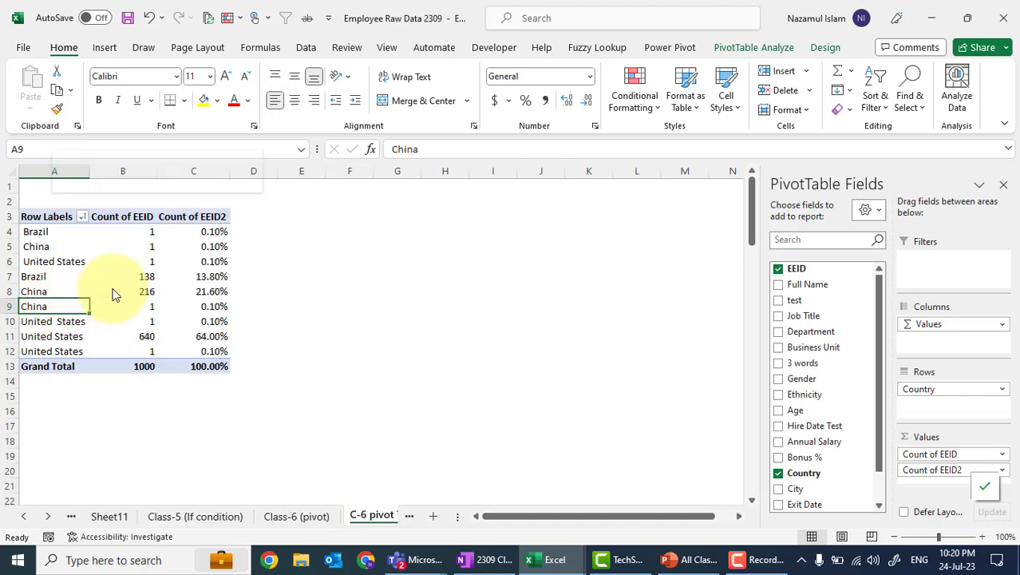
left_click(260, 345)
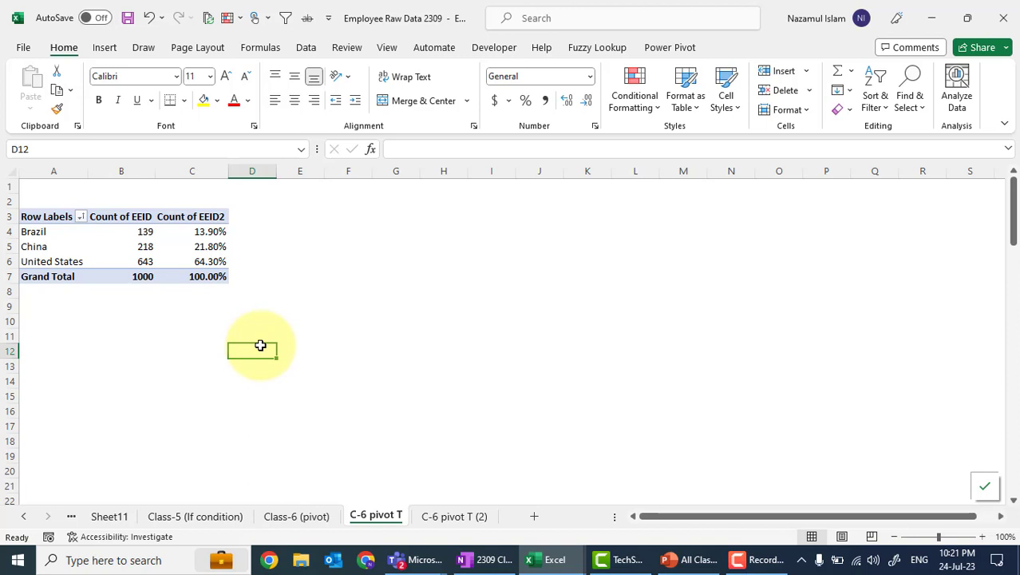
Step: Select cells in the country pivot and review its PivotTable Analyze and Design tools
left_click(100, 261)
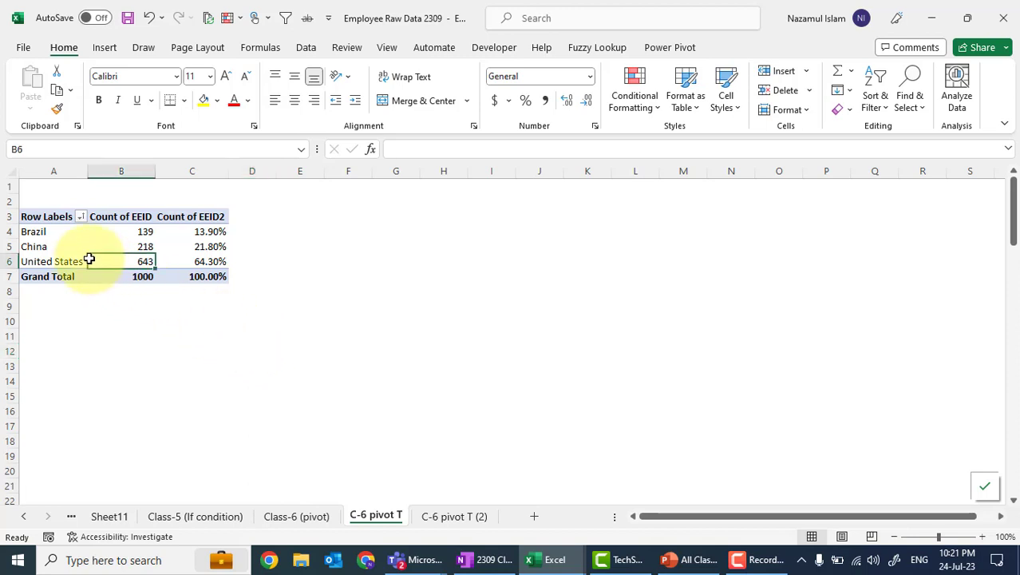
left_click(32, 231)
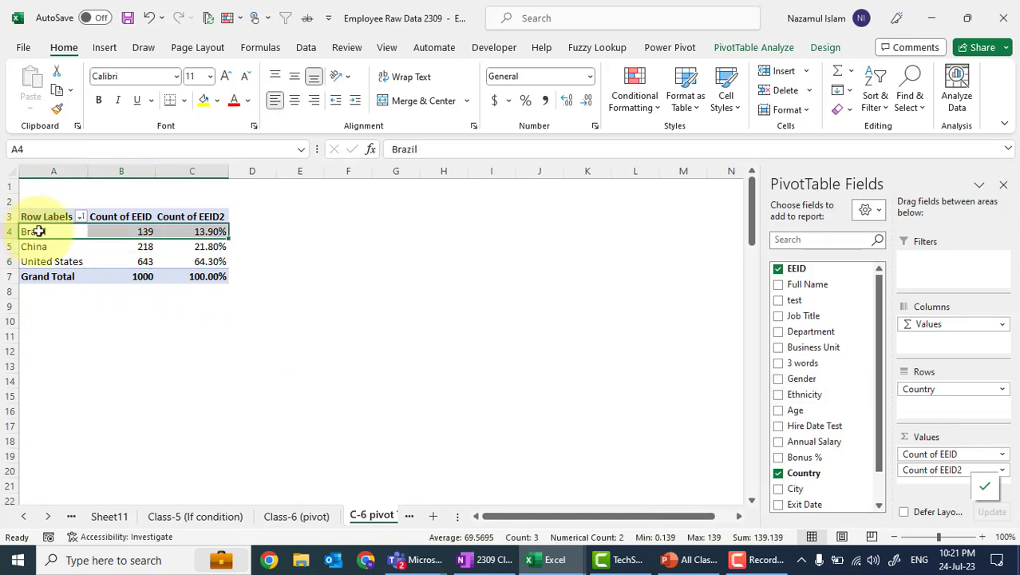
left_click_drag(32, 231, 91, 234)
left_click(106, 246)
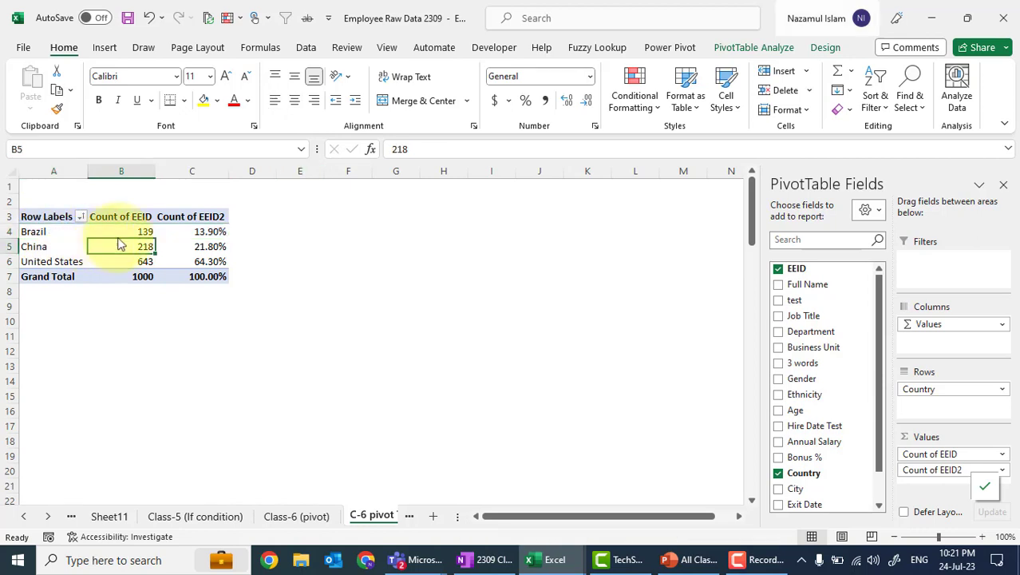
left_click(754, 47)
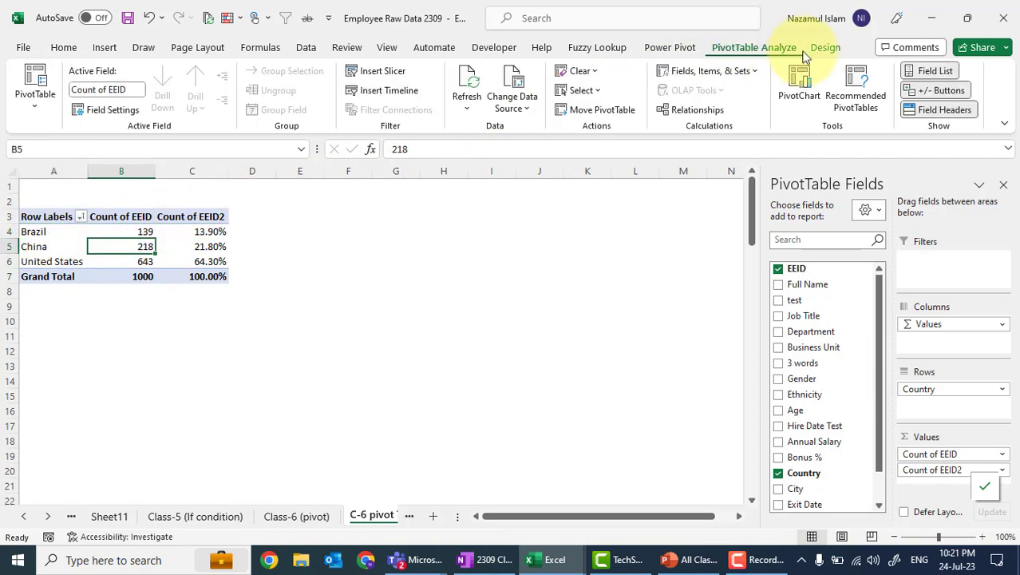
left_click(835, 52)
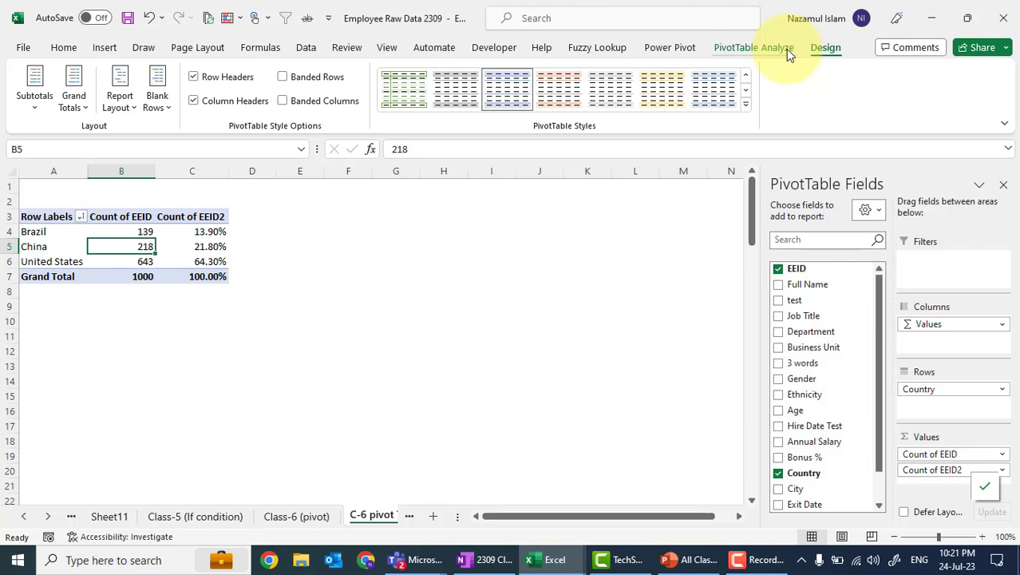
left_click(785, 49)
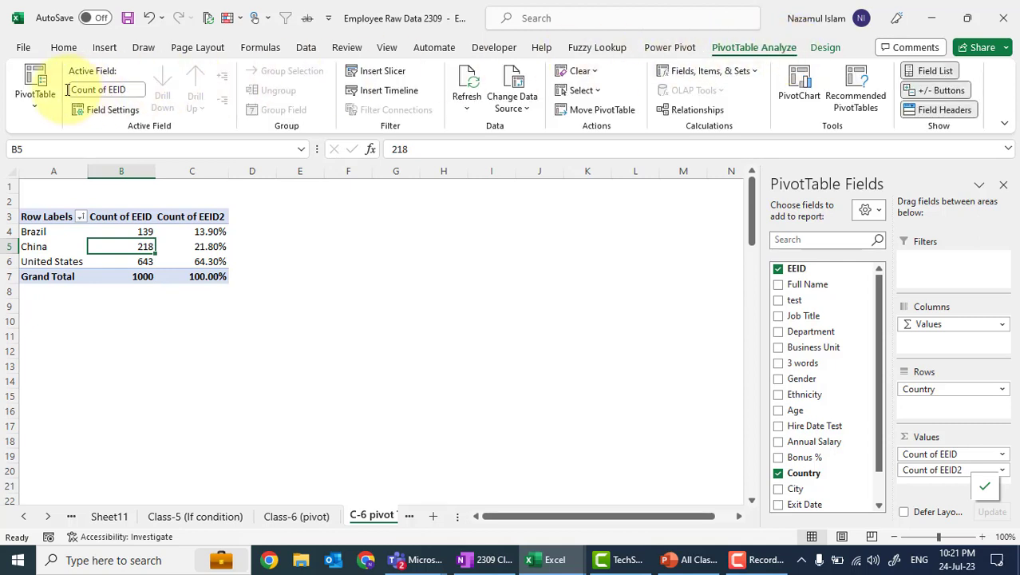
Step: Insert an Age slicer for the country pivot and resize it to show several ages
left_click(375, 72)
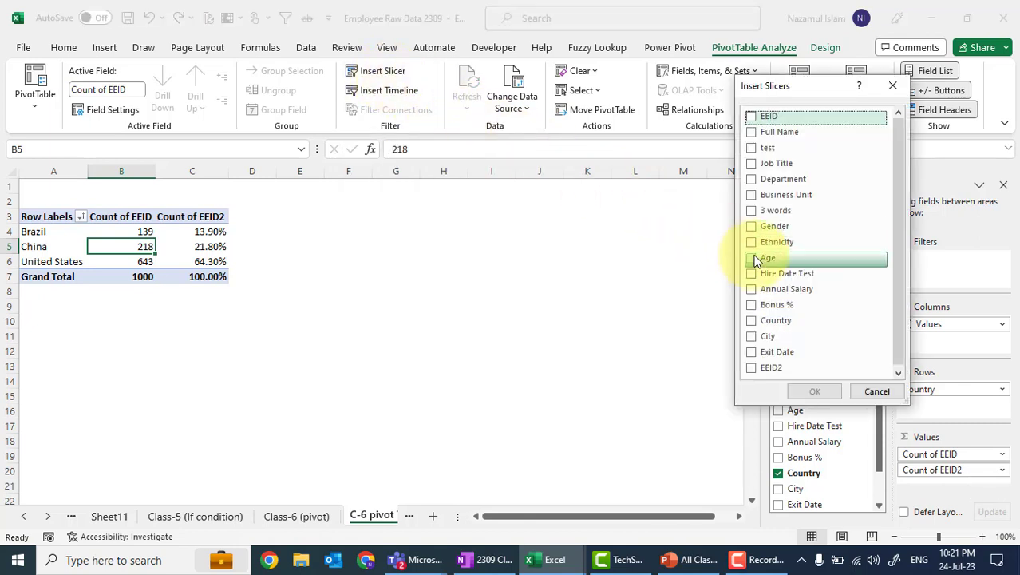
left_click(755, 259)
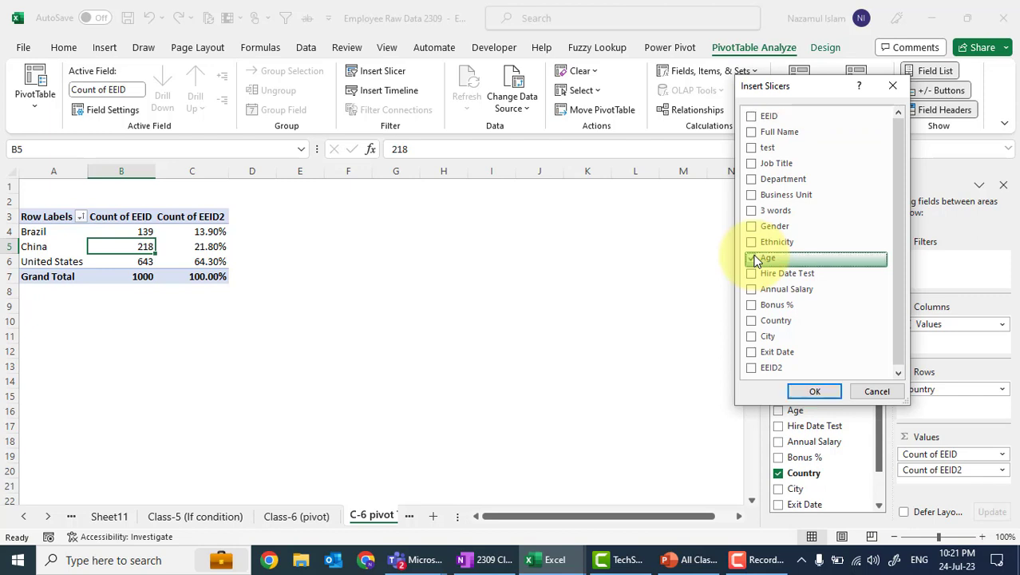
left_click(816, 391)
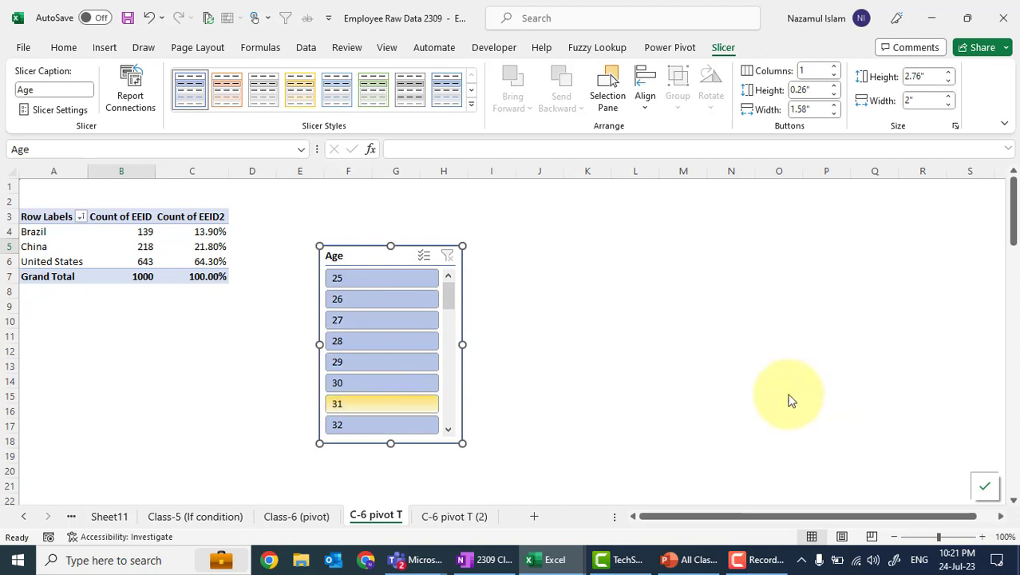
left_click_drag(392, 427, 413, 331)
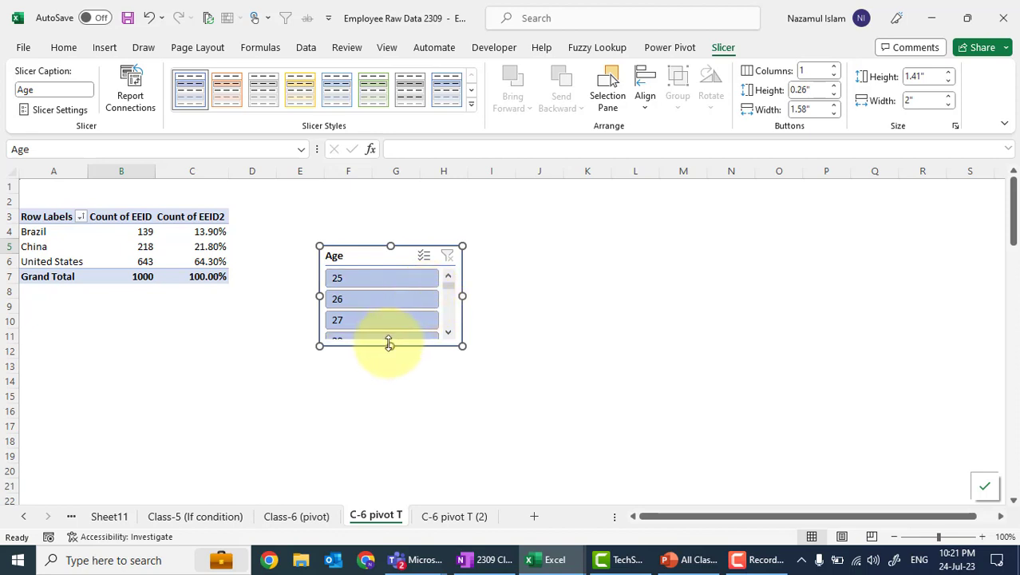
left_click_drag(390, 344, 392, 301)
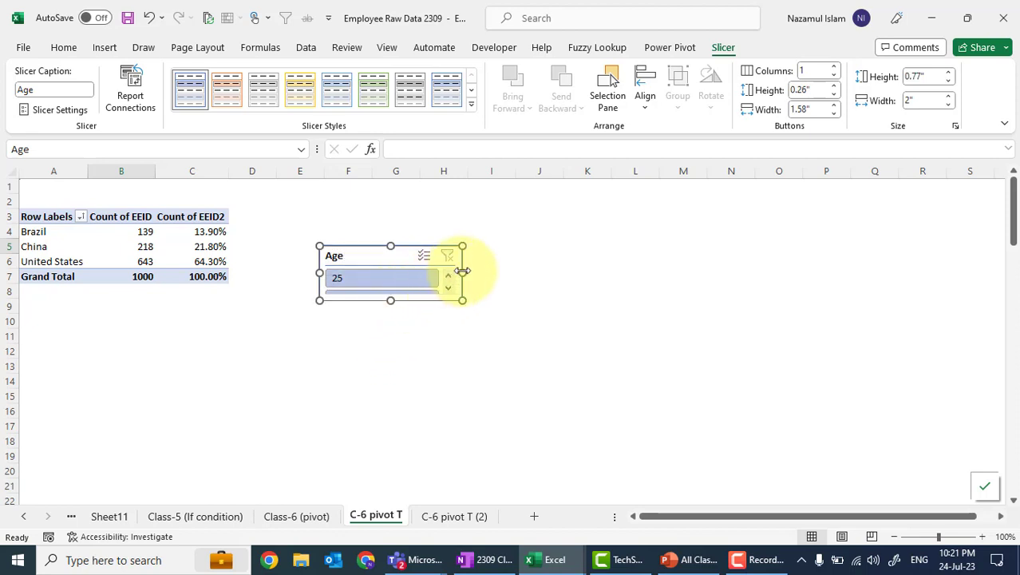
left_click_drag(462, 272, 396, 273)
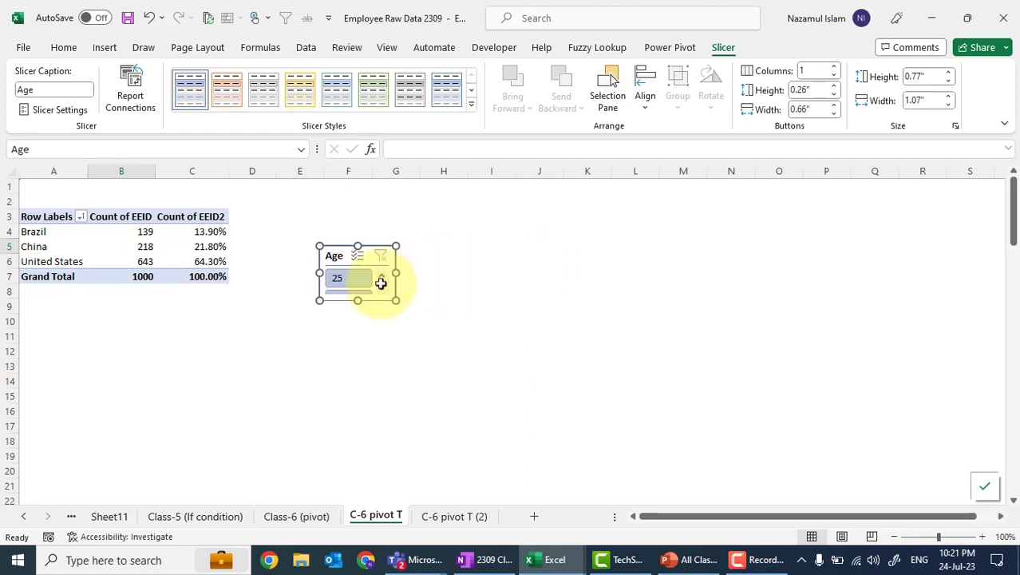
left_click_drag(358, 300, 357, 327)
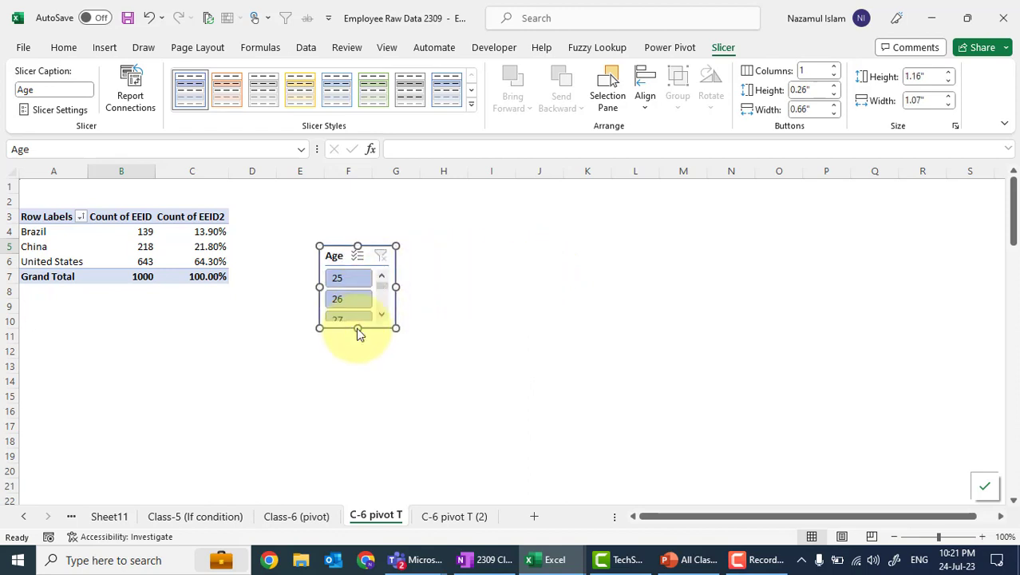
Step: Test the slicer on age 26, clear the filter, and enlarge it to 1.43" x 1.78"
left_click(349, 300)
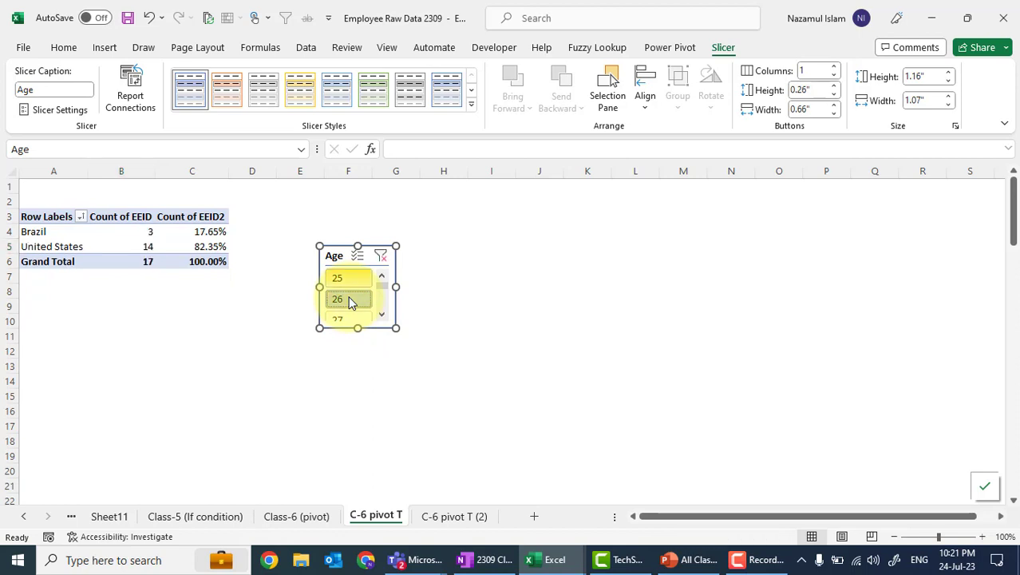
left_click(381, 257)
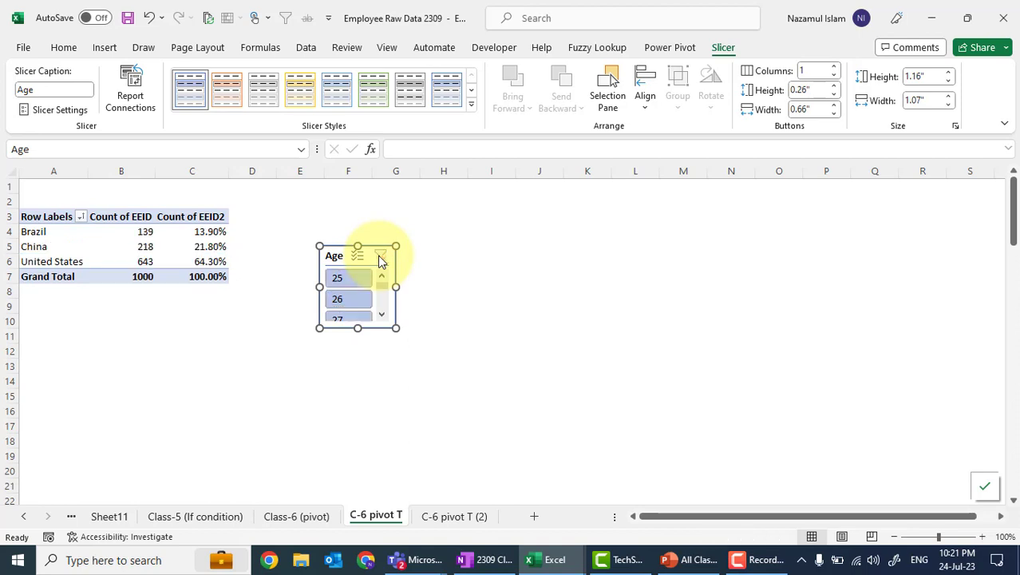
left_click_drag(395, 327, 446, 346)
left_click(613, 82)
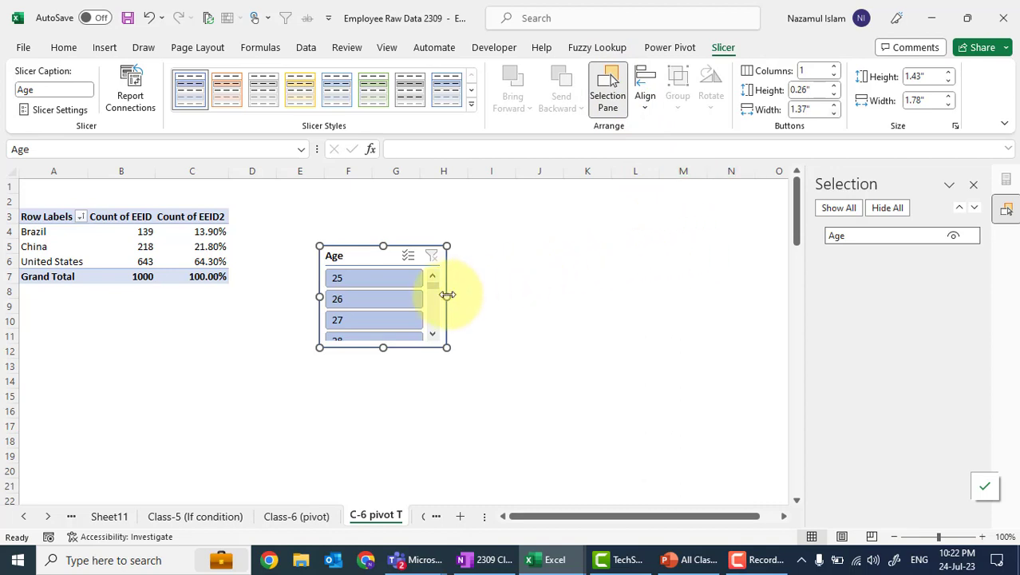
Step: Confirm the Age slicer connects only to C-6 pivot T, then move it over columns L–N
left_click(142, 83)
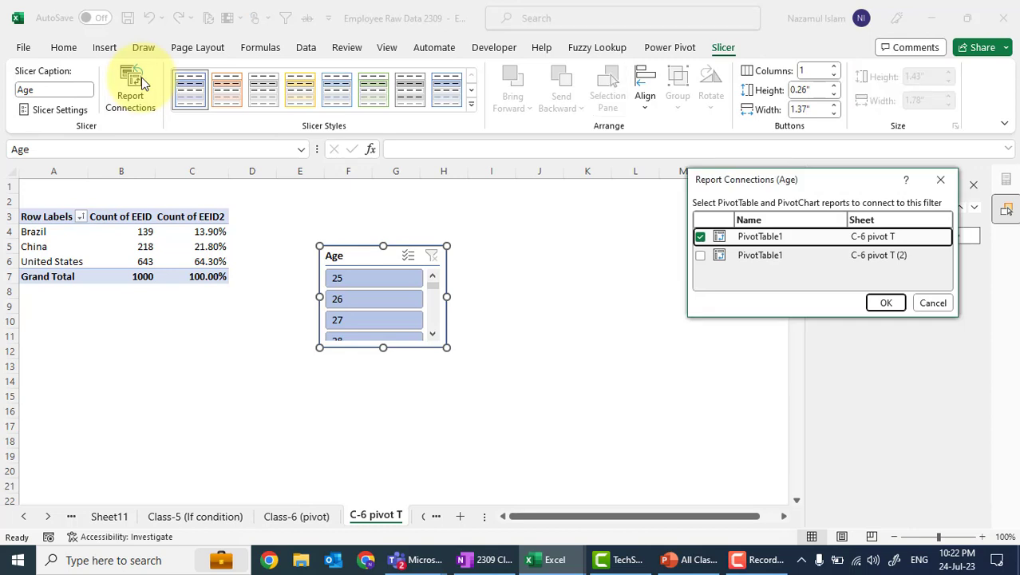
left_click(939, 179)
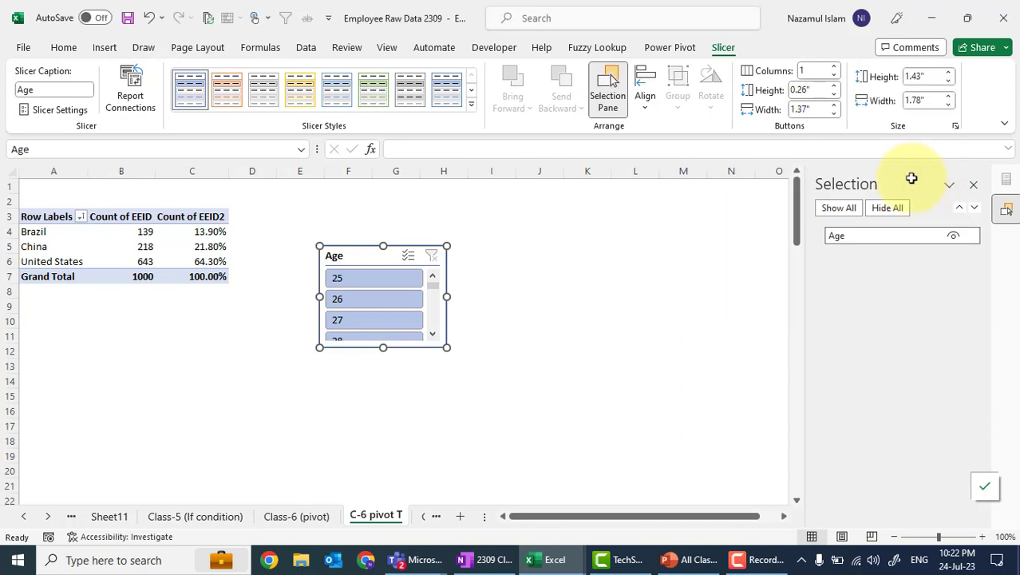
left_click_drag(355, 253, 656, 197)
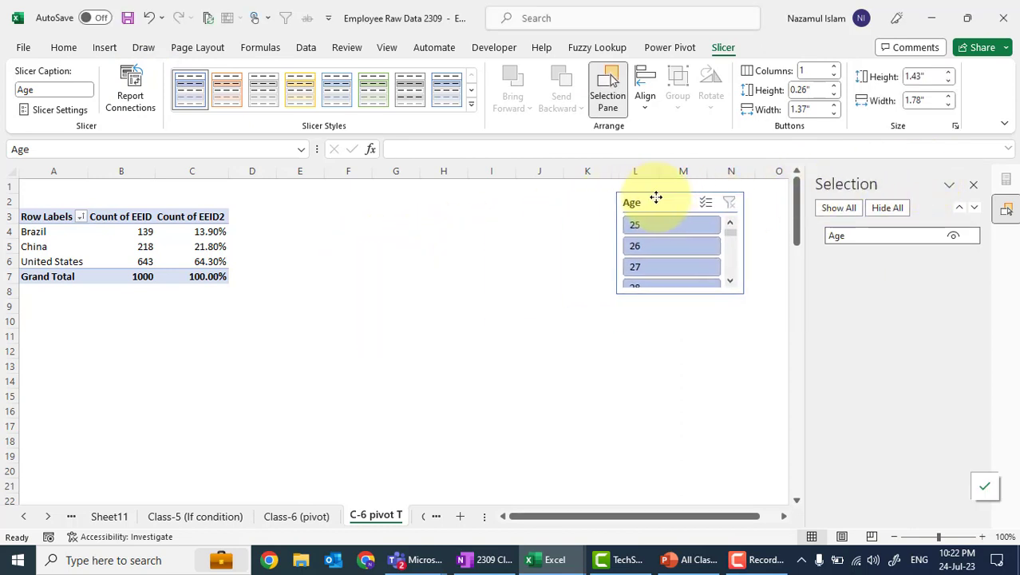
left_click(266, 409)
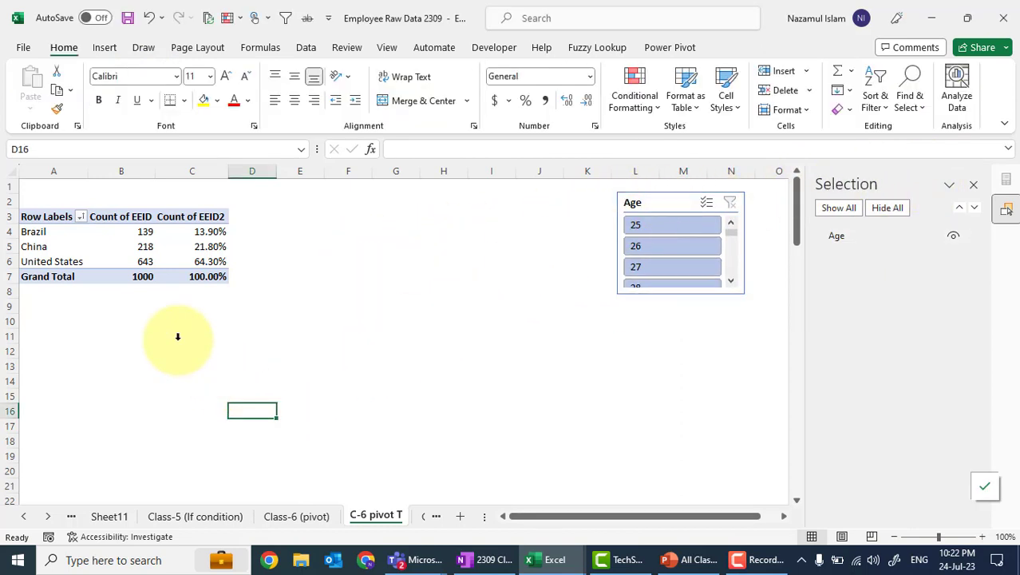
Step: Copy the pivot table A3:C7 and paste the copy at H3
left_click(30, 215)
key("shift+Right")
key("shift+Right")
key("shift+Right")
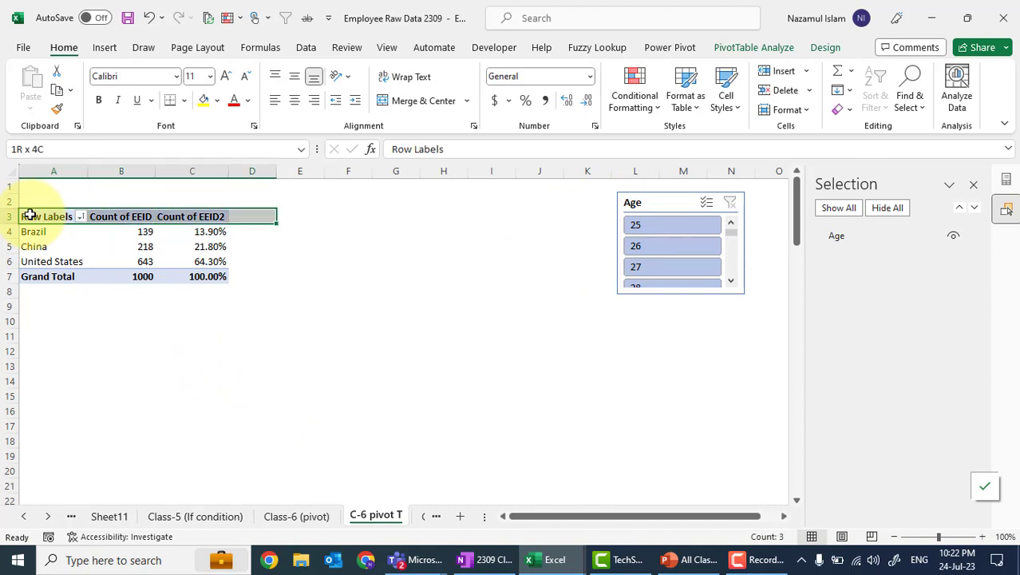
key("shift+Left")
key("shift+Down")
key("shift+Down")
key("shift+Down")
key("shift+Down")
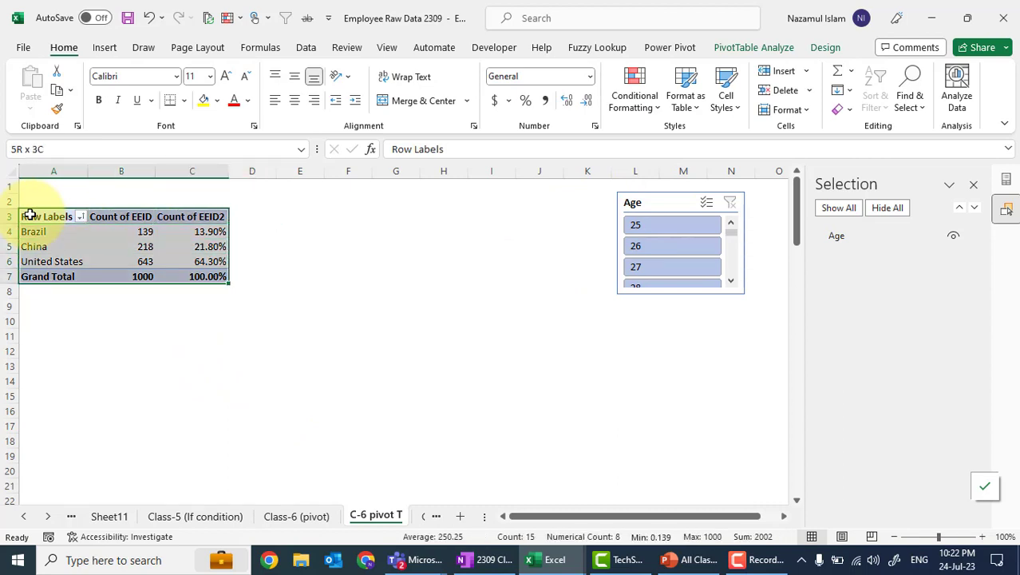
key("ctrl+c")
left_click(443, 210)
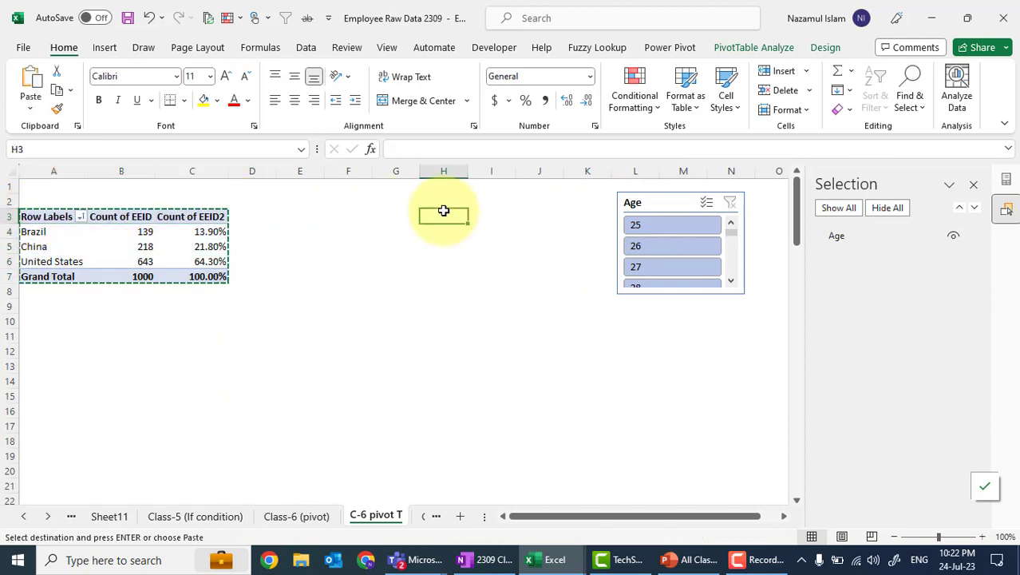
key("ctrl+v")
Step: Switch the copied pivot's rows from Country to Department
left_click(432, 246)
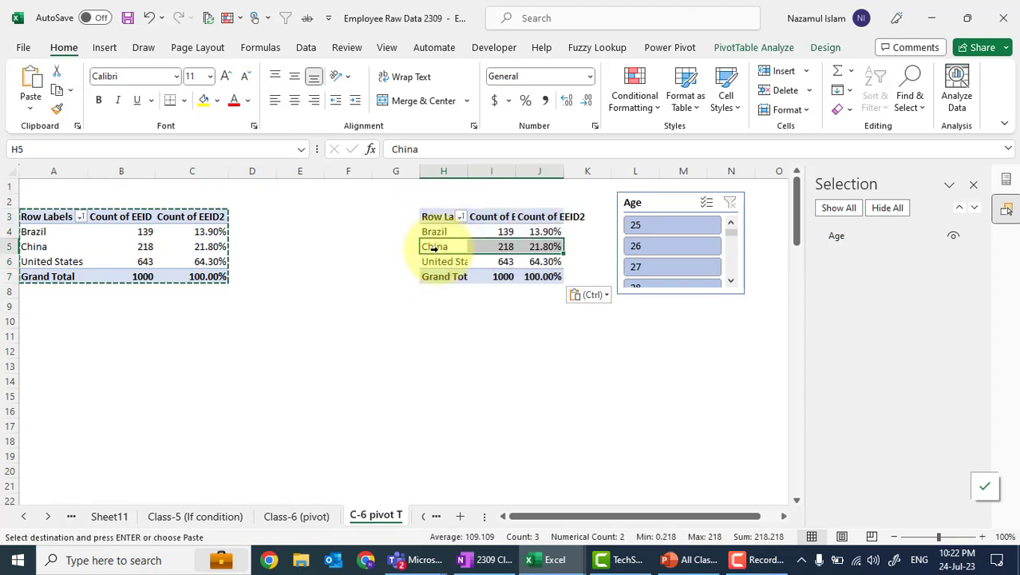
left_click(423, 331)
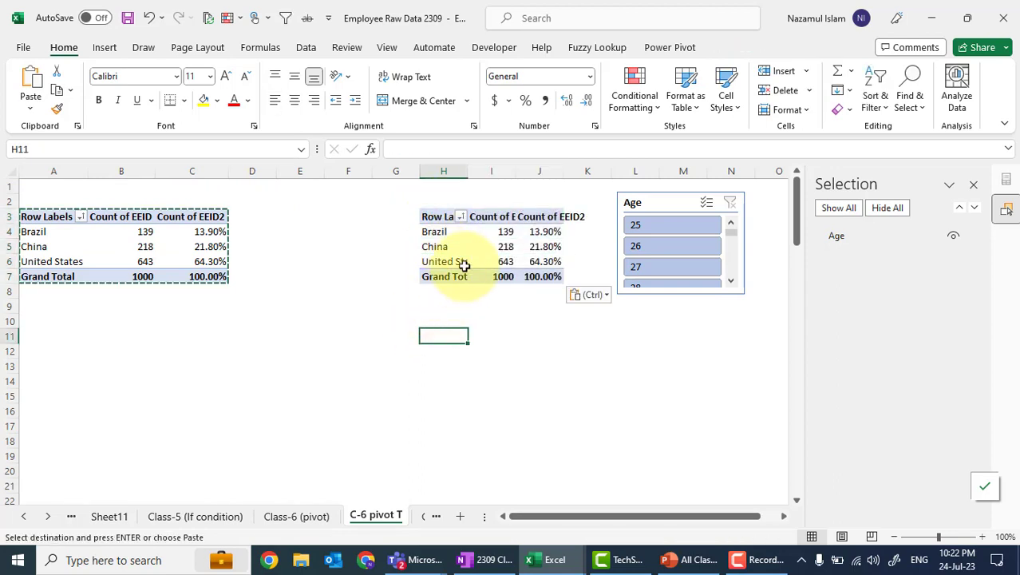
left_click(478, 246)
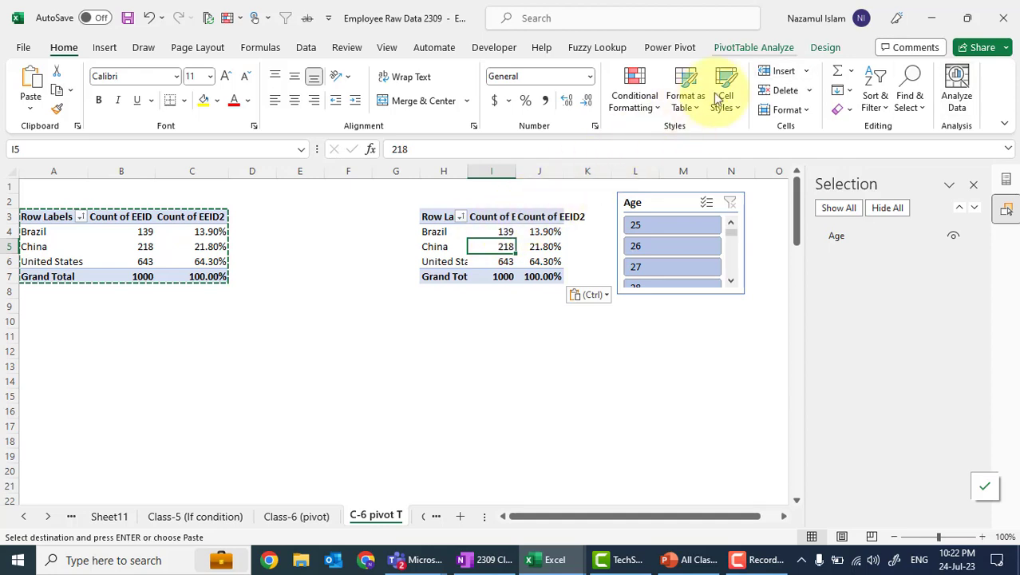
left_click(780, 49)
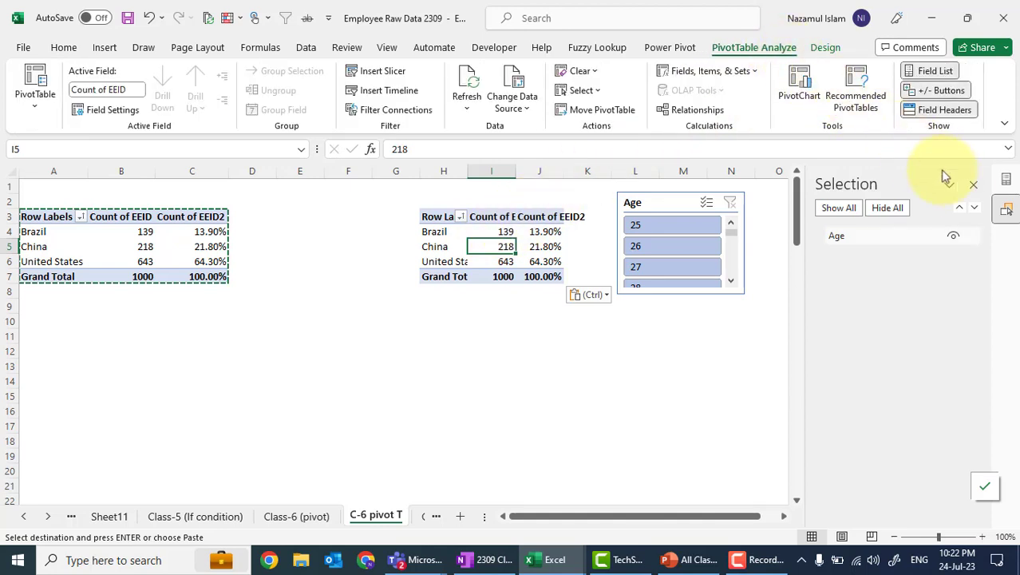
left_click(971, 187)
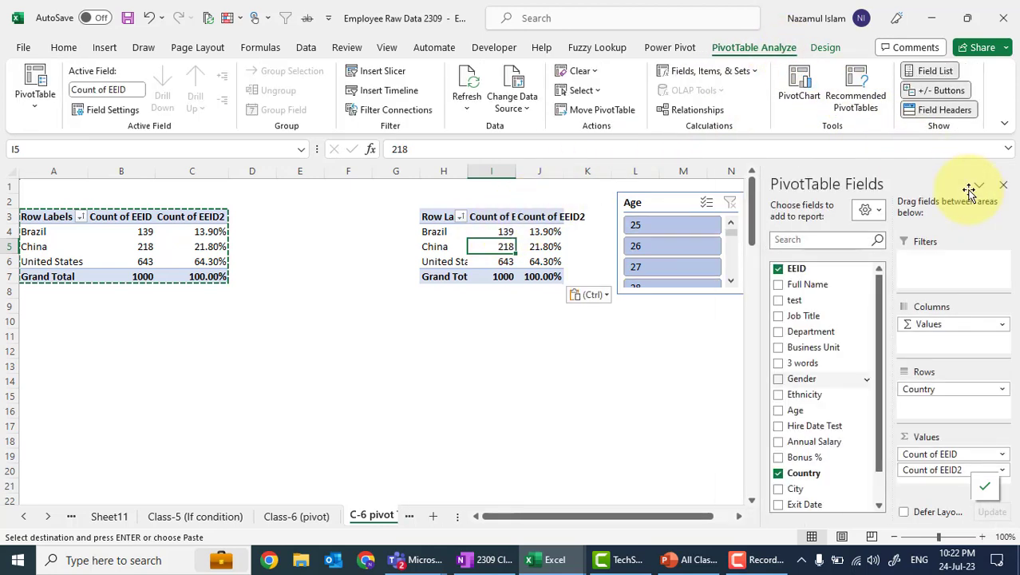
left_click(778, 473)
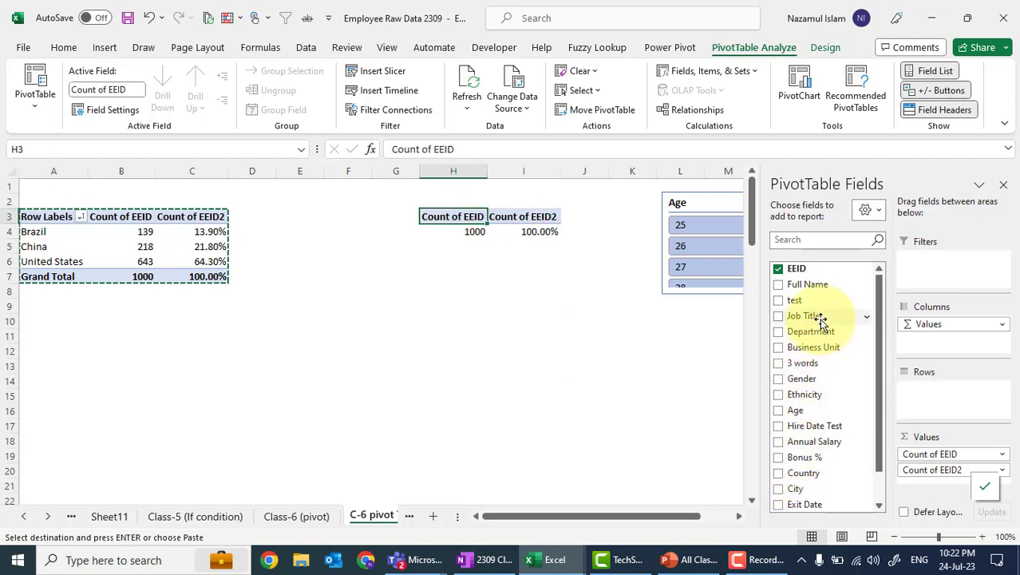
left_click(779, 334)
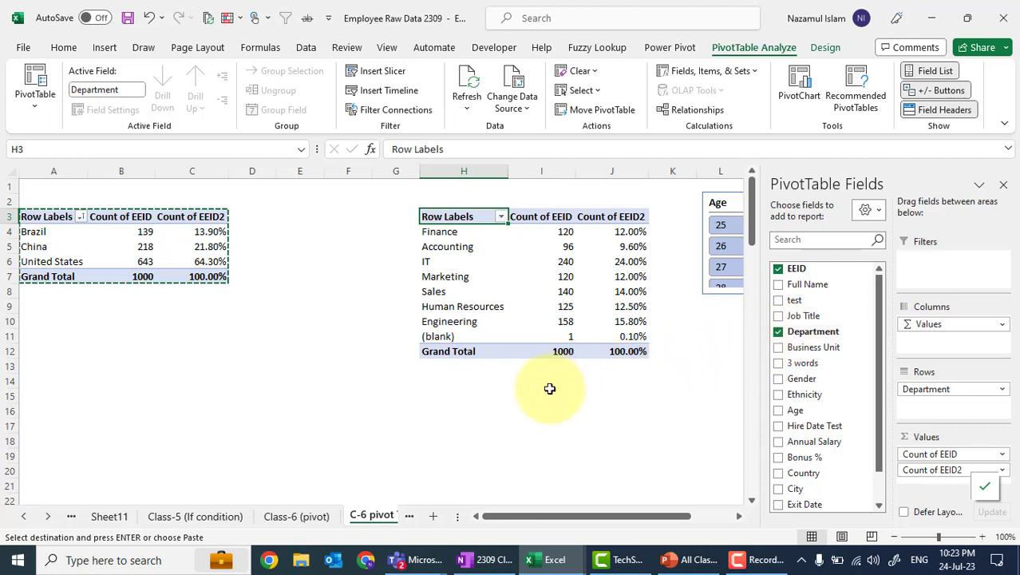
Step: Filter out the (blank) department row, leaving a total of 999
left_click(500, 216)
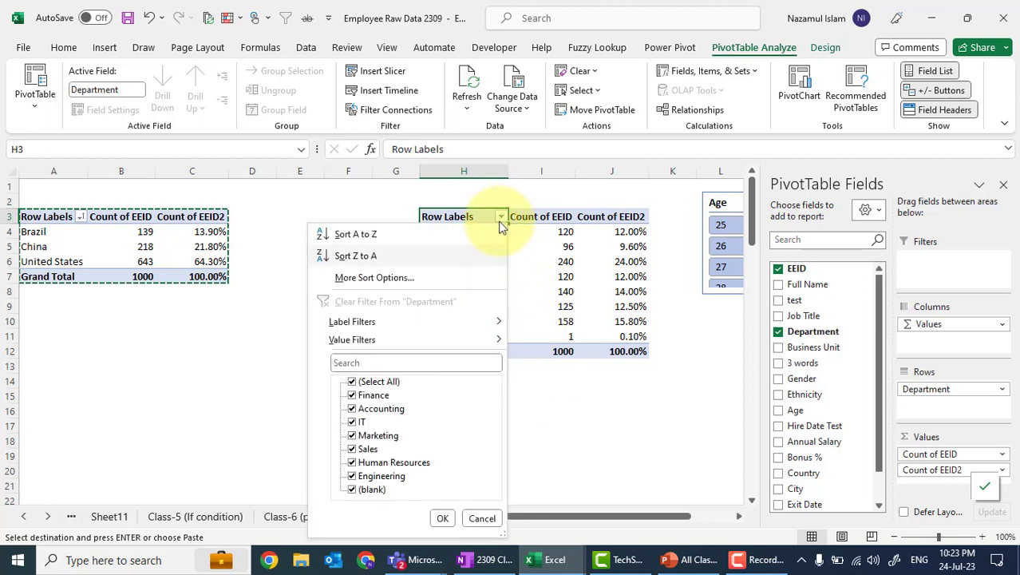
left_click(352, 490)
left_click(443, 518)
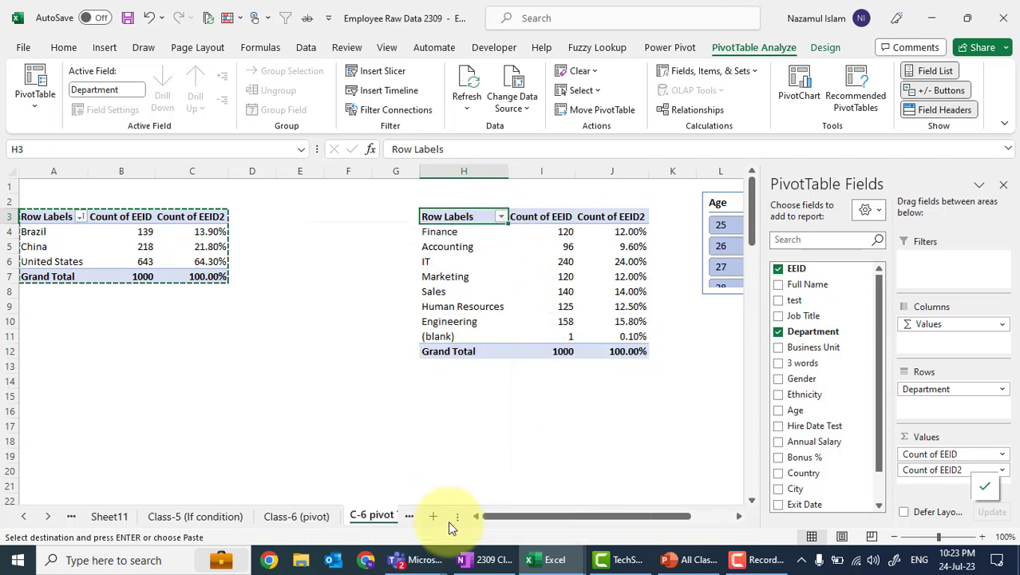
left_click(567, 394)
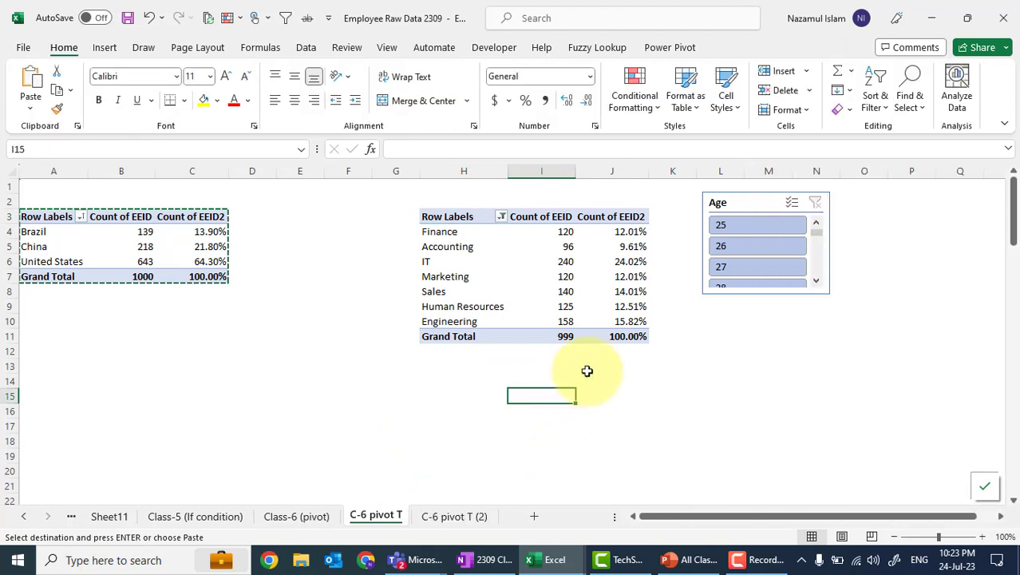
Step: Move the Age slicer between the two pivot tables
left_click_drag(733, 199, 709, 200)
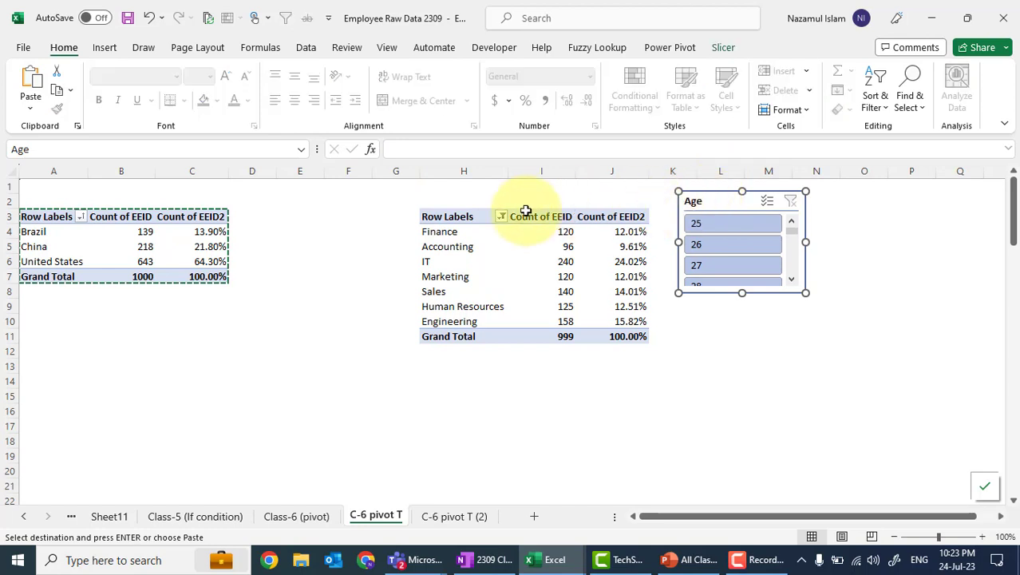
left_click_drag(431, 216, 326, 207)
left_click(379, 270)
left_click(736, 201)
left_click(290, 410)
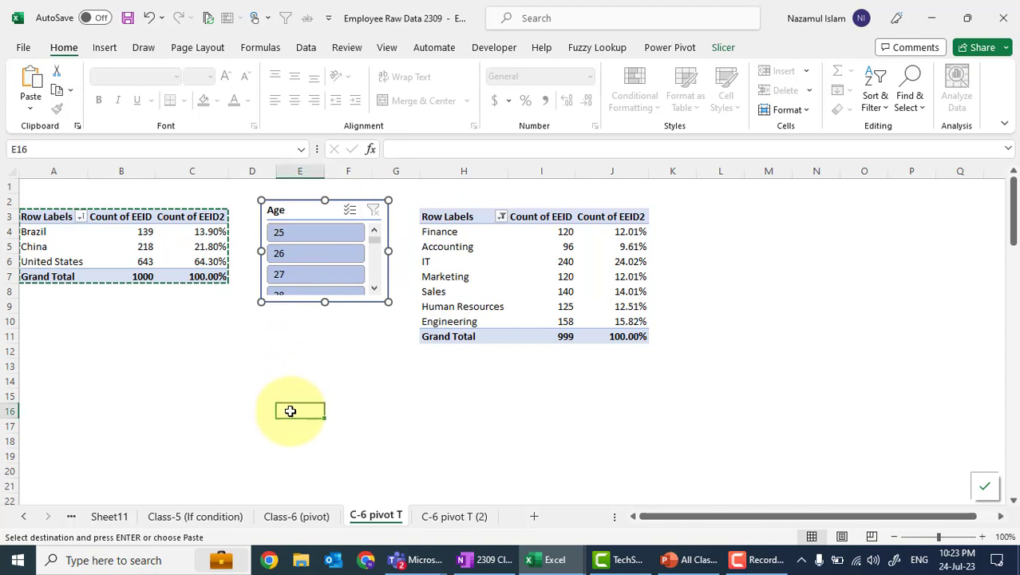
Step: Filter both pivots to age 27 and lengthen the slicer to show ages up to 29
left_click(309, 255)
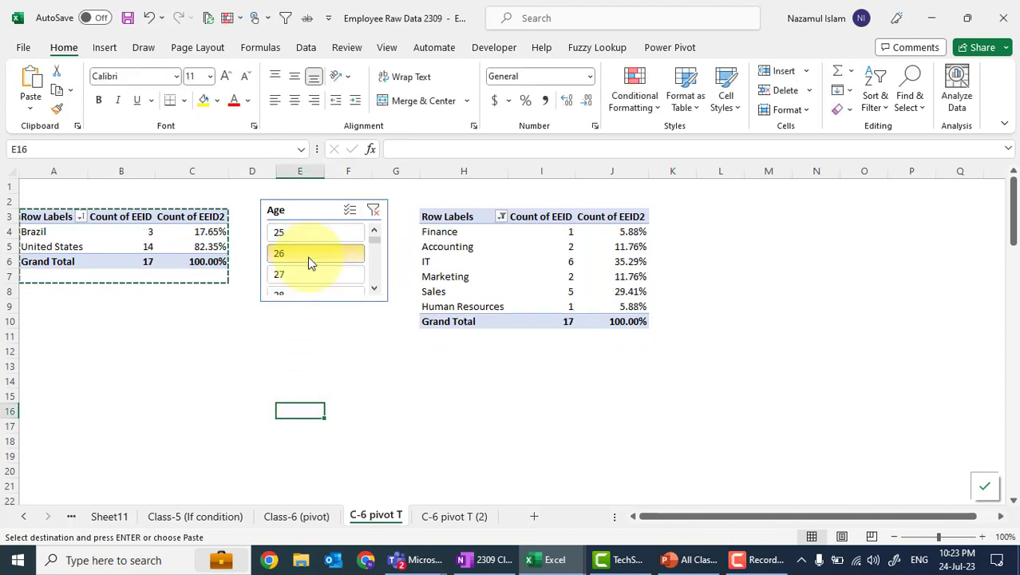
left_click(311, 233, "ctrl")
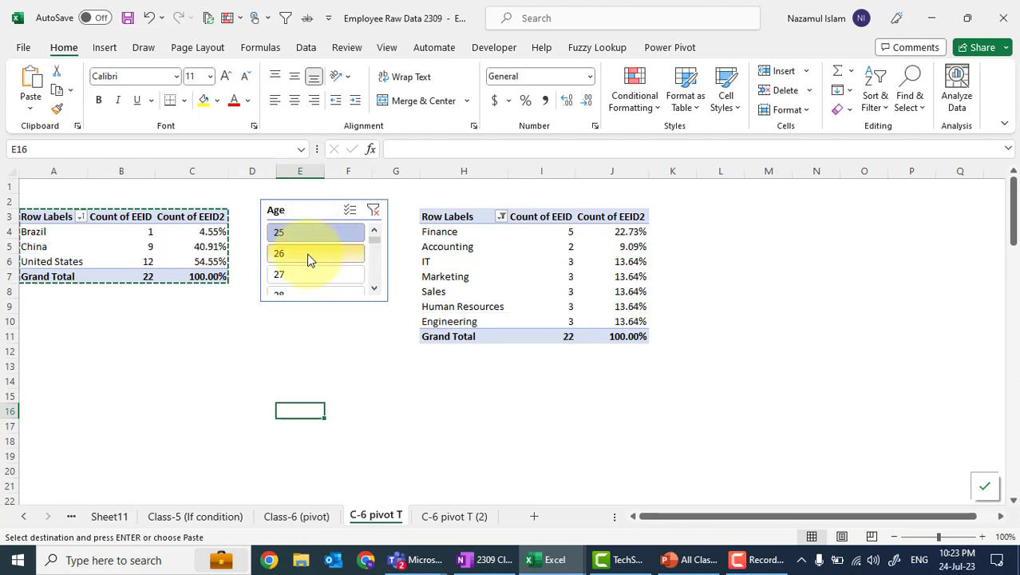
left_click(309, 257)
left_click(304, 272)
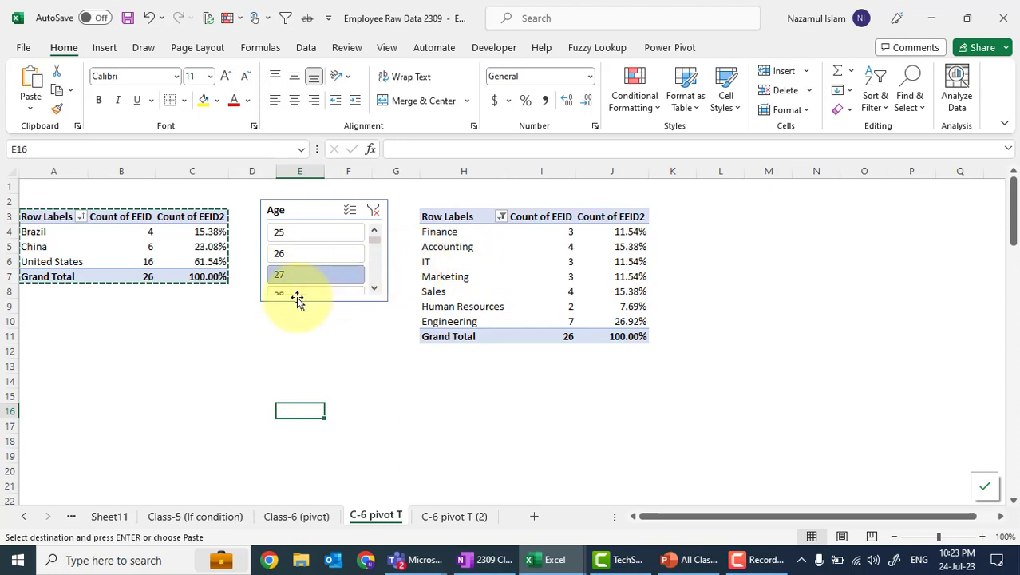
mouse_move(317, 210)
left_mouse_down()
mouse_move(304, 209)
mouse_move(313, 216)
left_mouse_up()
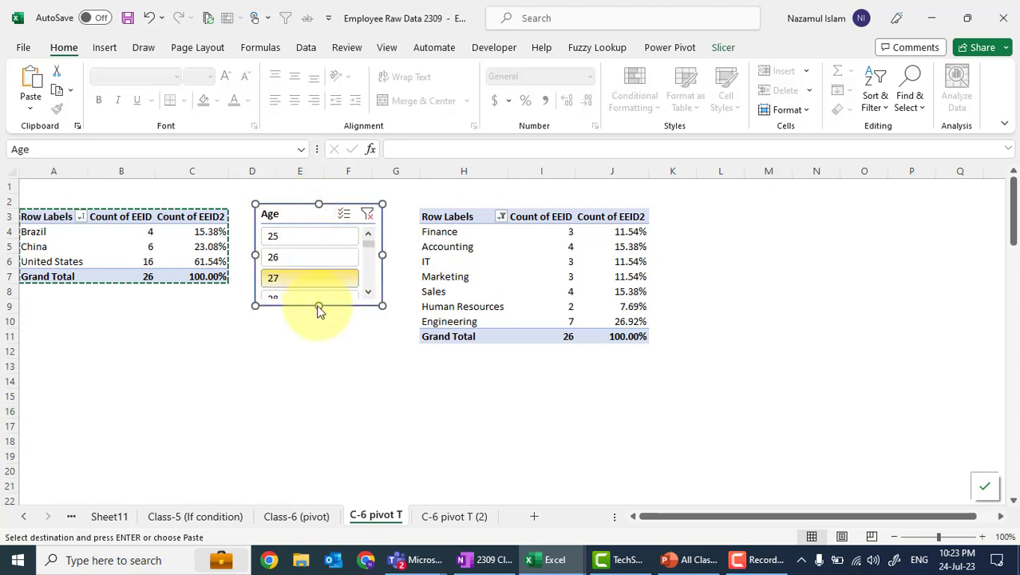
left_click_drag(316, 307, 318, 332)
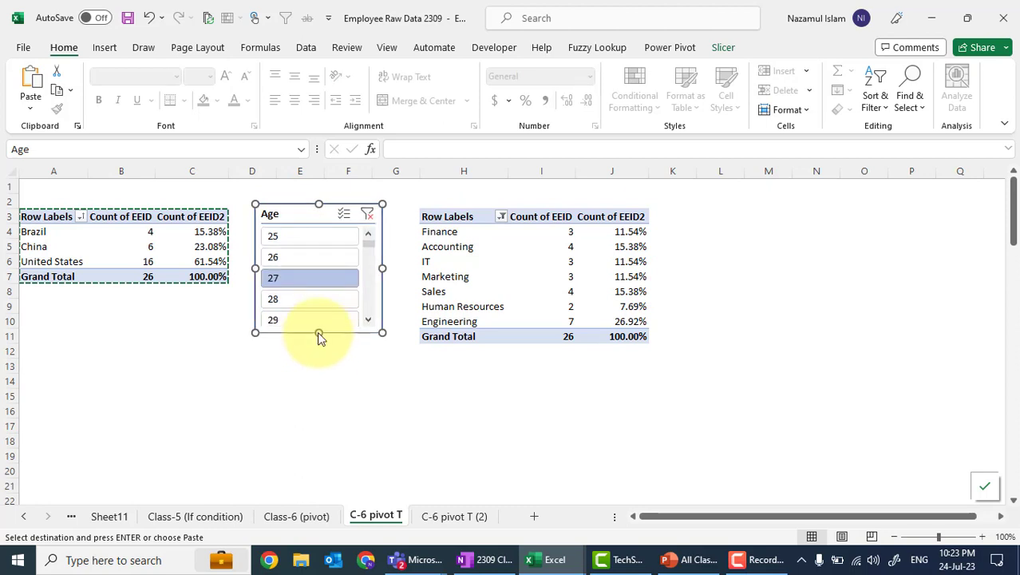
Step: Copy the whole Department pivot H3:J11 on the C-6 pivot T sheet
left_click(310, 517)
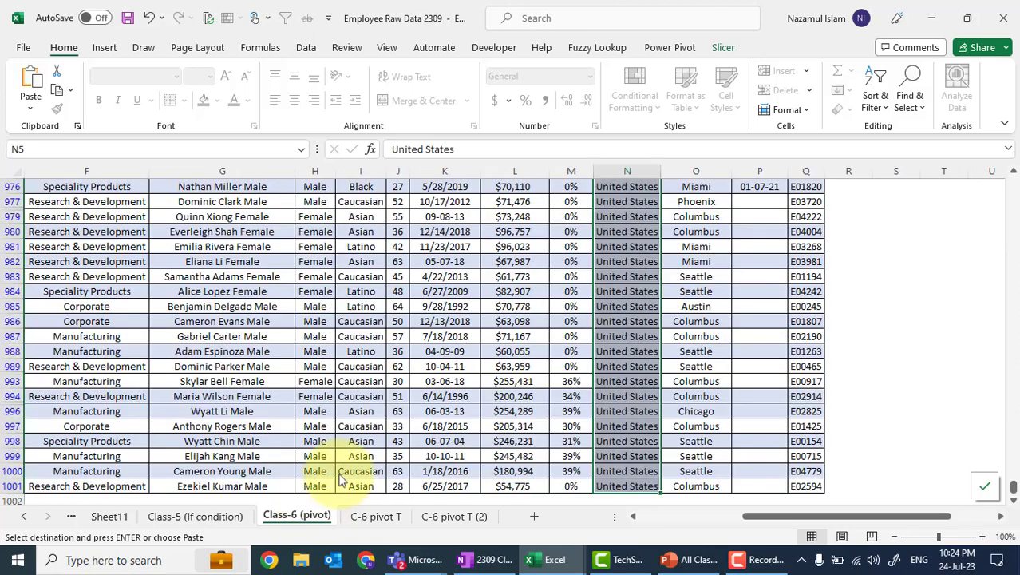
scroll(484, 249, "left", 3)
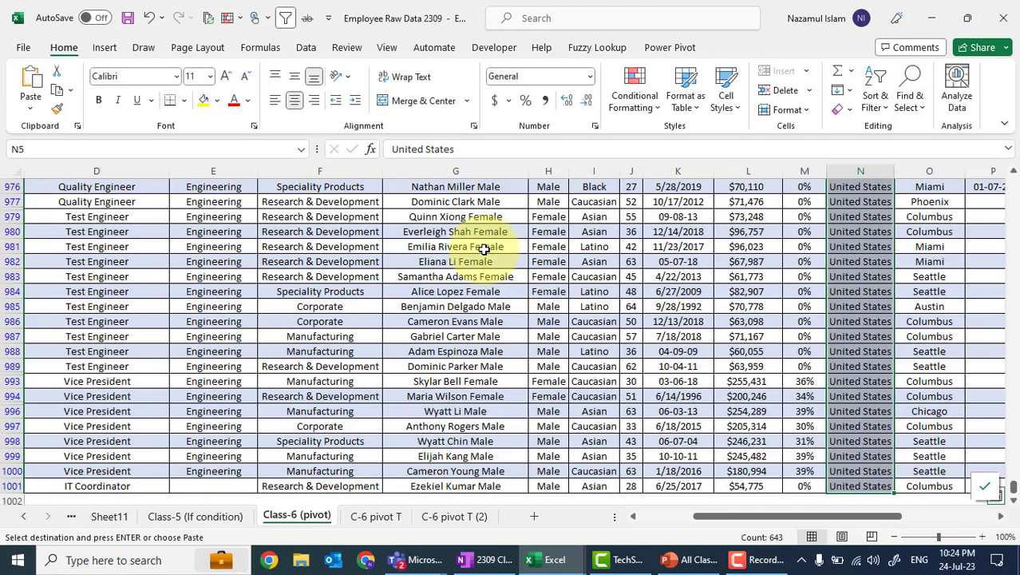
left_click(376, 518)
left_click_drag(444, 216, 613, 335)
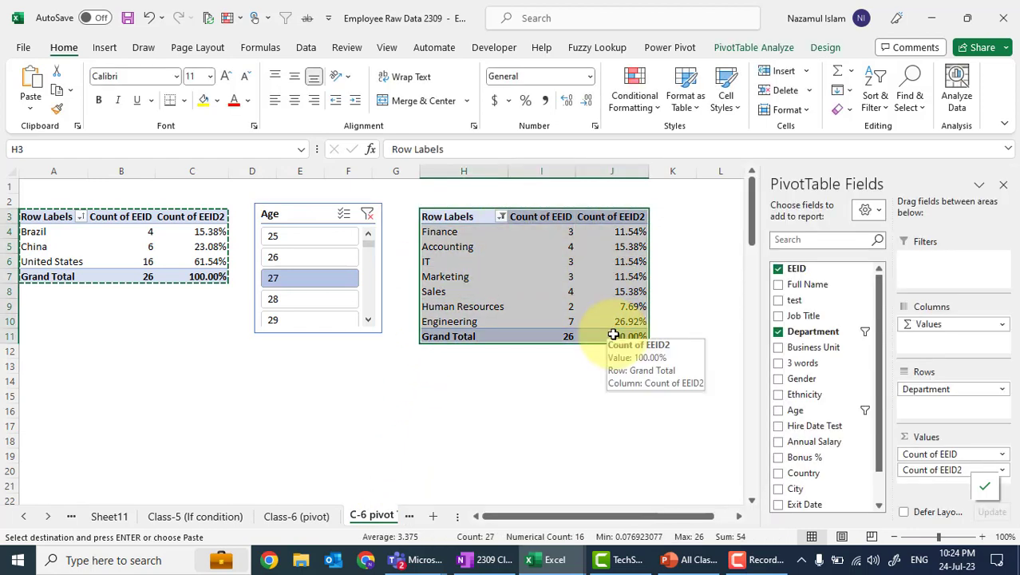
key("ctrl+c")
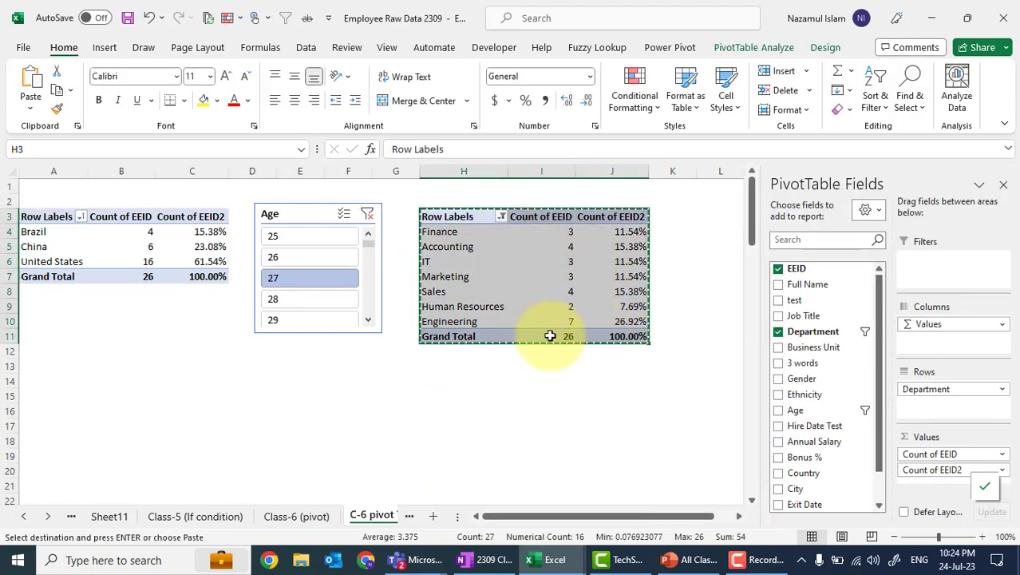
Step: Paste the pivot copy at A12 and replace its Department rows with Gender
left_click(32, 347)
key("ctrl+v")
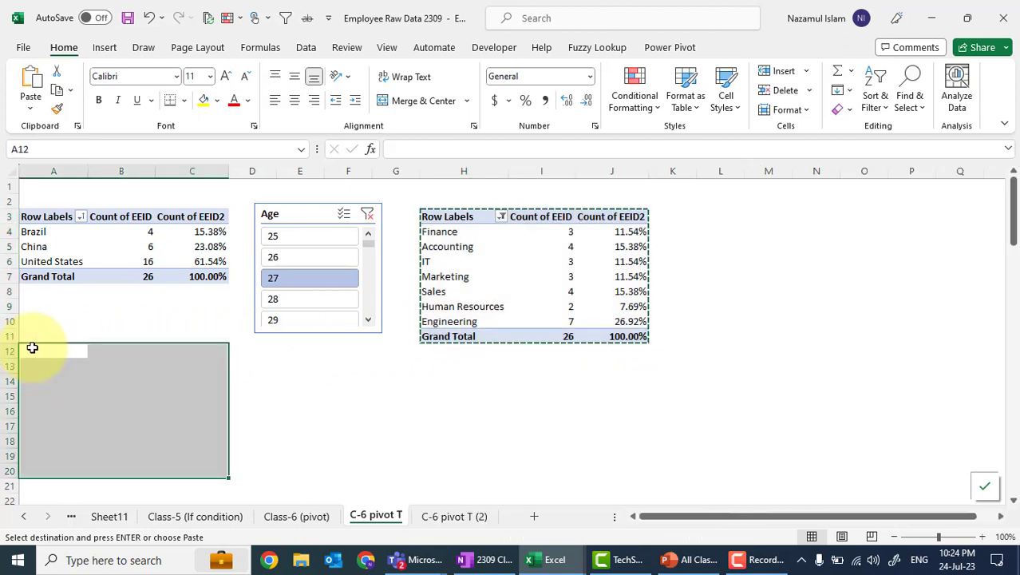
left_click(69, 375)
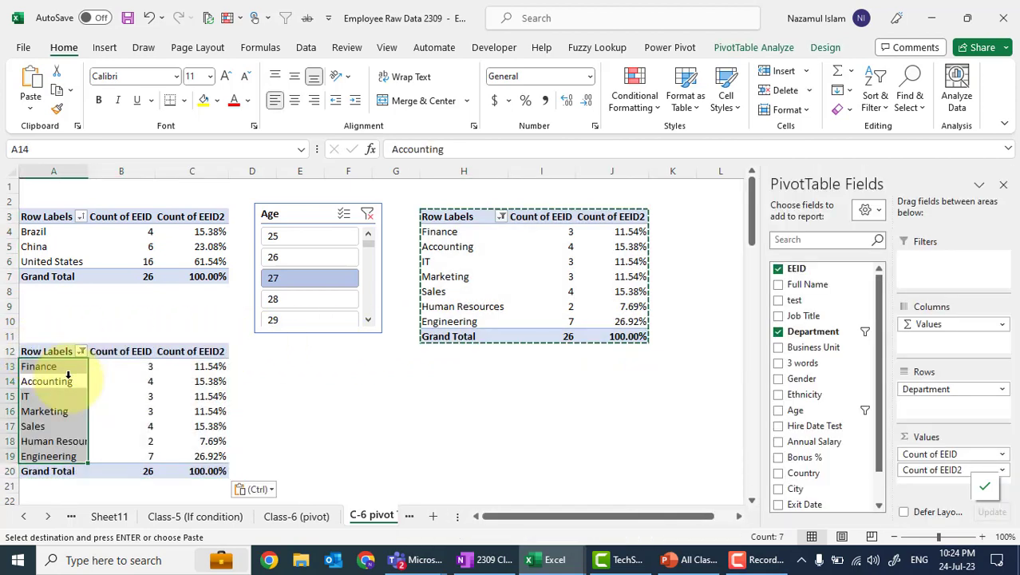
left_click(779, 332)
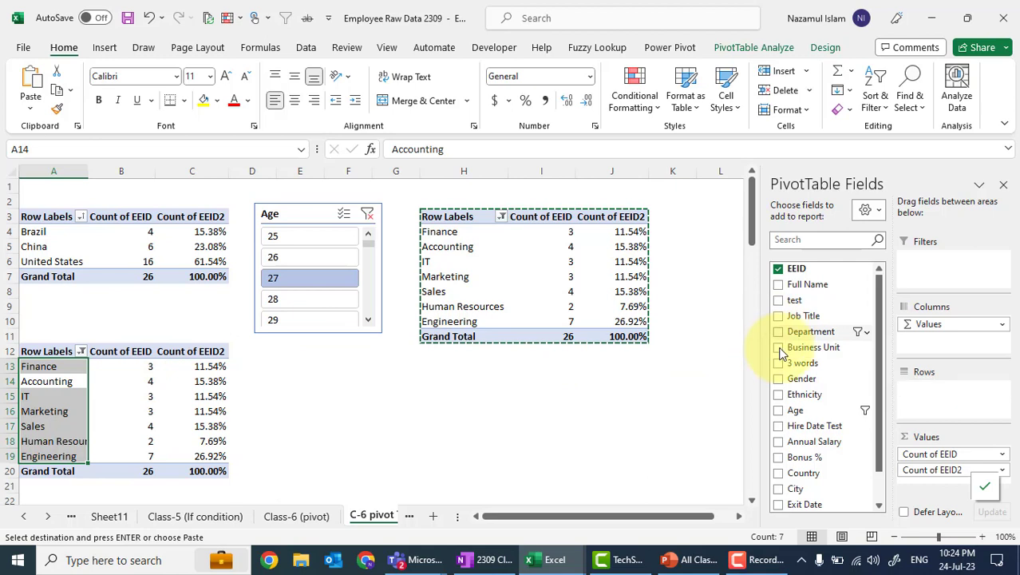
left_click(779, 380)
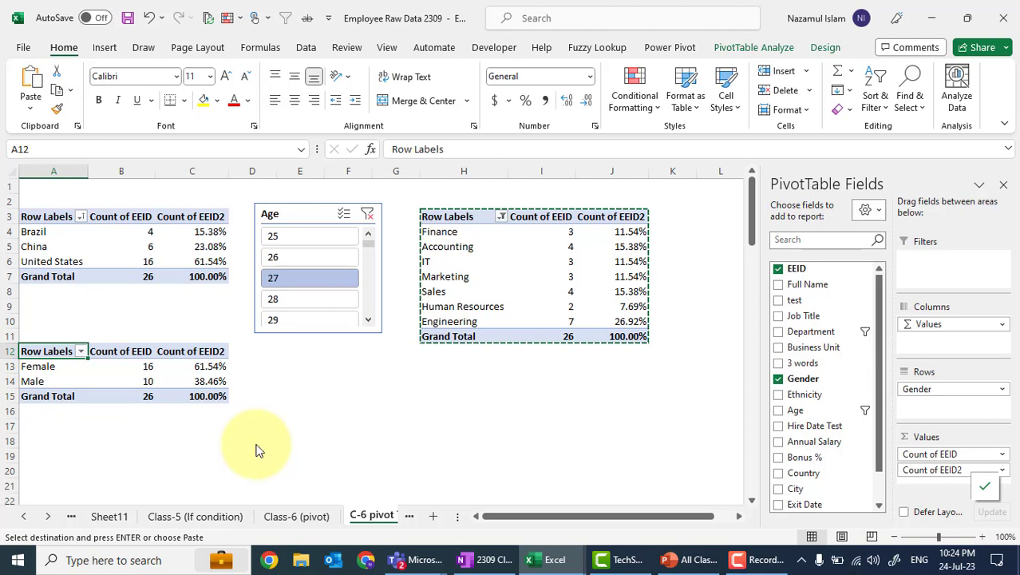
Step: Clear the Age slicer, then step through ages 25, 65 and 64 to settle on 63
left_click(366, 218)
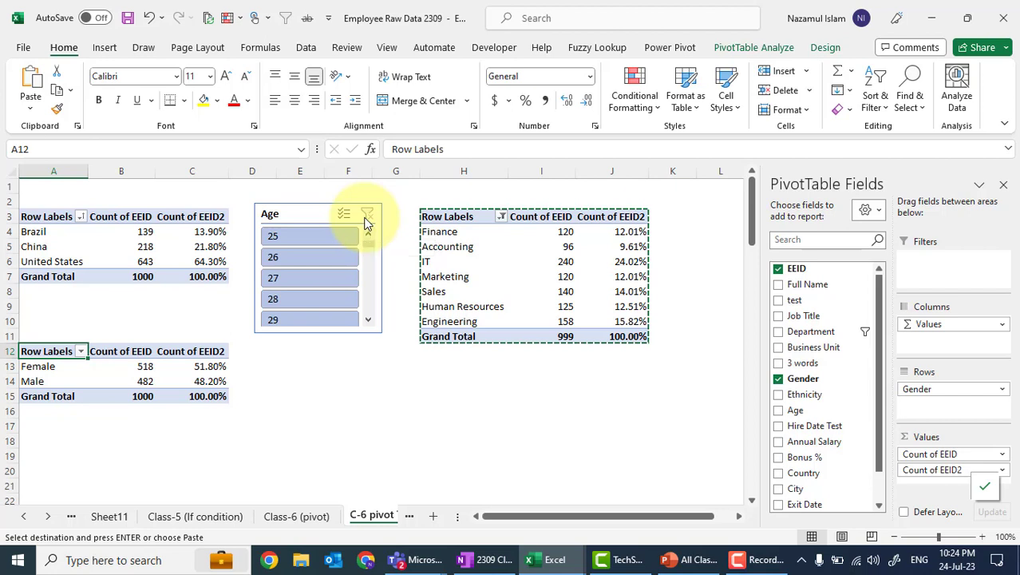
left_click(303, 238)
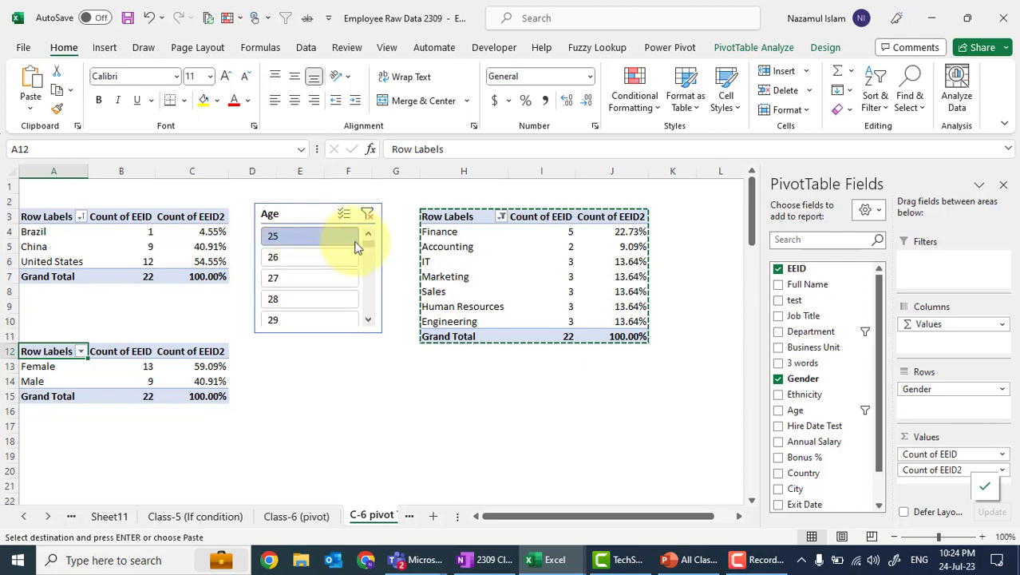
left_click_drag(367, 242, 367, 319)
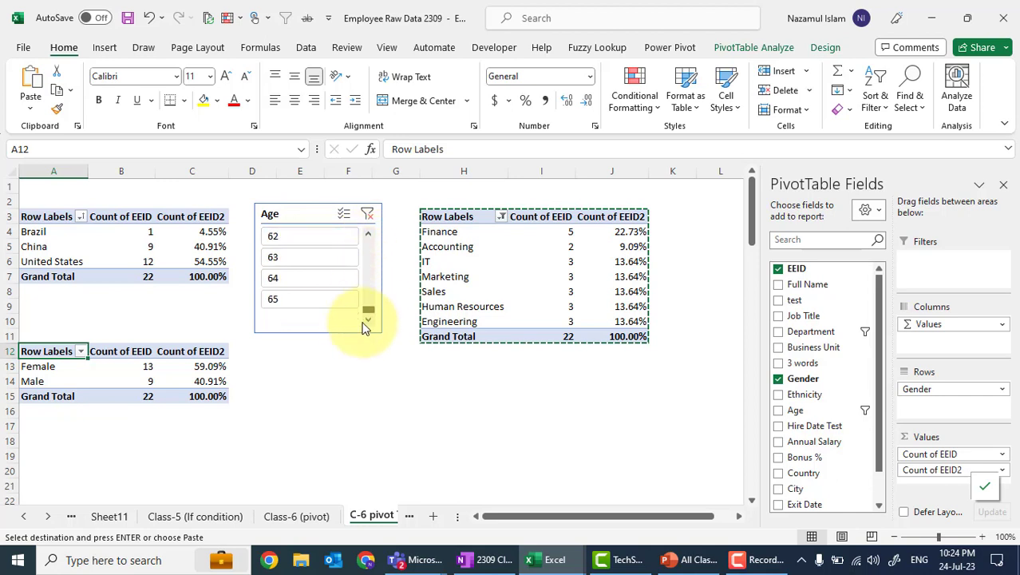
left_click(297, 300)
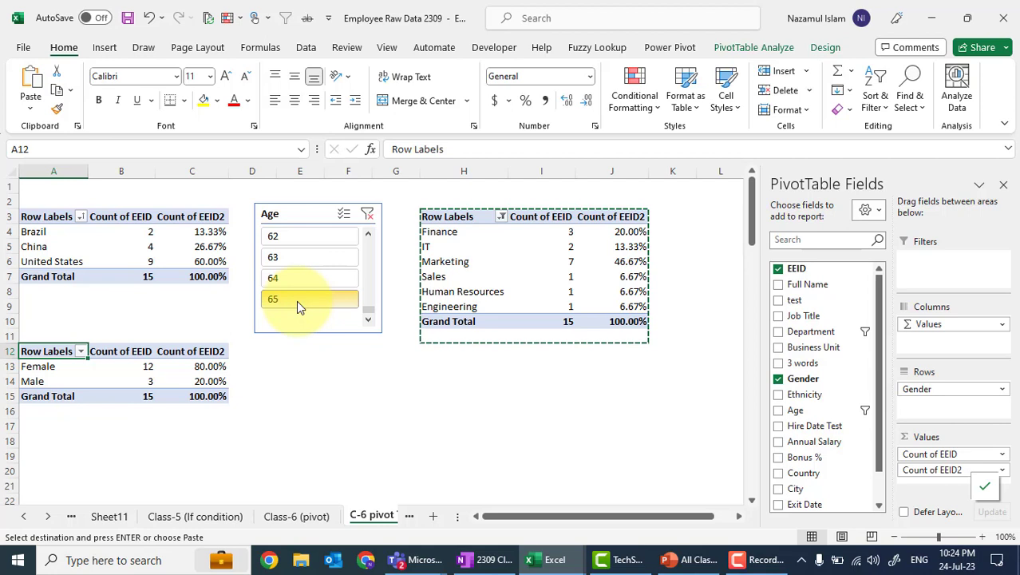
left_click(296, 275)
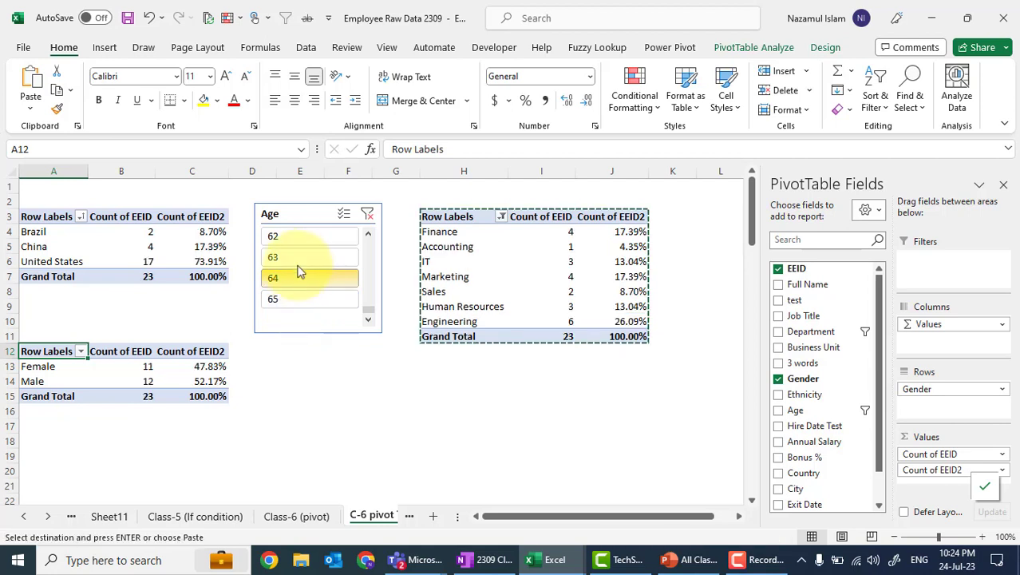
left_click(297, 256)
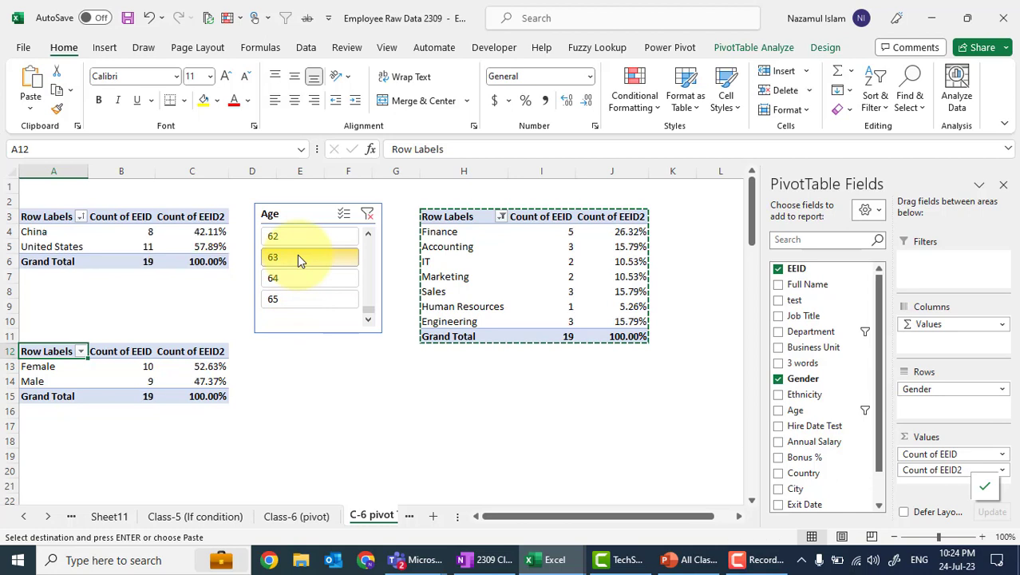
left_click(297, 424)
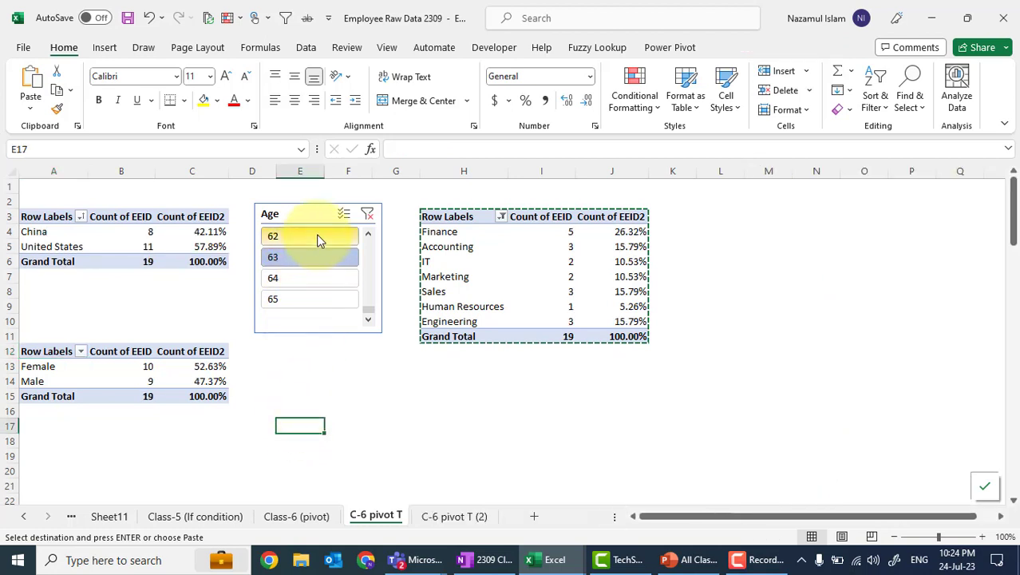
left_click(312, 218)
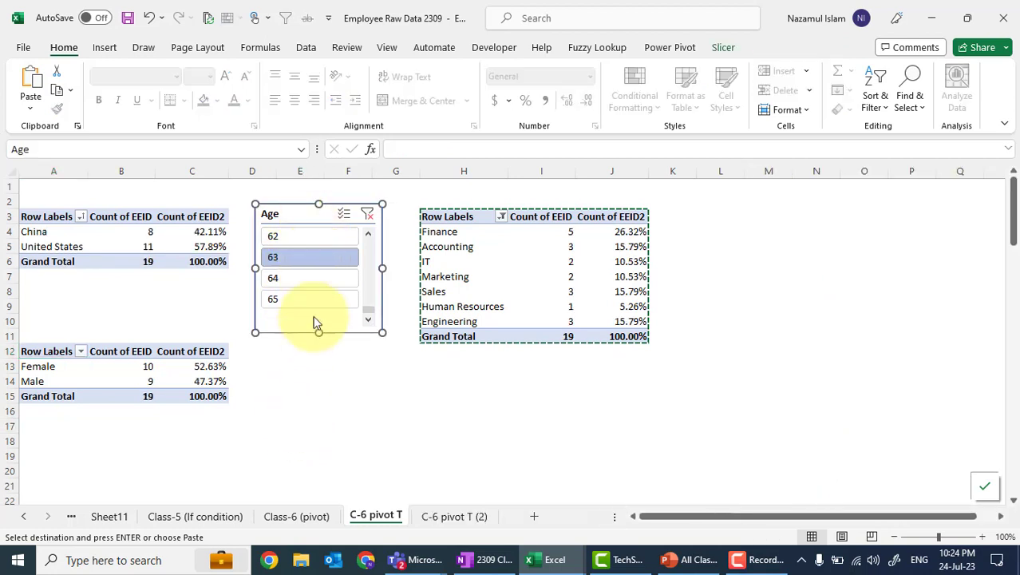
left_click(313, 365)
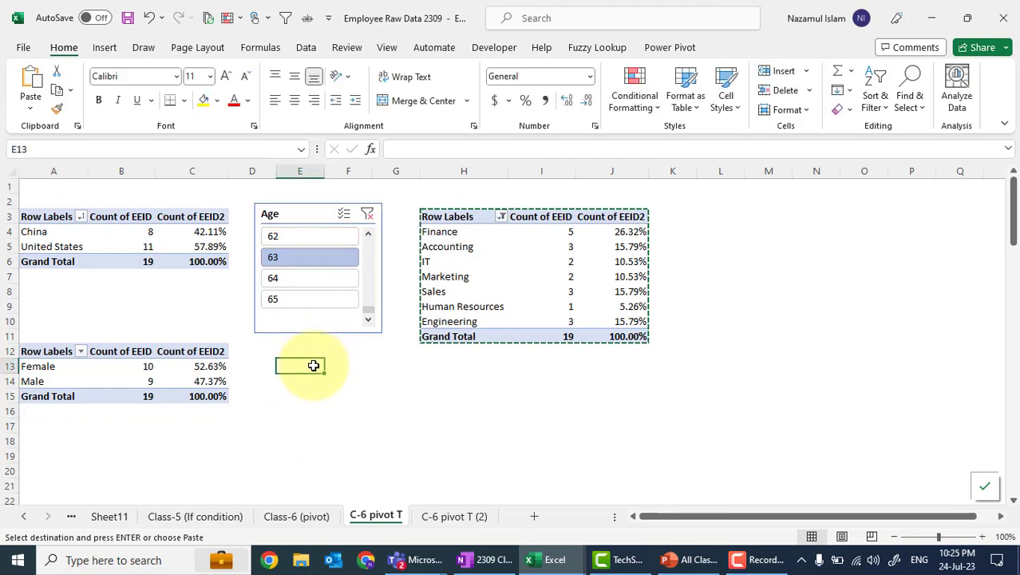
left_click(292, 516)
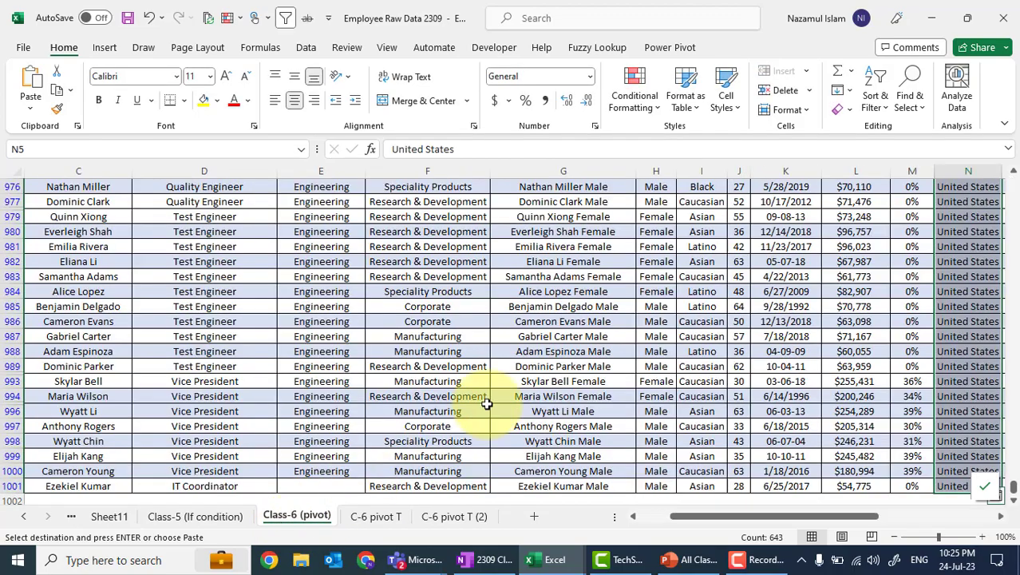
scroll(684, 282, "up", 20)
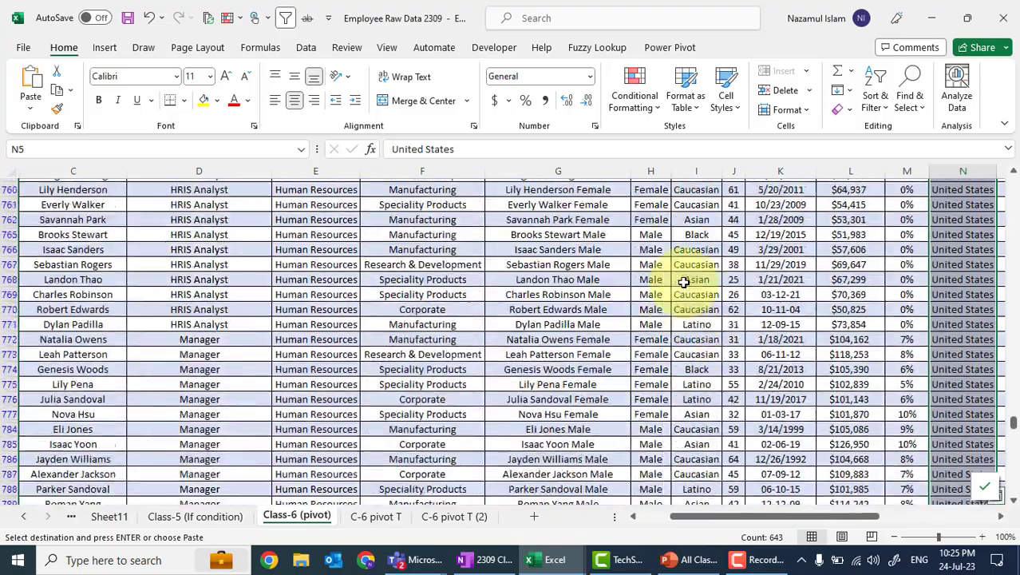
scroll(684, 282, "up", 12)
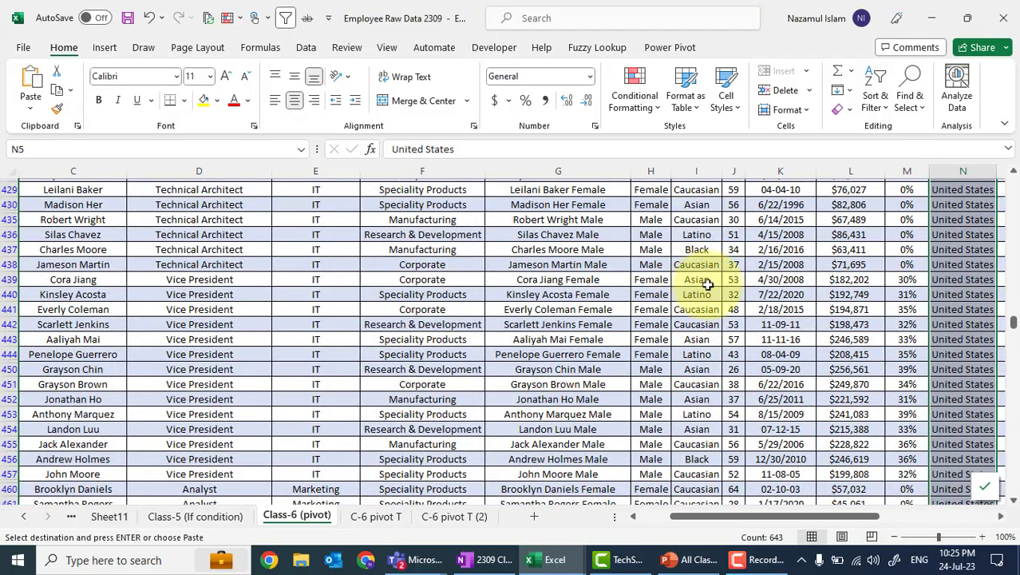
left_click(759, 291)
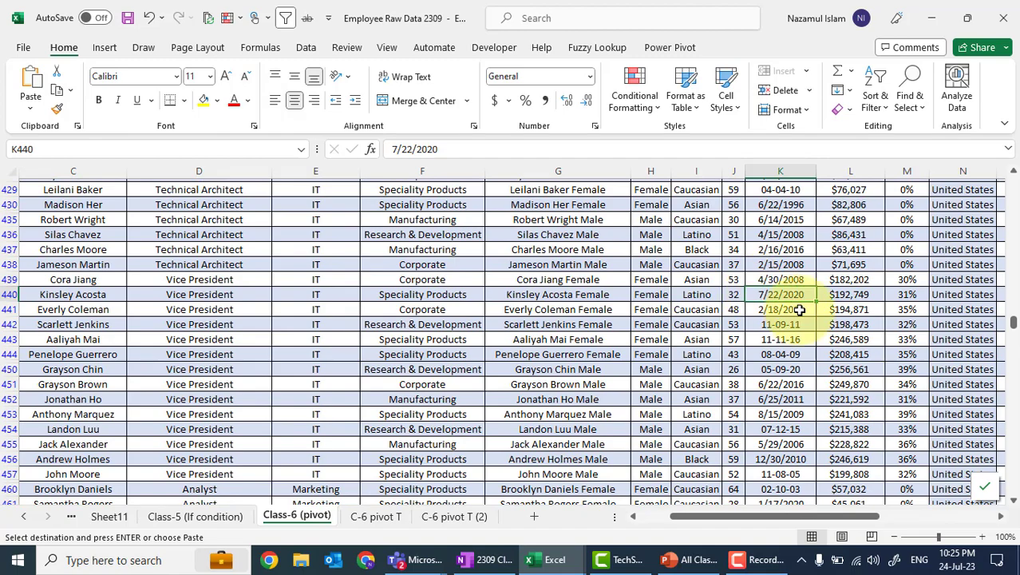
scroll(798, 310, "up", 20)
scroll(799, 310, "right", 5)
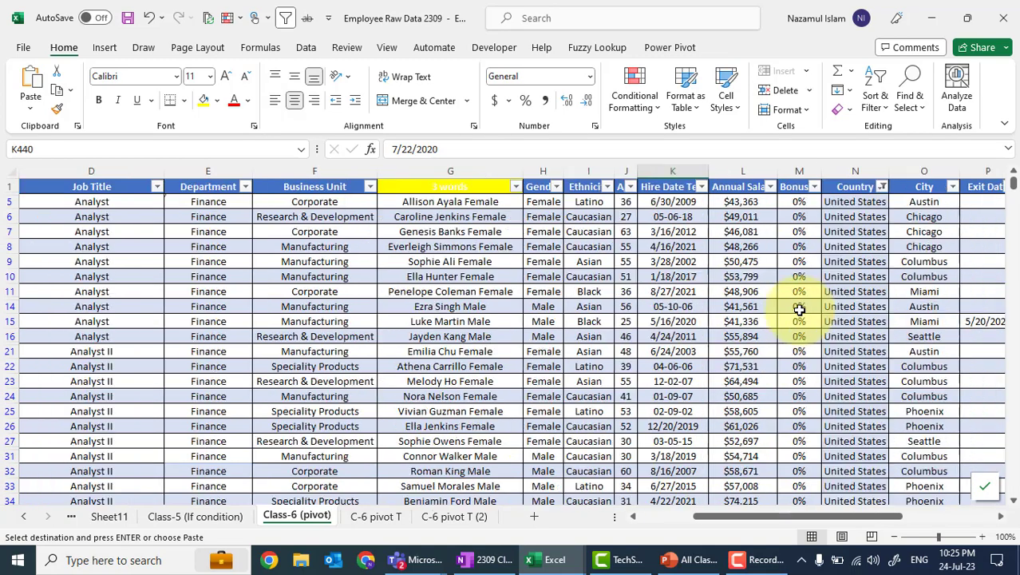
scroll(799, 310, "left", 2)
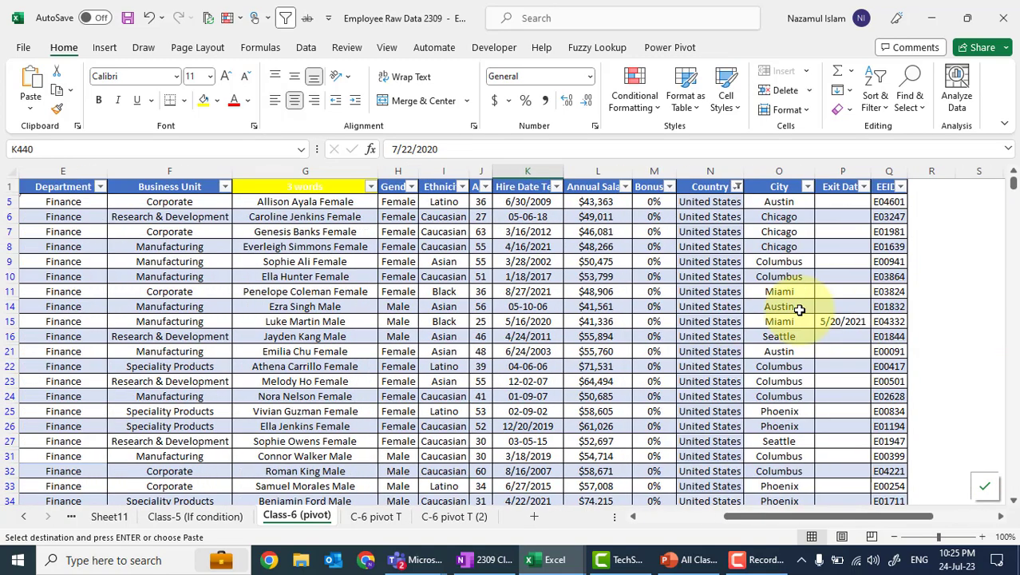
scroll(799, 310, "left", 1)
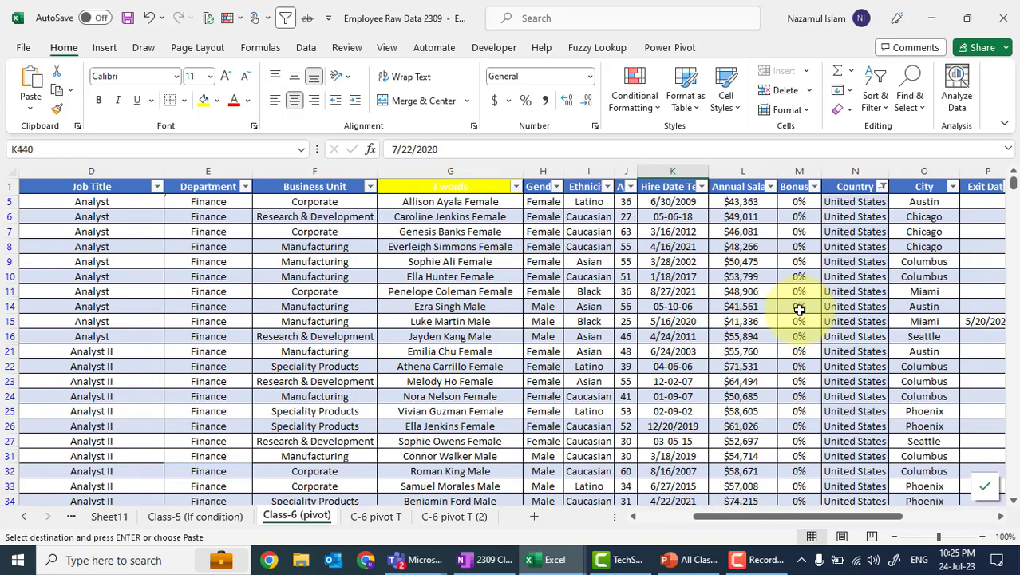
scroll(799, 310, "left", 3)
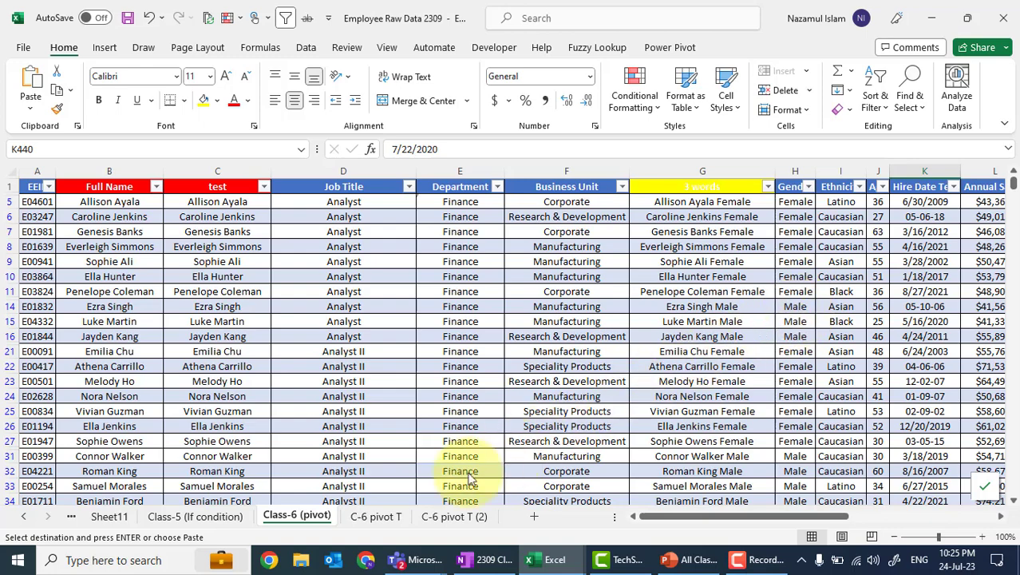
left_click(375, 518)
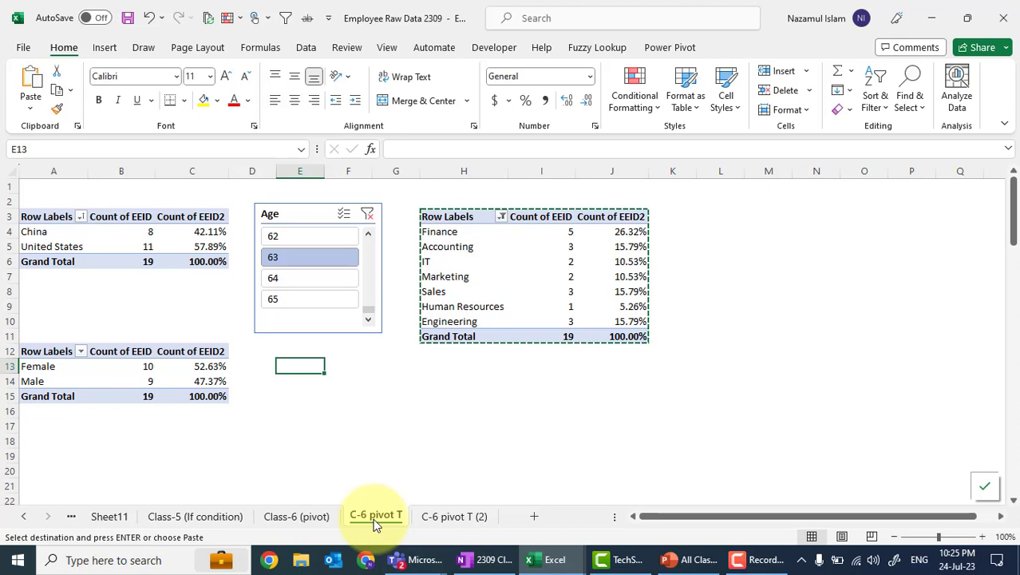
Step: Select the country pivot's Count of EEID2 header and nudge the Age slicer slightly right
left_click(377, 438)
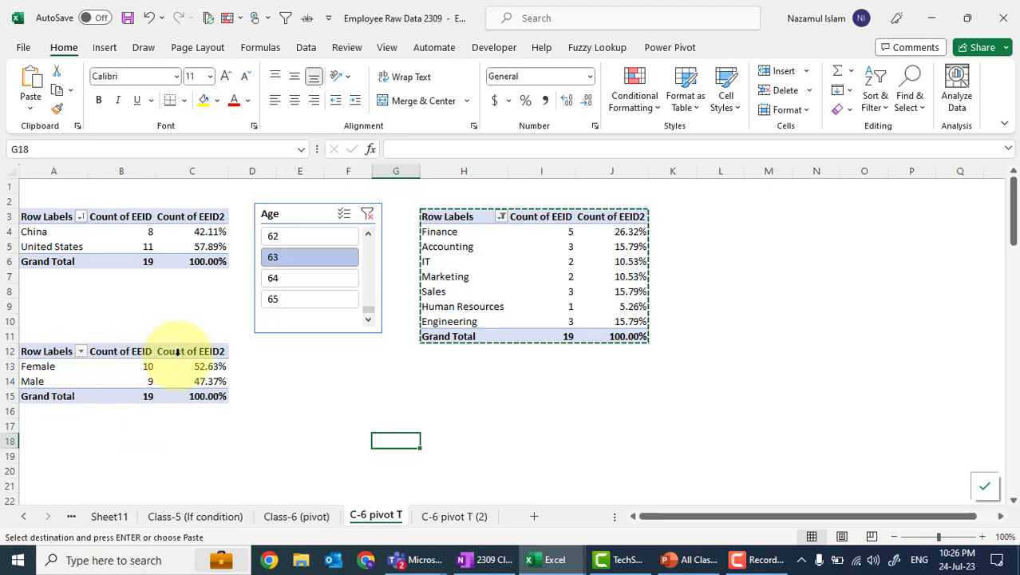
left_click(206, 351)
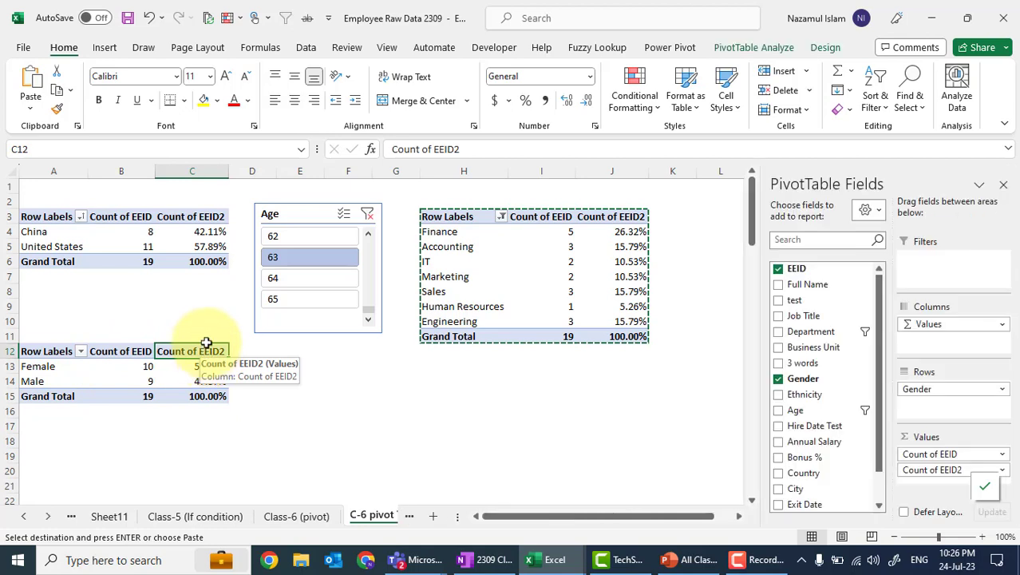
left_click(204, 212)
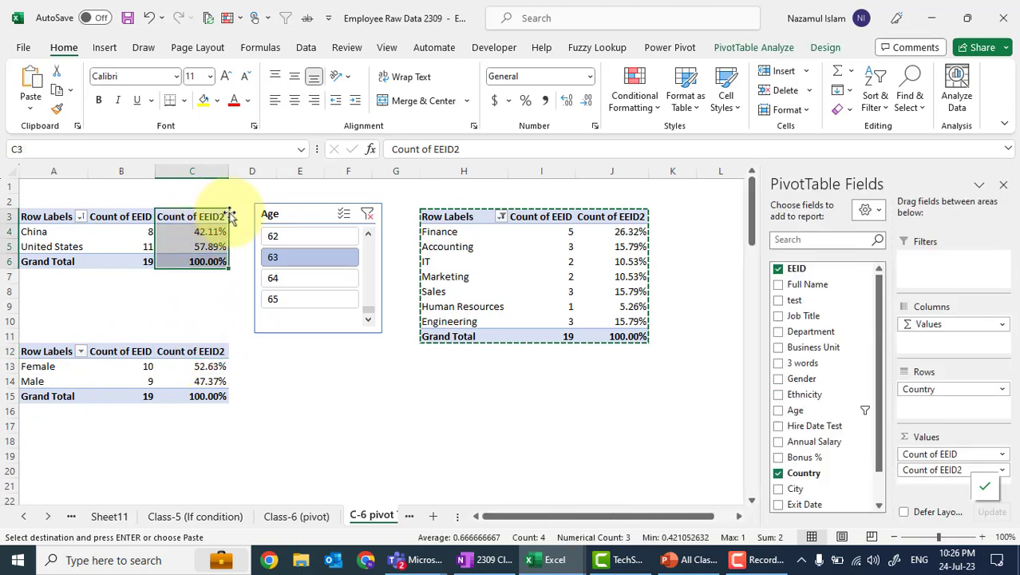
mouse_move(296, 212)
left_mouse_down()
mouse_move(325, 211)
mouse_move(308, 211)
left_mouse_up()
left_click(308, 210)
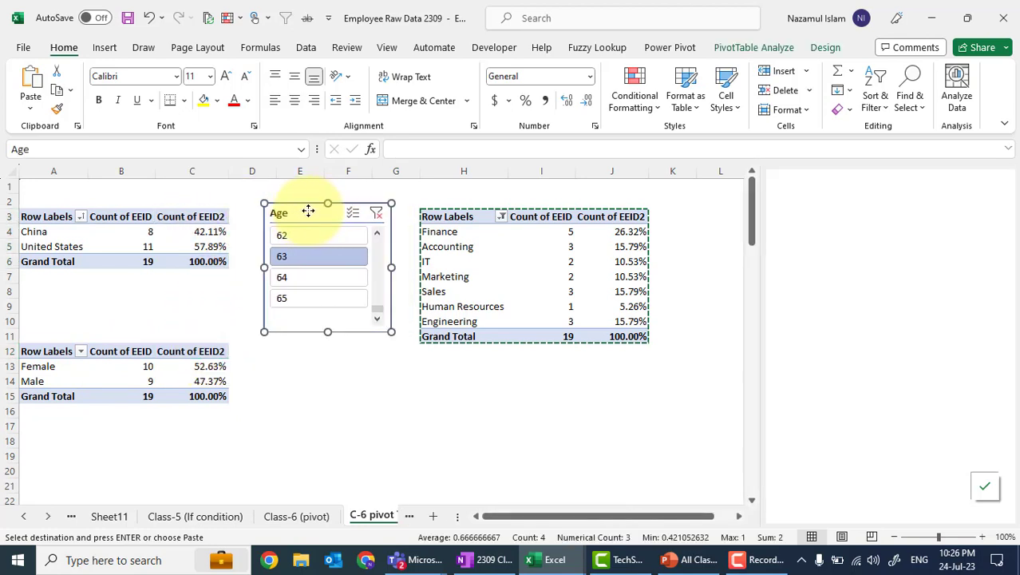
Step: Add Annual Salary to the country pivot's Values and move the Age slicer beside it
left_click(178, 221)
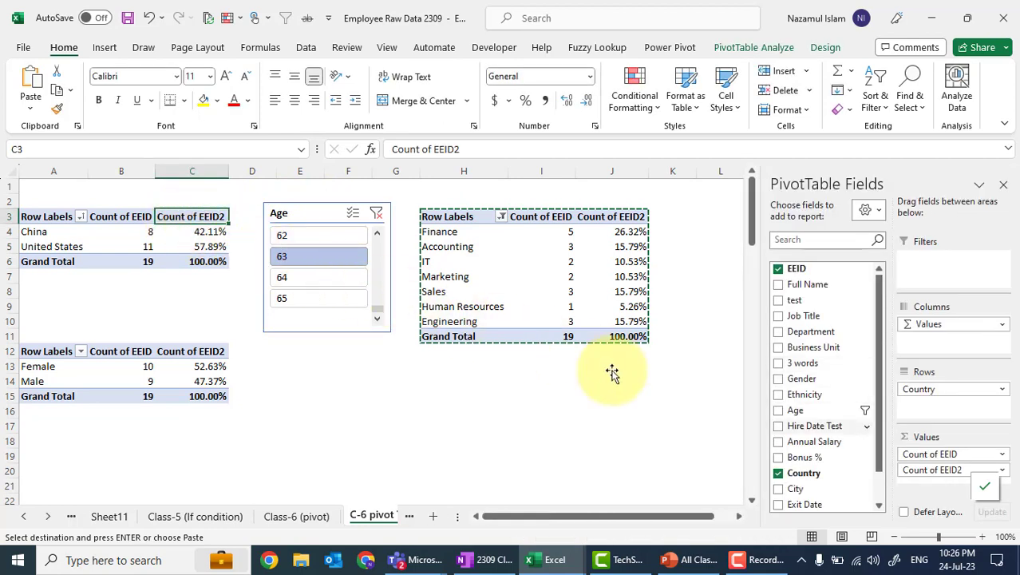
left_click_drag(820, 442, 954, 479)
left_click_drag(316, 209, 391, 204)
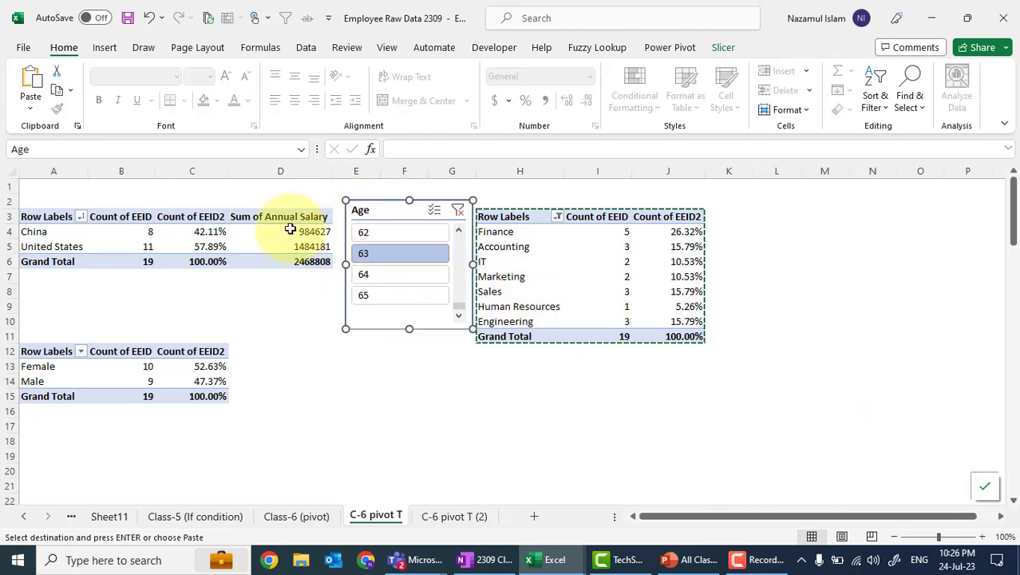
left_click_drag(290, 230, 287, 261)
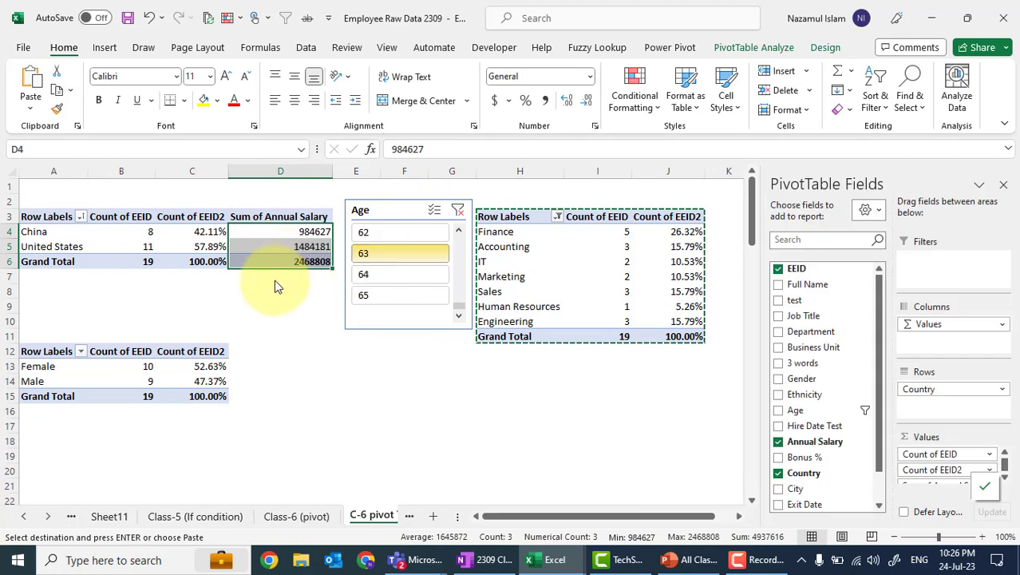
Step: Try the custom format code #.00,, M on the salary sums, which Excel rejects
left_click(594, 127)
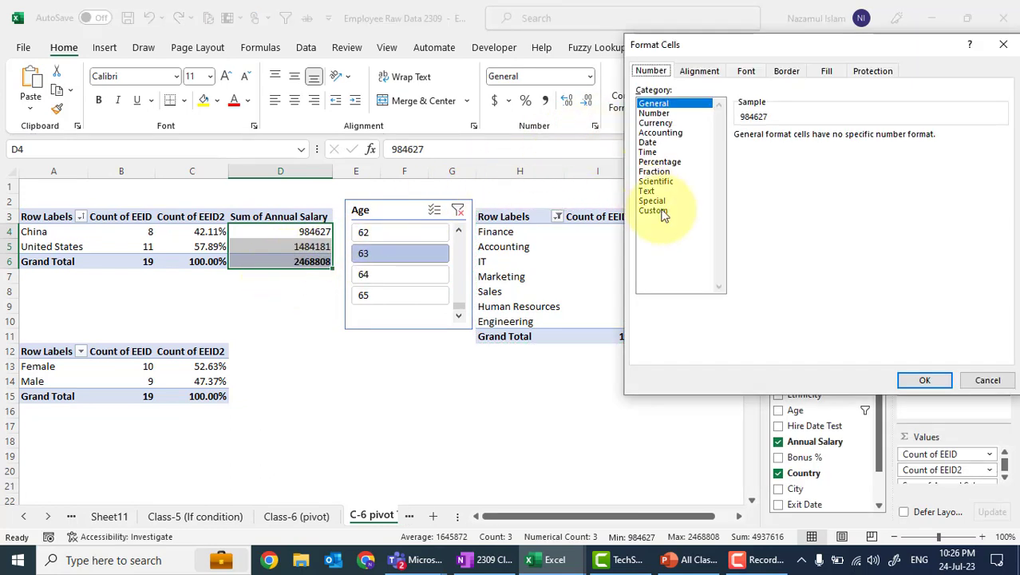
left_click(662, 212)
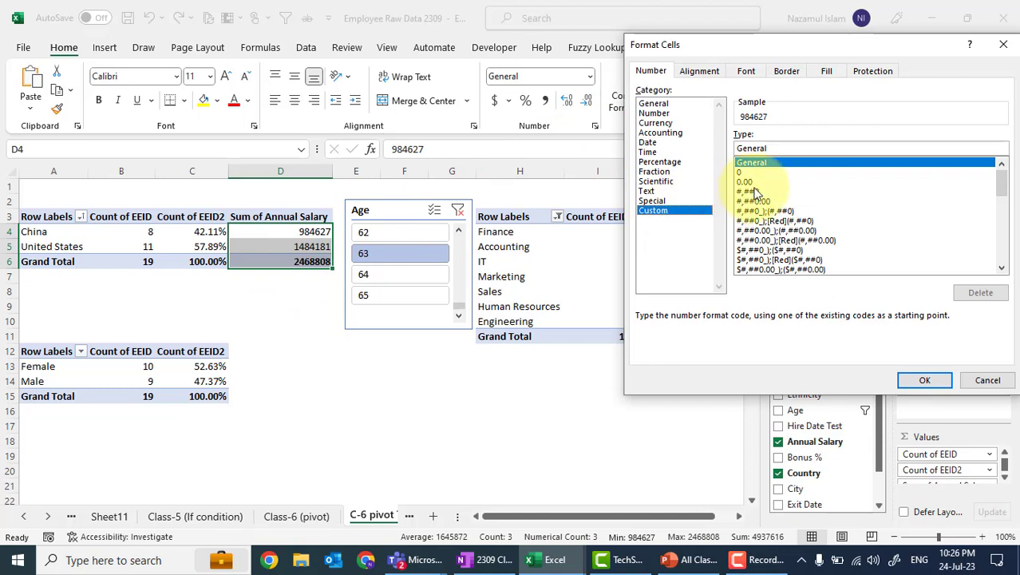
double_click(780, 149)
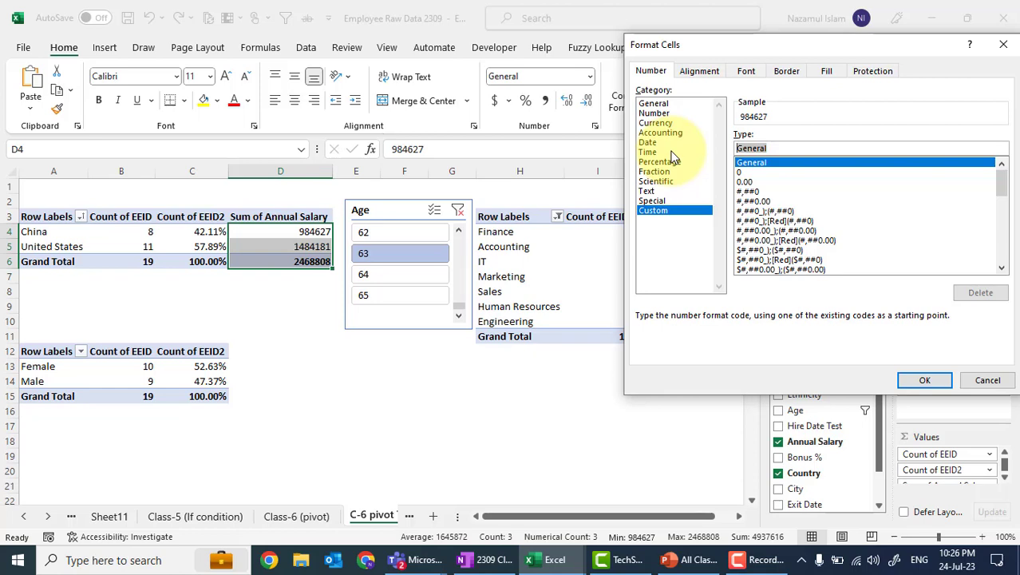
key("BackSpace")
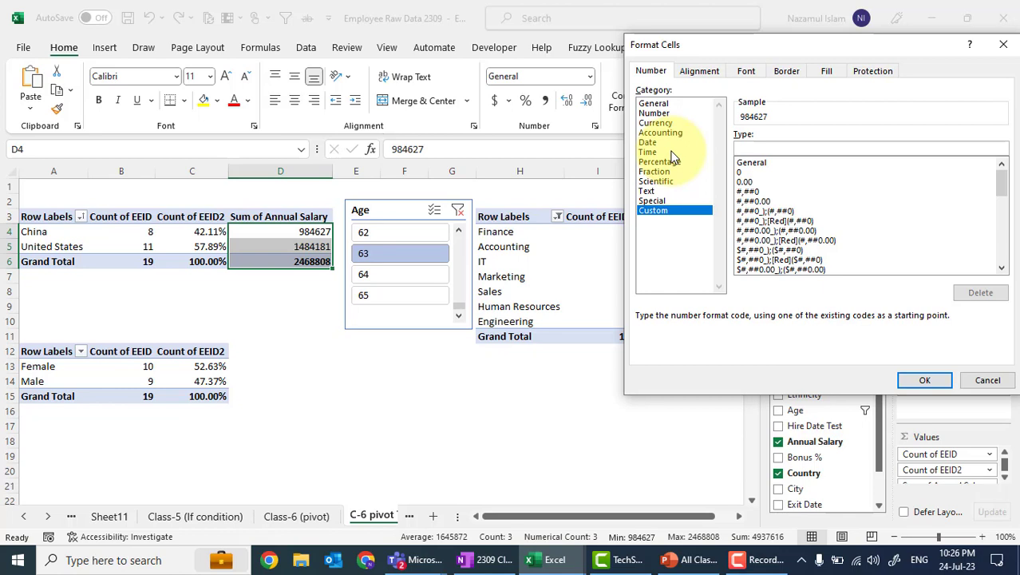
type("#")
type(".00,,")
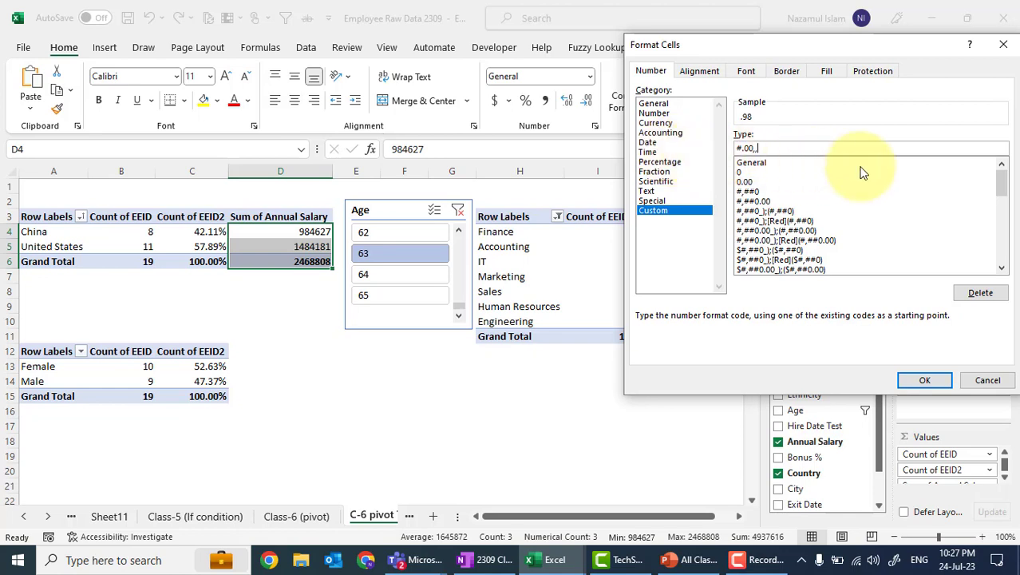
type(" M")
left_click(924, 383)
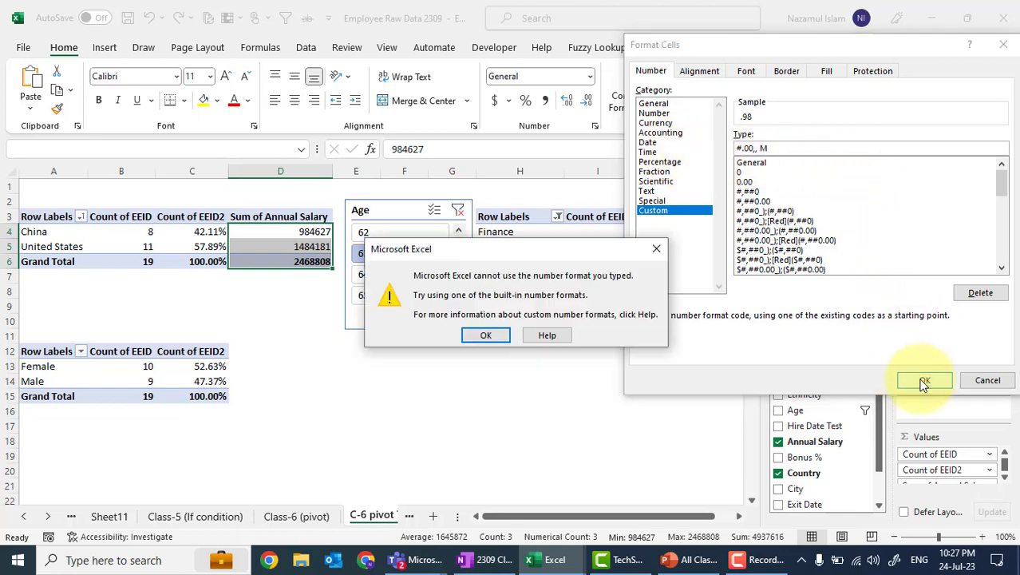
left_click(484, 336)
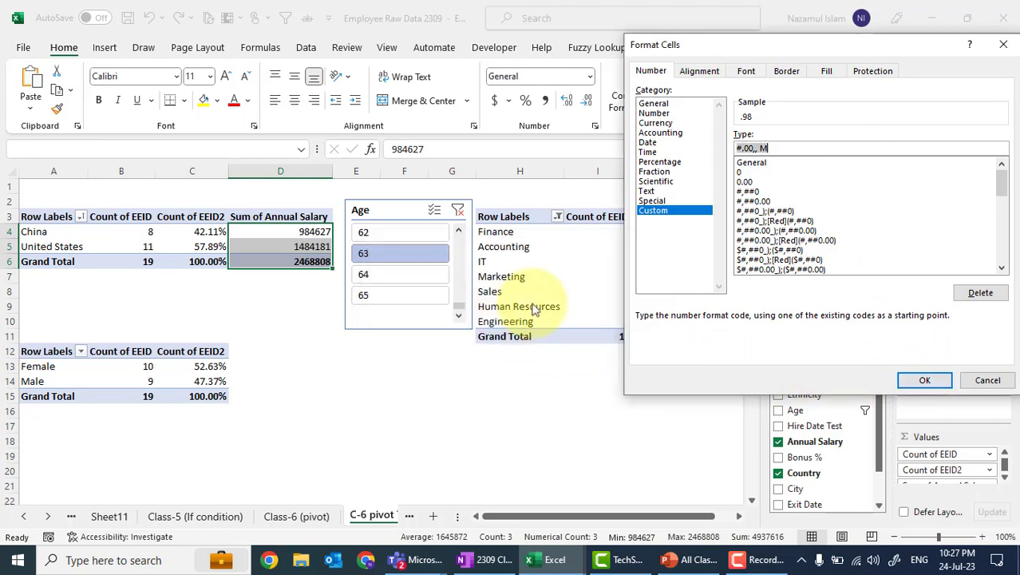
Step: Edit the format code with quotation marks, then cancel Format Cells without changes
left_click(759, 147)
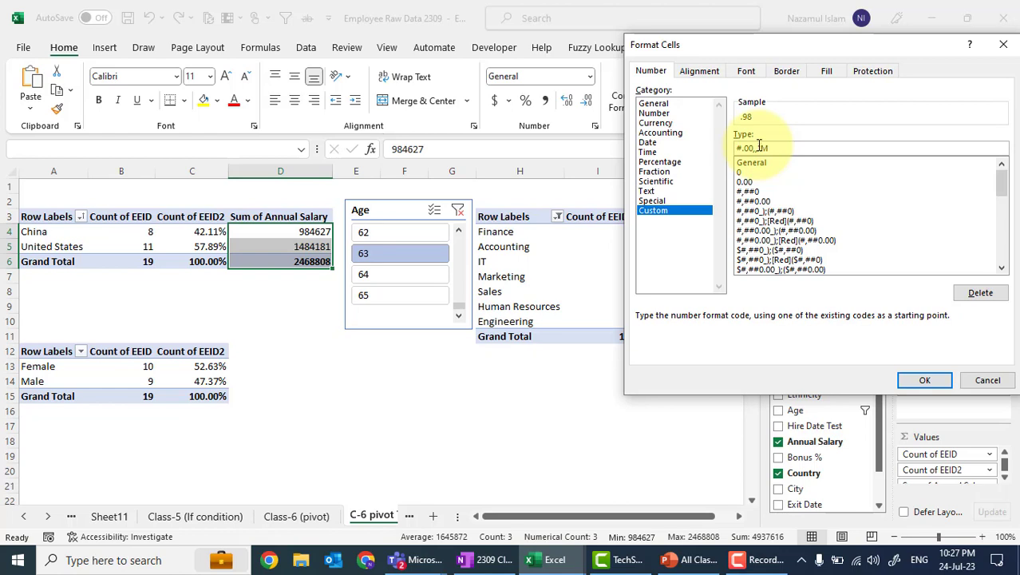
type("\"M")
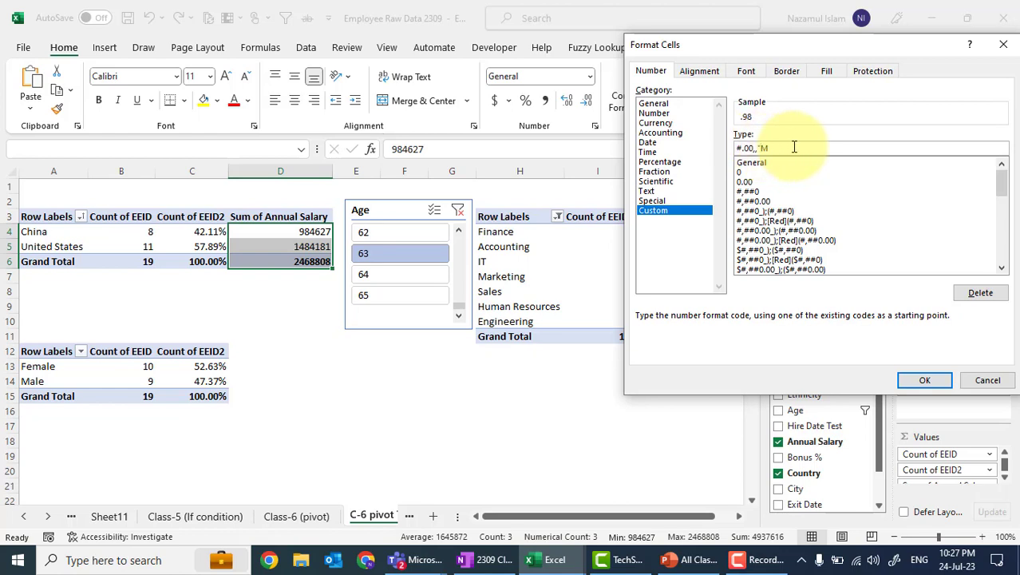
right_click(795, 147)
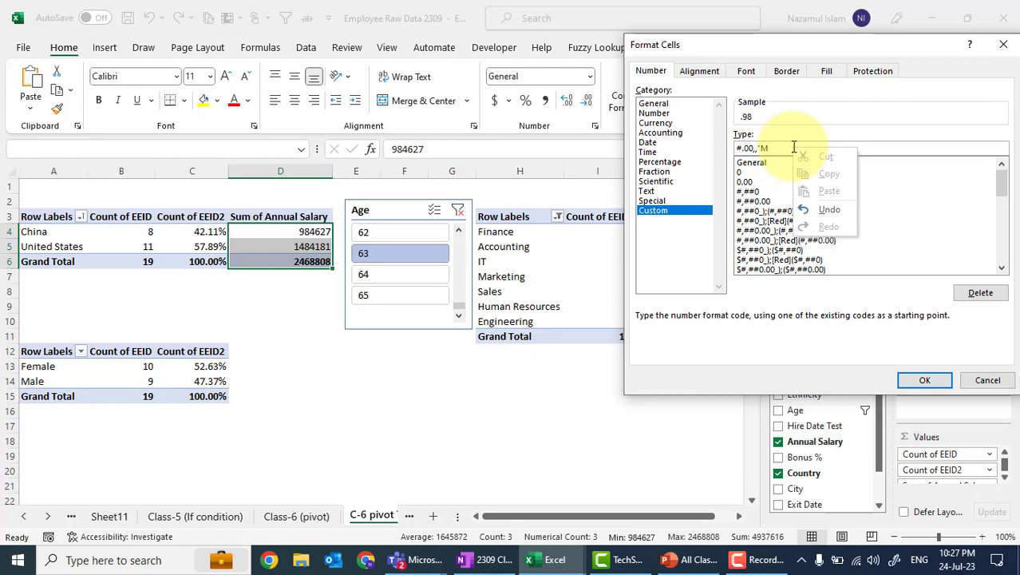
left_click(778, 148)
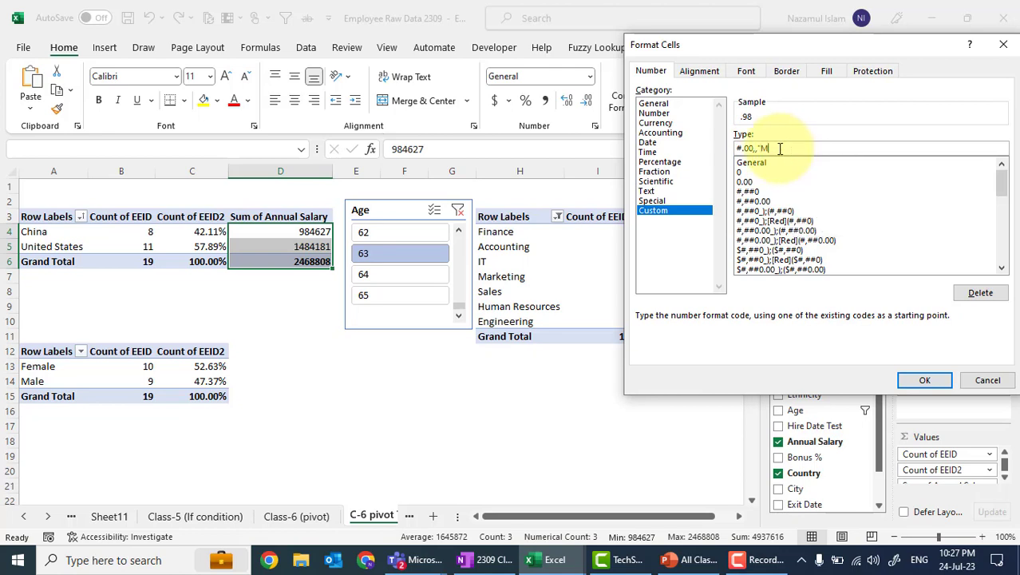
key("ctrl+a")
type("\"")
key("Escape")
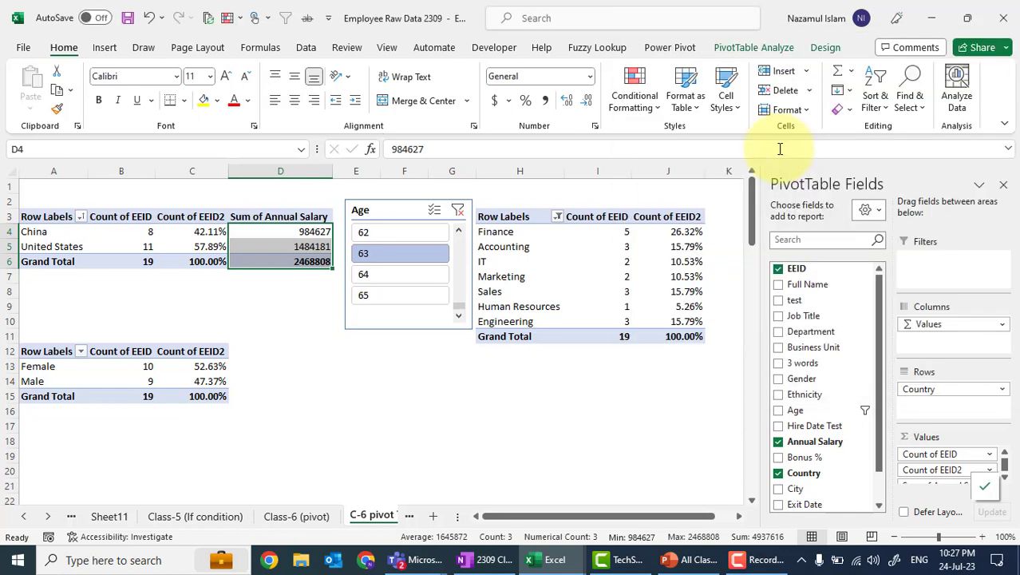
Step: Apply the custom format #.00,,;M to the Sum of Annual Salary figures
left_click(595, 127)
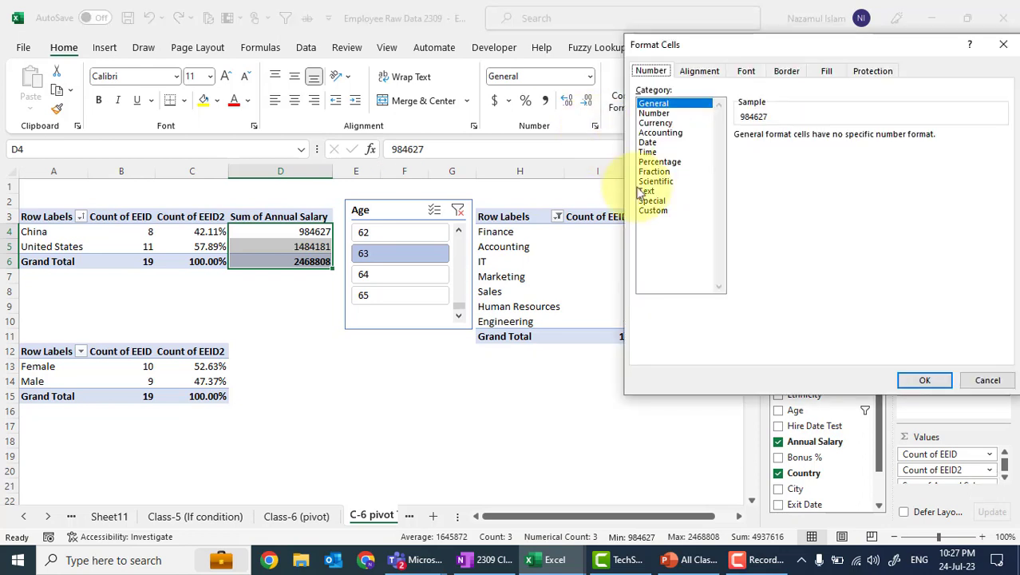
left_click(652, 210)
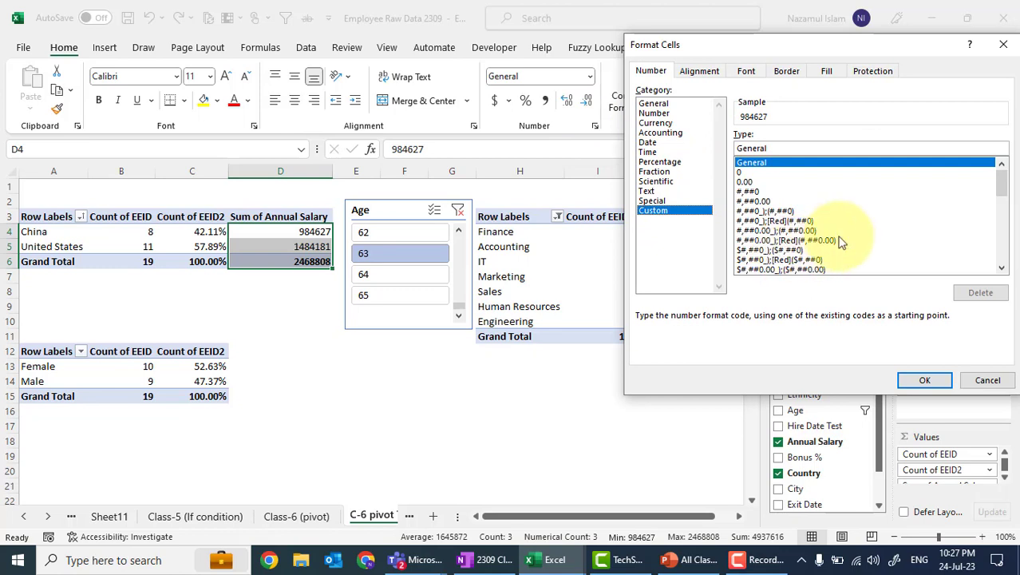
left_click_drag(1002, 189, 993, 303)
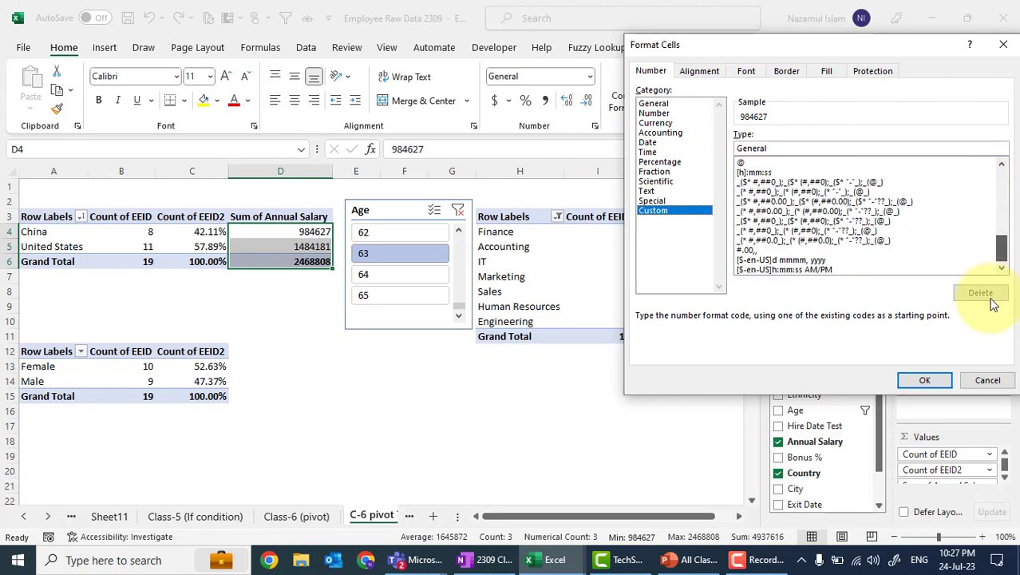
left_click(747, 251)
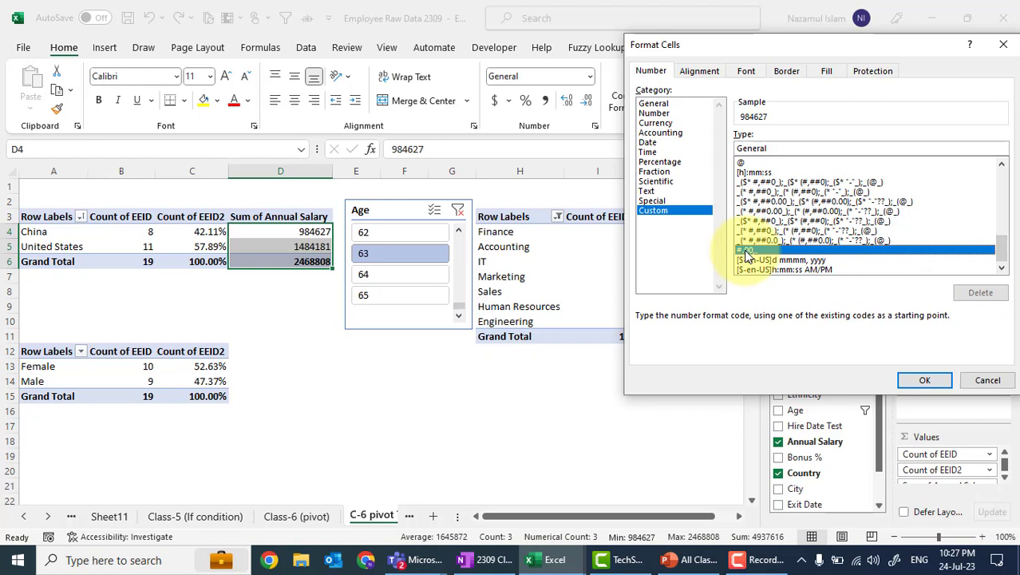
left_click(765, 148)
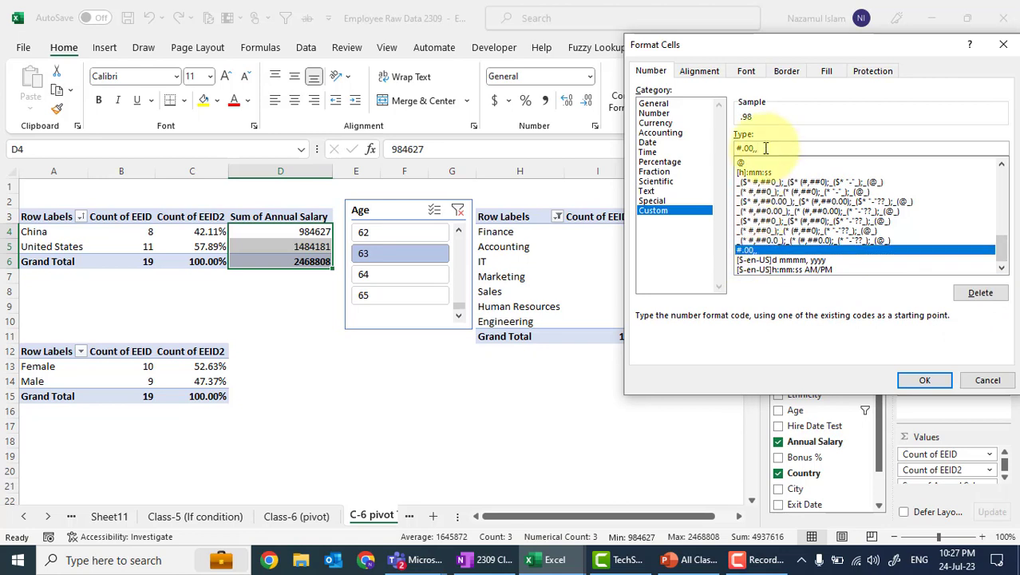
type(";")
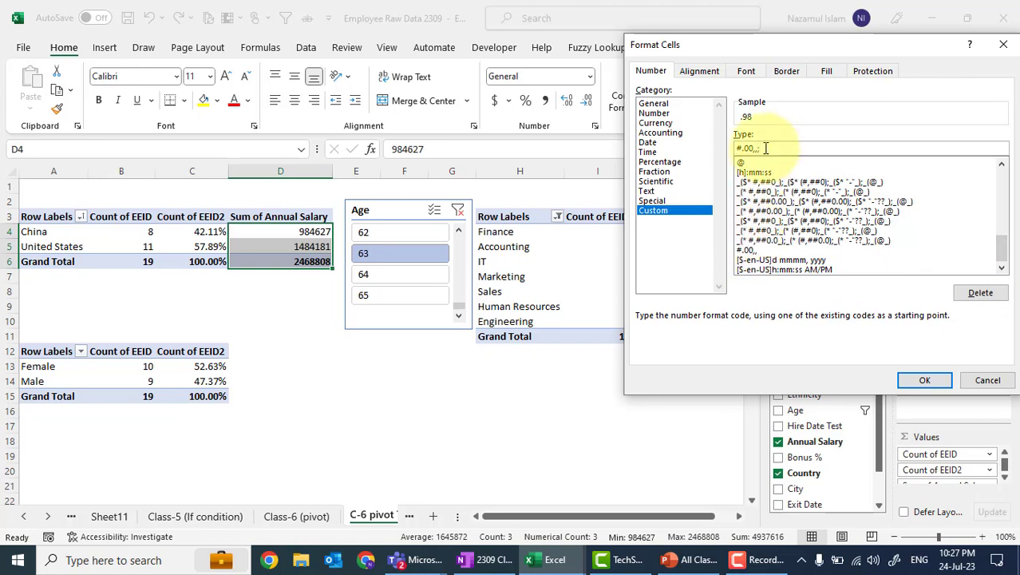
type("M")
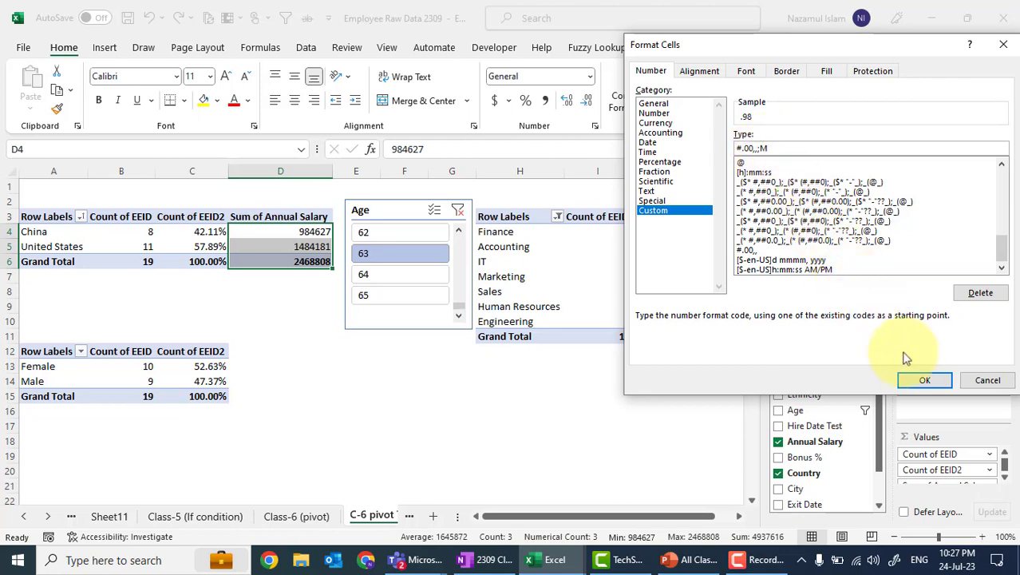
left_click(923, 381)
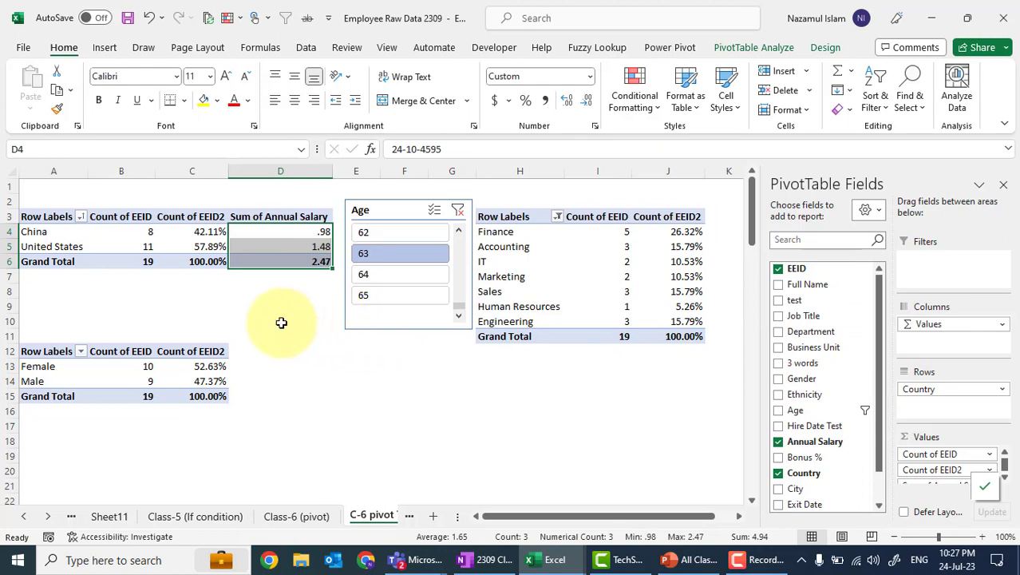
Step: Undo it and reapply the plain #.00,, millions format, giving .98, 1.48 and 2.47
key("ctrl+z")
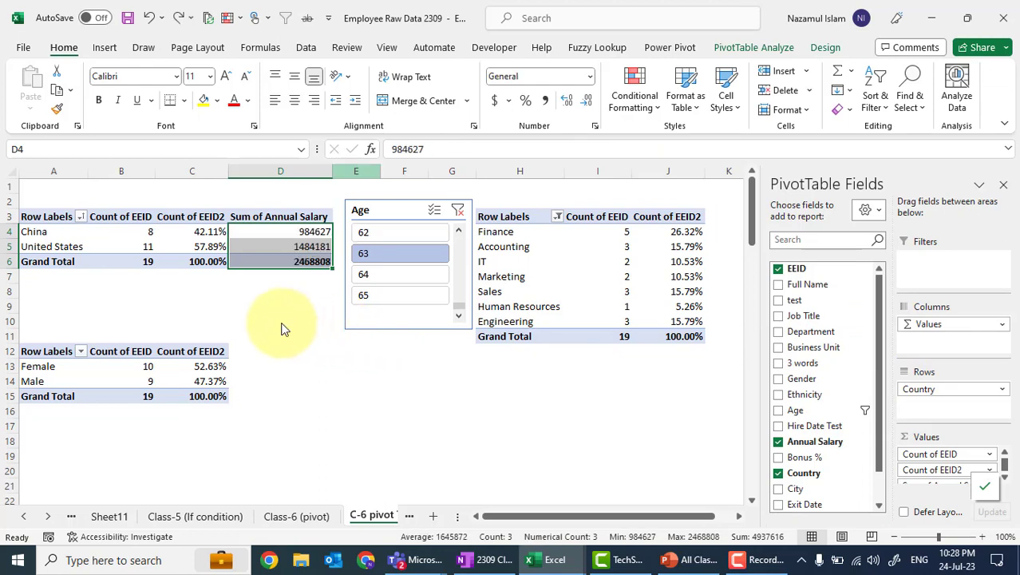
left_click(594, 126)
left_click(664, 212)
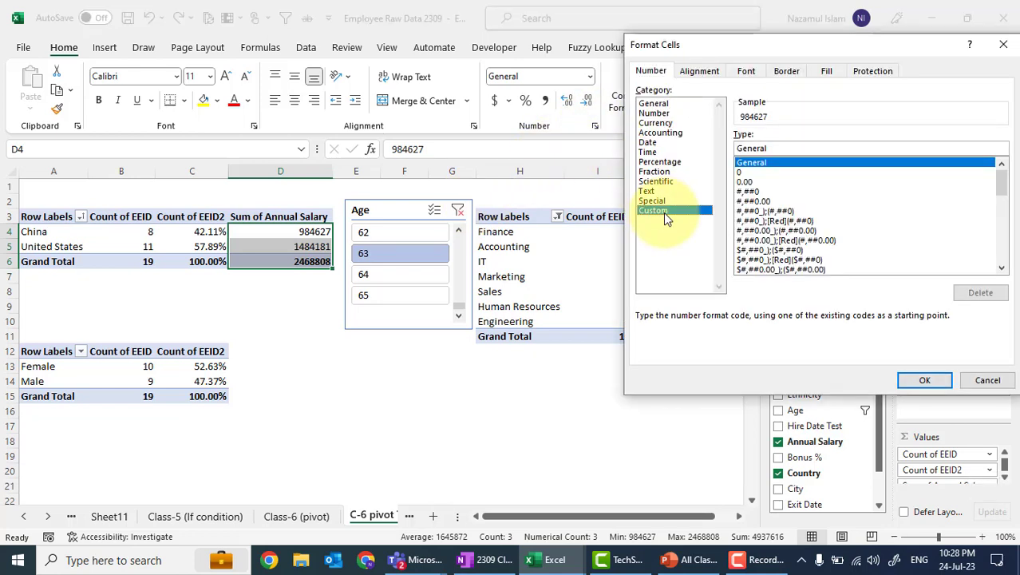
left_click_drag(1001, 182, 1004, 270)
left_click(747, 241)
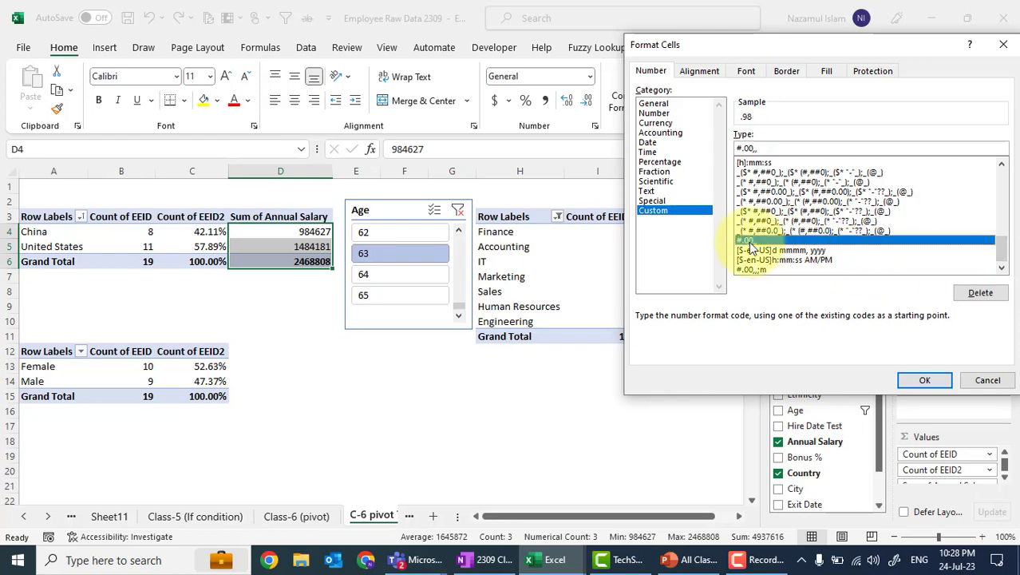
left_click(922, 379)
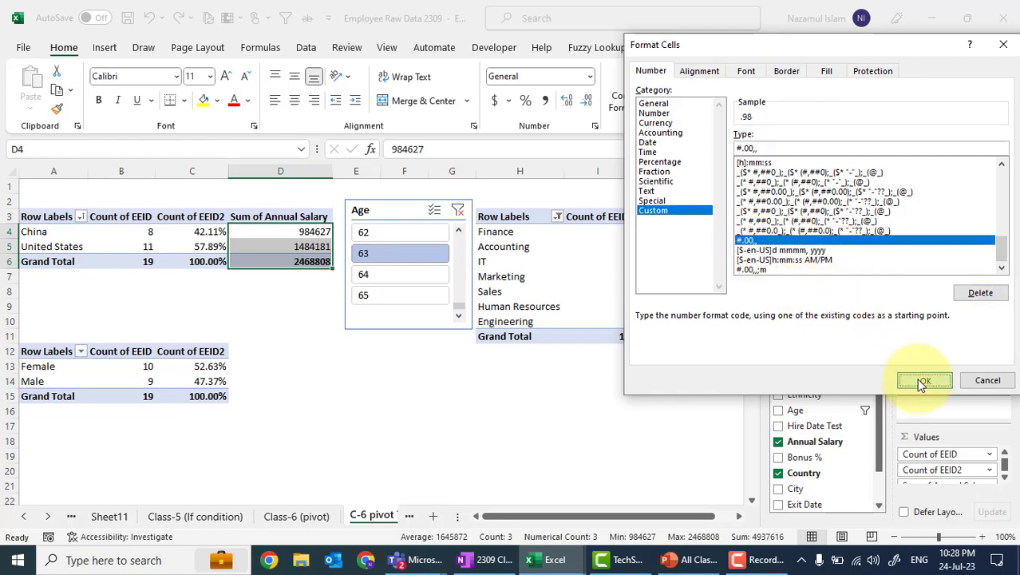
left_click_drag(471, 321, 467, 307)
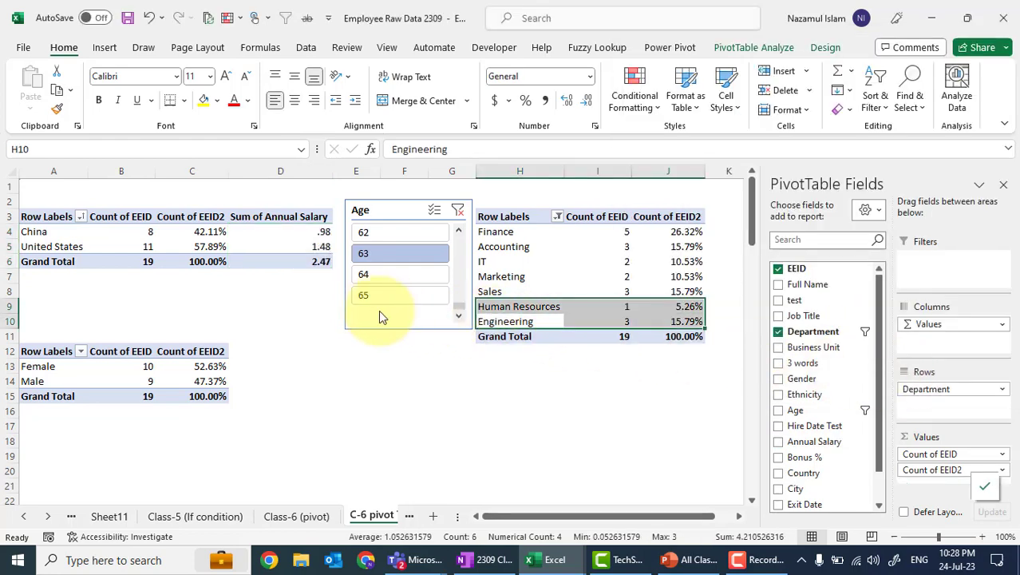
left_click(289, 303)
Step: Clear the Age slicer, then pick 63, 58 and finally 60 to filter the pivots
left_click(324, 170)
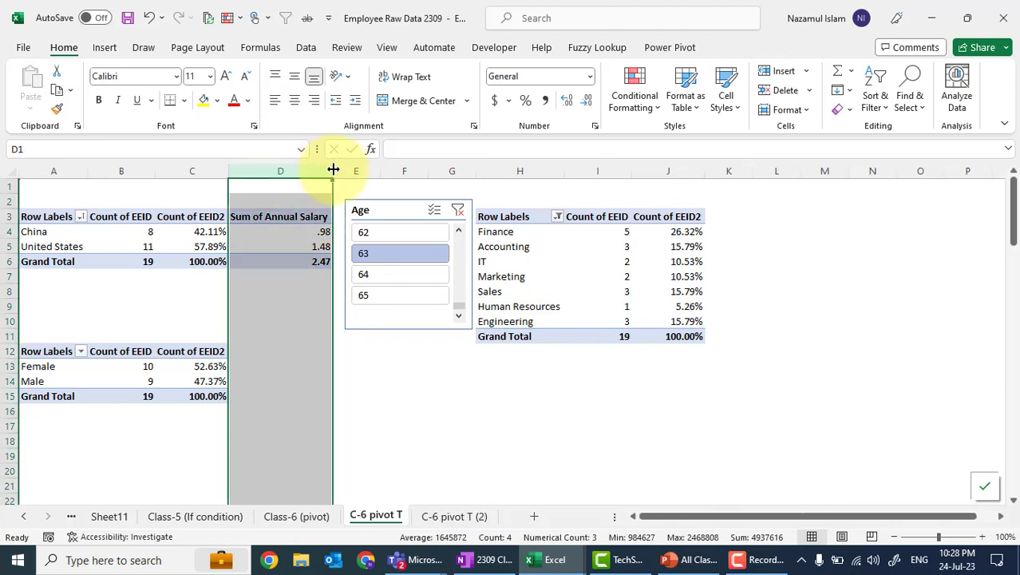
left_click(458, 211)
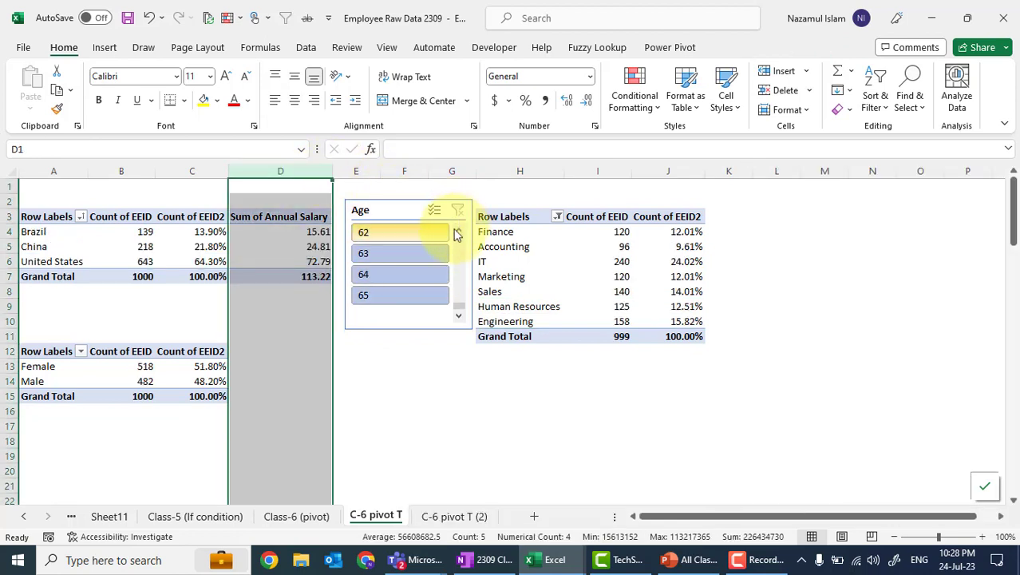
left_click(405, 379)
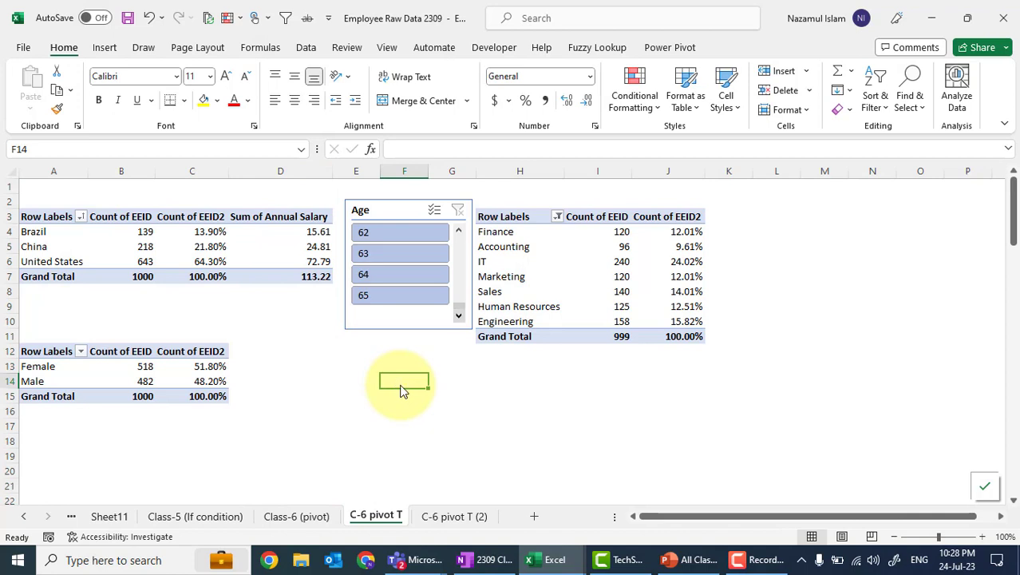
left_click(380, 254)
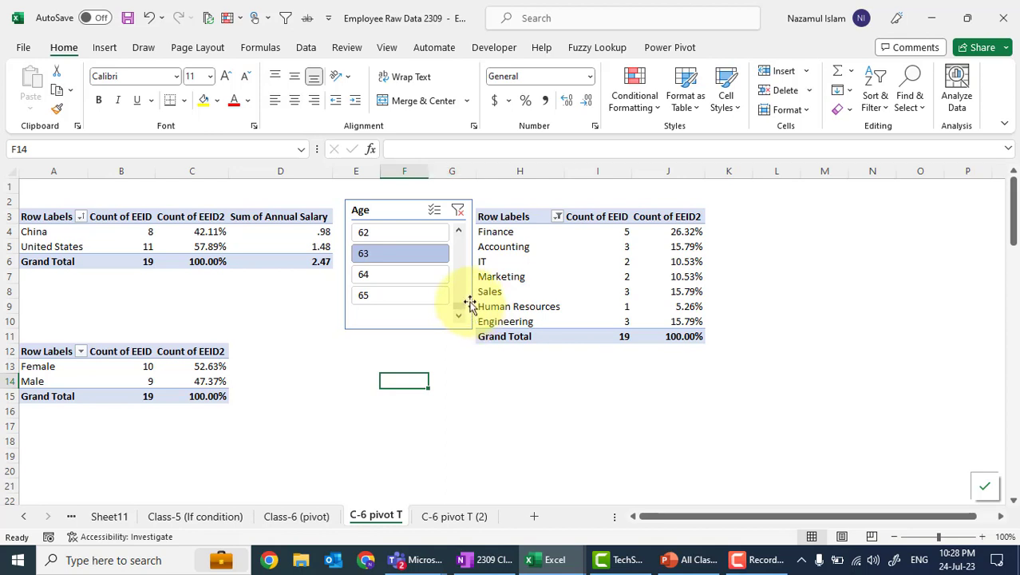
left_click(459, 231)
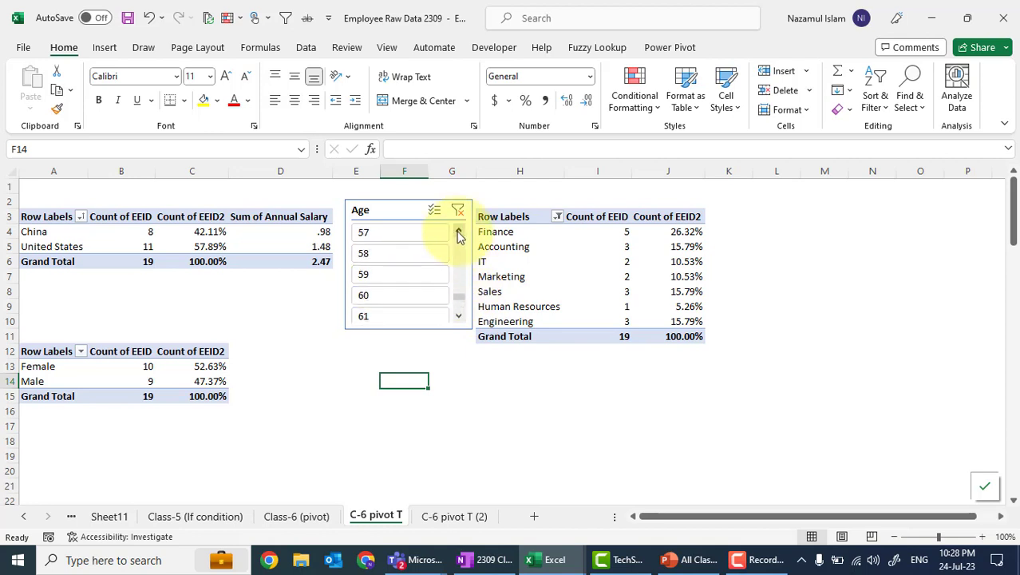
left_click(384, 256)
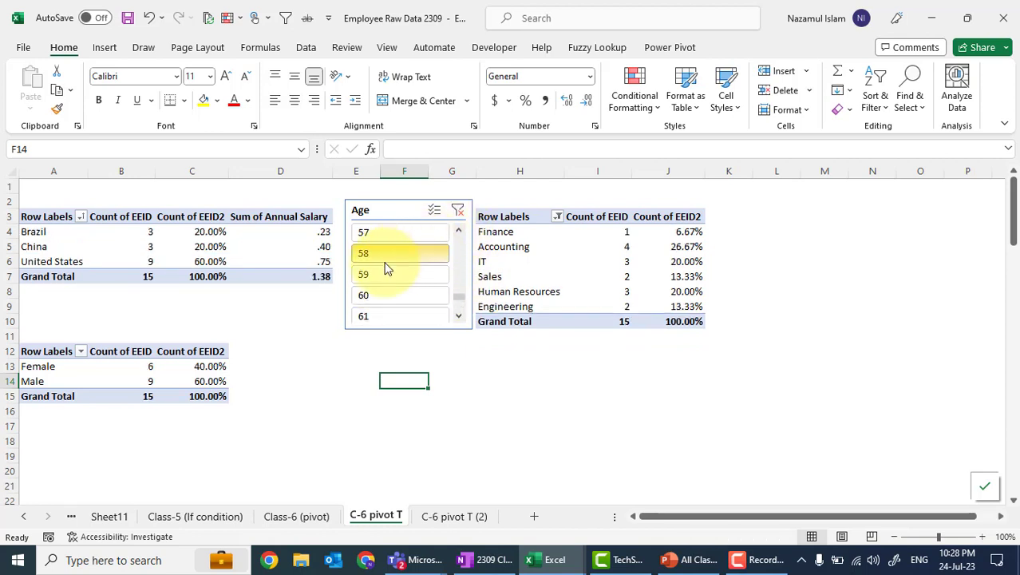
left_click(399, 295)
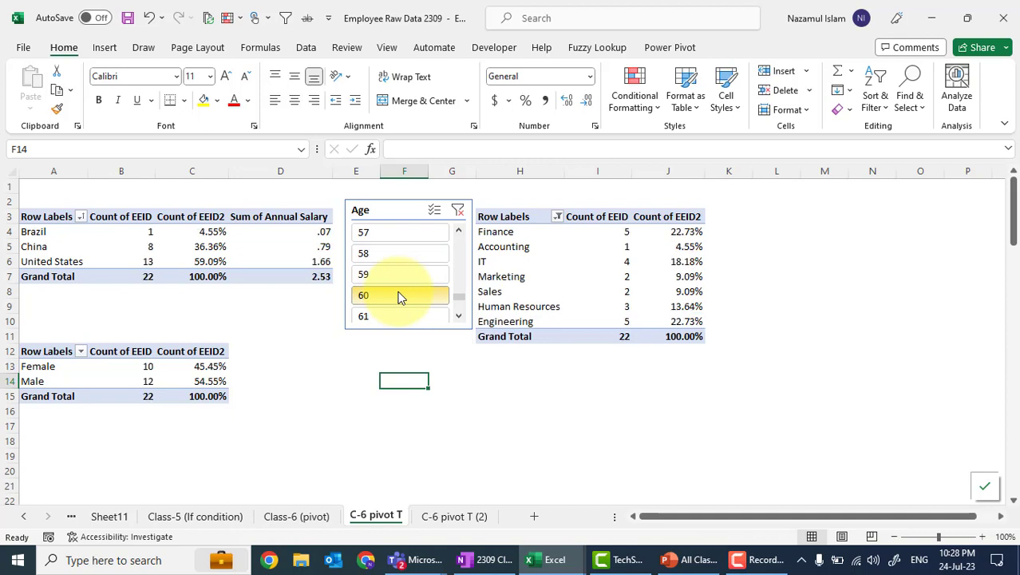
left_click(340, 366)
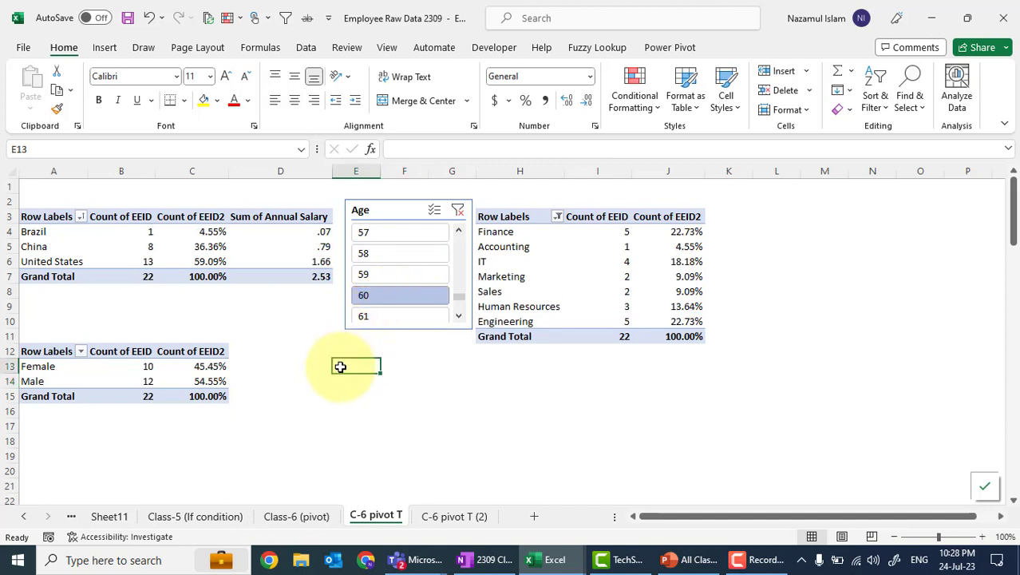
left_click(840, 230)
Step: Enter 100000 in M2 in Comma Style with no decimals and fill it down to M3
left_click(836, 200)
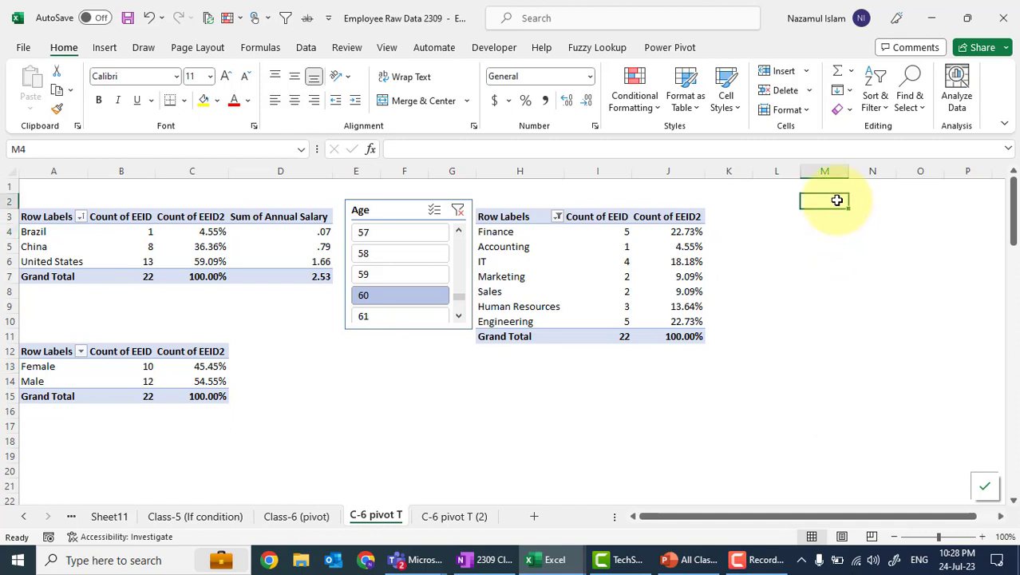
type("1000000")
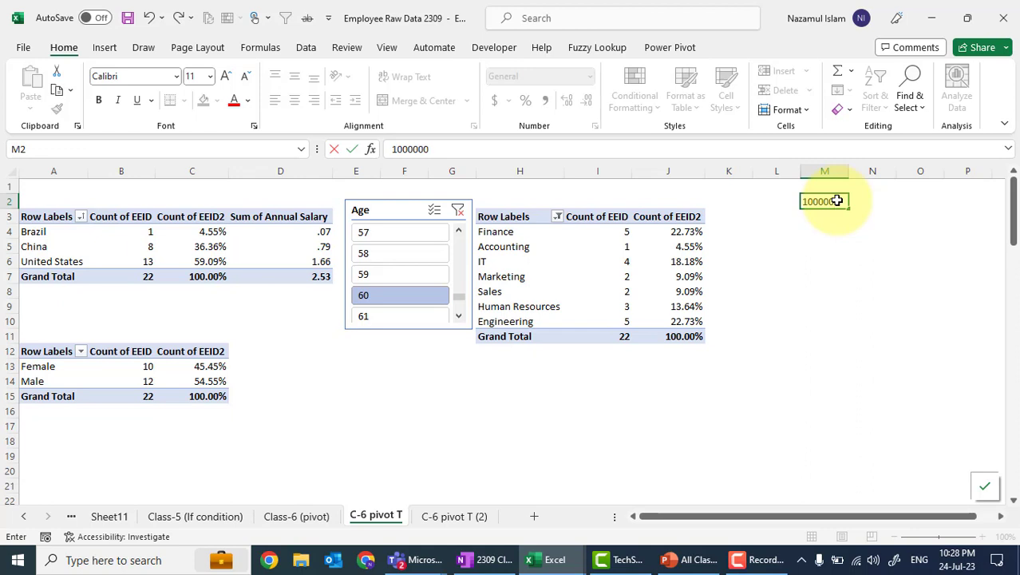
key("Return")
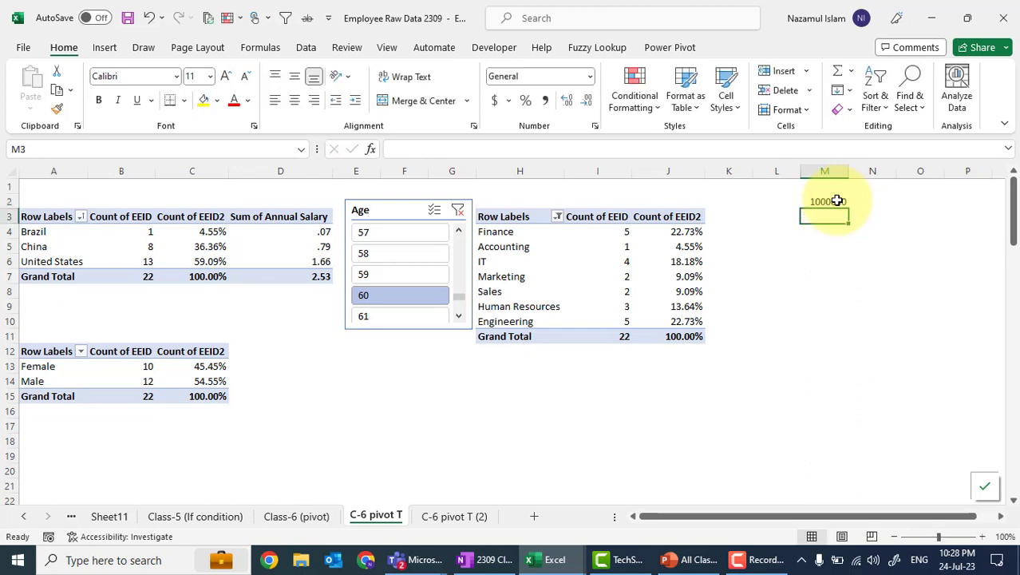
left_click(837, 201)
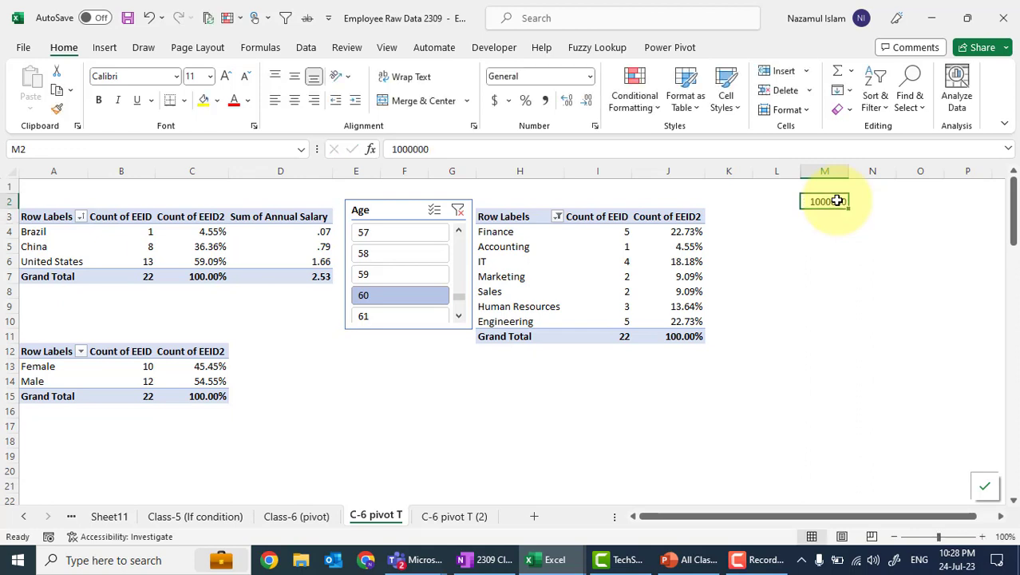
left_click(548, 101)
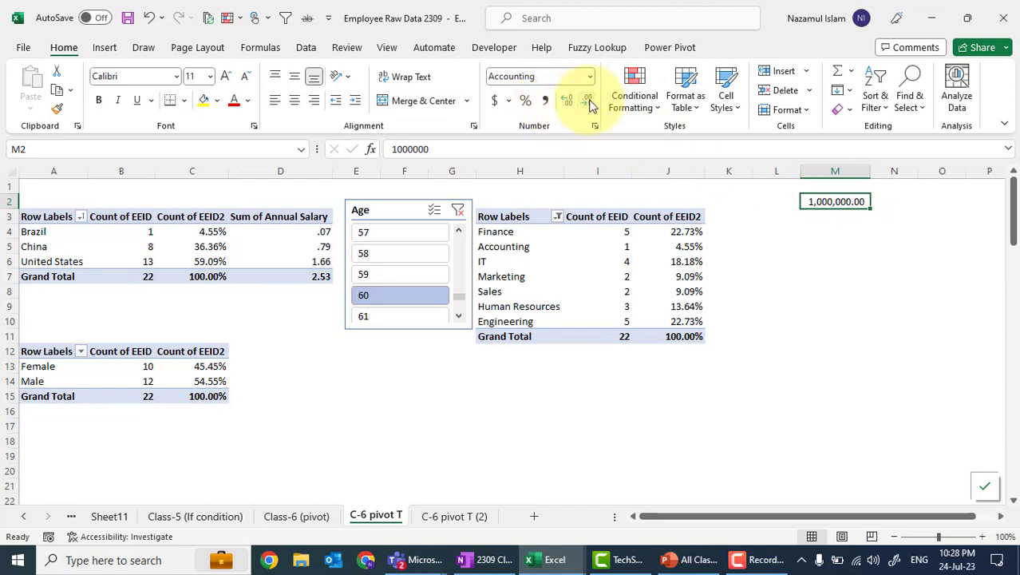
left_click(588, 100)
left_click(587, 101)
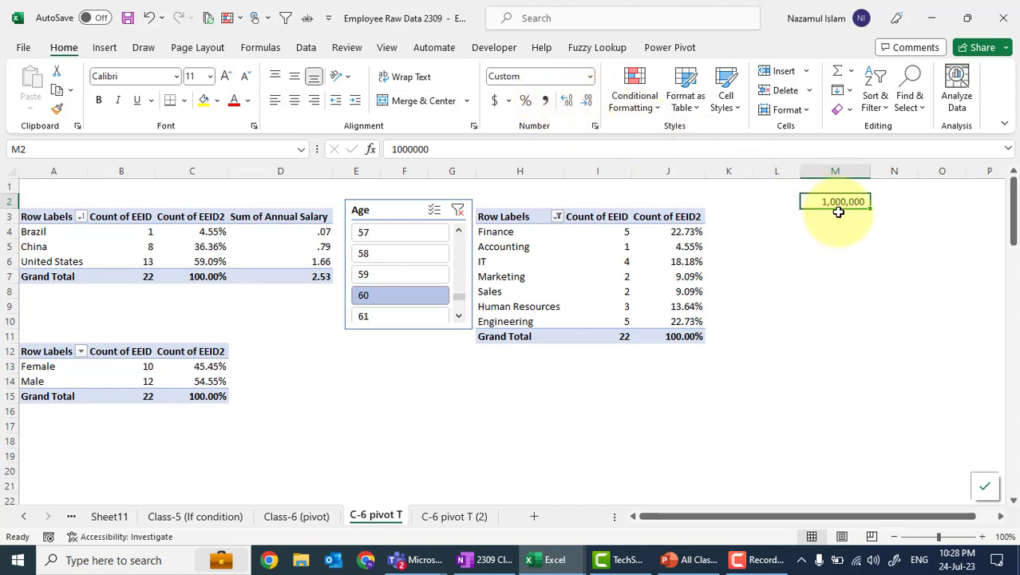
left_click(838, 212)
key("ctrl+d")
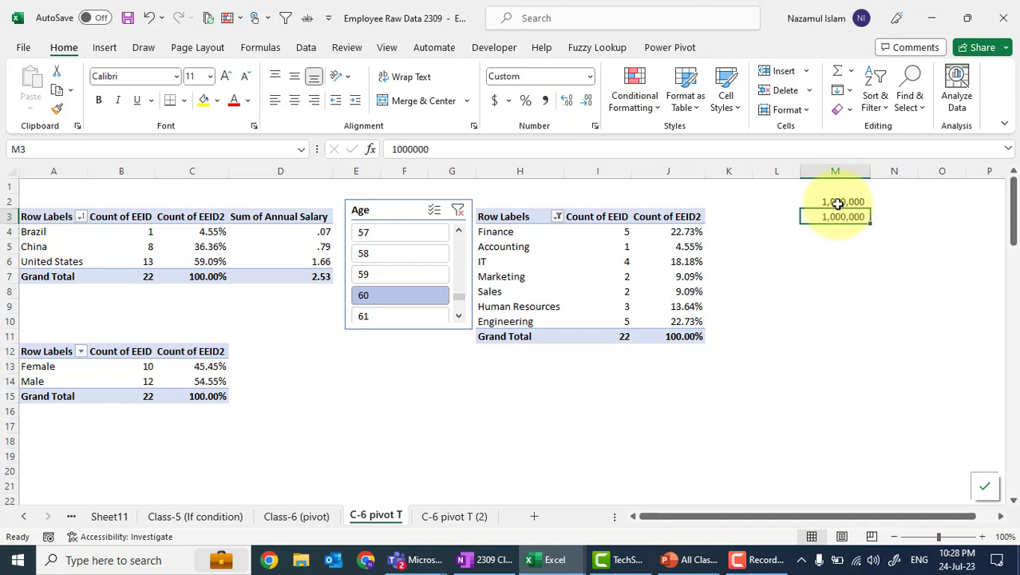
Step: Change the figure in M2 to 10,000,000
left_click(835, 202)
left_click(444, 148)
type("0")
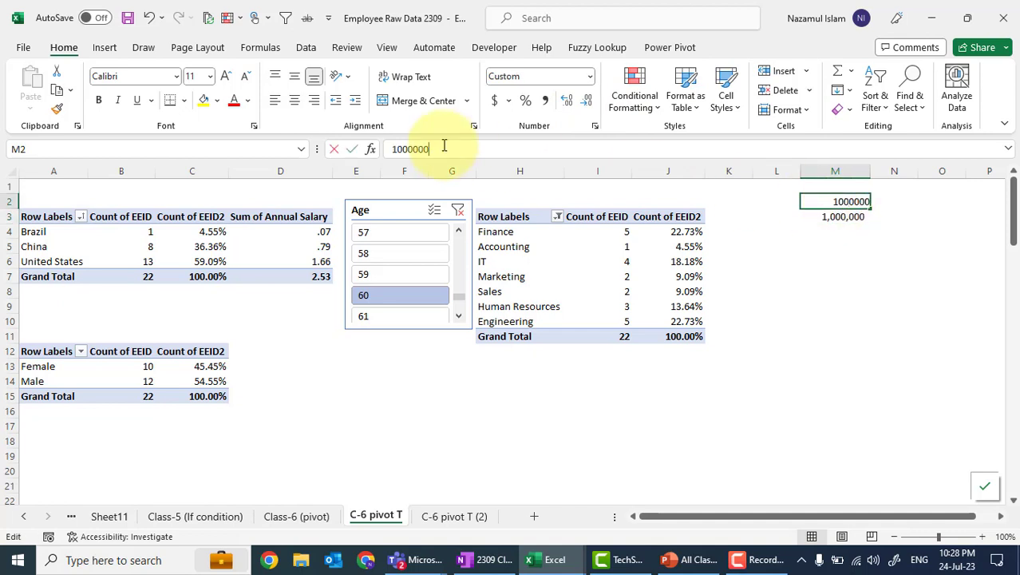
key("Return")
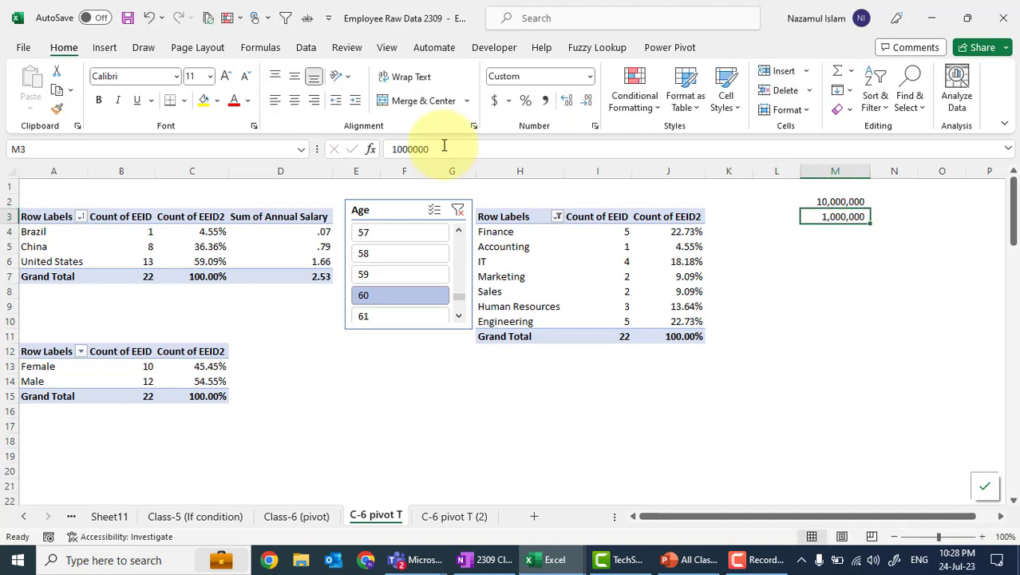
left_click(847, 244)
Step: Copy M2:M3 into N2:N3 and autofit column N
left_click(888, 201)
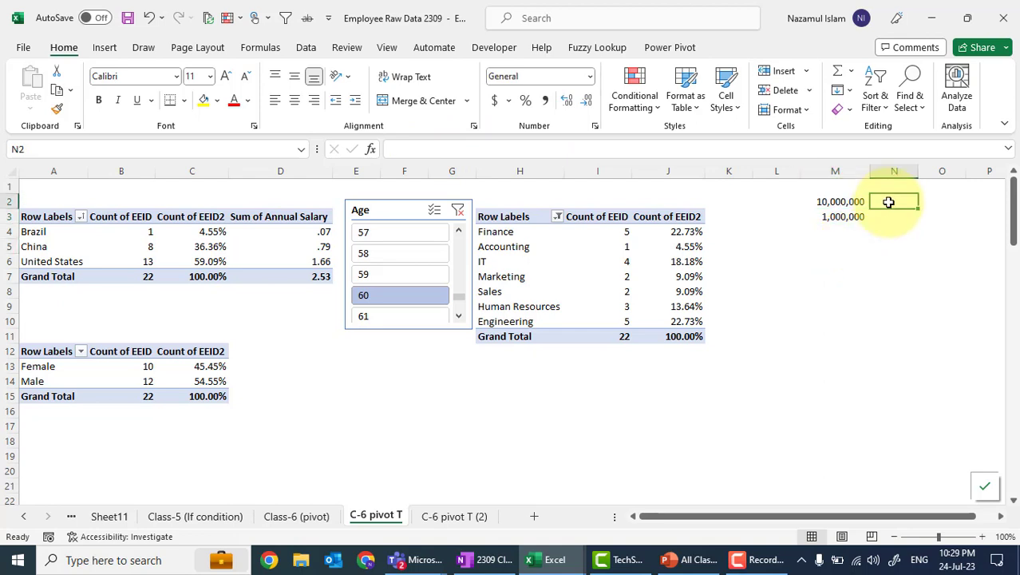
left_click(853, 202)
key("shift+Down")
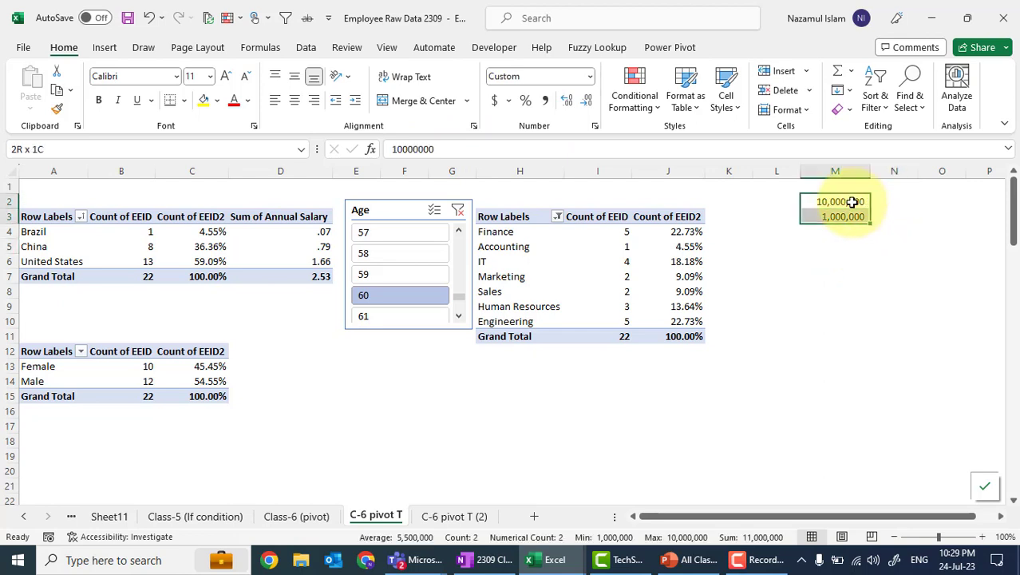
key("ctrl+c")
key("Right")
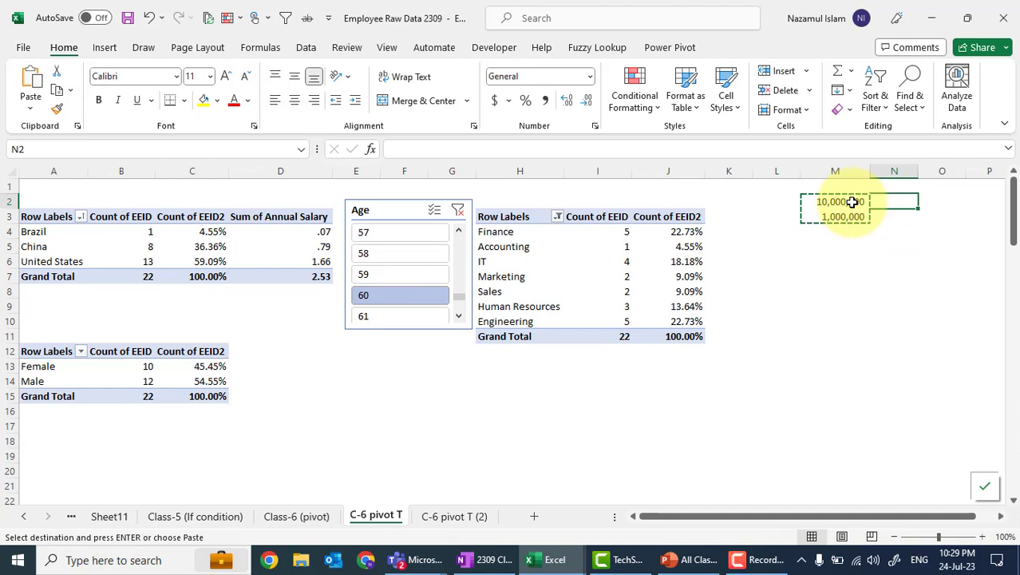
key("ctrl+v")
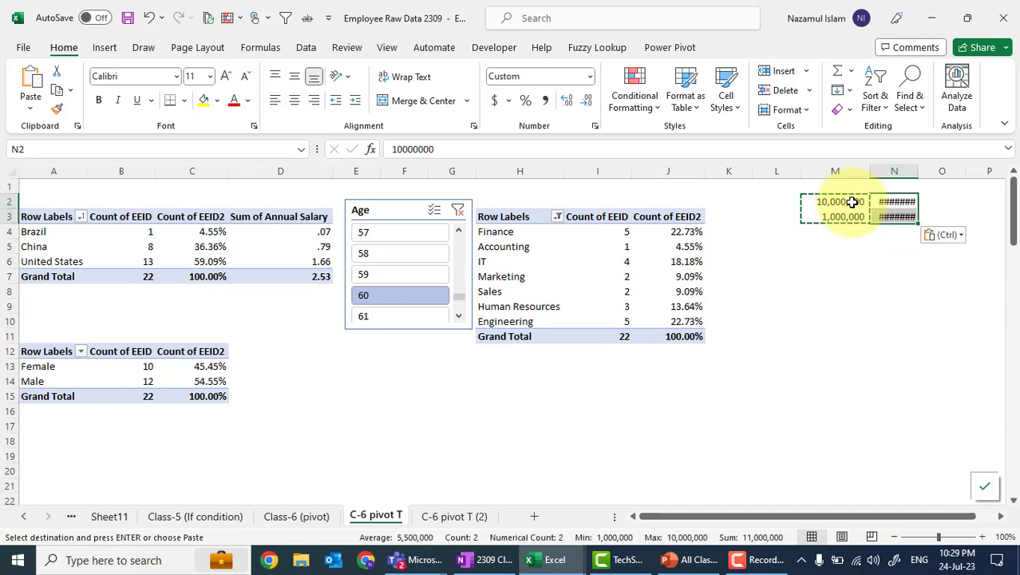
double_click(918, 172)
Step: Add the headings M in N1 and K in O1
left_click(899, 198)
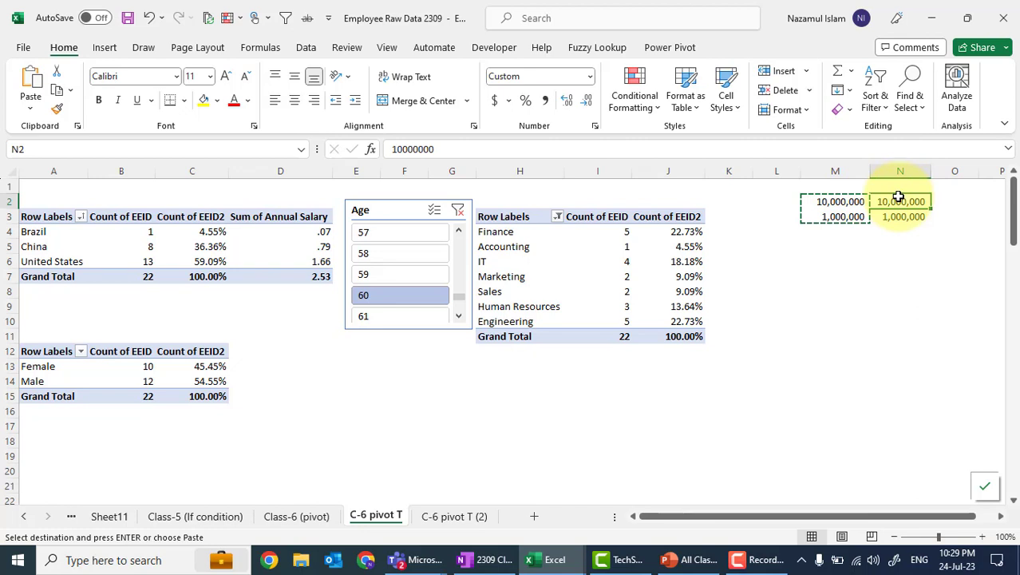
key("Up")
type("M")
key("Tab")
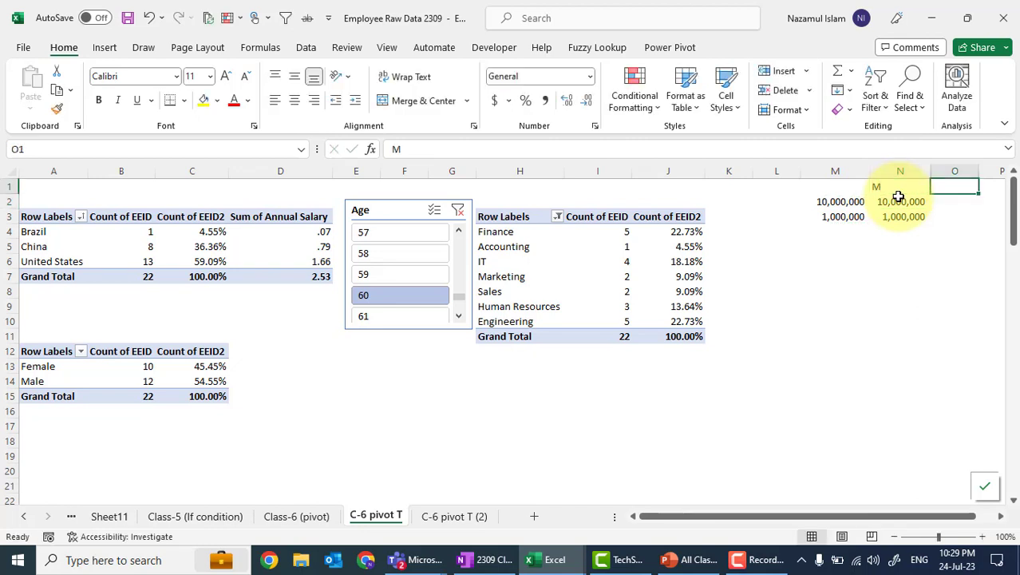
type("K")
left_click(898, 198)
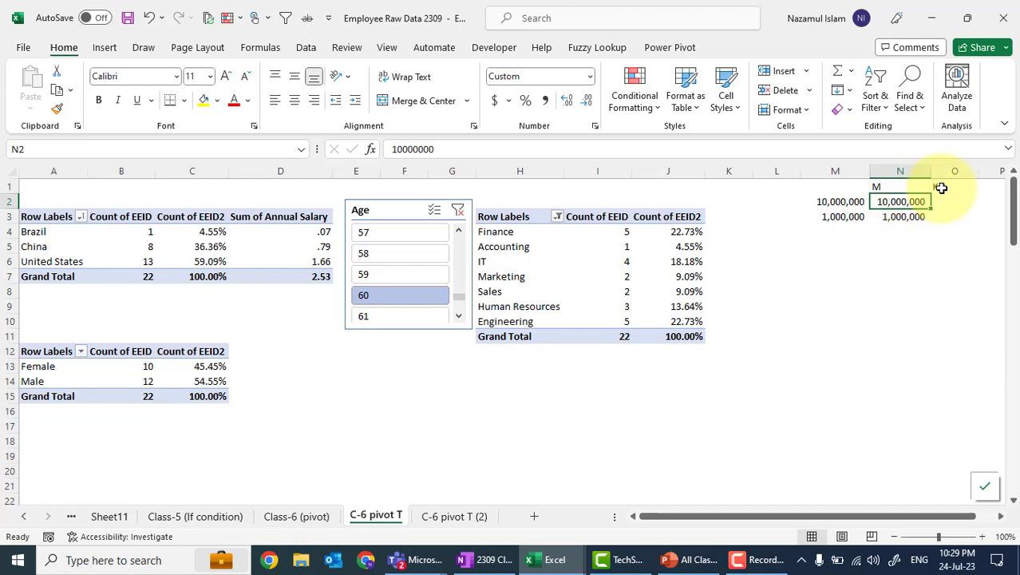
left_click(900, 186)
key("F2")
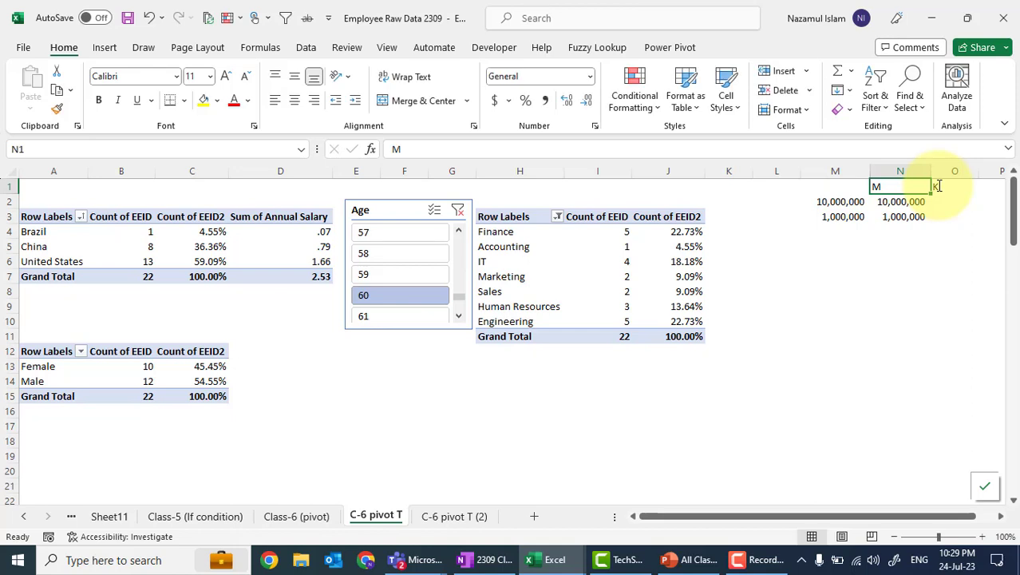
Step: Centre the M and K headings in N1:O1
left_click_drag(886, 186, 946, 186)
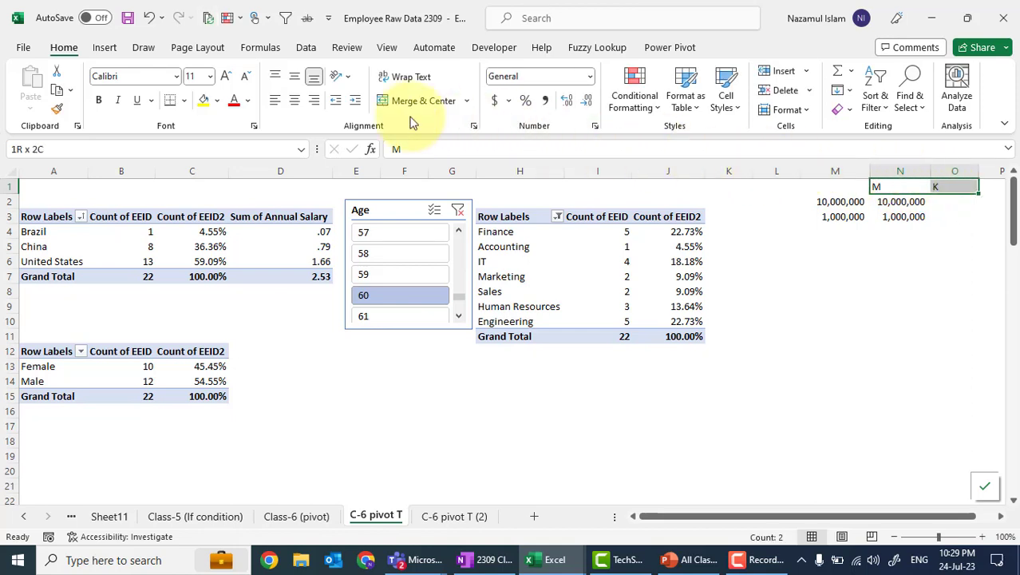
left_click(295, 104)
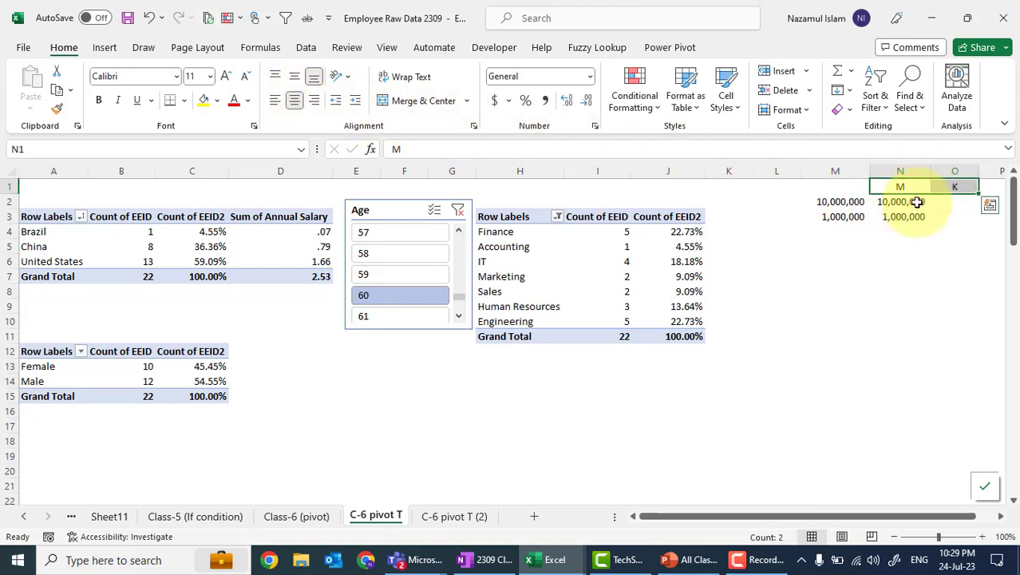
left_click_drag(917, 202, 916, 217)
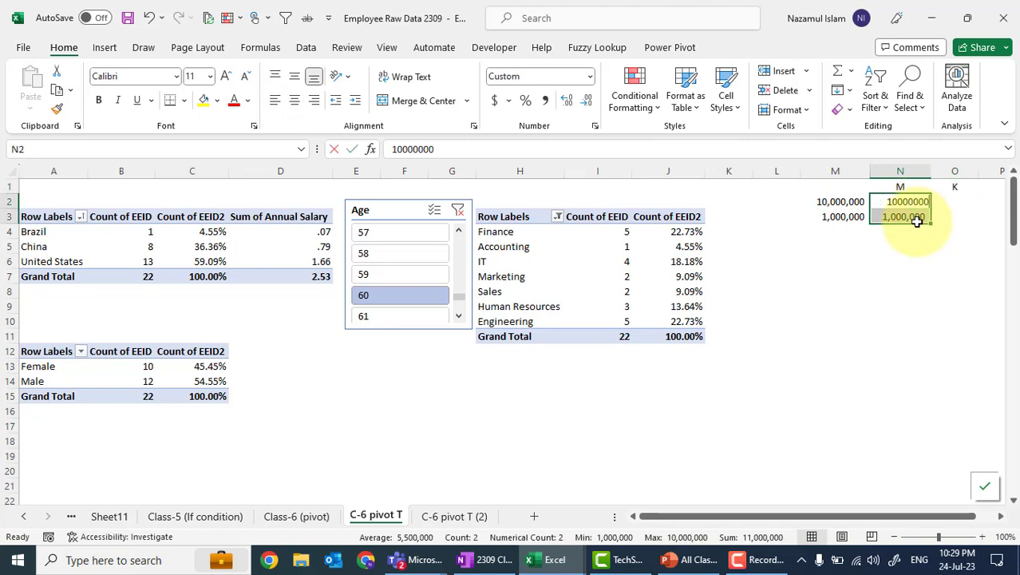
type("c")
key("Escape")
Step: Copy N2:N3 into O2:O3, autofit column O, and reselect N2:N3
key("ctrl+c")
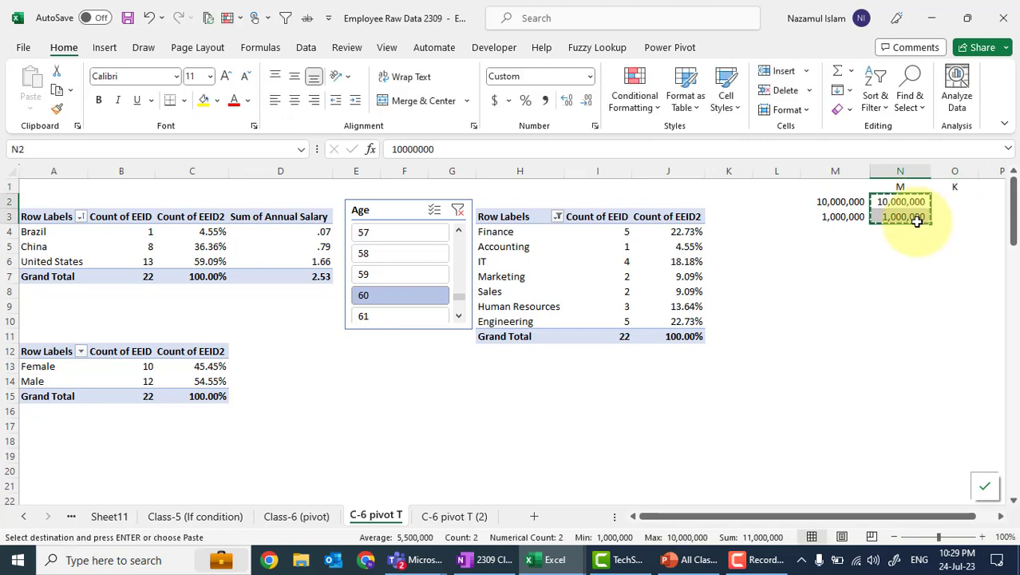
left_click(946, 202)
key("ctrl+v")
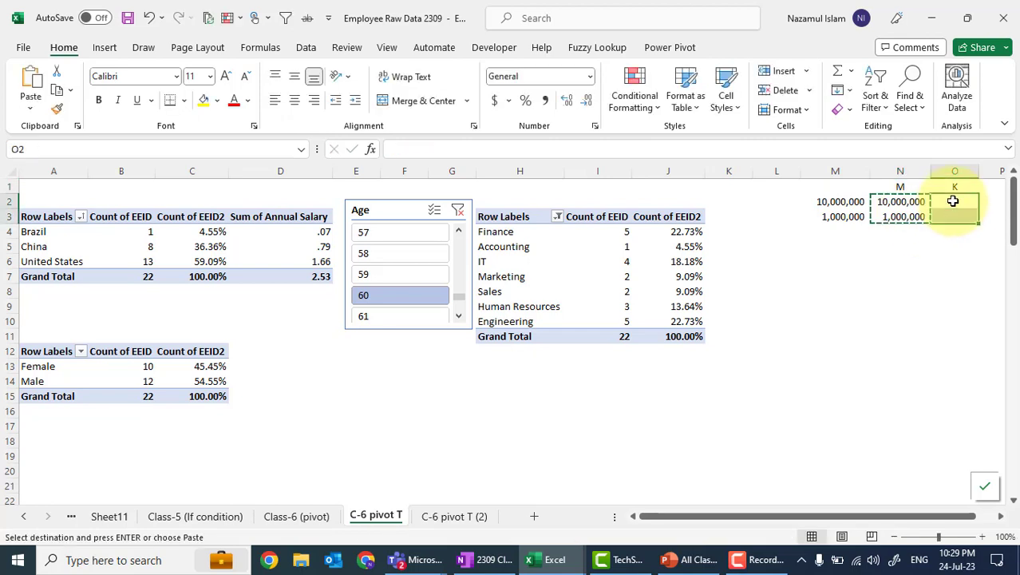
double_click(979, 171)
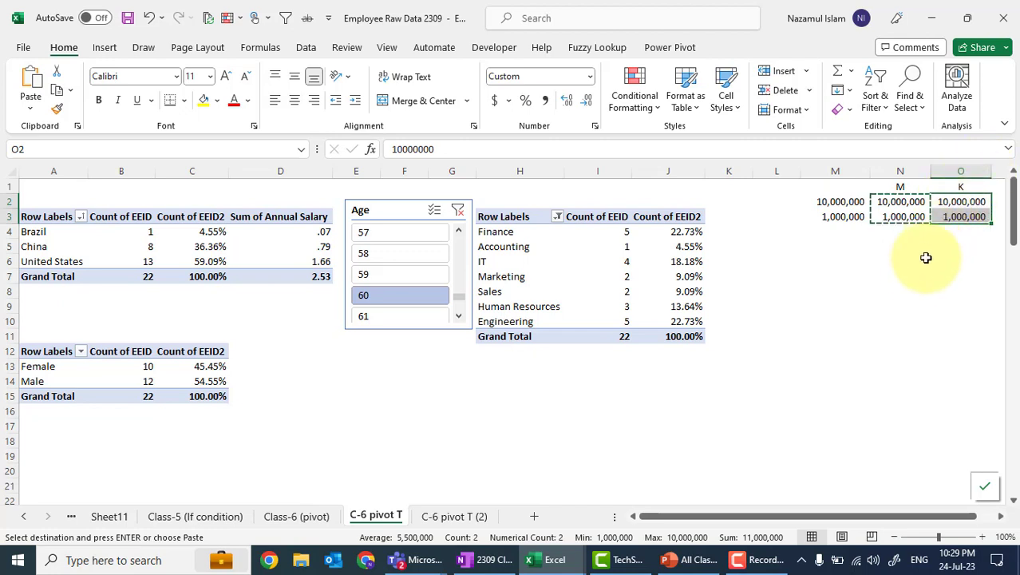
left_click(918, 263)
scroll(919, 268, "right", 2)
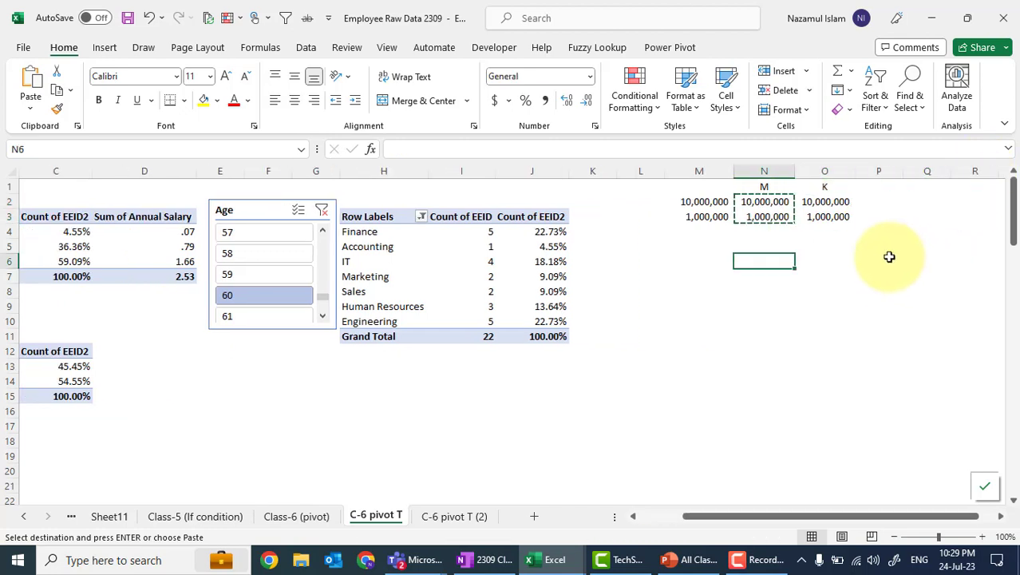
left_click(708, 188)
type("K")
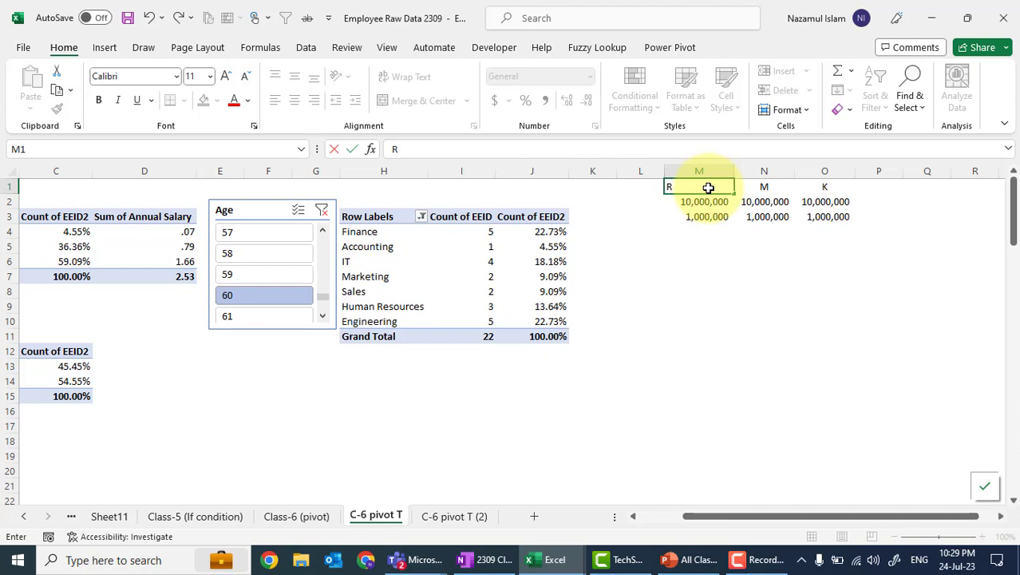
key("Escape")
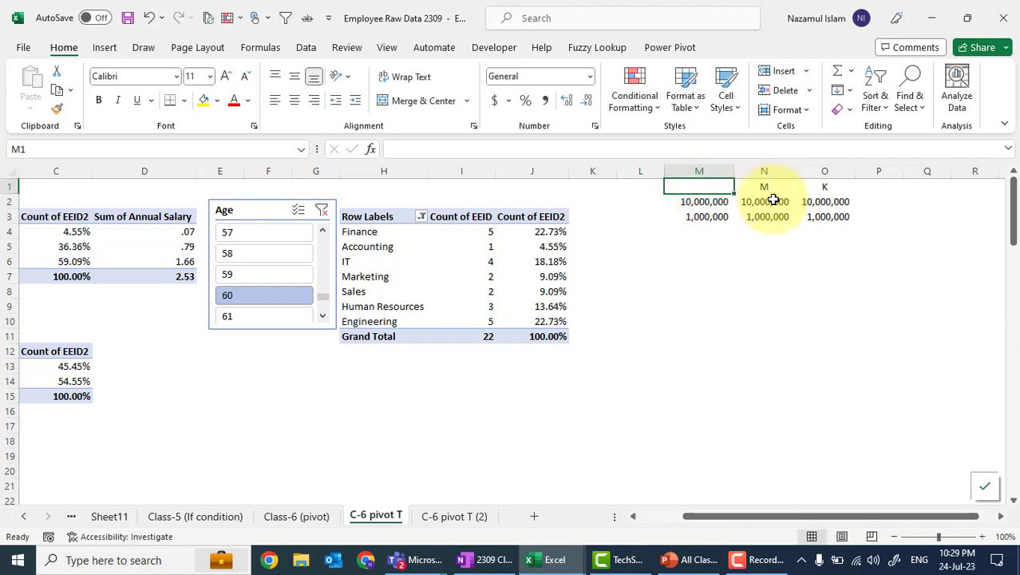
left_click_drag(773, 200, 772, 220)
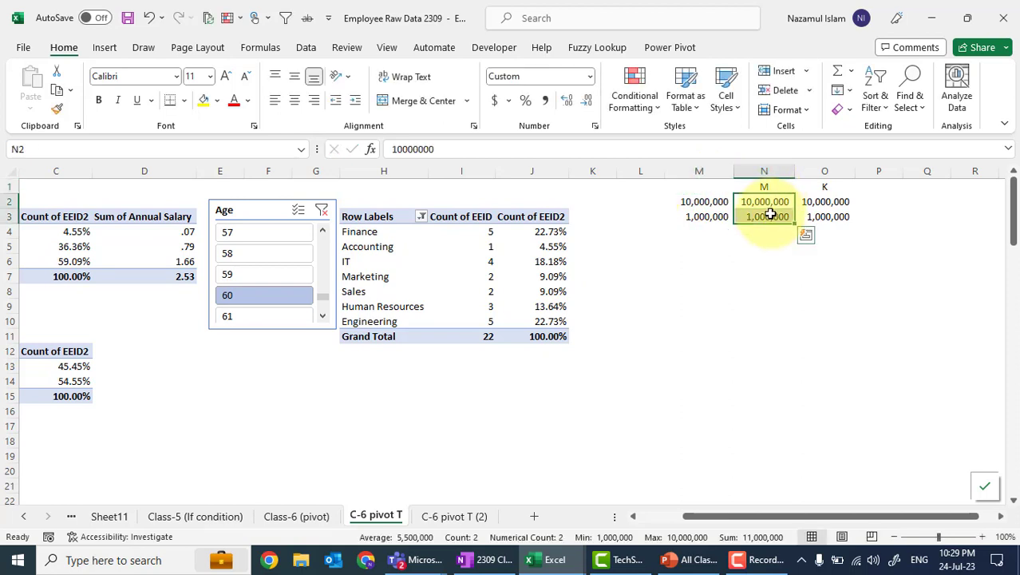
Step: Clear the existing custom format code for N2:N3 and begin typing #.00
left_click(594, 127)
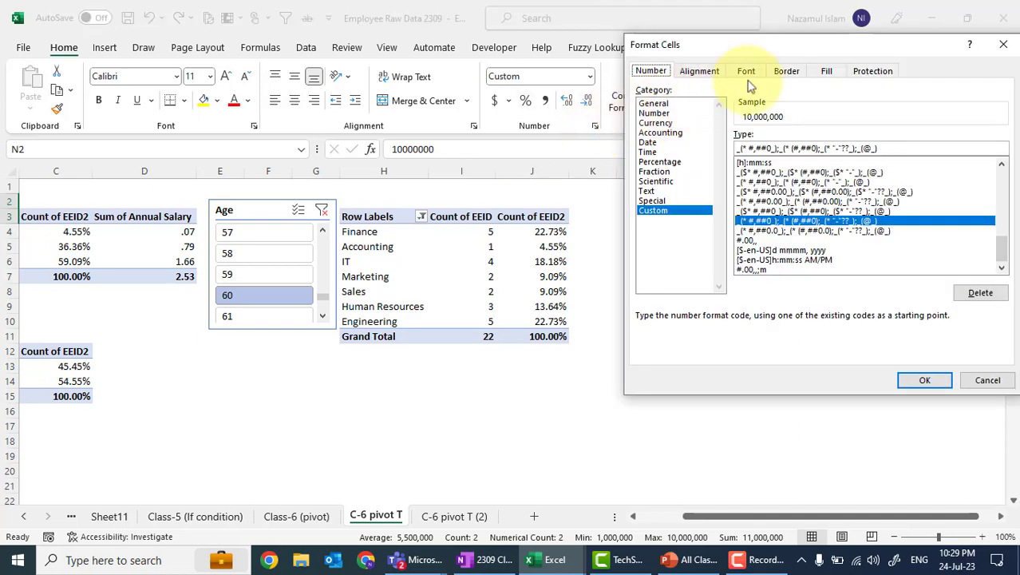
left_click_drag(884, 44, 461, 63)
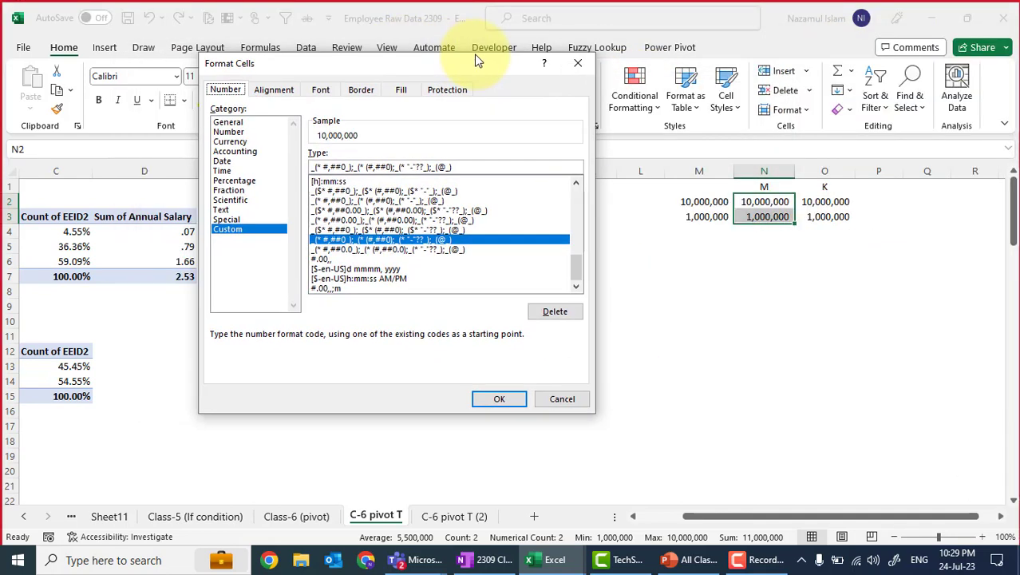
left_click(471, 166)
key("BackSpace")
key("BackSpace")
key("BackSpace")
key("BackSpace")
key("BackSpace")
key("BackSpace")
key("BackSpace")
key("BackSpace")
key("BackSpace")
key("BackSpace")
key("BackSpace")
key("BackSpace")
key("BackSpace")
key("BackSpace")
key("BackSpace")
key("BackSpace")
key("BackSpace")
key("BackSpace")
key("BackSpace")
key("BackSpace")
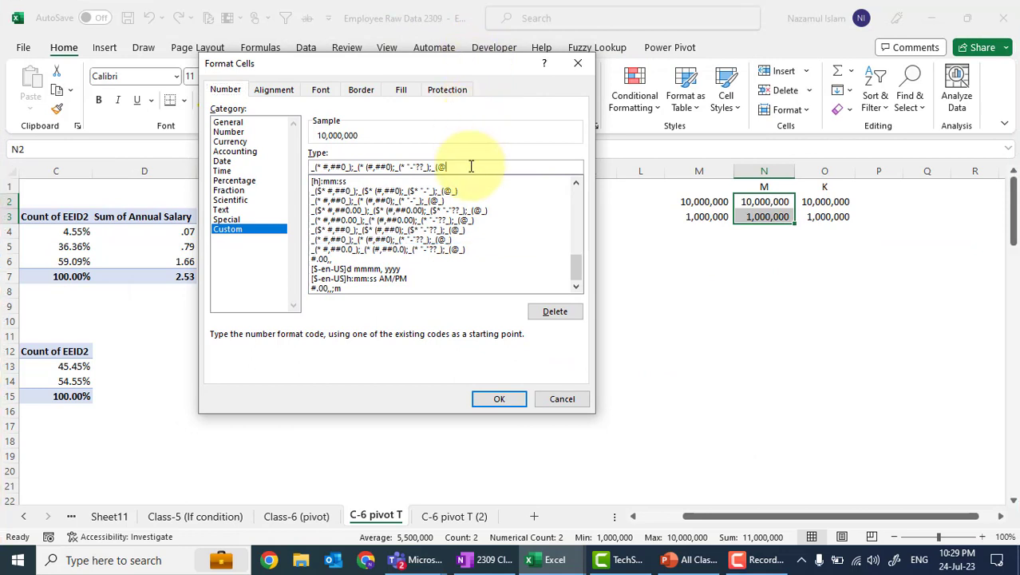
key("BackSpace")
key("BackSpace")
key("BackSpace")
key("BackSpace")
key("BackSpace")
key("BackSpace")
key("BackSpace")
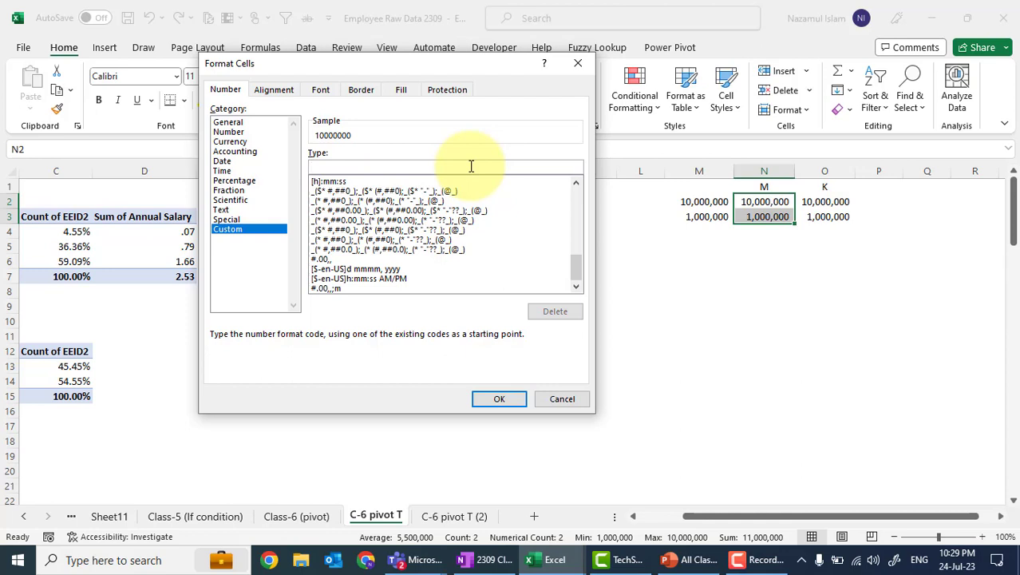
type("#")
type(",")
type("00")
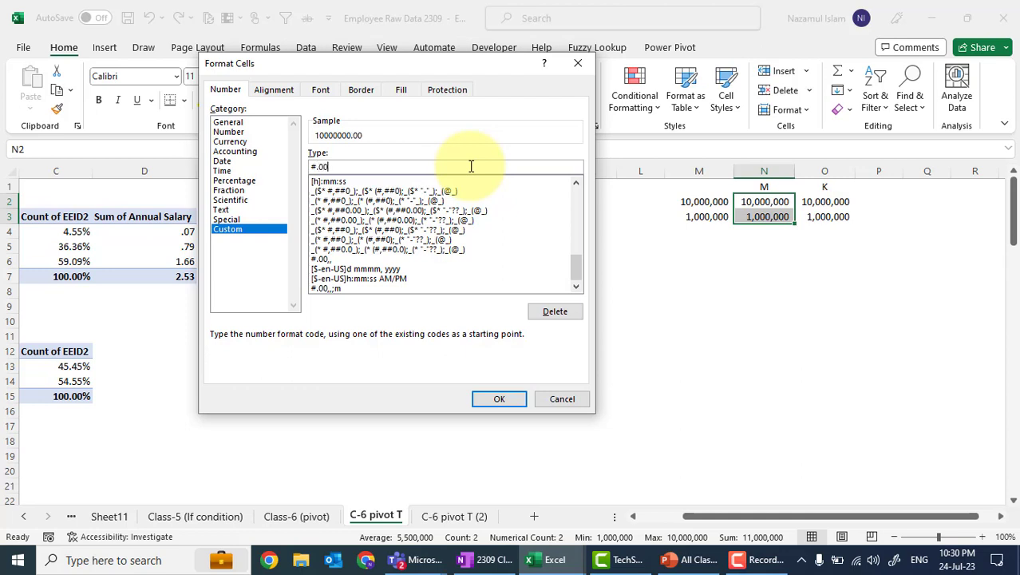
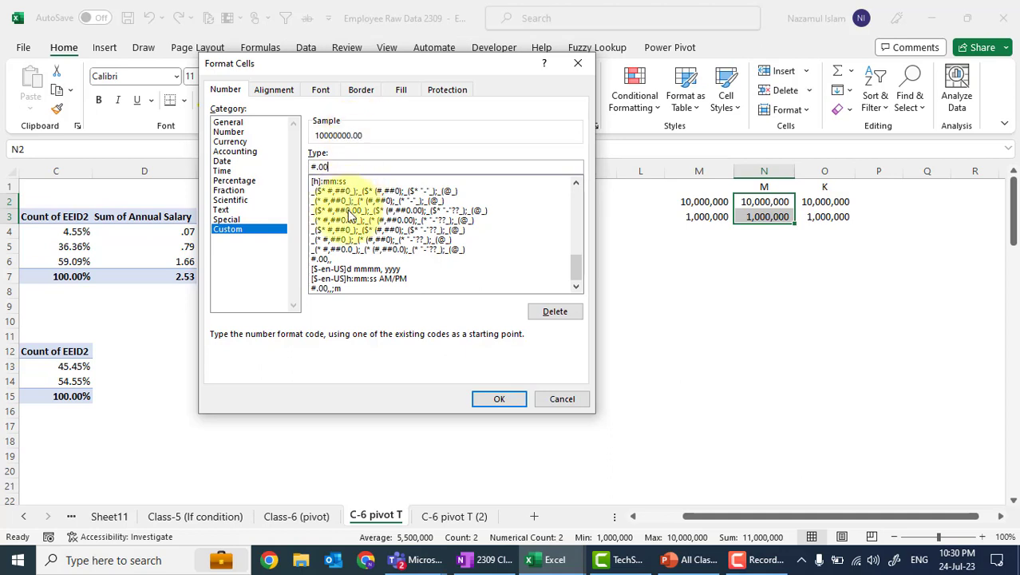
Step: Apply custom format #.00,, to N2:N3 so they read 10.00 and 1.00
type(",,")
left_click(499, 399)
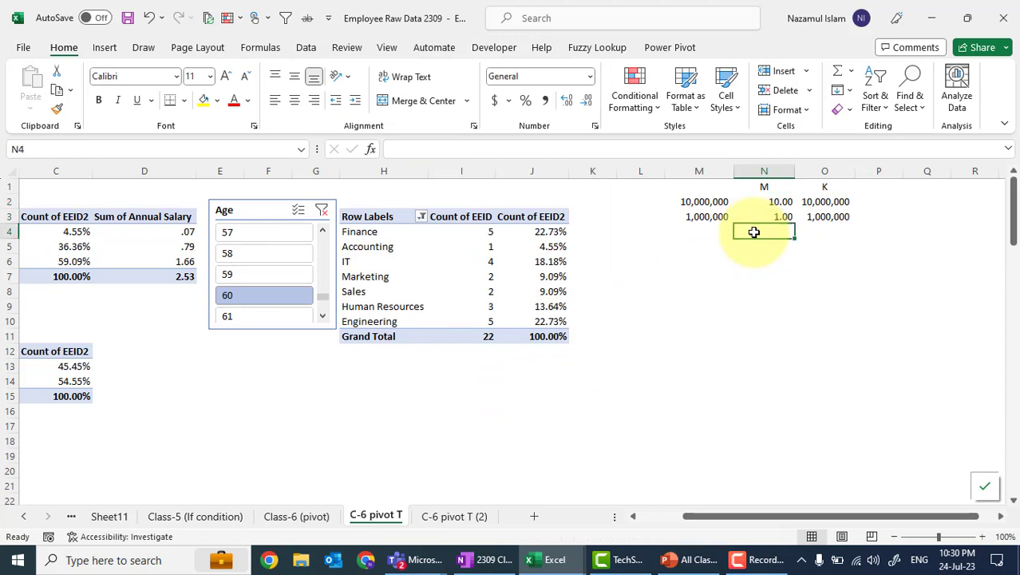
left_click(779, 200)
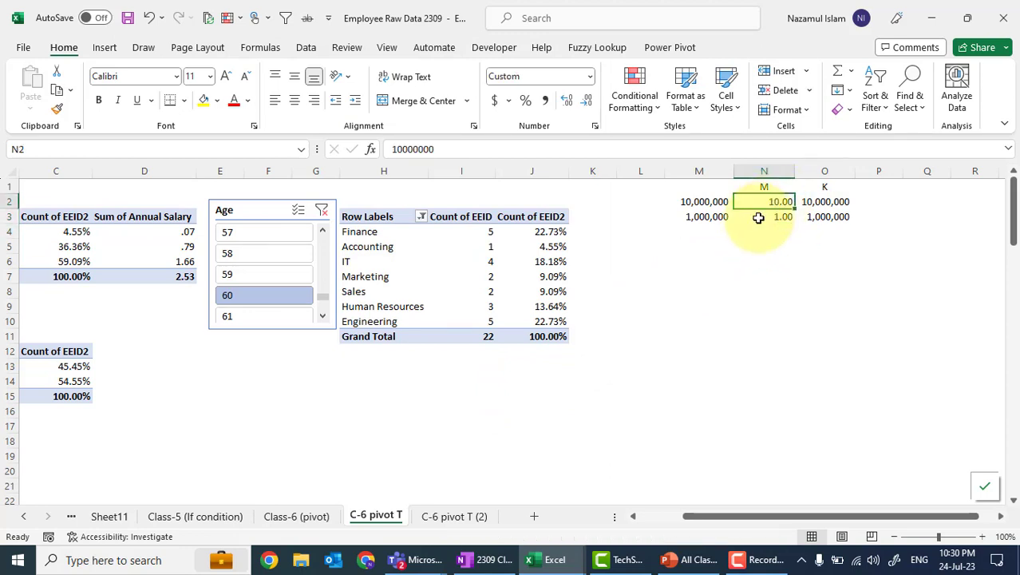
left_click(758, 217)
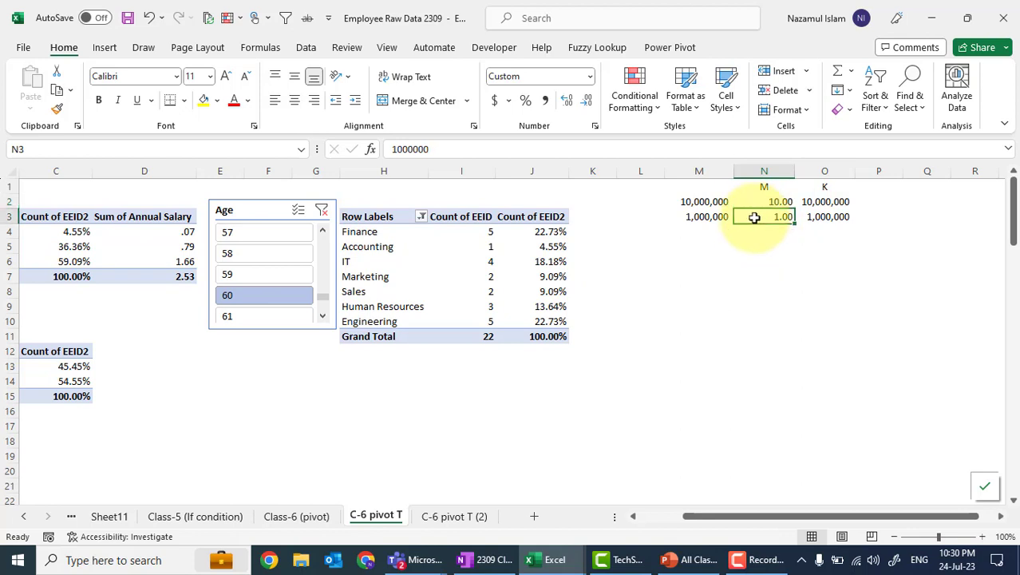
Step: Change M4 to 100000 and copy it into N4 and O4
left_click(707, 216)
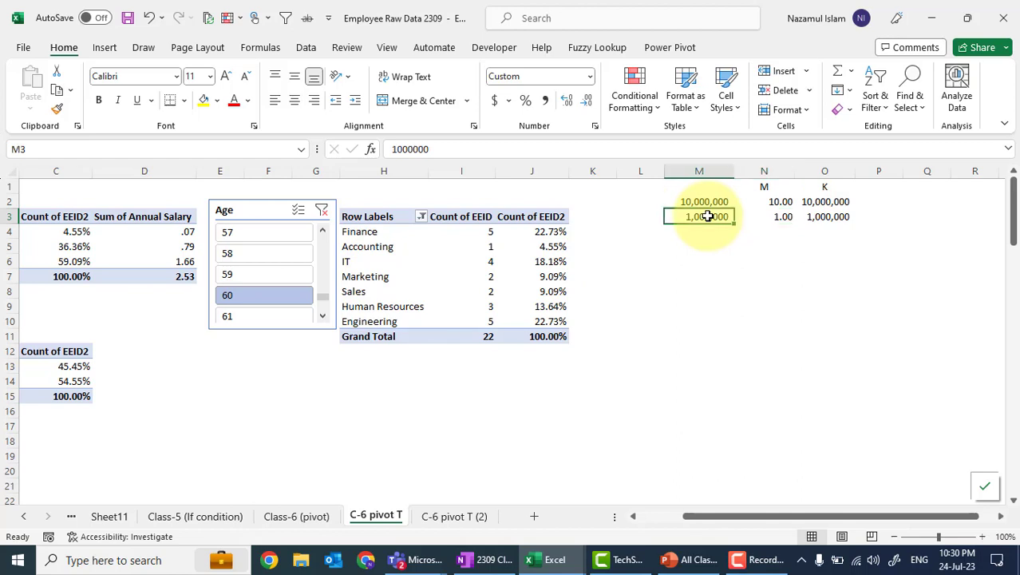
mouse_move(707, 216)
left_mouse_down()
mouse_move(708, 228)
mouse_move(708, 216)
left_mouse_up()
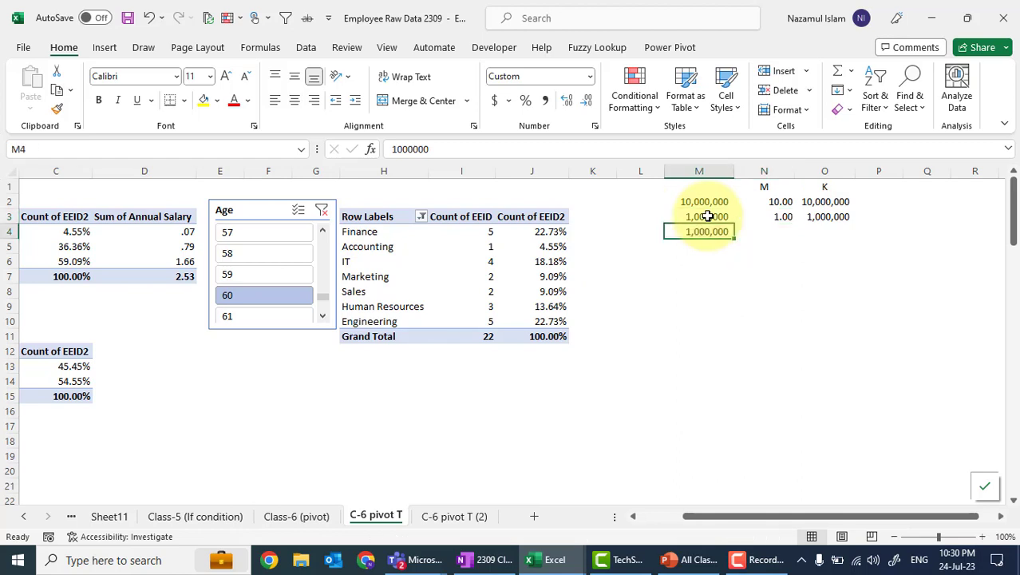
left_click(595, 145)
key("BackSpace")
key("Return")
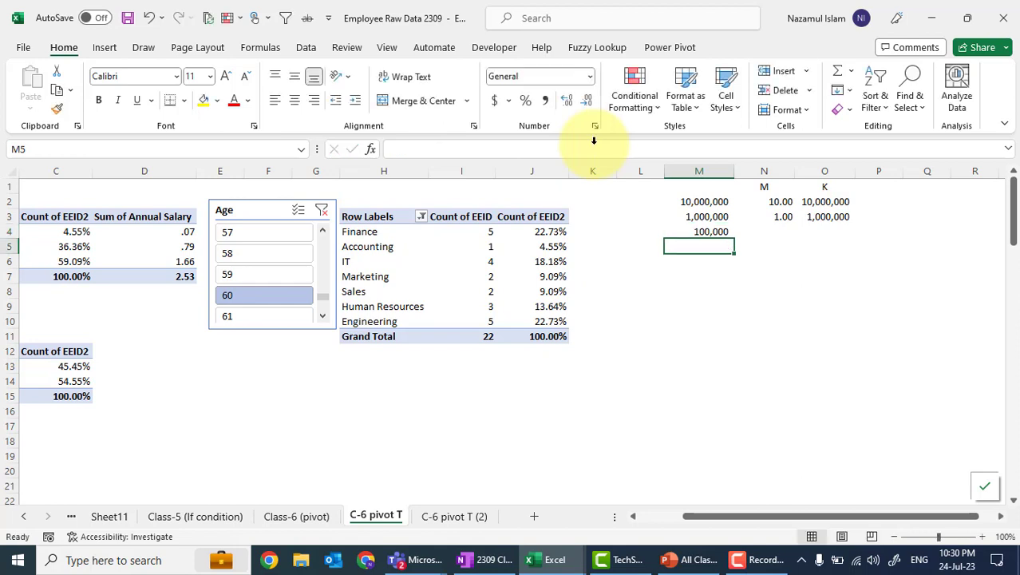
left_click(701, 229)
key("ctrl+c")
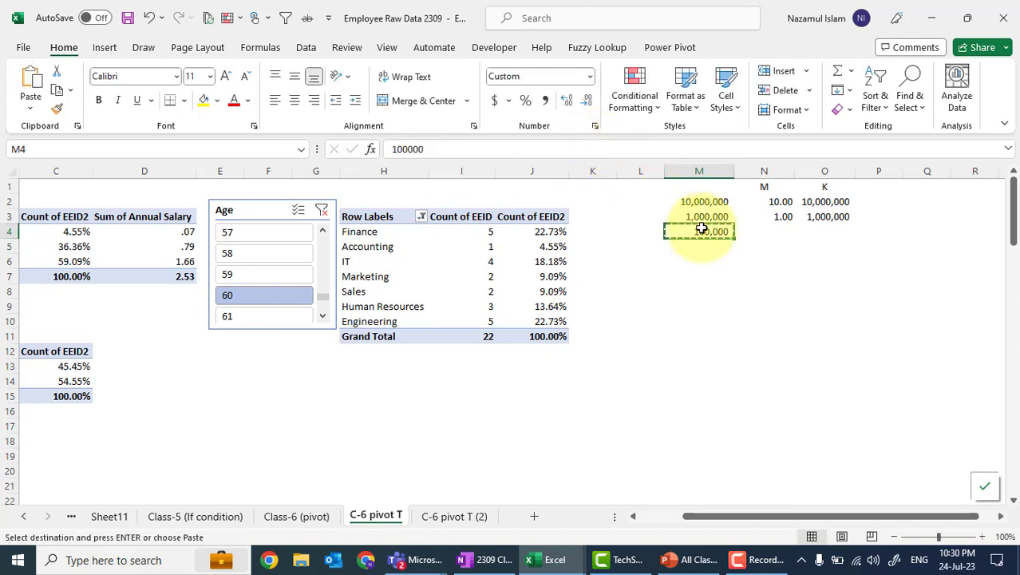
key("Right")
key("Right")
key("Left")
key("ctrl+v")
key("Right")
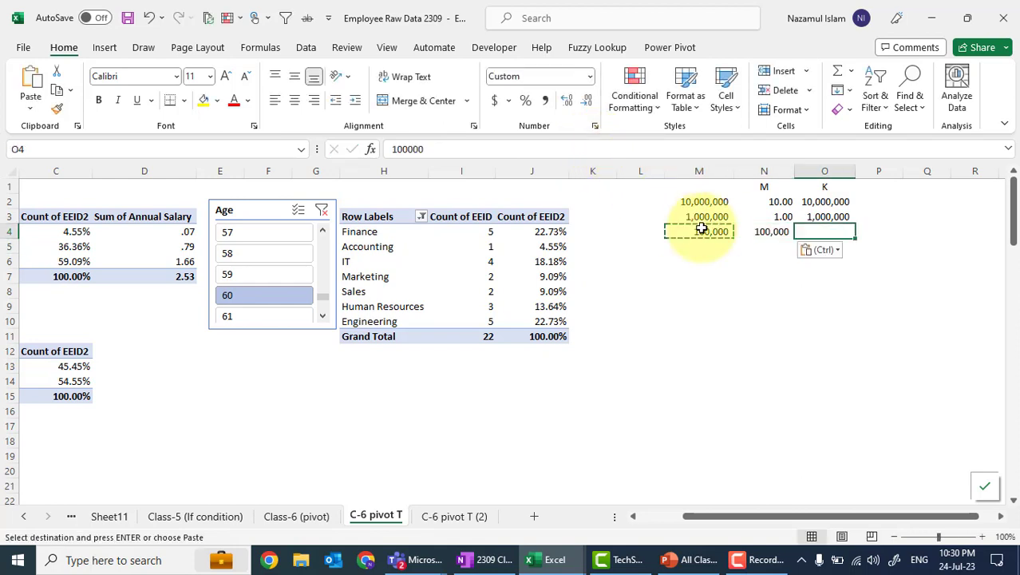
key("ctrl+v")
Step: Format Paint N3's millions format onto N4 so it reads .10
left_click(781, 217)
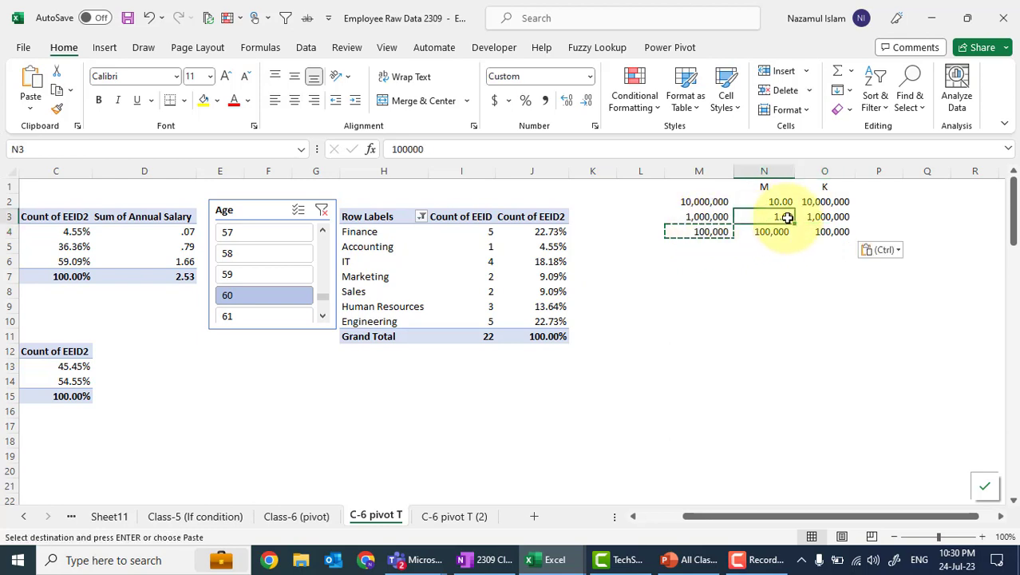
left_click(56, 109)
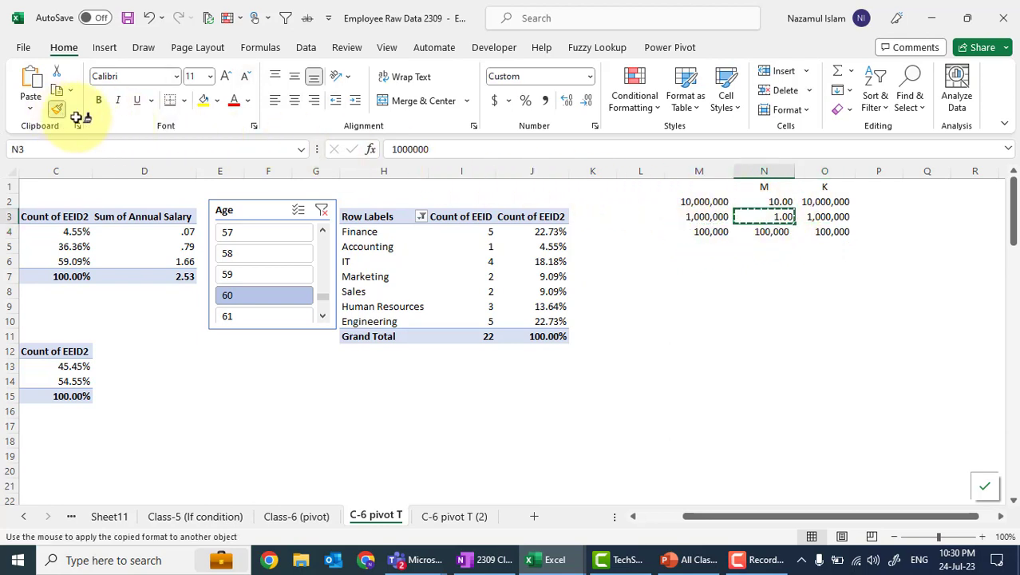
left_click(776, 230)
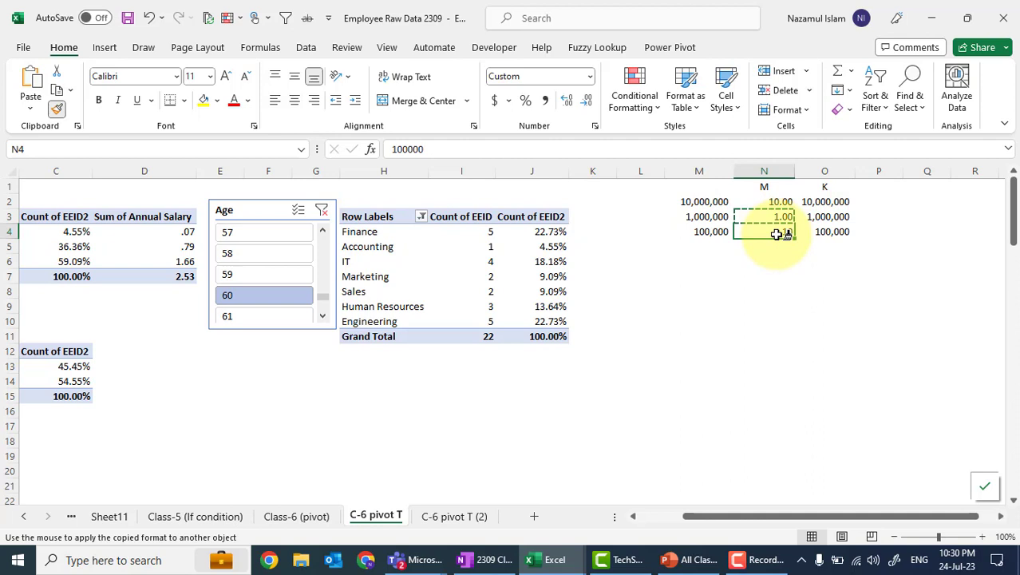
left_click(784, 289)
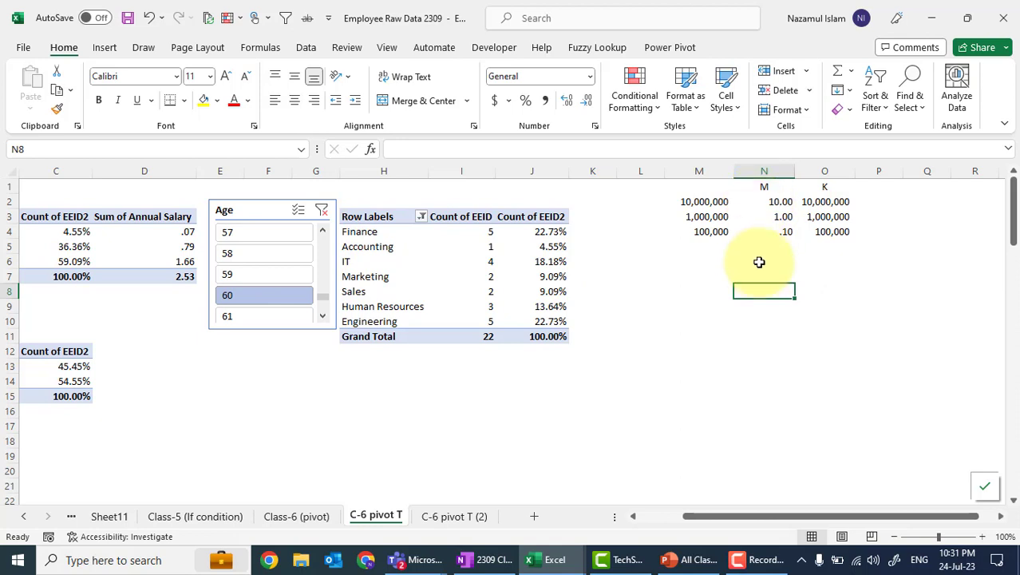
Step: Give O2:O4 the custom thousands format #.00, (10000.00, 1000.00, 100.00)
left_click(780, 232)
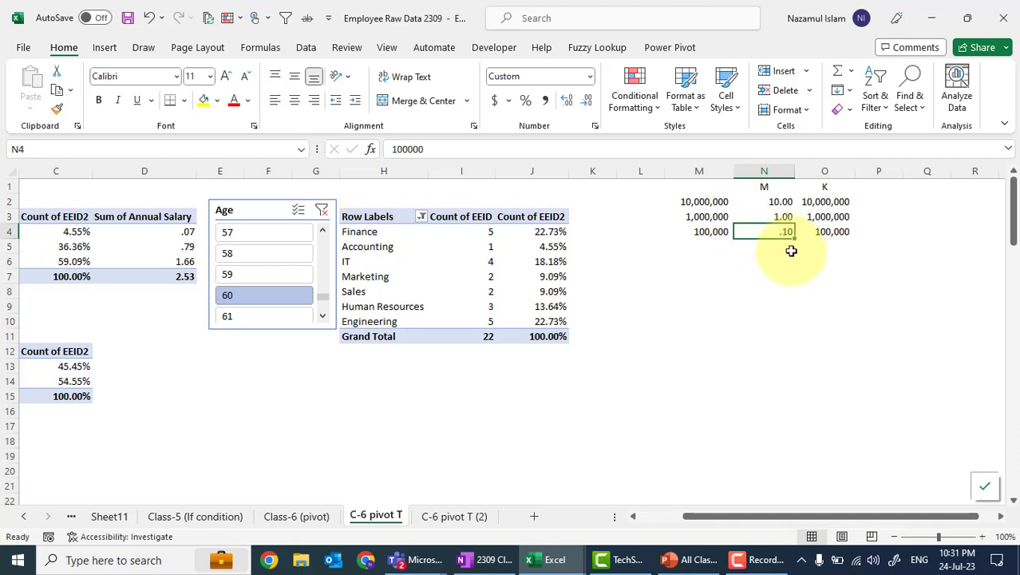
left_click(825, 202)
left_click_drag(824, 202, 822, 231)
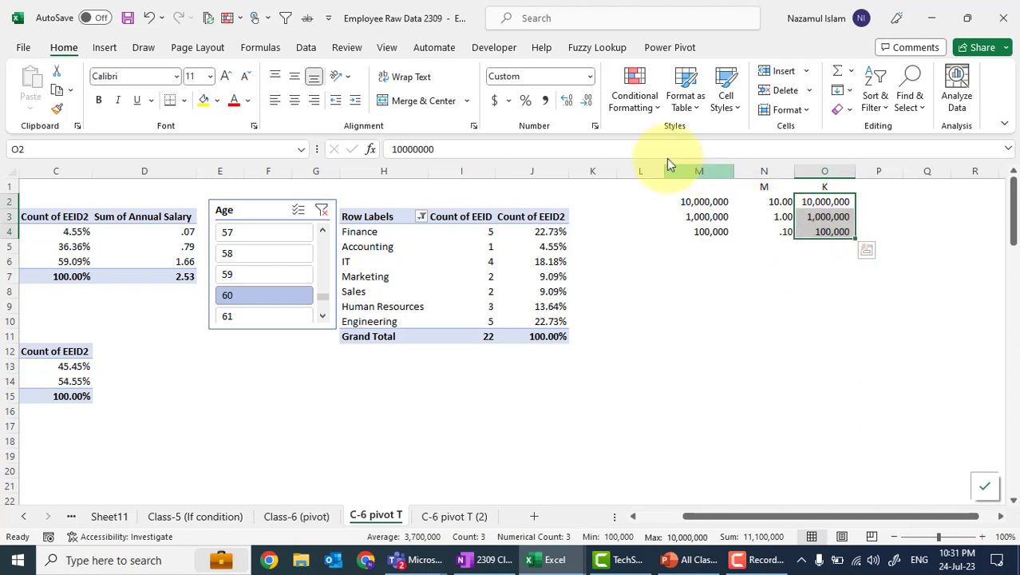
left_click(593, 125)
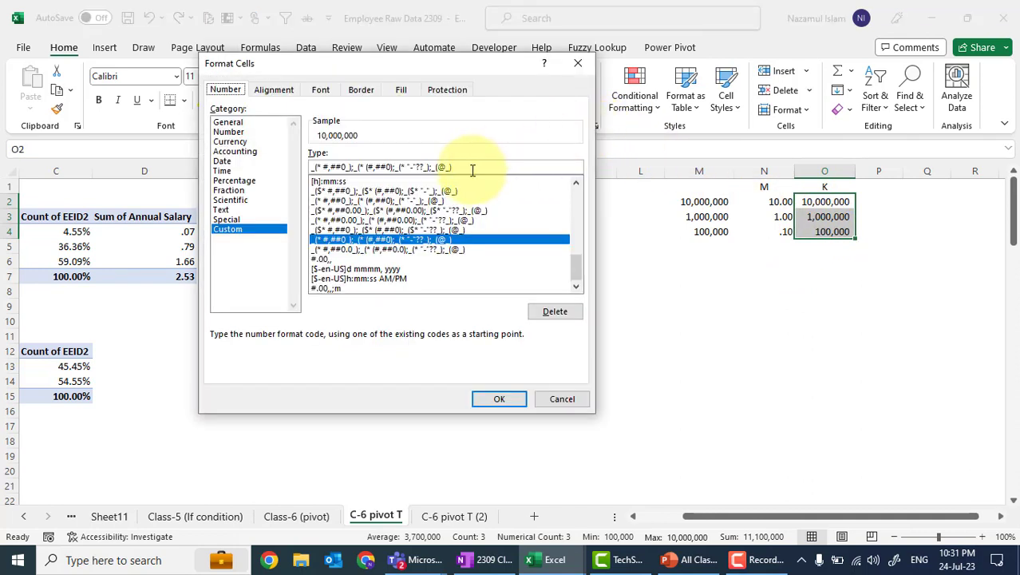
left_click_drag(472, 168, 245, 166)
type("#")
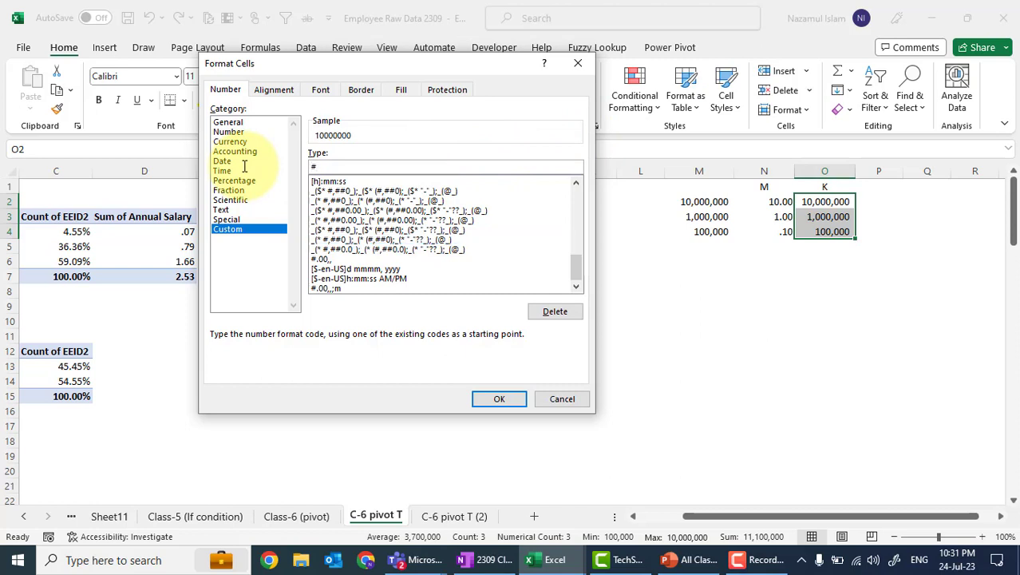
type(",00,")
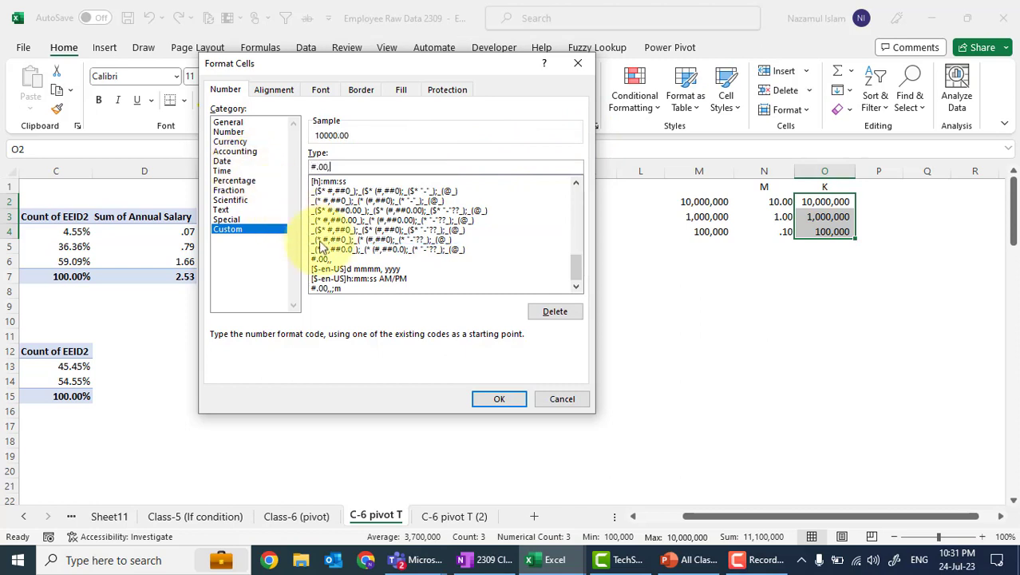
left_click(480, 401)
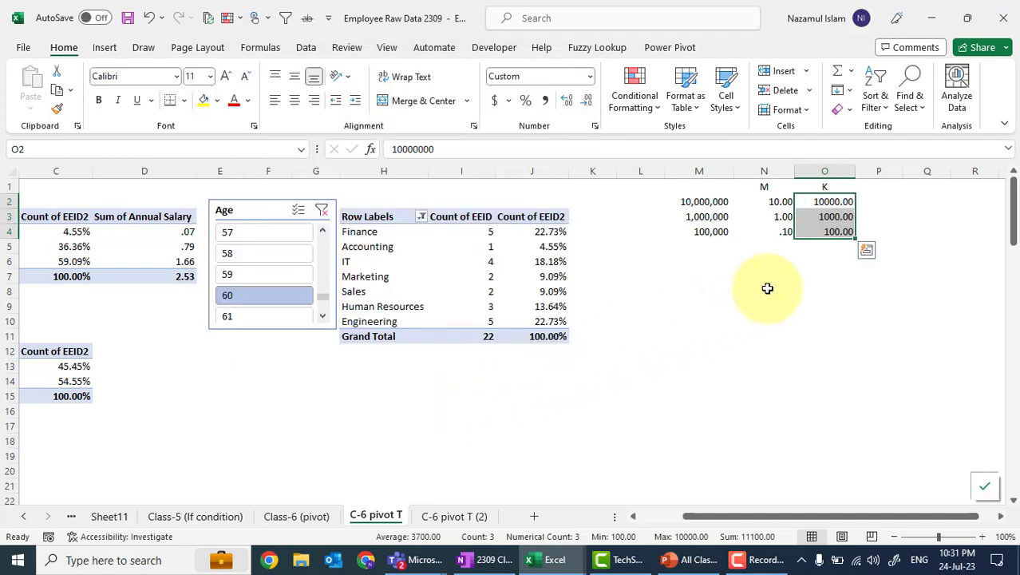
Step: Autofit column O and check the underlying values of O3 and O4
double_click(858, 169)
left_click(818, 272)
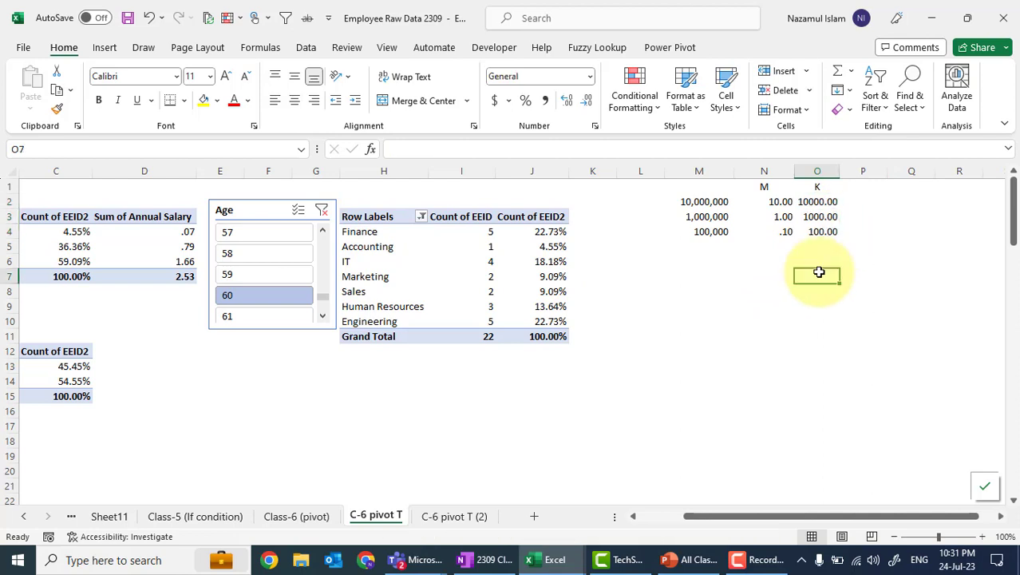
left_click(822, 217)
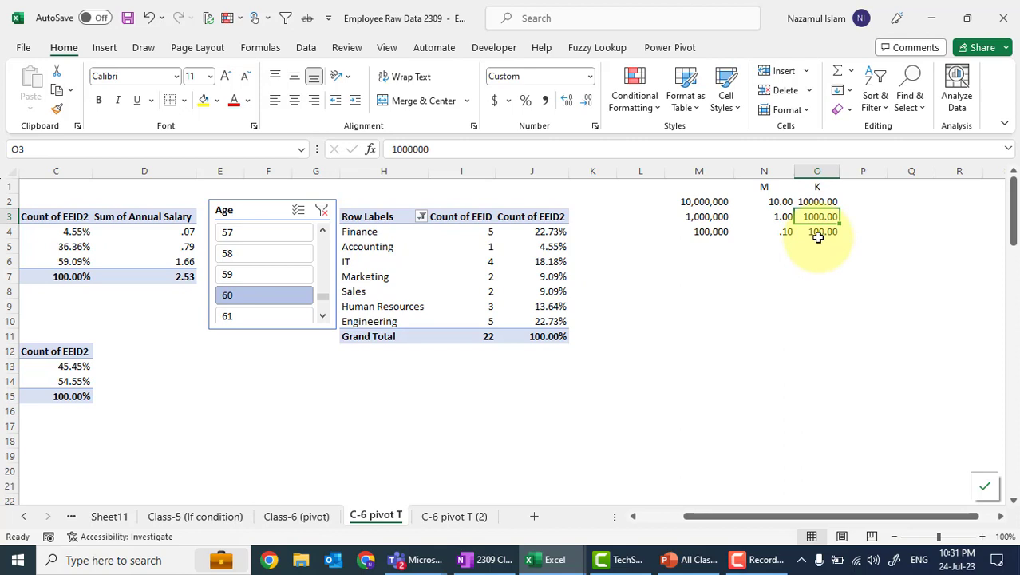
left_click(818, 237)
left_click(833, 259)
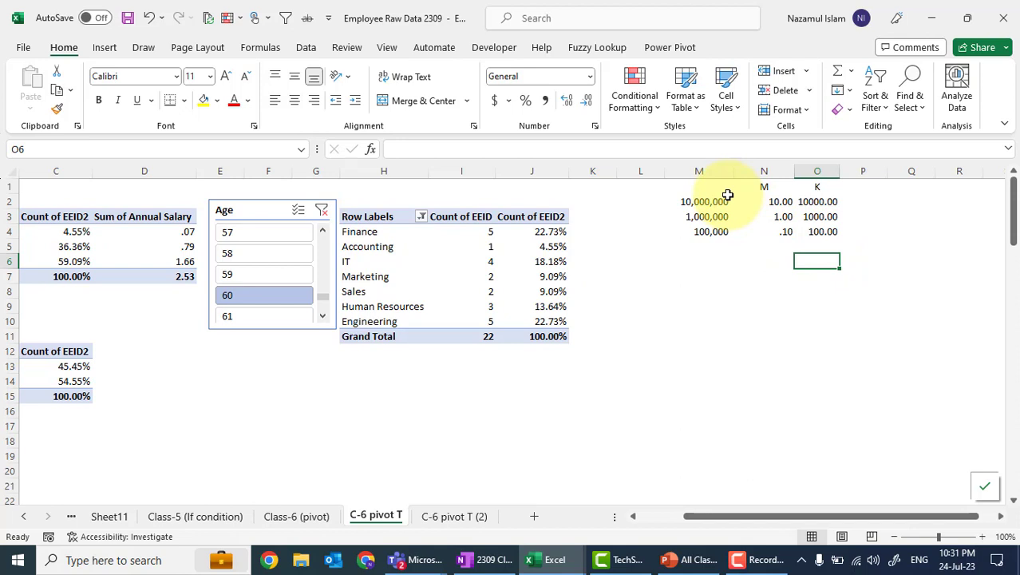
Step: Toggle Show Formulas with Ctrl+` and select M2:O4 to compare raw and formatted values
key("ctrl+grave")
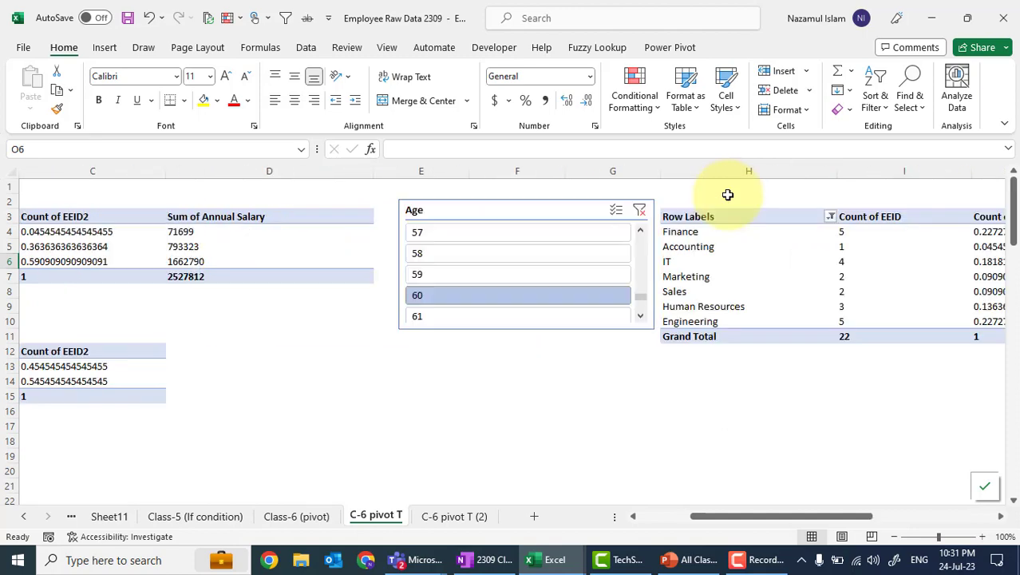
scroll(728, 195, "right", 5)
scroll(728, 195, "left", 2)
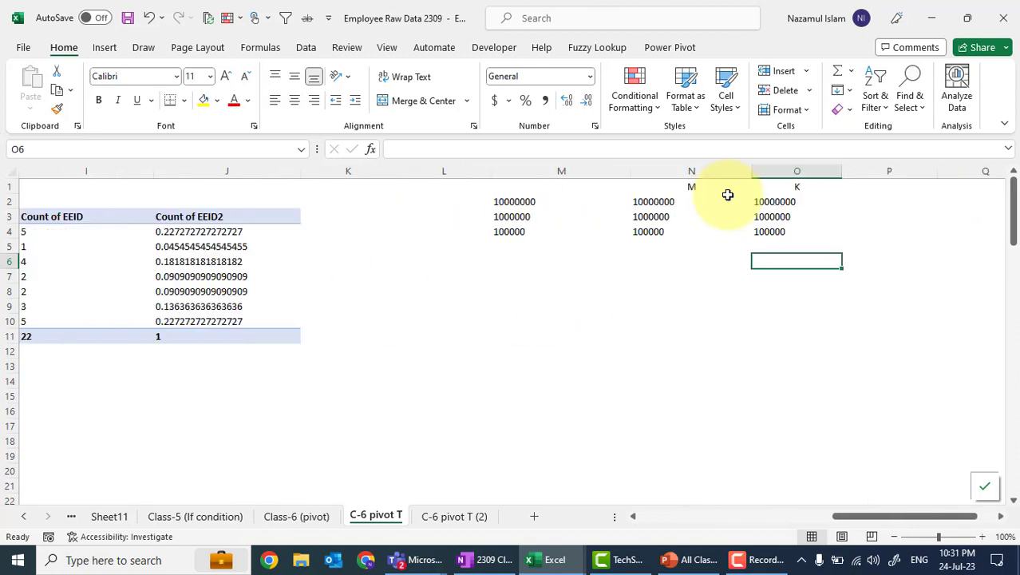
left_click_drag(520, 202, 767, 233)
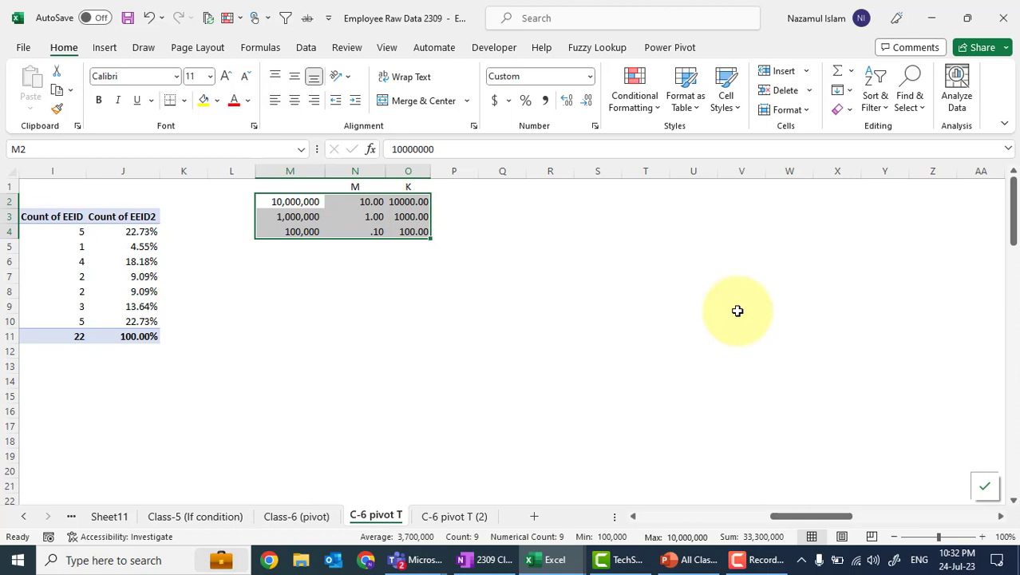
scroll(738, 311, "left", 4)
left_click(779, 312)
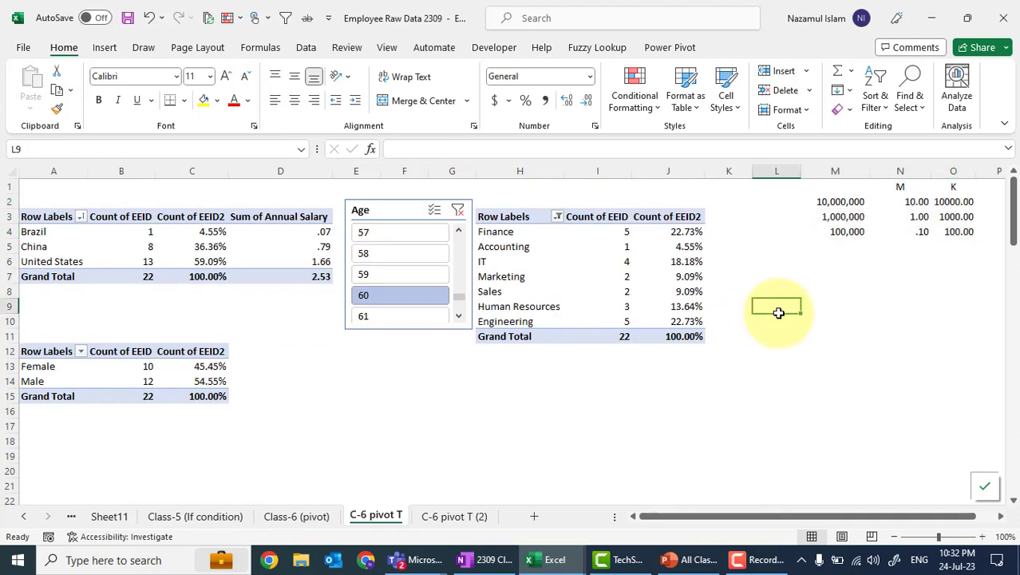
left_click(326, 368)
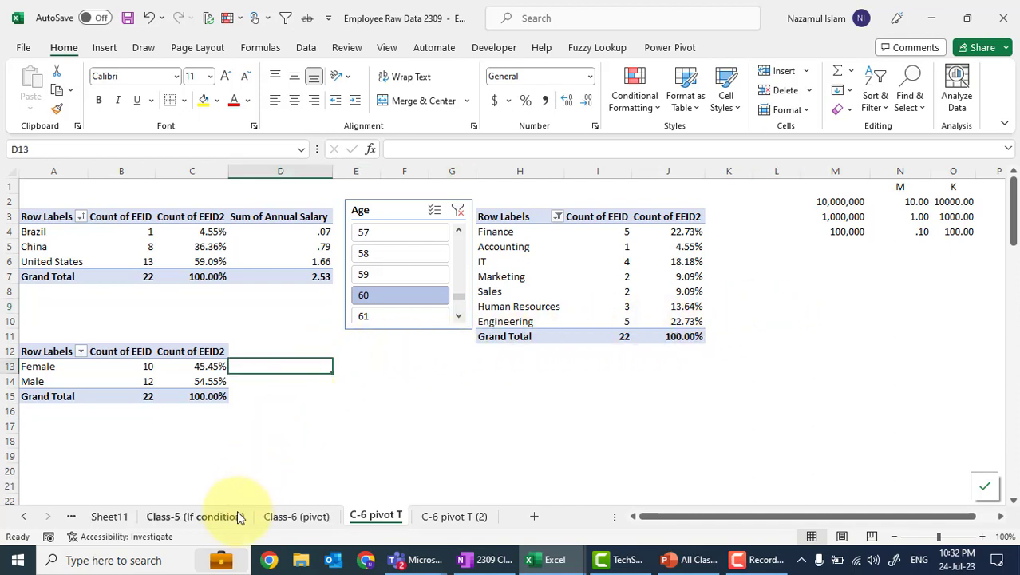
left_click(192, 518)
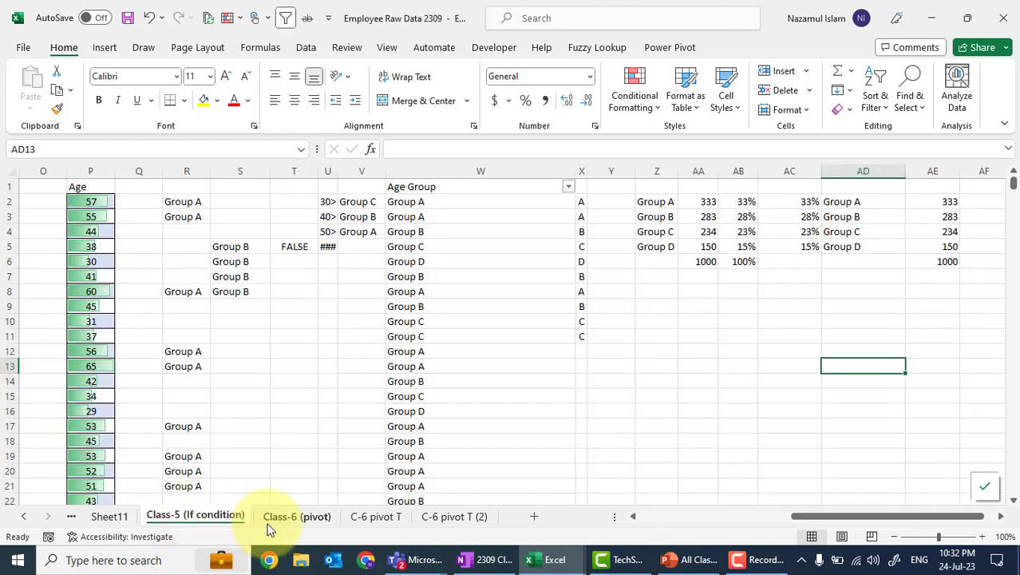
left_click(302, 517)
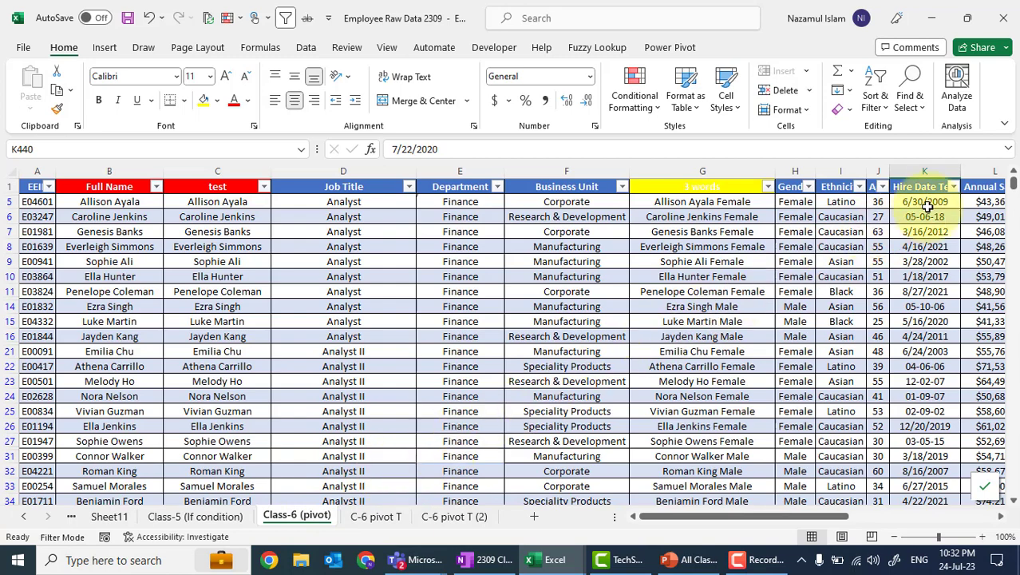
left_click(377, 517)
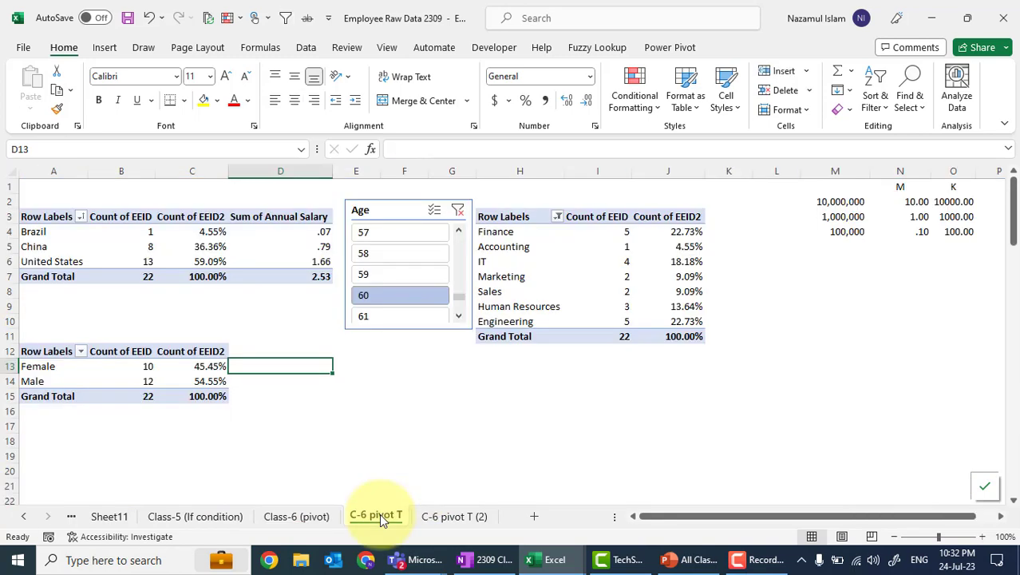
left_click(478, 382)
left_click(432, 352)
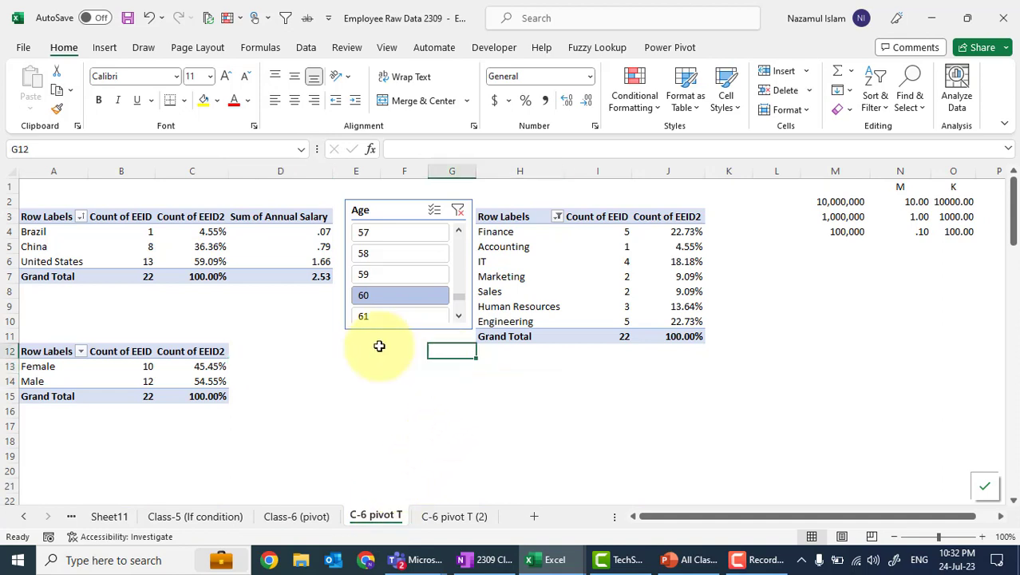
left_click(281, 257)
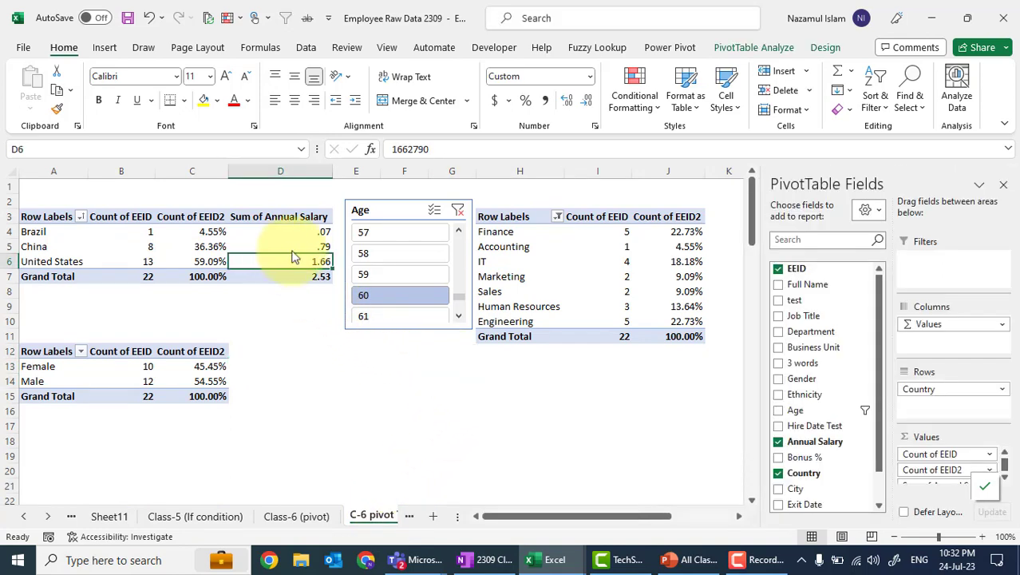
left_click(765, 47)
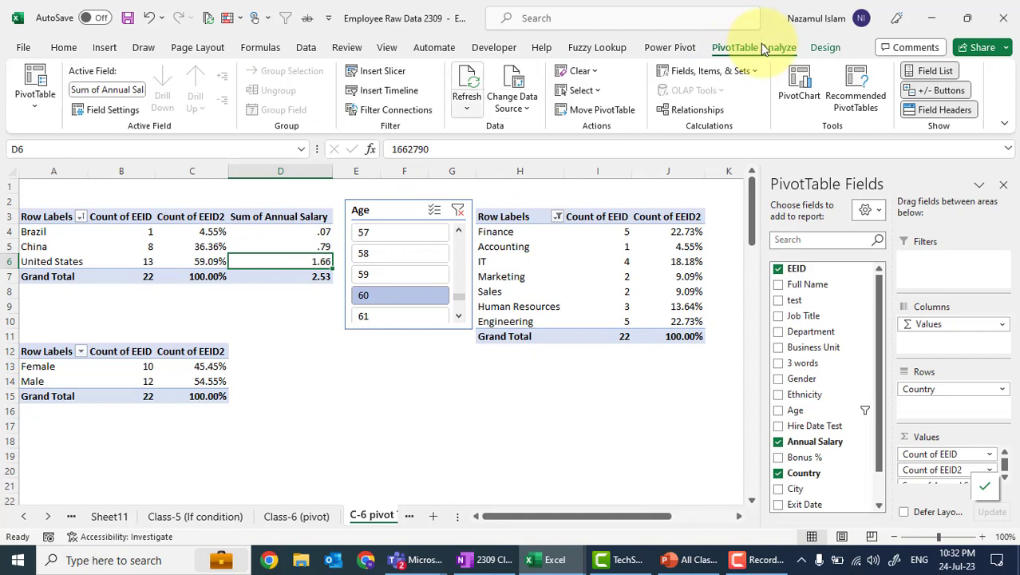
left_click(392, 91)
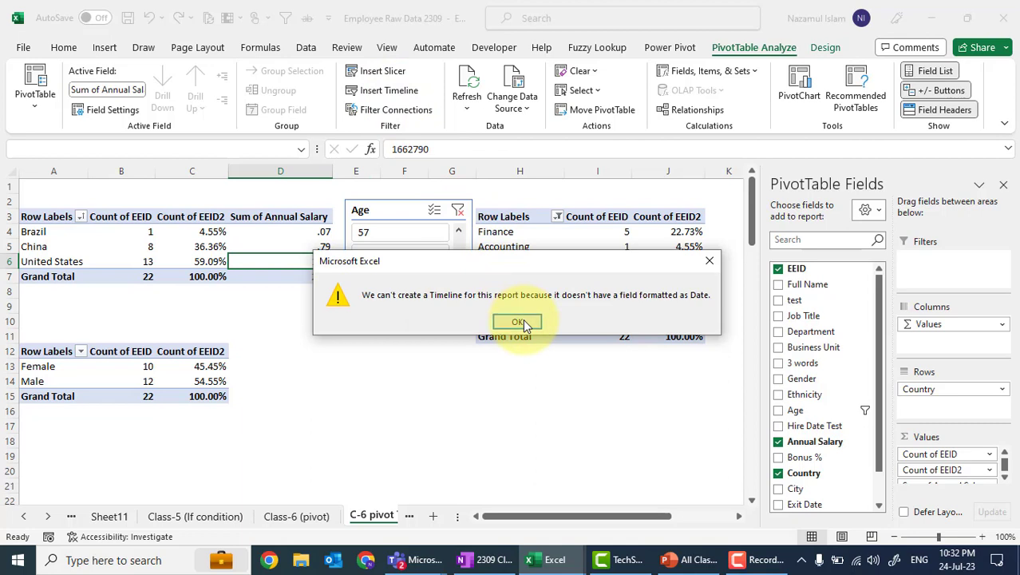
left_click(709, 261)
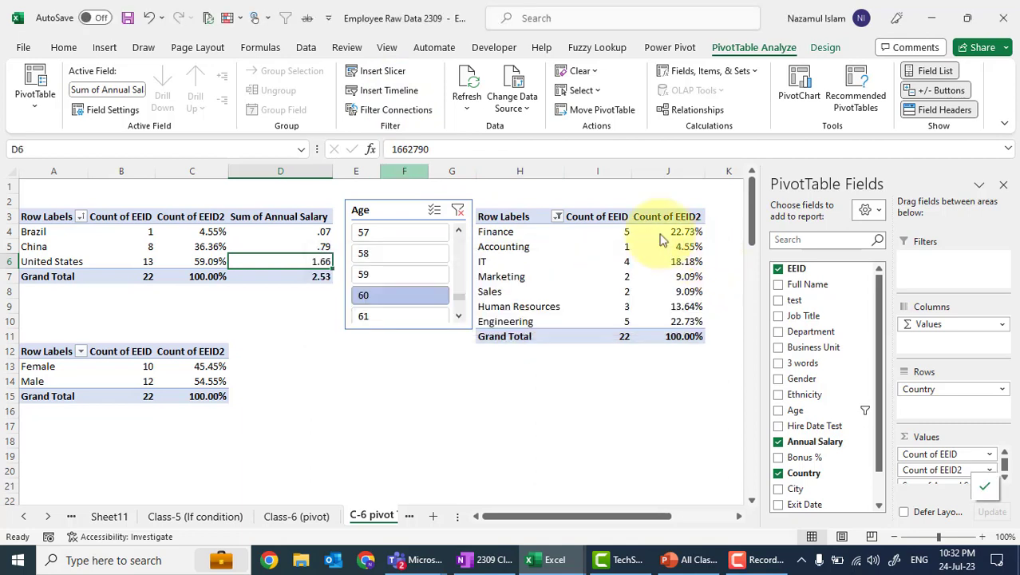
left_click(378, 95)
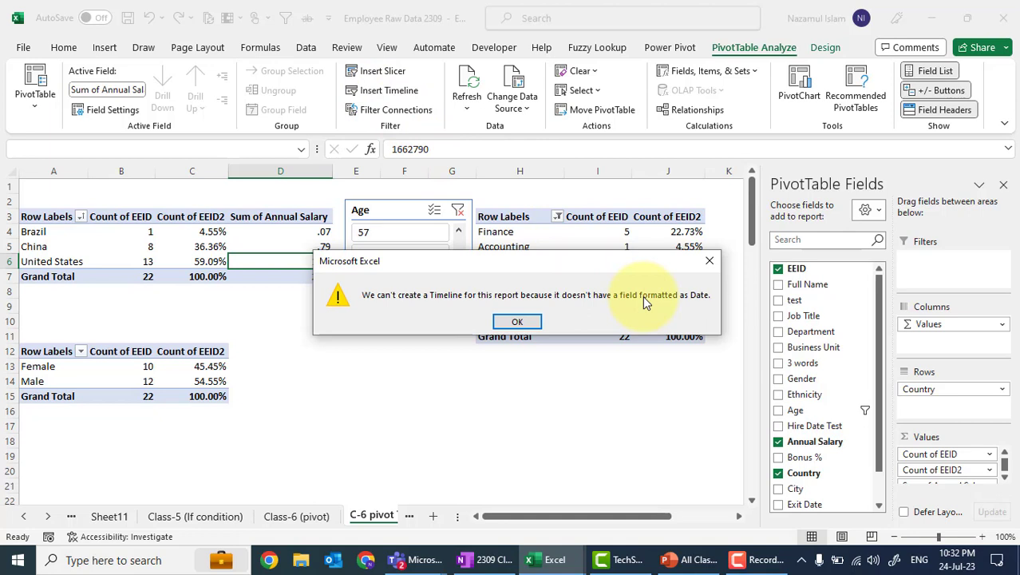
left_click(709, 261)
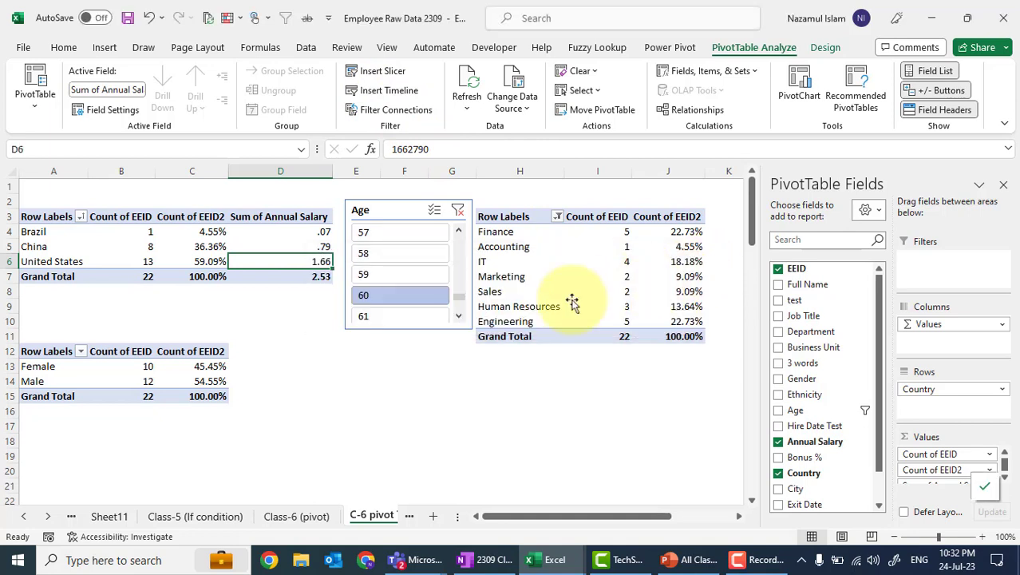
left_click(285, 367)
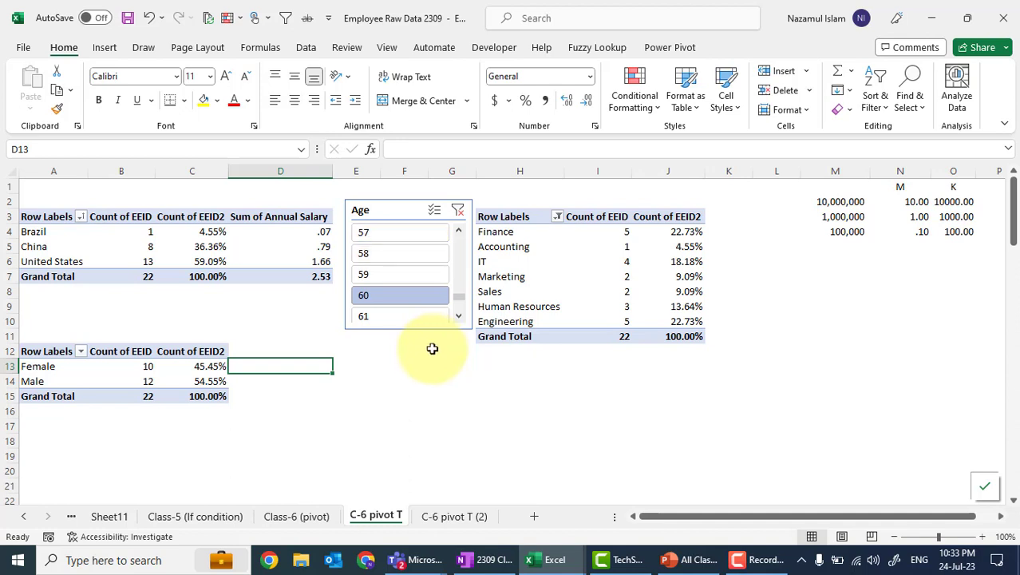
Step: Filter the pivots by single ages in the Age slicer: 57, 59, 58, then 57
left_click(390, 440)
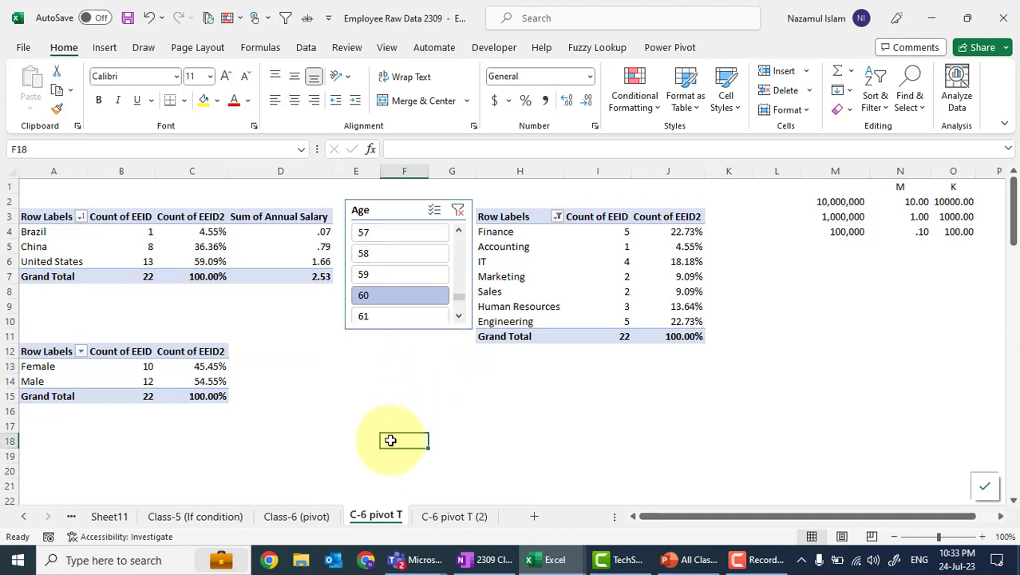
left_click(407, 238)
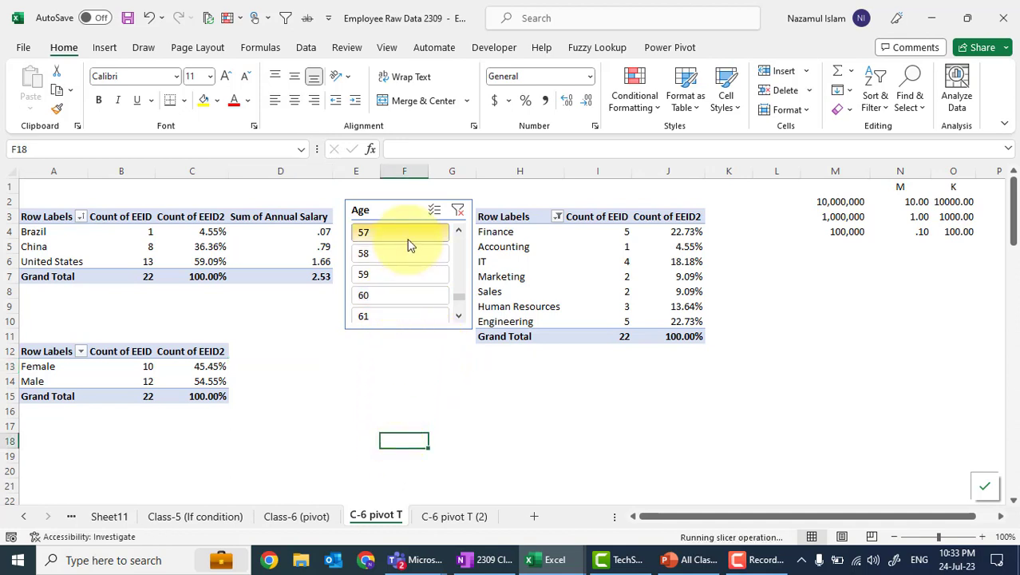
left_click(395, 275)
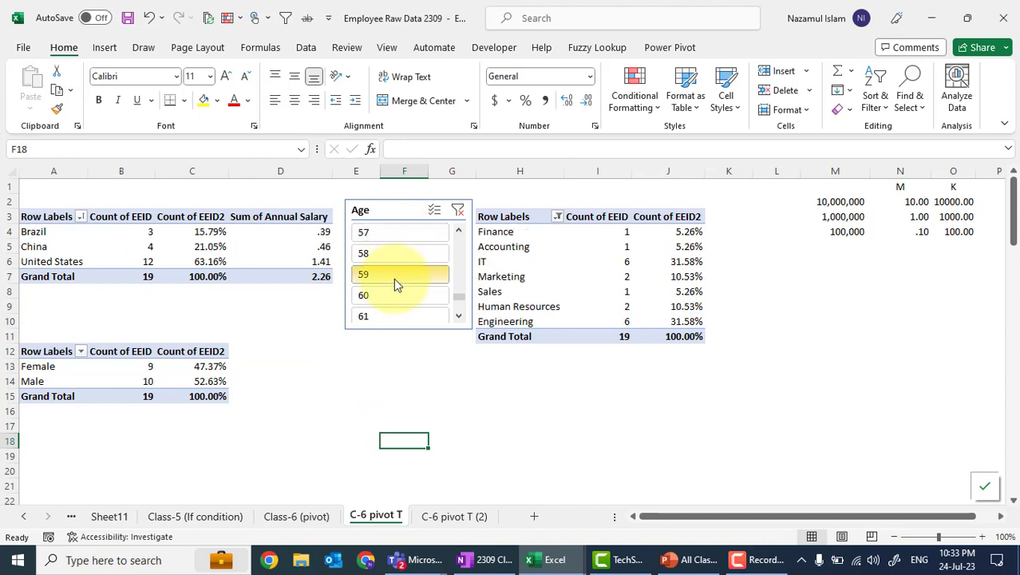
left_click(392, 256)
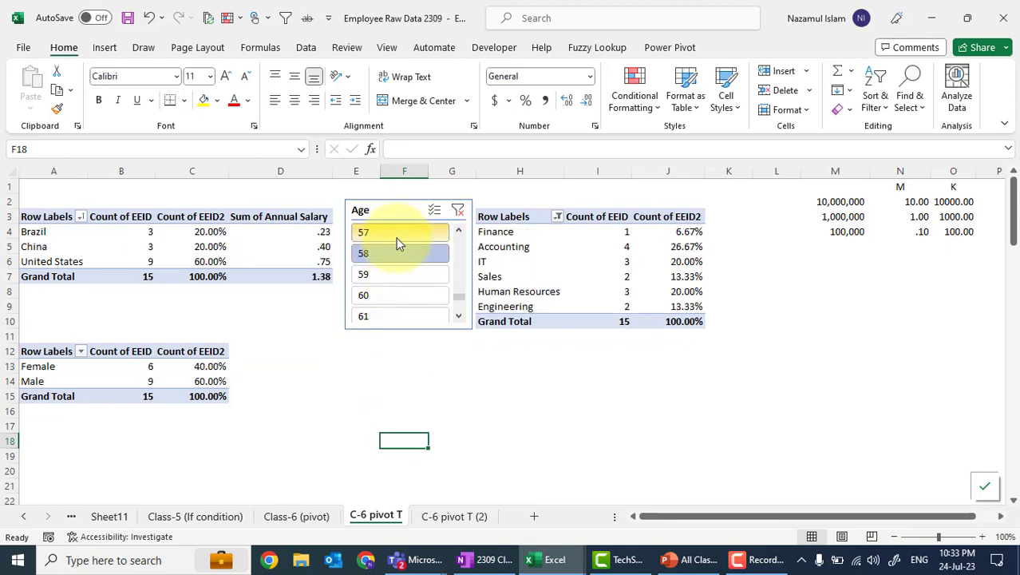
left_click(399, 239)
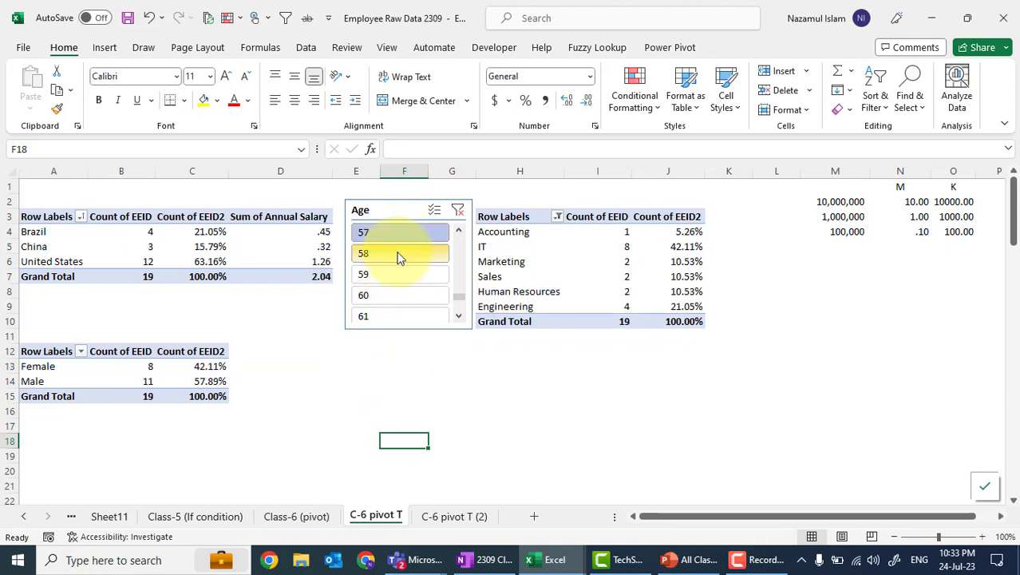
Step: Turn on Multi-Select for the Age slicer and toggle ages 61 and 59
right_click(399, 255)
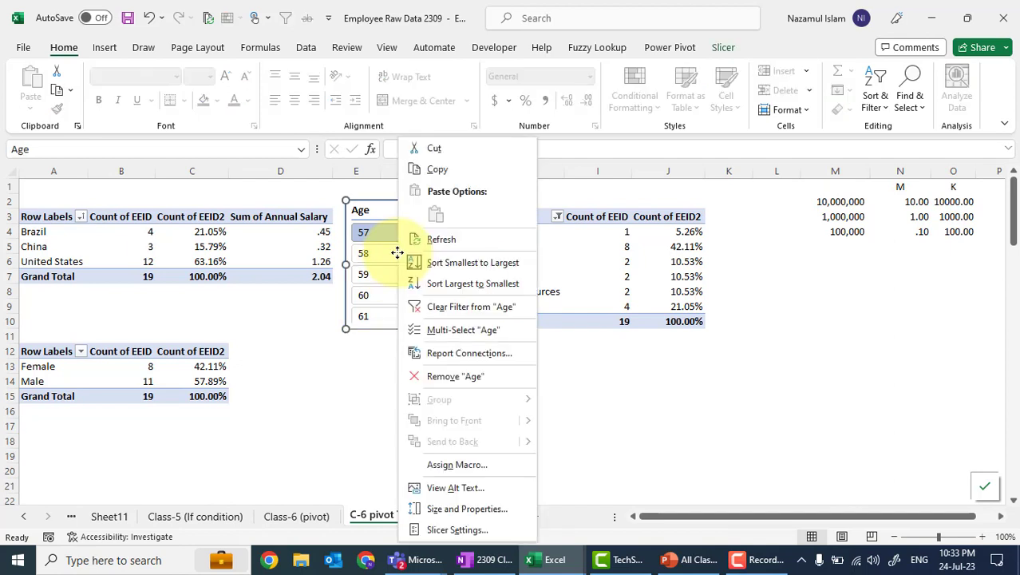
left_click(463, 330)
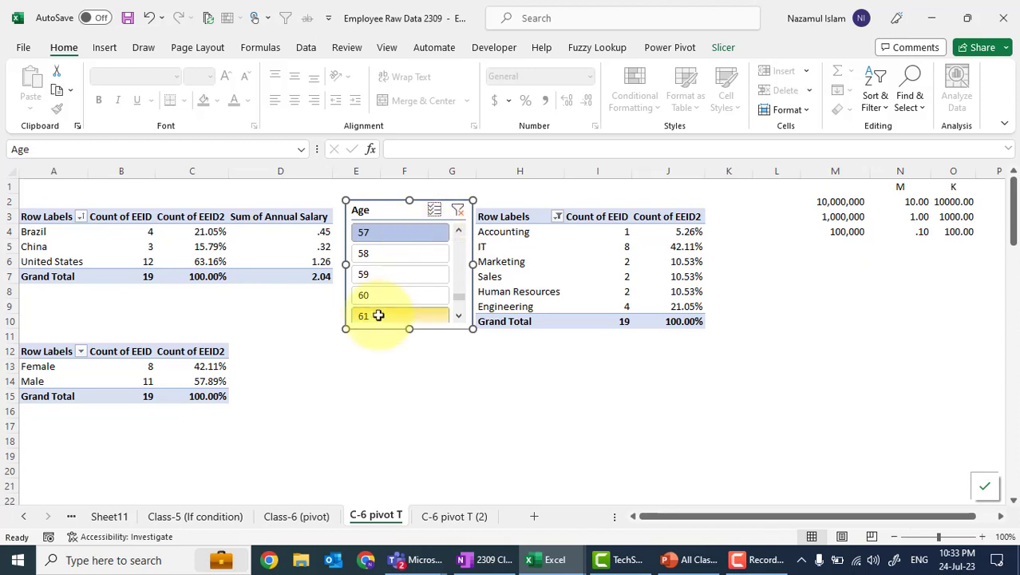
left_click(339, 392)
left_click(427, 319)
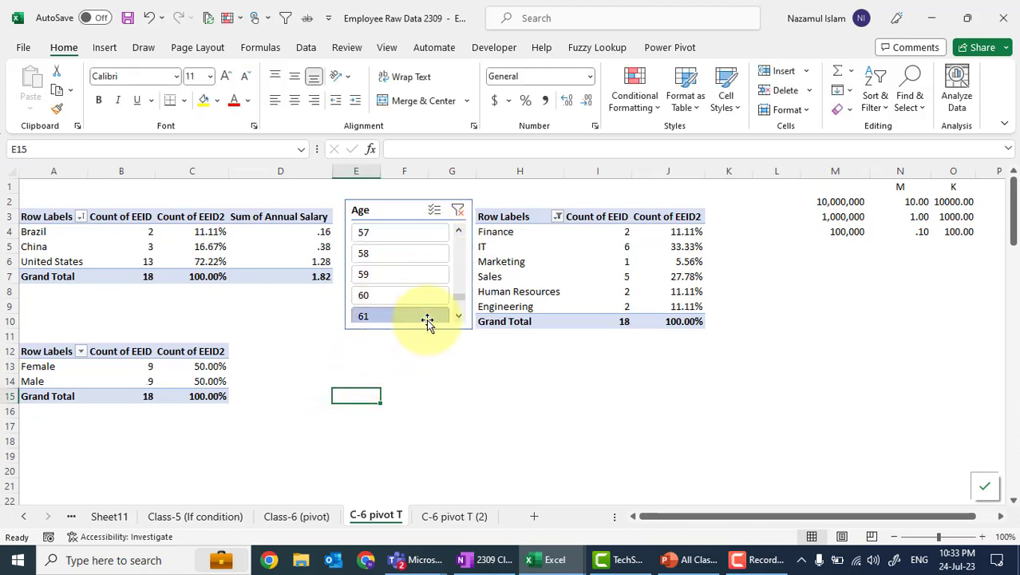
scroll(426, 318, "down", 6)
scroll(427, 318, "up", 6)
left_click(418, 275)
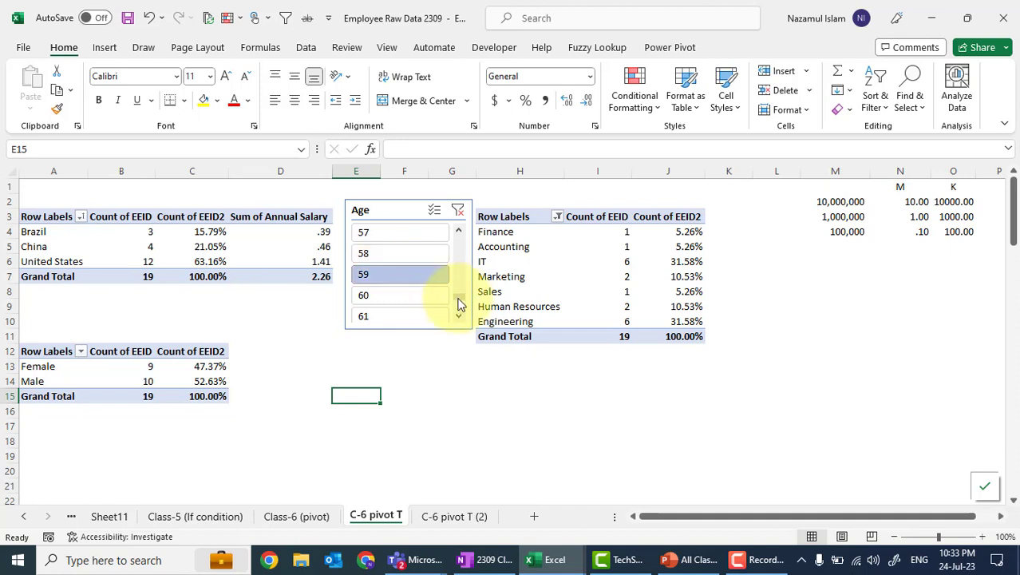
left_click_drag(459, 301, 453, 252)
left_click(387, 209)
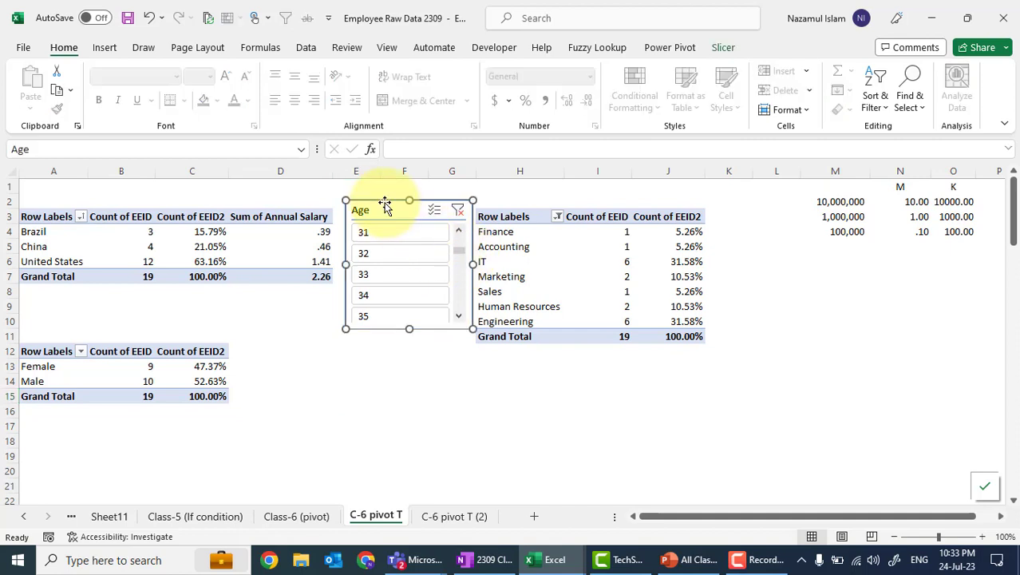
left_click(723, 48)
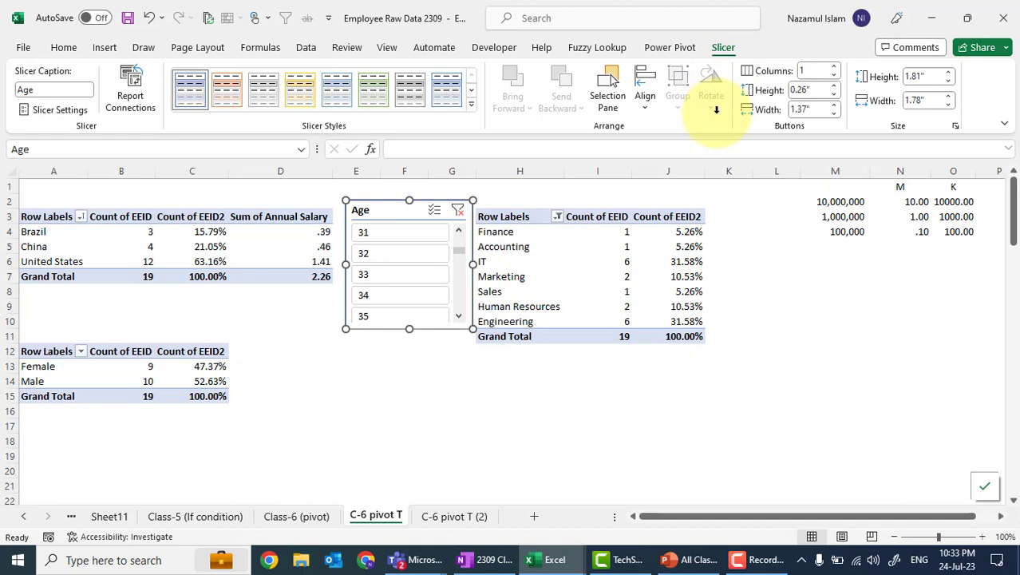
left_click(49, 110)
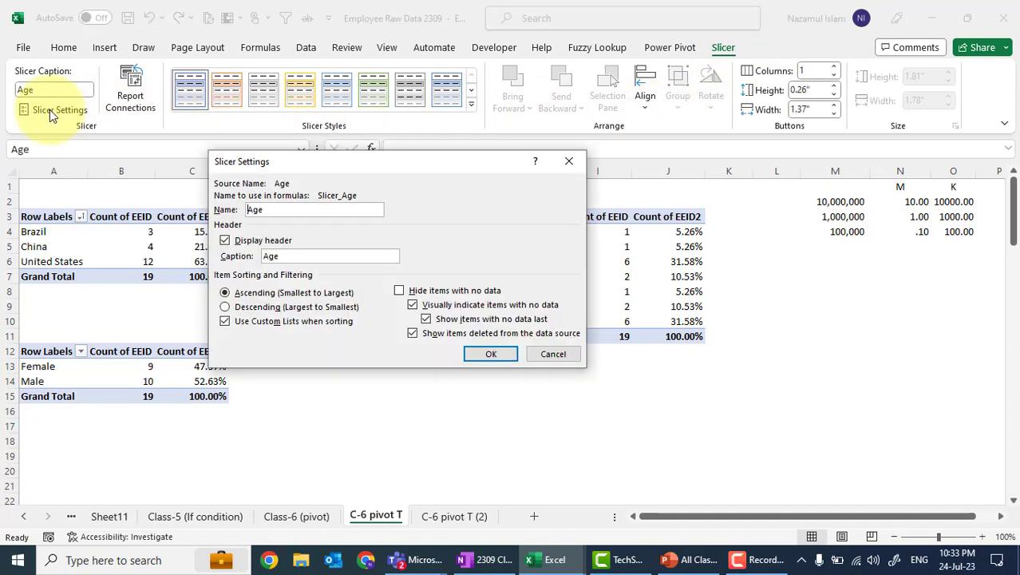
left_click(225, 321)
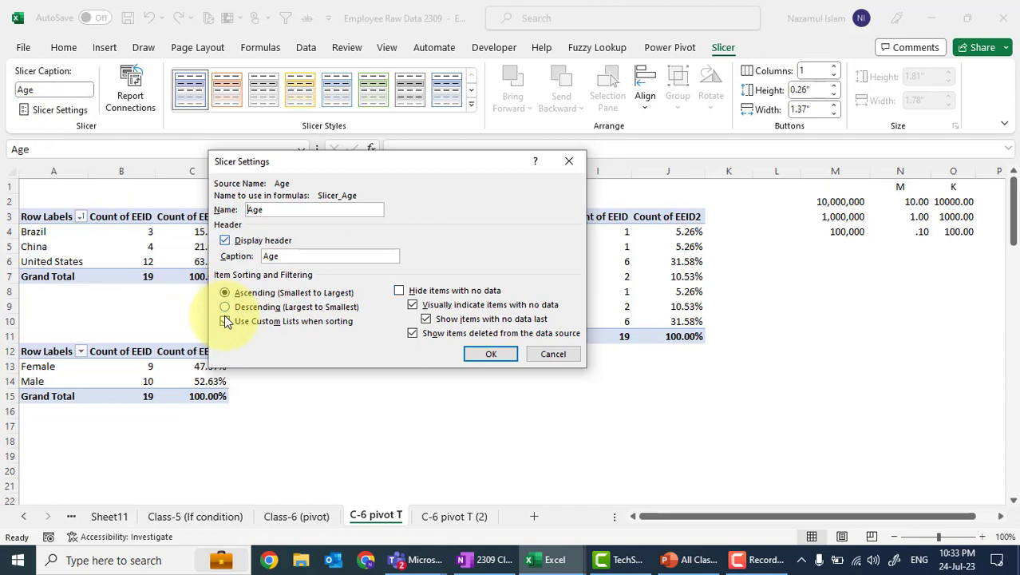
left_click(226, 321)
left_click(491, 355)
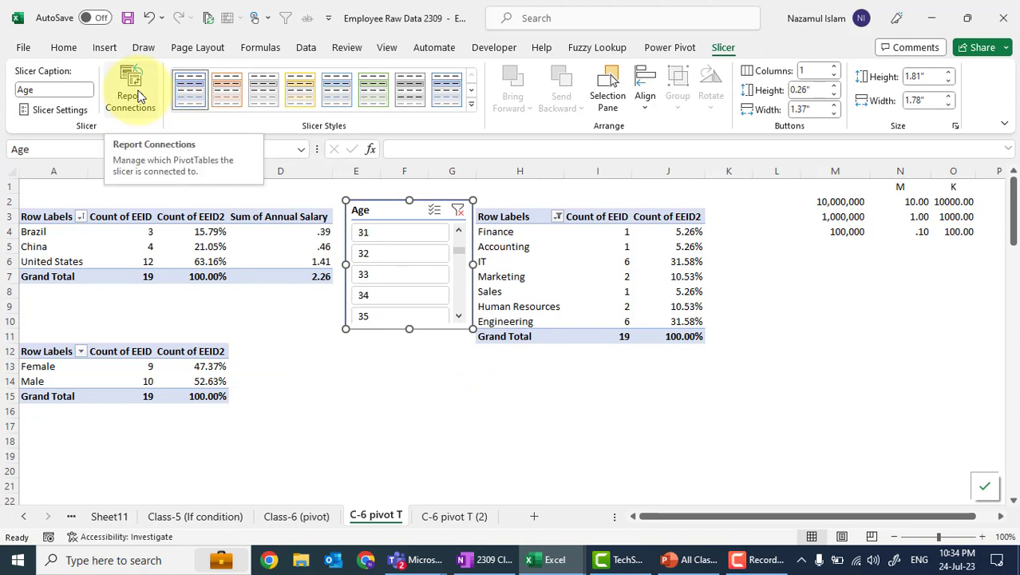
Step: Uncheck PivotTable2 in the Age slicer's Report Connections so the department pivot shows all 999
left_click(137, 95)
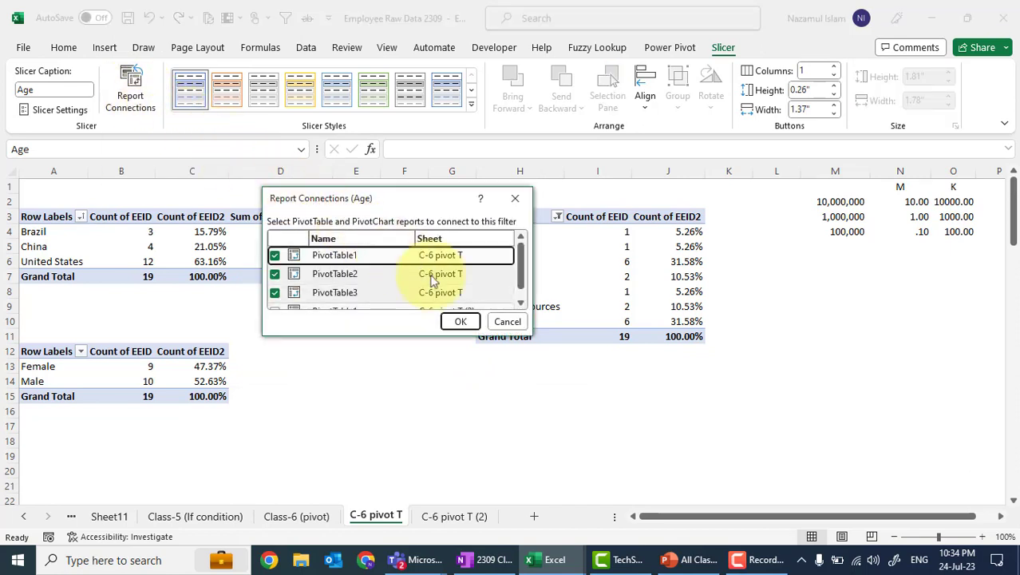
scroll(435, 281, "down", 1)
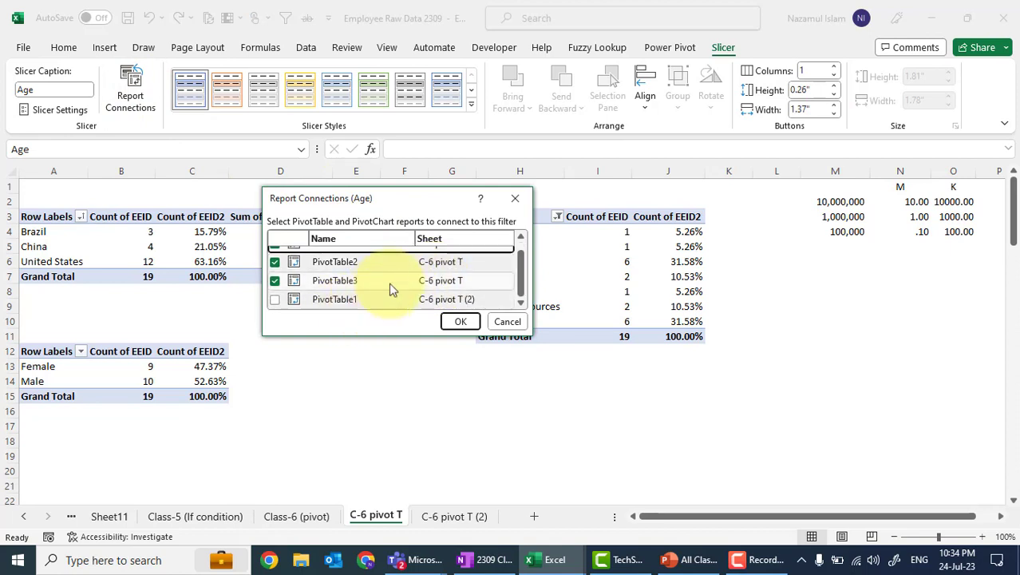
scroll(406, 274, "up", 1)
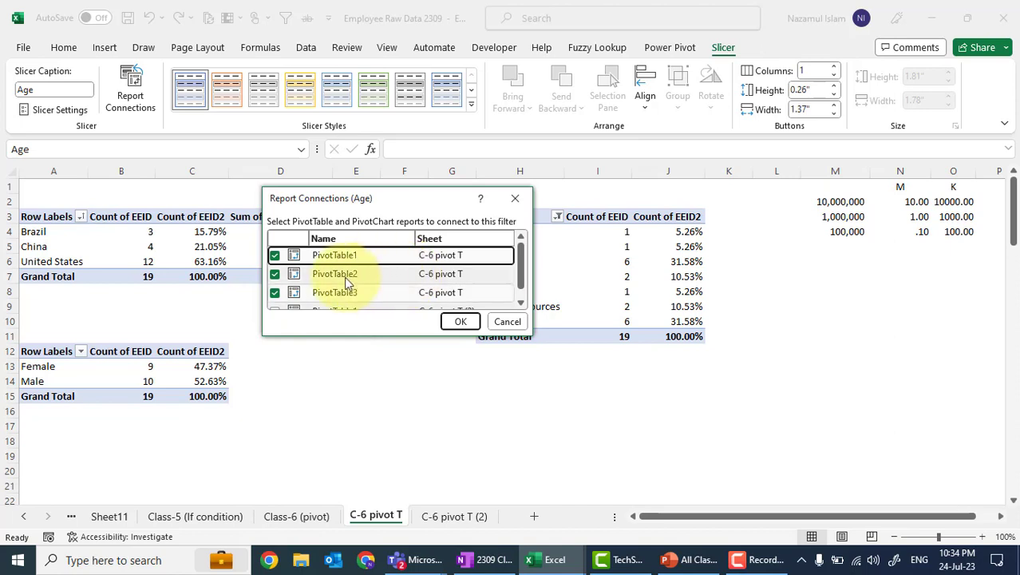
scroll(344, 277, "down", 1)
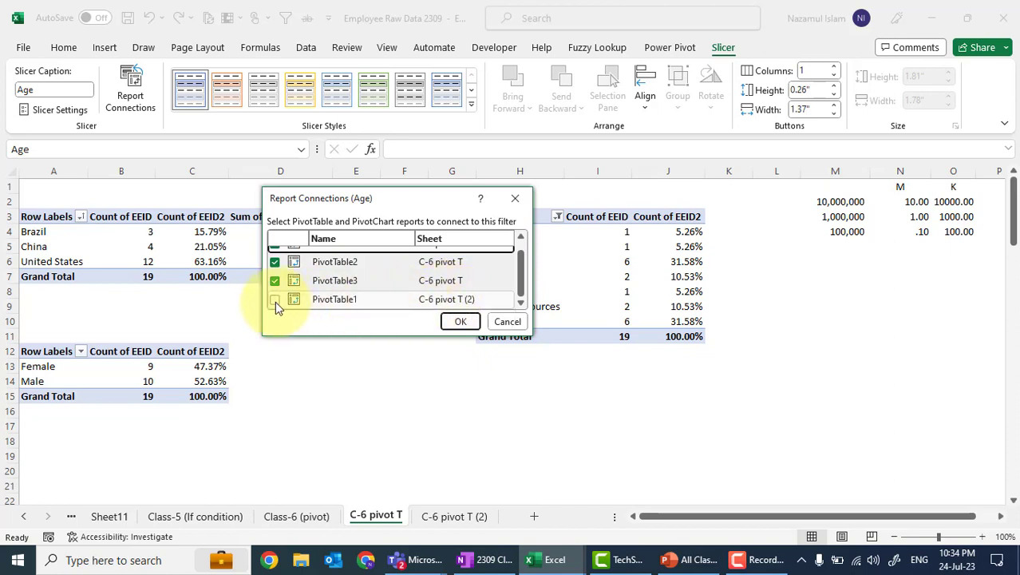
left_click(275, 261)
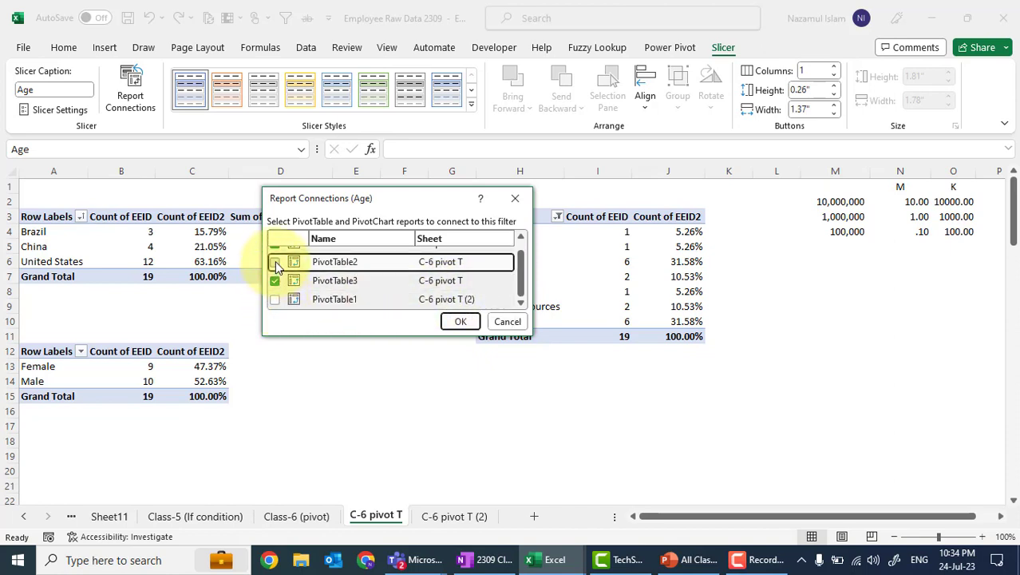
left_click(461, 320)
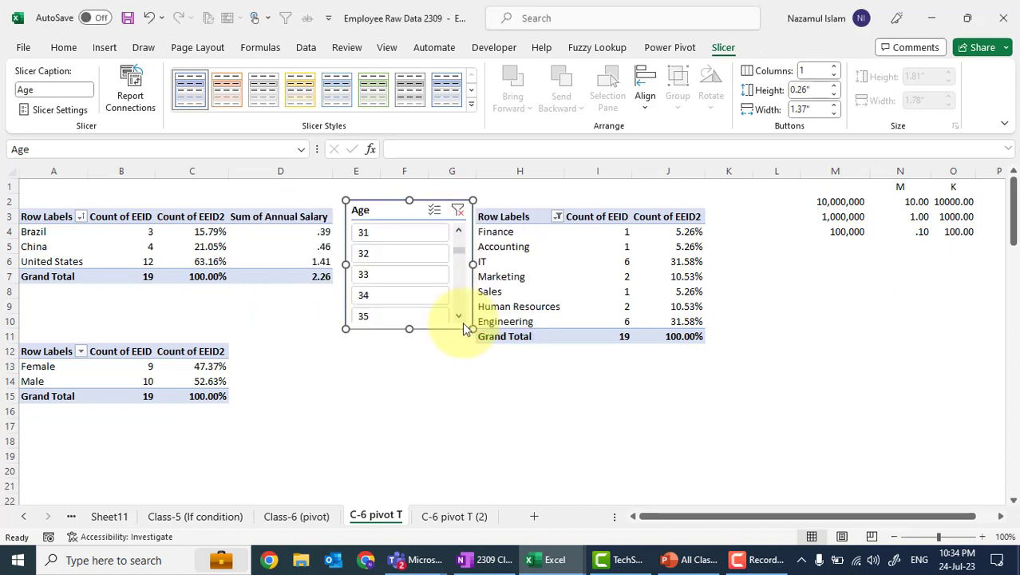
left_click(382, 386)
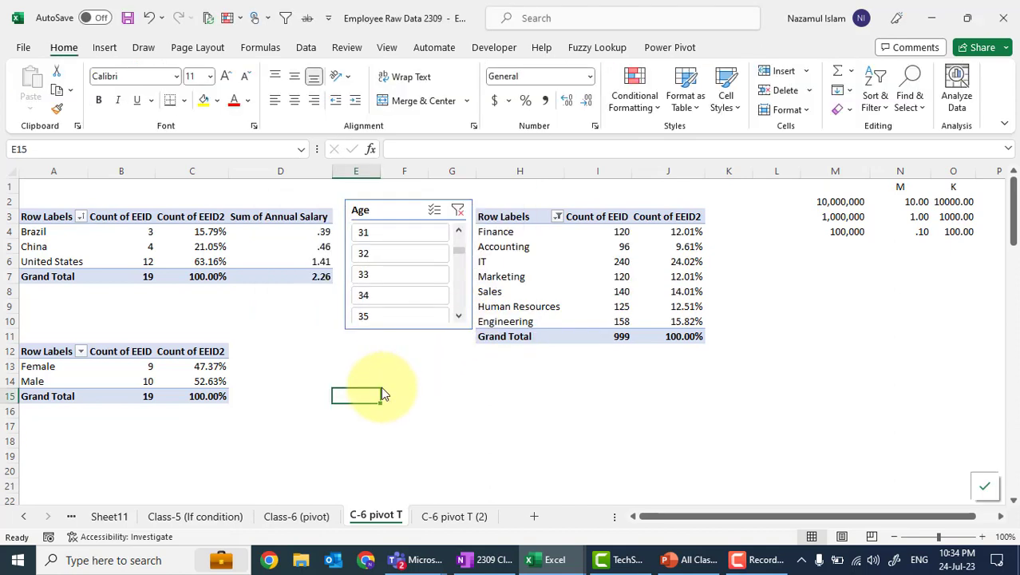
Step: Filter by ages 32, 31, then 33, and select a country pivot cell to show its field list
left_click(381, 255)
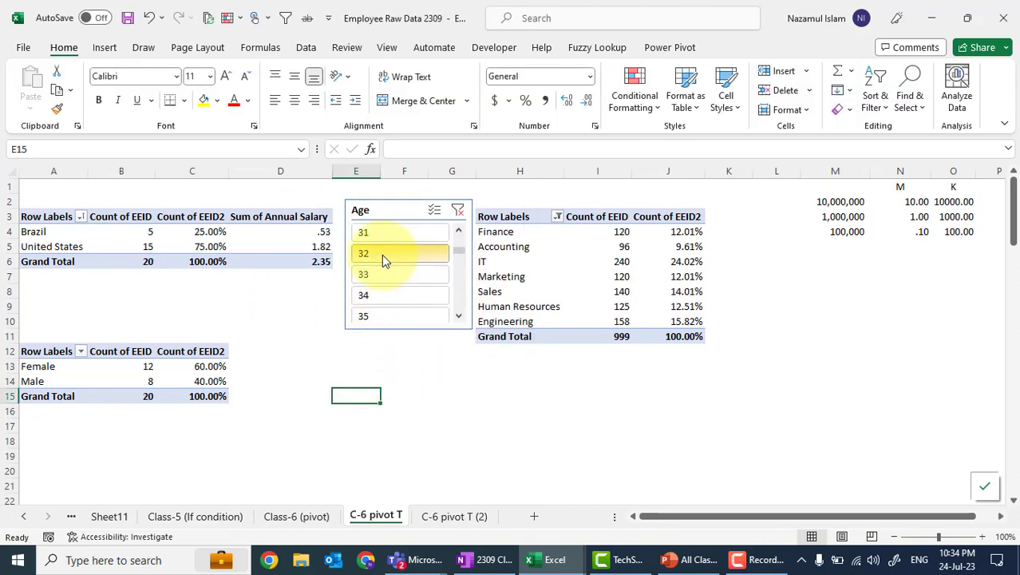
left_click(395, 237)
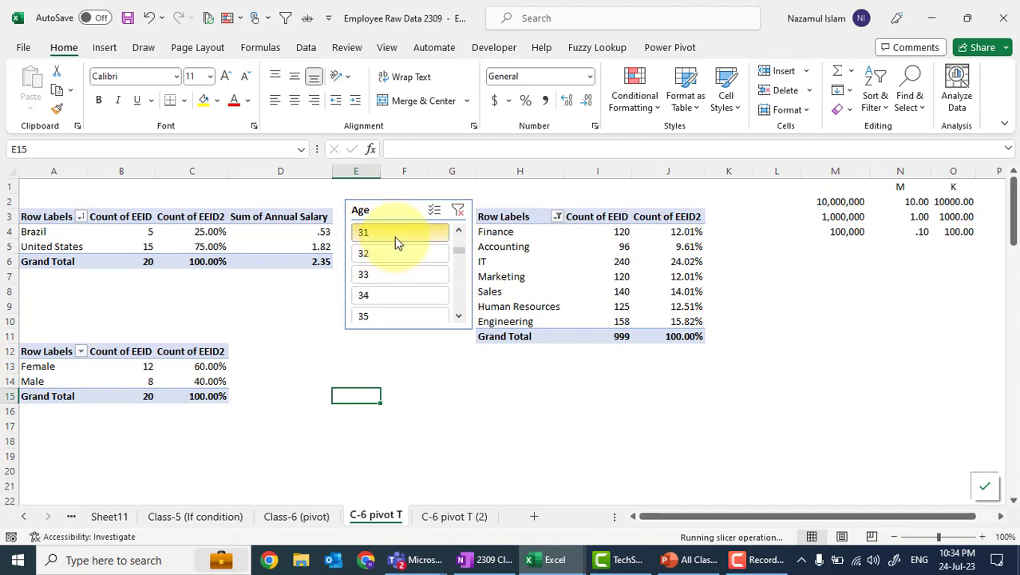
left_click(421, 274)
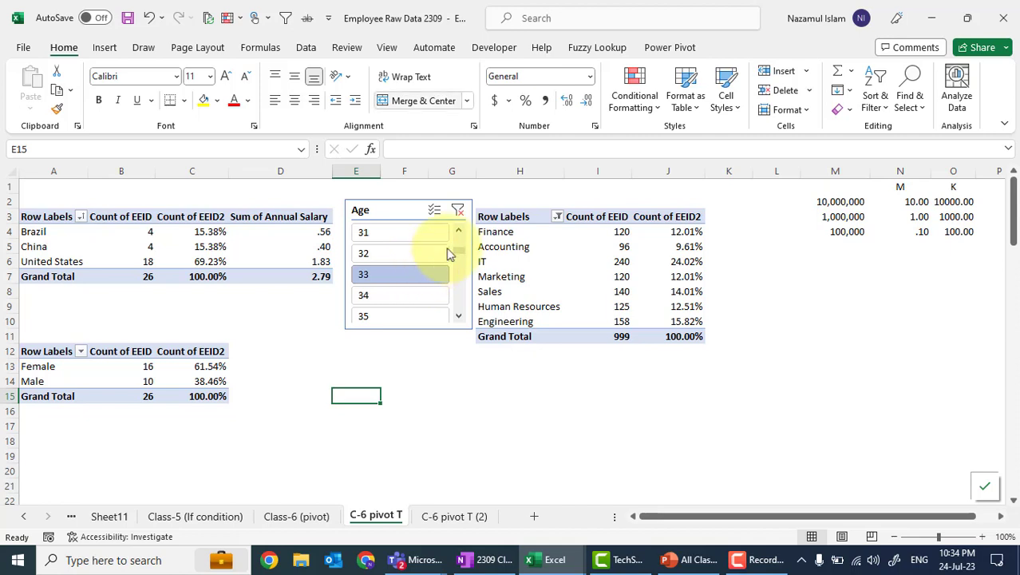
left_click(667, 48)
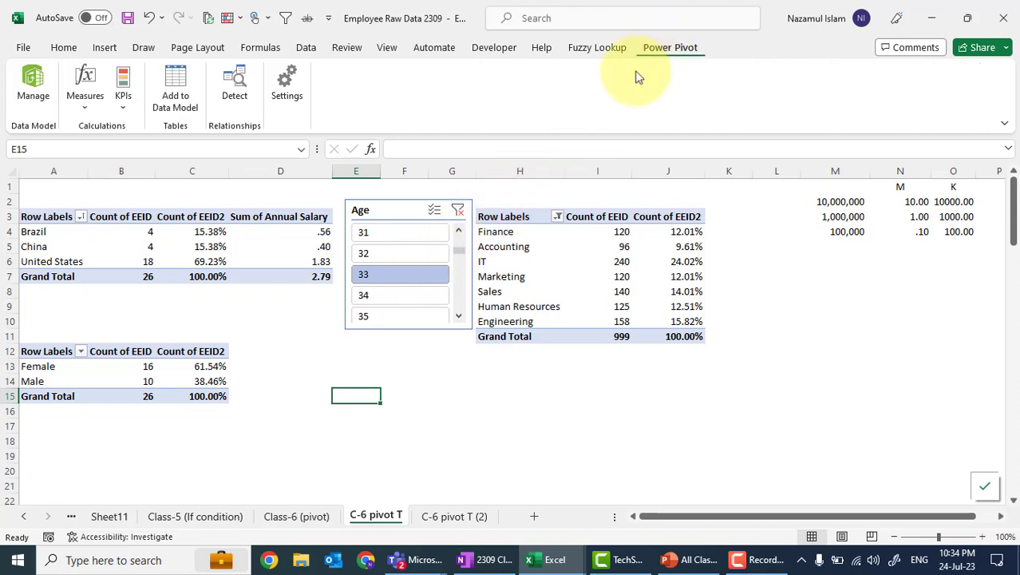
left_click(400, 271)
left_click(339, 366)
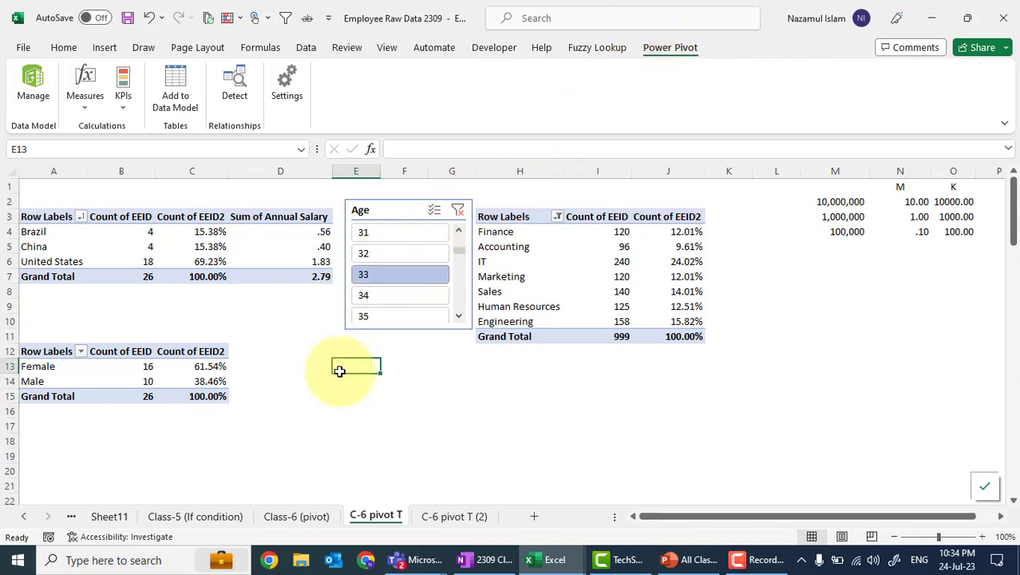
left_click(291, 248)
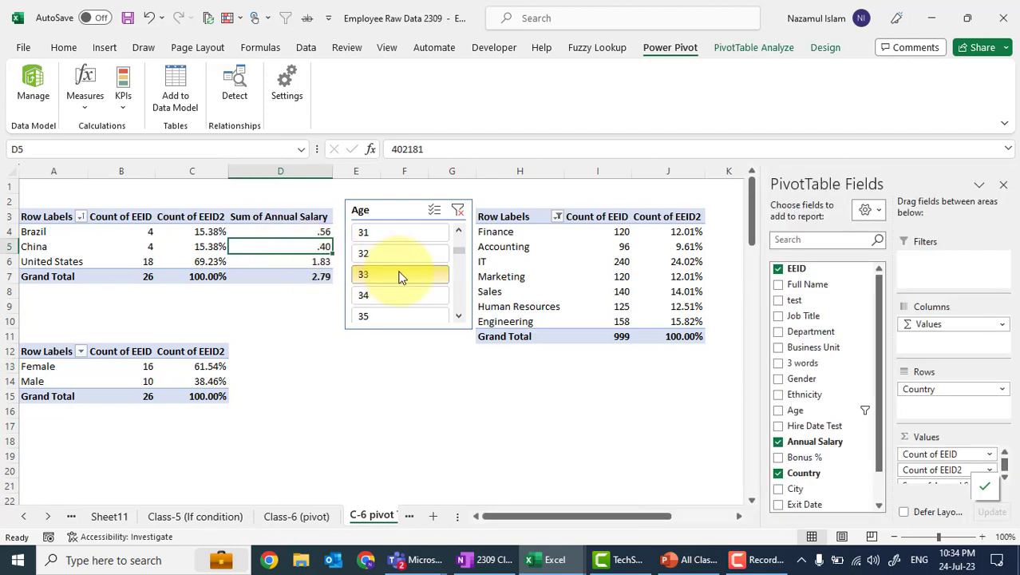
Step: Bring up the Age slicer's Size and Properties pane and the Slicer tools
right_click(401, 274)
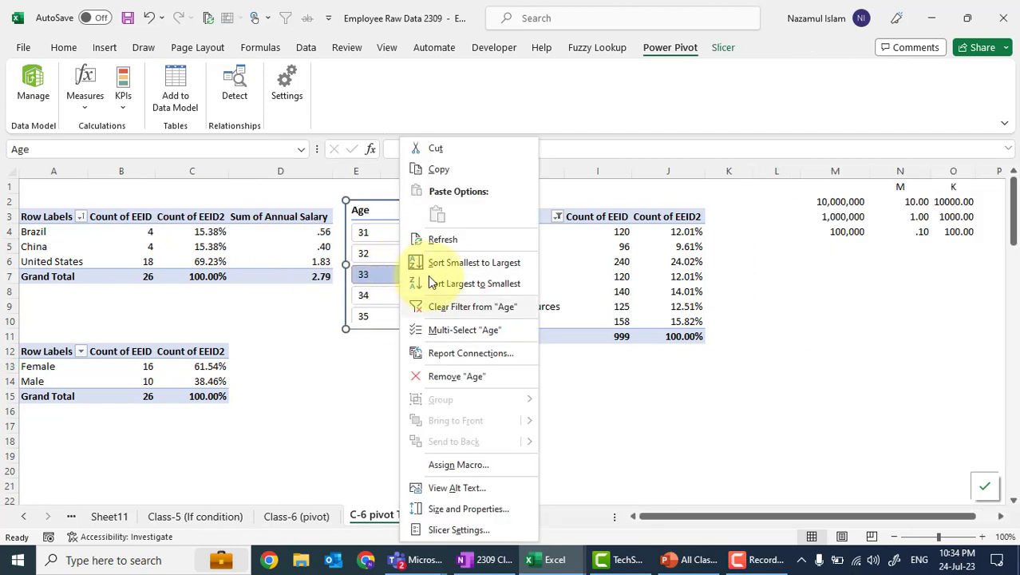
left_click(454, 509)
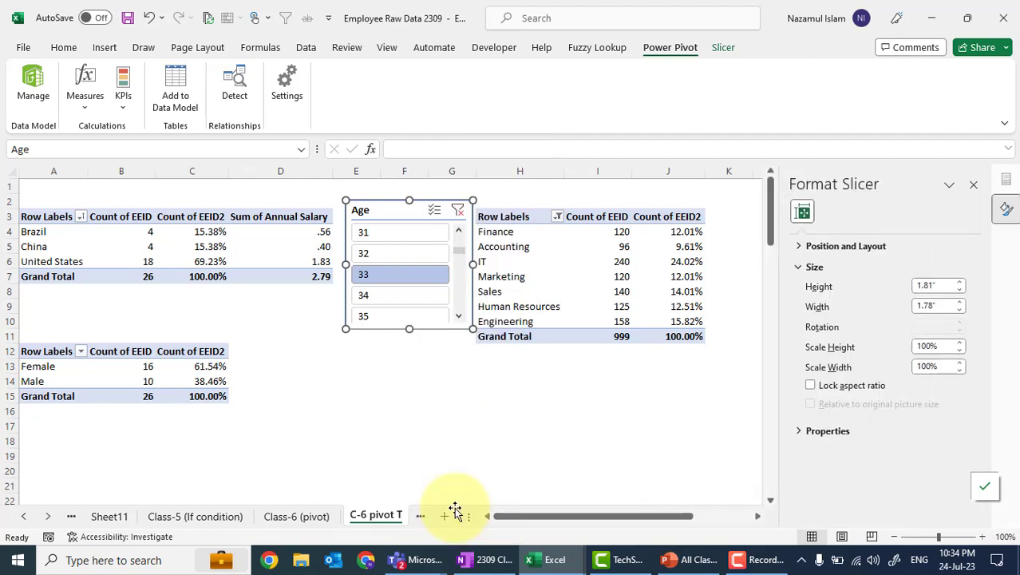
left_click(722, 48)
left_click(346, 47)
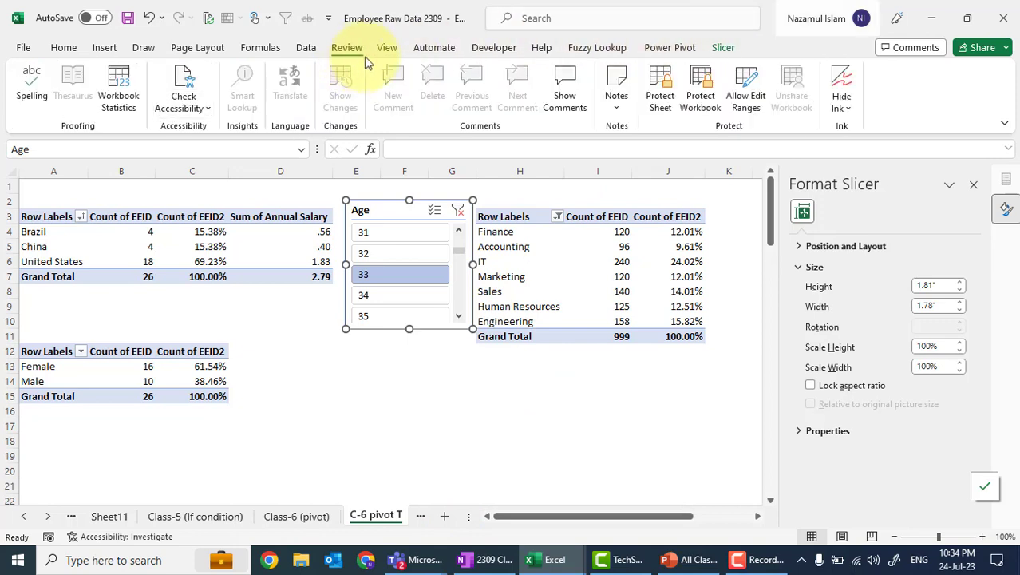
left_click(723, 48)
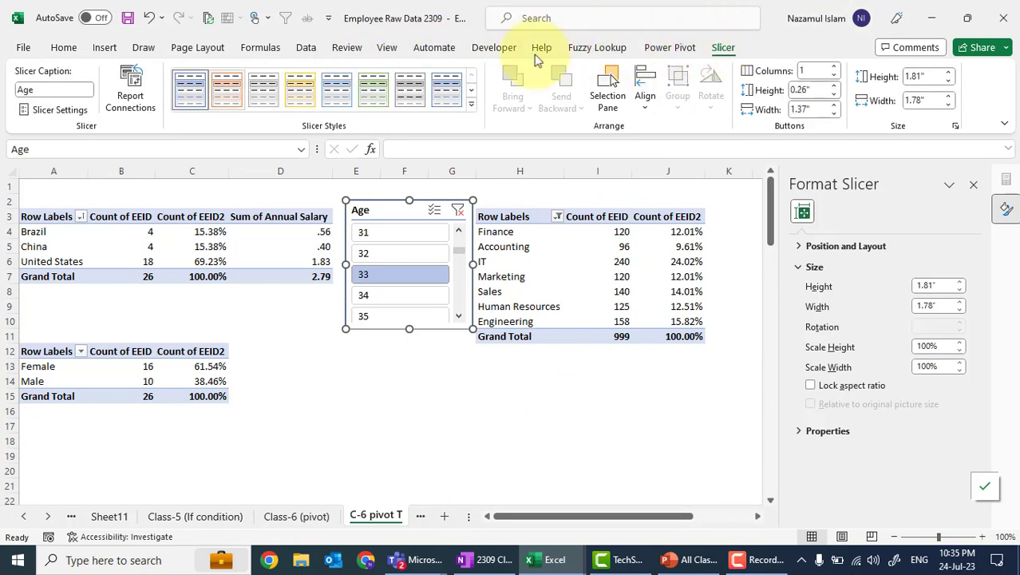
Step: Reconnect PivotTable2 to the Age slicer and filter all pivots to age 32
left_click(128, 80)
left_click(275, 274)
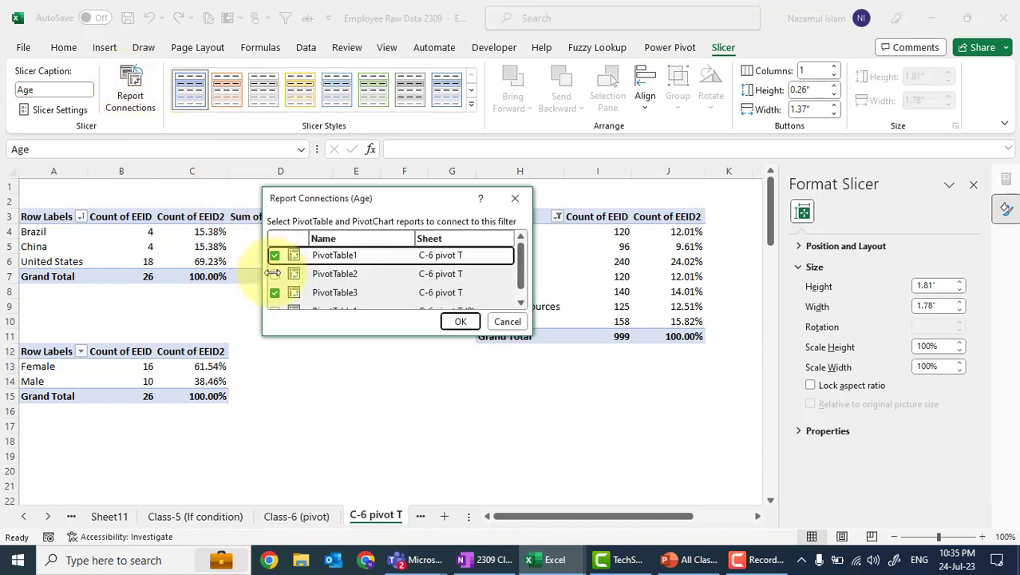
left_click(275, 274)
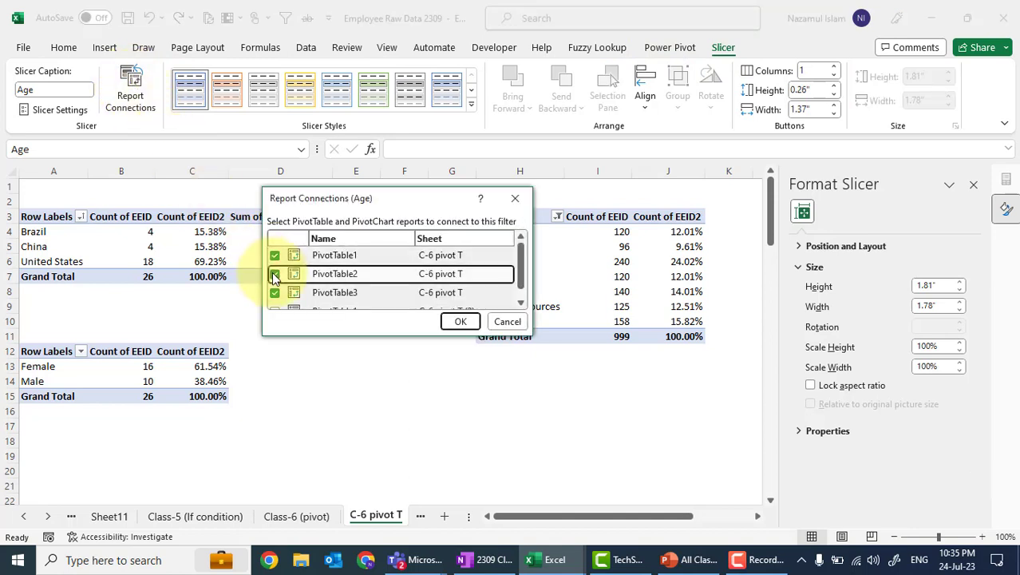
left_click(458, 321)
left_click(388, 378)
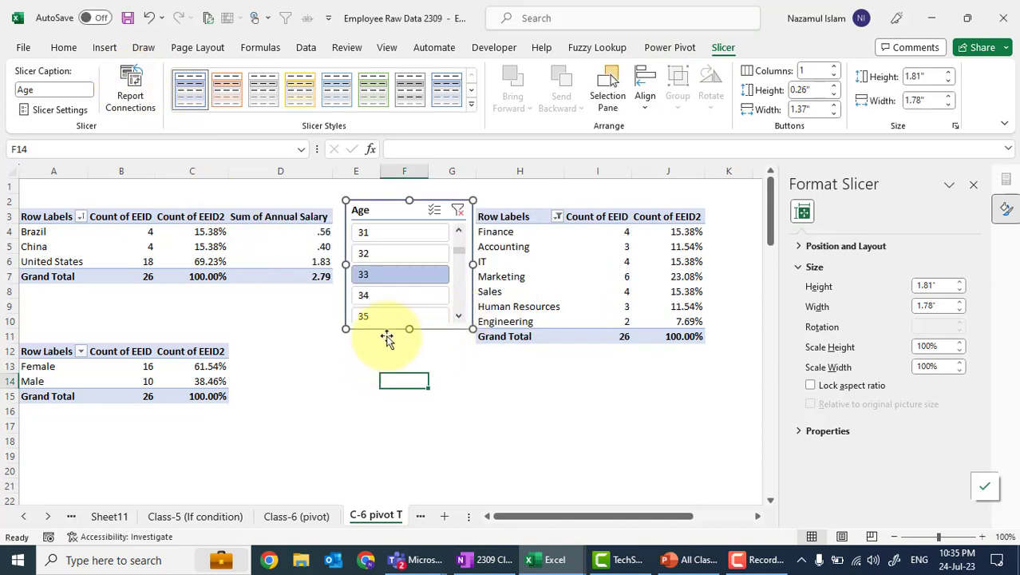
left_click(395, 253)
Step: Close the Format Shape pane, select the 25.00% country pivot cell, and show PivotTable Analyze
left_click(344, 405)
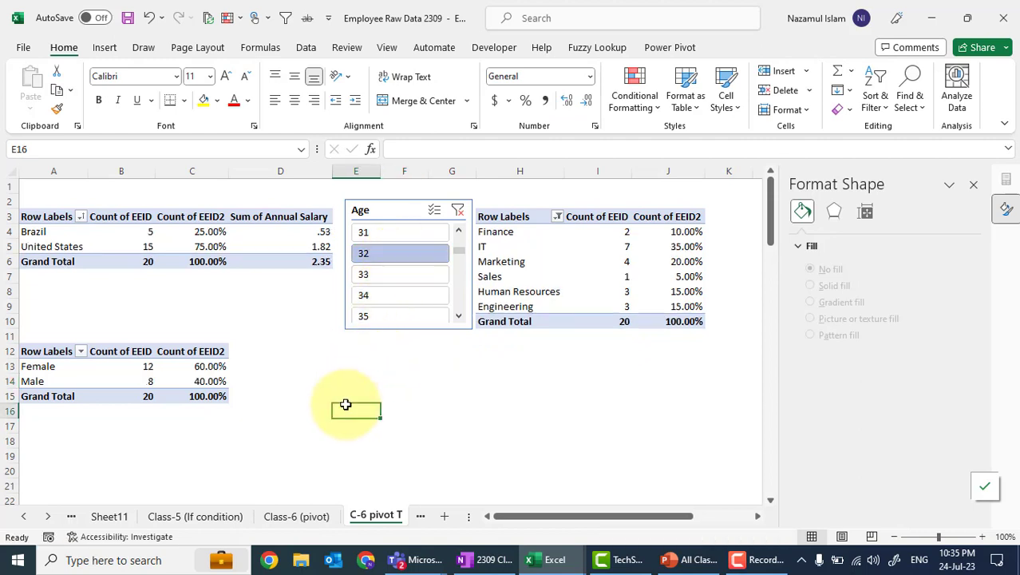
left_click(973, 184)
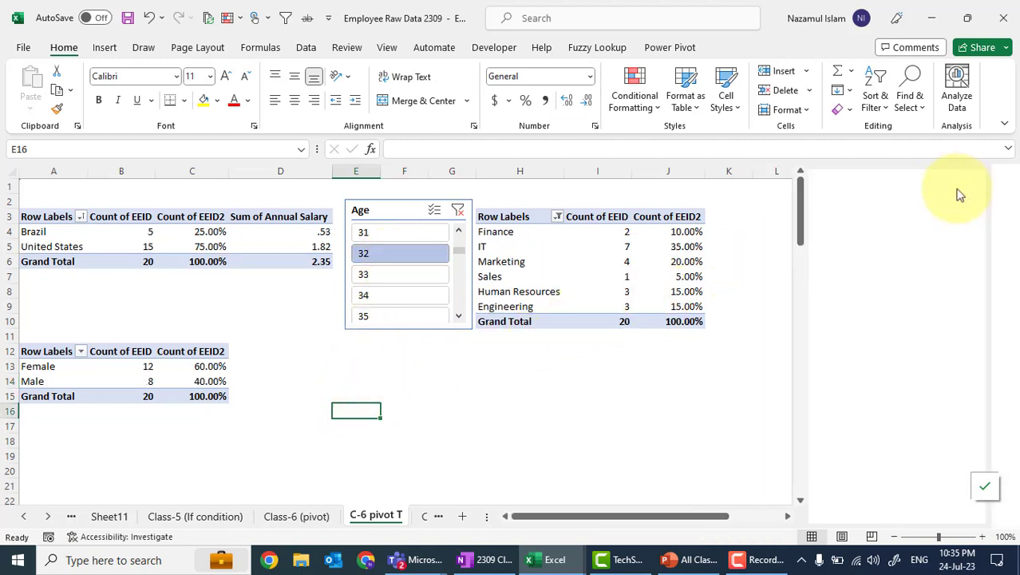
left_click(657, 360)
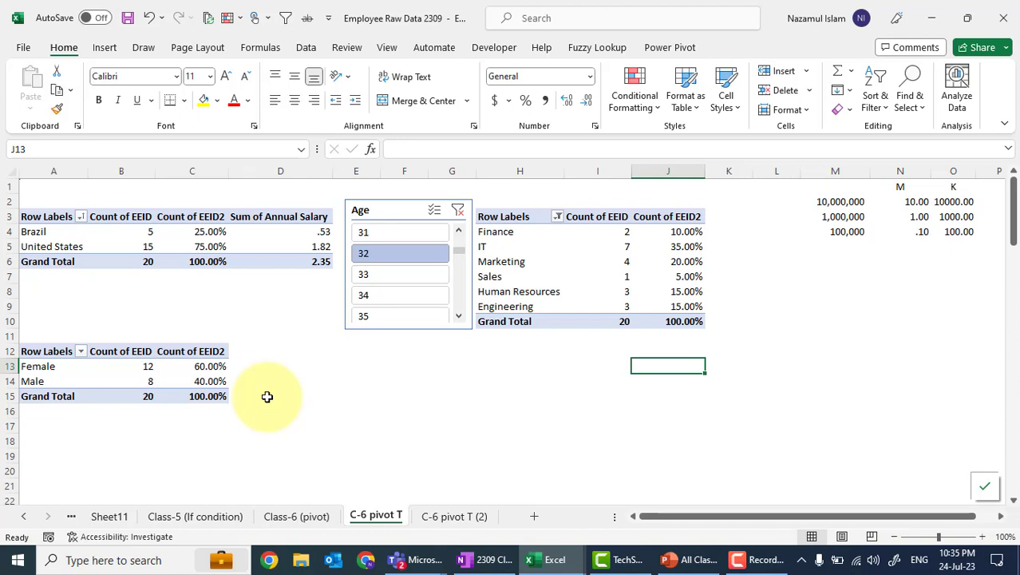
left_click(183, 231)
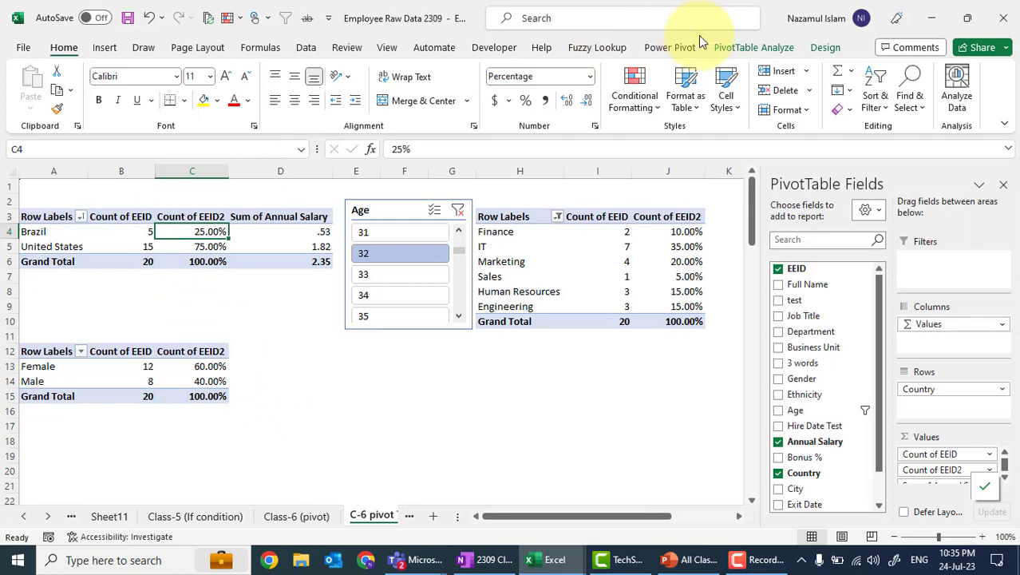
left_click_drag(699, 36, 735, 62)
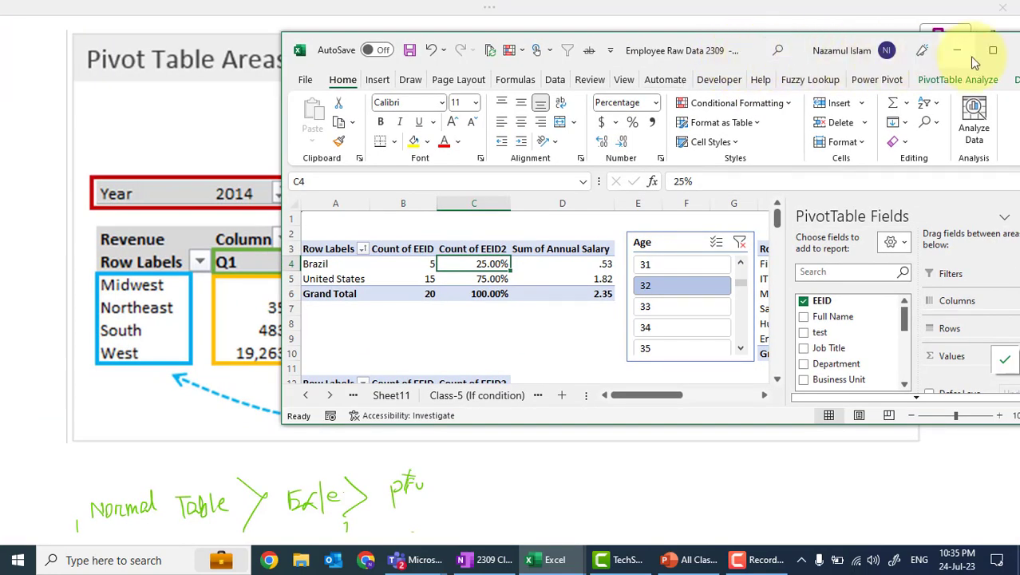
left_click(992, 53)
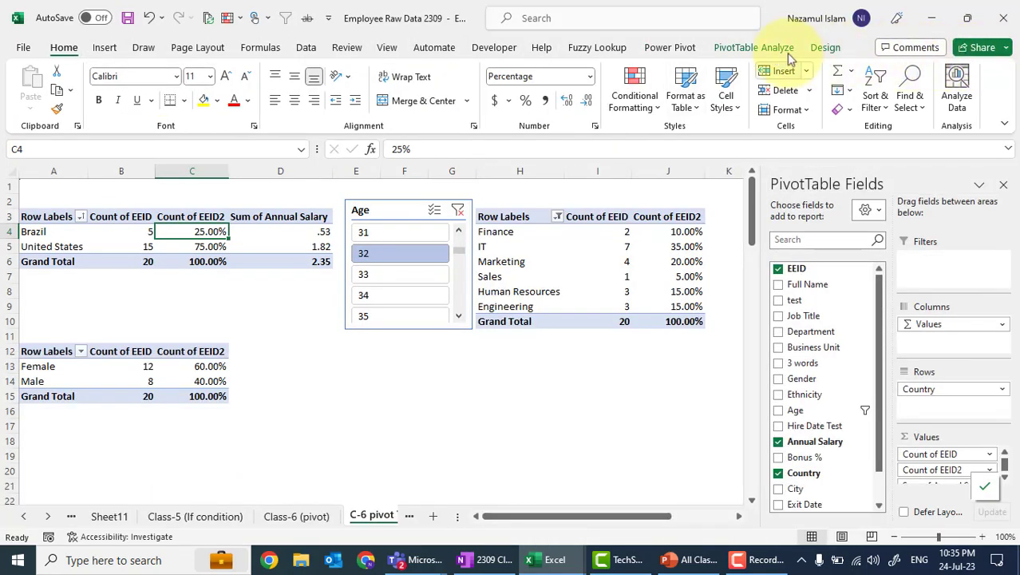
left_click(763, 53)
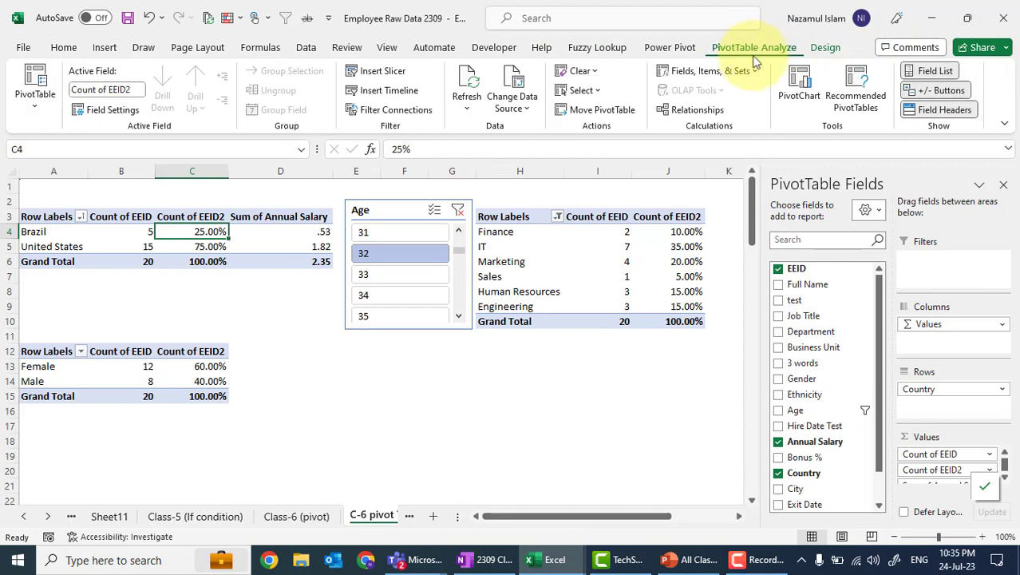
left_click(706, 73)
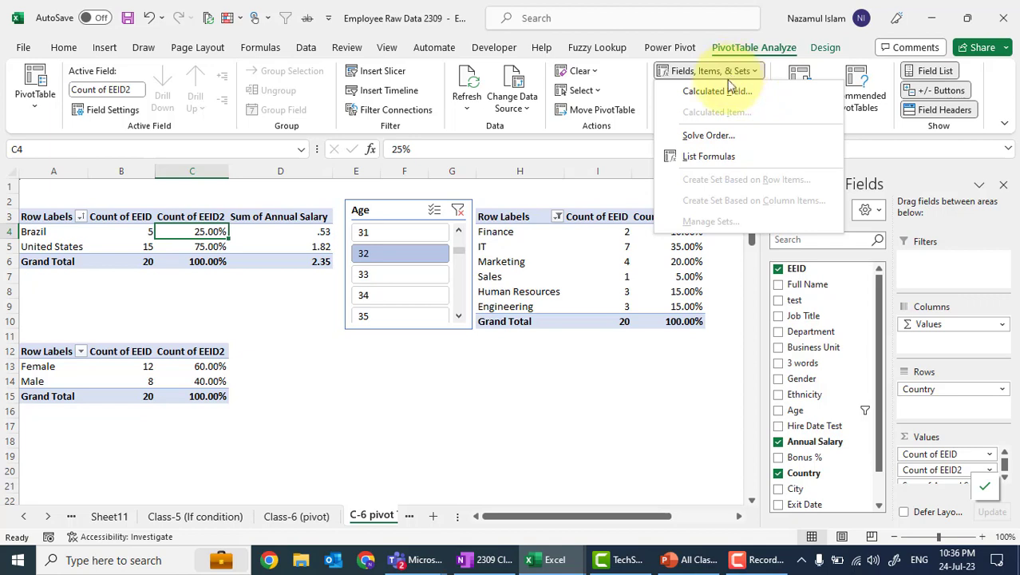
left_click(559, 391)
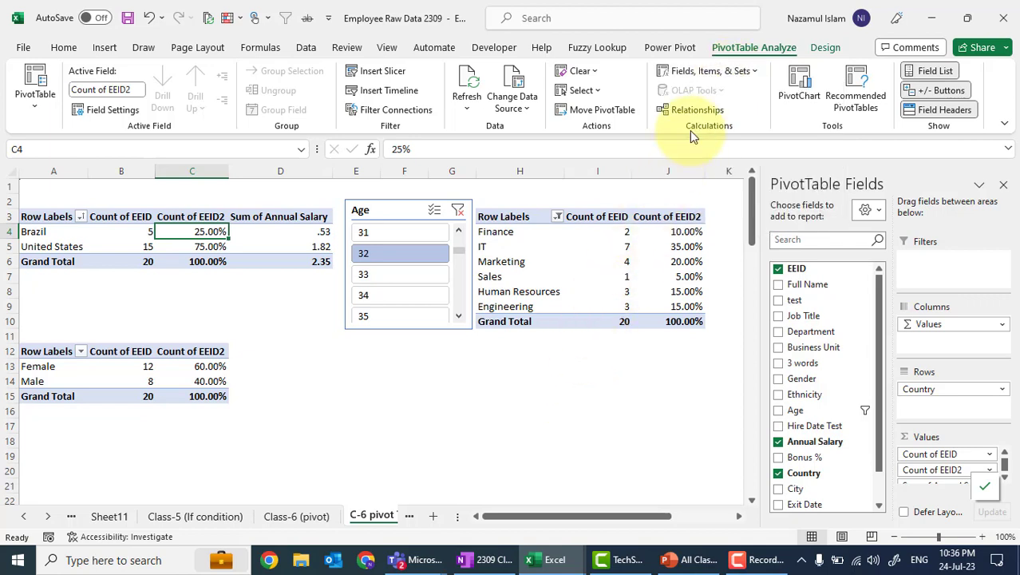
Step: Insert a calculated field using Annual Salary into the country pivot table
left_click(706, 79)
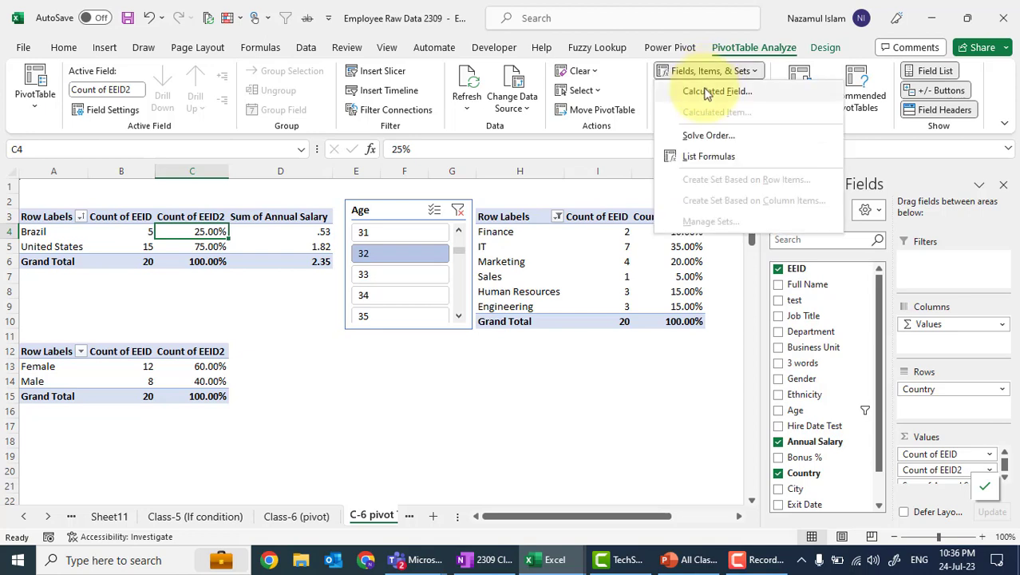
left_click(710, 91)
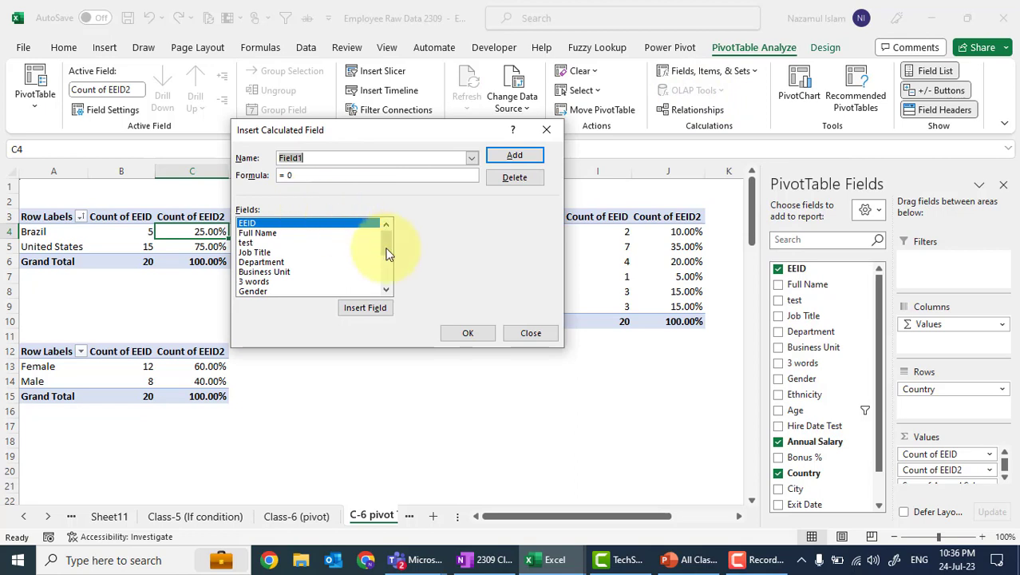
left_click_drag(388, 253, 388, 274)
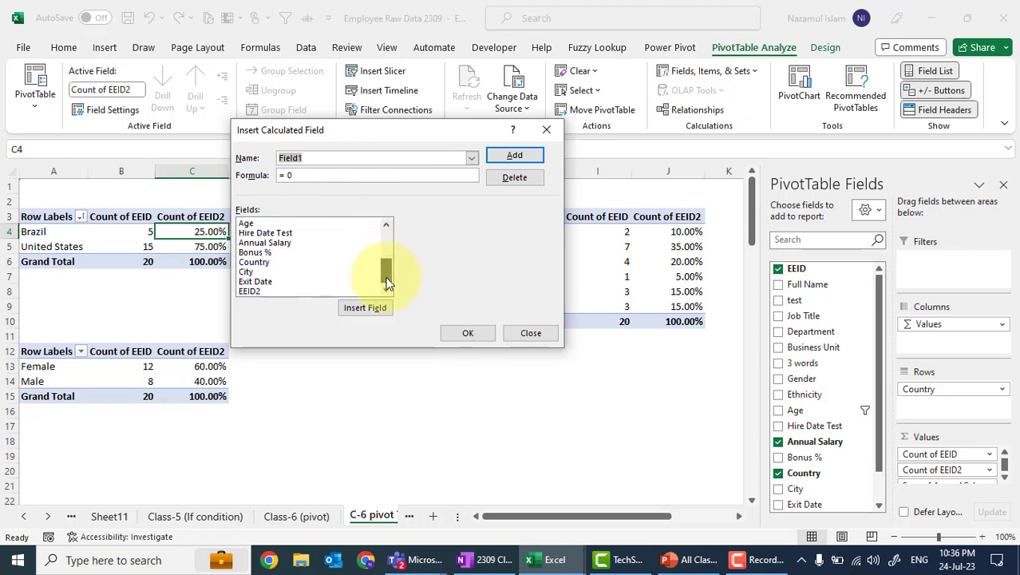
left_click(261, 252)
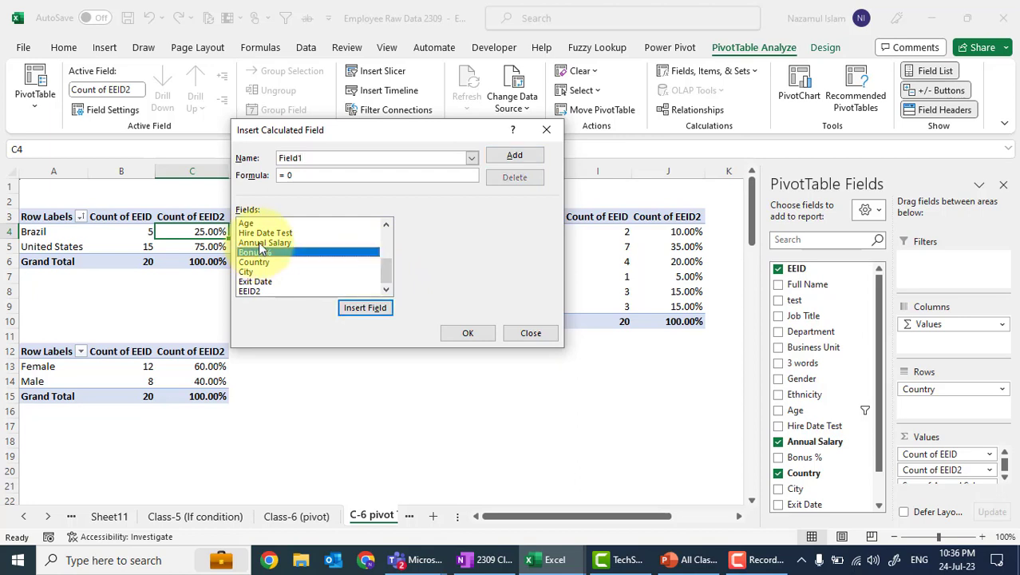
left_click(259, 244)
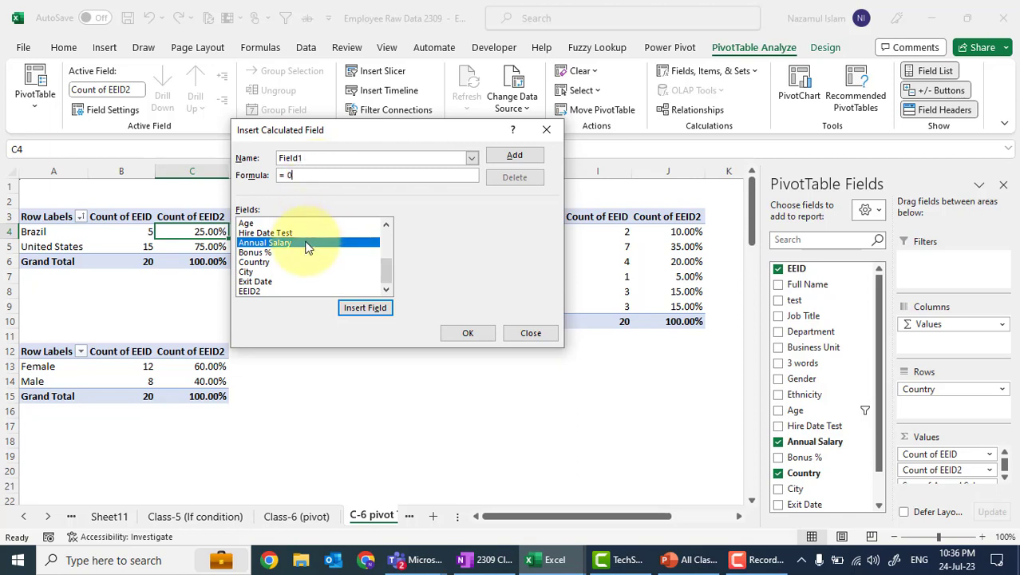
left_click(468, 334)
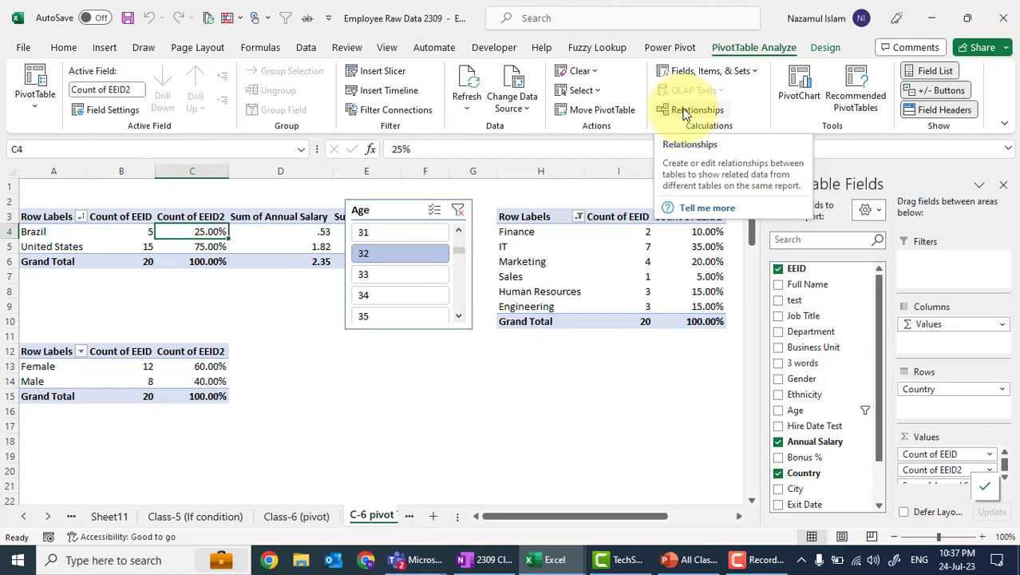
Step: Review the department and gender pivots, then switch to the OneNote class notes
left_click(364, 394)
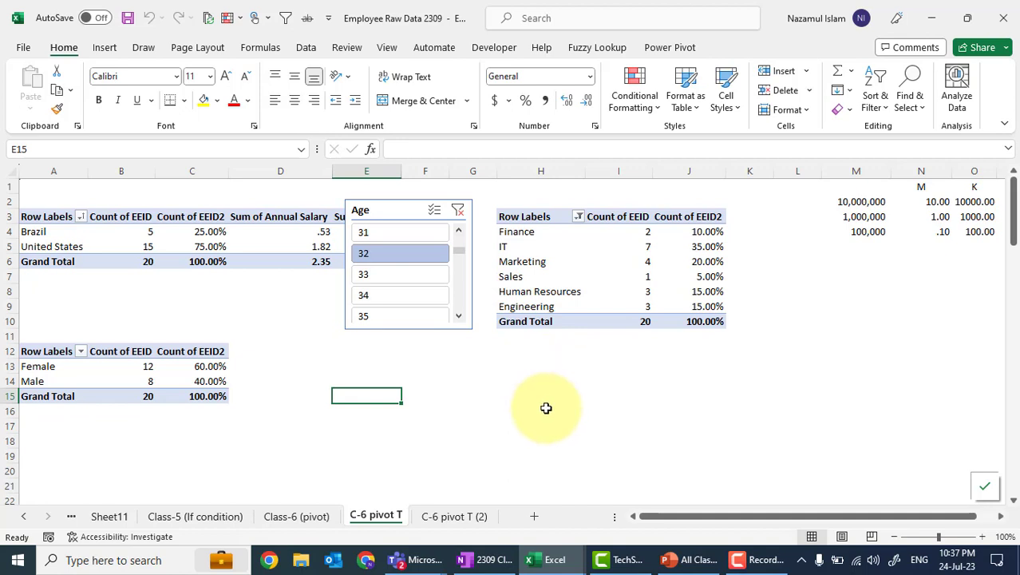
left_click(571, 241)
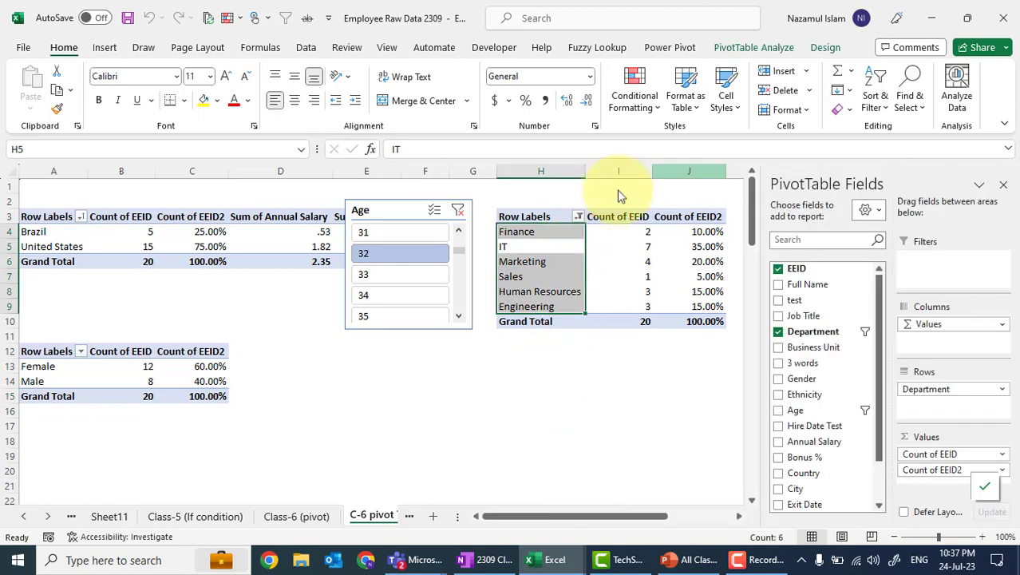
left_click(750, 48)
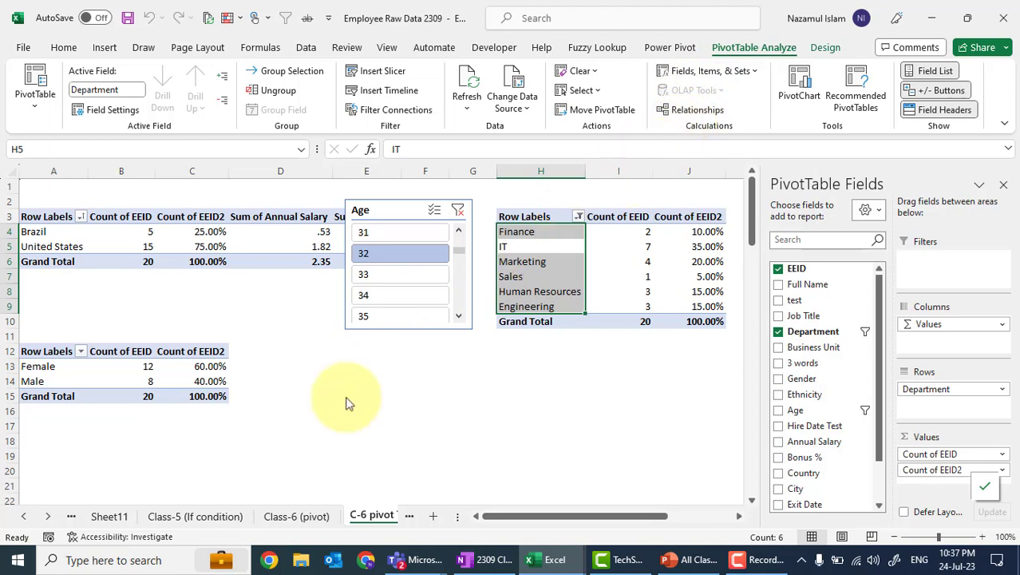
left_click(297, 435)
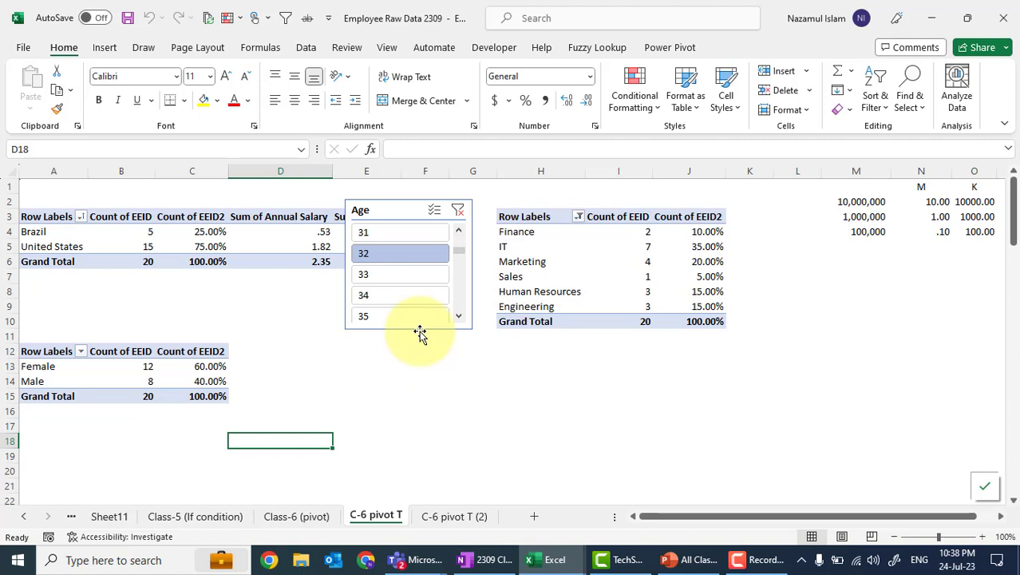
left_click(420, 396)
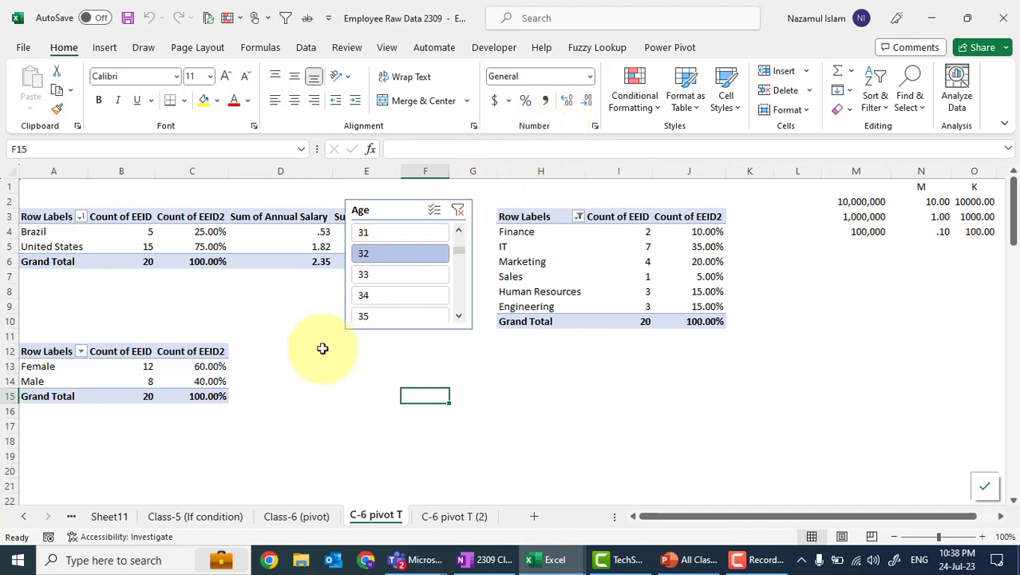
left_click(299, 370)
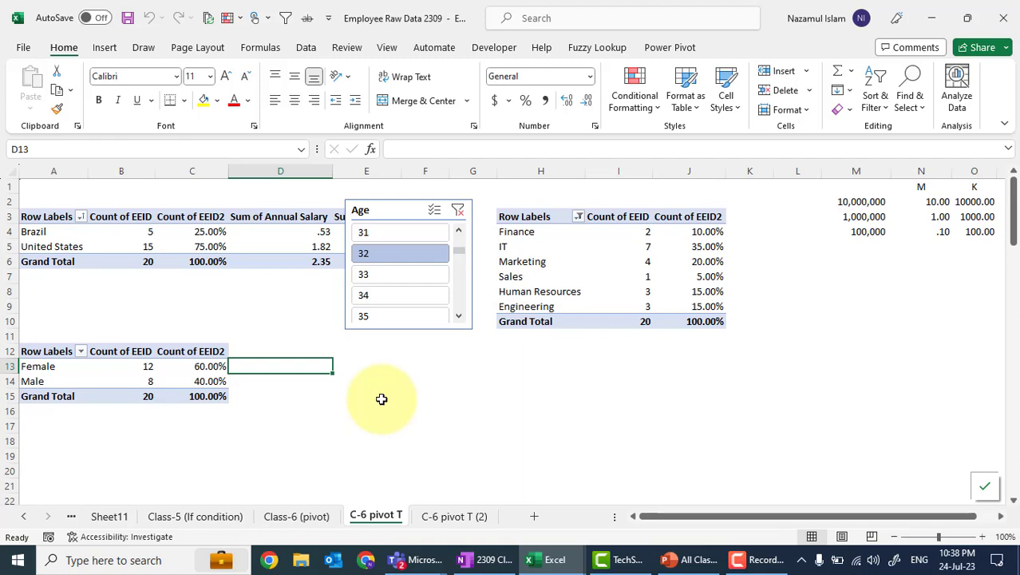
left_click(490, 561)
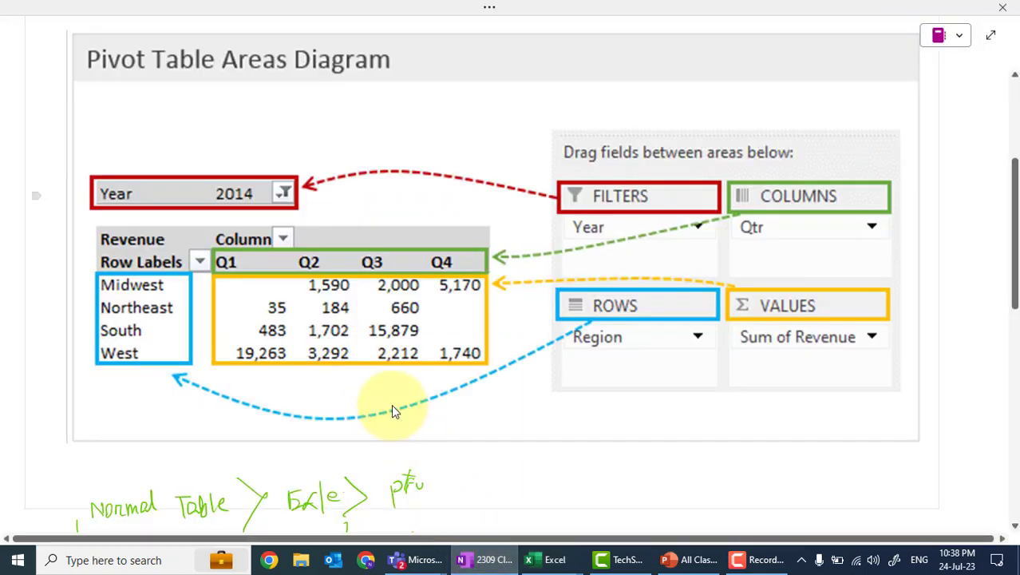
Step: Scroll the OneNote page down to the handwritten notes beneath the Pivot Table Areas Diagram
scroll(391, 404, "down", 5)
scroll(392, 407, "down", 3)
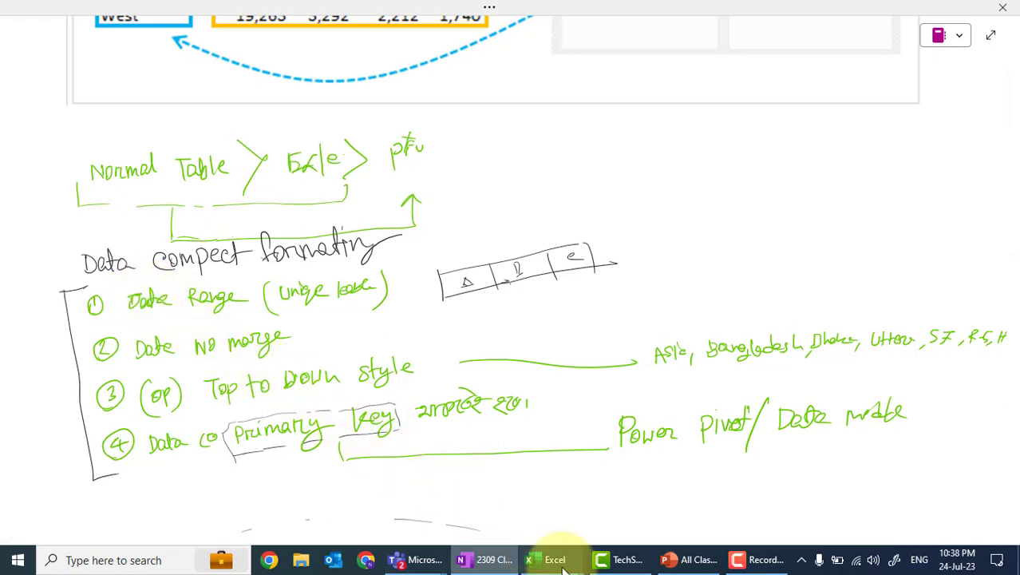
Step: Bring the employee workbook forward and review the Class-6 (pivot) header row from EEID
mouse_move(563, 568)
left_click(639, 518)
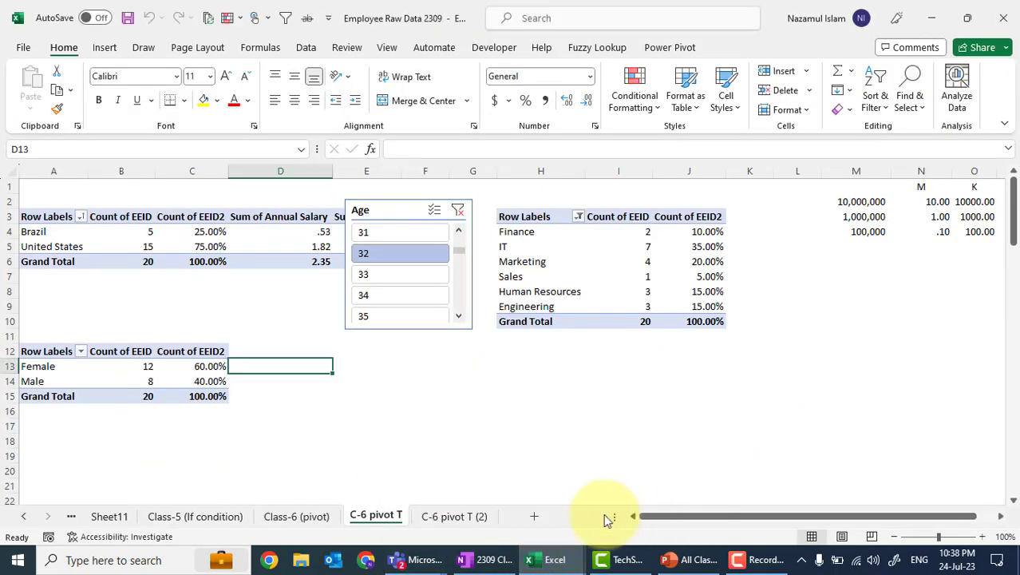
left_click(300, 517)
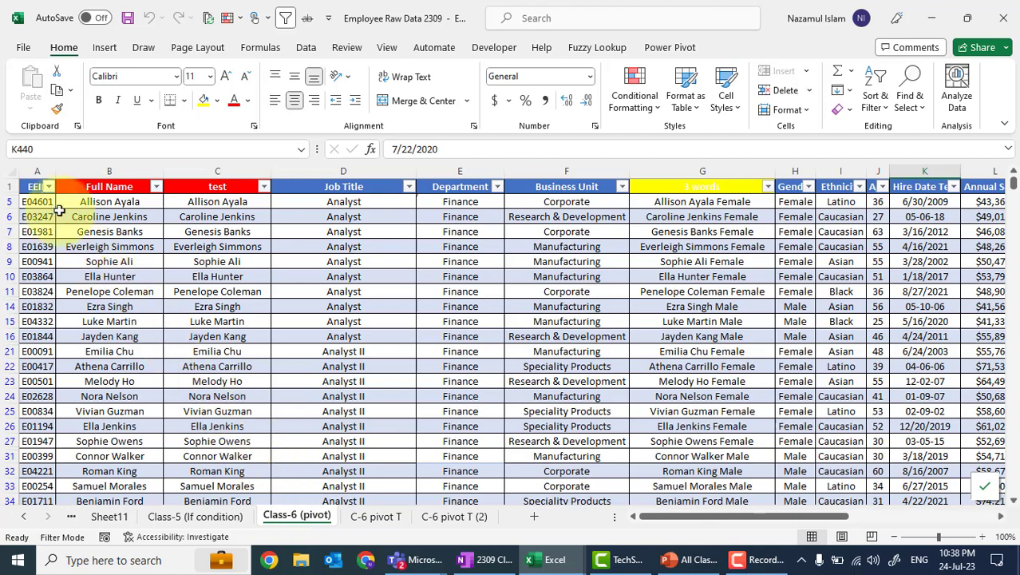
left_click(36, 183)
key("ctrl+Right")
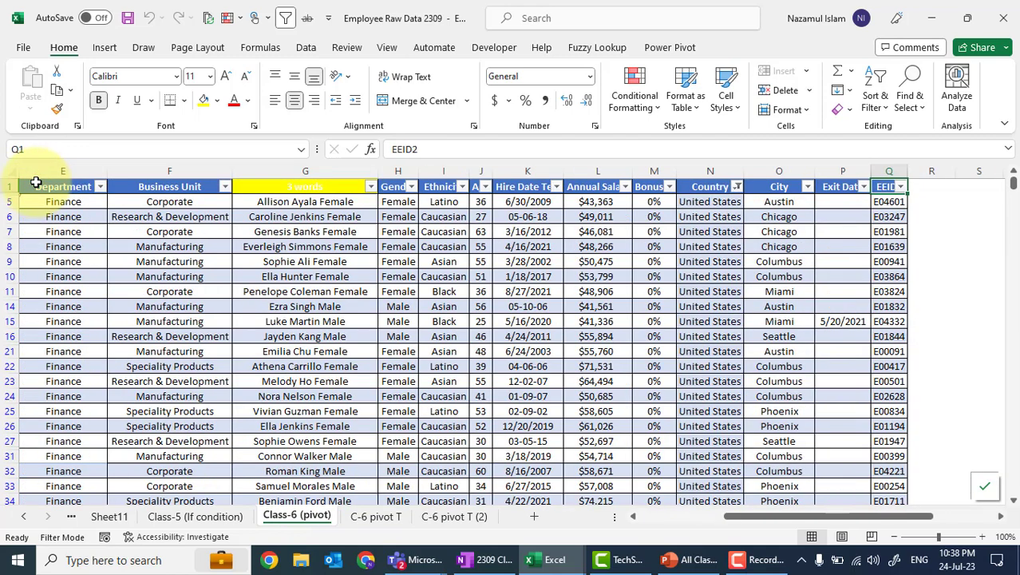
key("ctrl+Right")
key("ctrl+Left")
key("ctrl+Left")
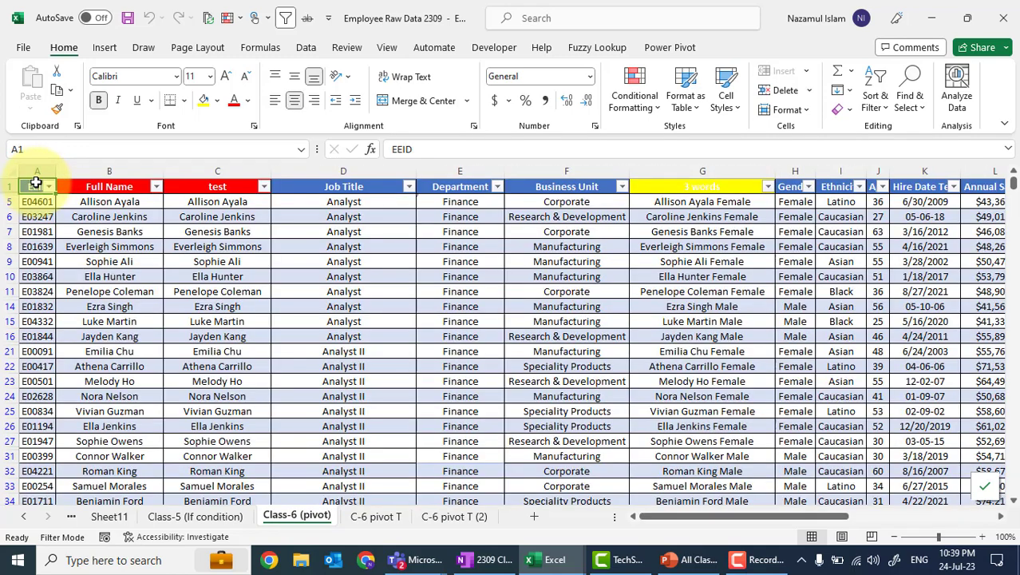
Step: Copy the Full Name header from B1 over the test header in C1
key("Right")
key("Left")
key("Right")
key("ctrl+c")
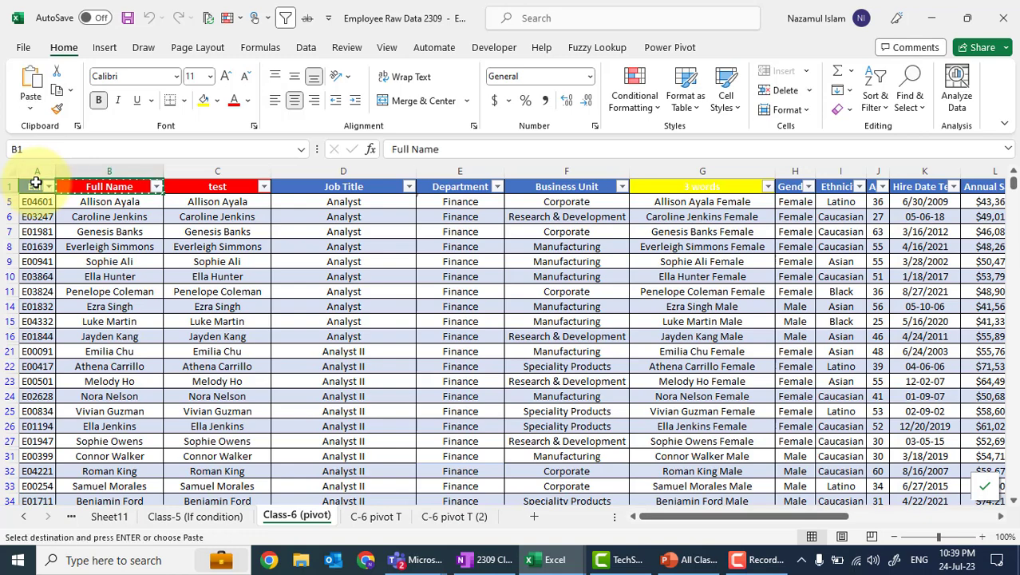
key("Right")
key("ctrl+v")
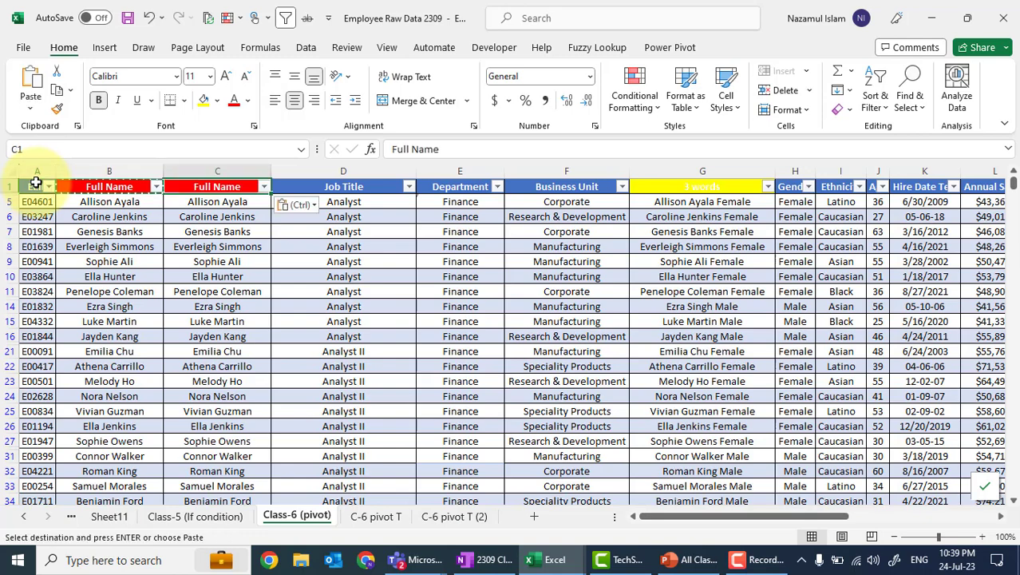
left_click(148, 258)
Step: Refresh the country pivot table on C-6 pivot T to pick up the new header
left_click(369, 515)
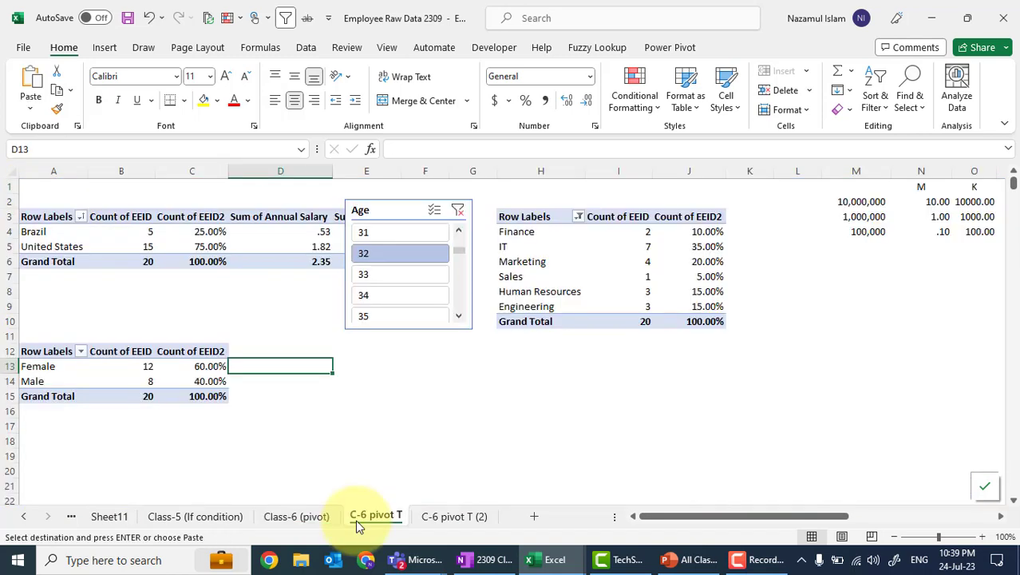
left_click(110, 231)
left_click(208, 17)
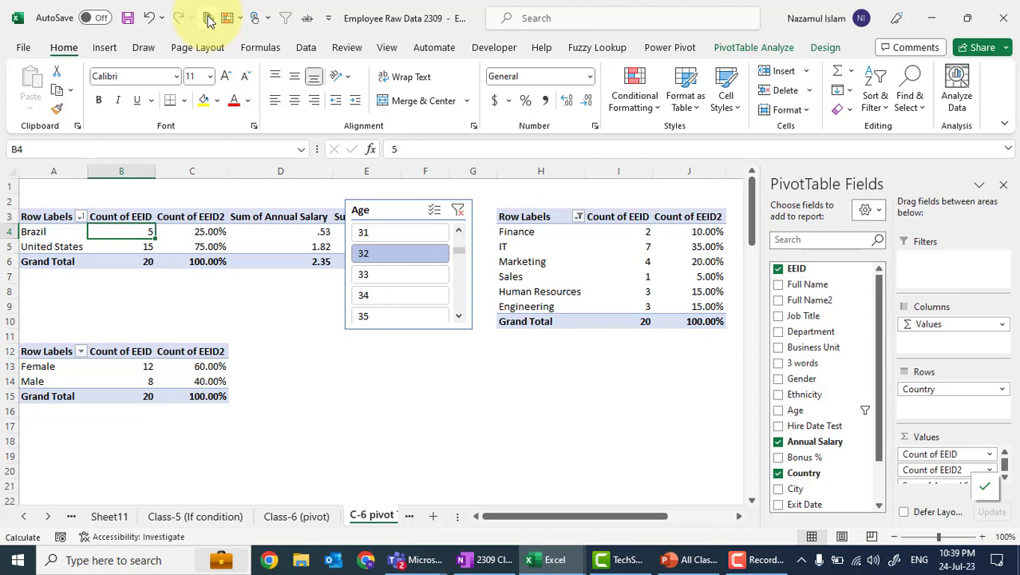
left_click(320, 335)
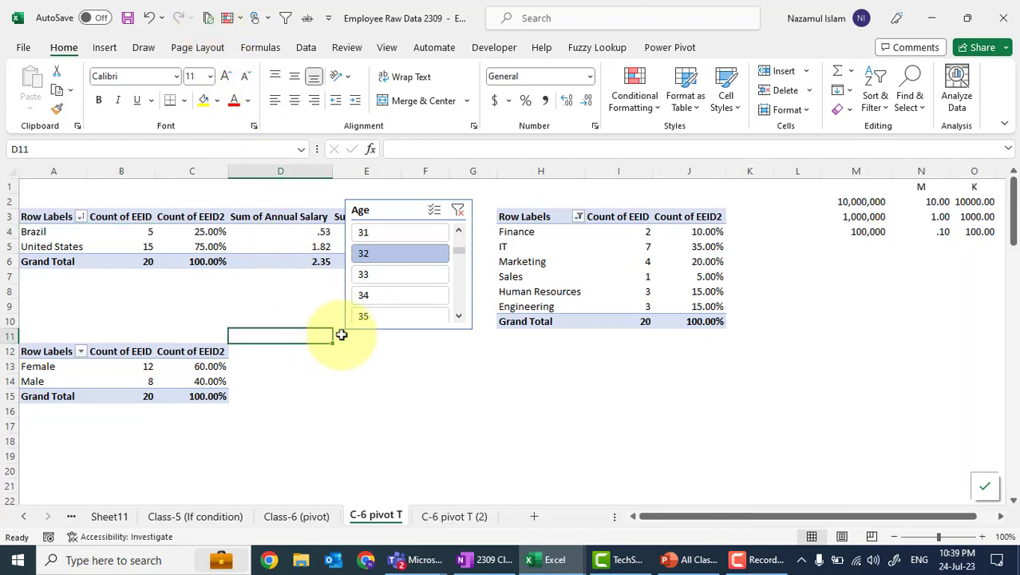
left_click(334, 335)
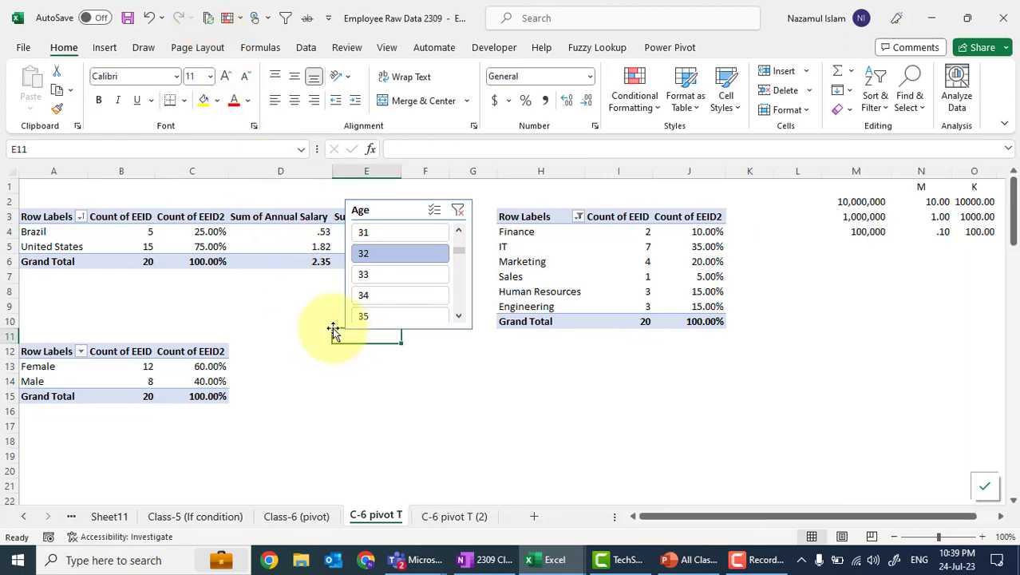
Step: Remove the filter from the Class-6 (pivot) employee table and select the whole data range
left_click(308, 517)
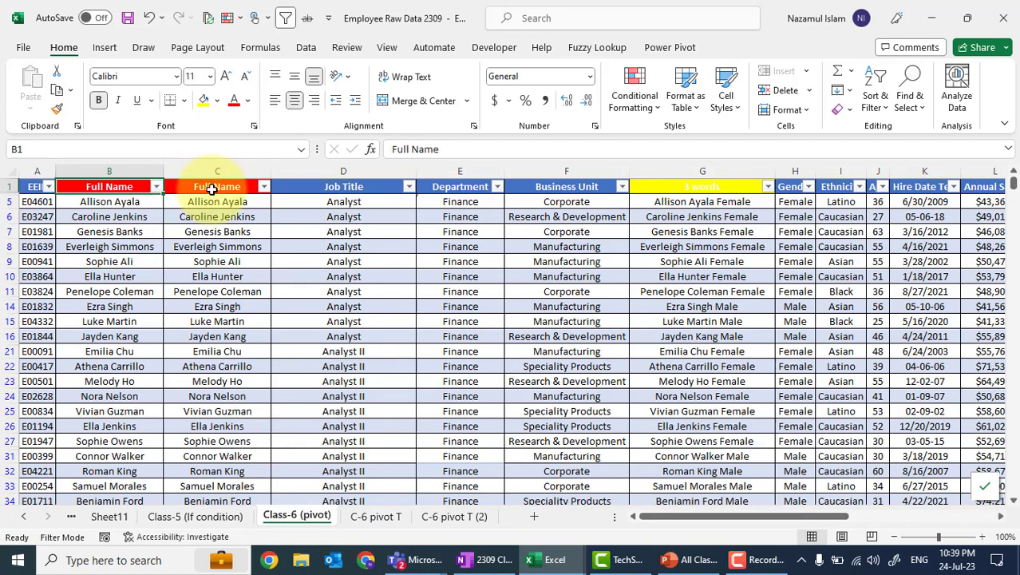
left_click(36, 184)
key("ctrl+shift+l")
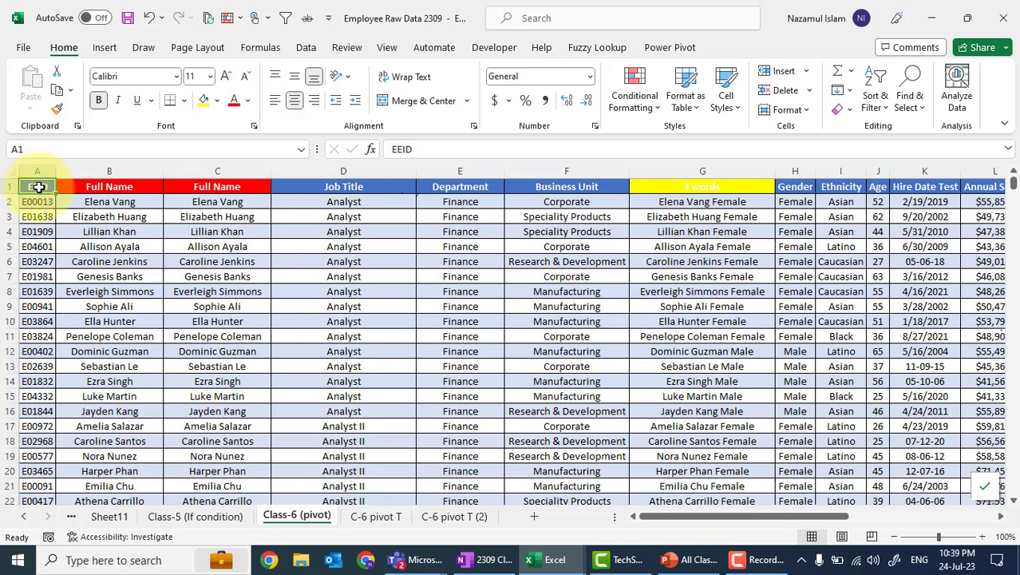
key("ctrl+shift+Right")
key("ctrl+shift+Down")
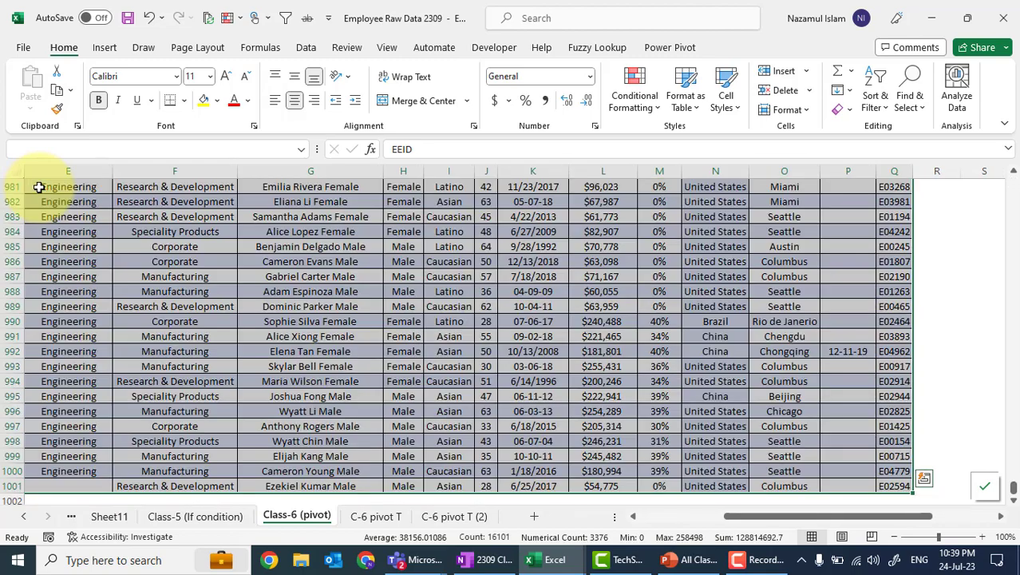
key("ctrl+BackSpace")
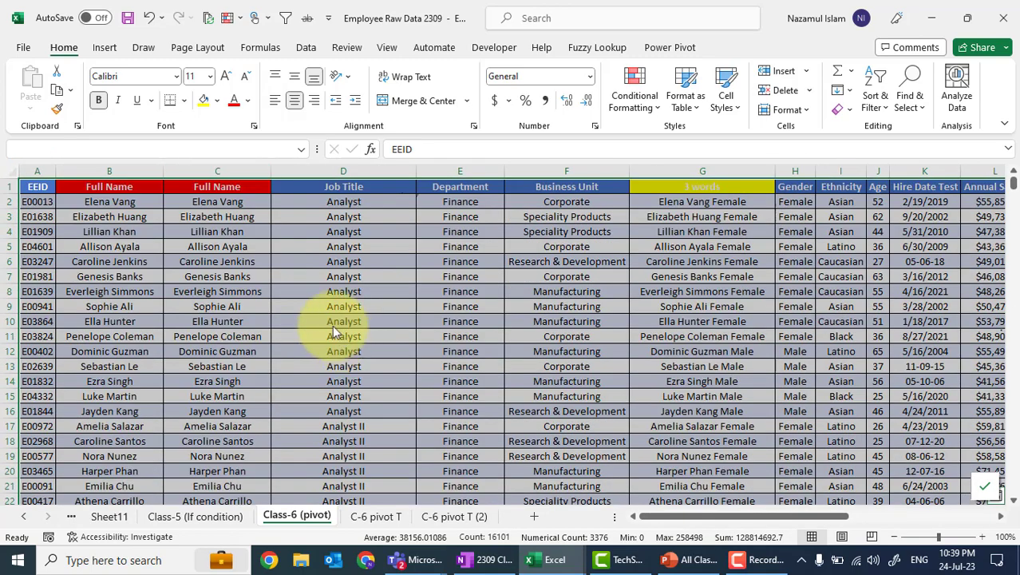
left_click(104, 47)
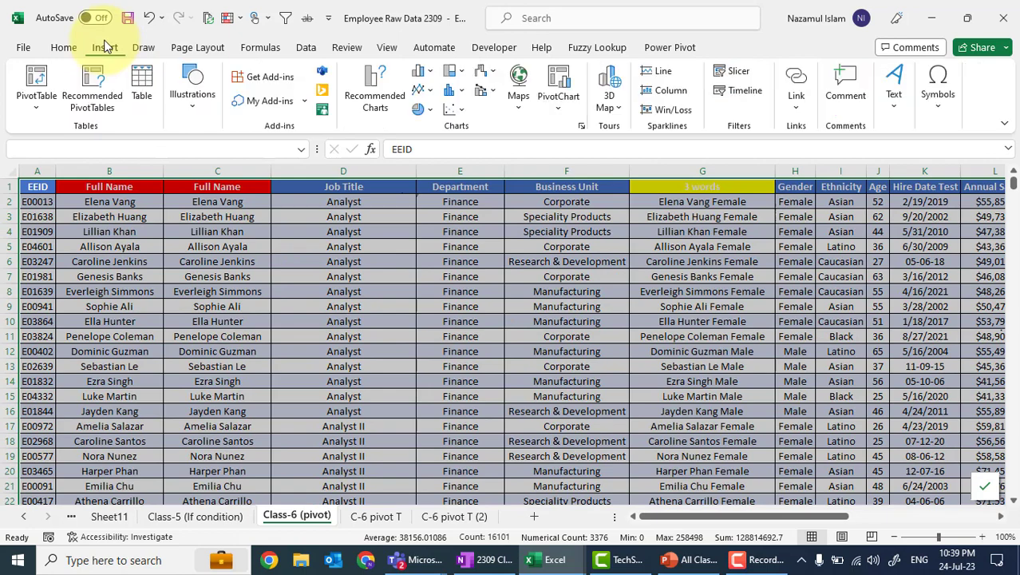
left_click(34, 84)
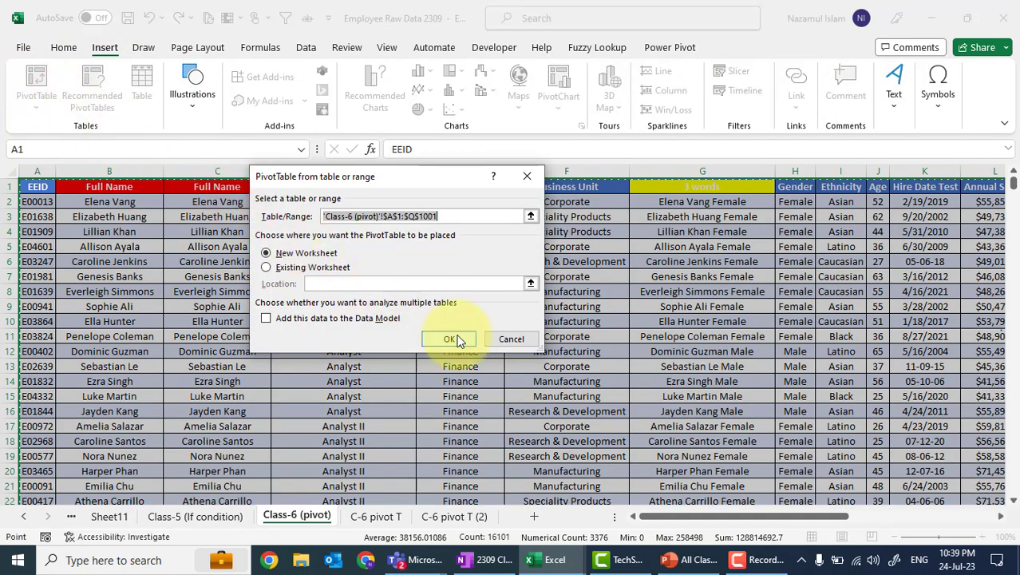
left_click(450, 338)
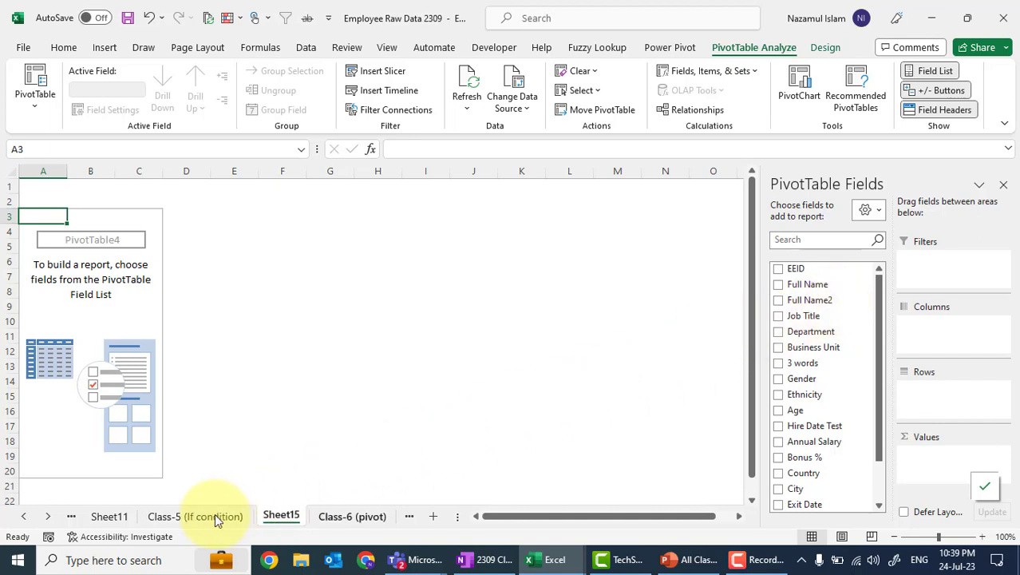
right_click(290, 514)
left_click(335, 303)
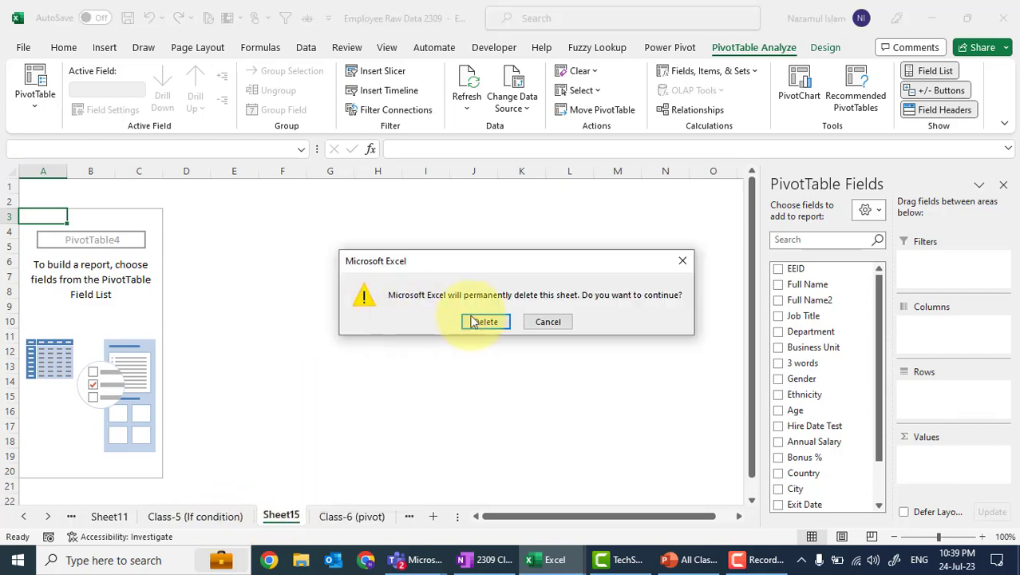
left_click(483, 322)
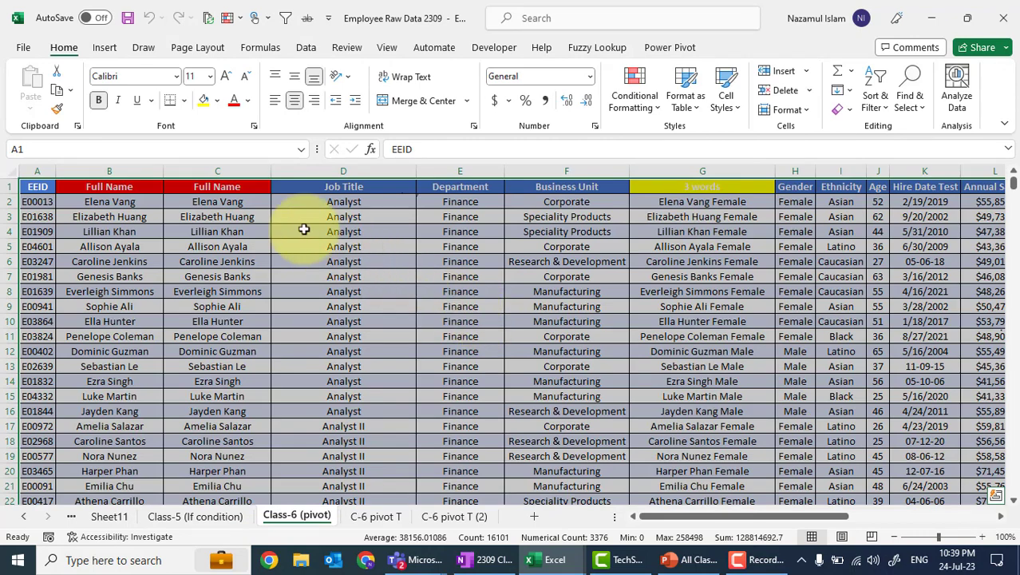
Step: Clear C1, then insert a PivotTable of the full A1:Q1001 data on a new sheet
left_click(221, 187)
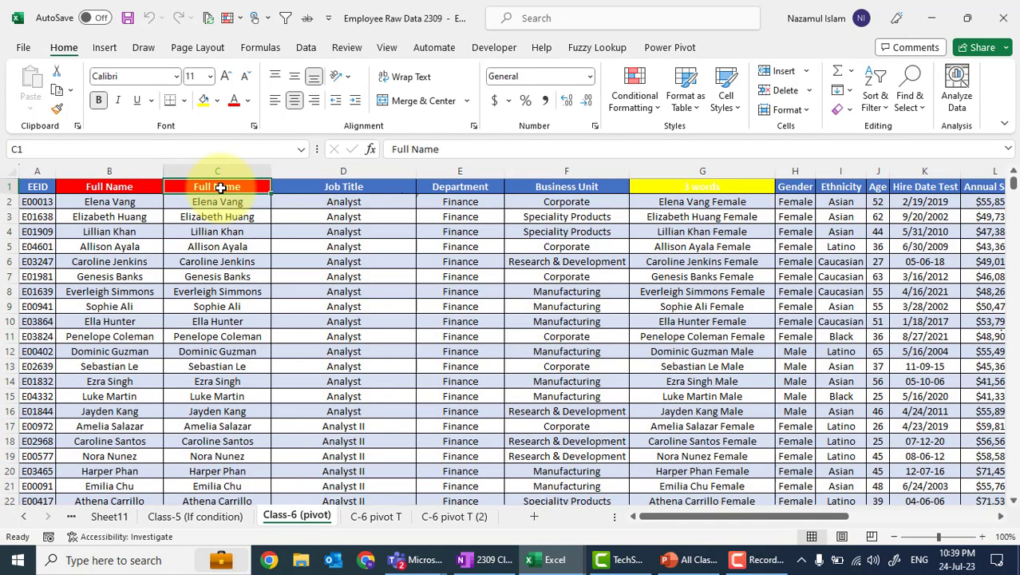
key("Delete")
left_click(226, 248)
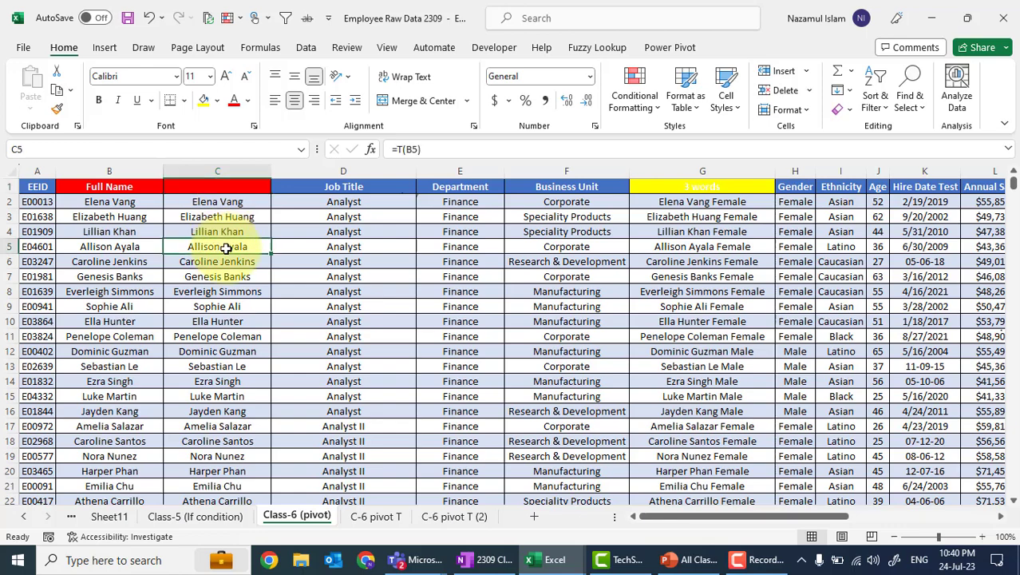
left_click(48, 187)
key("ctrl+shift+Right")
key("ctrl+shift+Right")
key("ctrl+shift+Right")
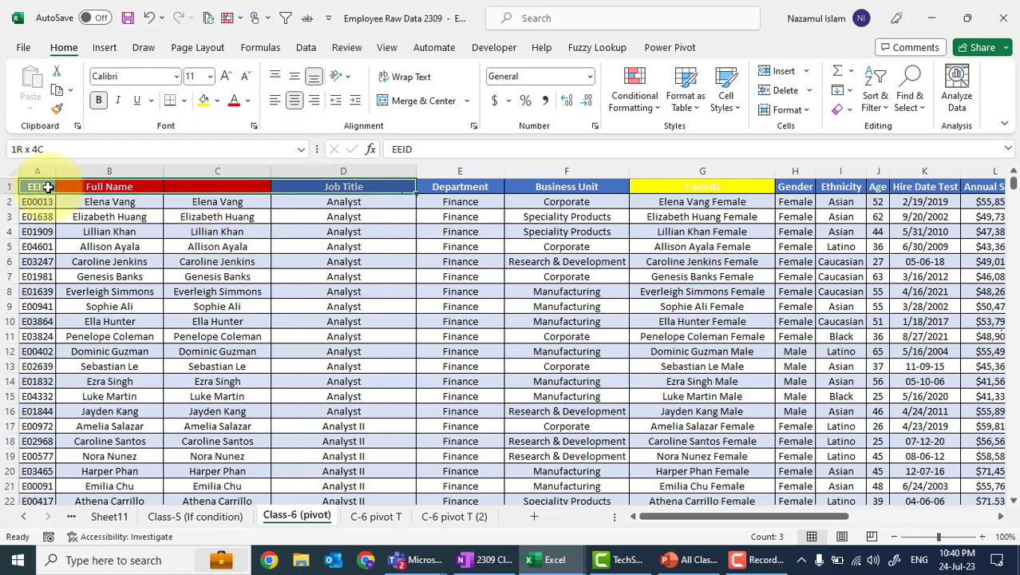
key("ctrl+shift+Down")
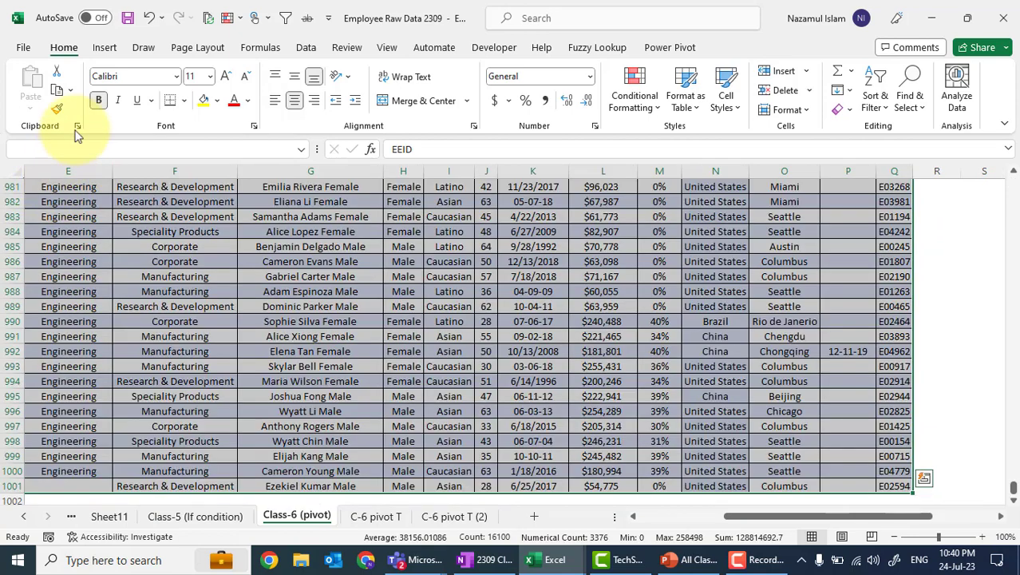
left_click(107, 48)
left_click(36, 80)
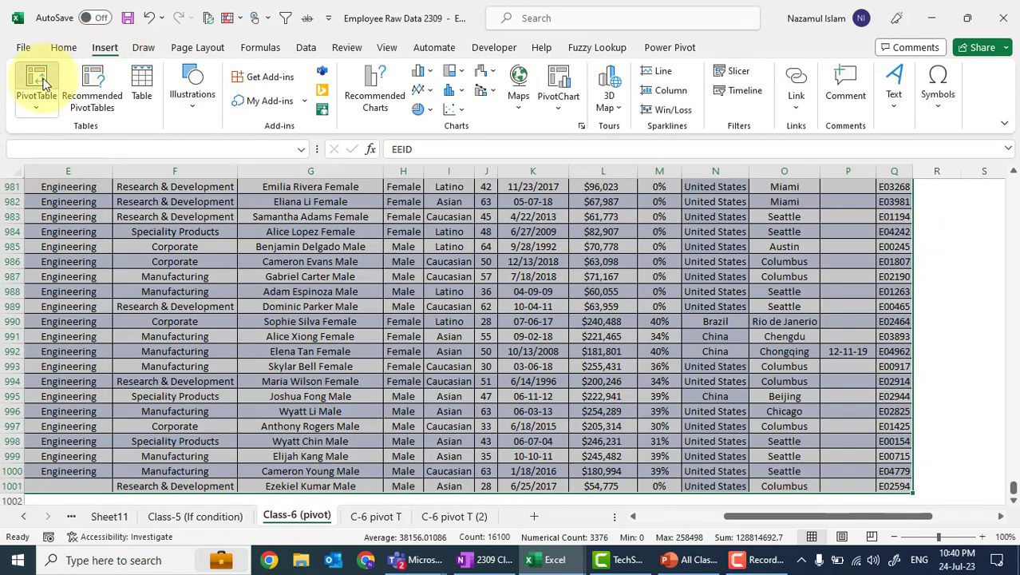
left_click(448, 338)
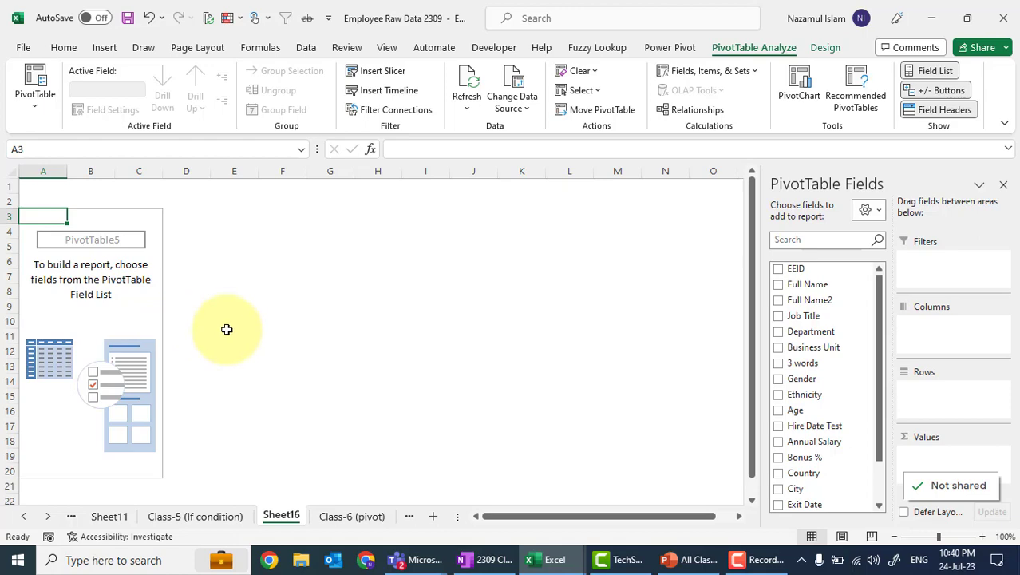
Step: Copy the Full Name header from B1 into C1 on Class-6 (pivot) and rename it Full Name2
left_click(214, 516)
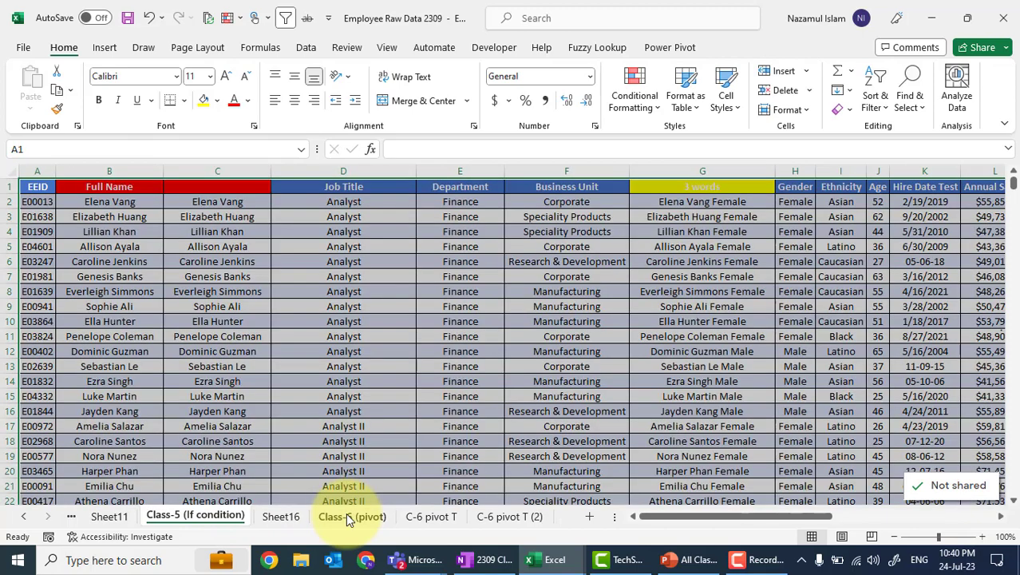
left_click(348, 518)
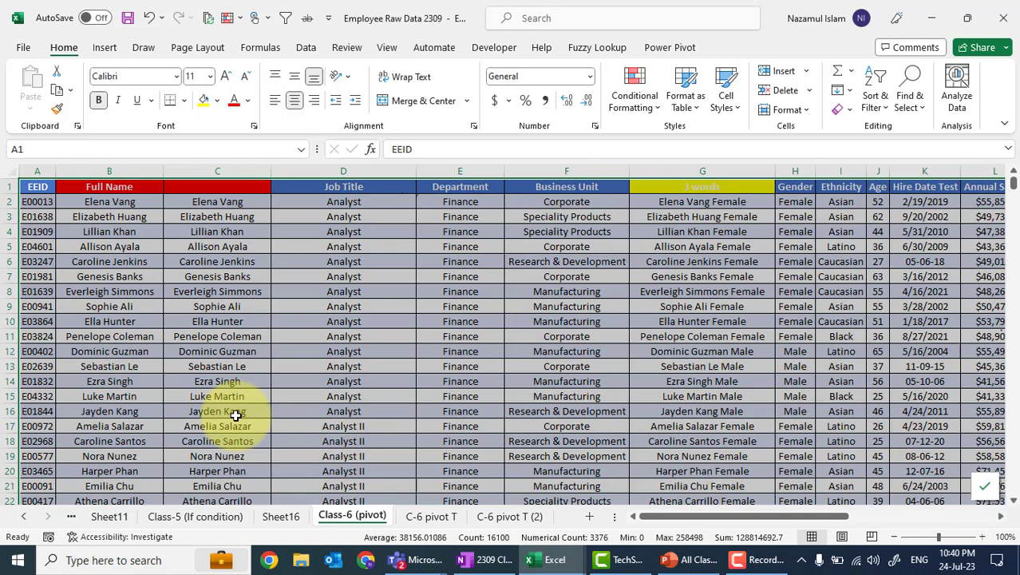
left_click(146, 189)
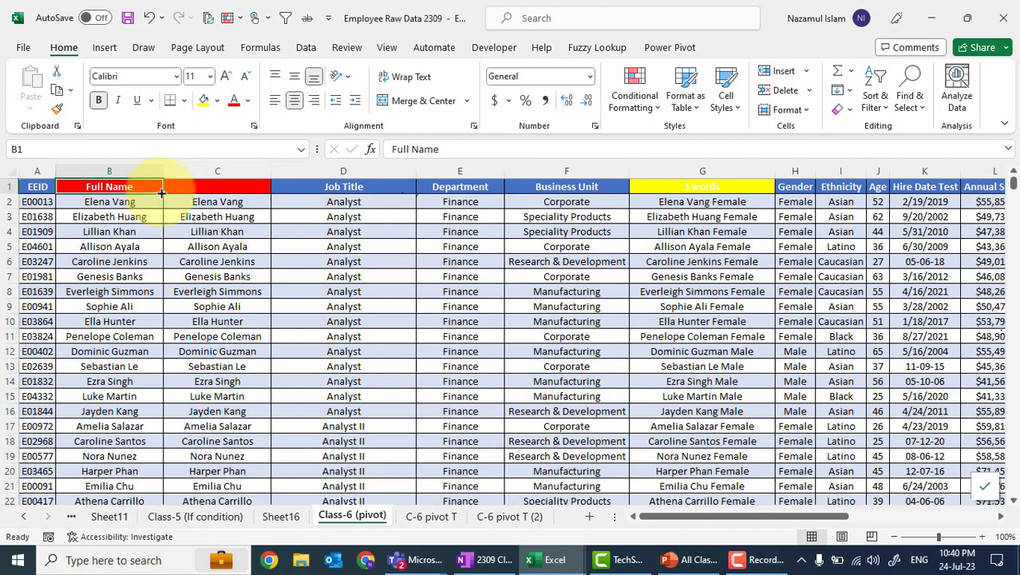
left_click_drag(163, 193, 227, 189)
left_click(478, 144)
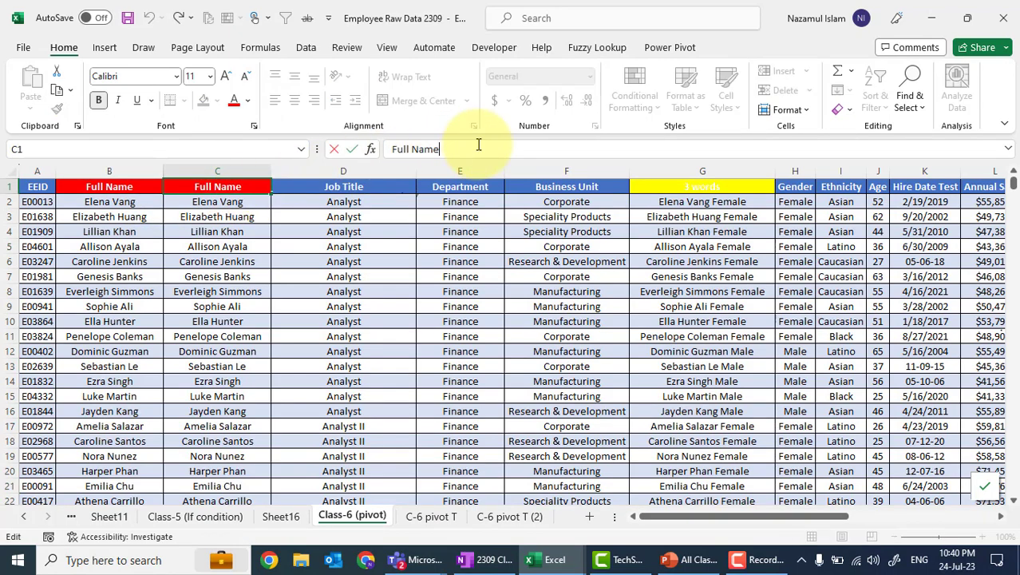
type("2")
key("Return")
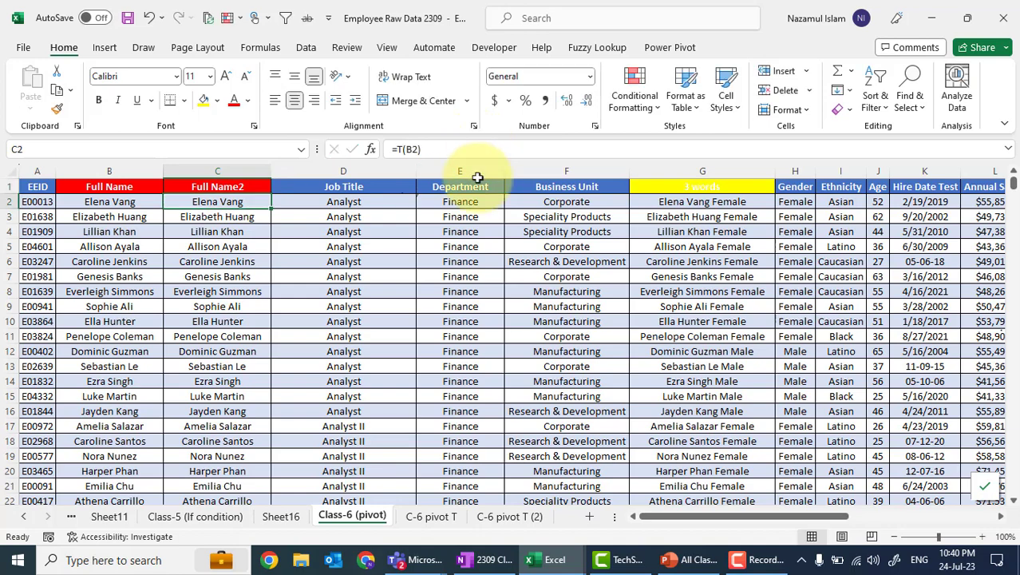
left_click(481, 561)
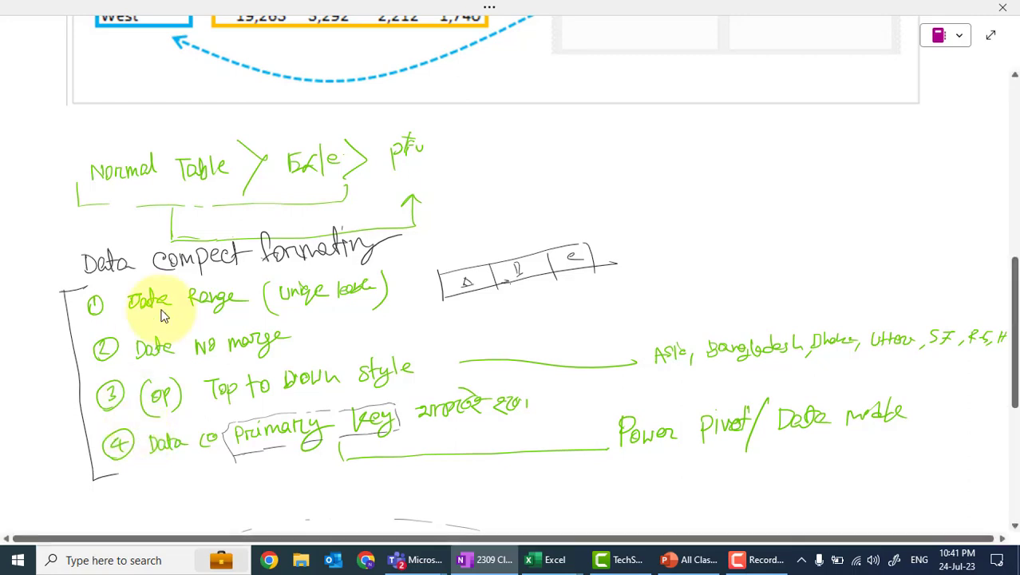
scroll(163, 271, "up", 8)
scroll(162, 315, "up", 1)
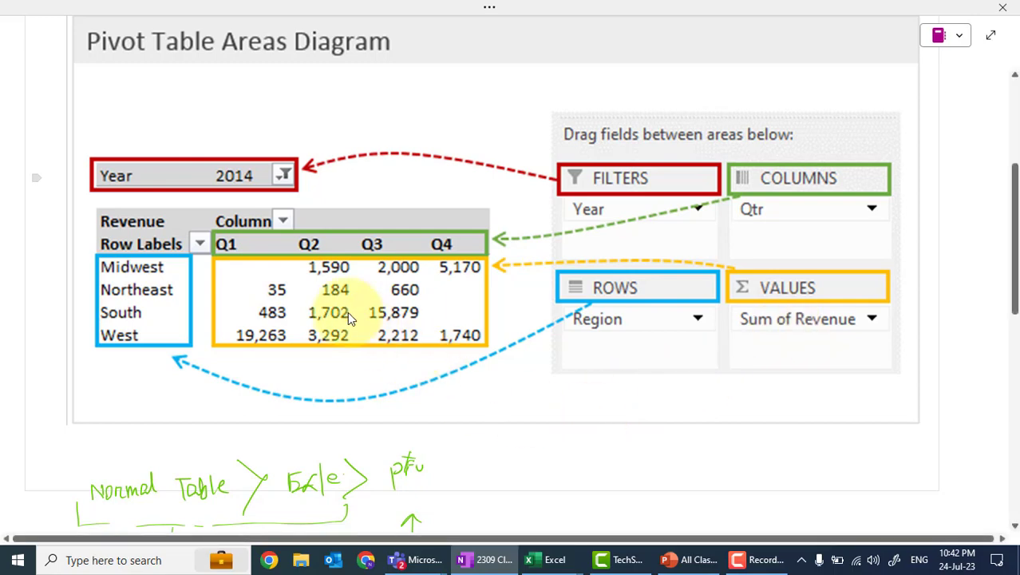
scroll(346, 311, "down", 3)
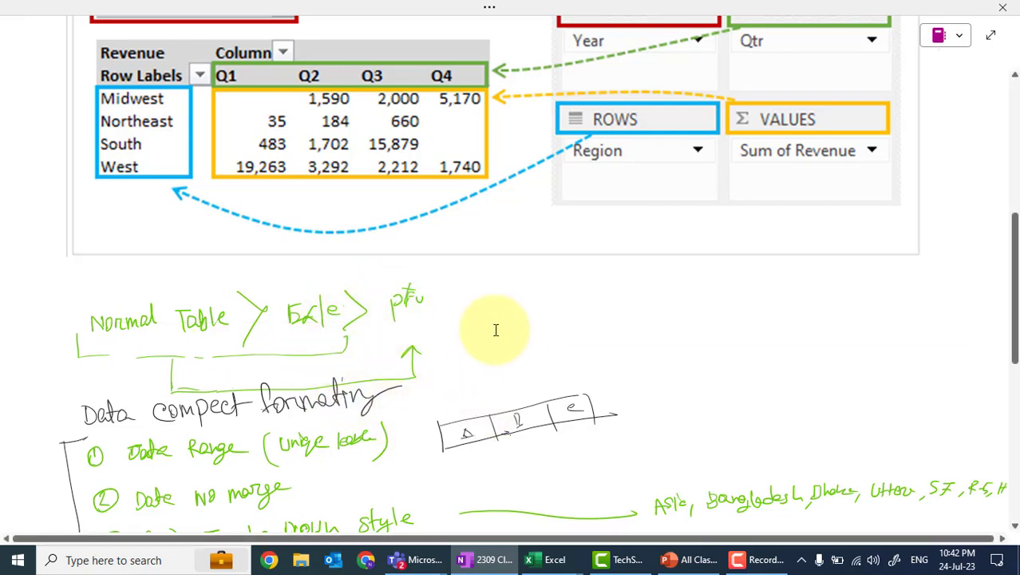
scroll(496, 330, "up", 6)
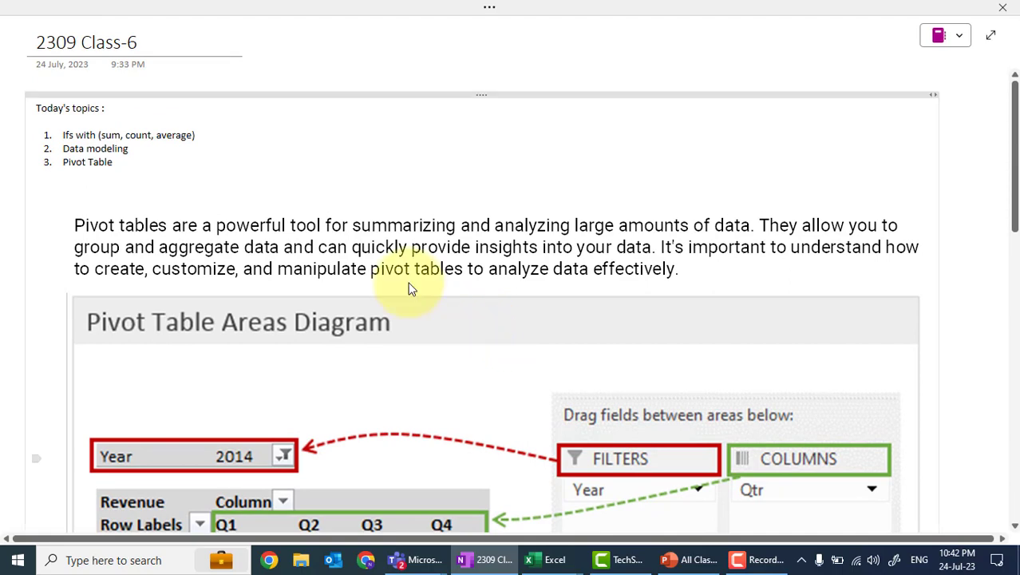
scroll(409, 289, "down", 5)
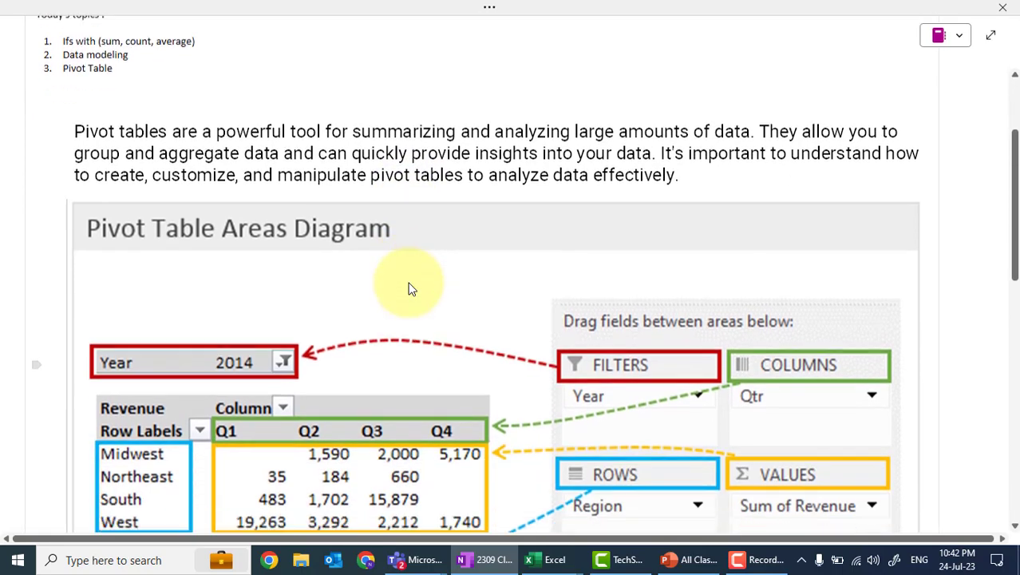
scroll(409, 289, "down", 4)
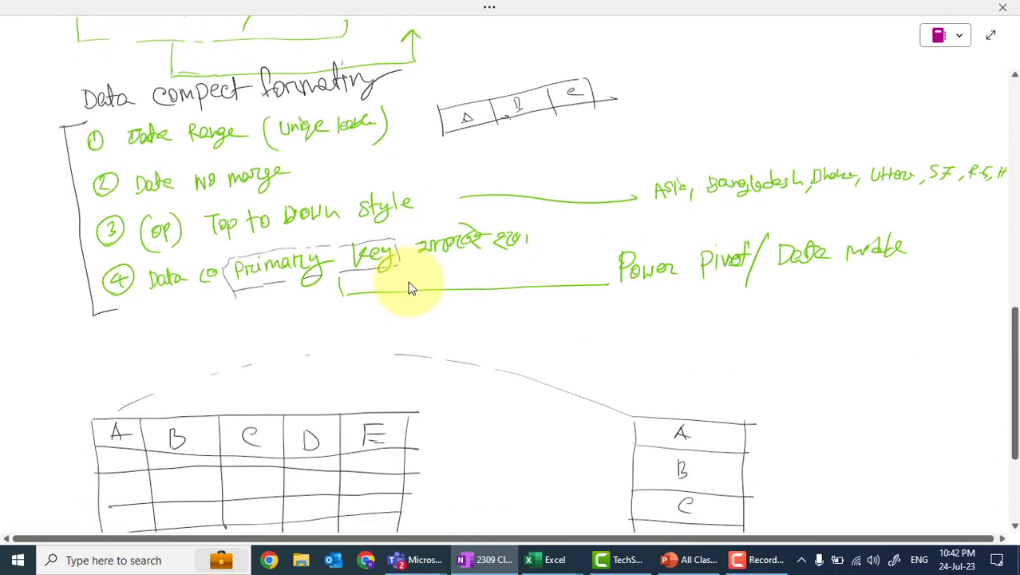
scroll(408, 289, "down", 2)
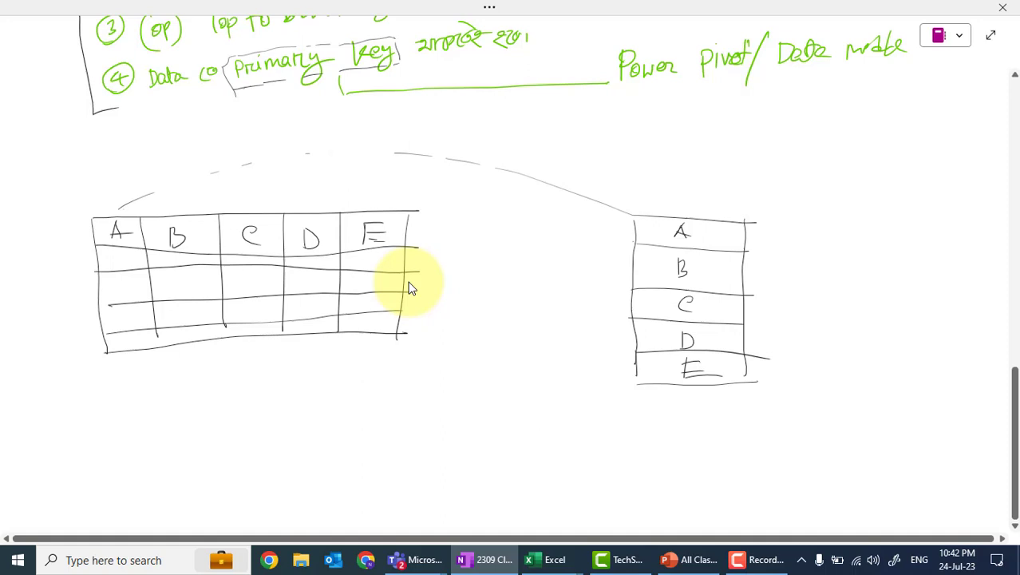
scroll(409, 287, "up", 3)
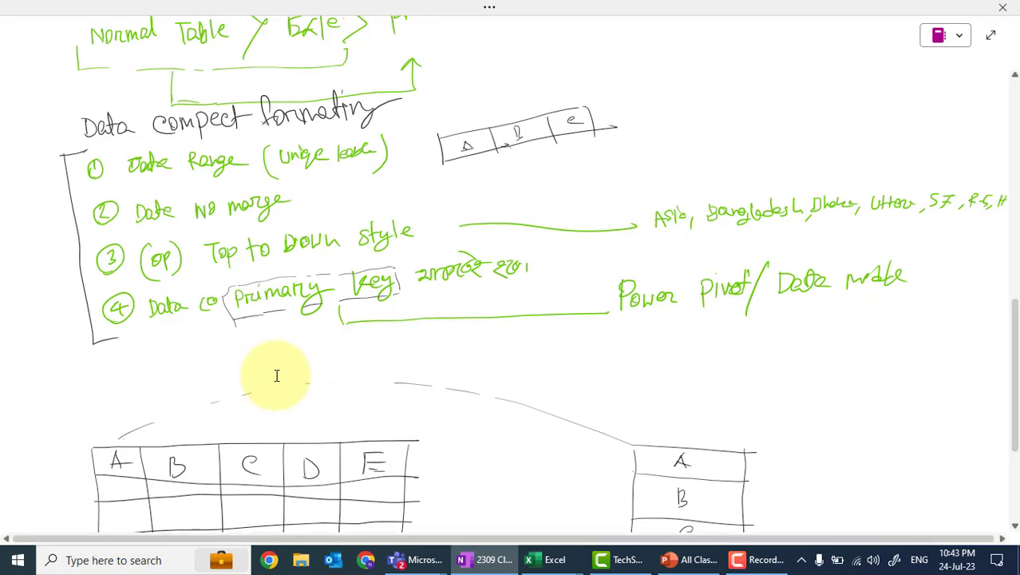
scroll(274, 277, "down", 6)
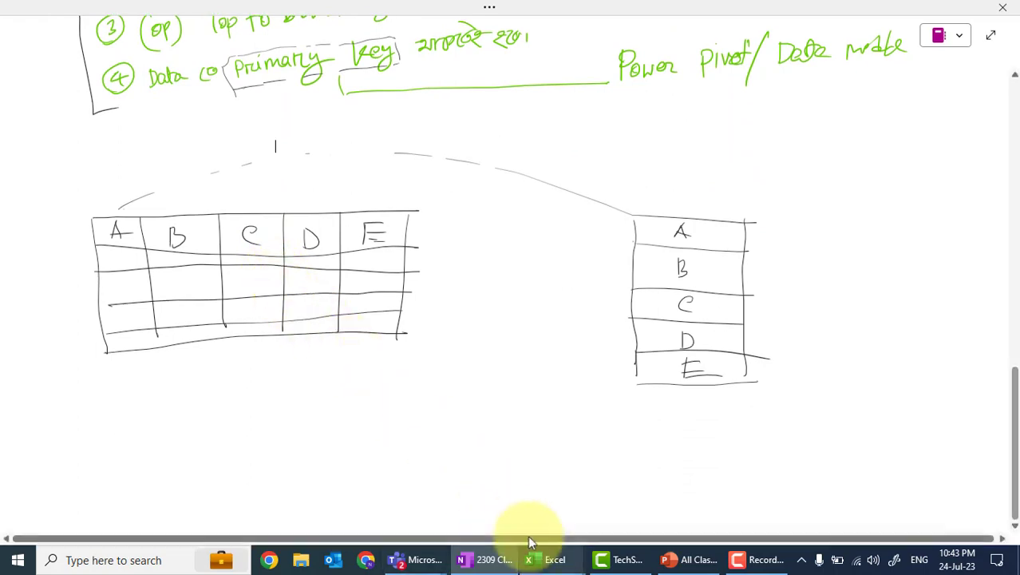
mouse_move(547, 557)
left_click(471, 499)
left_click(368, 423)
scroll(368, 422, "up", 15)
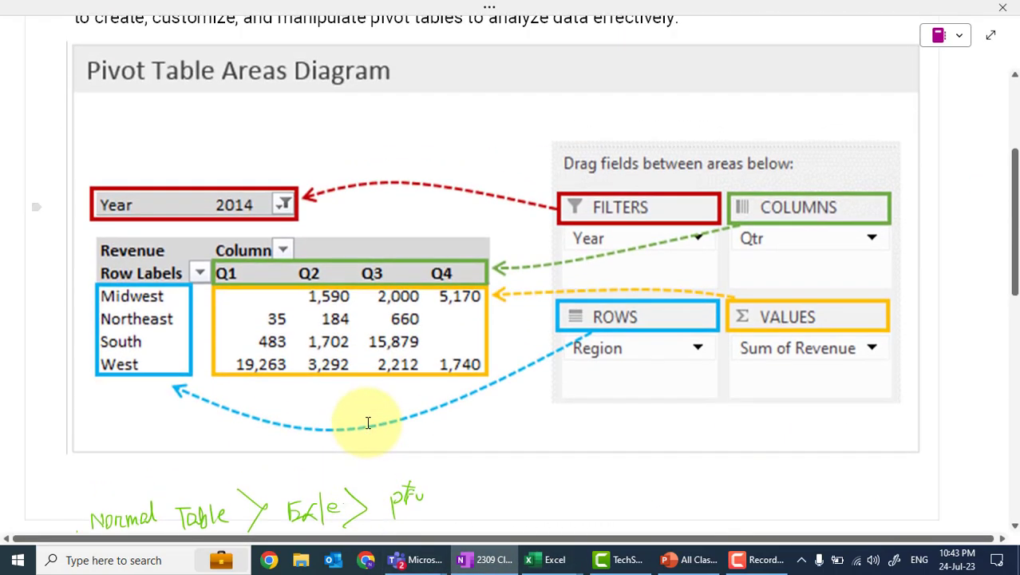
right_click(366, 425)
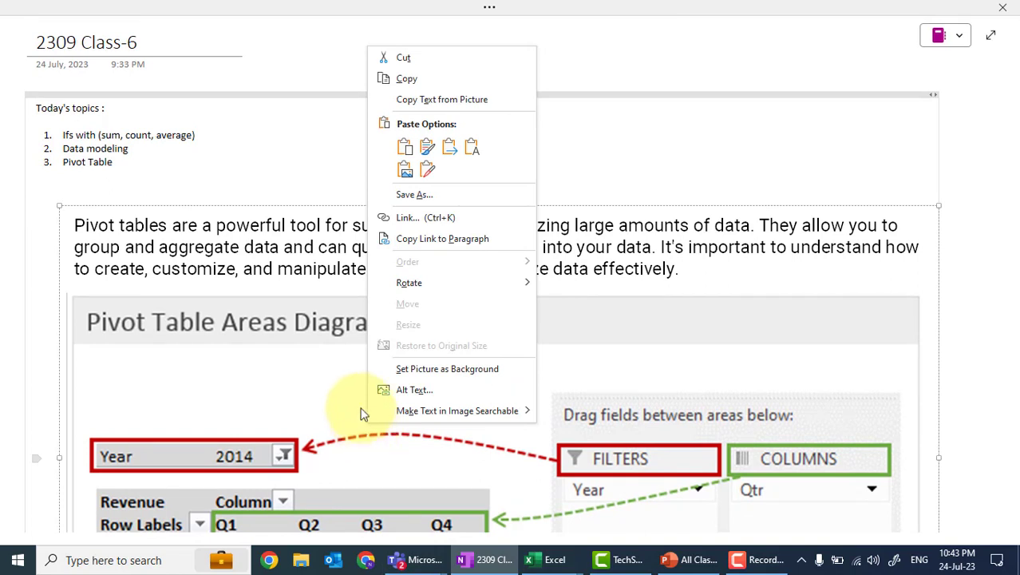
left_click(257, 160)
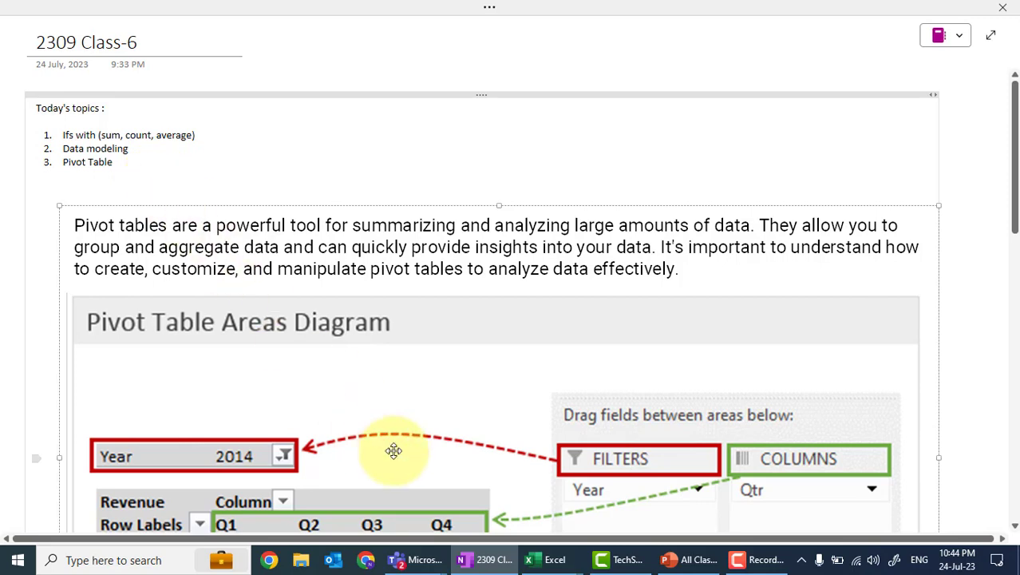
scroll(393, 451, "down", 3)
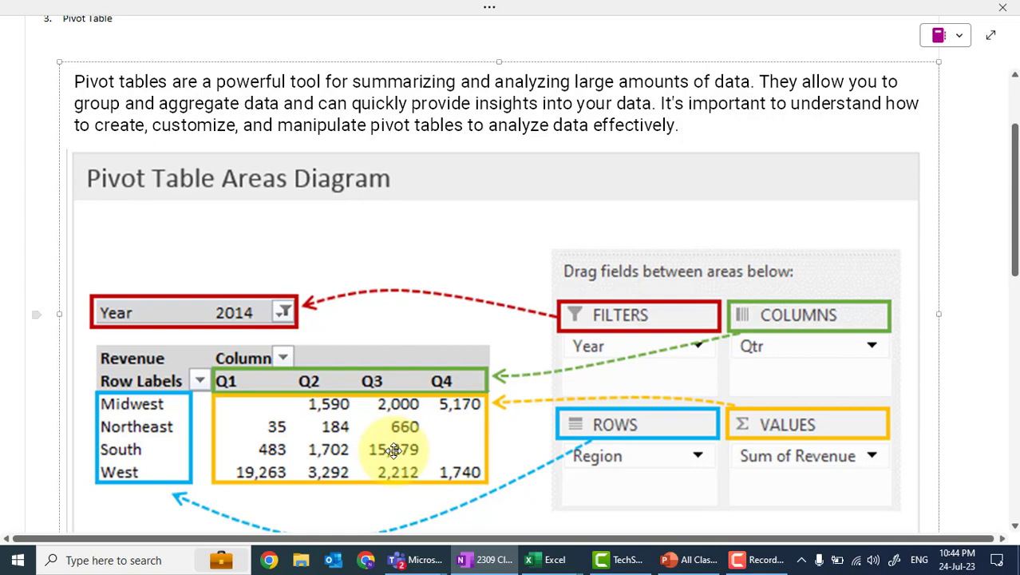
scroll(394, 451, "up", 3)
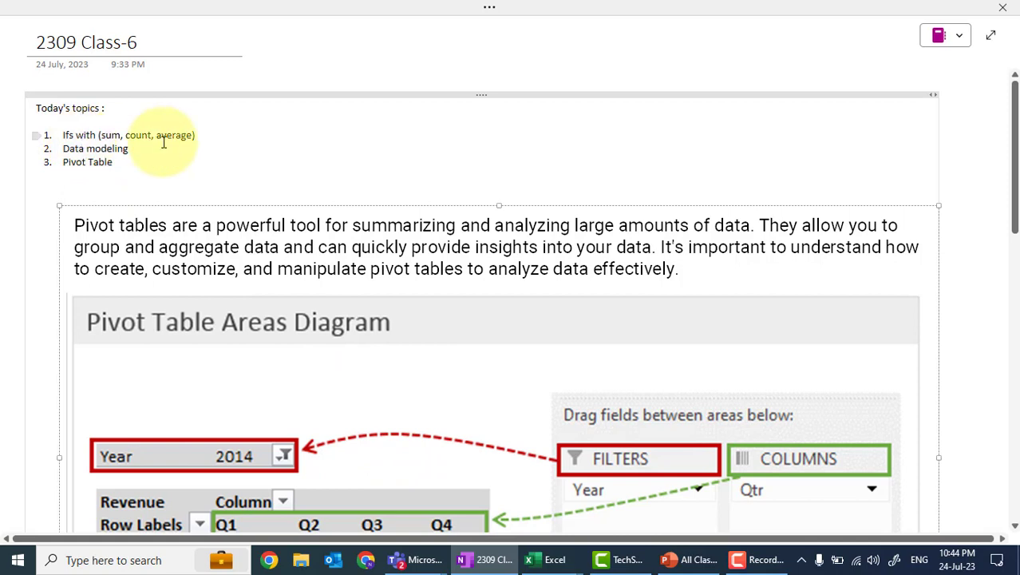
scroll(176, 257, "down", 15)
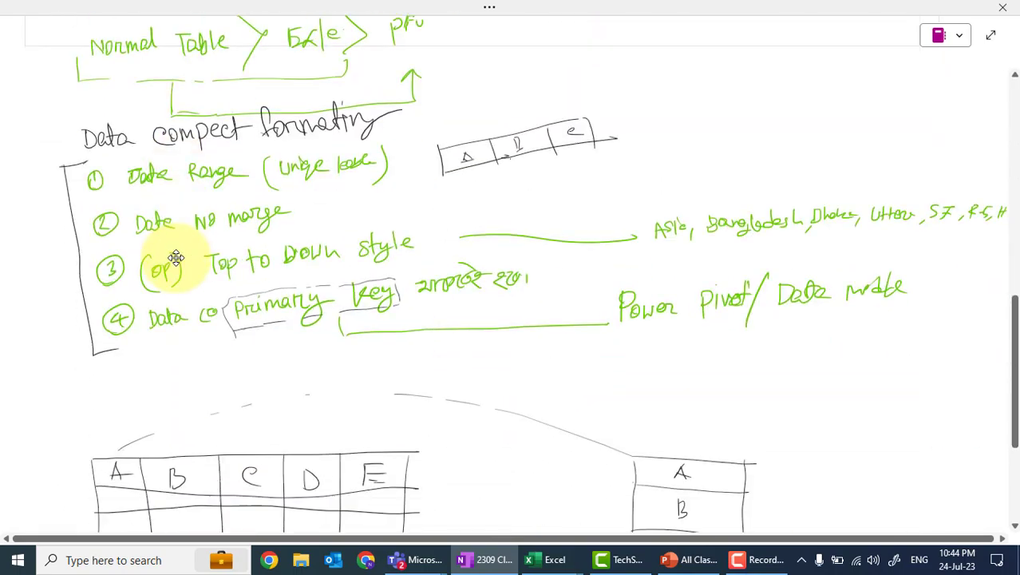
Step: Show the Employee Raw Data workbook's C-6 pivot T sheet and clear the Age slicer filter
left_click(553, 550)
left_click(596, 494)
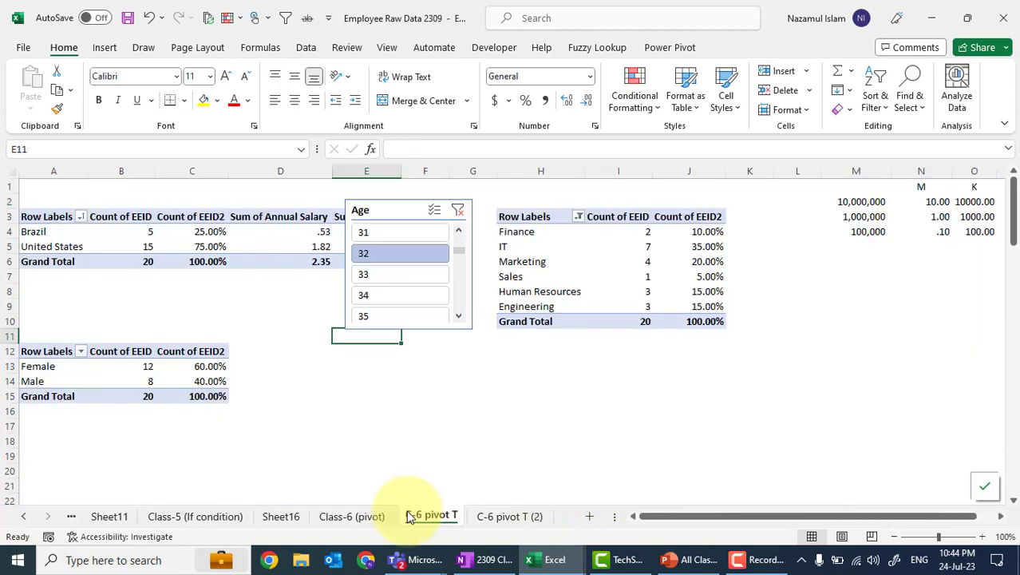
left_click(408, 514)
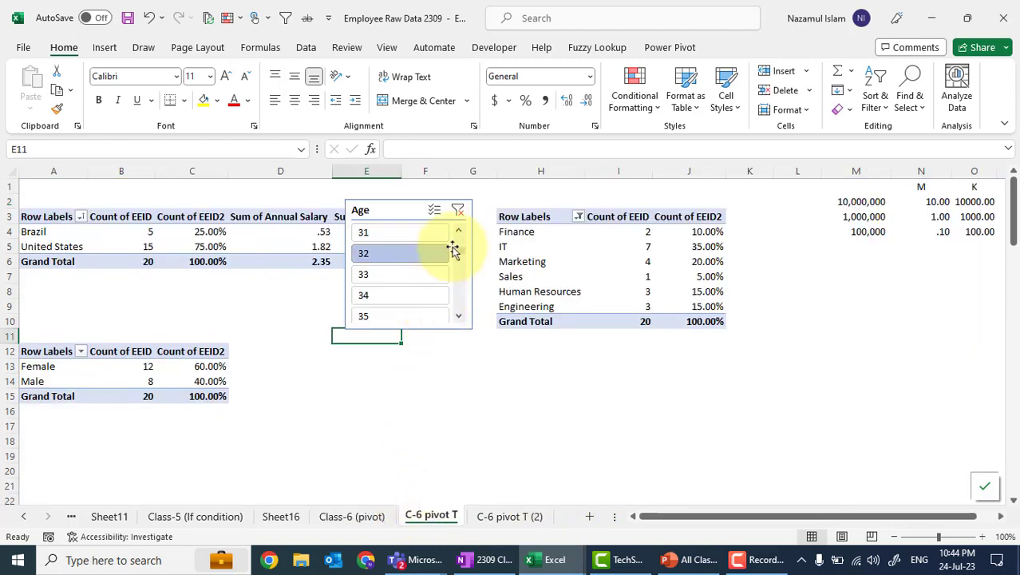
left_click(457, 210)
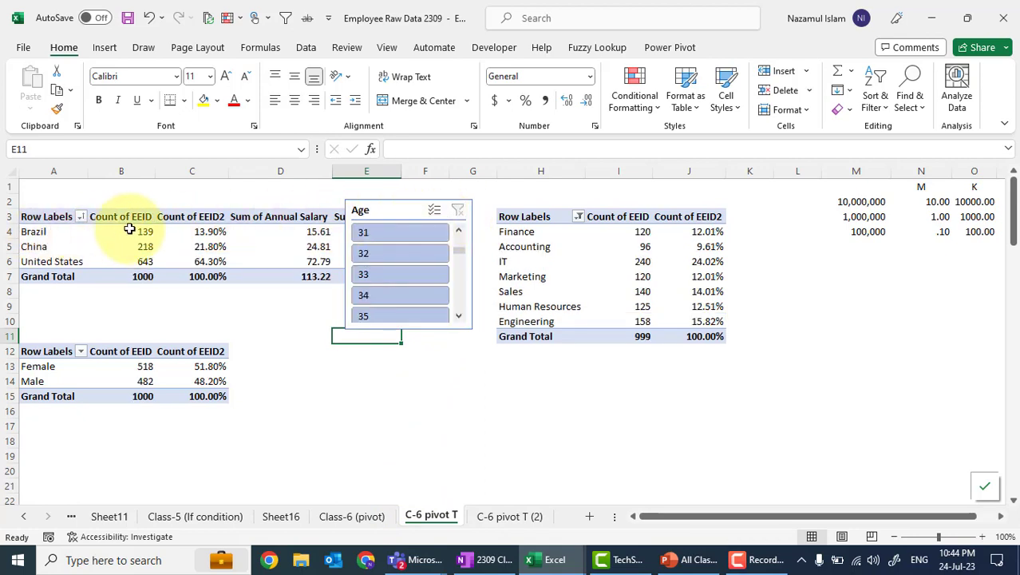
Step: Copy the pivot's country labels Brazil, China, United States from A4:A6 into B24:B26
mouse_move(313, 231)
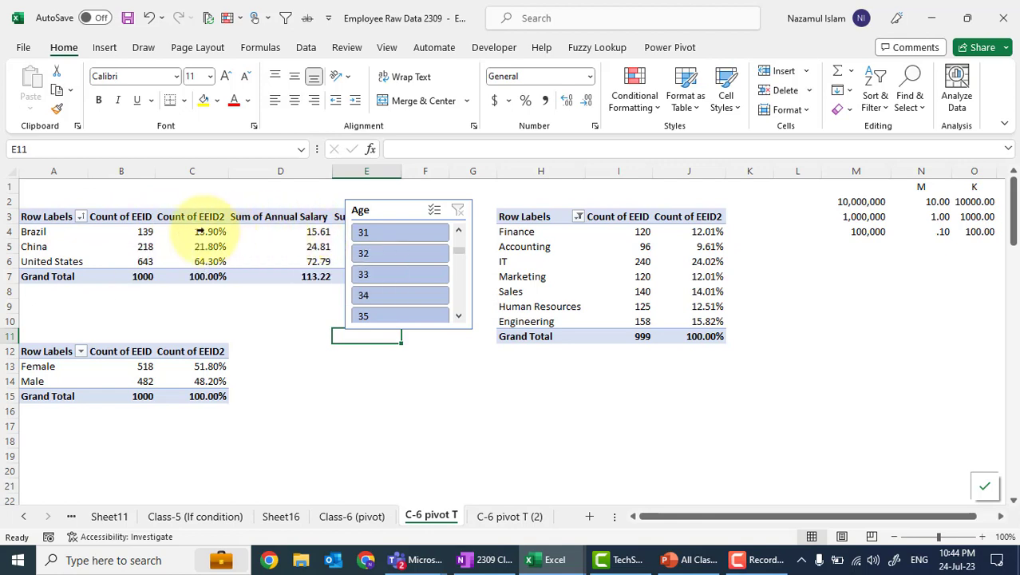
left_click_drag(44, 227, 40, 261)
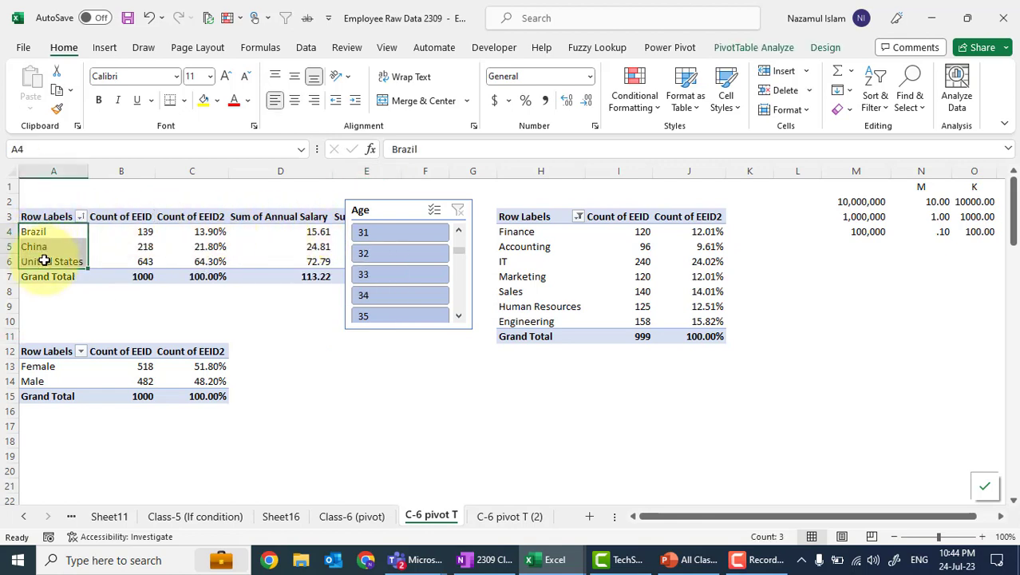
key("ctrl+c")
left_click_drag(144, 307, 158, 338)
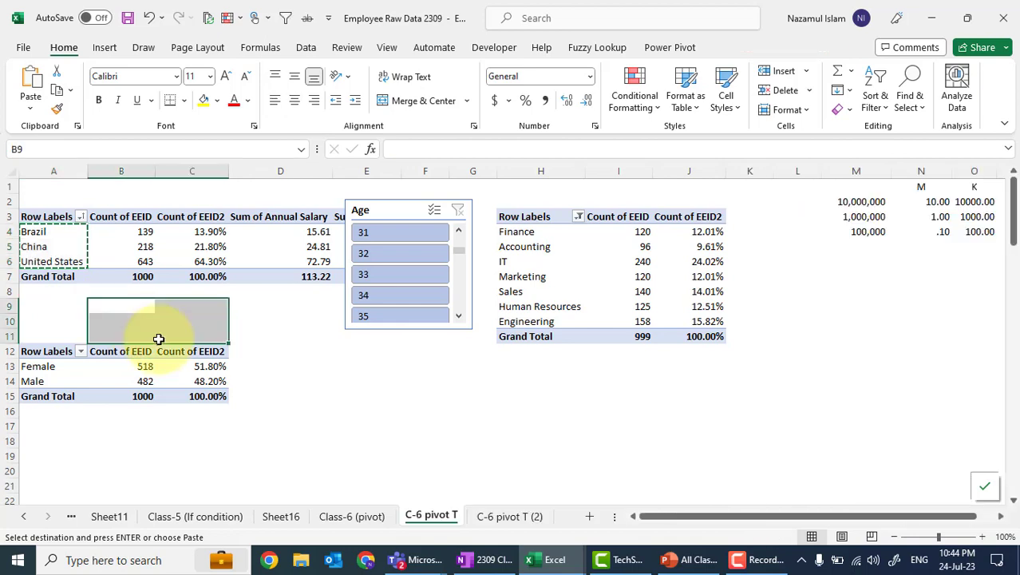
scroll(160, 338, "down", 5)
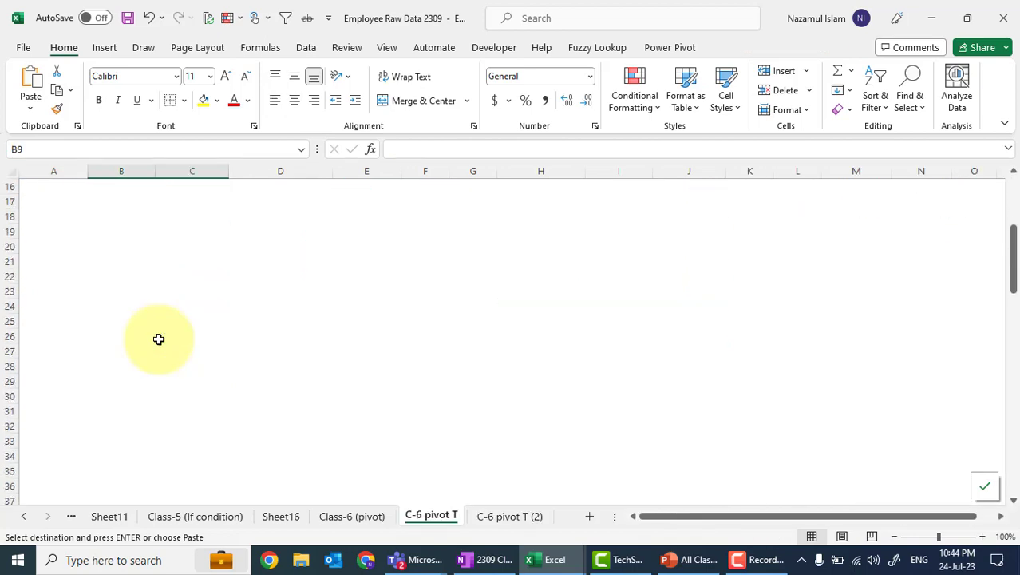
left_click(104, 306)
key("ctrl+v")
scroll(192, 295, "up", 5)
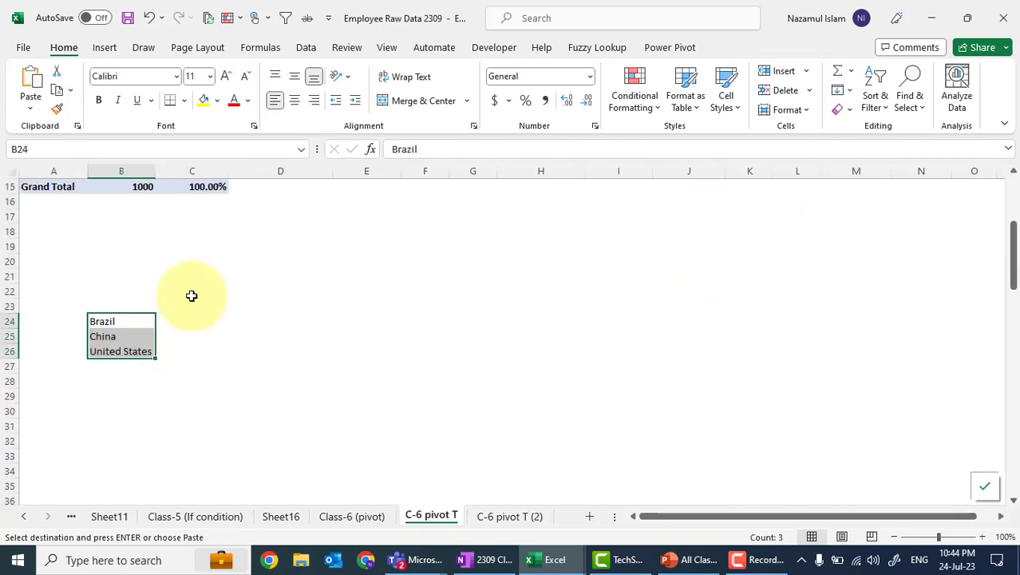
scroll(162, 359, "down", 2)
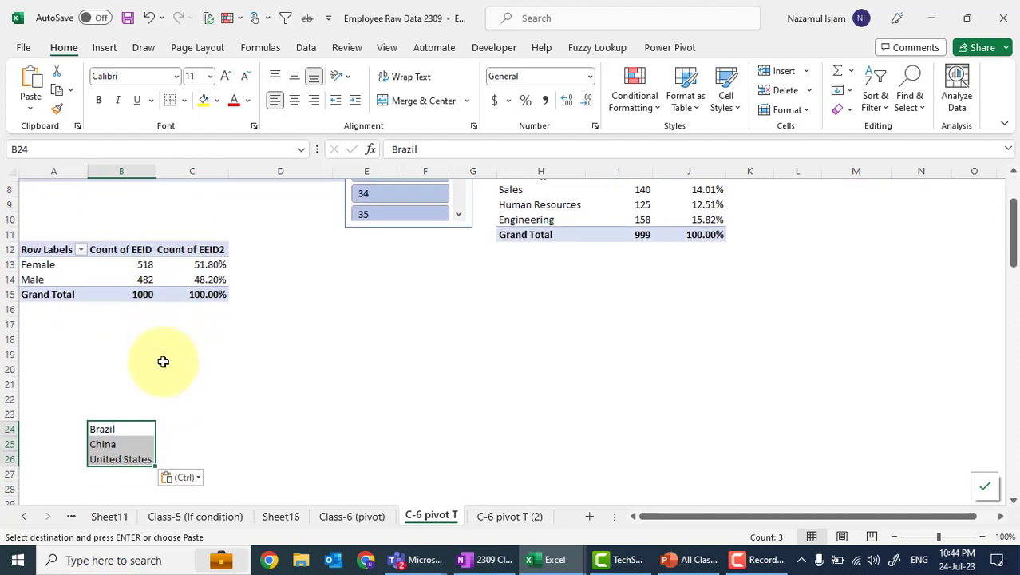
left_click(167, 416)
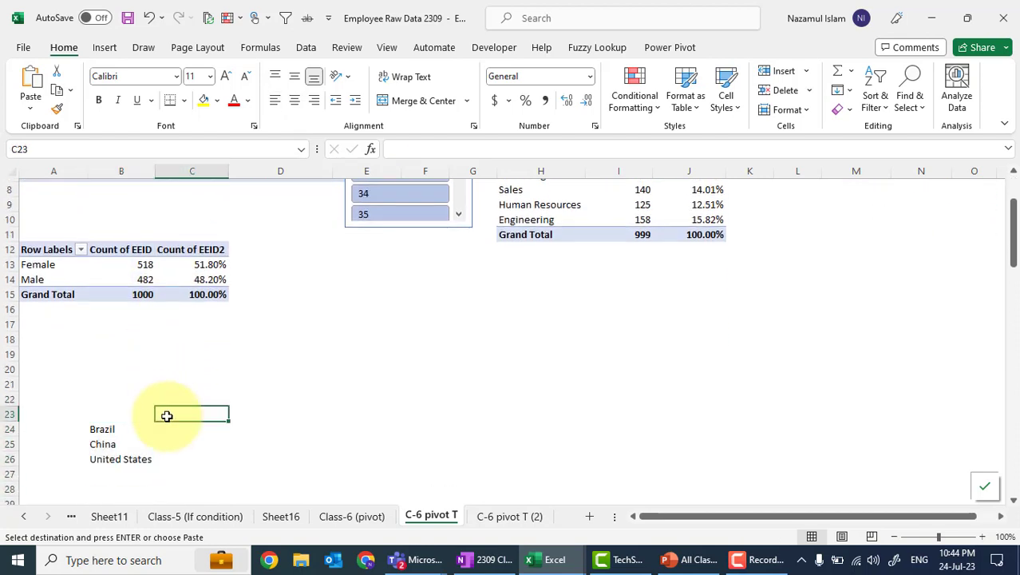
Step: Enter headings Number of Employee, Per % and Total Salary in C23:E23
type("NUmber of")
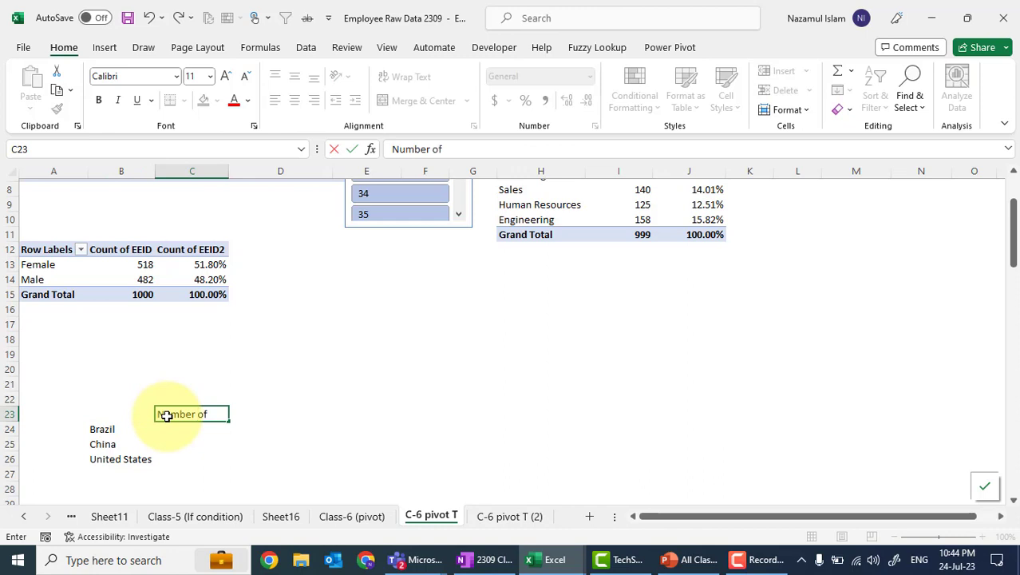
type(" Employee")
key("Tab")
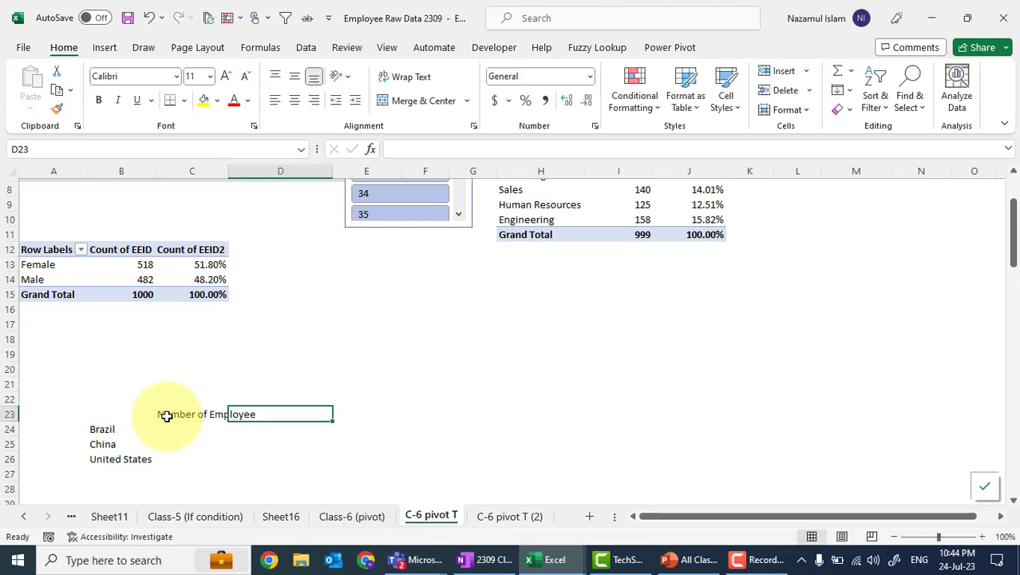
type("To")
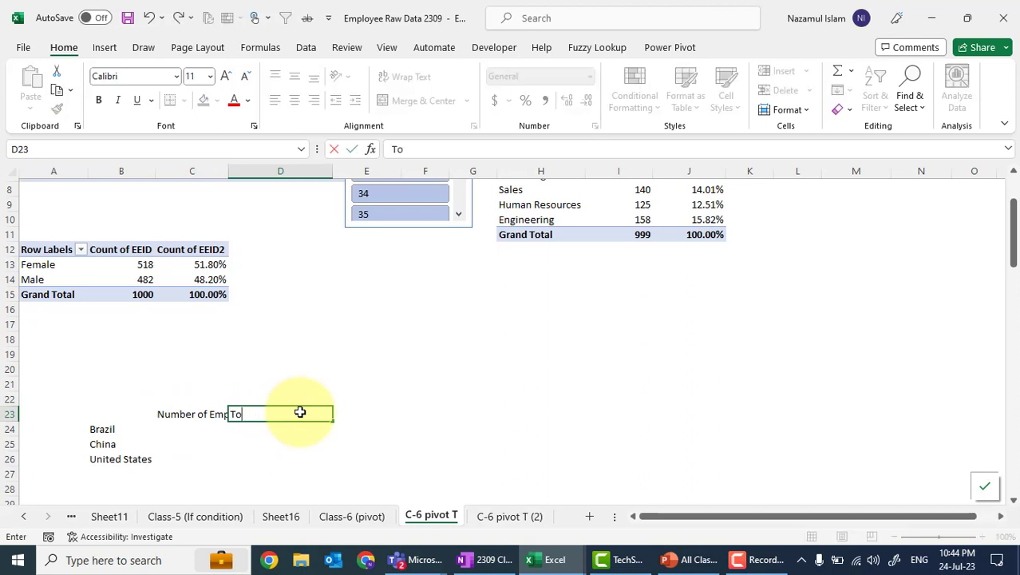
type("tal Salary")
key("Tab")
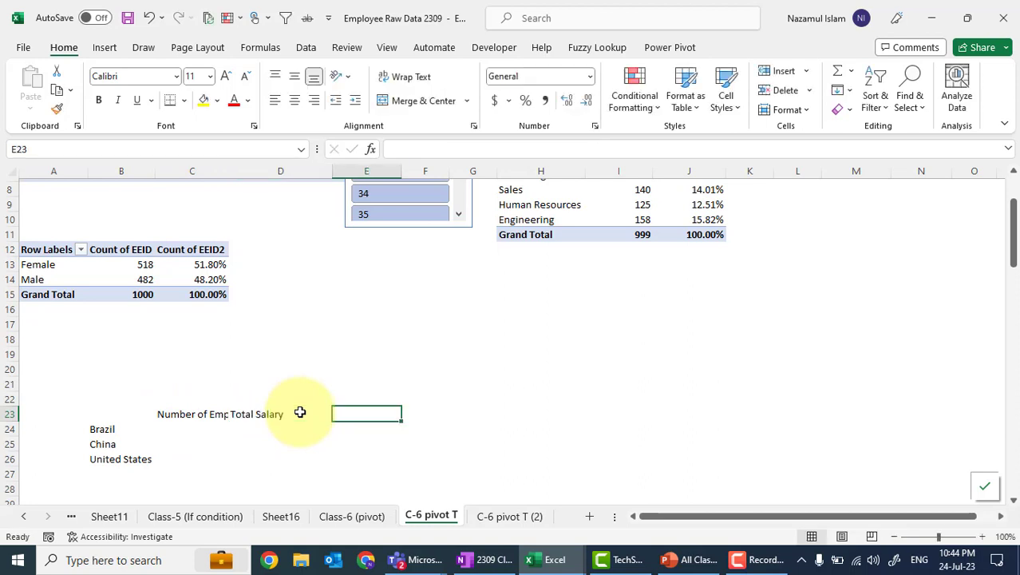
left_click(289, 409)
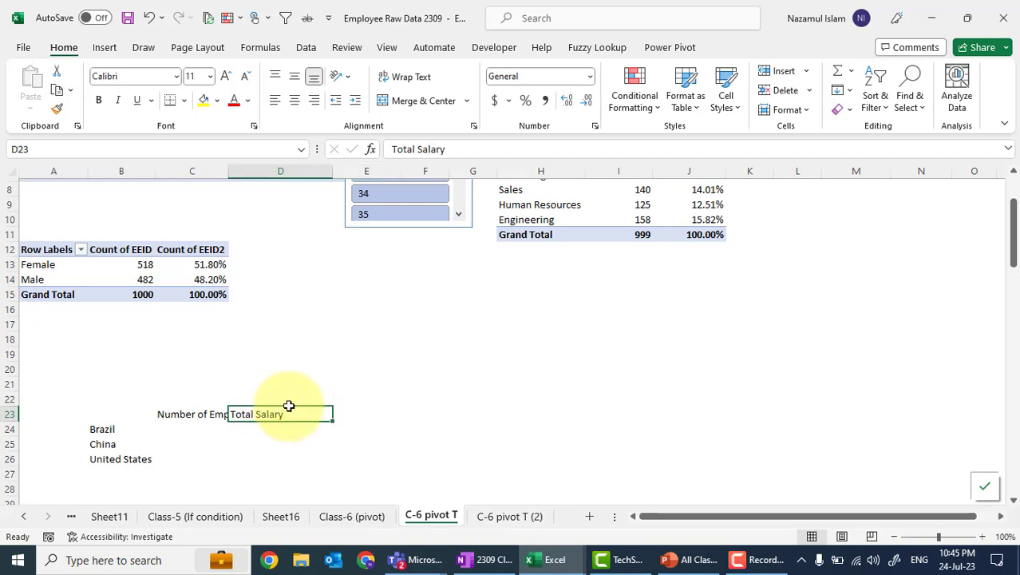
left_click_drag(288, 409, 343, 411)
left_click(264, 414)
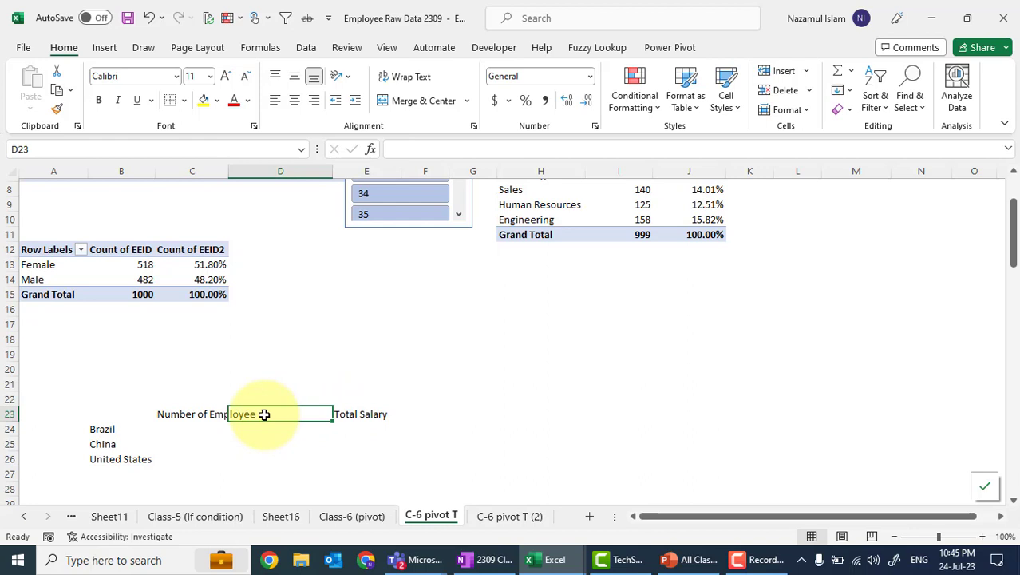
type("Per")
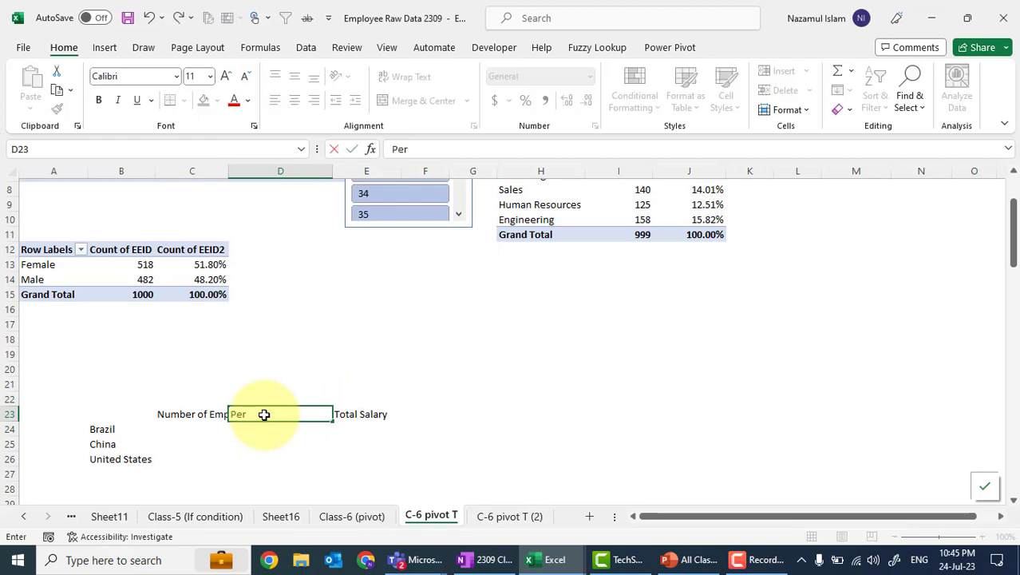
type(" %")
key("Return")
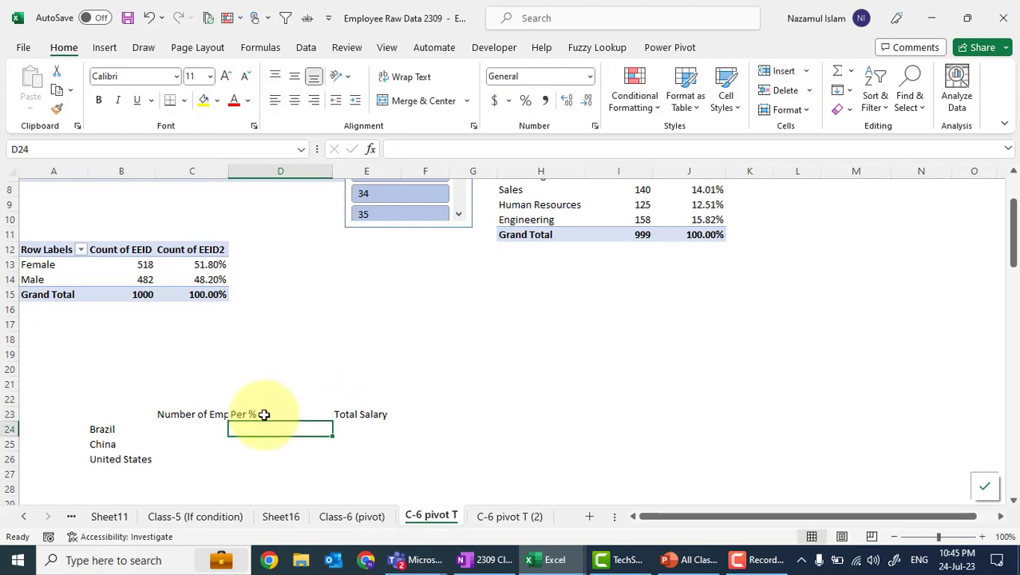
Step: AutoFit column C so the Number of Employee heading is fully readable
left_click(123, 414)
left_click(198, 451)
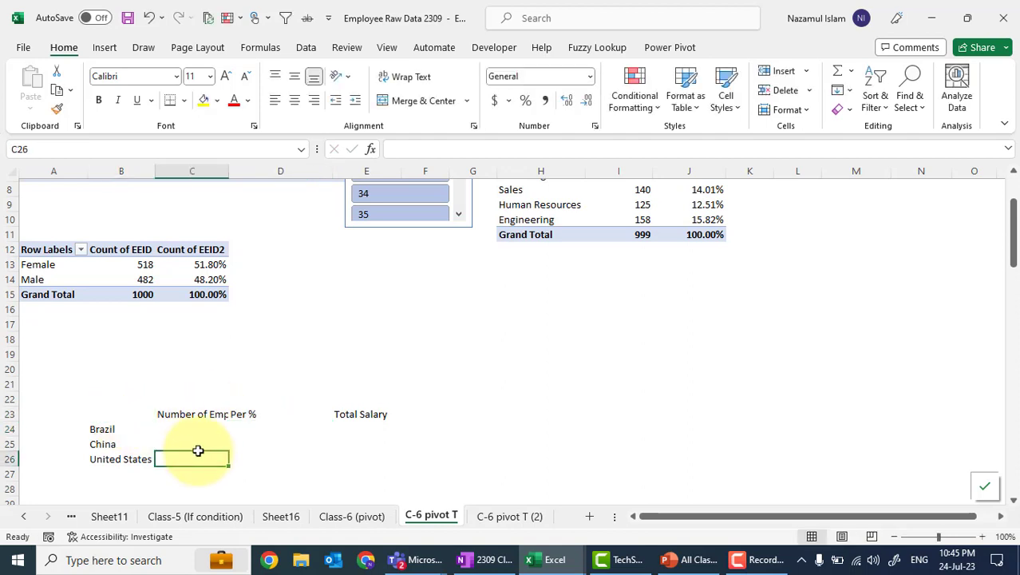
left_click_drag(166, 415, 391, 415)
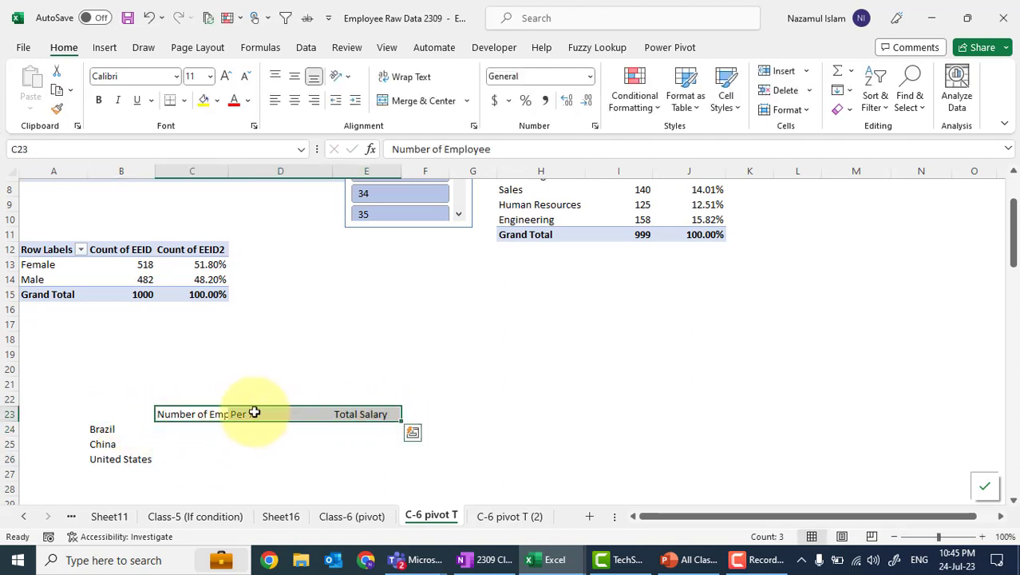
double_click(228, 170)
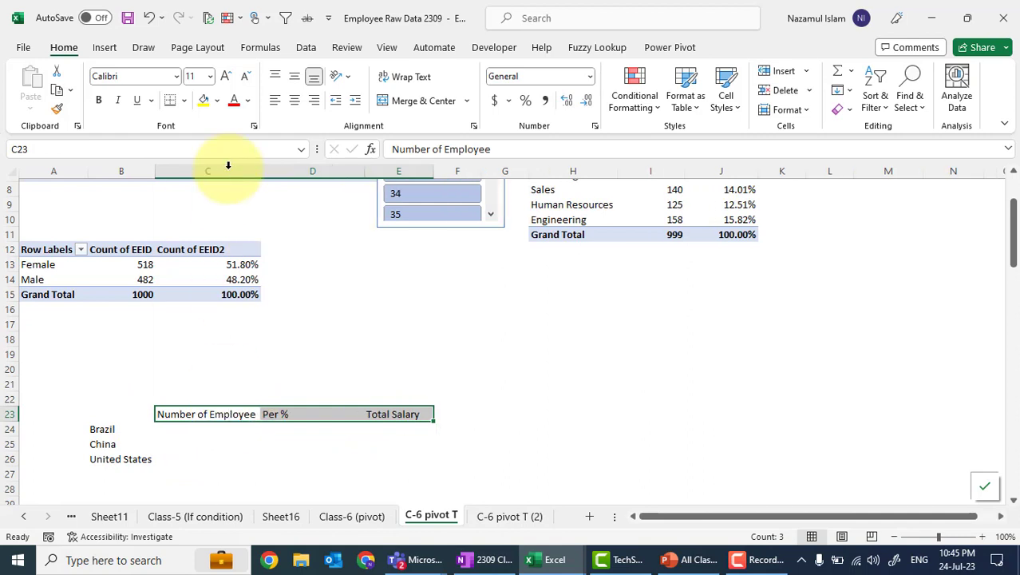
left_click(364, 167)
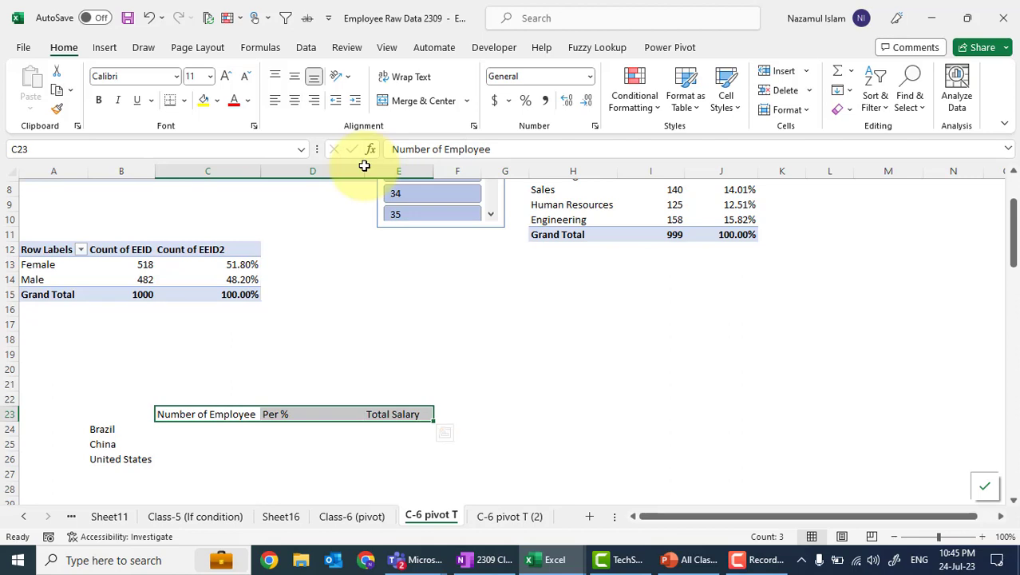
left_click(214, 443)
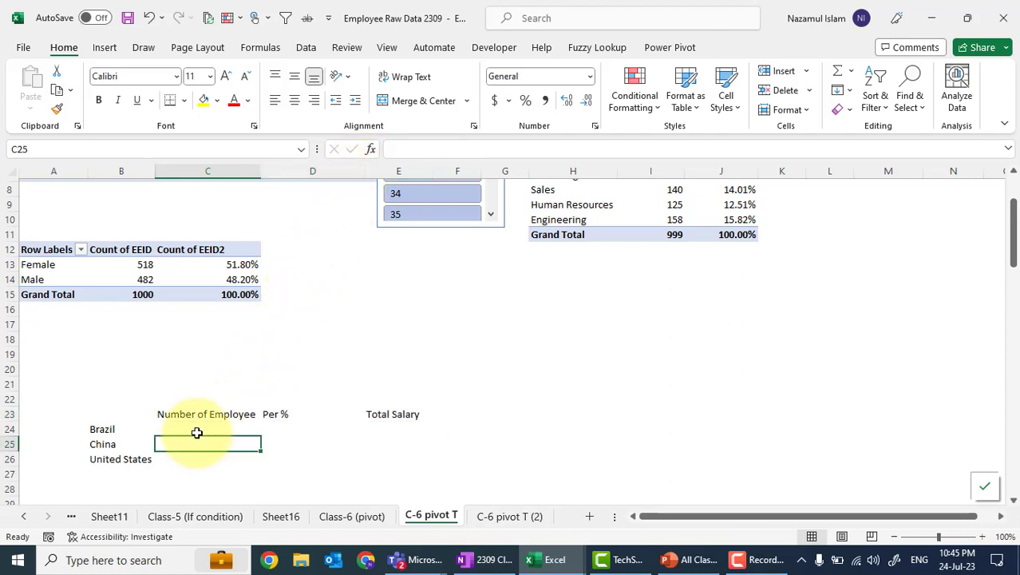
left_click(196, 430)
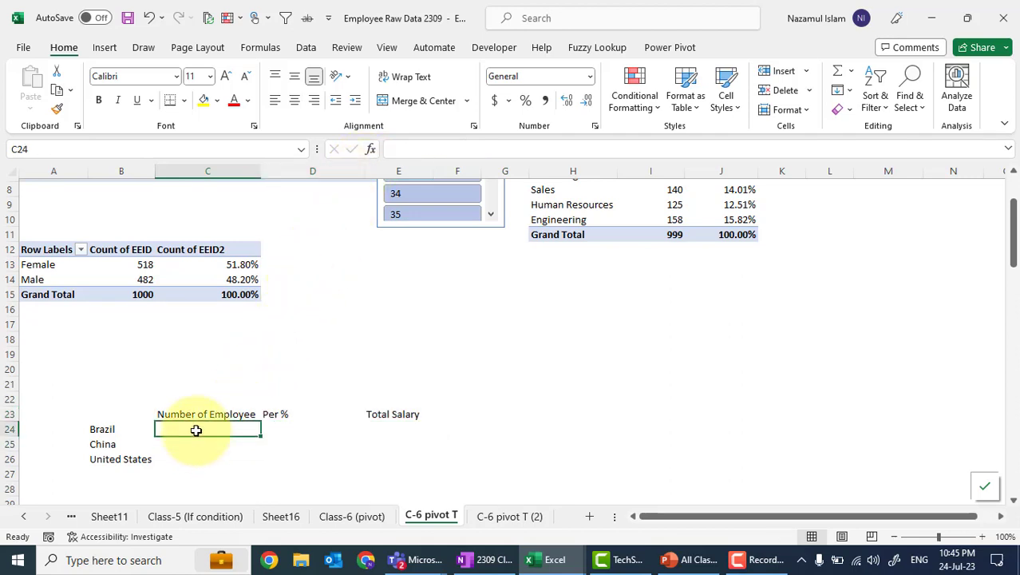
Step: Start =COUNTIF( in C24 from the =count autocomplete suggestions for Brazil's employee count
type("=")
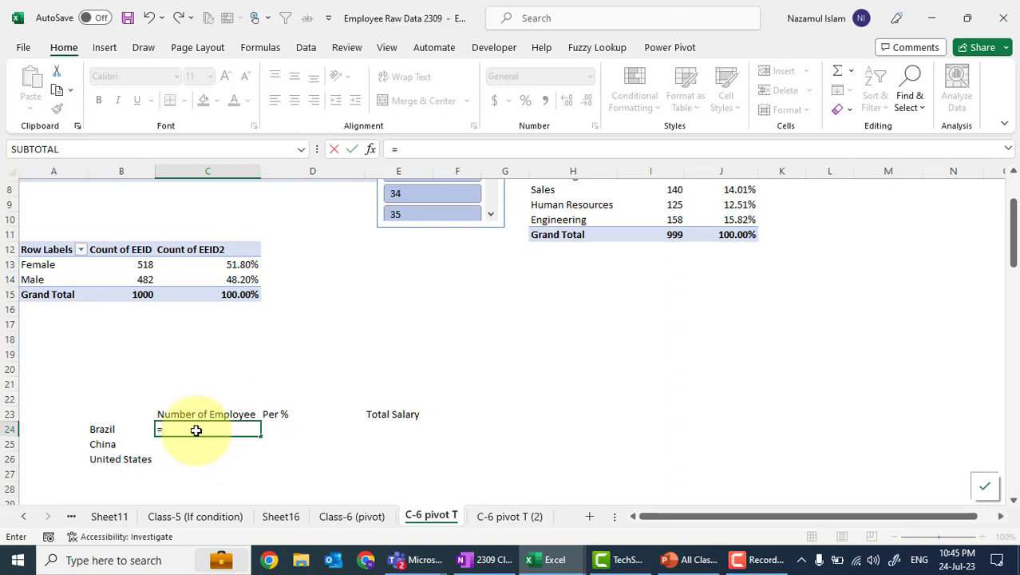
type("=cou")
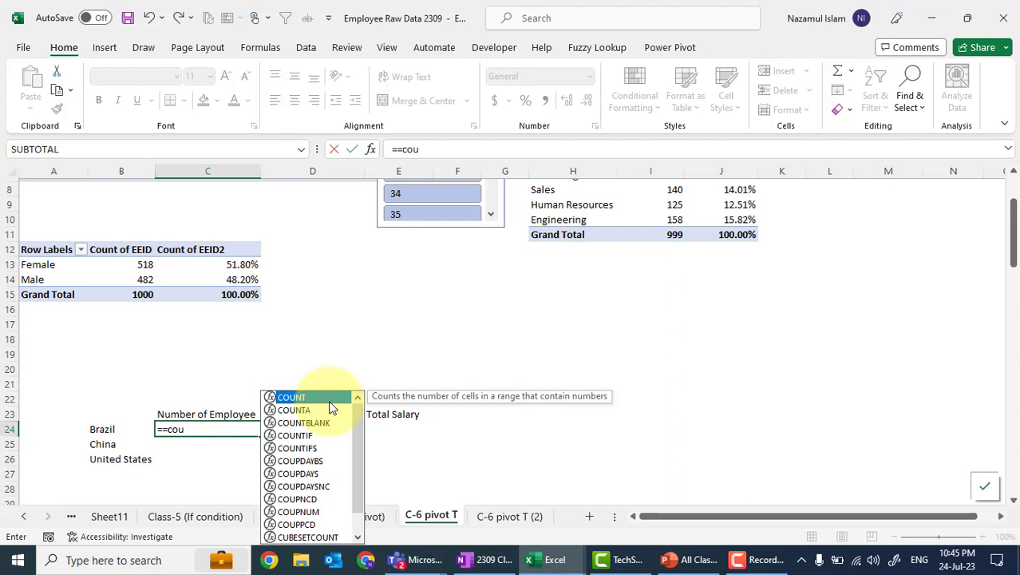
key("BackSpace")
key("BackSpace")
key("BackSpace")
key("BackSpace")
key("BackSpace")
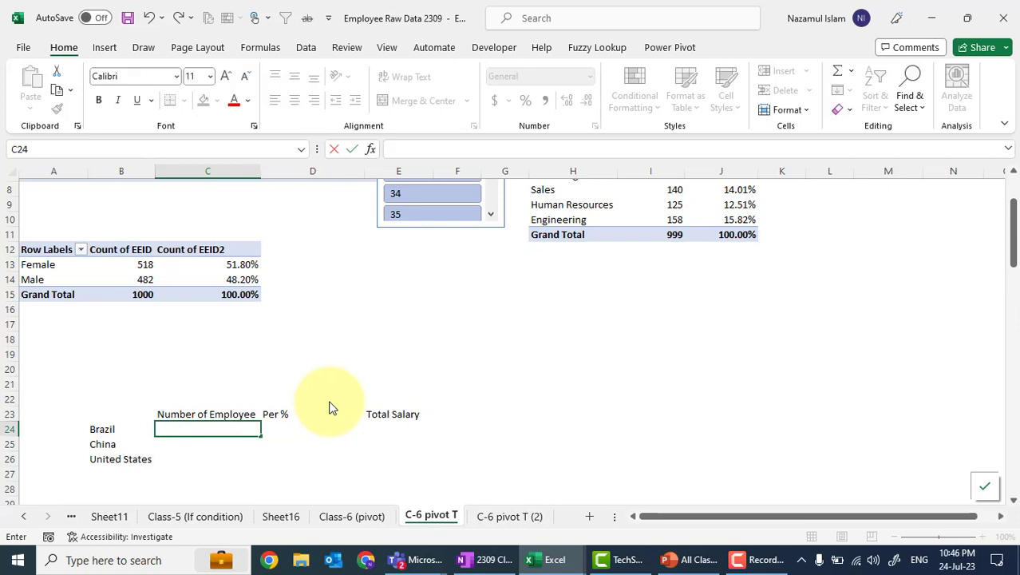
type("=count")
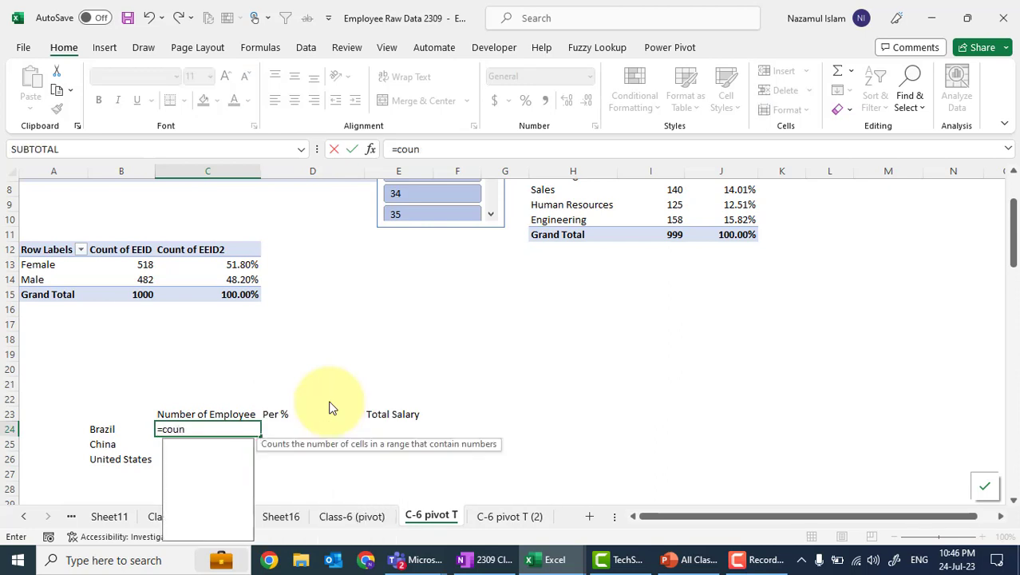
key("Down")
key("Down")
key("Down")
key("Down")
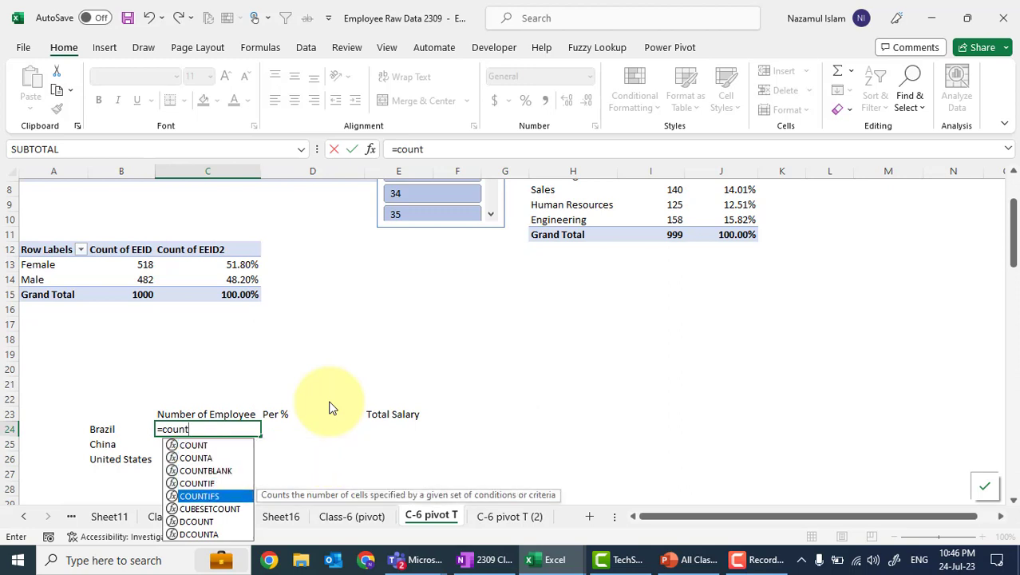
key("Up")
key("Down")
key("Up")
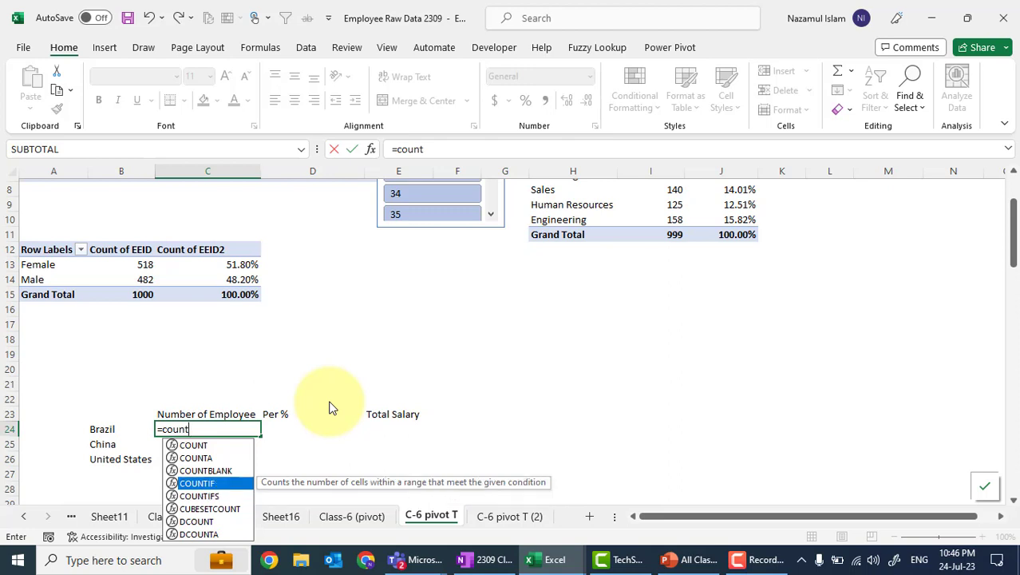
key("Tab")
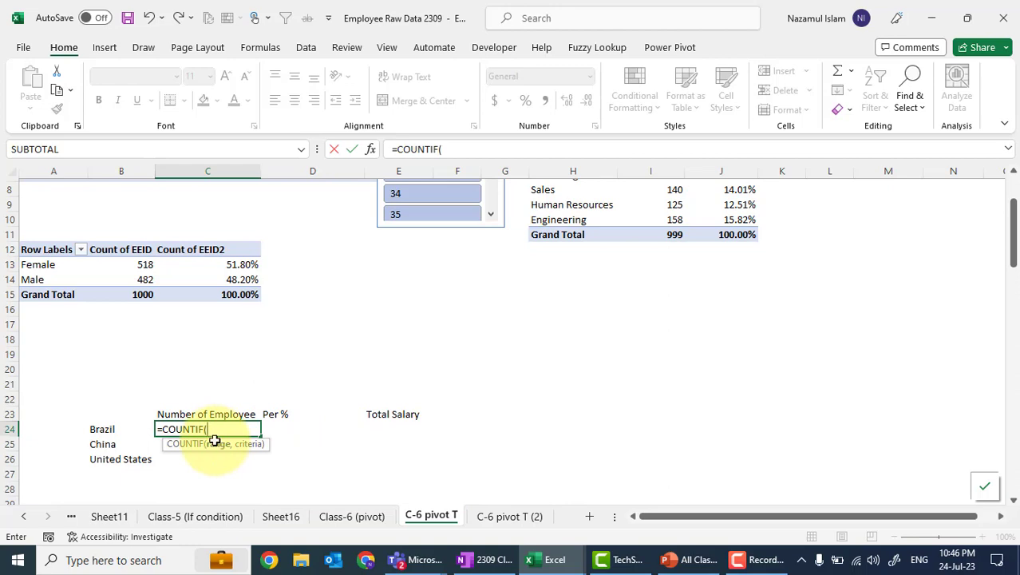
left_click(347, 514)
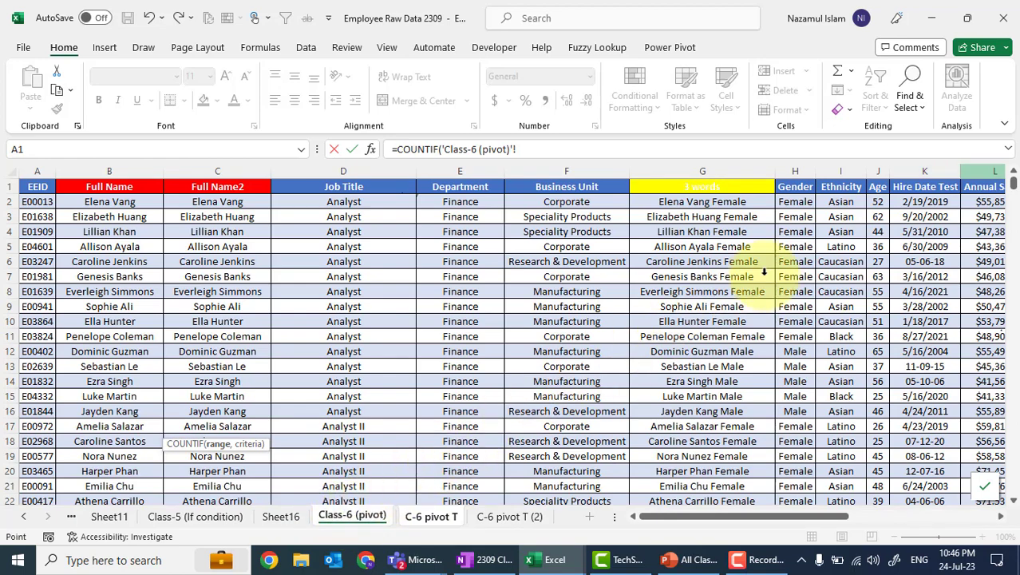
Step: Set the COUNTIF range to the whole Country column 'Class-6 (pivot)'!N:N, followed by a comma
key("Right")
key("Right")
key("Right")
key("Right")
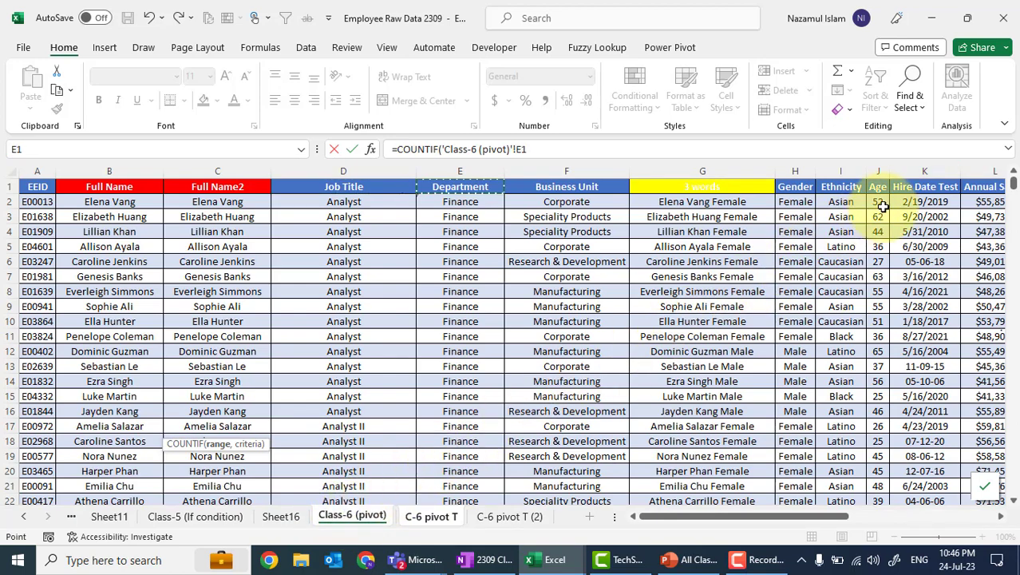
left_click_drag(669, 515, 724, 512)
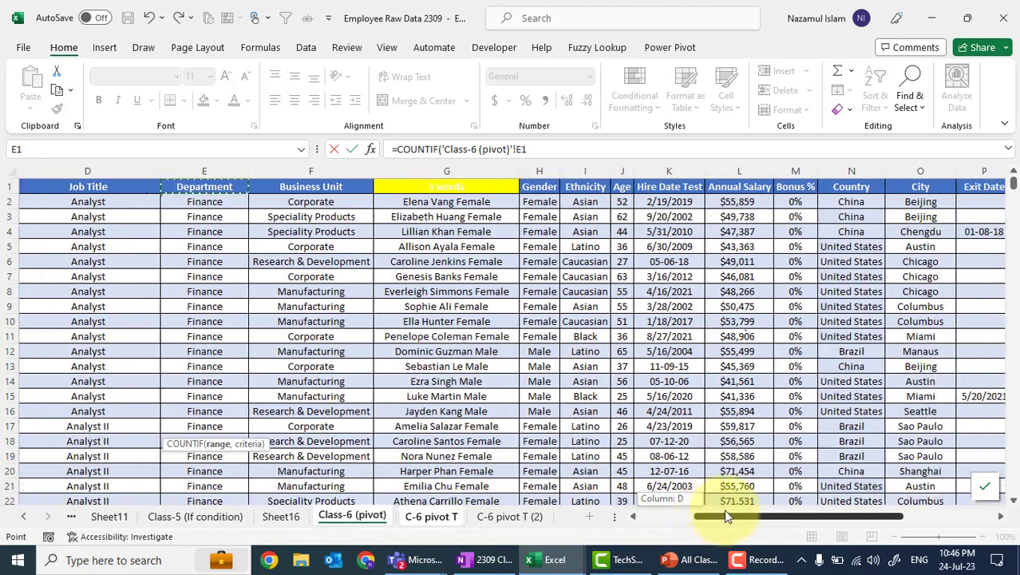
left_click(856, 170)
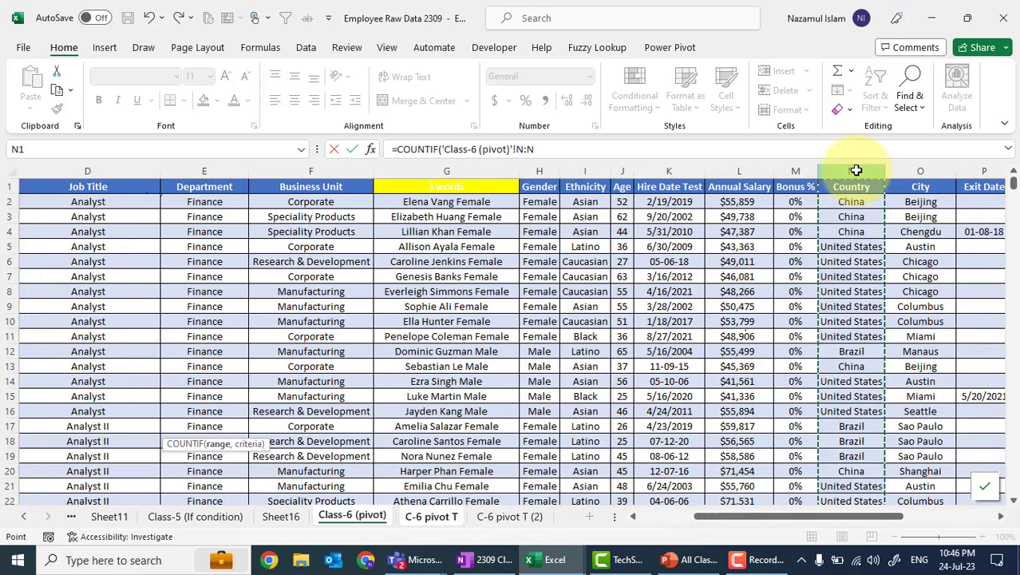
type(",")
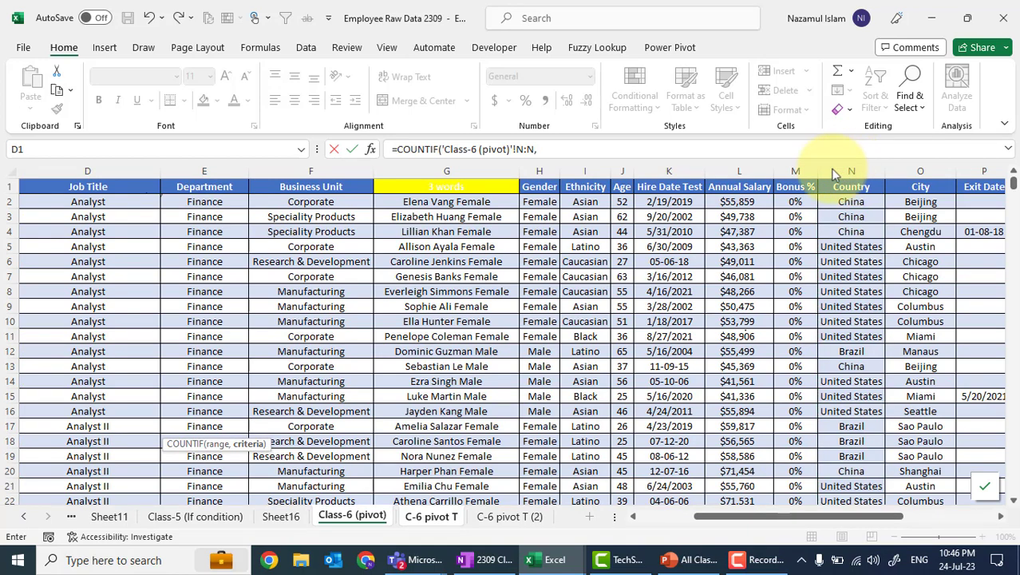
left_click(553, 148)
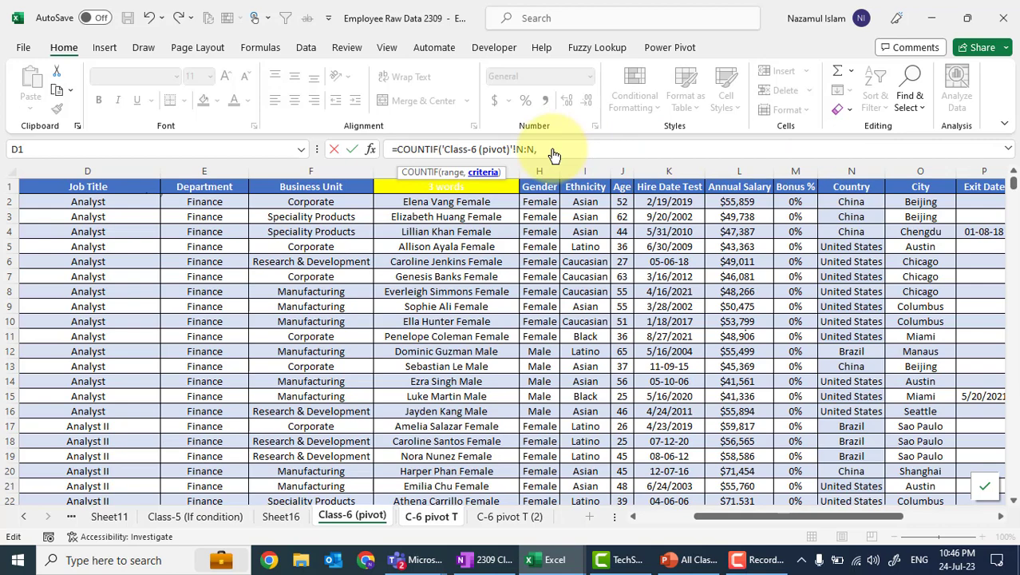
Step: Finish COUNTIF with B24 as criterion and fill it down, giving 139, 218 and 643
left_click(432, 516)
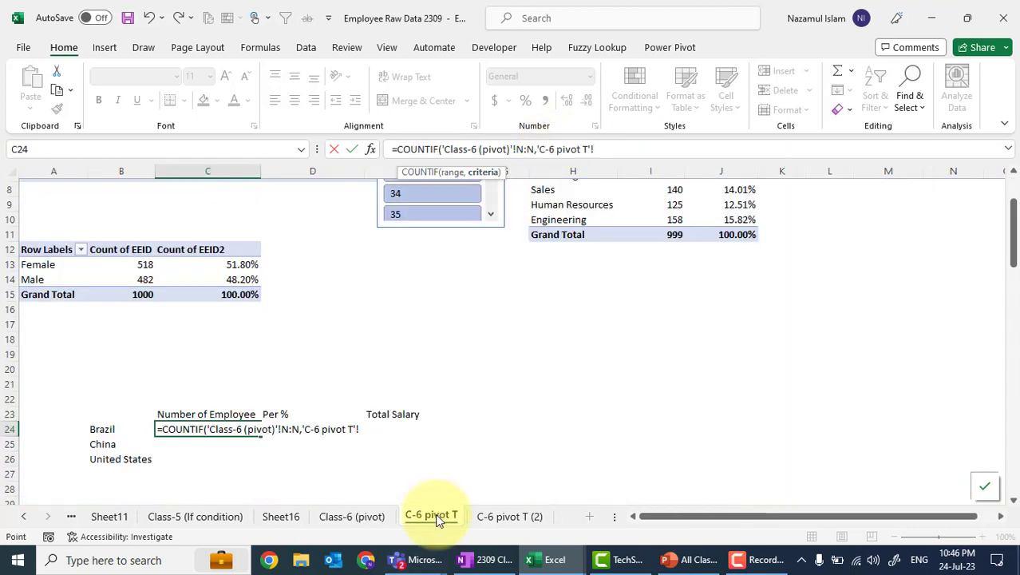
left_click(107, 429)
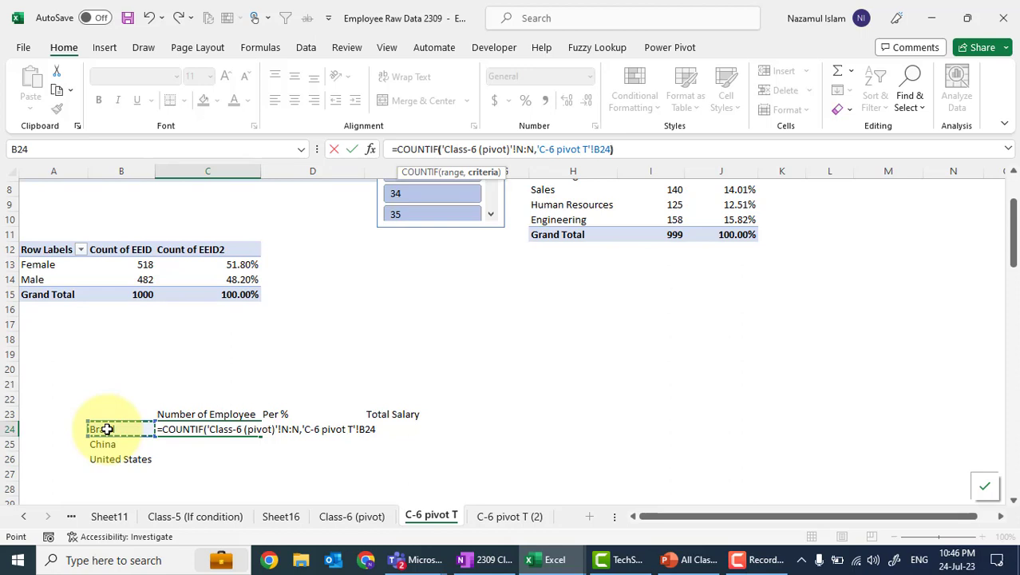
key("Return")
key("Up")
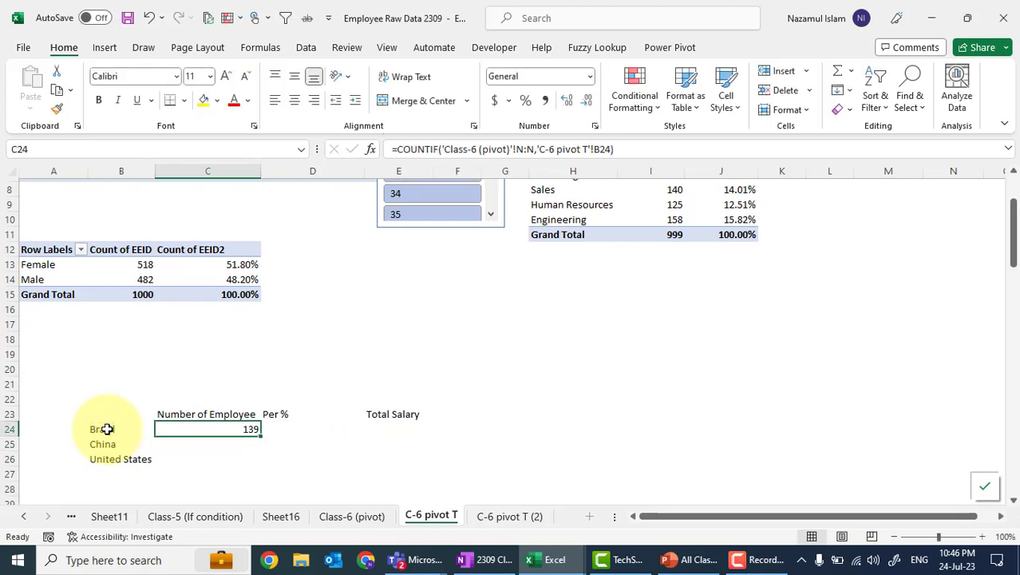
key("shift+Down")
key("shift+Down")
key("ctrl+d")
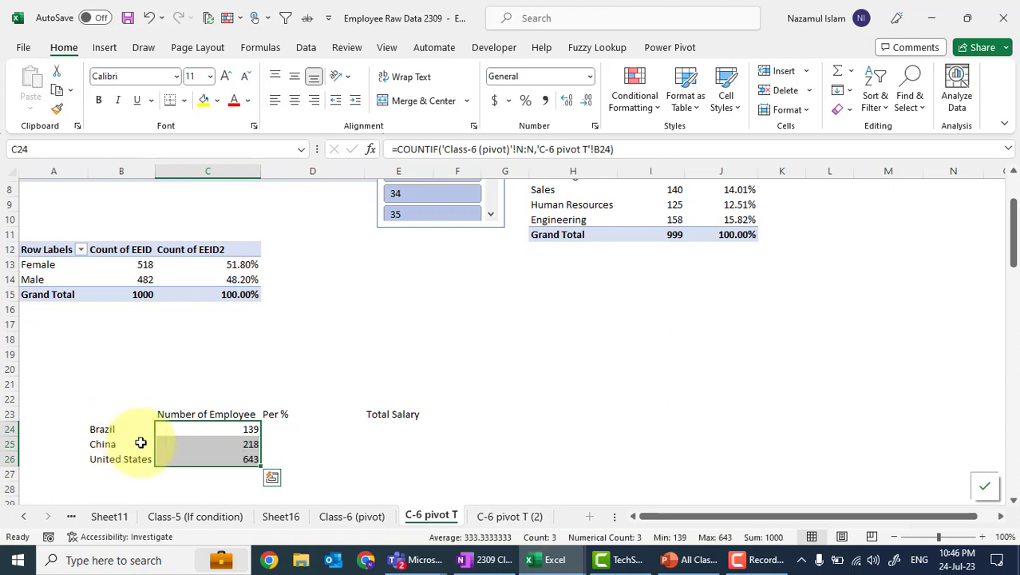
Step: Add an AutoSum total of 1000 employees in C27
left_click(231, 475)
key("alt+equal")
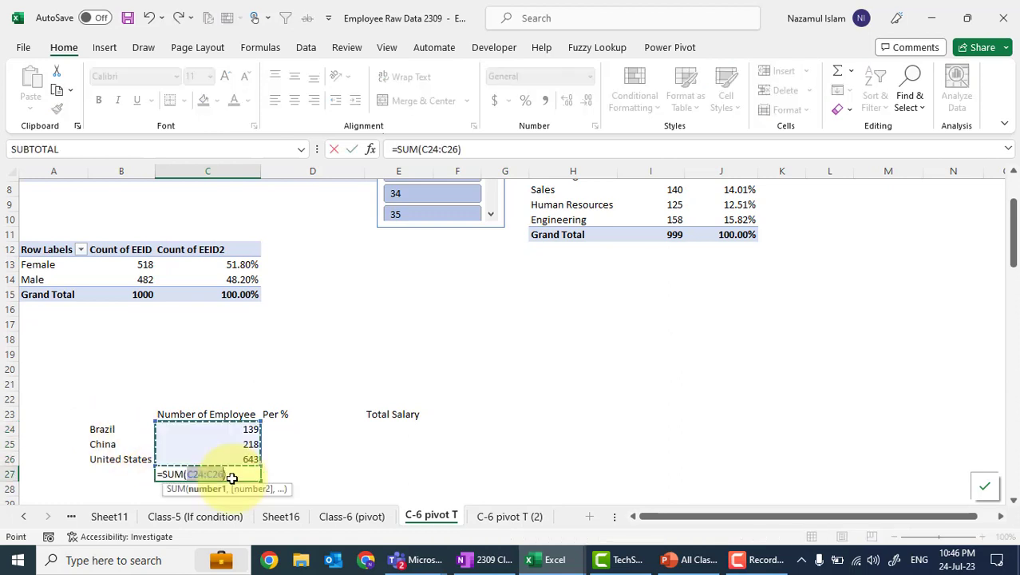
key("Return")
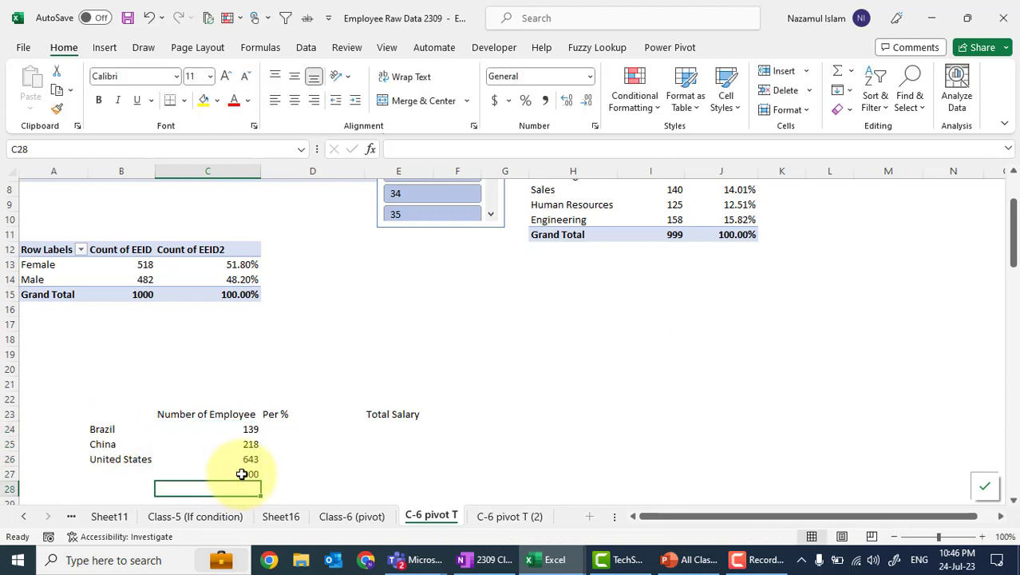
left_click(241, 474)
Step: Enter =C24/$C$27 in D24 and fill it down through D26
left_click(282, 429)
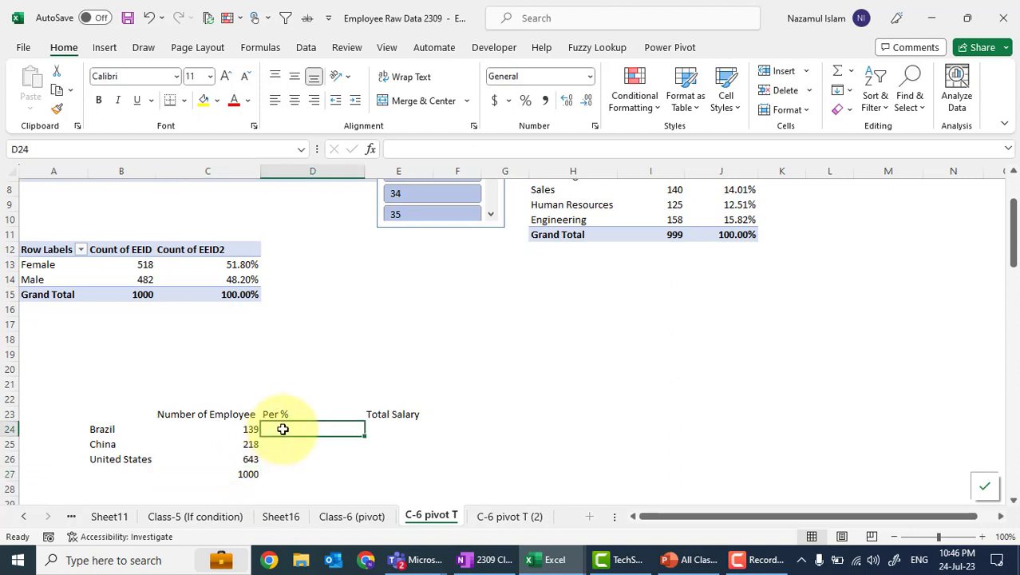
type("=")
key("Left")
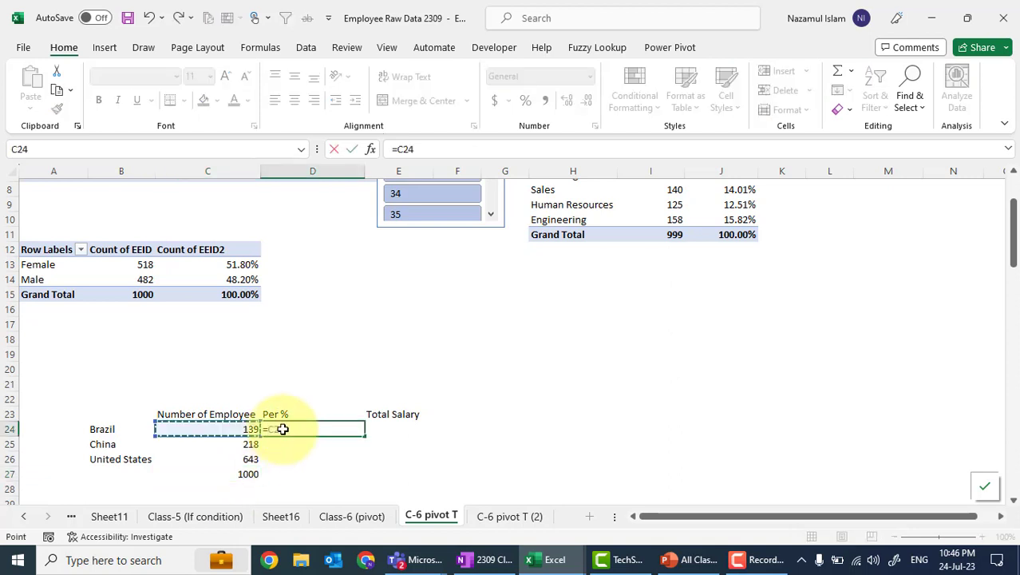
type("/")
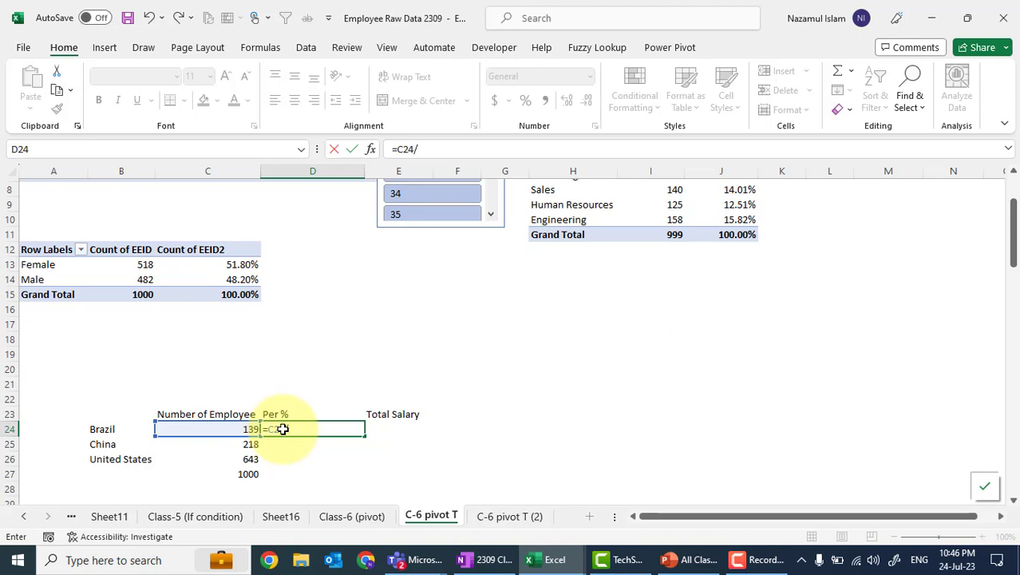
left_click(246, 473)
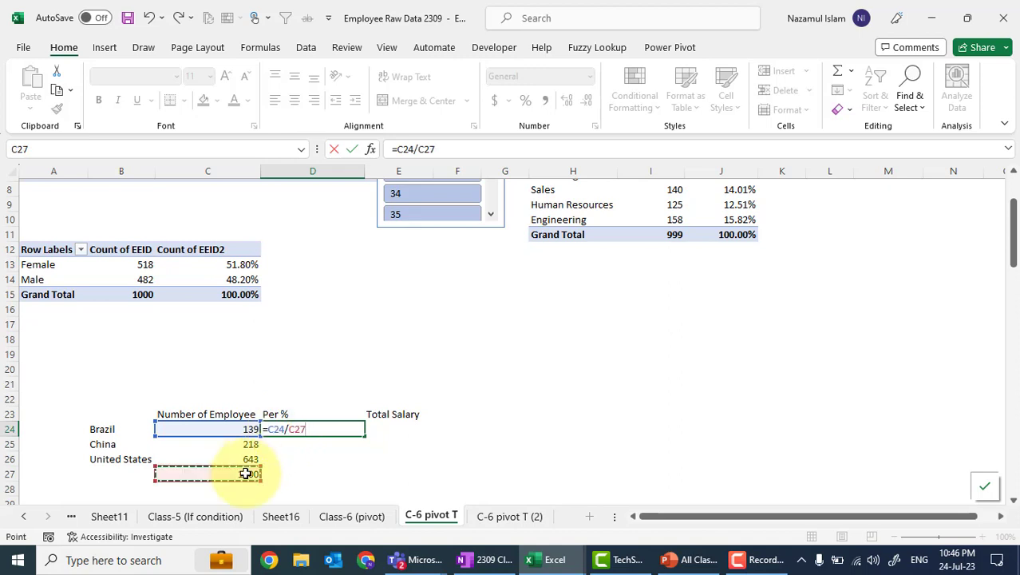
key("F4")
key("ctrl+Return")
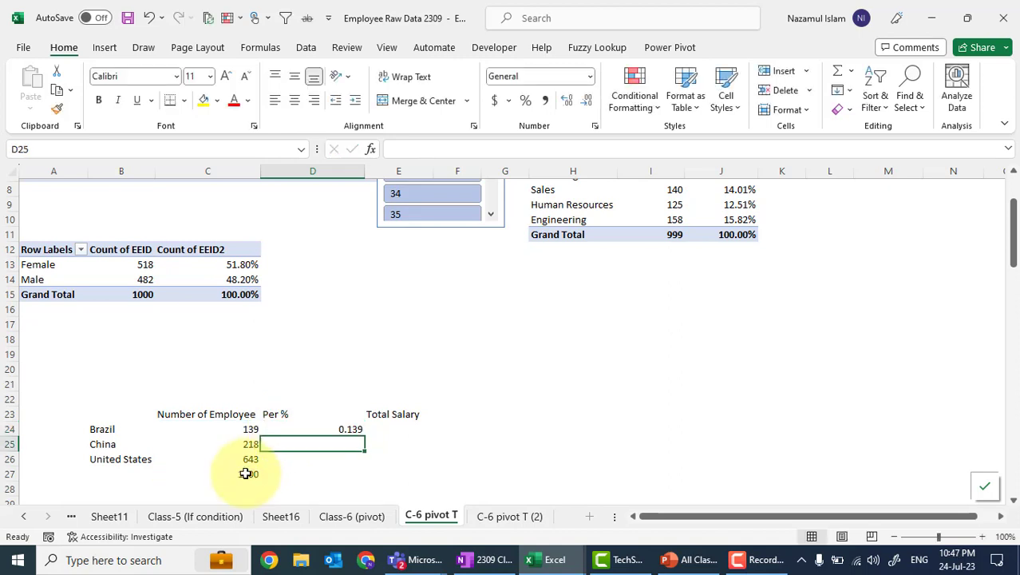
key("shift+Down")
key("shift+Down")
key("ctrl+d")
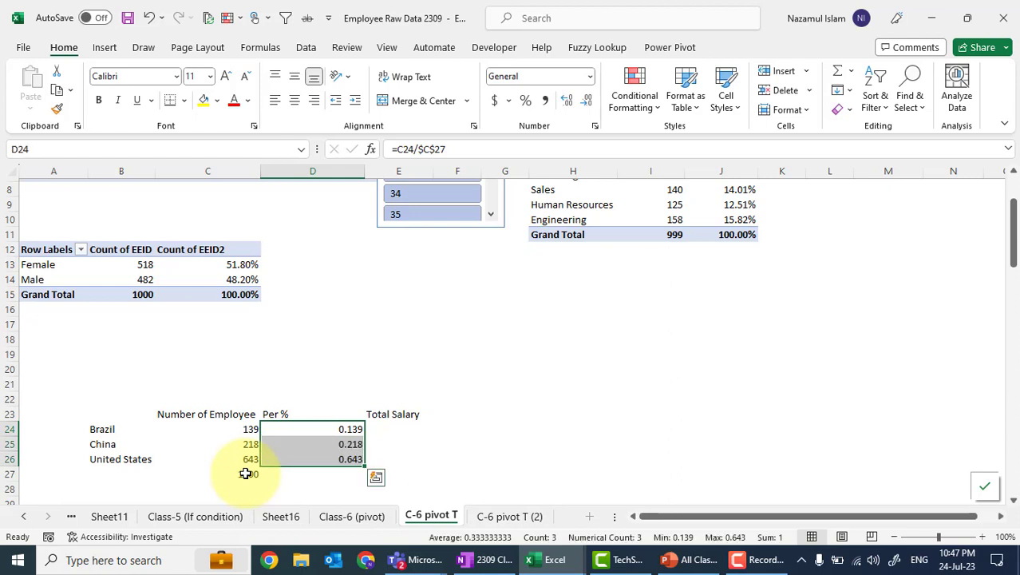
Step: Format the Per % values as centred percentages showing 14%, 22% and 64%
left_click(525, 101)
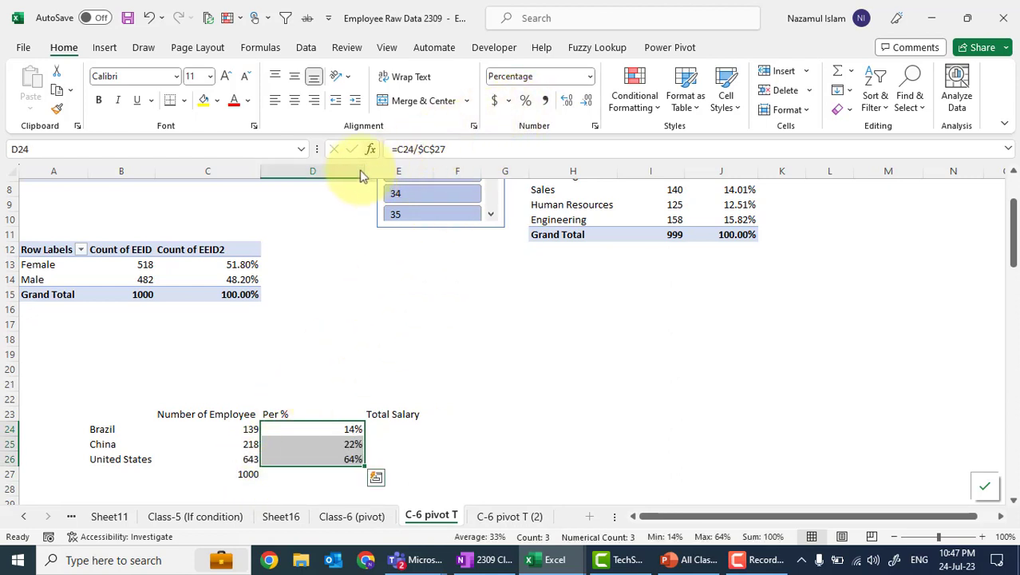
left_click(295, 100)
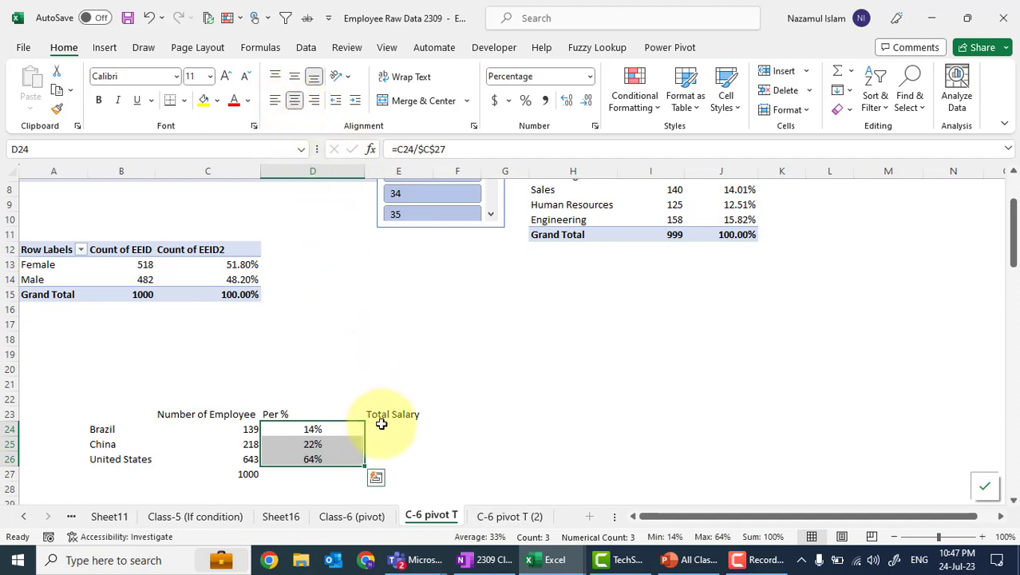
left_click(385, 429)
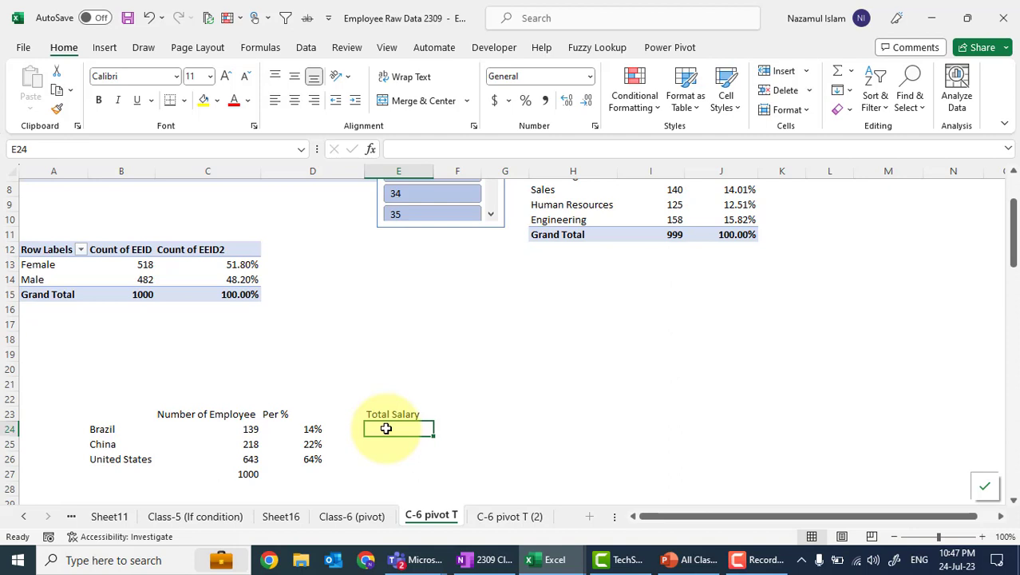
Step: Start a SUMIF in E24 using the Class-6 (pivot) Country column as the range, replacing a mistaken Annual Salary pick
type("=sum")
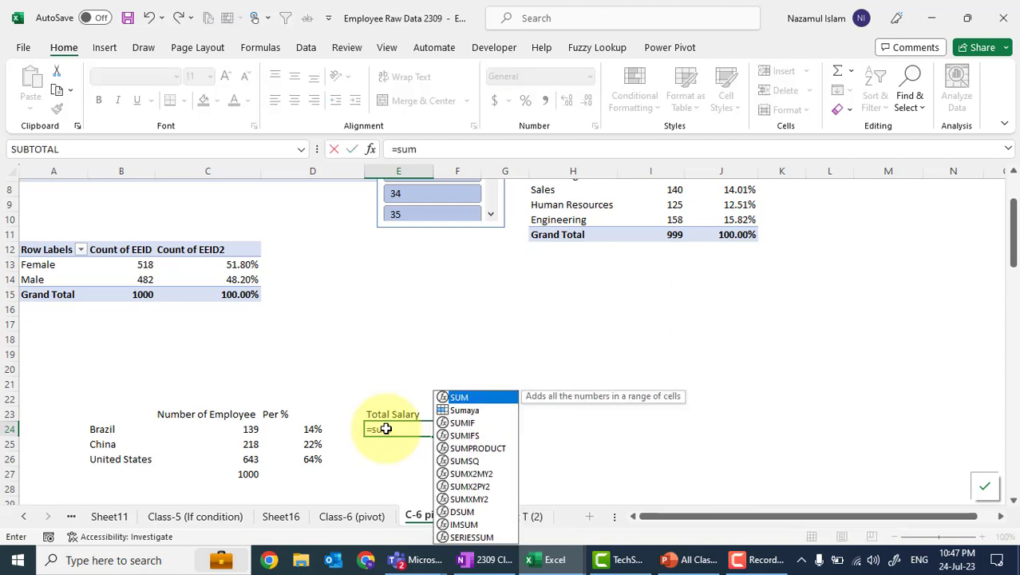
type("if")
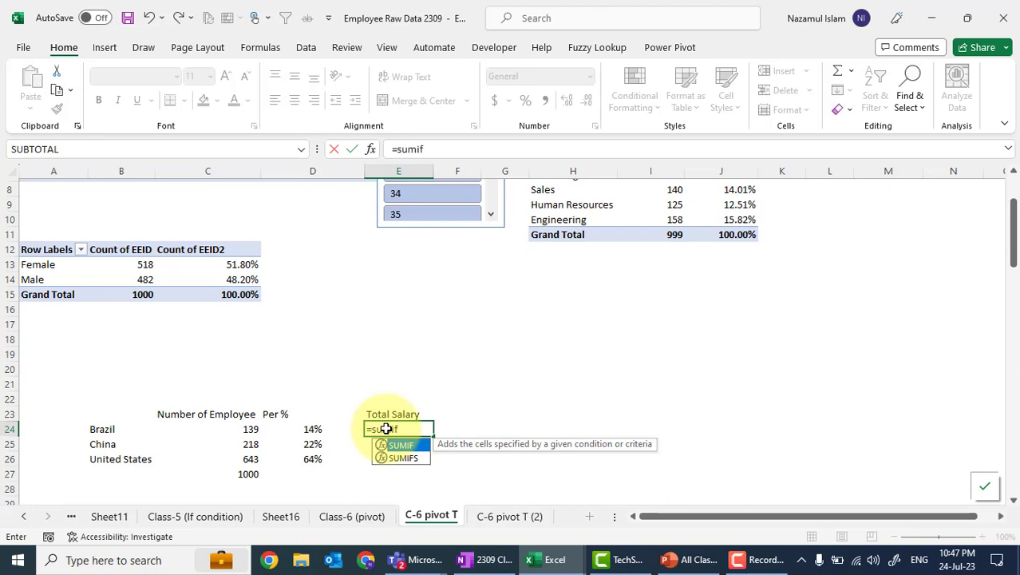
key("Tab")
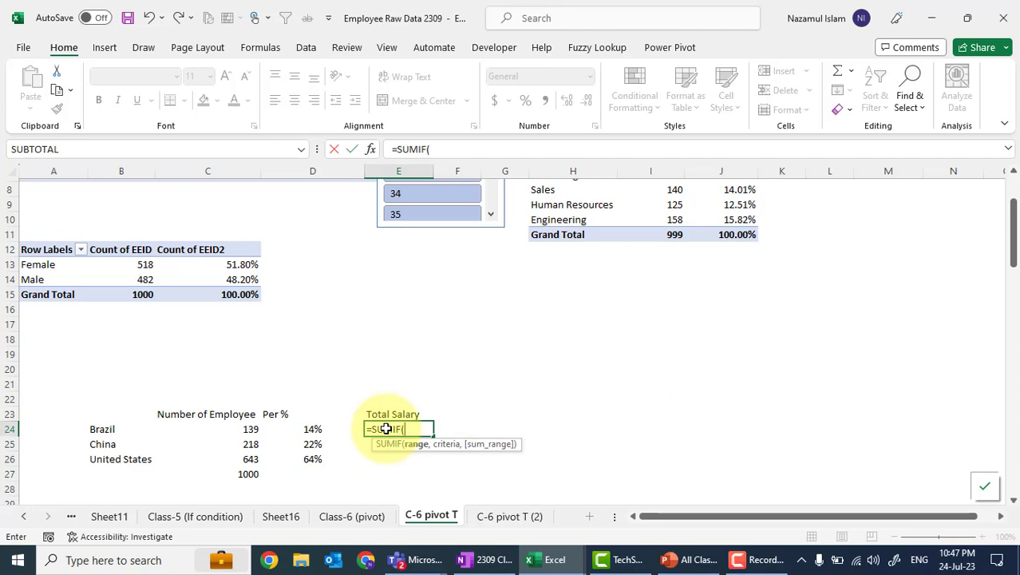
left_click(346, 517)
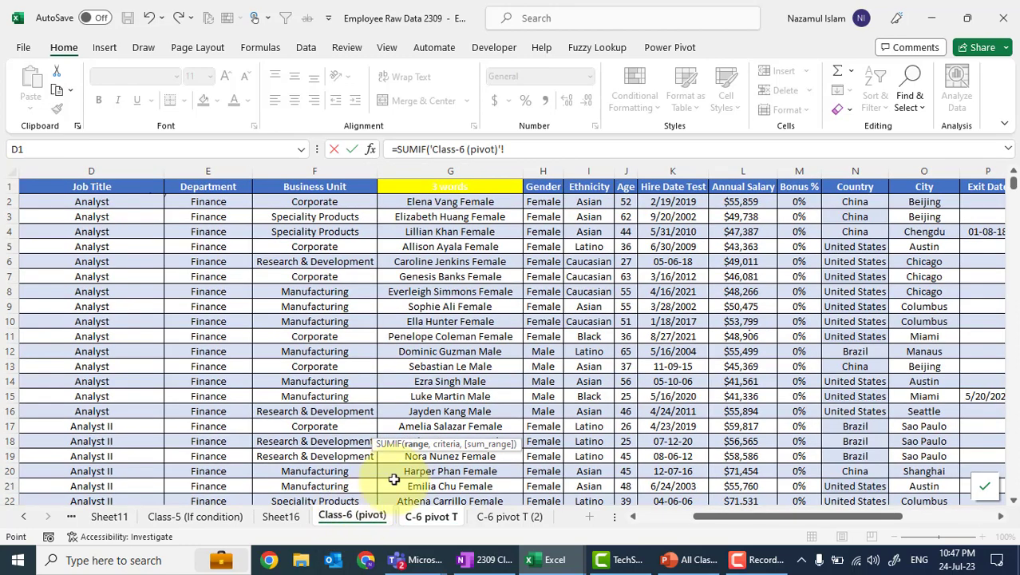
left_click(749, 172)
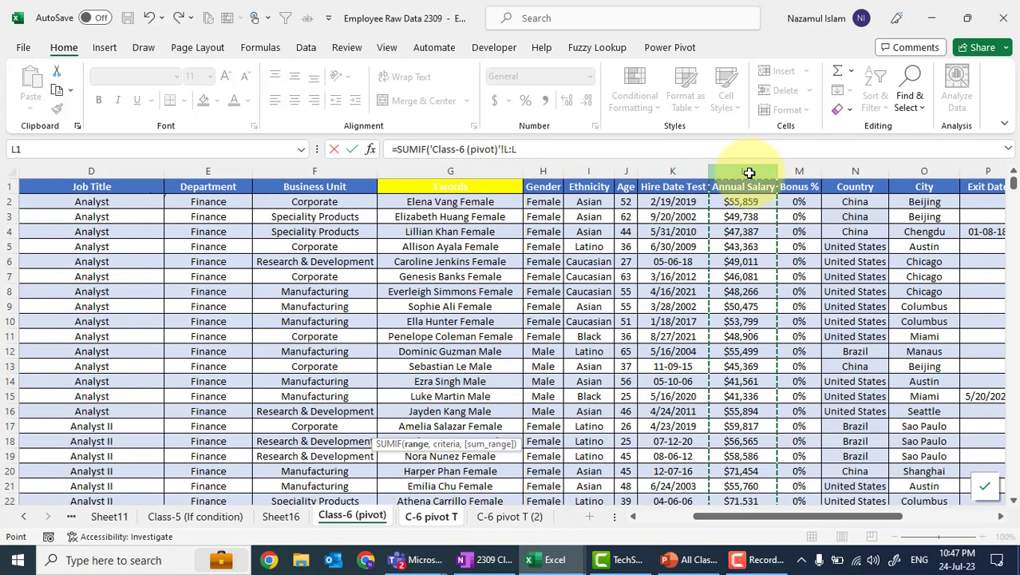
type(",")
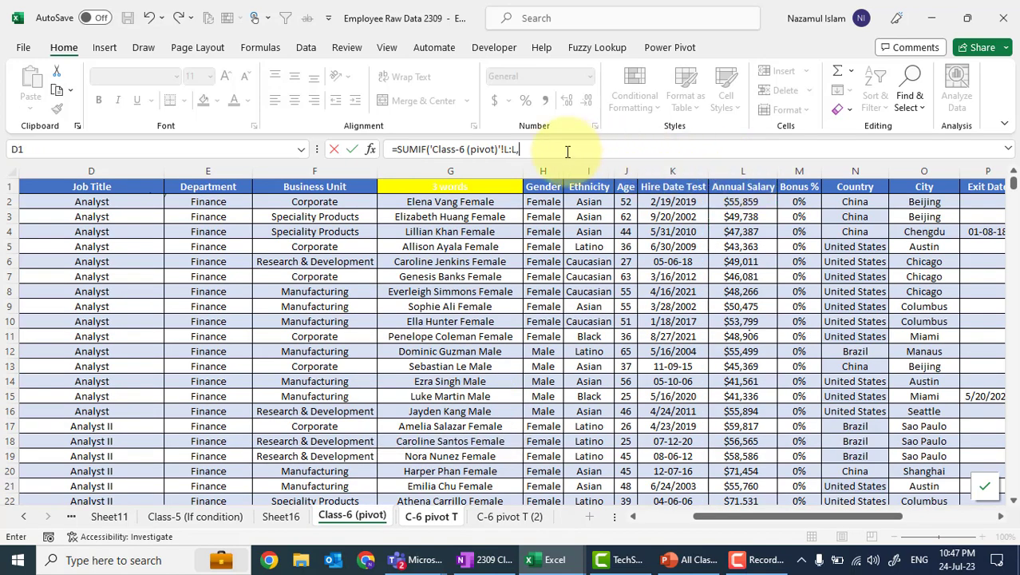
left_click(567, 151)
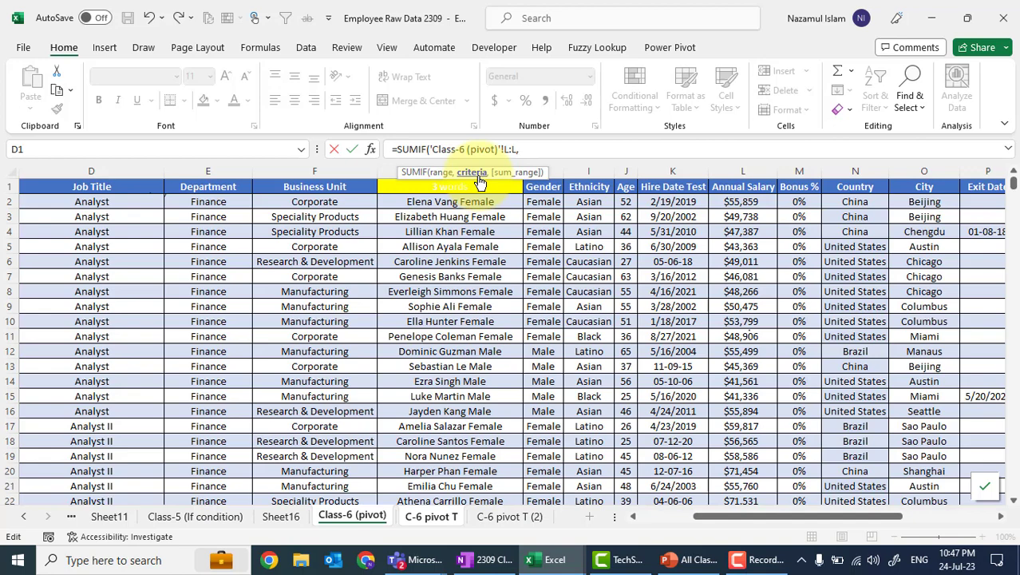
key("BackSpace")
key("BackSpace")
key("BackSpace")
key("BackSpace")
key("BackSpace")
key("BackSpace")
key("BackSpace")
key("BackSpace")
key("BackSpace")
key("BackSpace")
key("BackSpace")
key("BackSpace")
key("BackSpace")
key("BackSpace")
key("BackSpace")
key("BackSpace")
key("BackSpace")
key("BackSpace")
key("BackSpace")
key("BackSpace")
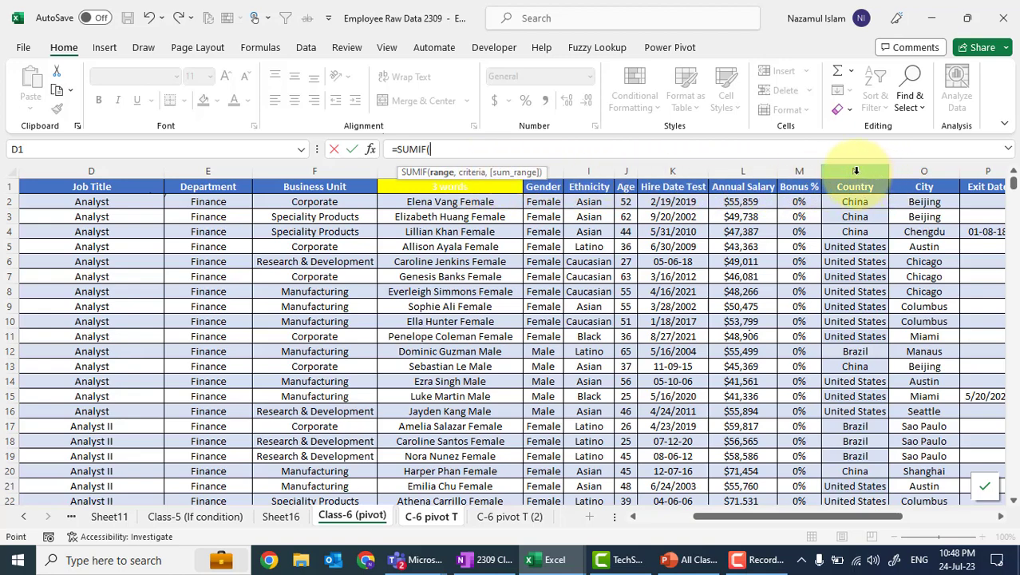
left_click(856, 173)
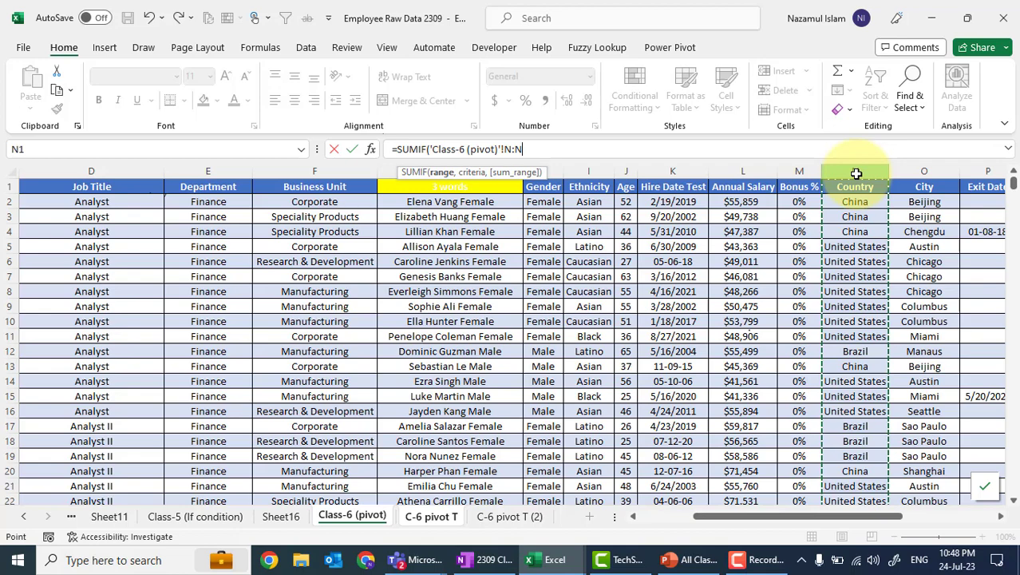
type(",")
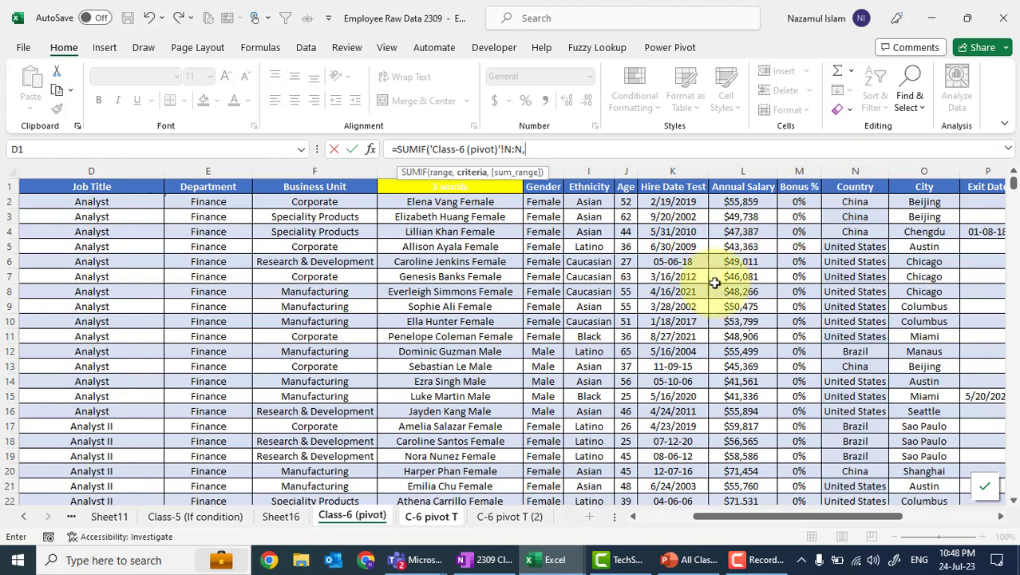
Step: Complete the SUMIF with Brazil in B24 as criteria and Annual Salary as sum range, giving 15613152
left_click(415, 517)
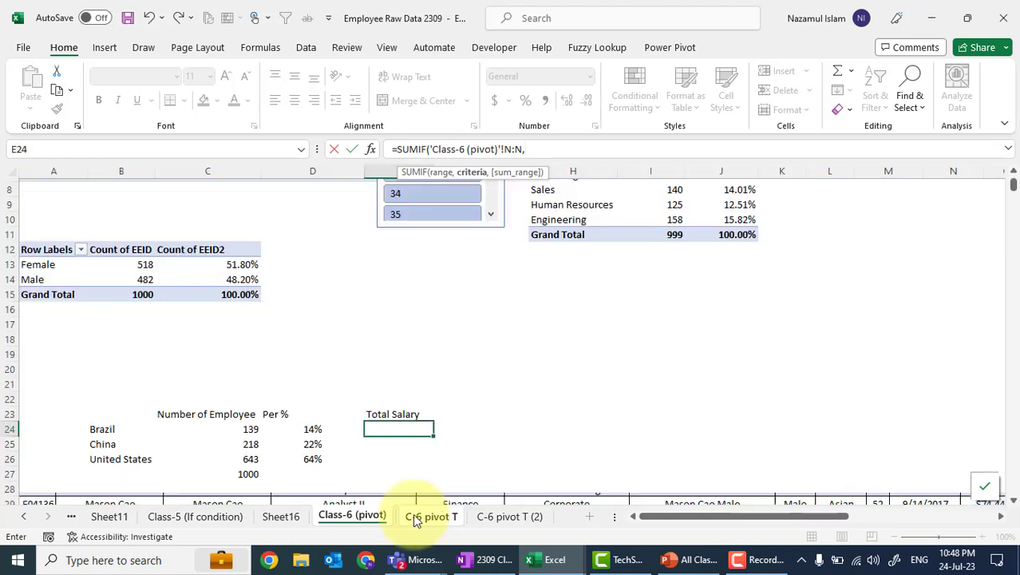
left_click(113, 431)
type(",")
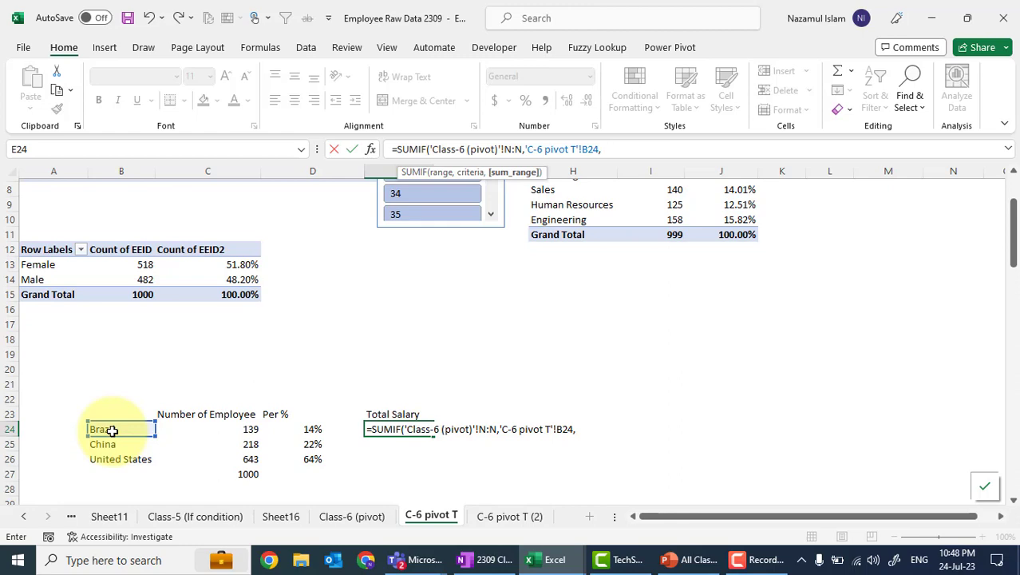
left_click(354, 517)
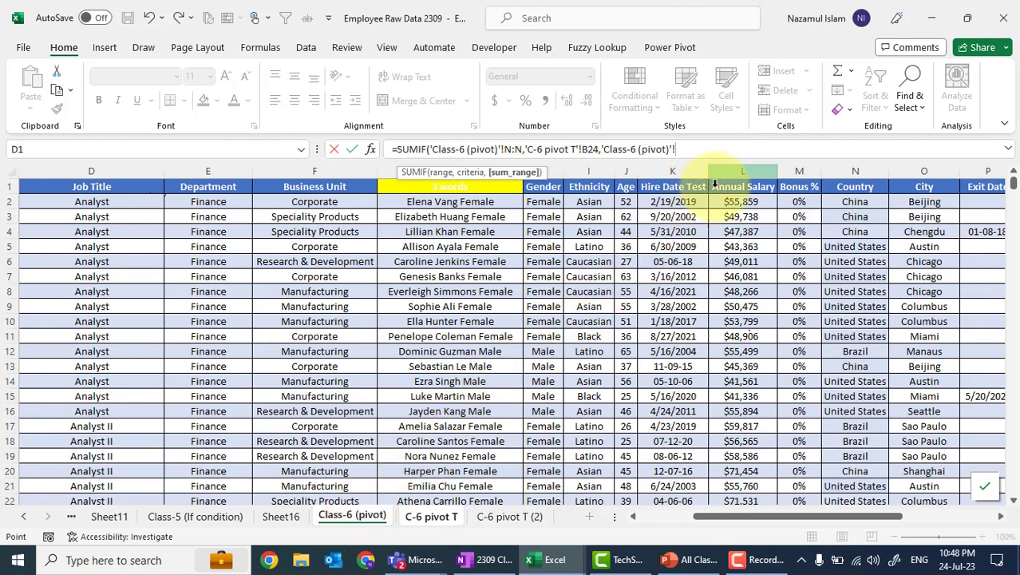
left_click(736, 167)
type(")")
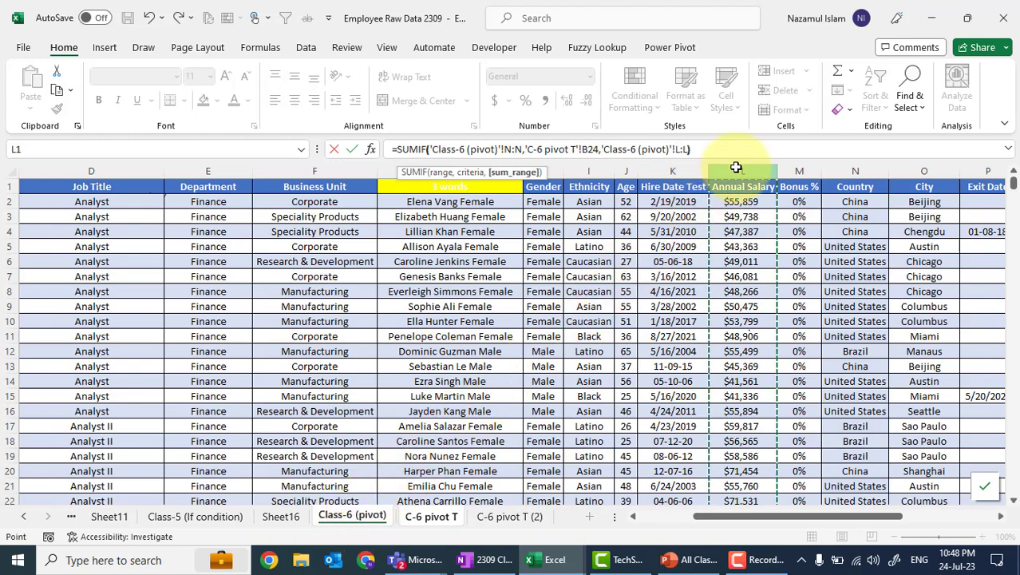
key("Return")
key("Up")
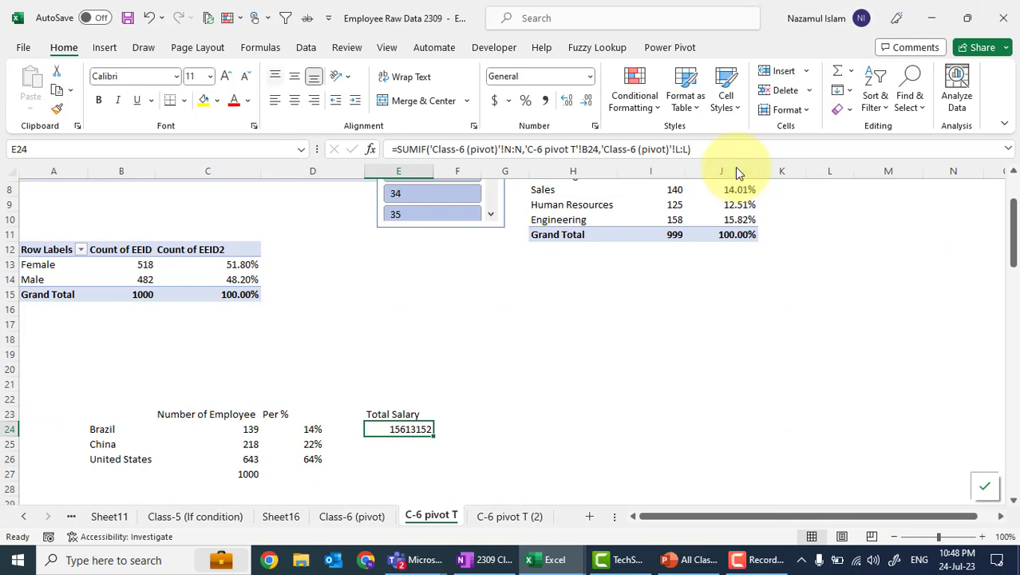
Step: Apply the custom millions format #,00,, to Brazil's Total Salary in E24
left_click(595, 125)
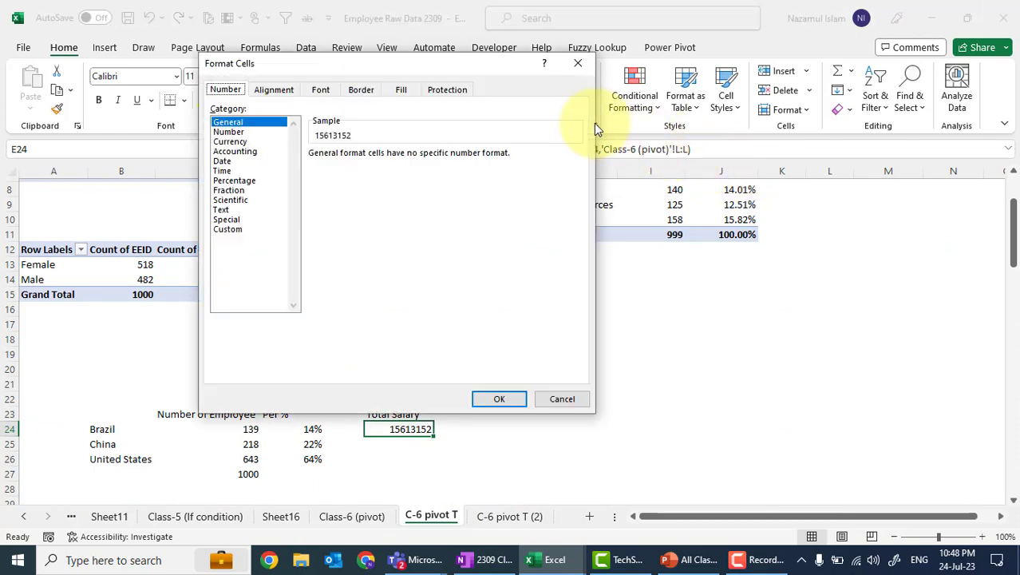
left_click(234, 230)
left_click_drag(576, 196, 569, 300)
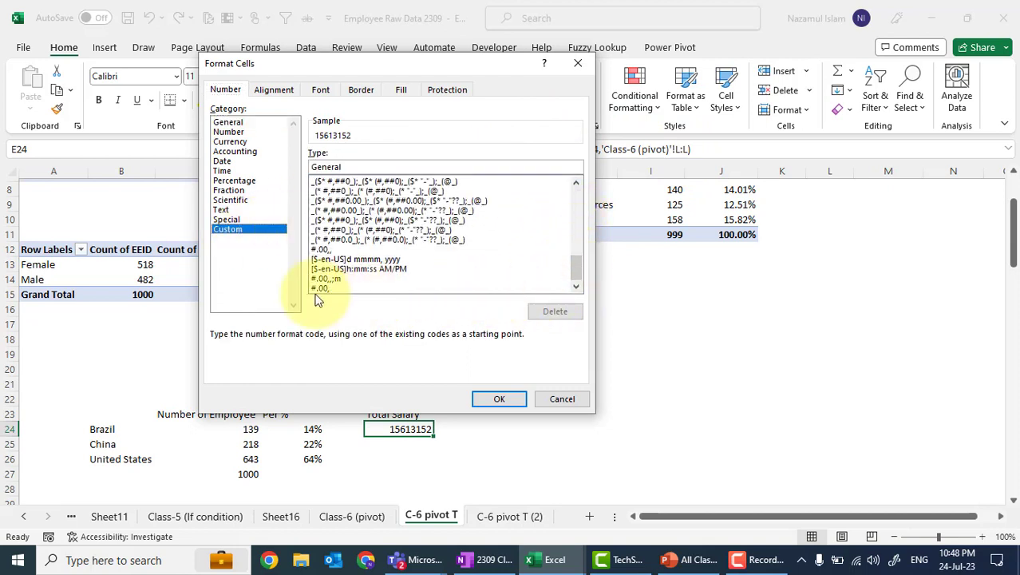
left_click(321, 250)
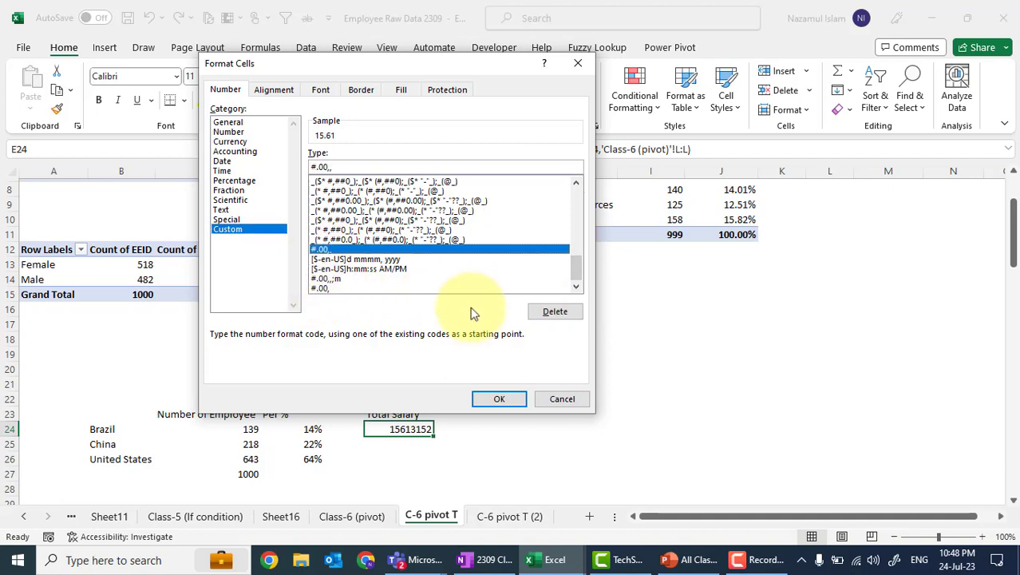
left_click(489, 399)
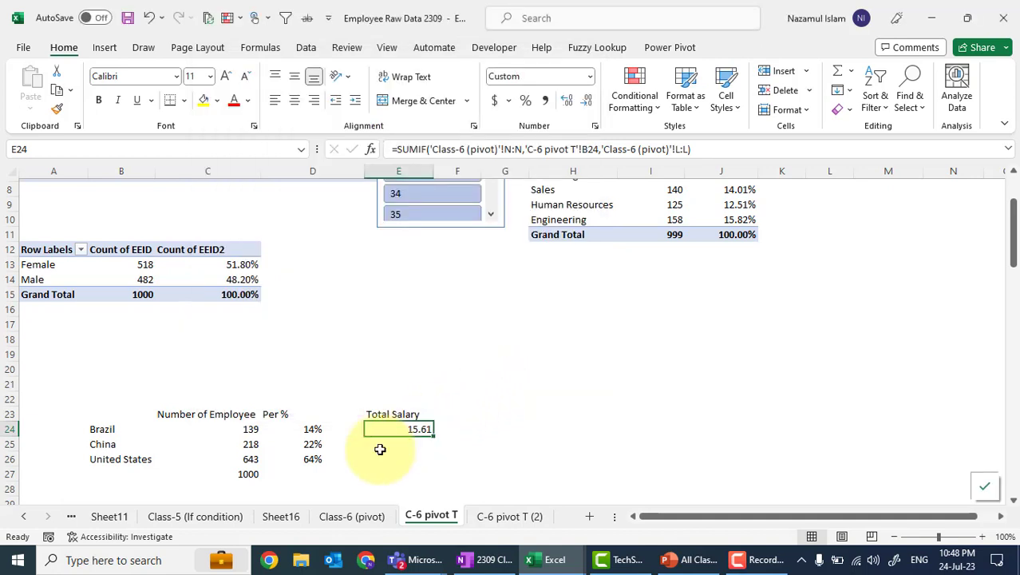
Step: Copy the salary formula down to China and United States and AutoSum them into a 113.22 total
left_click_drag(380, 448, 380, 449)
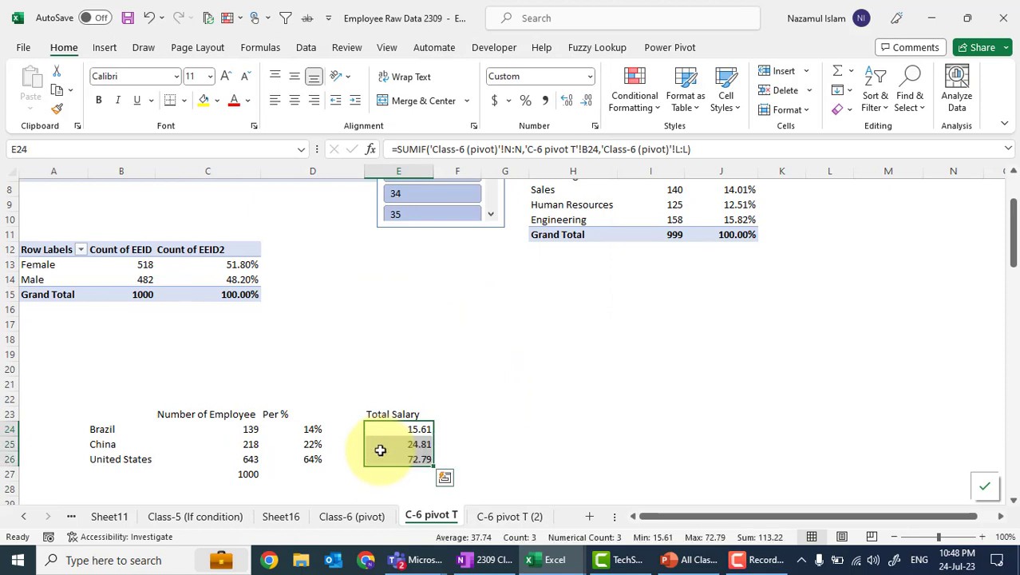
left_click(388, 475)
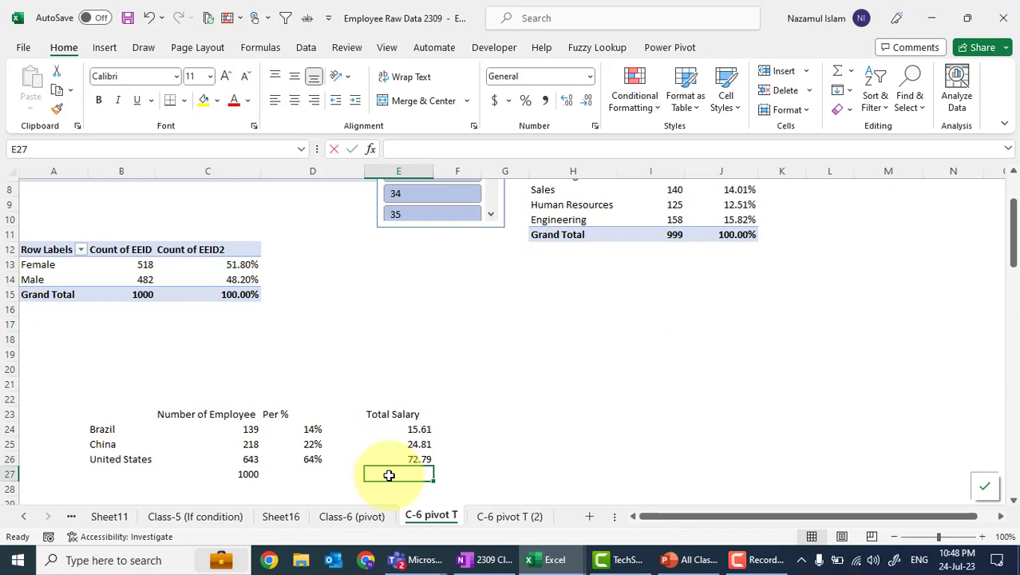
key("alt+equal")
key("Return")
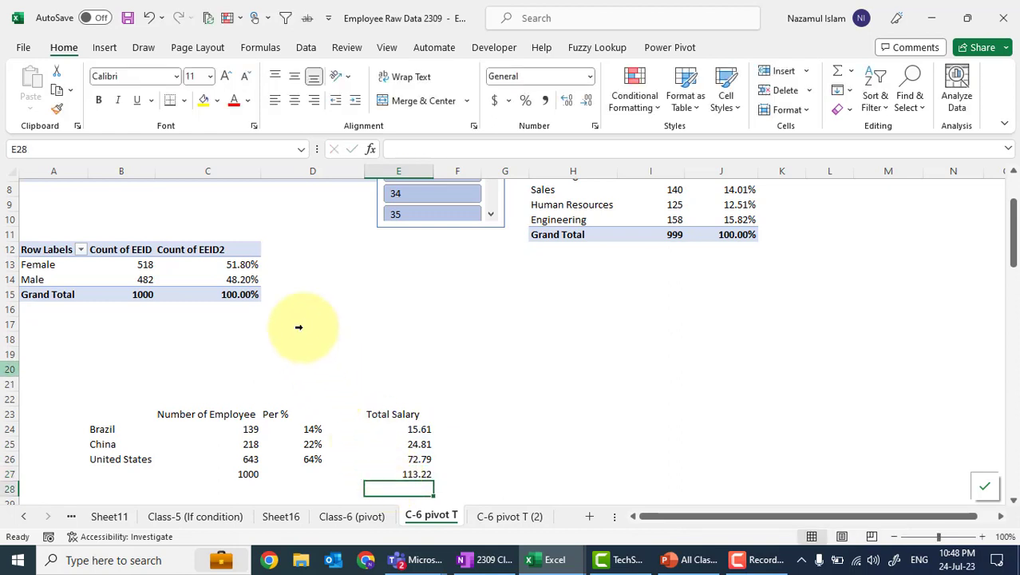
Step: Delete empty rows 16–20 so the country summary sits higher, with headings in row 18
left_click_drag(2, 308, 3, 372)
key("ctrl+minus")
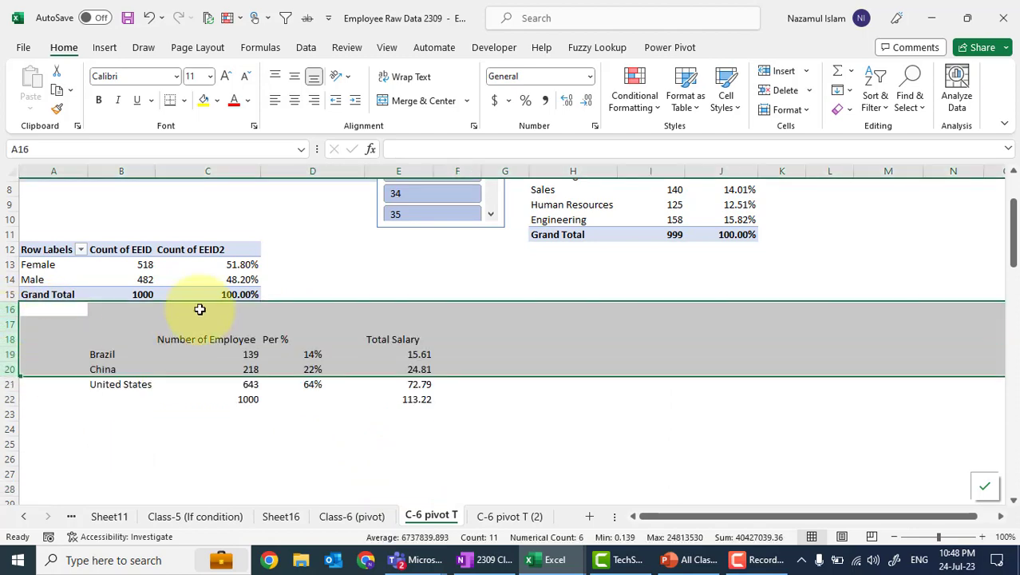
scroll(199, 309, "up", 2)
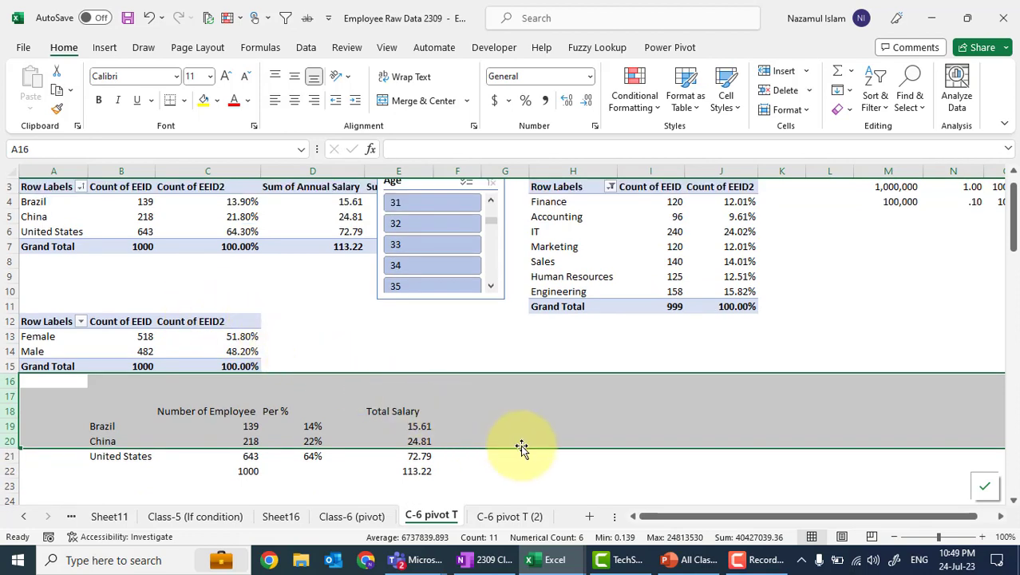
left_click(499, 469)
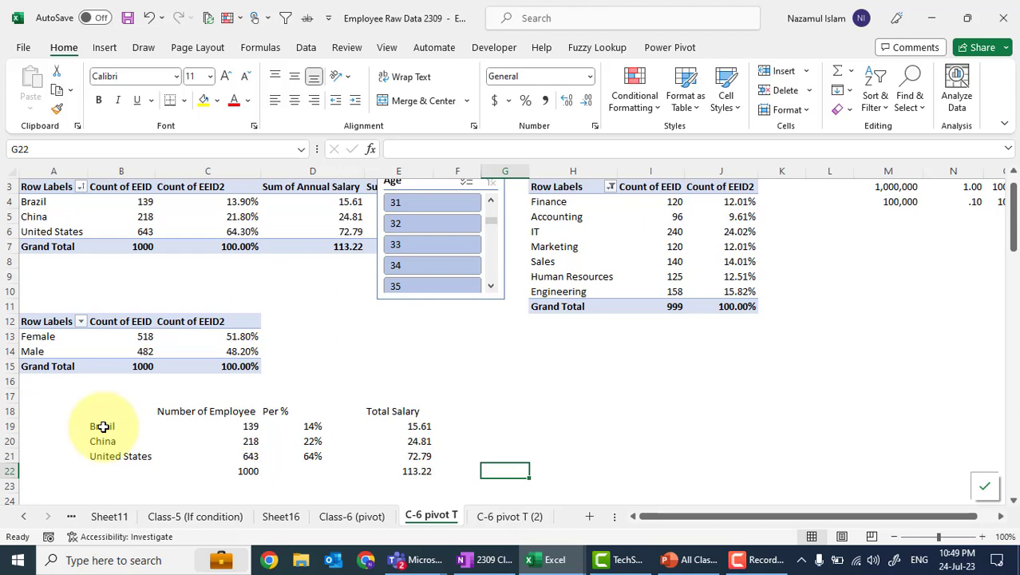
left_click(345, 519)
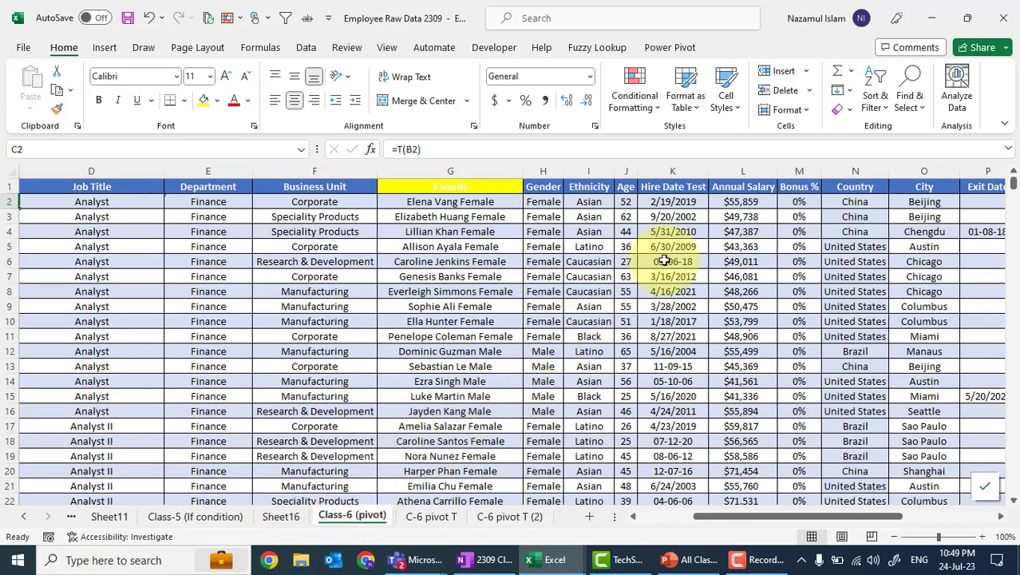
left_click(734, 201)
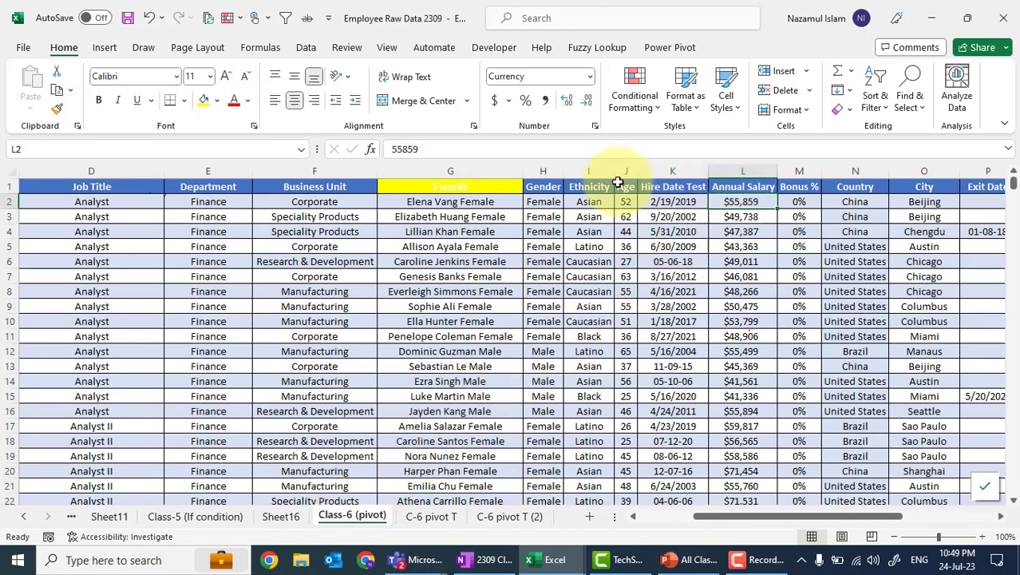
left_click(423, 148)
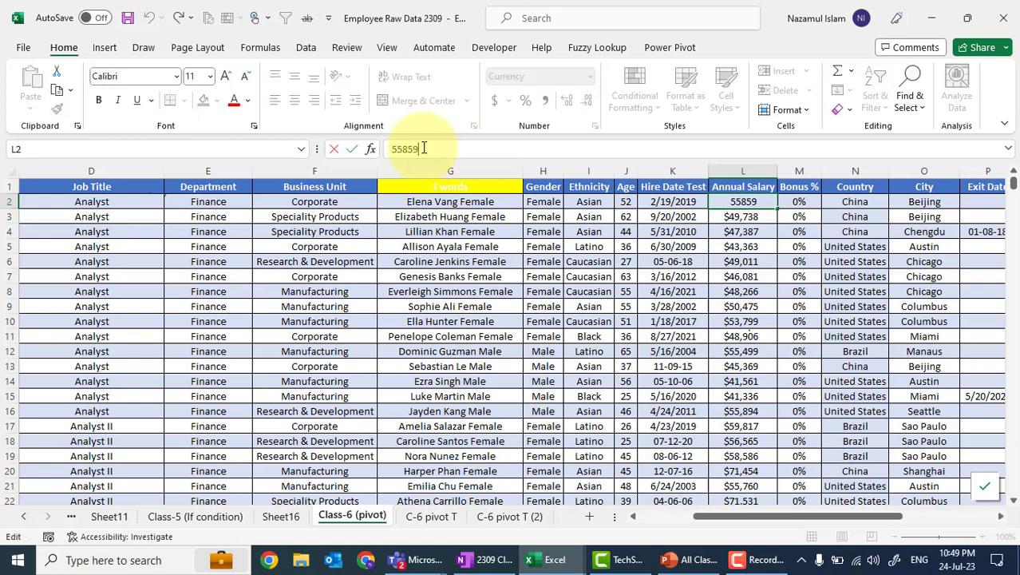
type("0000")
key("Return")
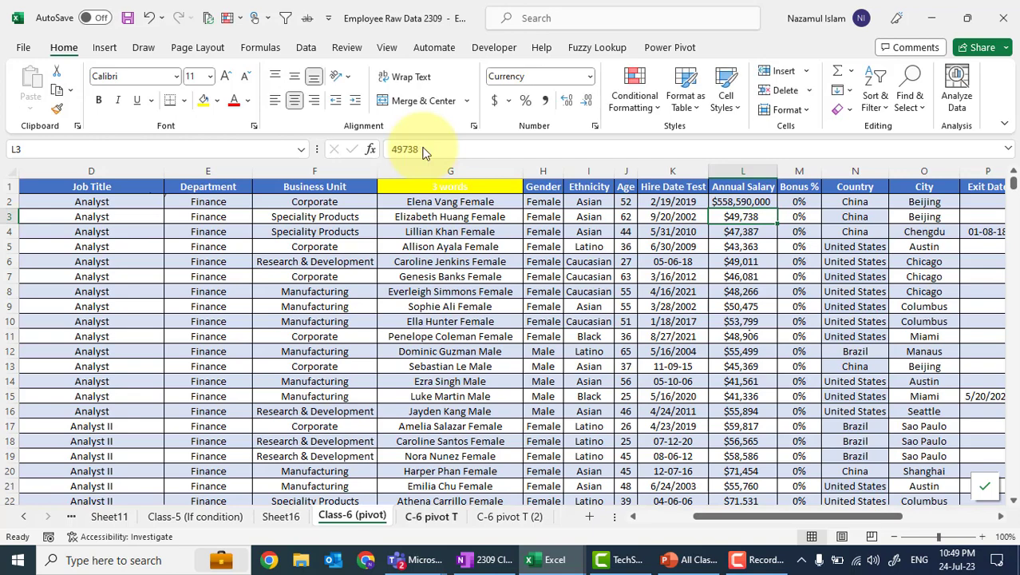
left_click(430, 520)
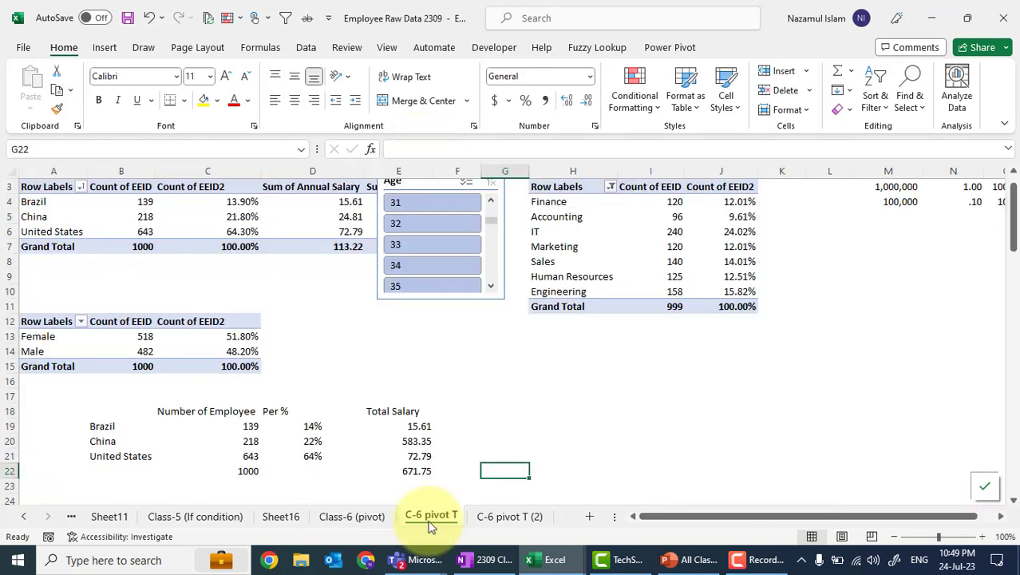
left_click(511, 426)
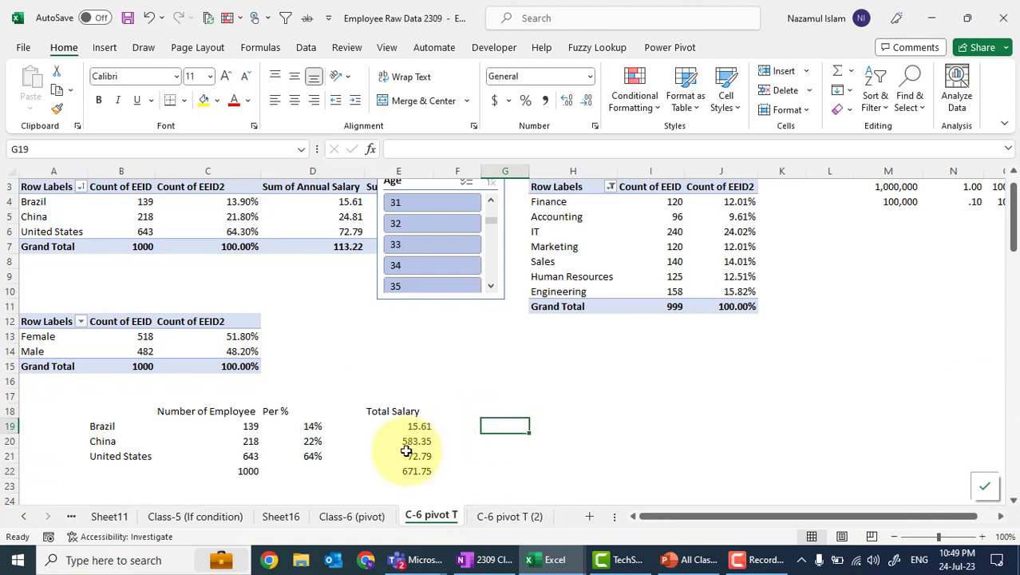
mouse_move(343, 212)
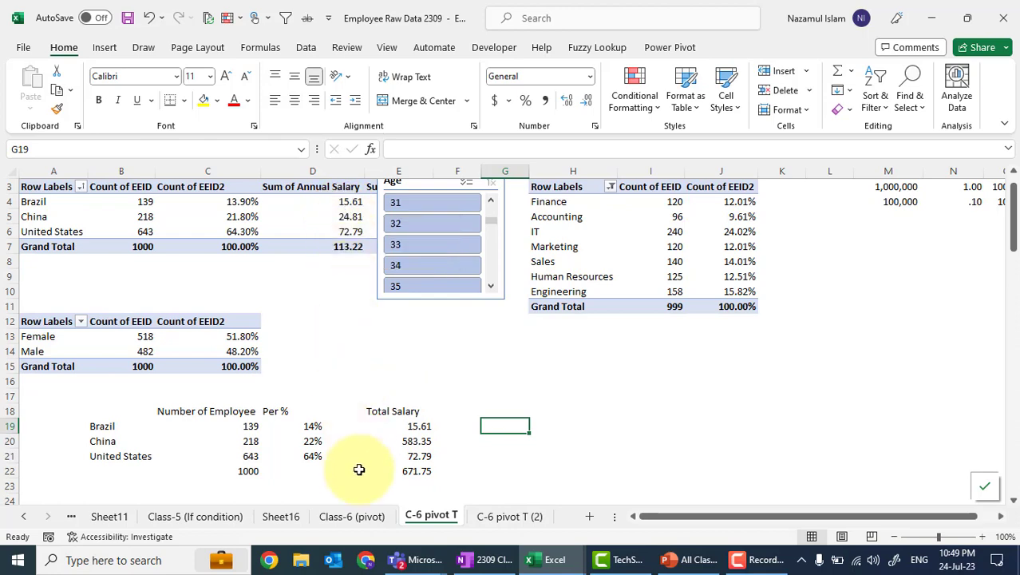
key("alt+Tab")
key("alt+Tab")
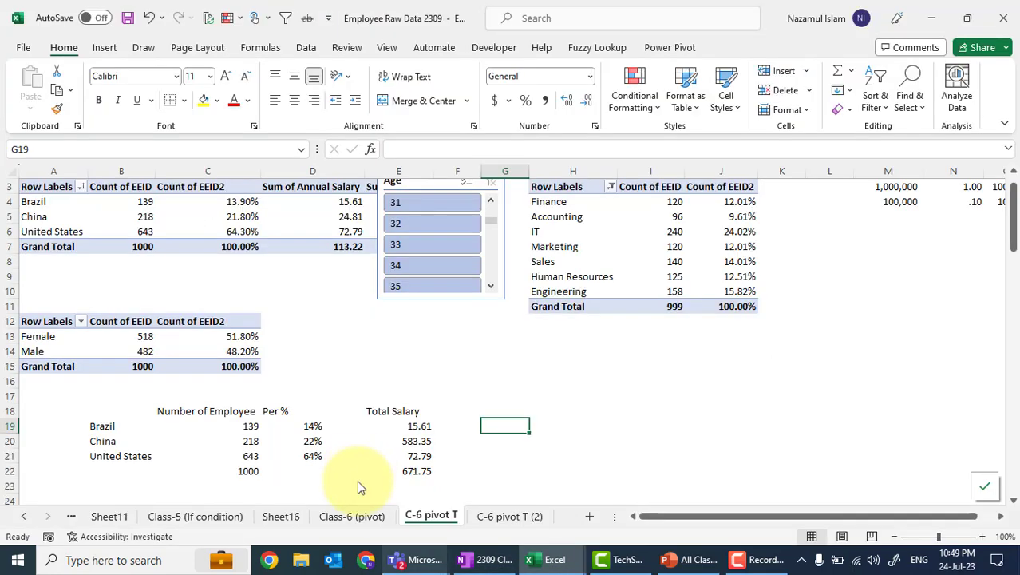
left_click(349, 515)
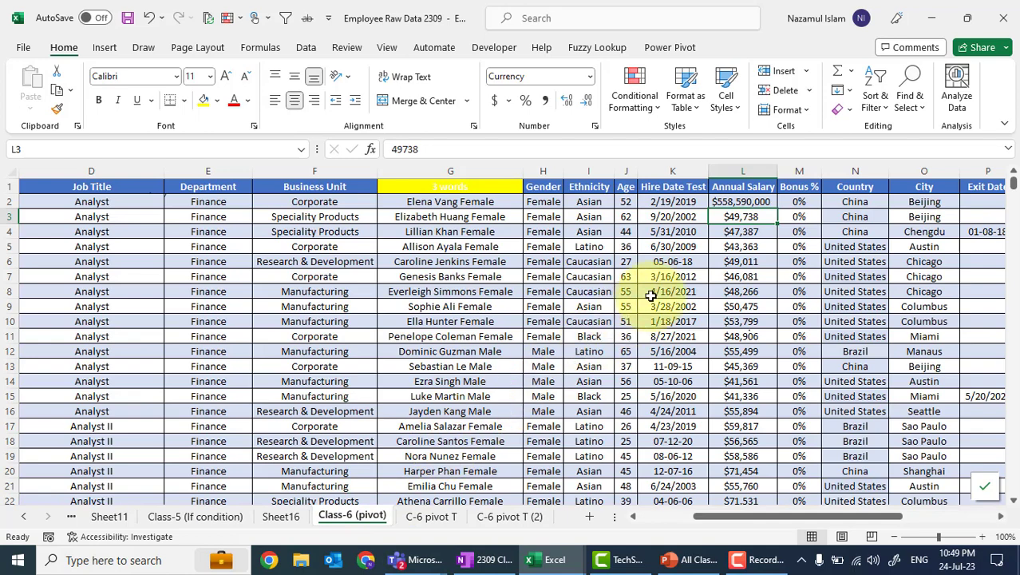
key("alt+Tab")
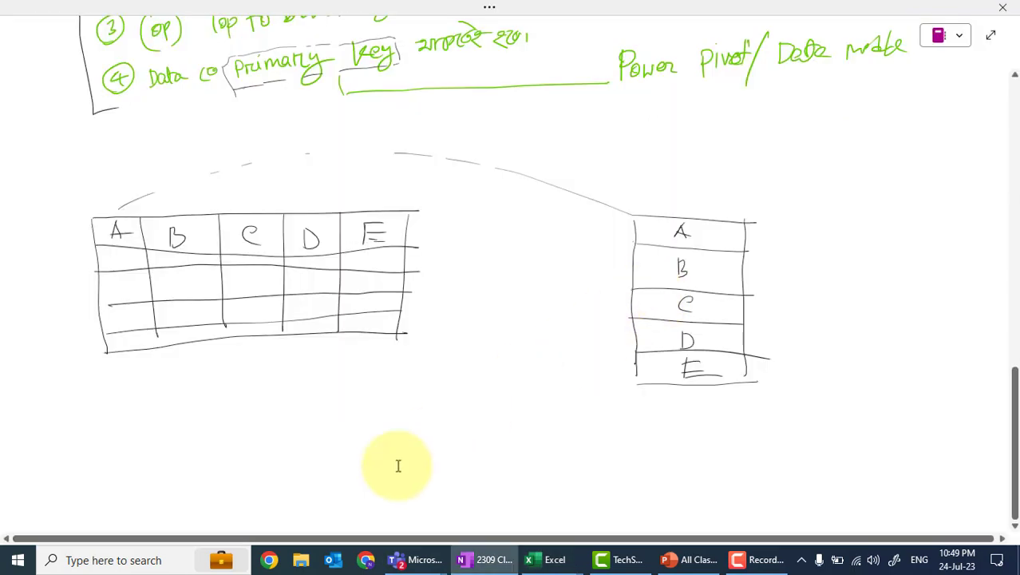
key("alt+Tab")
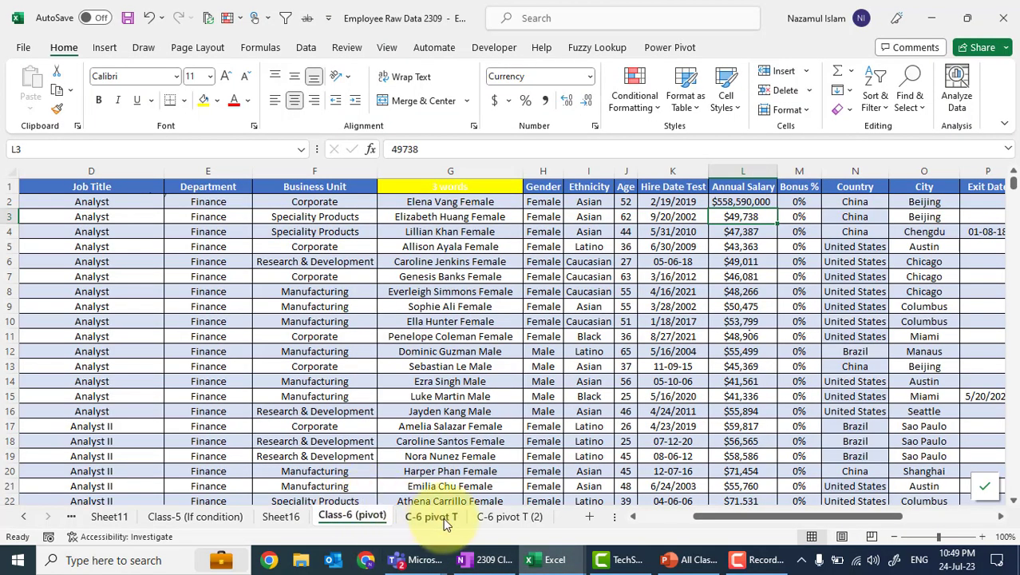
left_click(443, 517)
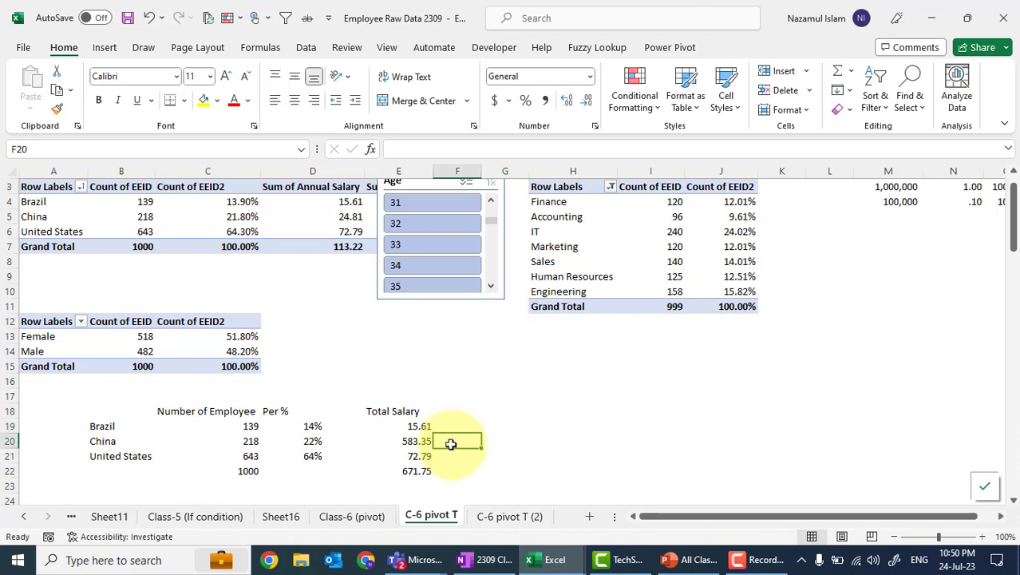
Step: Refresh the country PivotTable so China reads 583.35 and the grand total 671.75
left_click(401, 441)
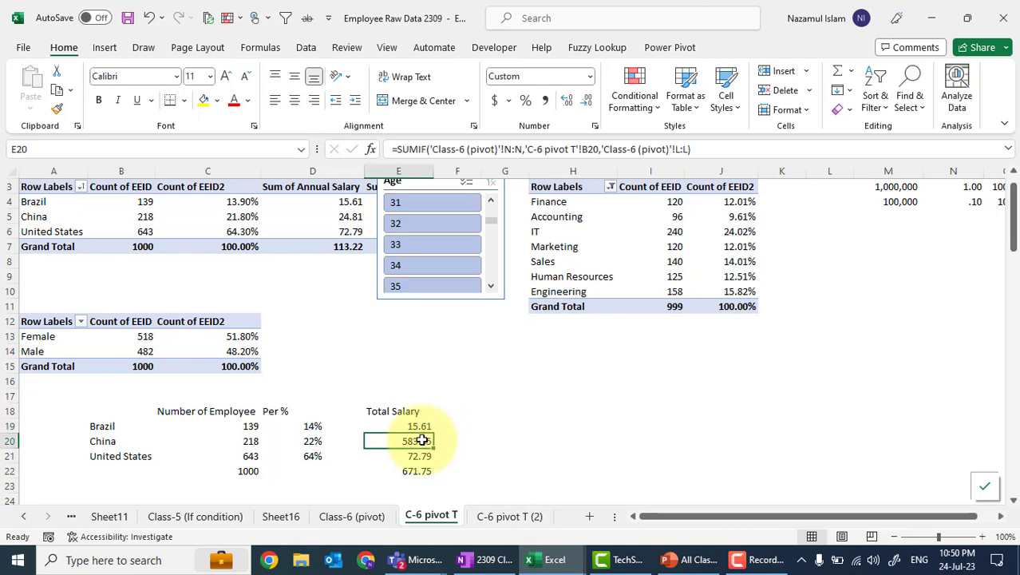
left_click(285, 271)
left_click(219, 214)
right_click(219, 214)
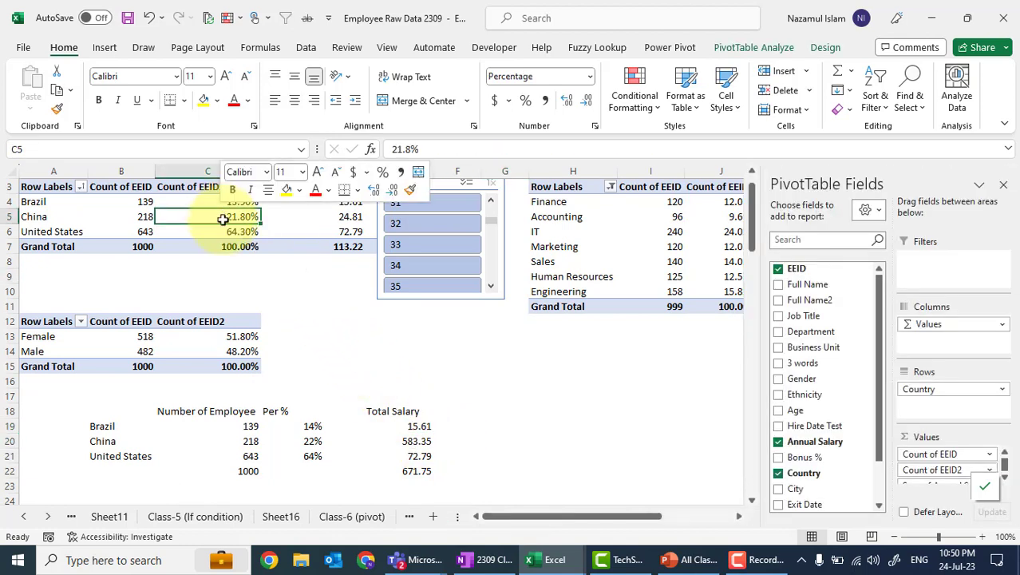
left_click(282, 318)
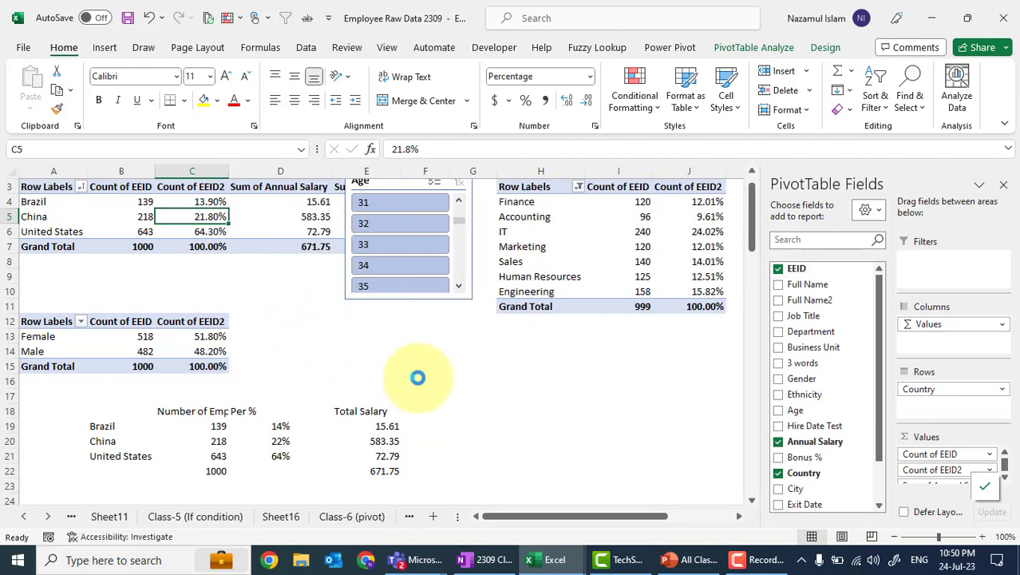
left_click(479, 411)
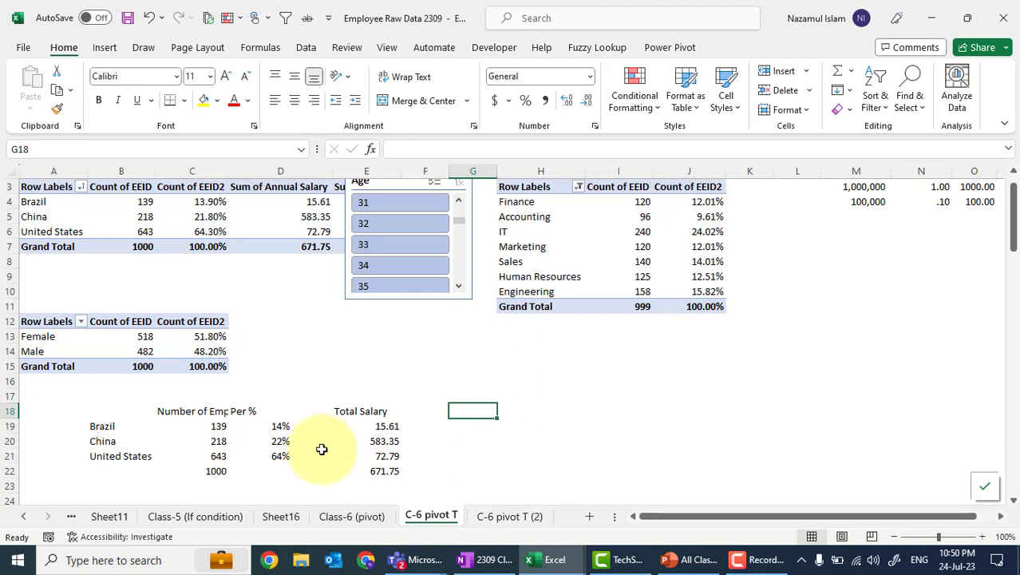
scroll(320, 449, "up", 1)
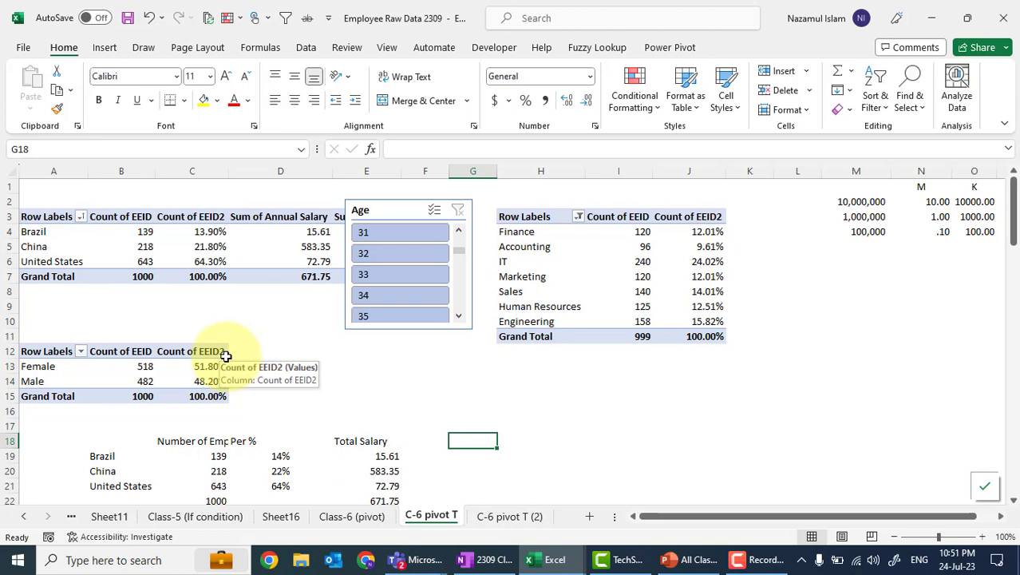
scroll(226, 356, "down", 1)
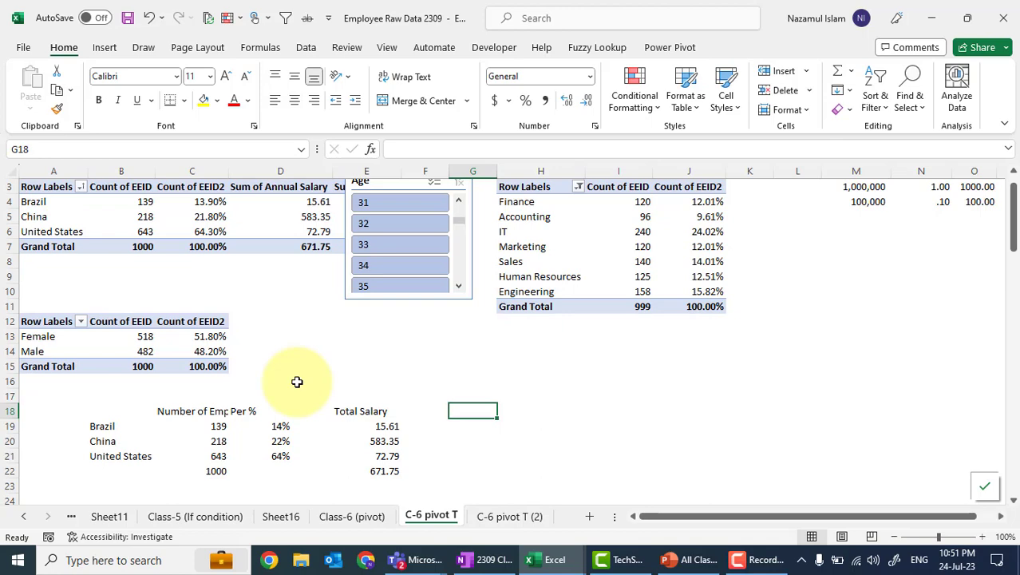
Step: Insert a blank column D before Job Title on the Class-6 (pivot) sheet
left_click(352, 516)
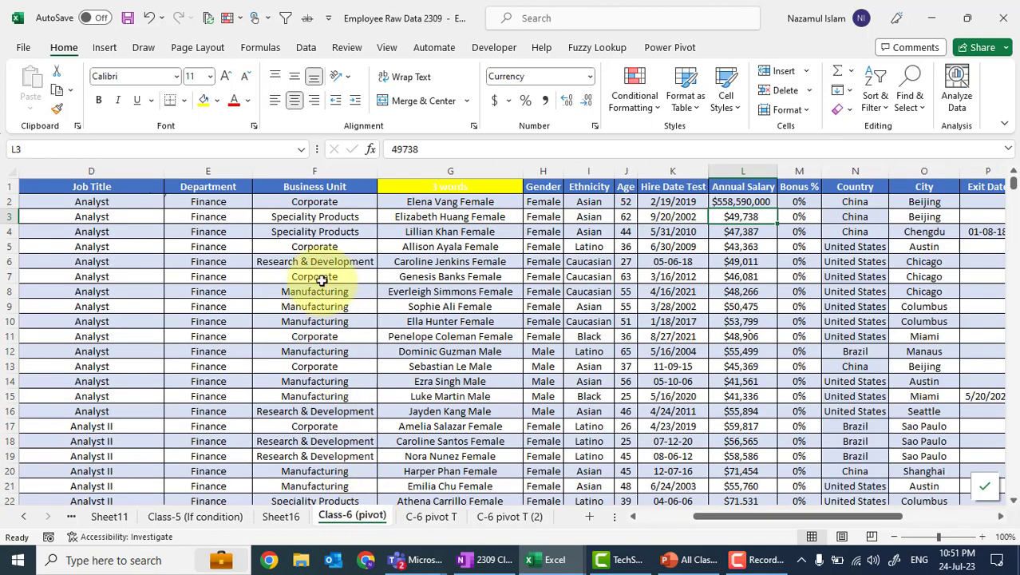
scroll(319, 276, "left", 3)
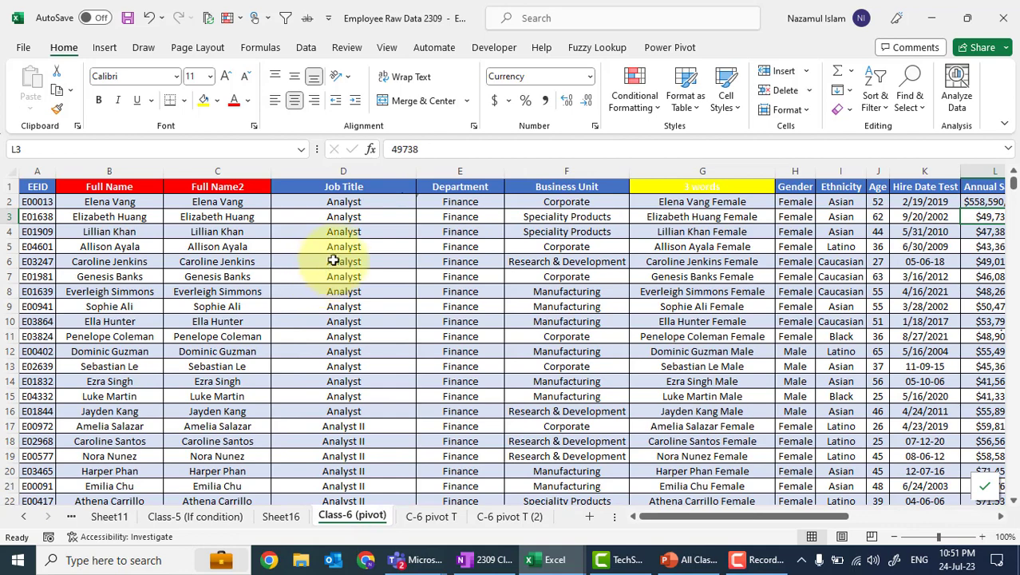
left_click(343, 202)
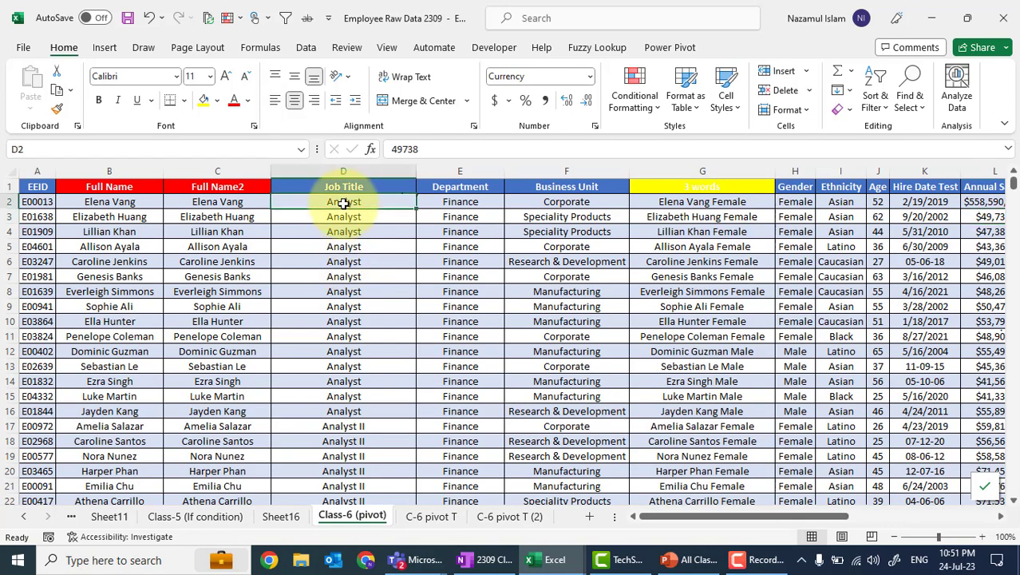
left_click(291, 169)
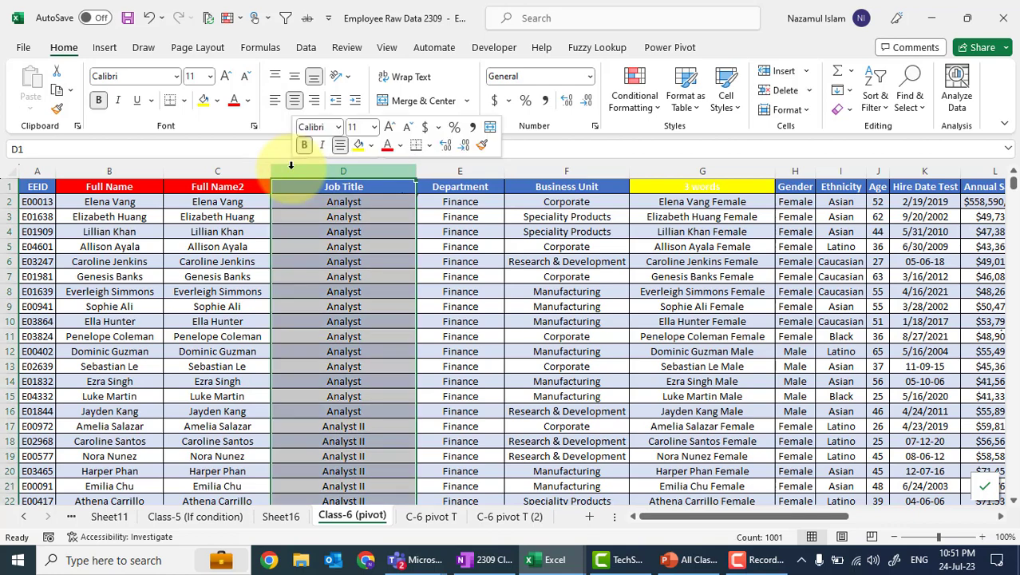
right_click(292, 169)
left_click(333, 323)
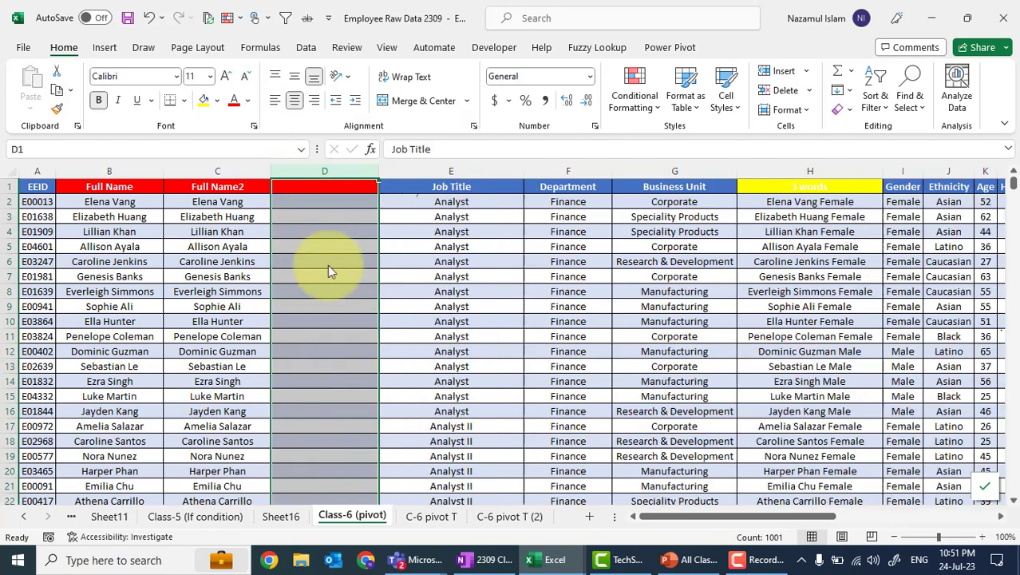
Step: Title the new column D1 'S/L'
left_click(321, 186)
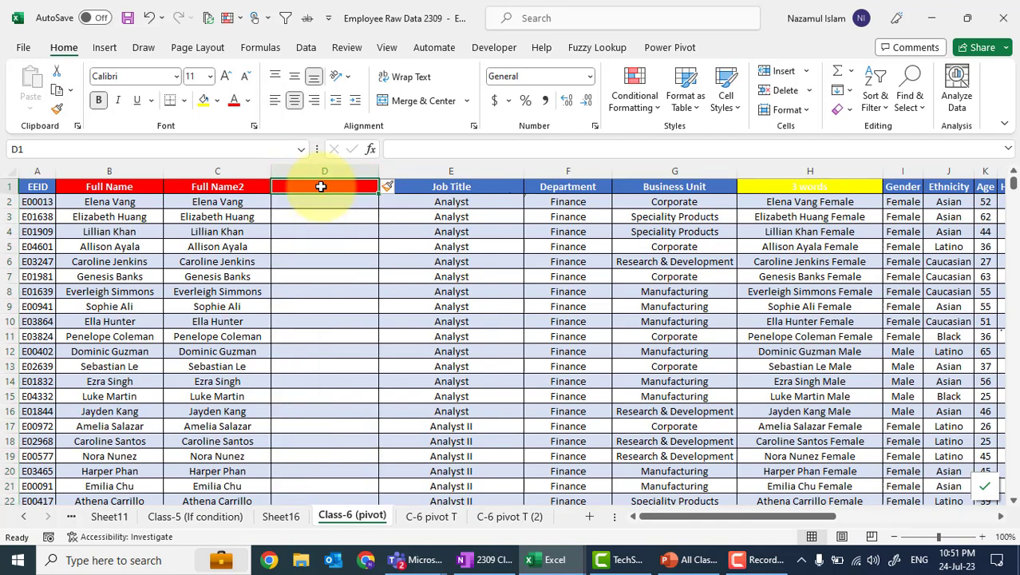
key("BackSpace")
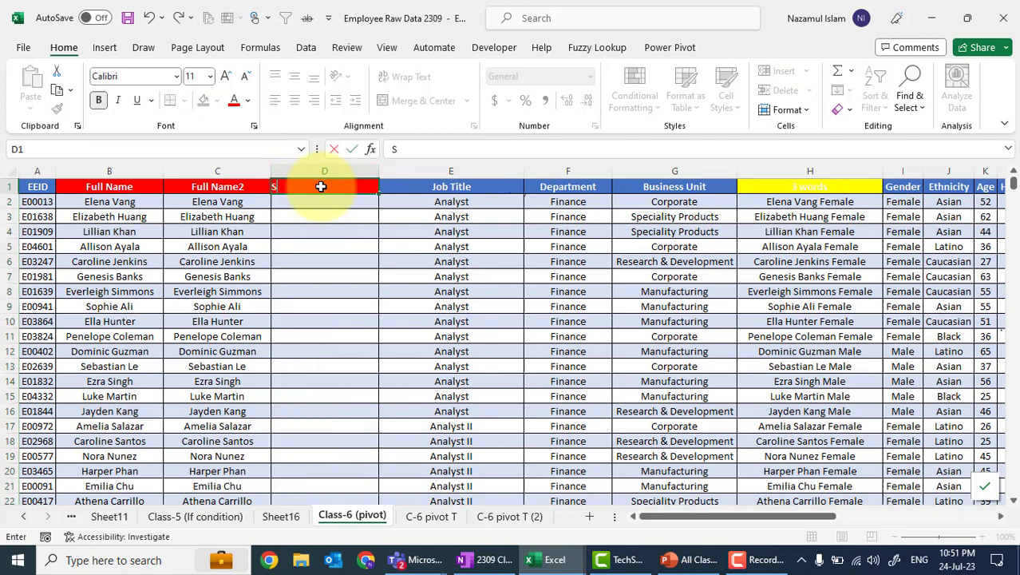
type("A")
key("BackSpace")
type("L")
key("BackSpace")
type("S/L")
key("Return")
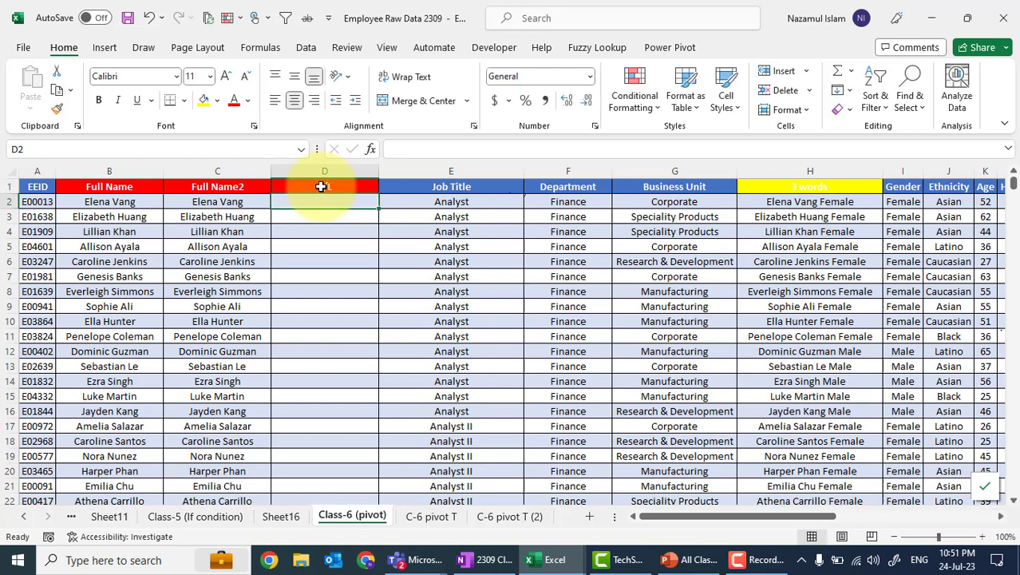
Step: Turn on table filters and filter Job Title to show only Vice President rows
left_click(11, 171)
key("ctrl+shift+l")
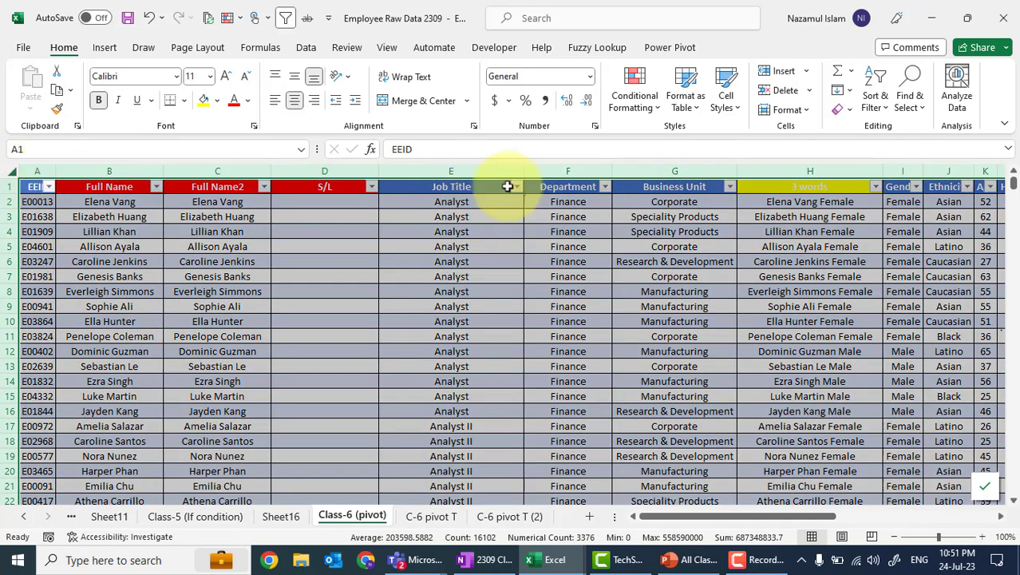
left_click(516, 189)
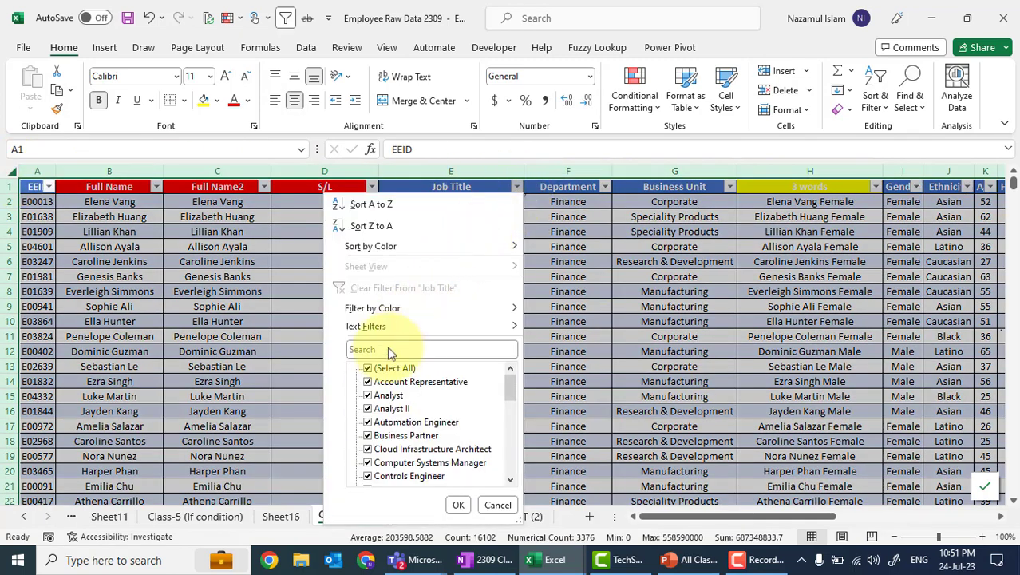
left_click(380, 370)
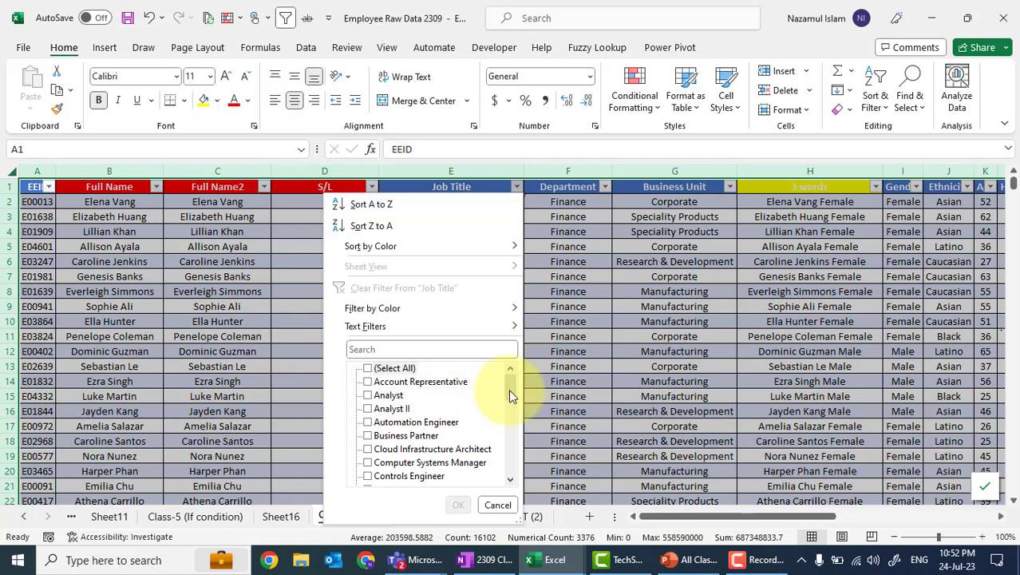
left_click_drag(509, 389, 511, 469)
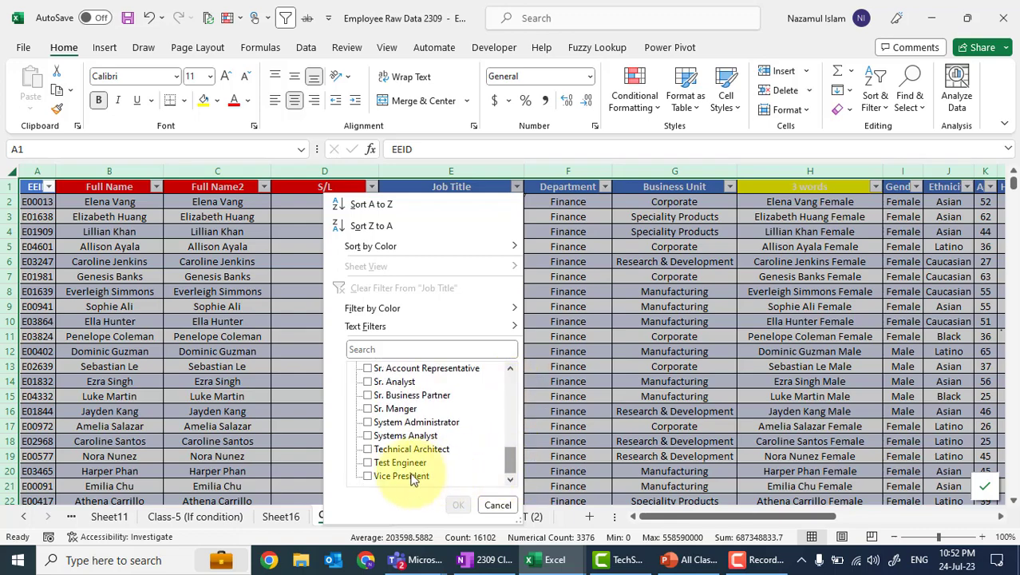
left_click(367, 475)
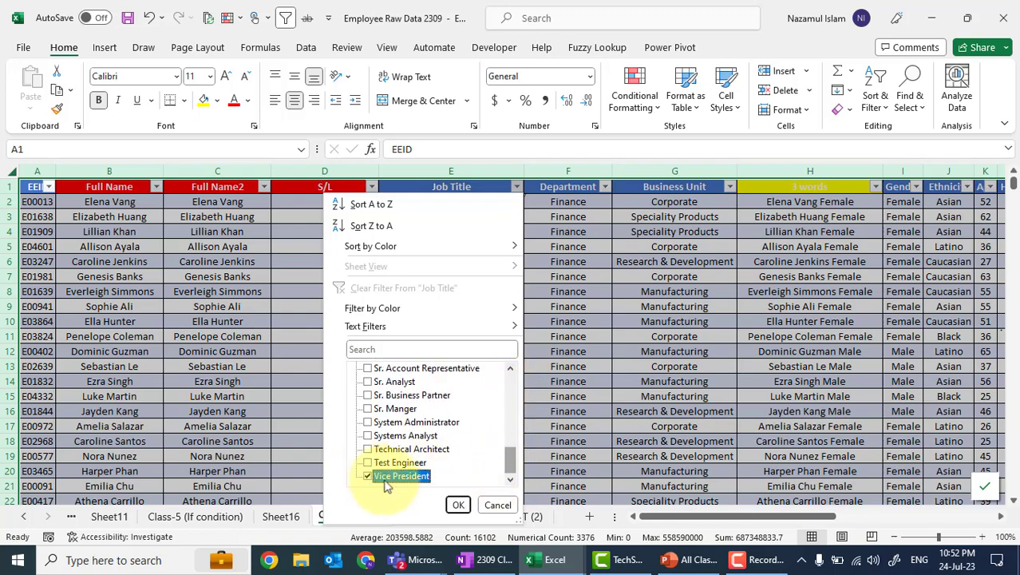
left_click(459, 506)
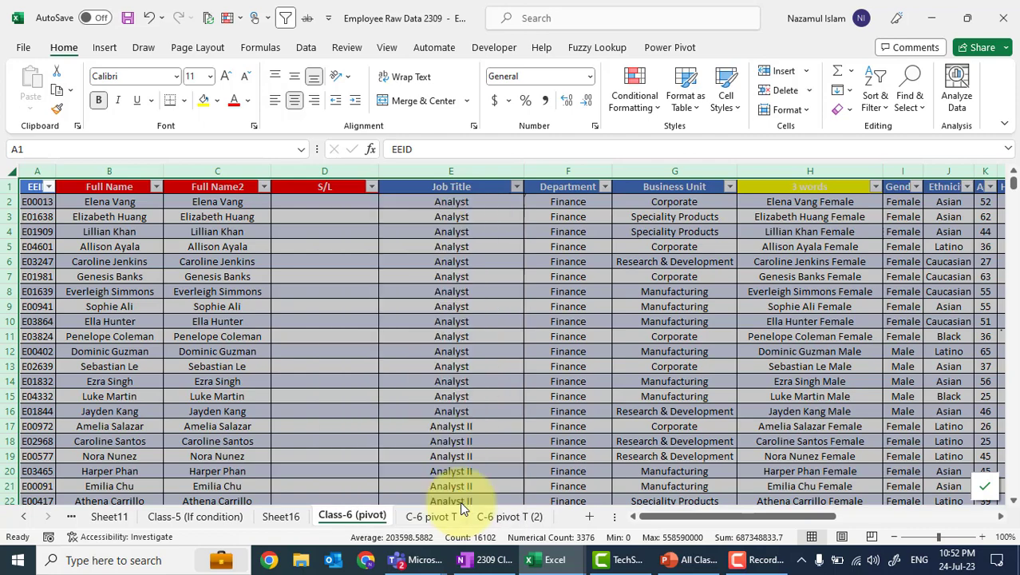
Step: Enter 1 in D106 and fill it down every visible Vice President S/L cell
left_click(340, 200)
type("1")
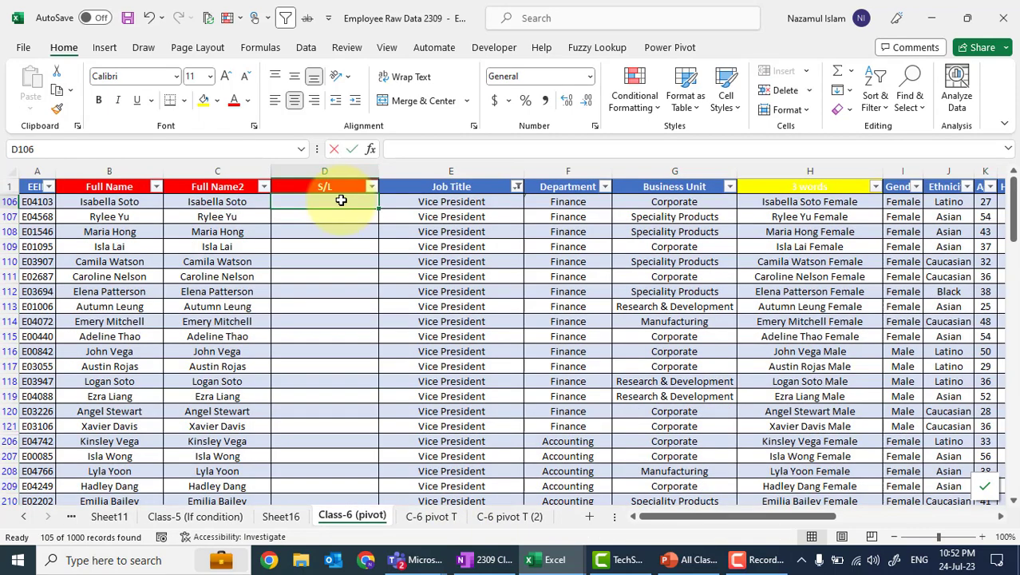
key("Return")
left_click(341, 201)
key("Right")
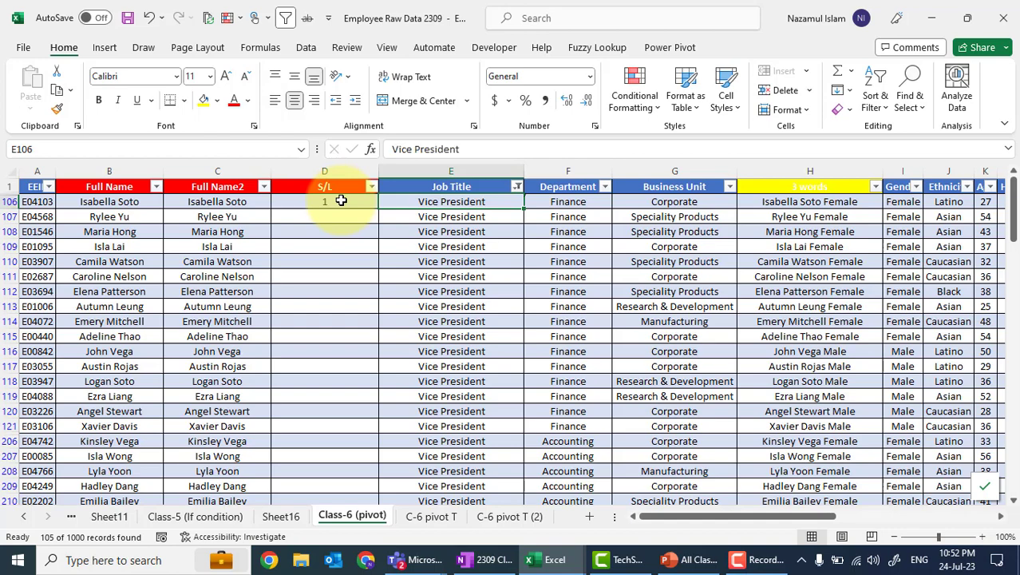
key("ctrl+Down")
key("Left")
key("ctrl+shift+Up")
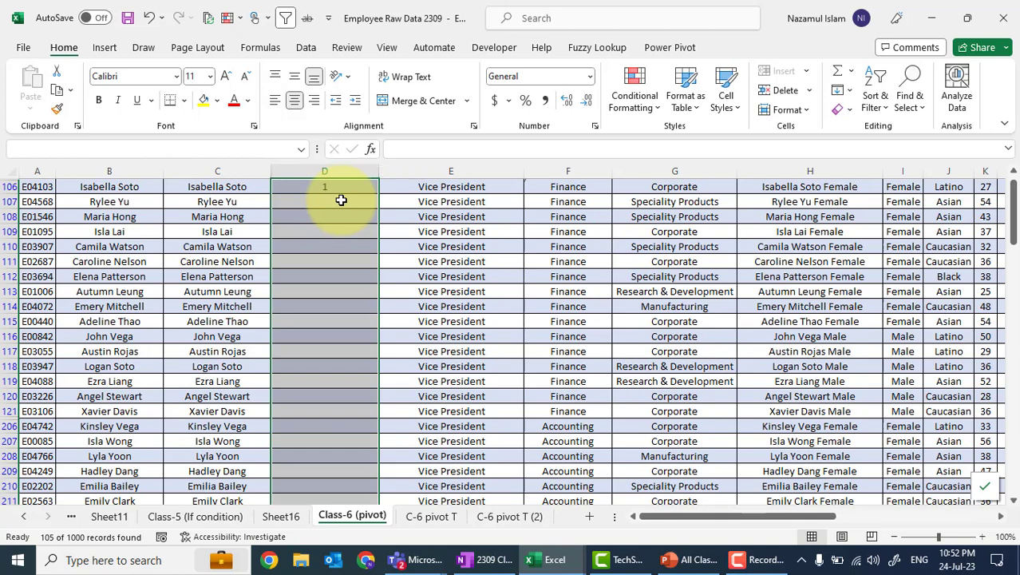
key("ctrl+d")
key("ctrl+Up")
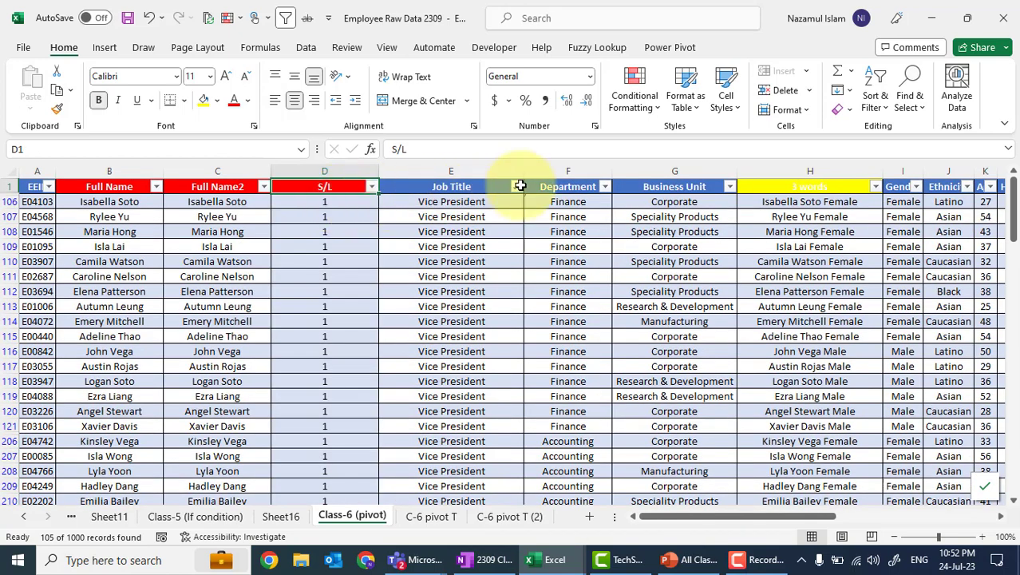
left_click(518, 188)
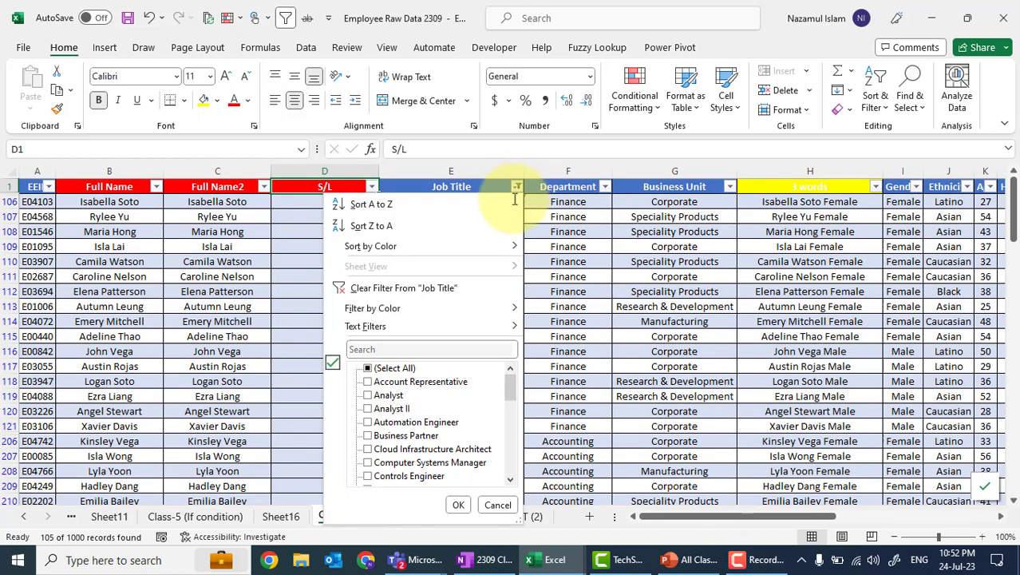
Step: Filter Job Title to show only the 19 Business Partner rows
left_click(368, 435)
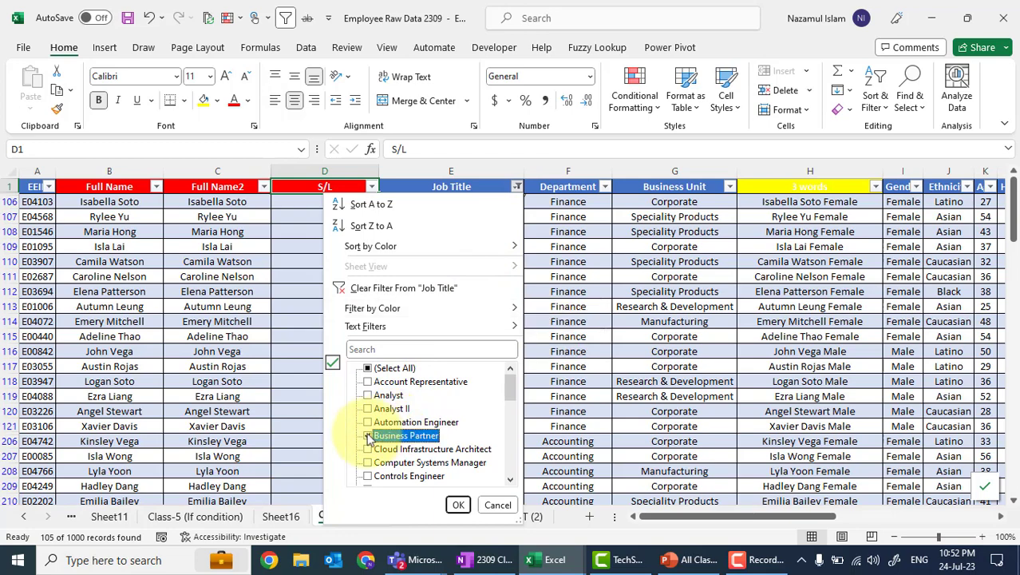
left_click(457, 505)
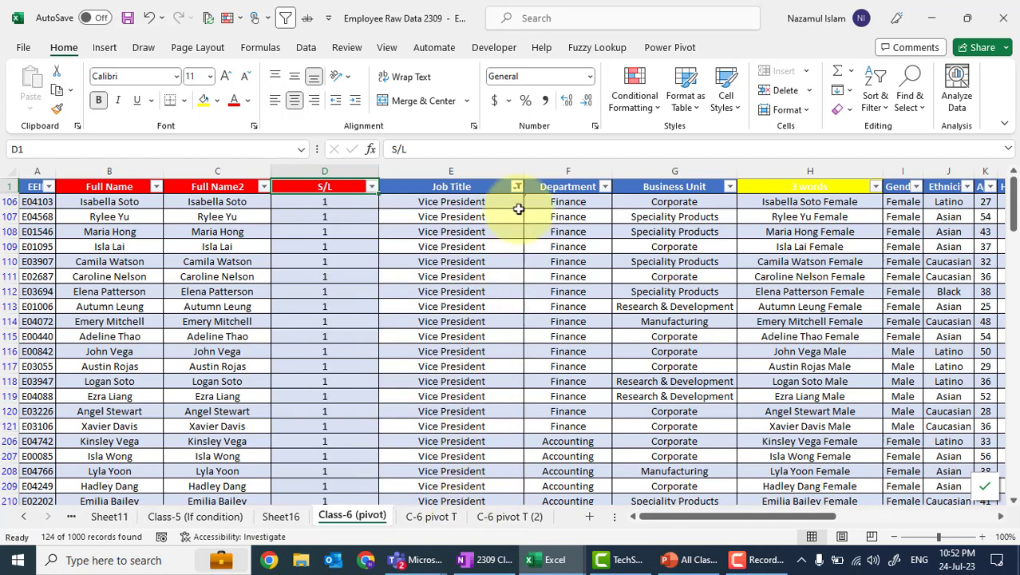
left_click(516, 187)
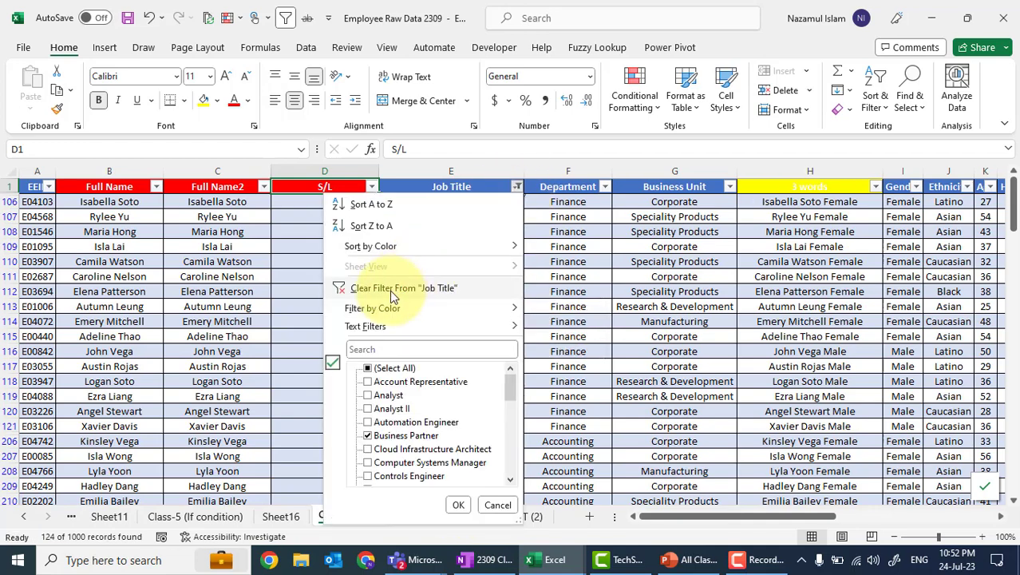
left_click(392, 292)
left_click(516, 187)
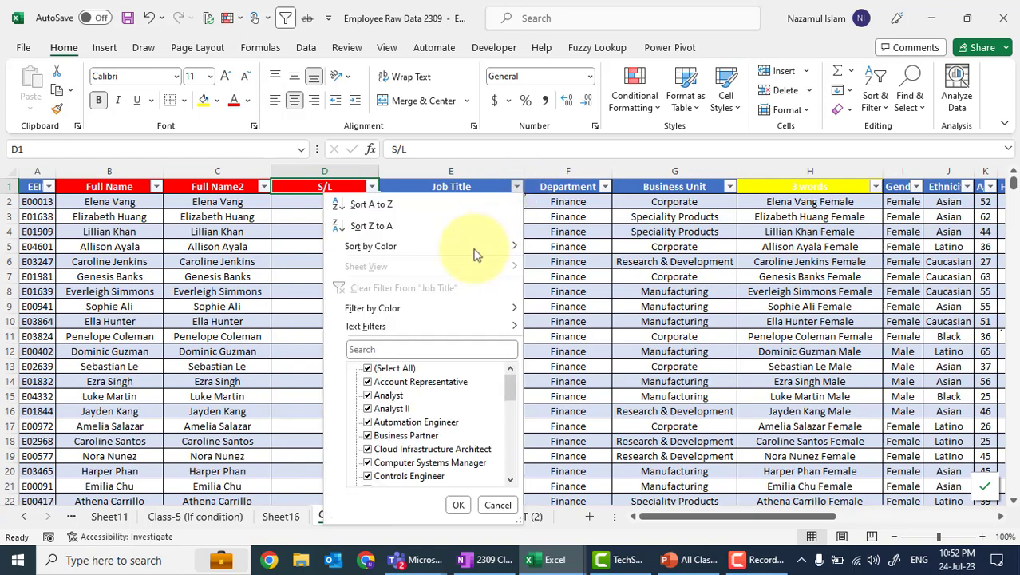
left_click(371, 368)
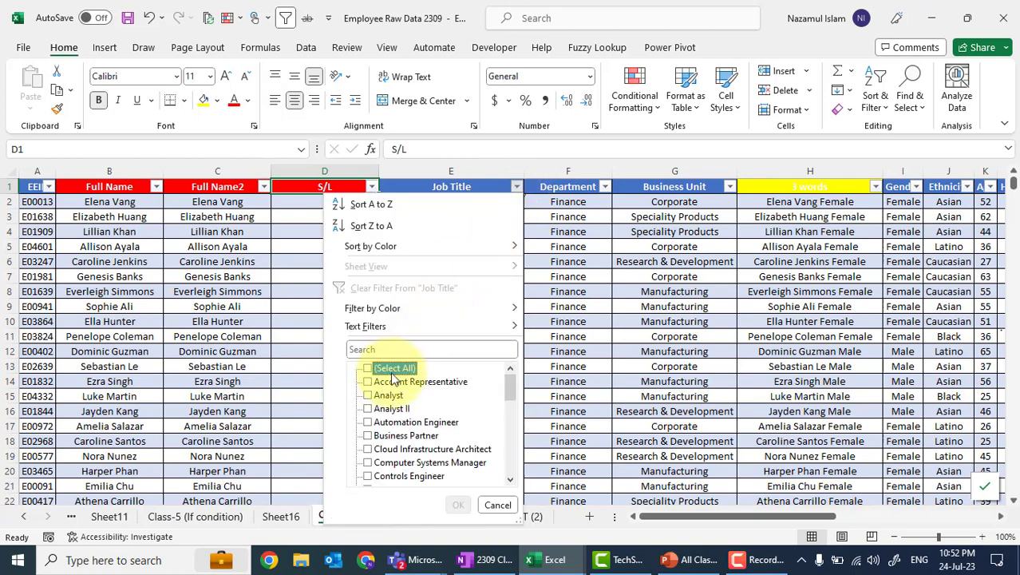
left_click(390, 436)
left_click(458, 504)
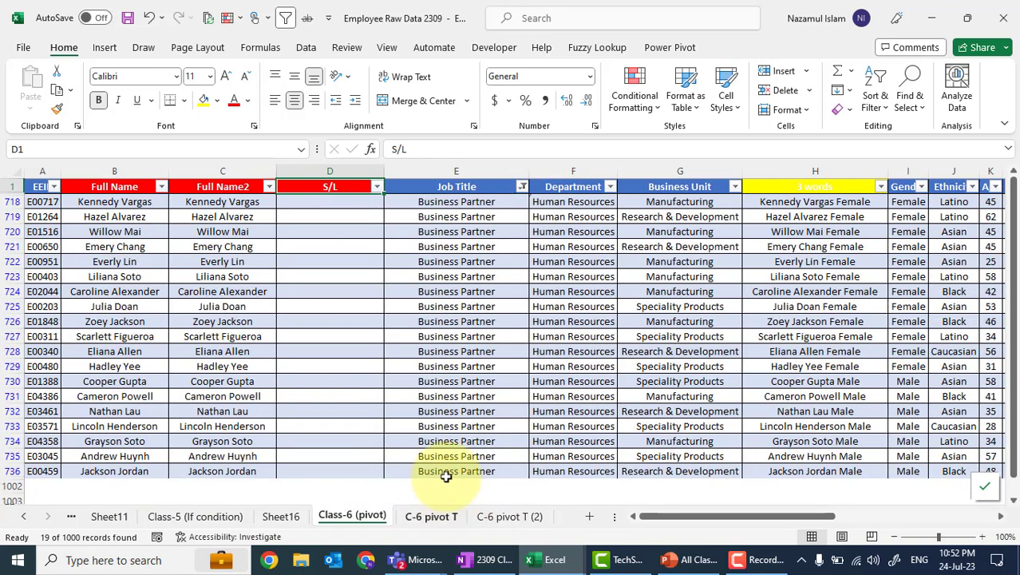
Step: Enter 2 in D718 and fill it down through D736
left_click(352, 203)
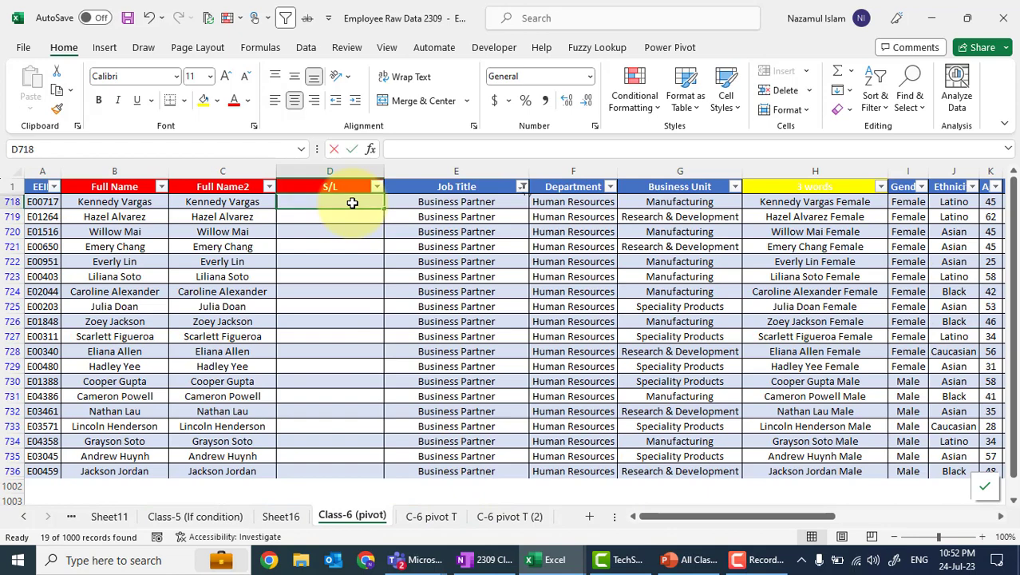
type("2")
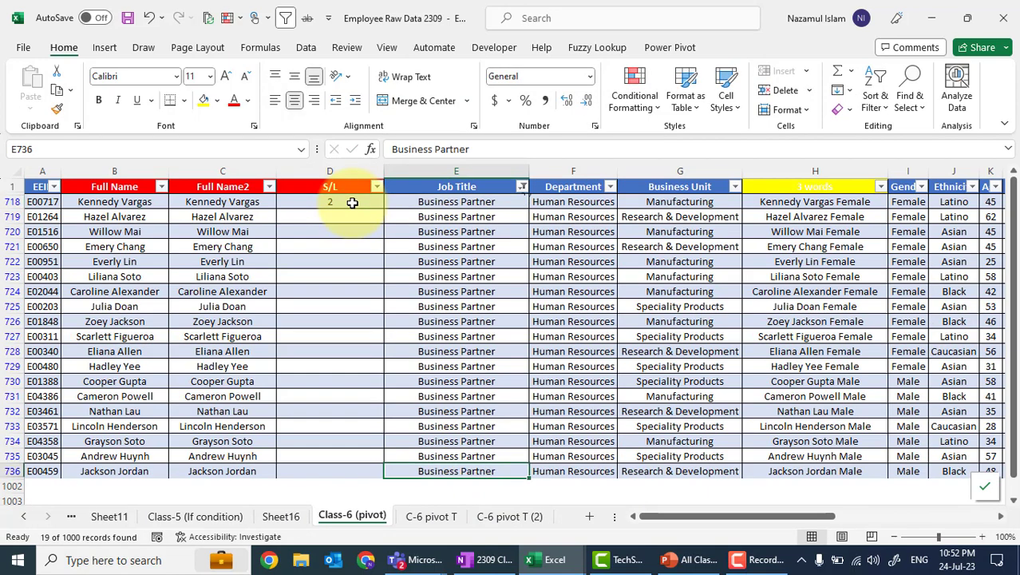
left_click(352, 202)
key("ctrl+shift+Down")
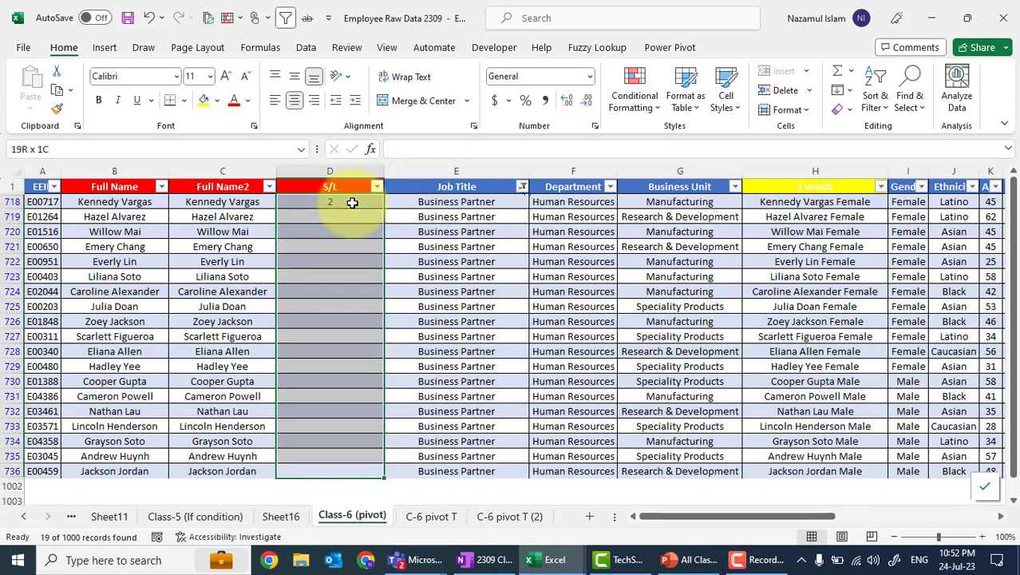
key("ctrl+d")
key("ctrl+Down")
key("Right")
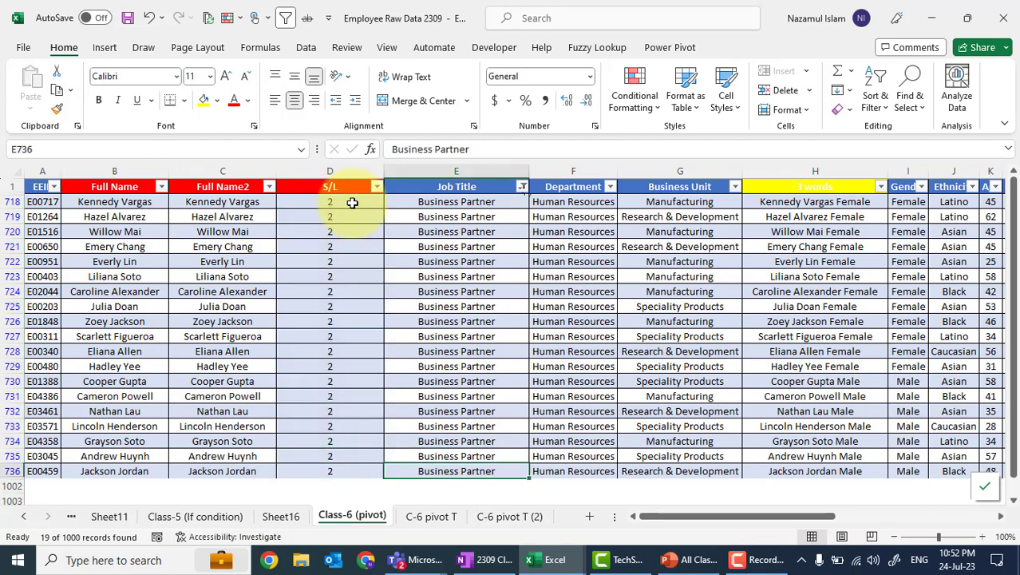
Step: Clear the Job Title filter to show every employee row again
left_click(522, 188)
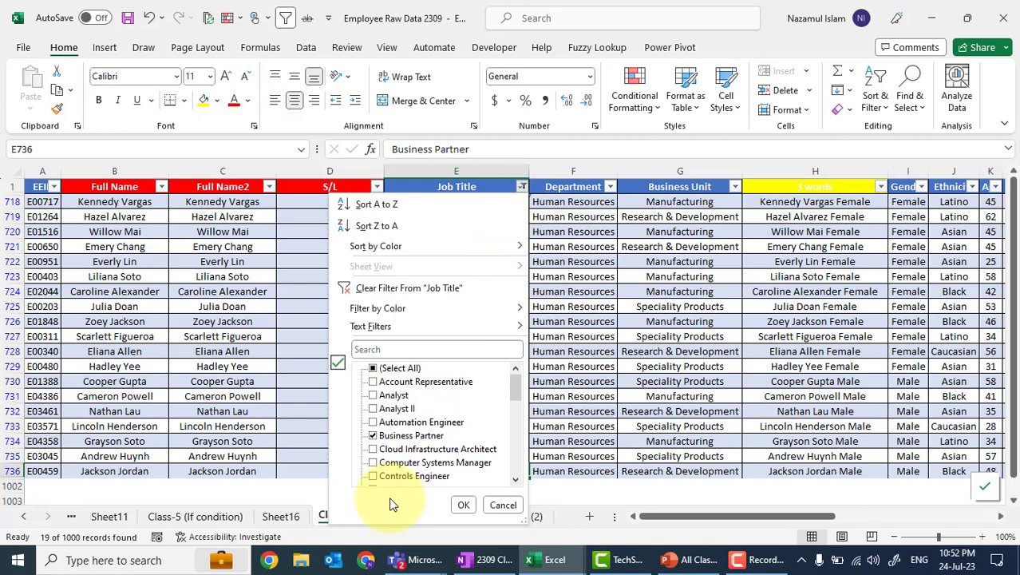
key("Return")
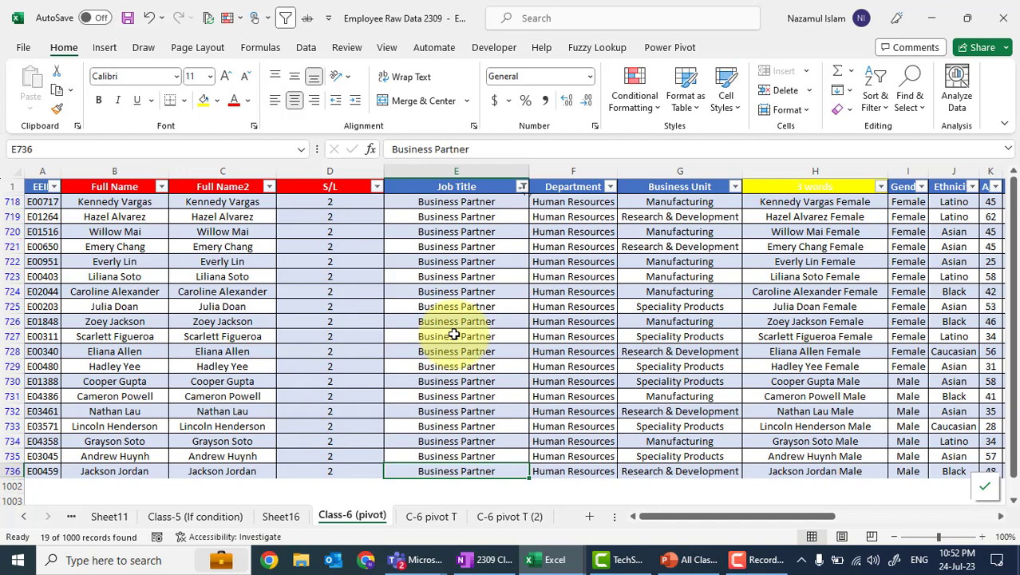
left_click(522, 187)
left_click(411, 286)
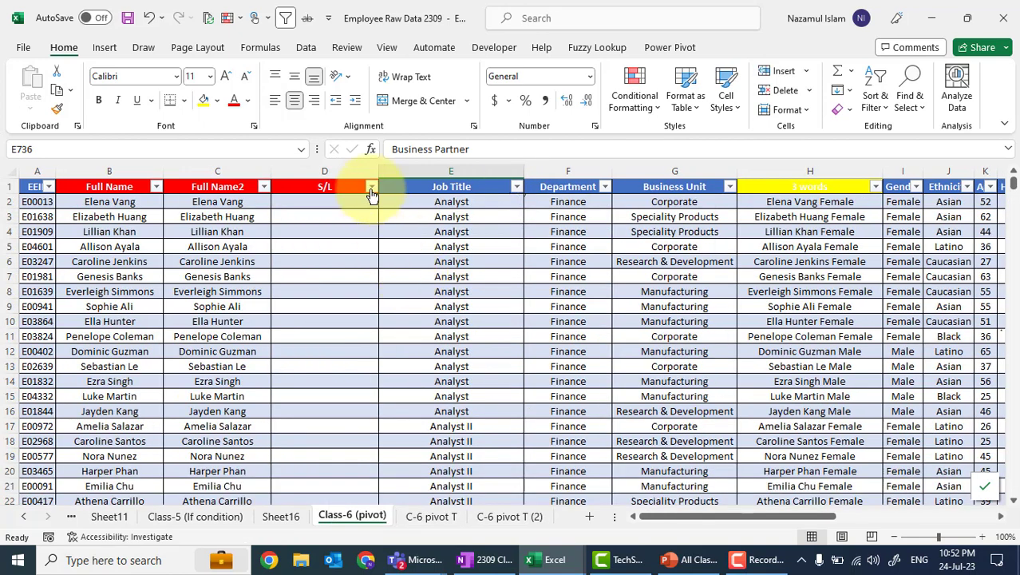
Step: Sort the data by S/L from smallest to largest
left_click(370, 190)
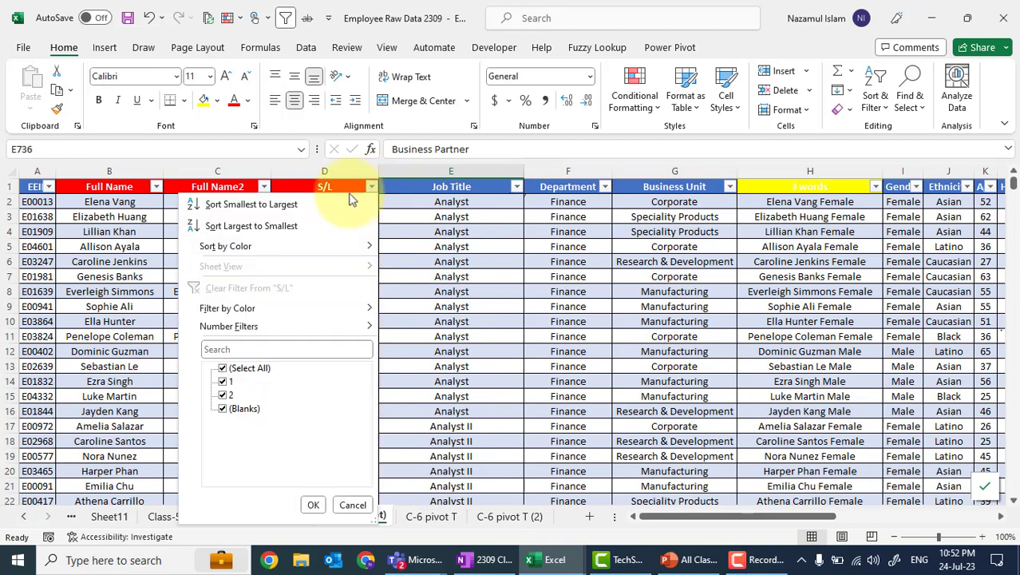
left_click(274, 207)
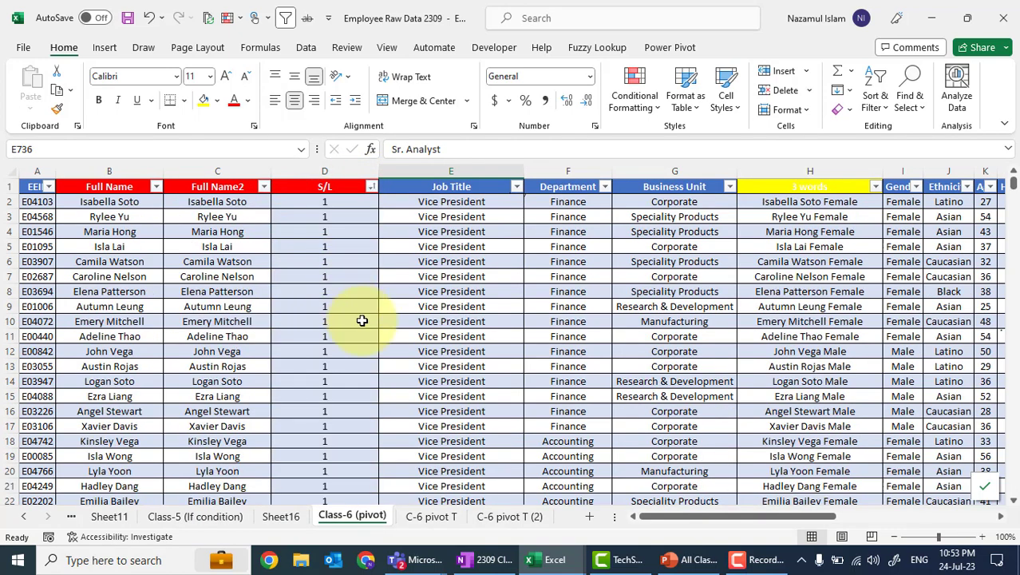
scroll(362, 320, "down", 20)
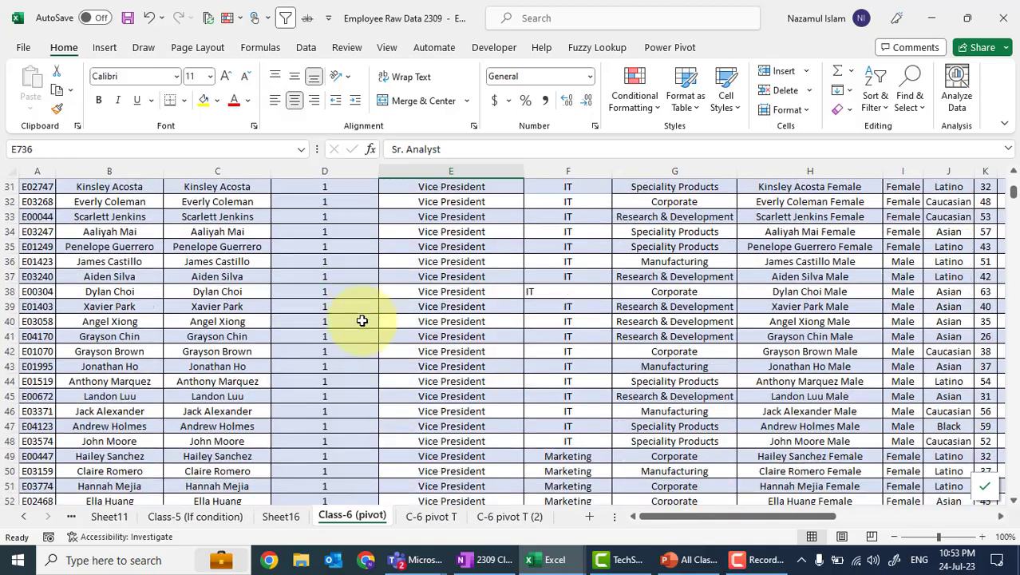
scroll(361, 320, "down", 20)
scroll(362, 320, "up", 20)
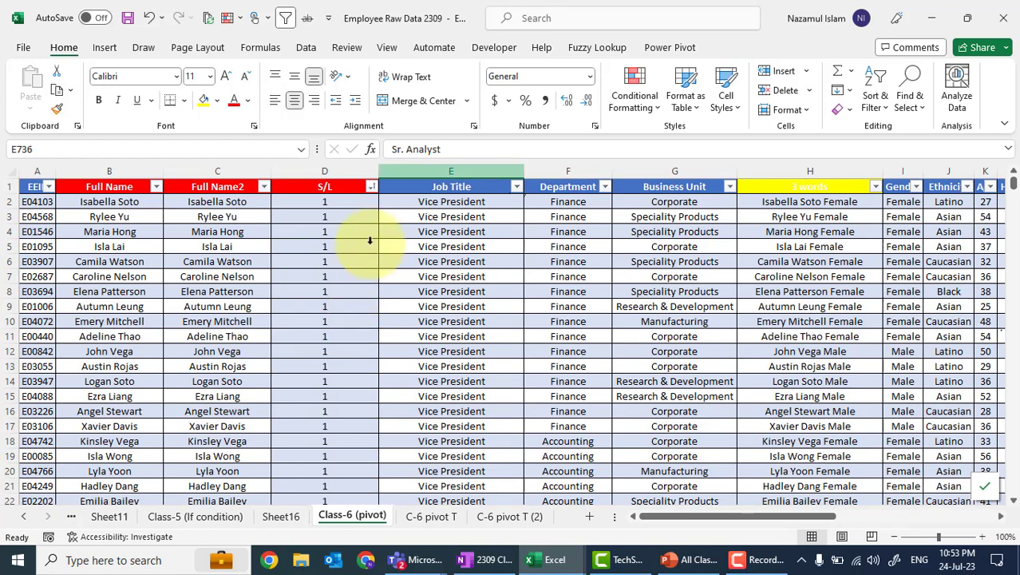
Step: Autofit the S/L column width and return to the C-6 pivot T sheet
double_click(379, 170)
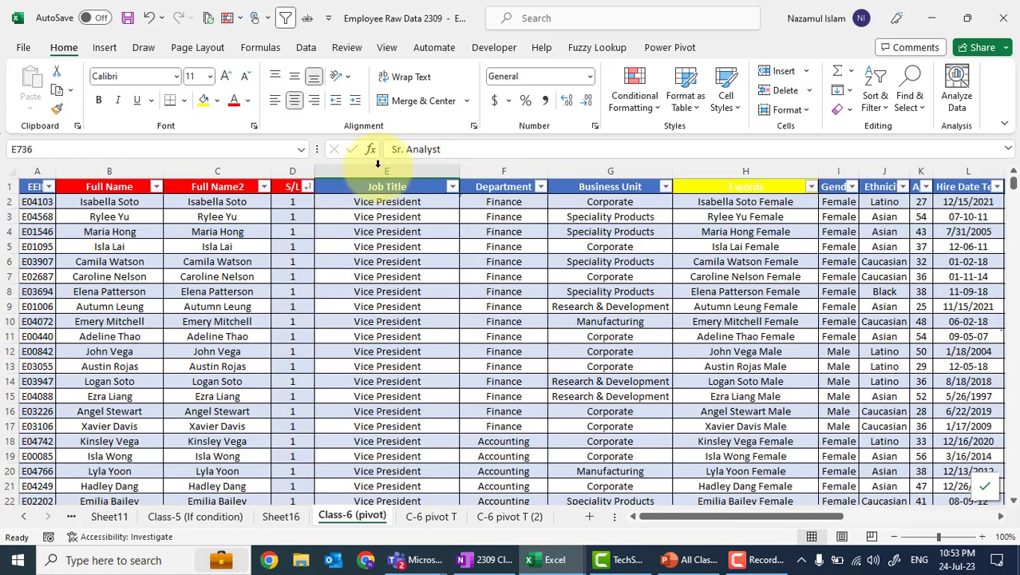
left_click(292, 276)
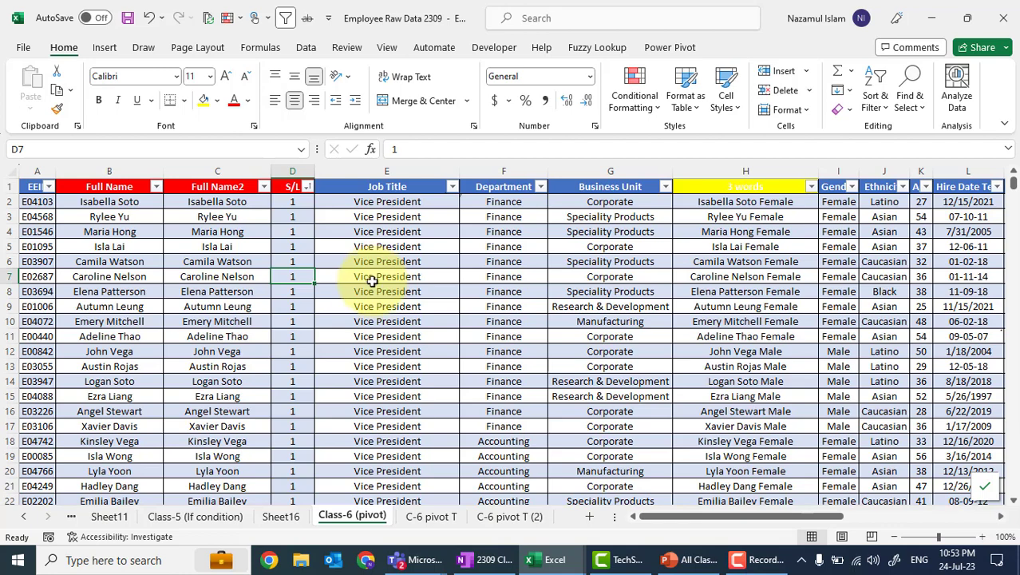
left_click(427, 515)
left_click(579, 391)
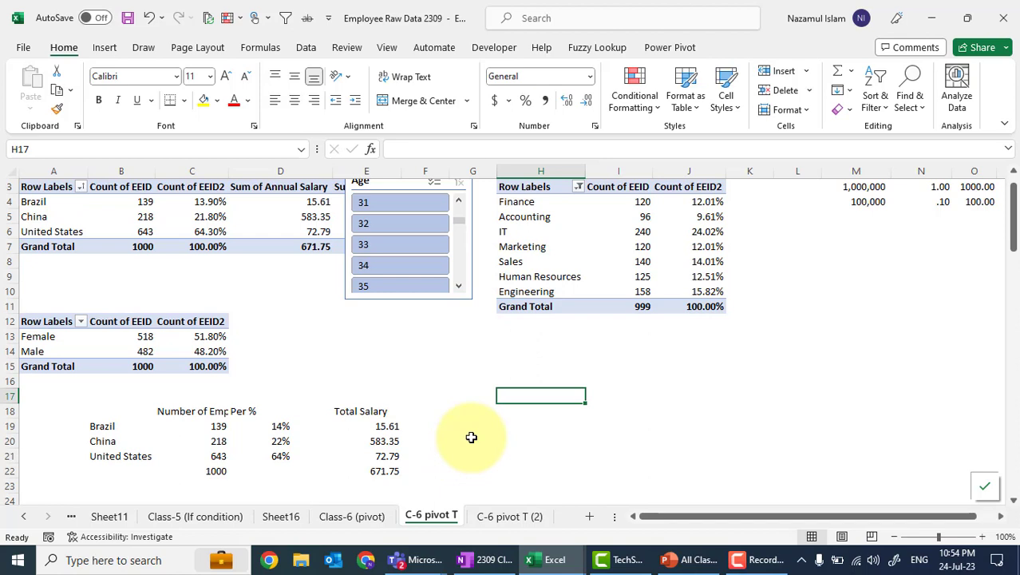
left_click(429, 370)
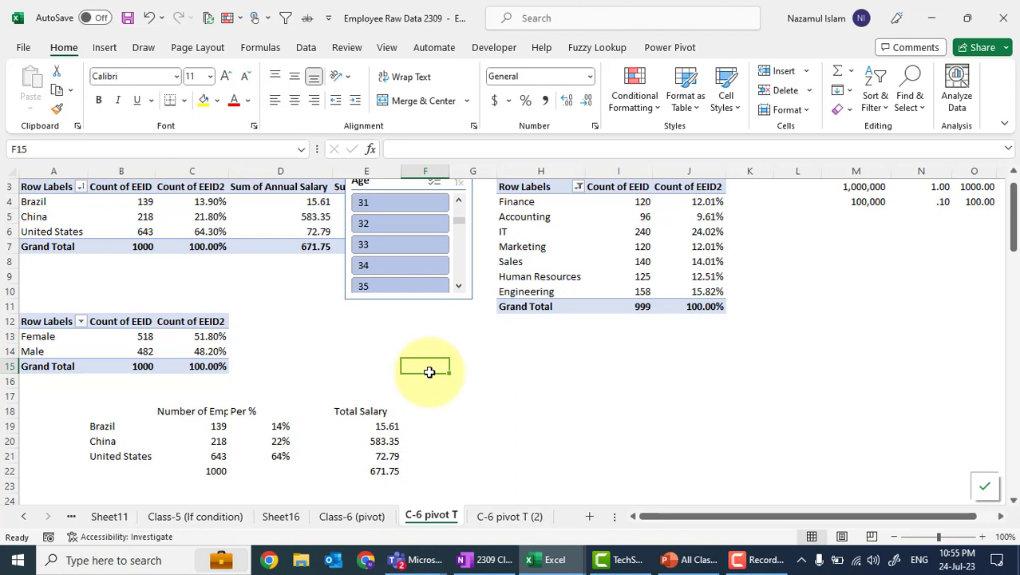
left_click(576, 407)
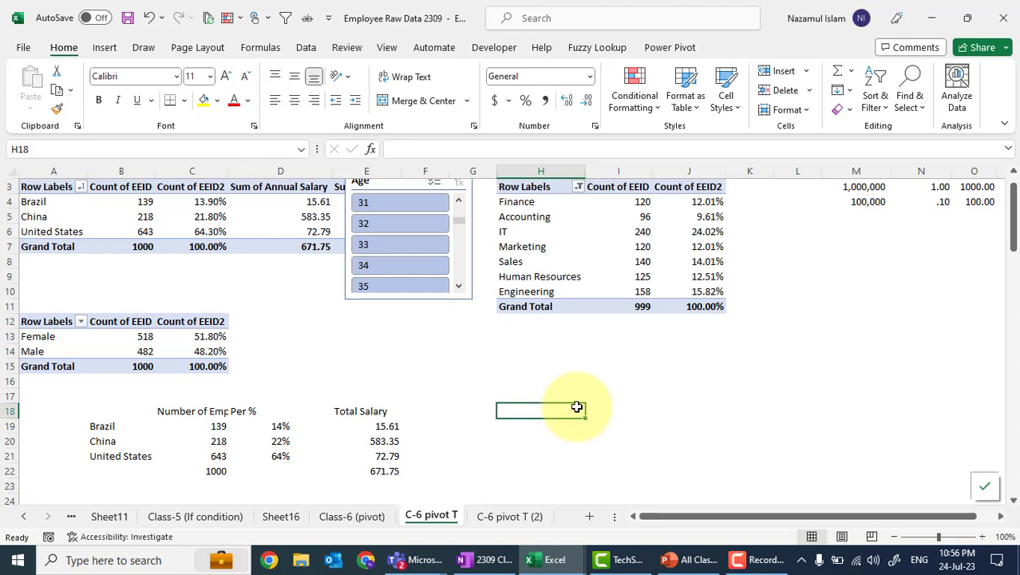
left_click(503, 368)
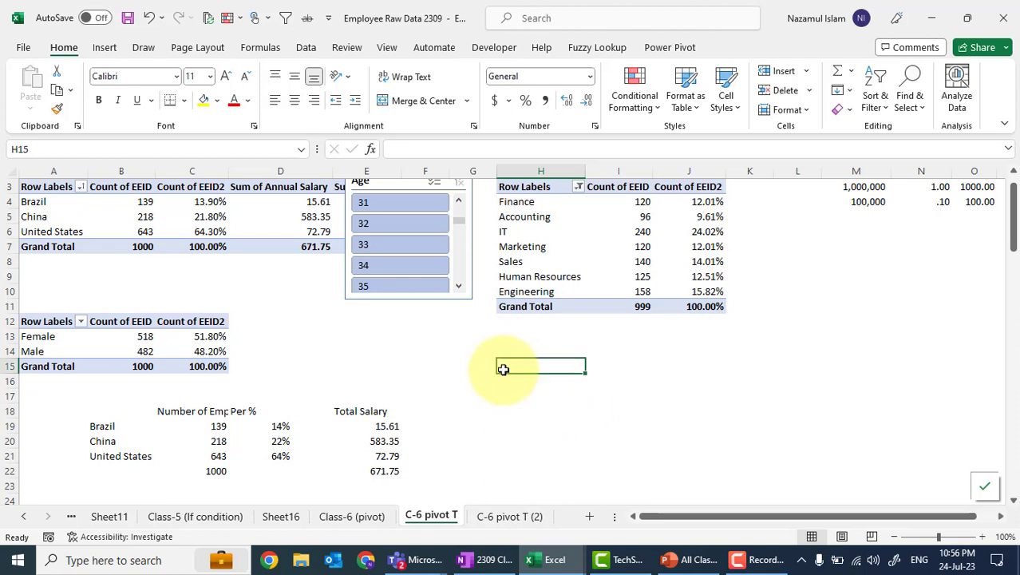
left_click(505, 336)
left_click(505, 322)
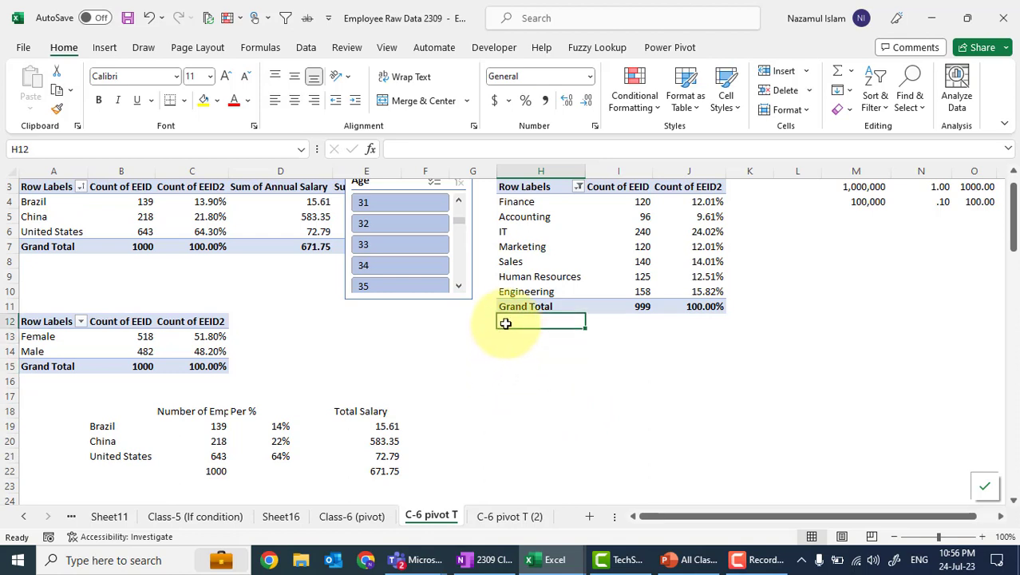
left_click(506, 349)
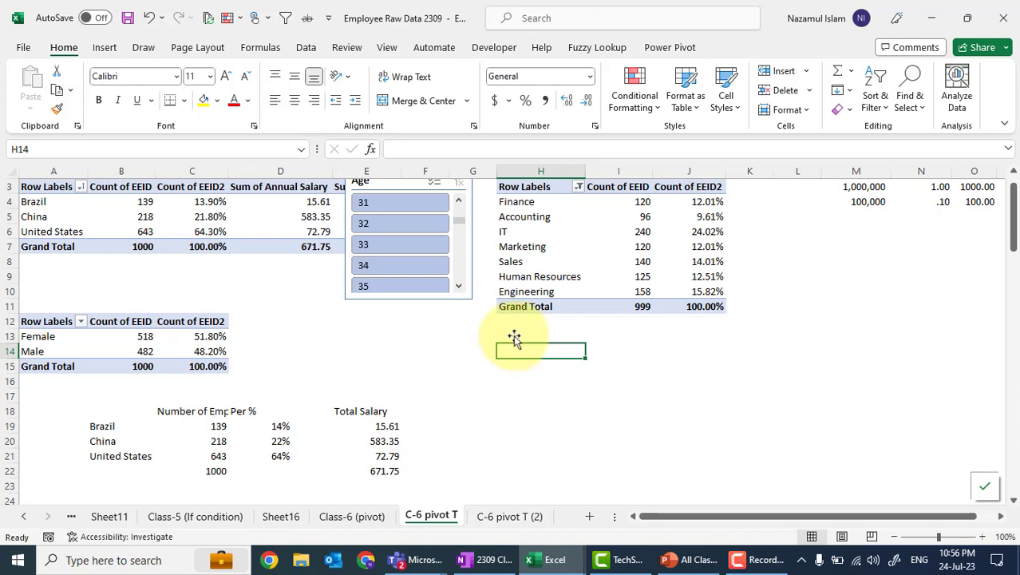
left_click(518, 334)
left_click(615, 334)
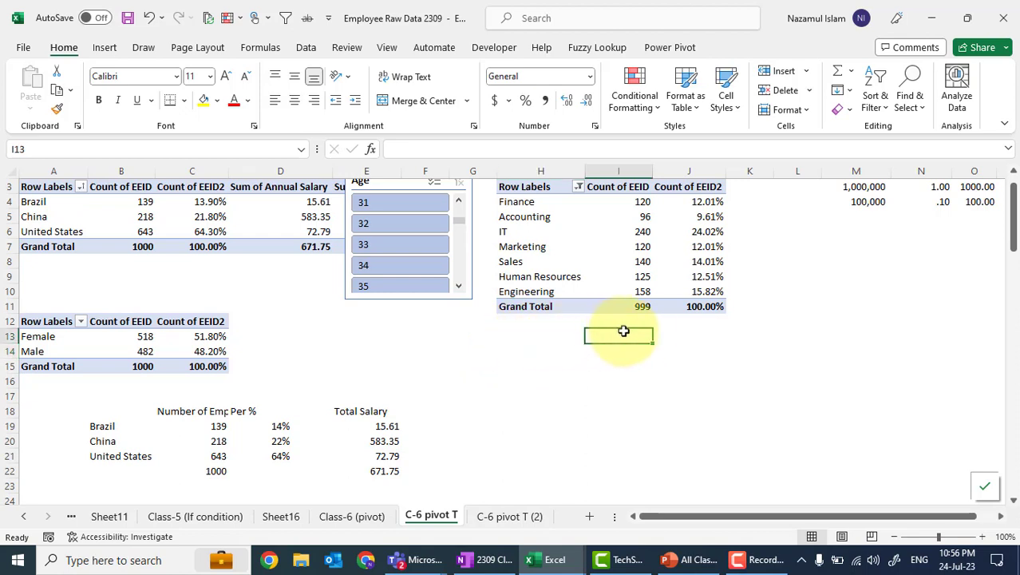
left_click(668, 324)
left_click(708, 335)
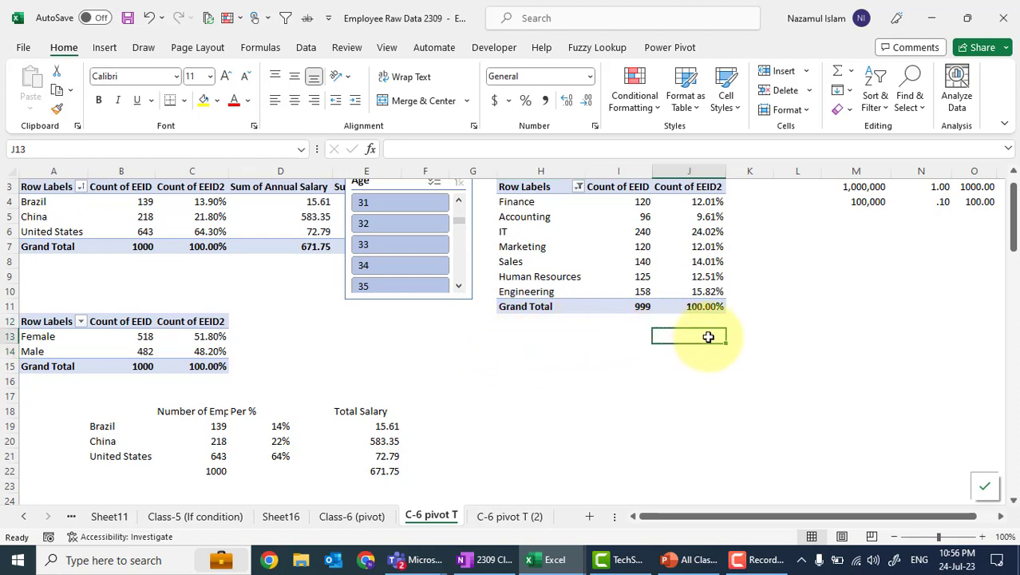
left_click(642, 336)
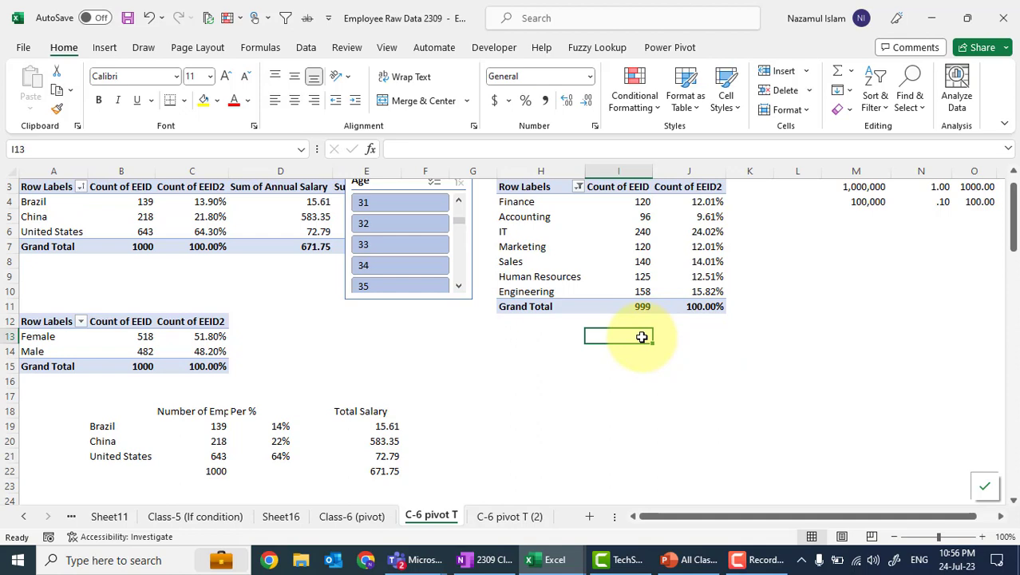
left_click(556, 343)
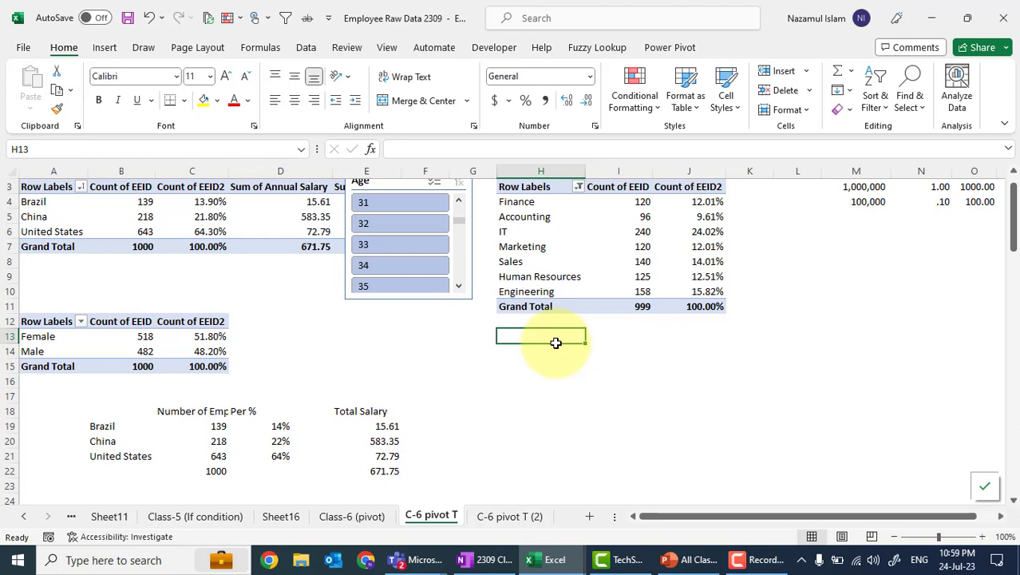
Step: Insert a clustered column PivotChart of the department table's Count of EEID and move it down-right
left_click_drag(366, 318, 416, 308)
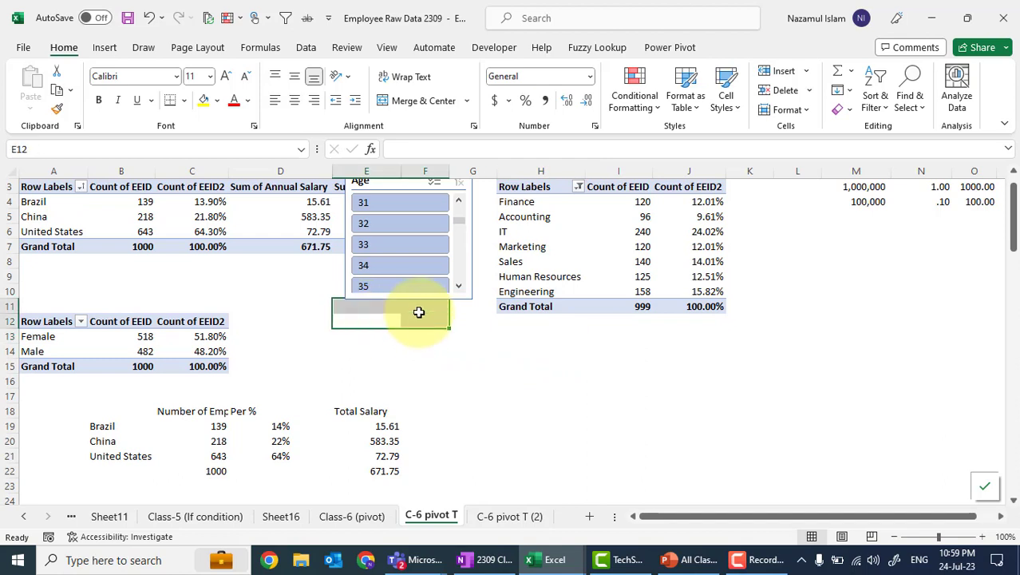
left_click(547, 209)
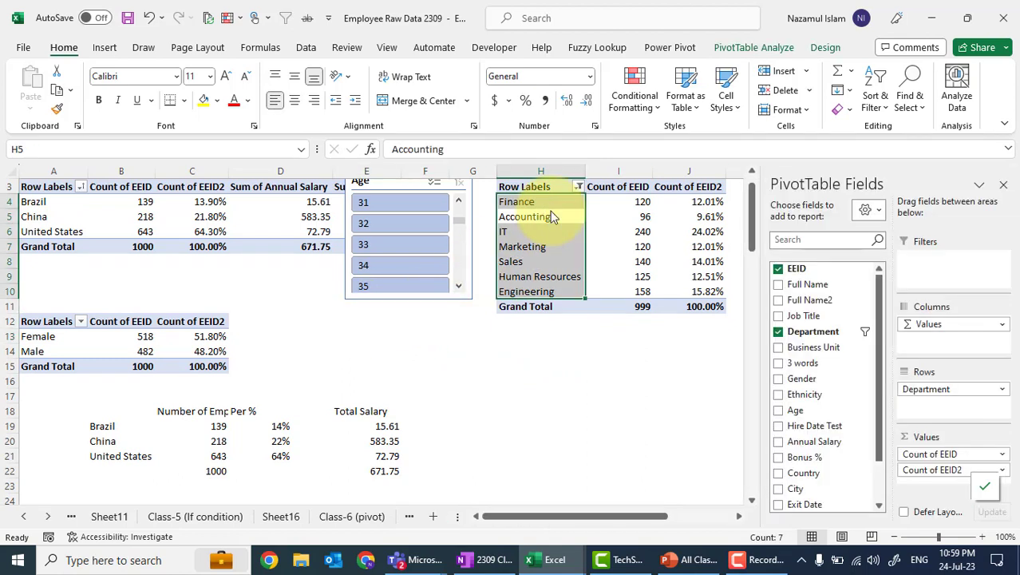
left_click(768, 49)
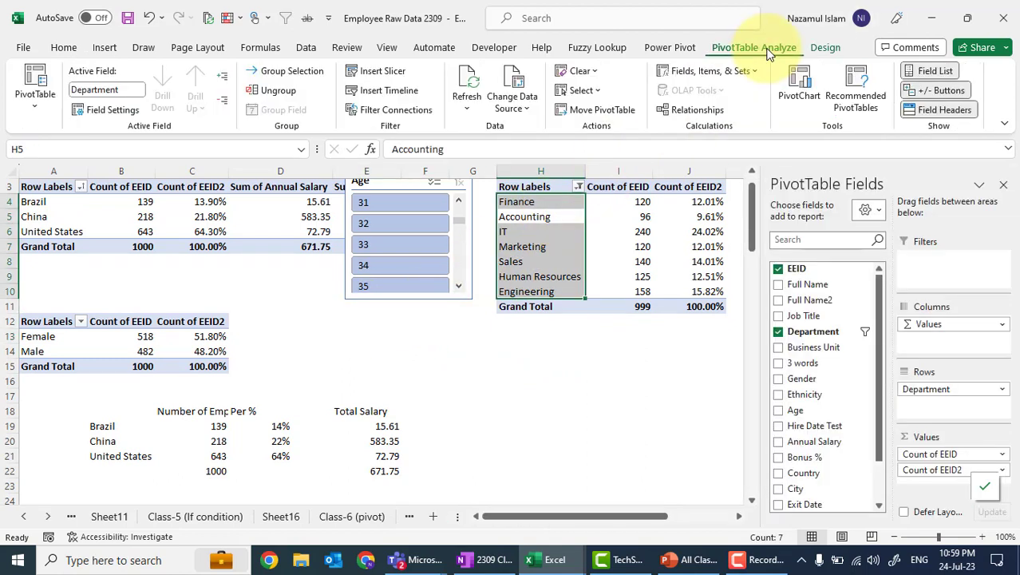
left_click(799, 84)
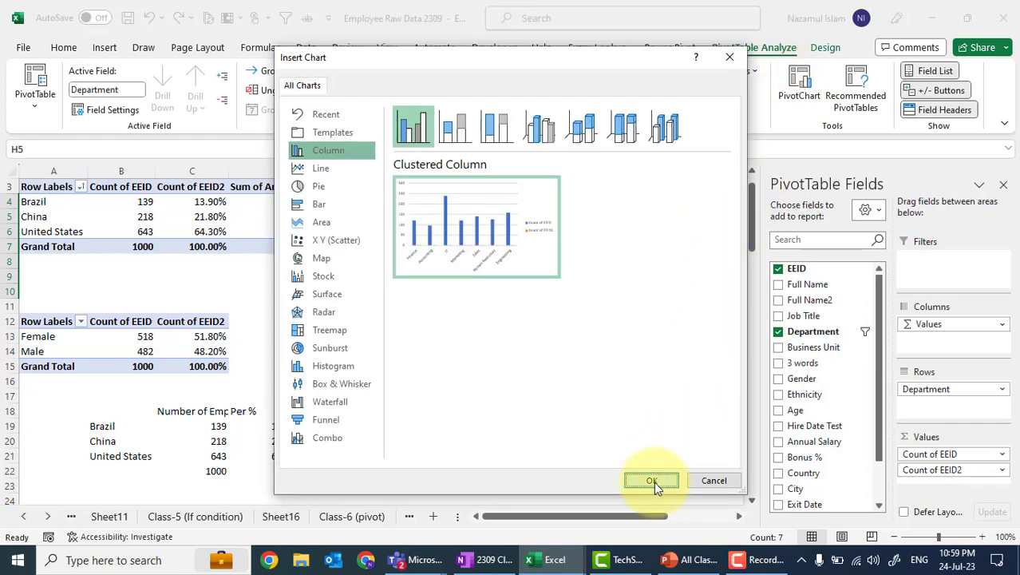
left_click(652, 481)
left_click_drag(482, 246, 749, 337)
Step: Add data labels to the department column chart and shrink it to 2.57 by 4.05 inches
left_click(1004, 186)
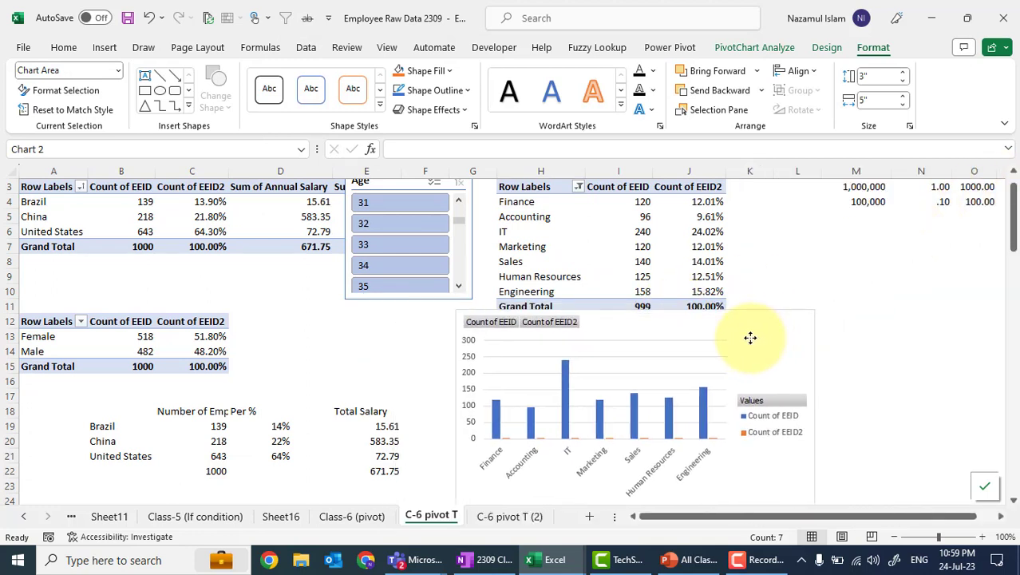
left_click(839, 328)
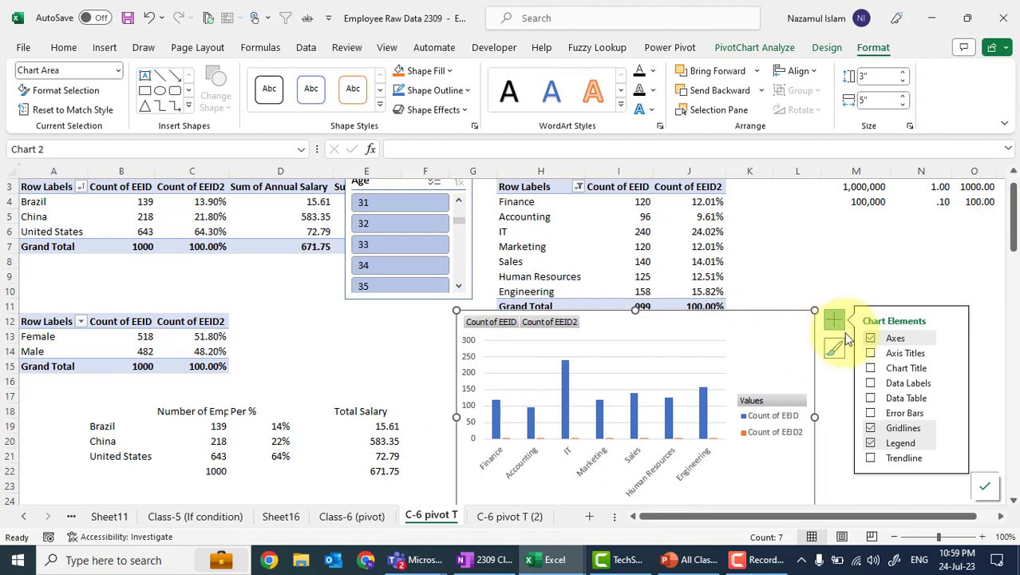
left_click(872, 383)
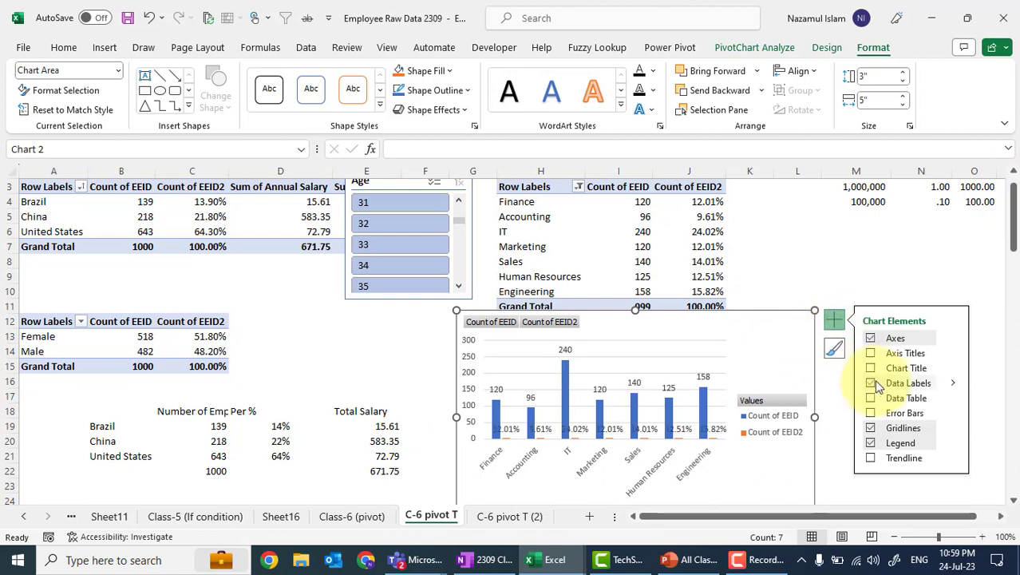
left_click(865, 245)
left_click(857, 246)
left_click(788, 334)
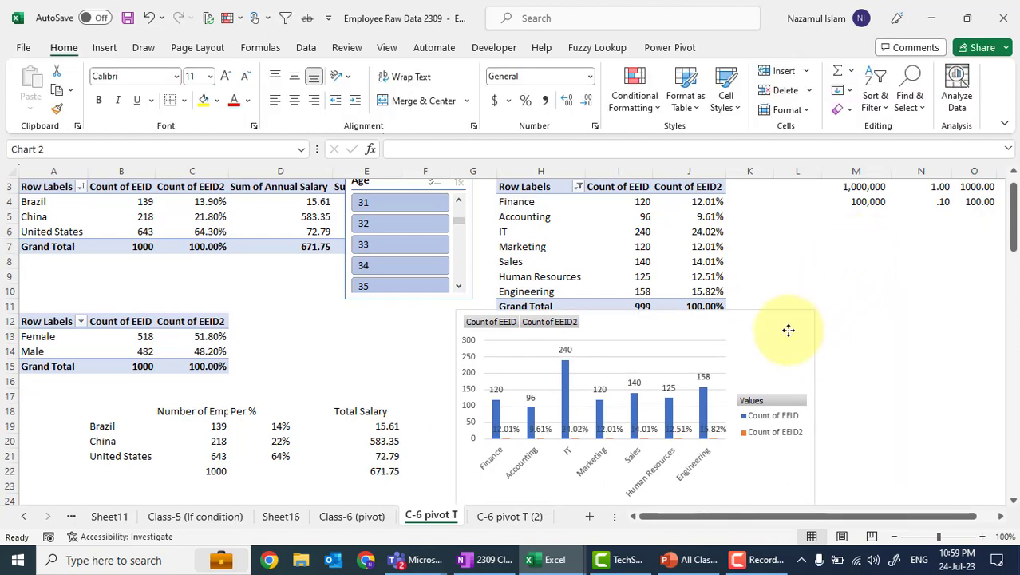
left_click_drag(814, 311, 750, 334)
Step: Try Age slicer values 32, 34, 31 and 33, ending on age 34 for 23 employees
left_click(830, 319)
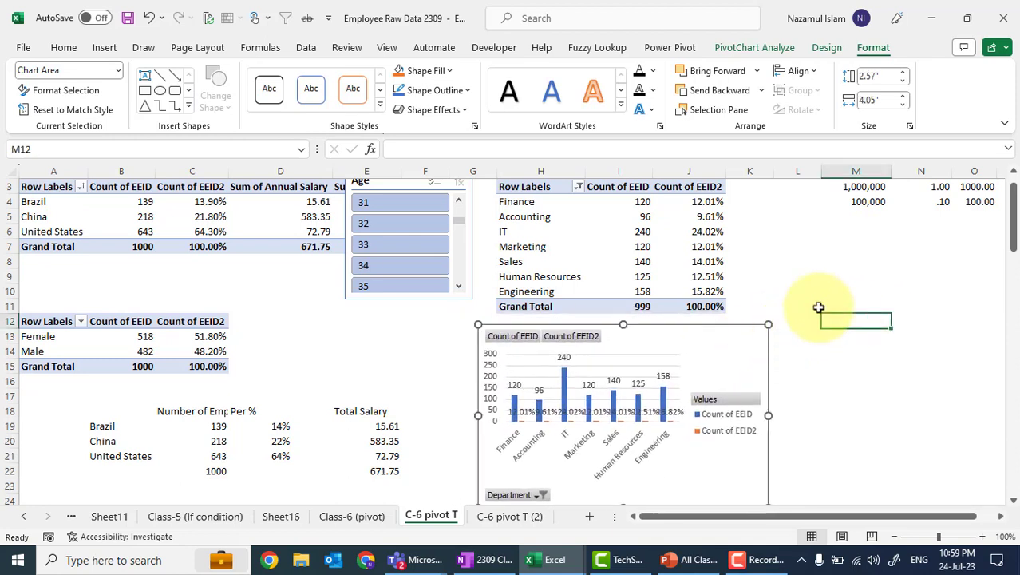
left_click(379, 229)
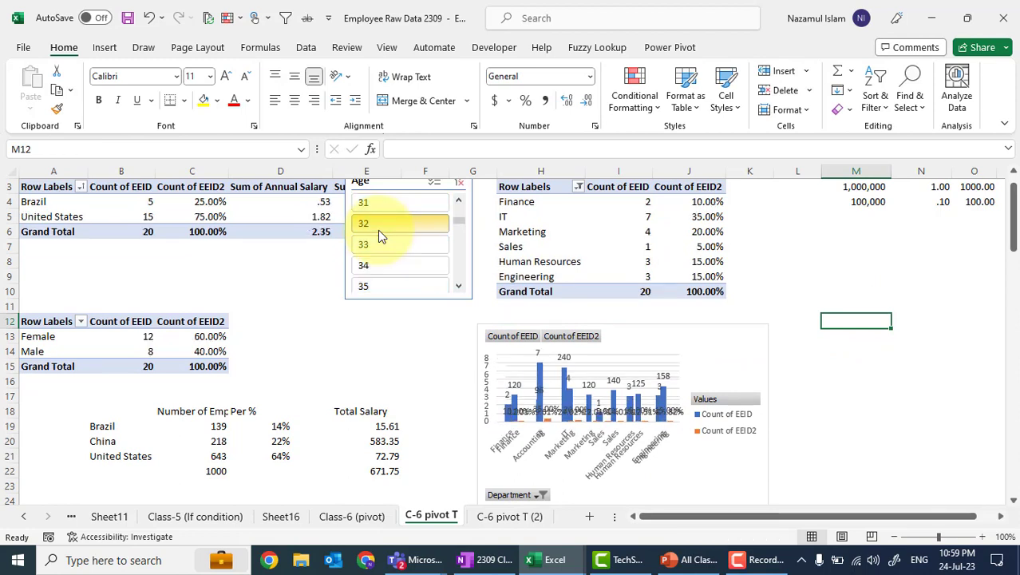
left_click(390, 263)
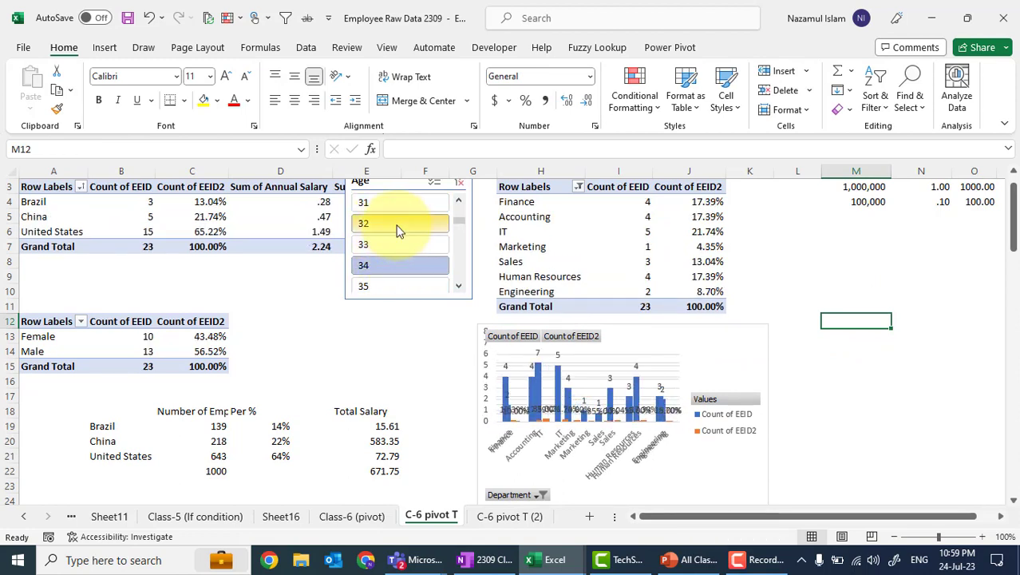
left_click(398, 225)
left_click(399, 204)
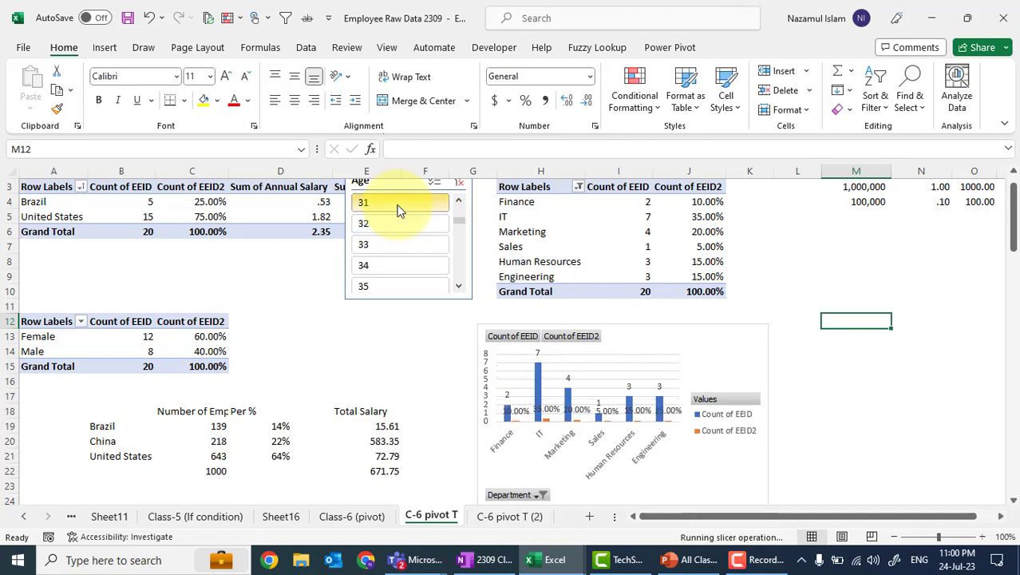
left_click(395, 246)
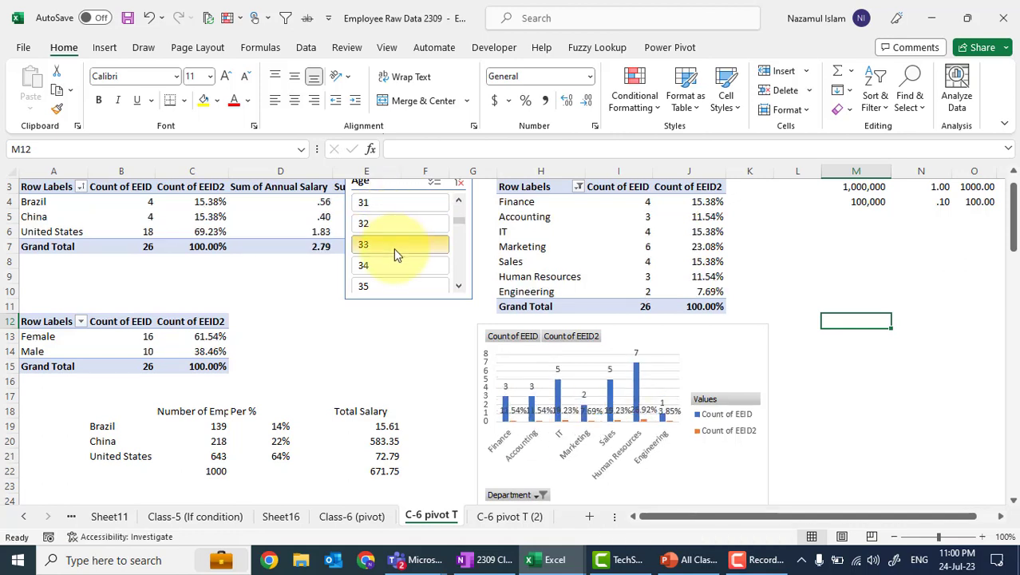
left_click(393, 271)
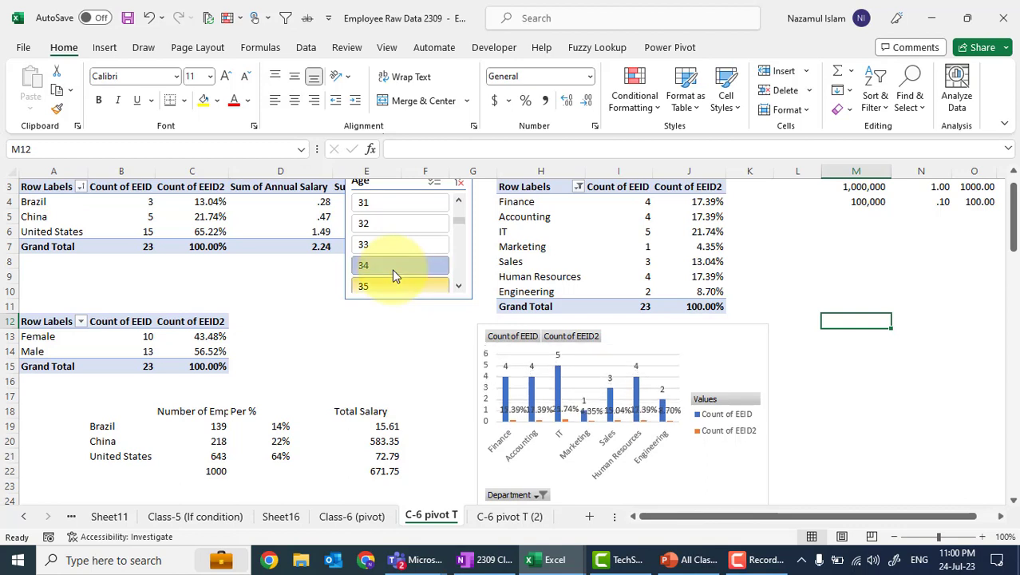
Step: Select the Female count cell in the gender pivot table
left_click(112, 336)
left_click(69, 341)
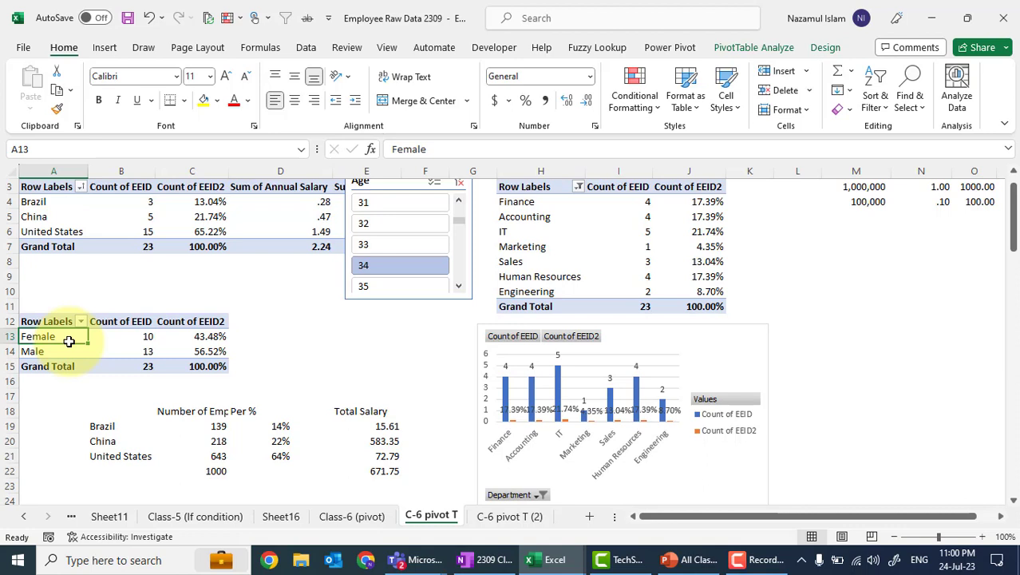
left_click(128, 336)
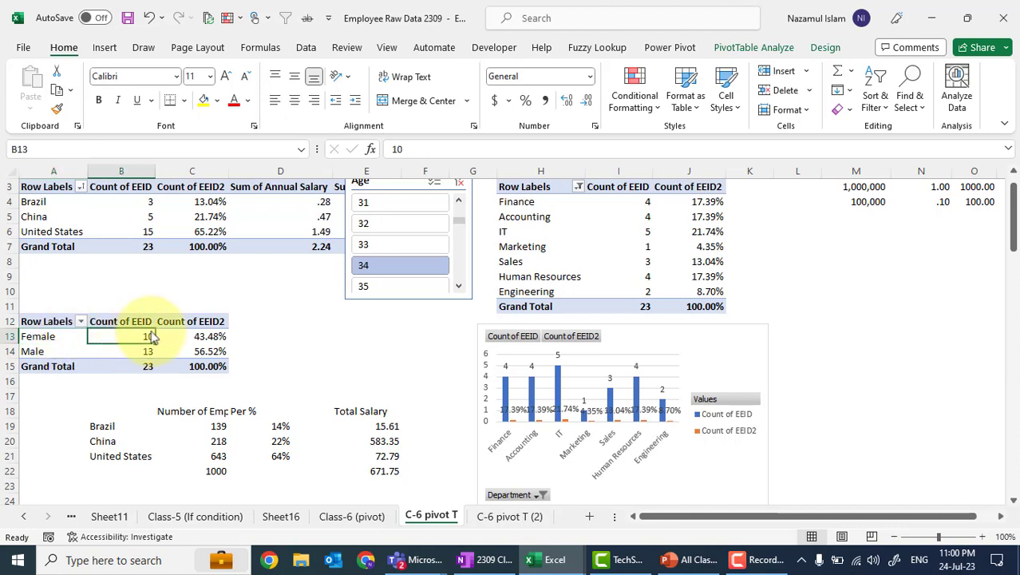
Step: Insert a pie PivotChart of the gender table's Female and Male counts
left_click(747, 47)
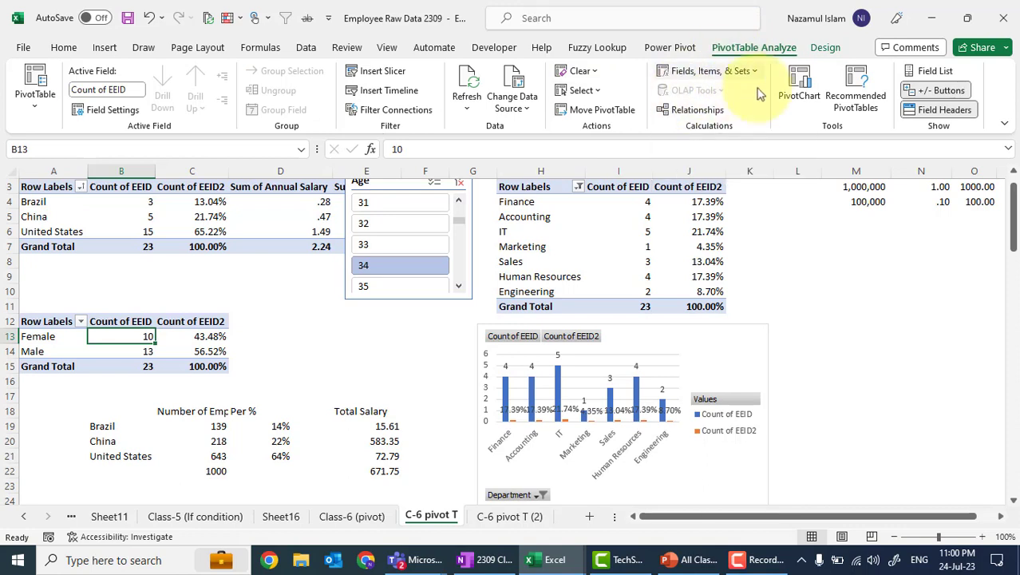
left_click(796, 90)
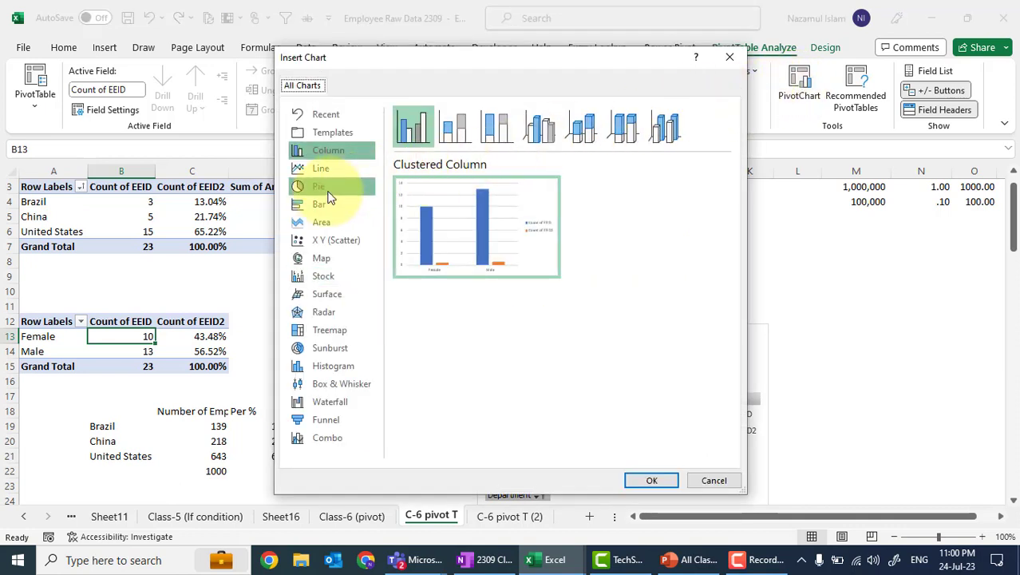
left_click(328, 195)
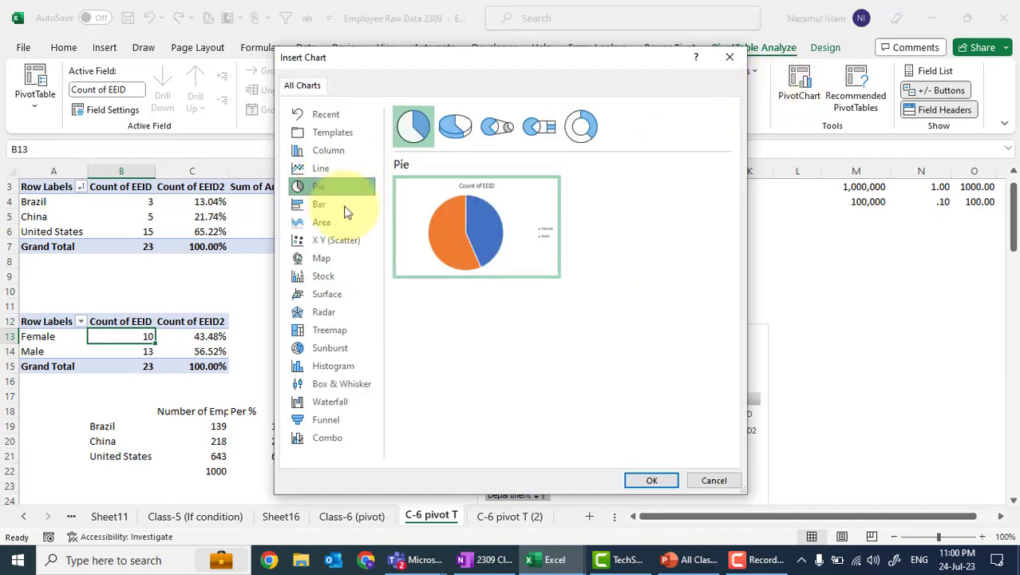
left_click(653, 481)
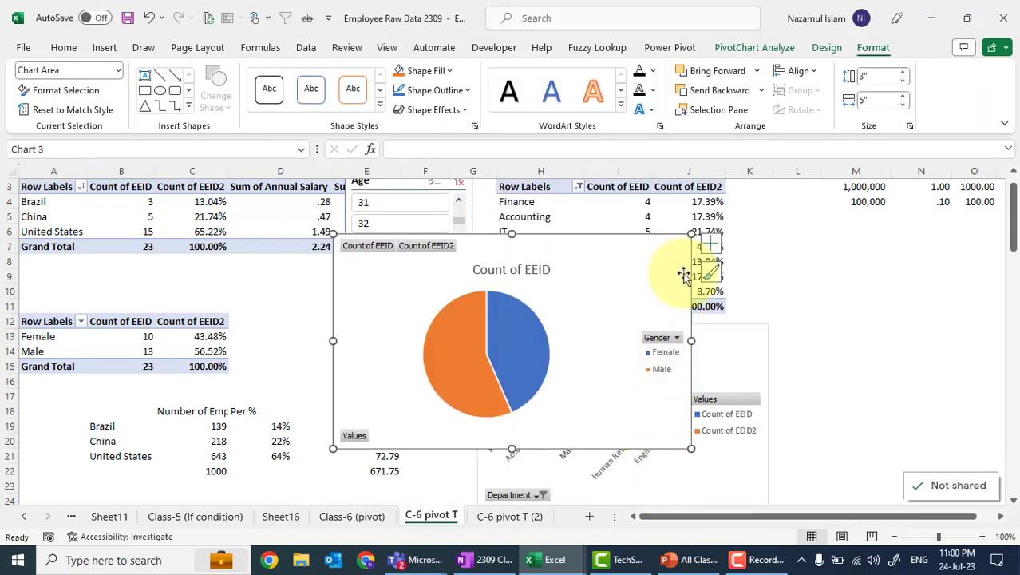
Step: Shrink the pie chart to 2.19 by 2.2 inches and add data labels of 10 and 13
left_click_drag(686, 239, 285, 316)
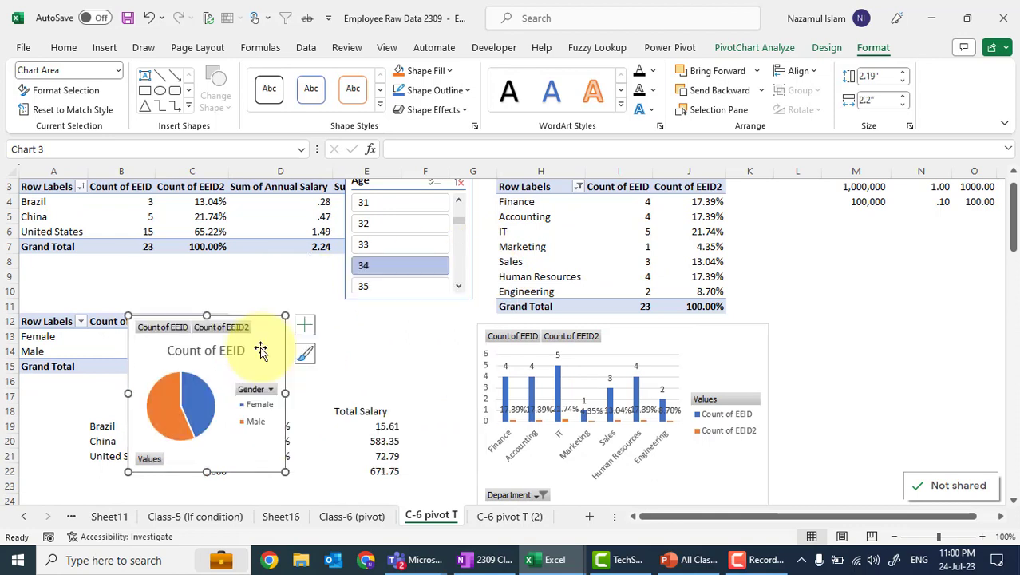
left_click_drag(260, 351, 933, 256)
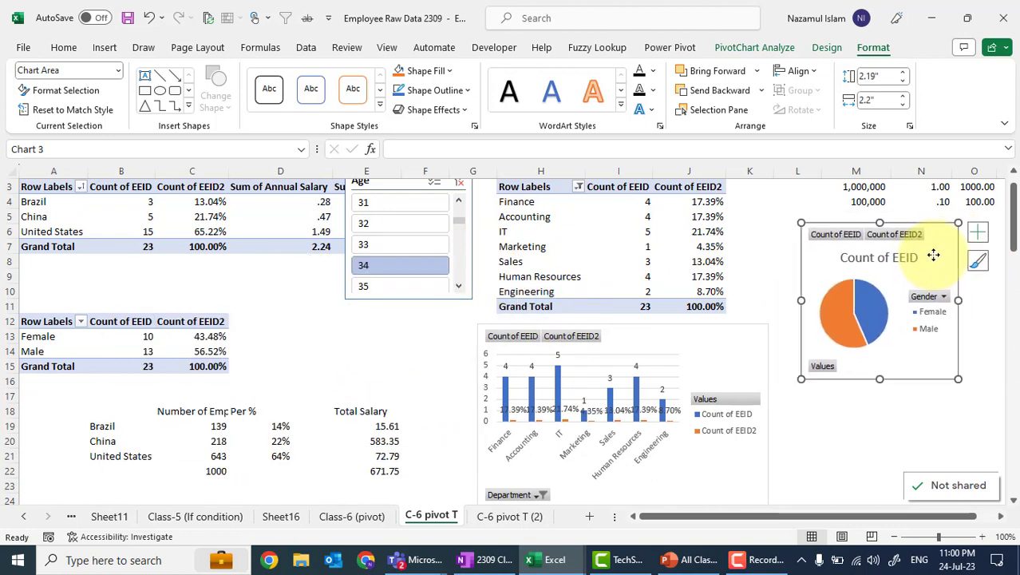
left_click(976, 235)
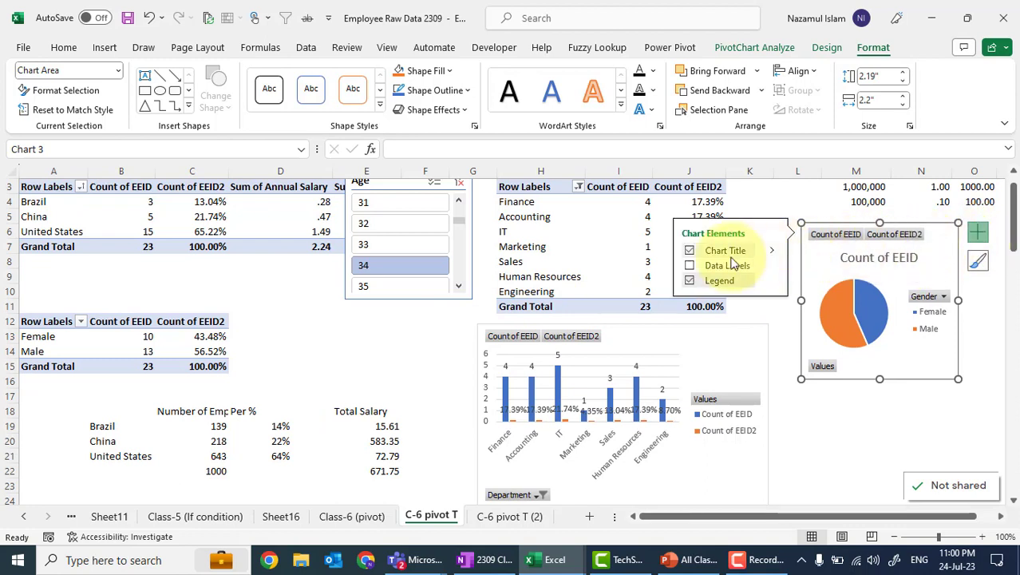
left_click(691, 266)
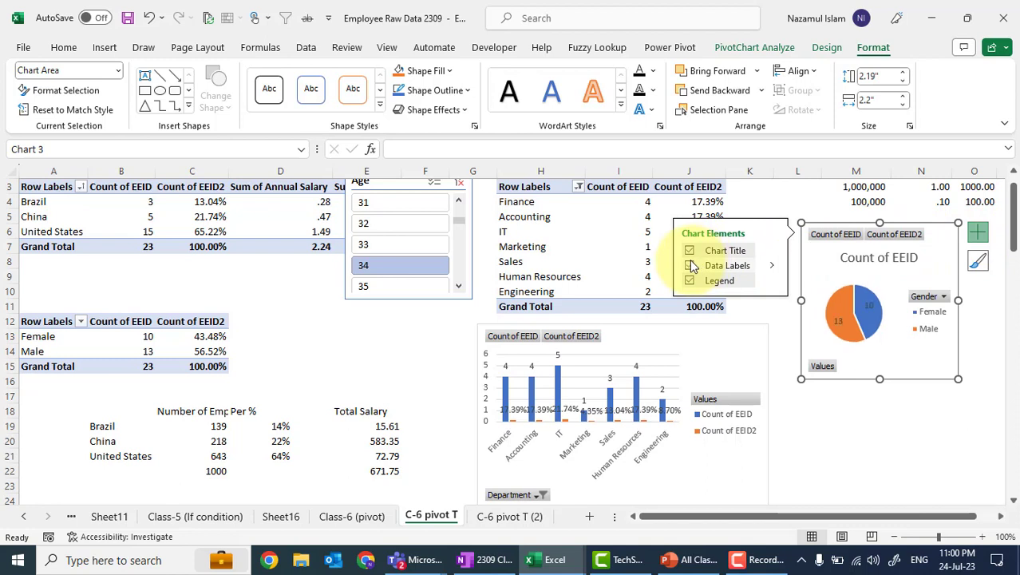
left_click(897, 420)
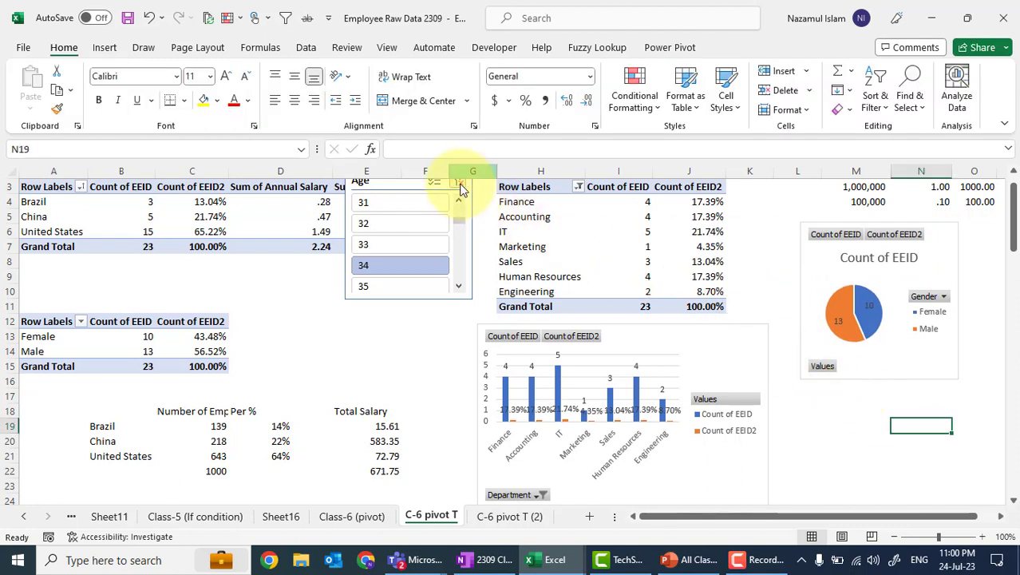
Step: Clear the Age slicer filter, then try ages 32, 33 and 34
left_click(460, 186)
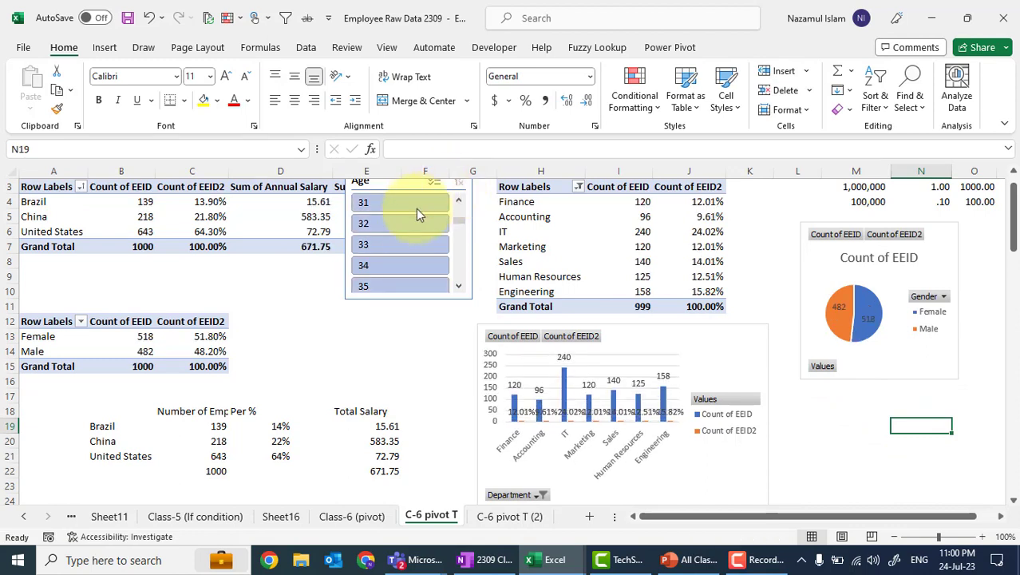
left_click(391, 225)
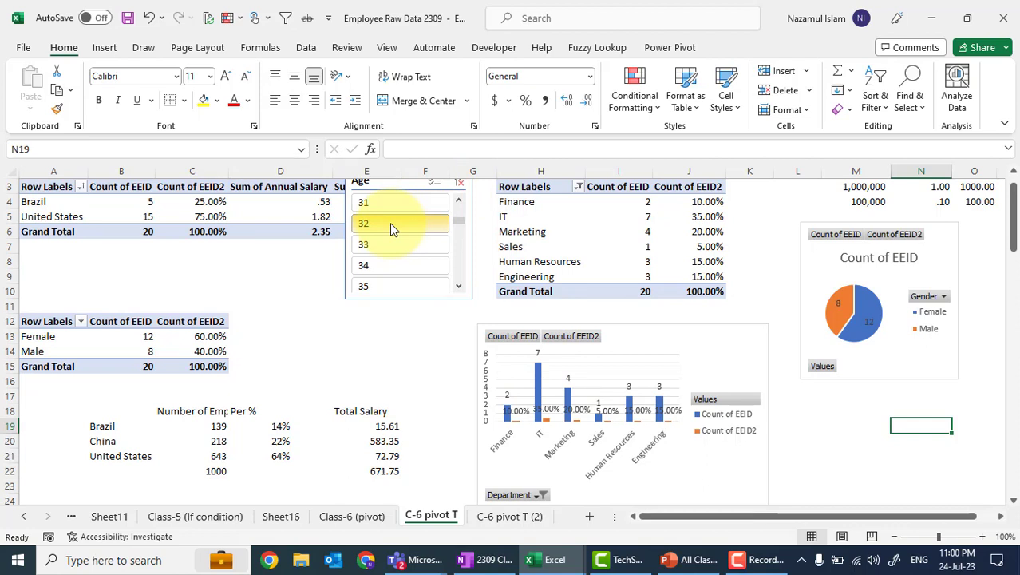
left_click(389, 249)
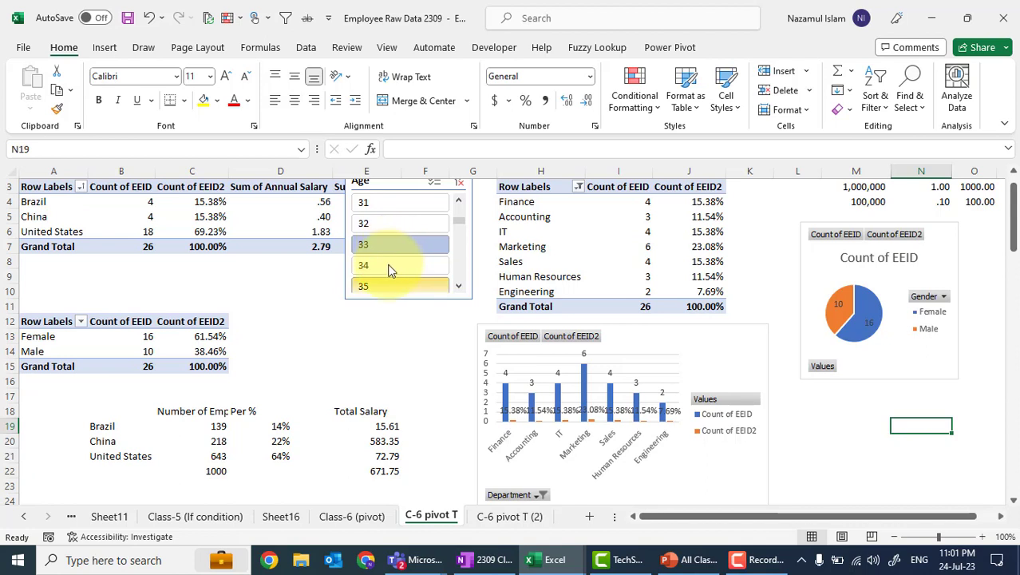
left_click(390, 271)
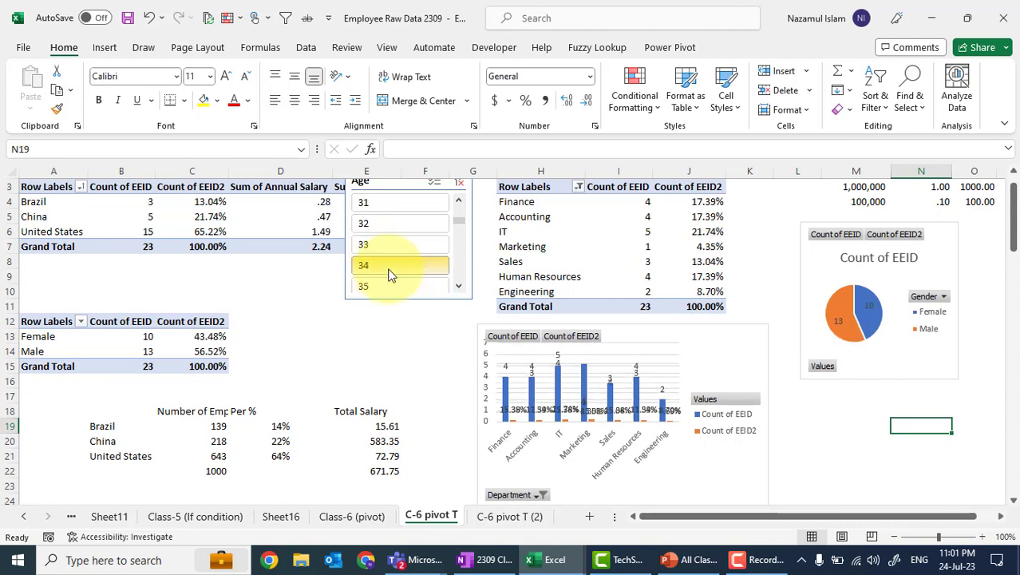
Step: Filter through ages 60 and 61 to age 65, leaving 15 employees, 12 Female and 3 Male
left_click(459, 285)
scroll(459, 286, "down", 4)
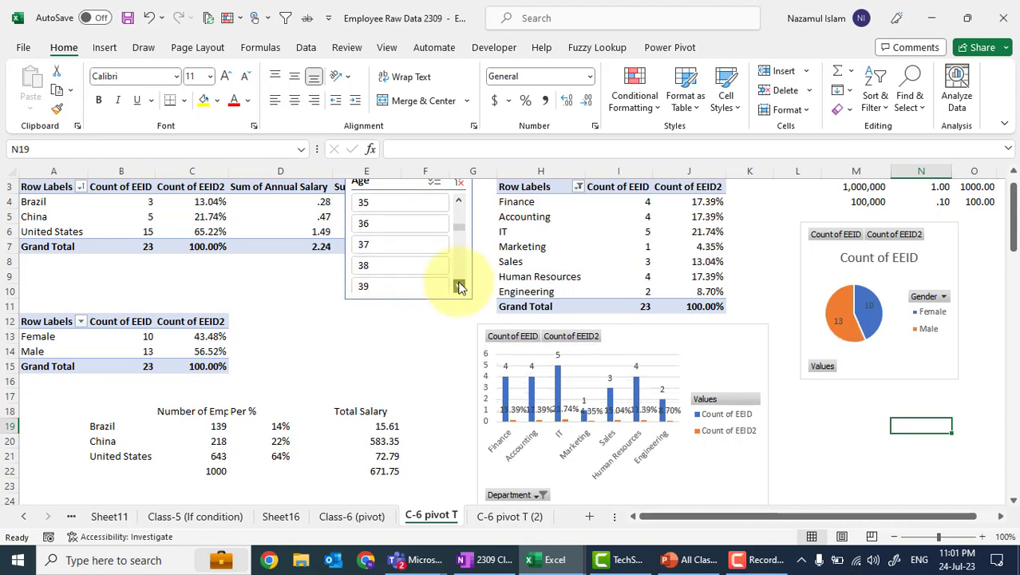
scroll(459, 286, "down", 2)
scroll(456, 271, "down", 3)
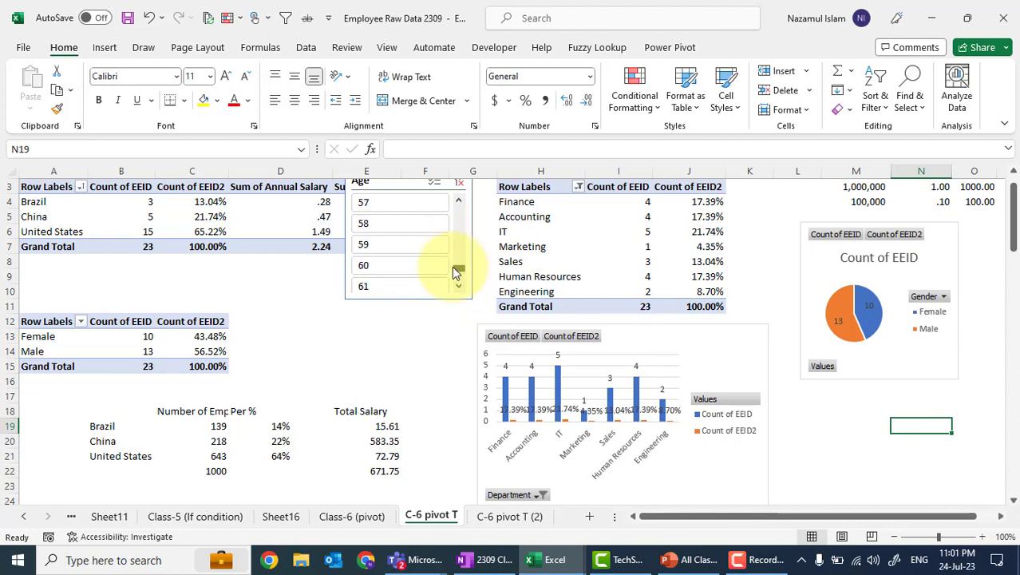
left_click(365, 265)
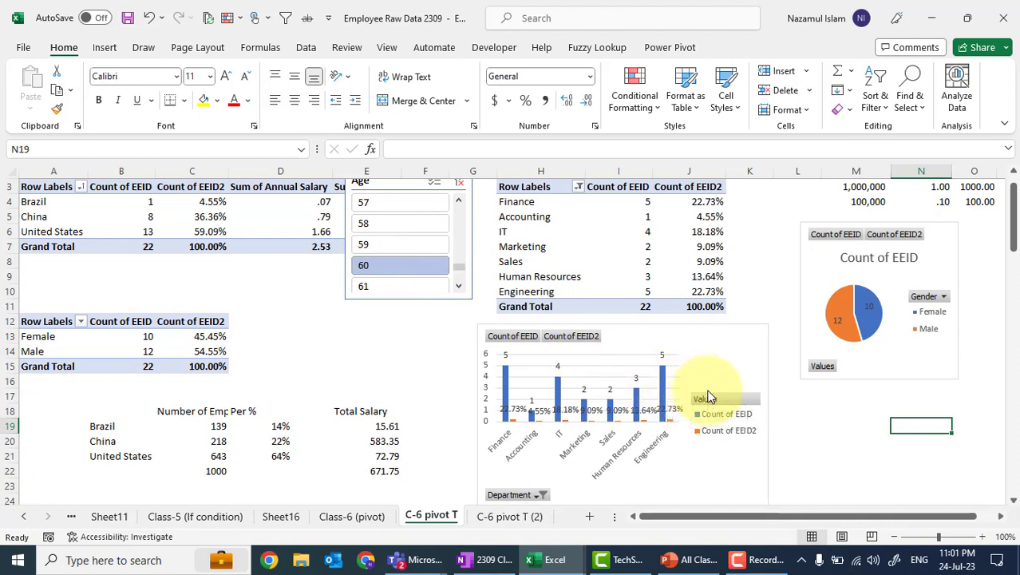
left_click(377, 294)
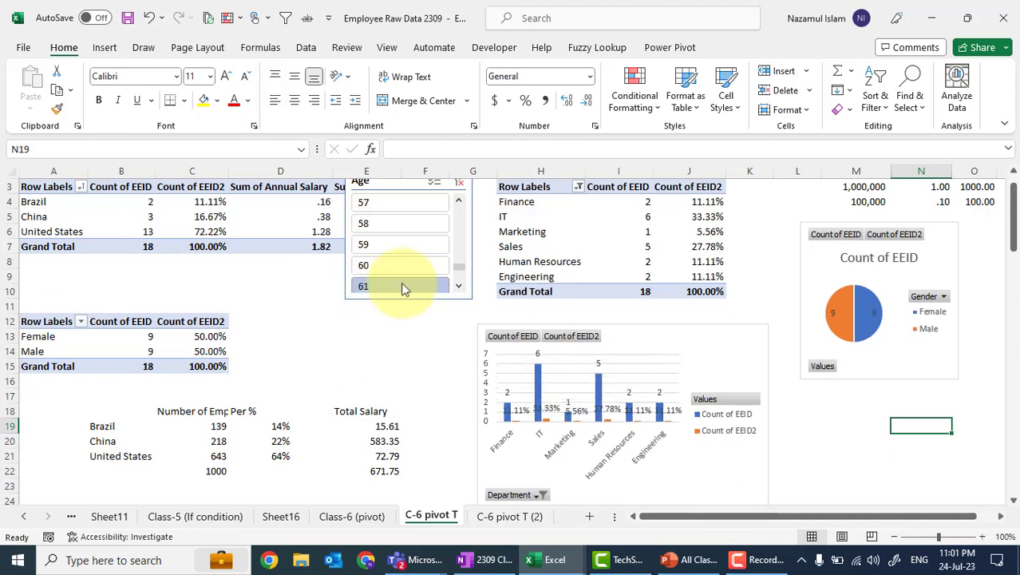
scroll(461, 276, "down", 2)
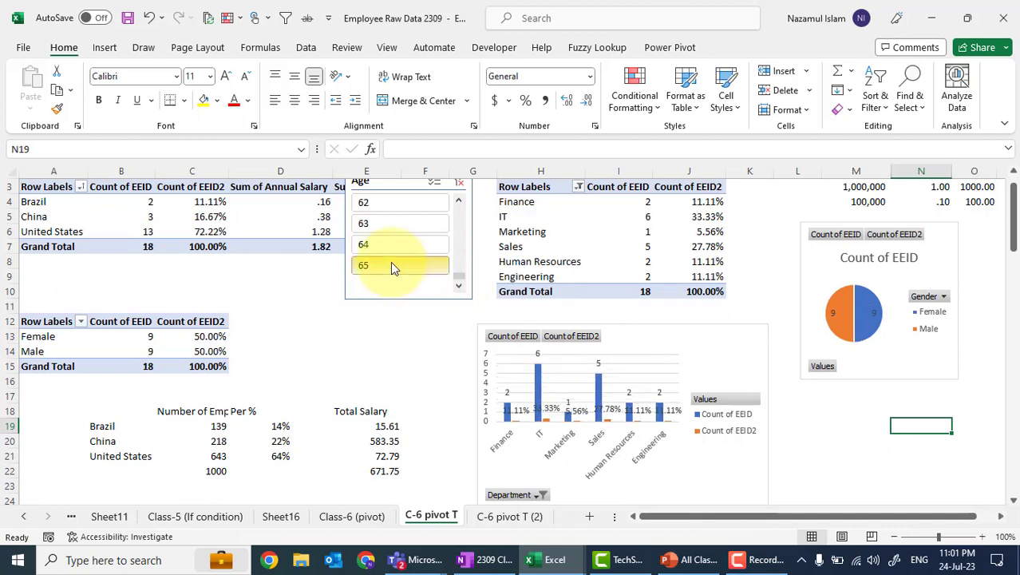
left_click(391, 265)
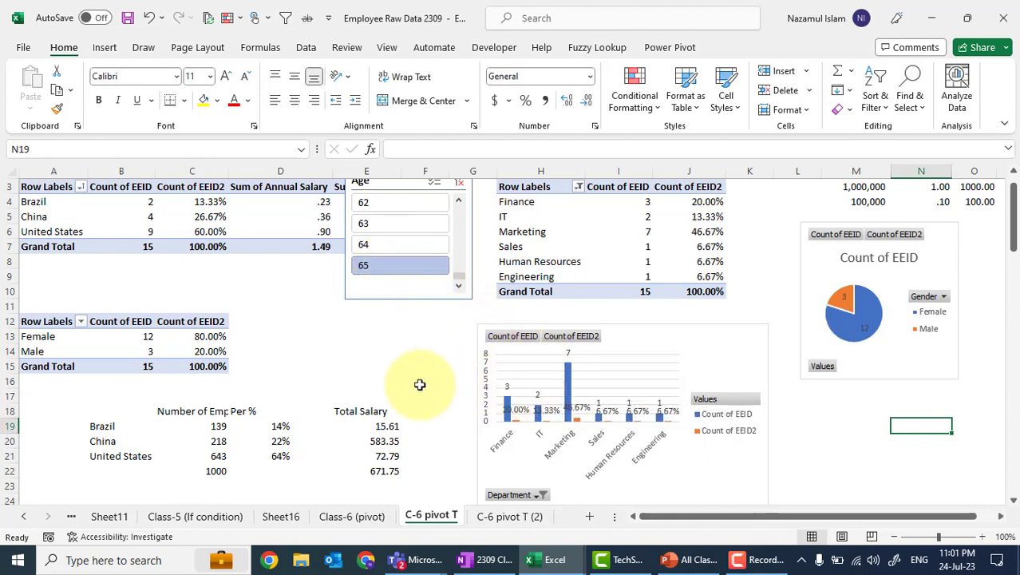
left_click(391, 366)
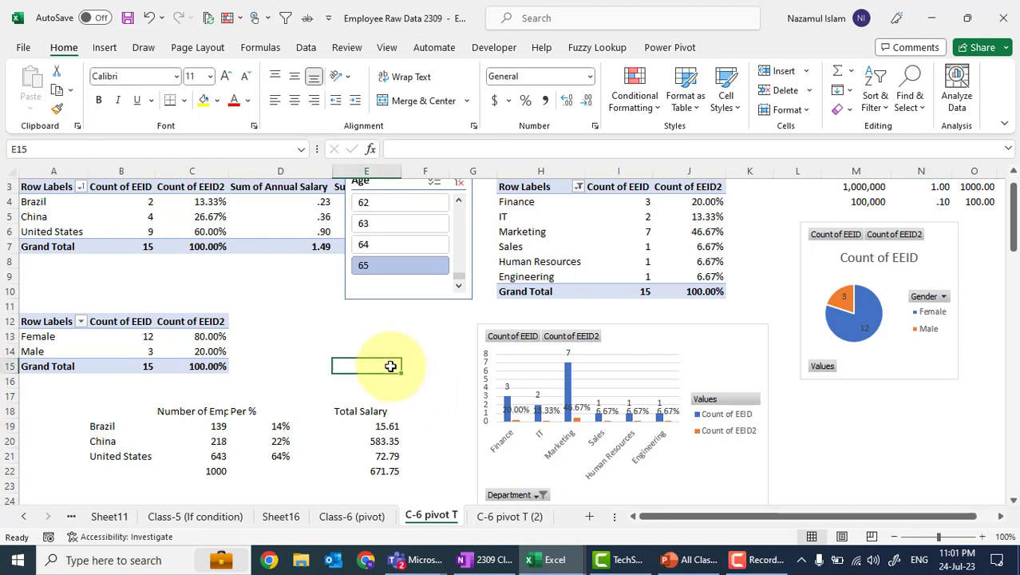
left_click(757, 210)
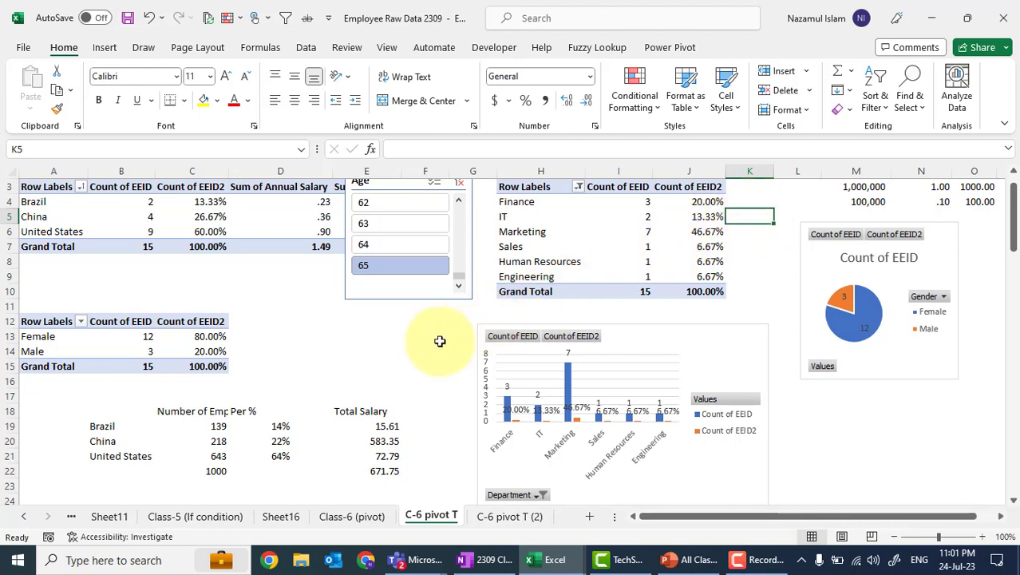
Step: Shift the Age slicer rightward over the department pivot table, keeping the age-65 filter
left_click(417, 351)
scroll(416, 350, "up", 1)
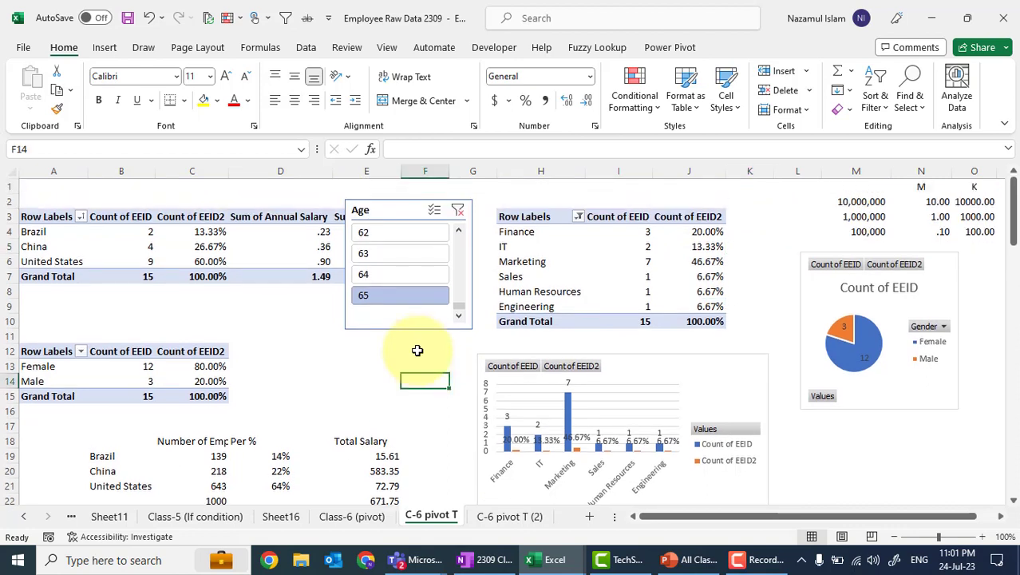
left_click(386, 208)
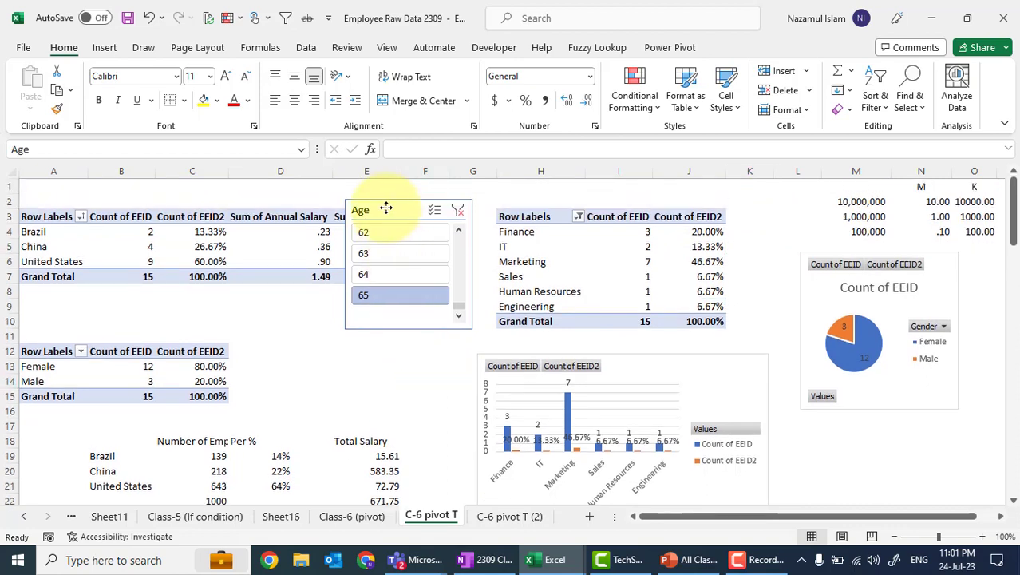
left_click_drag(385, 209, 416, 207)
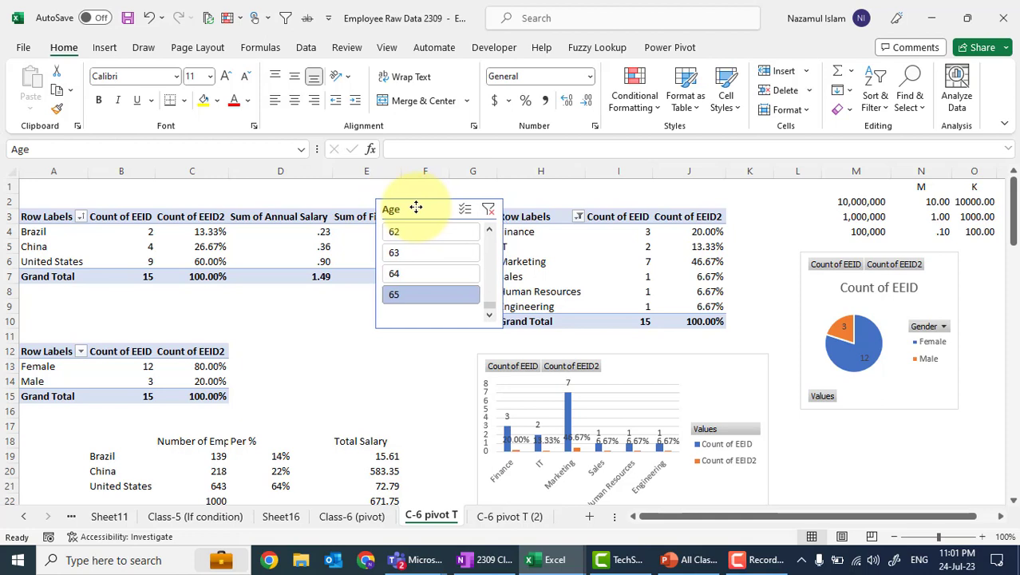
left_click(342, 349)
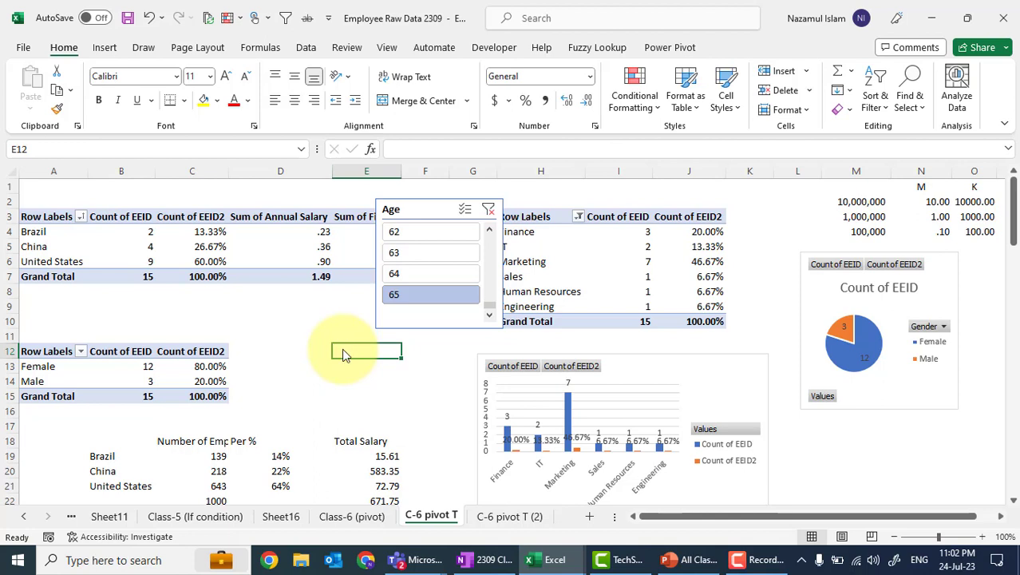
Step: Switch the ribbon to the Data tab
left_click(310, 50)
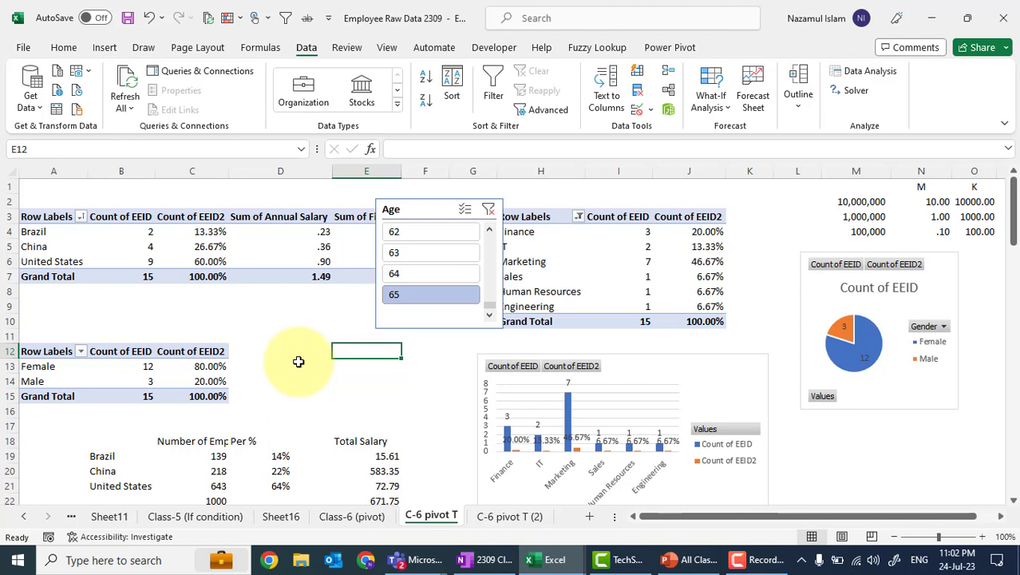
left_click(298, 362)
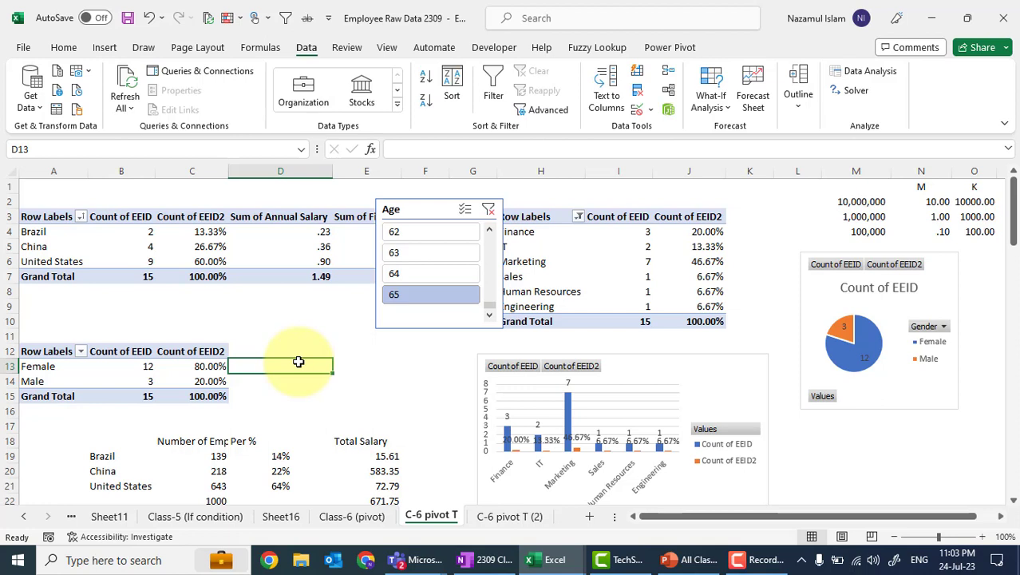
left_click(340, 365)
left_click(411, 369)
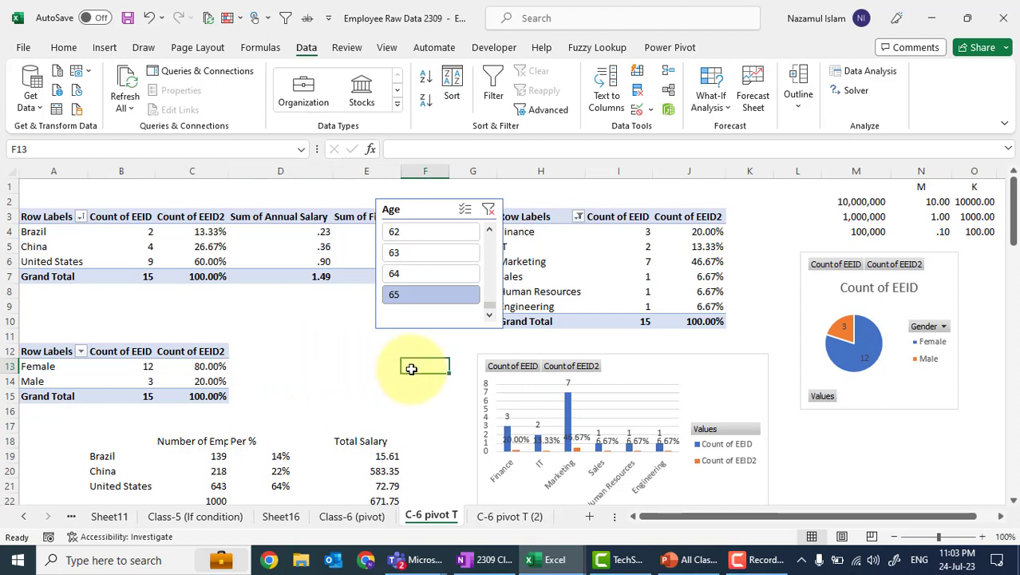
left_click(412, 381)
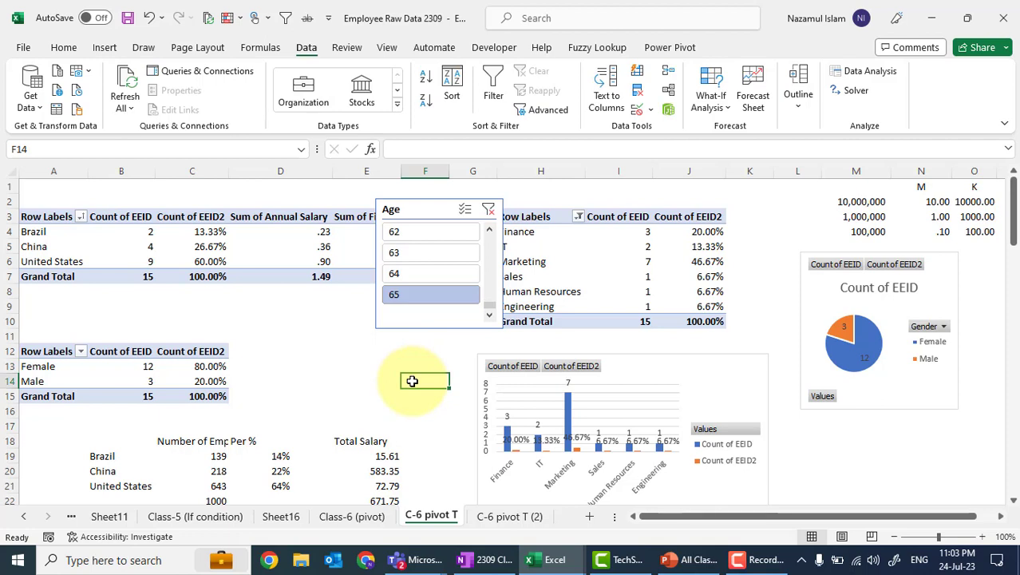
left_click(415, 368)
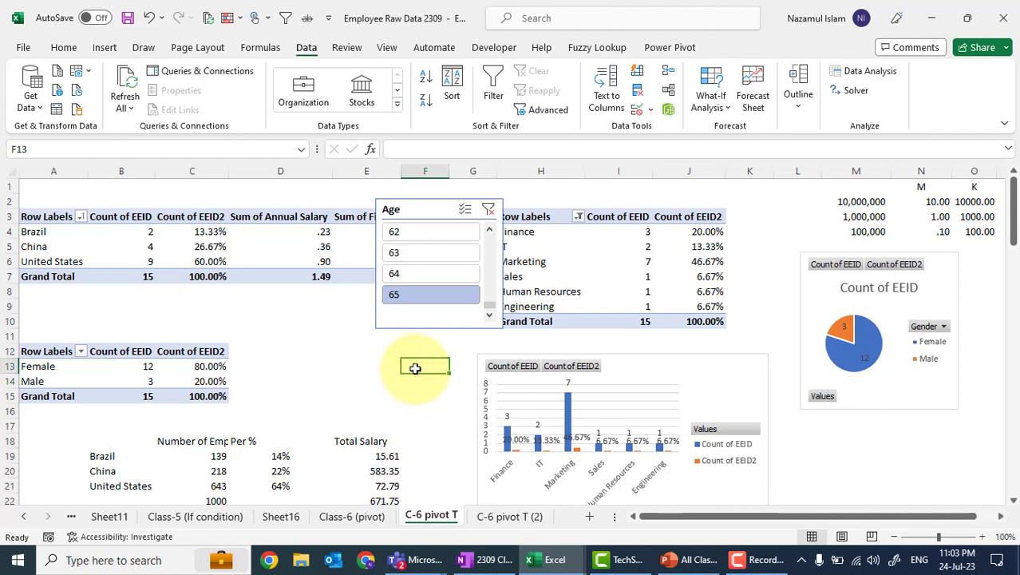
left_click(417, 353)
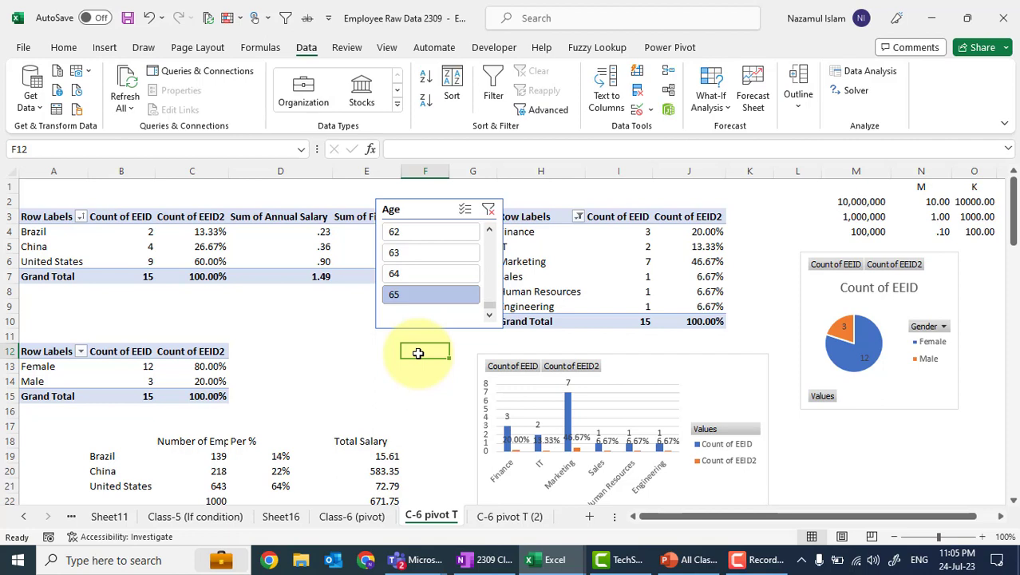
left_click(427, 376)
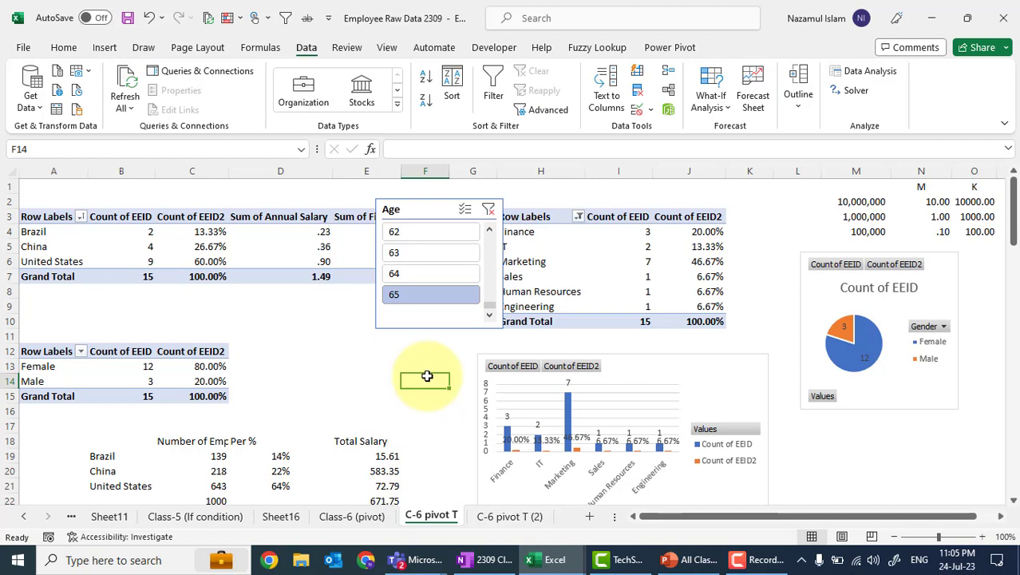
left_click(352, 349)
left_click(300, 339)
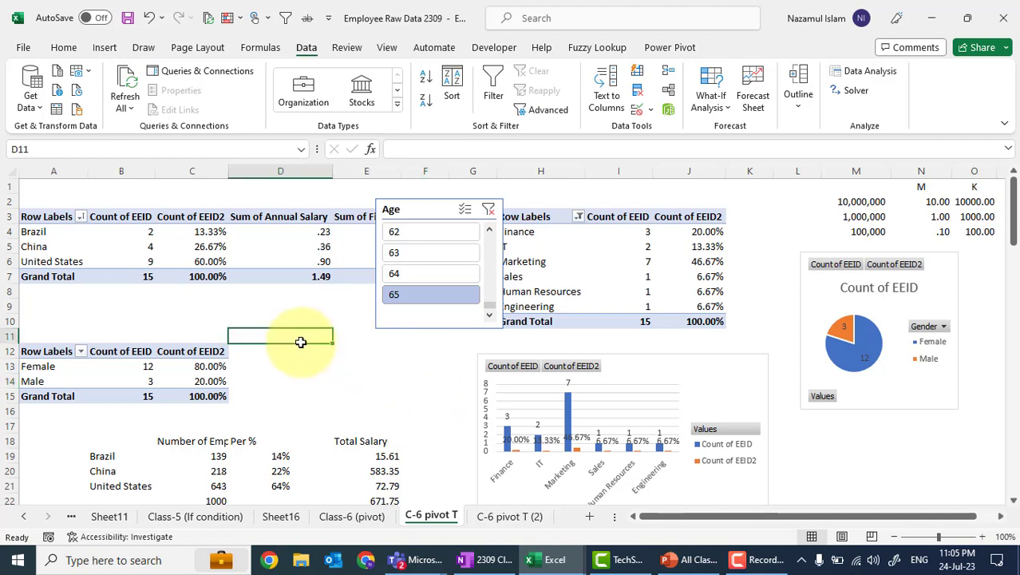
left_click(295, 314)
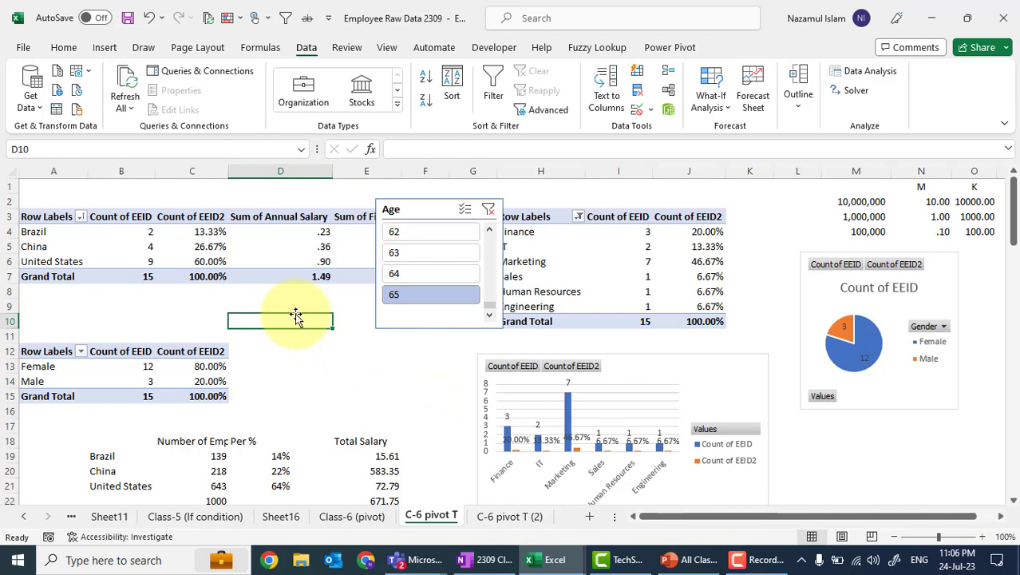
left_click(310, 306)
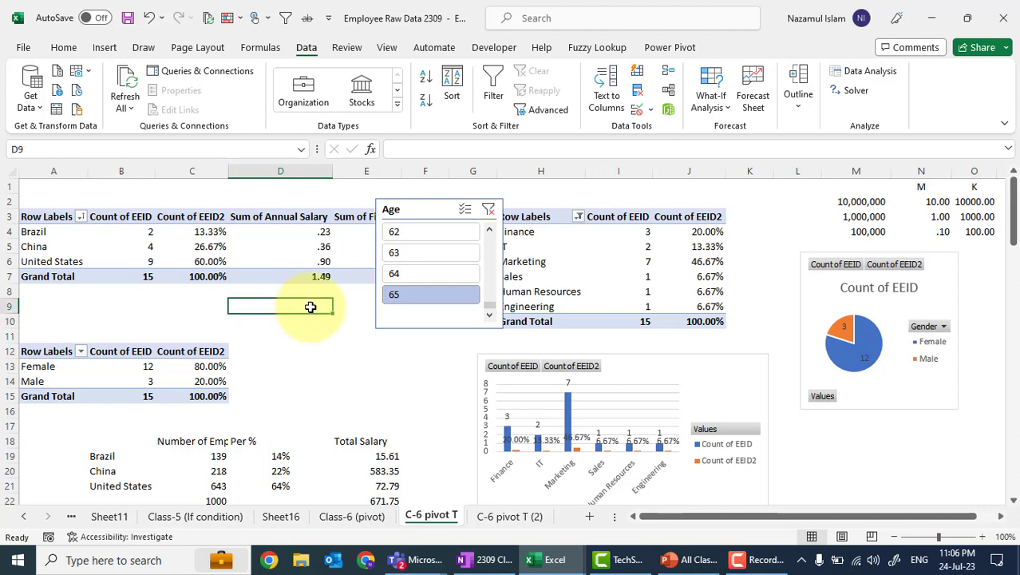